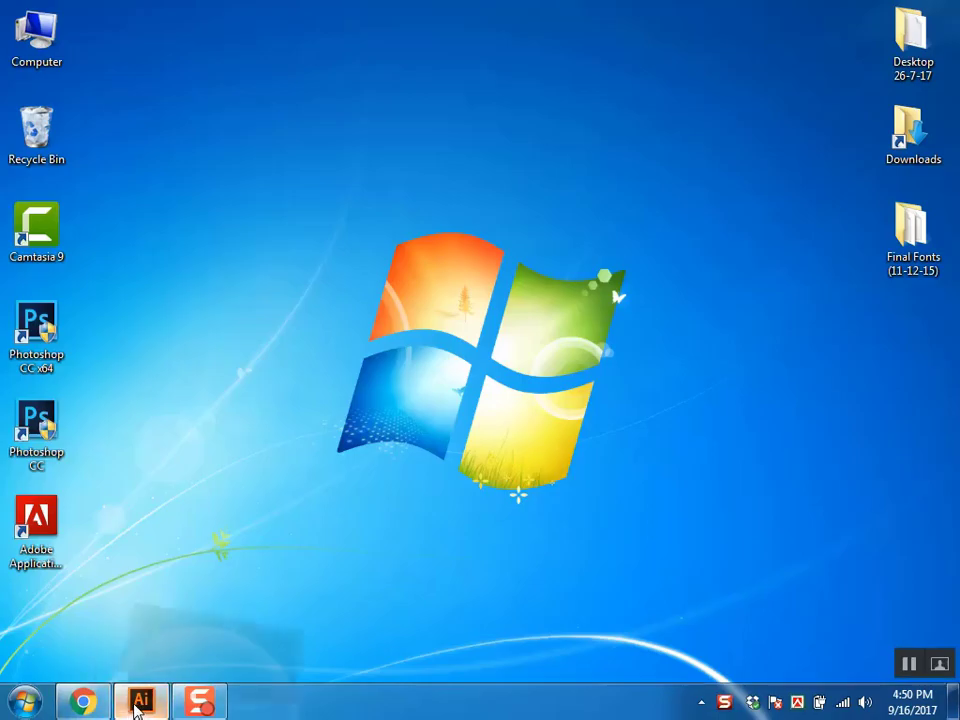
Step: Switch to Facebook and scroll the group feed to the post showing the 'Your Success Our Vision' logo
left_click(83, 701)
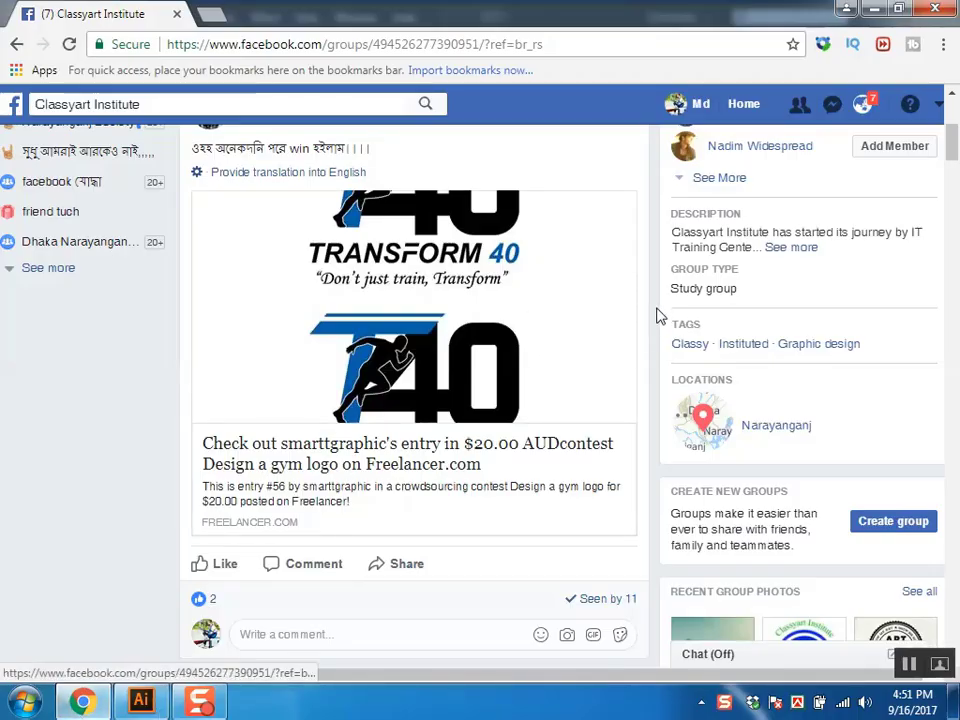
scroll(662, 315, "up", 5)
scroll(624, 358, "down", 5)
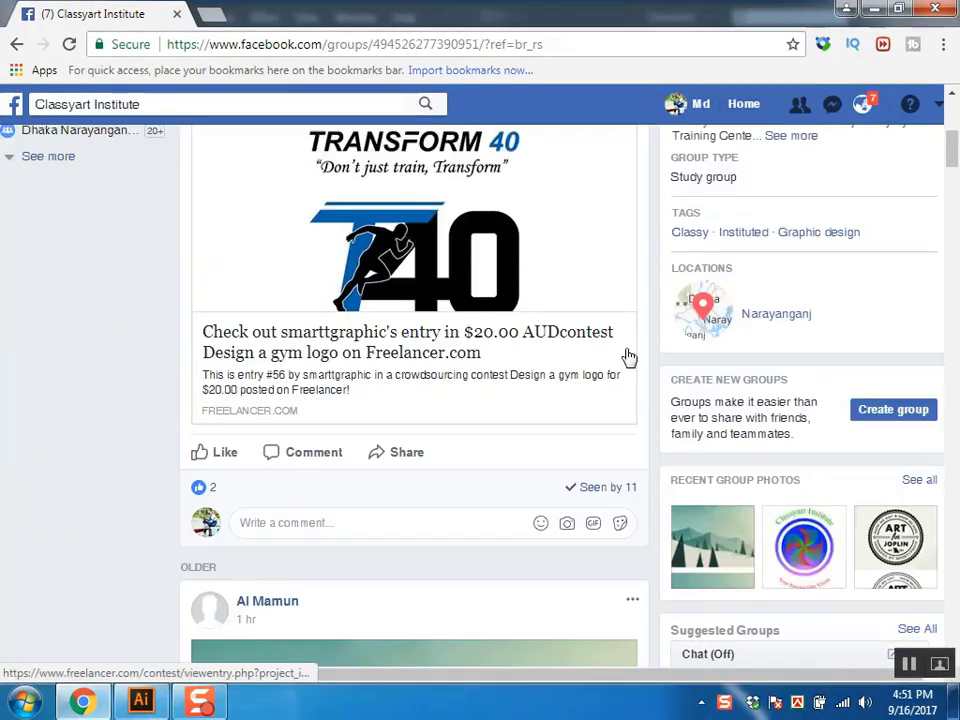
scroll(628, 357, "down", 4)
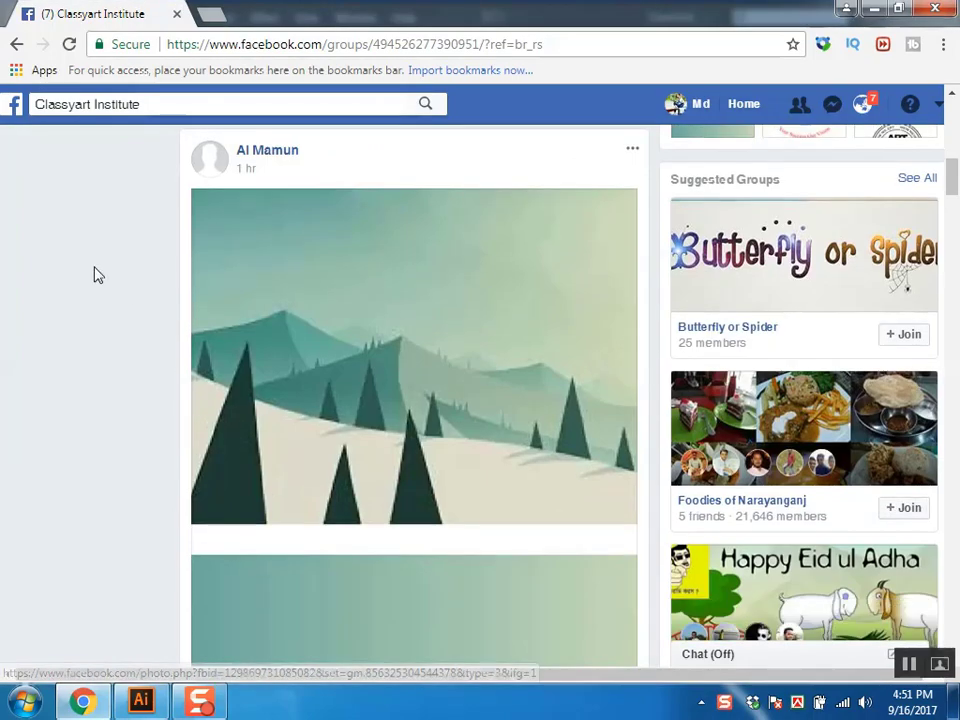
scroll(120, 390, "down", 2)
scroll(160, 395, "down", 2)
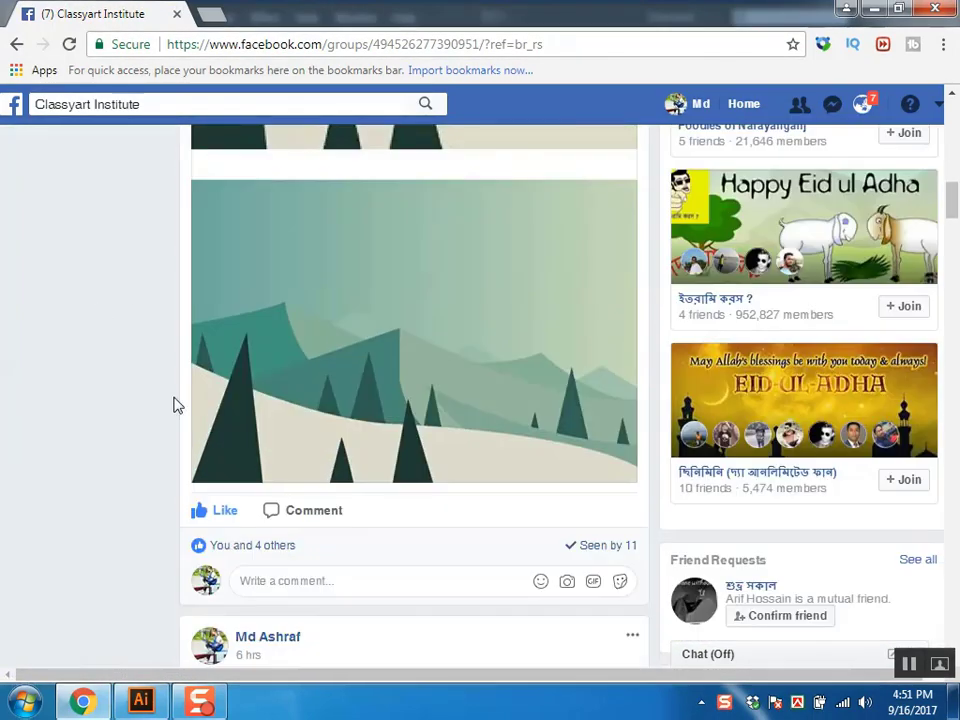
scroll(450, 420, "up", 2)
scroll(443, 370, "up", 2)
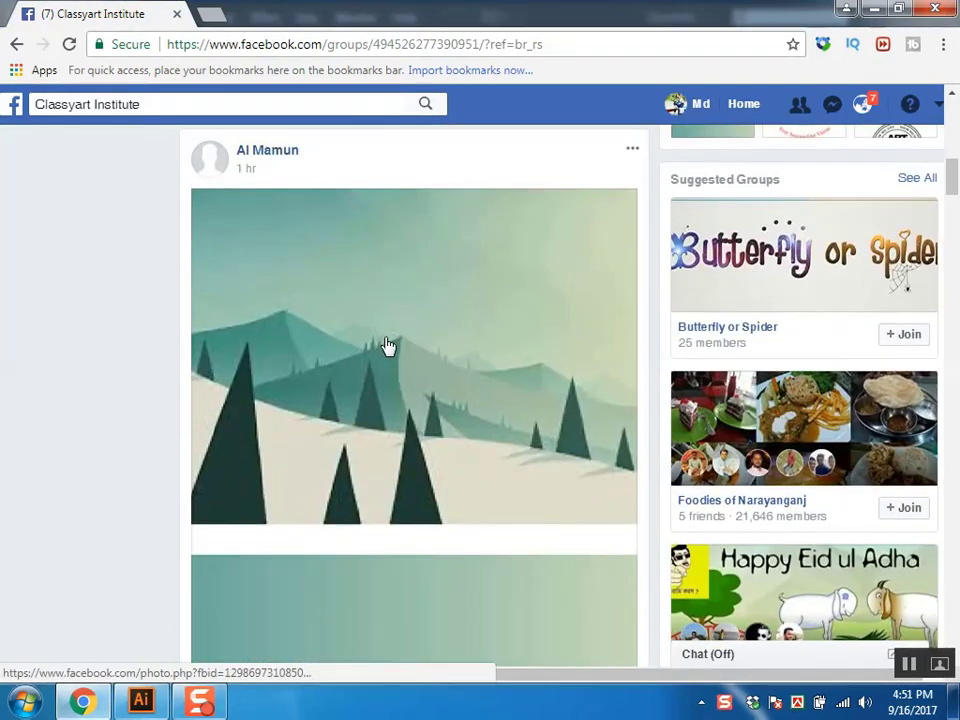
scroll(447, 381, "down", 3)
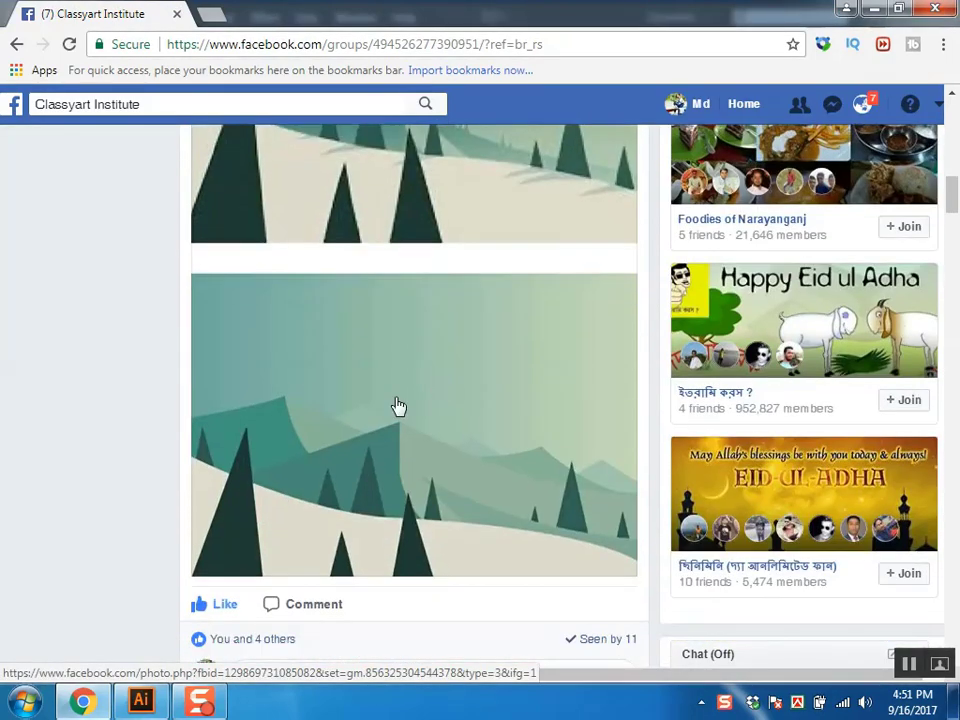
scroll(424, 461, "up", 2)
scroll(467, 445, "down", 1)
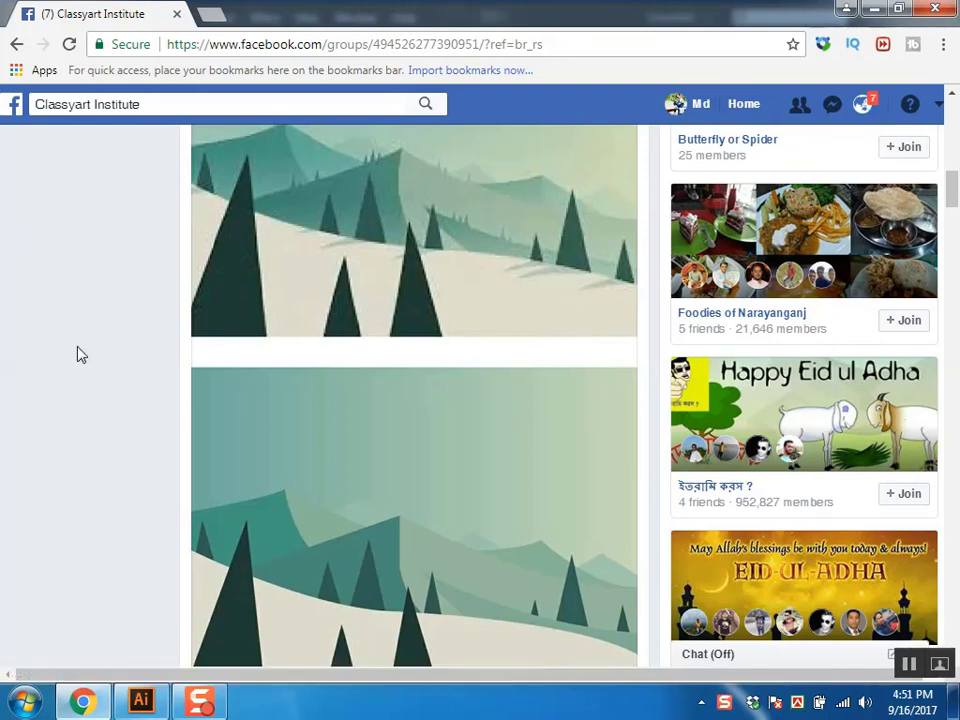
scroll(118, 484, "up", 2)
scroll(137, 459, "down", 2)
scroll(150, 453, "down", 3)
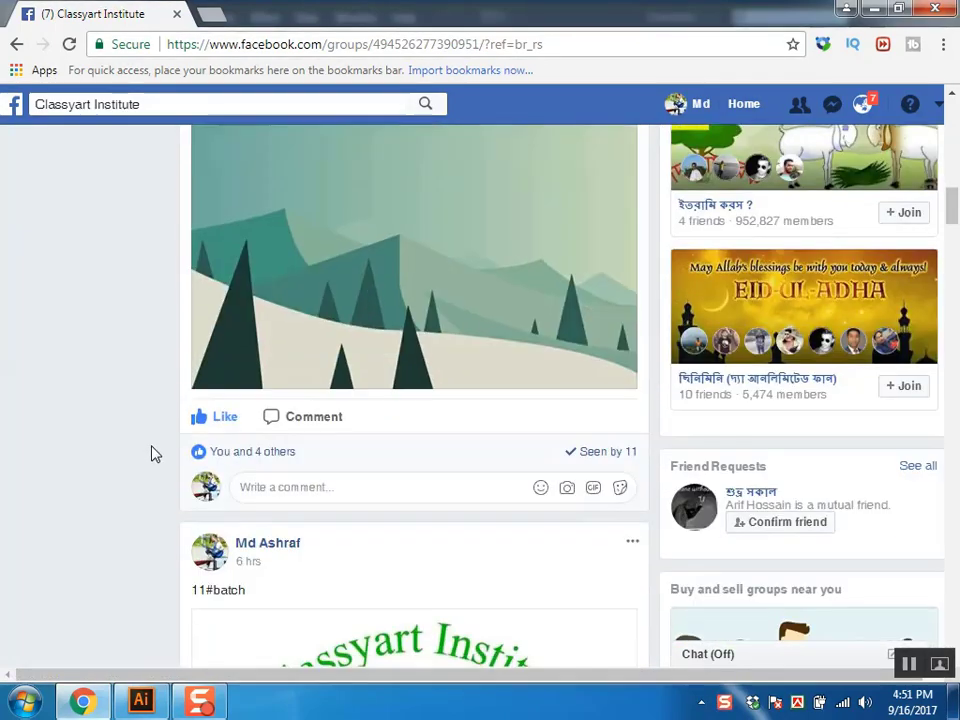
scroll(157, 440, "up", 3)
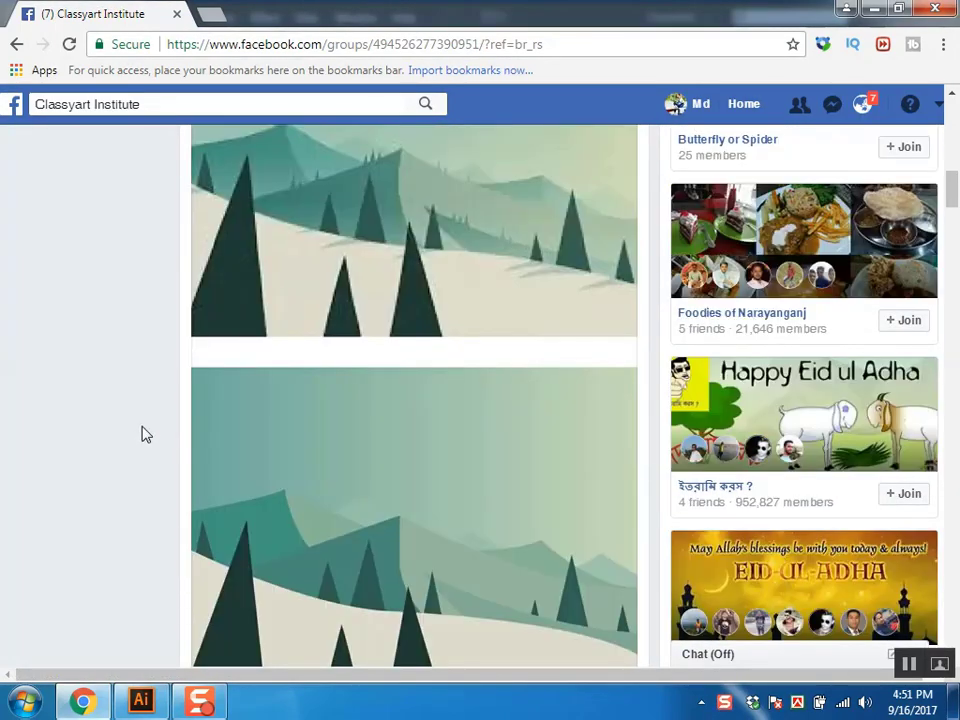
scroll(180, 397, "down", 4)
scroll(160, 400, "down", 2)
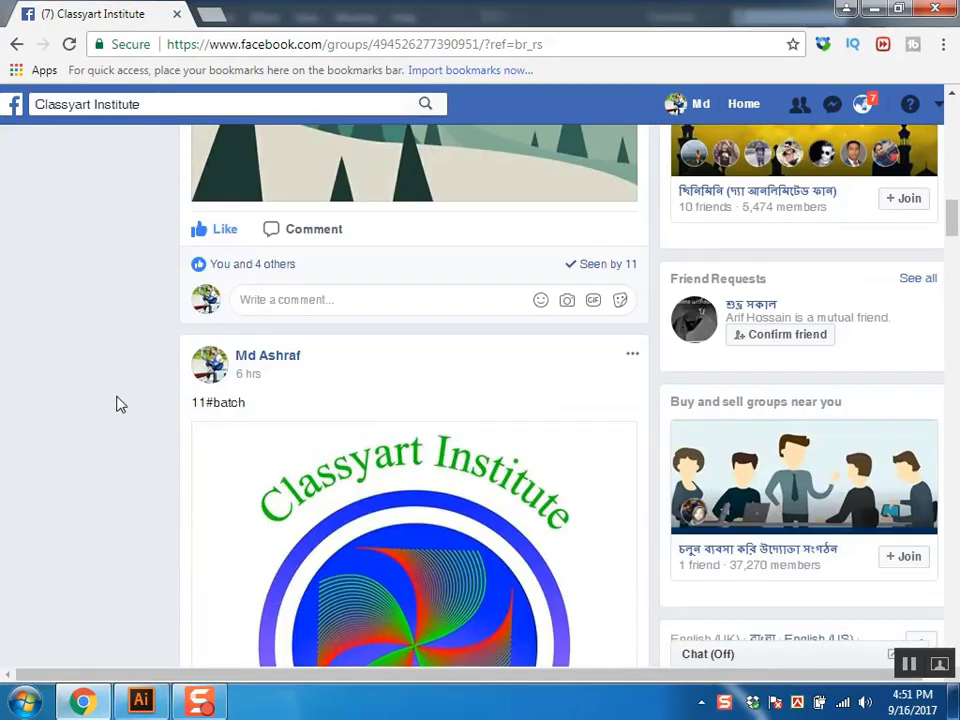
scroll(135, 401, "up", 3)
scroll(134, 398, "down", 3)
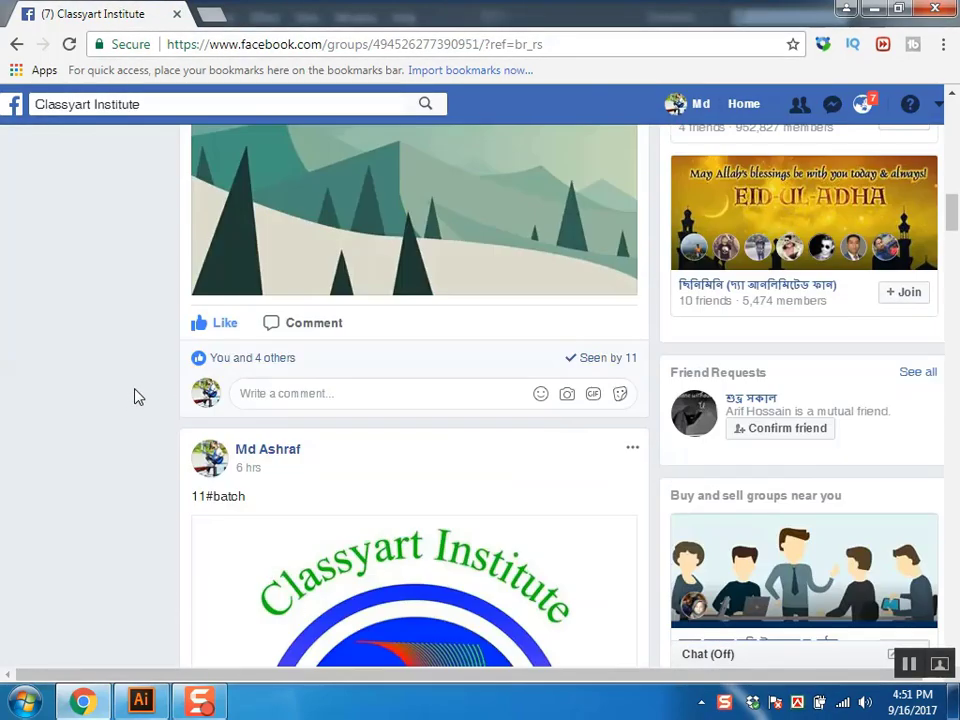
scroll(138, 397, "down", 3)
scroll(138, 397, "down", 2)
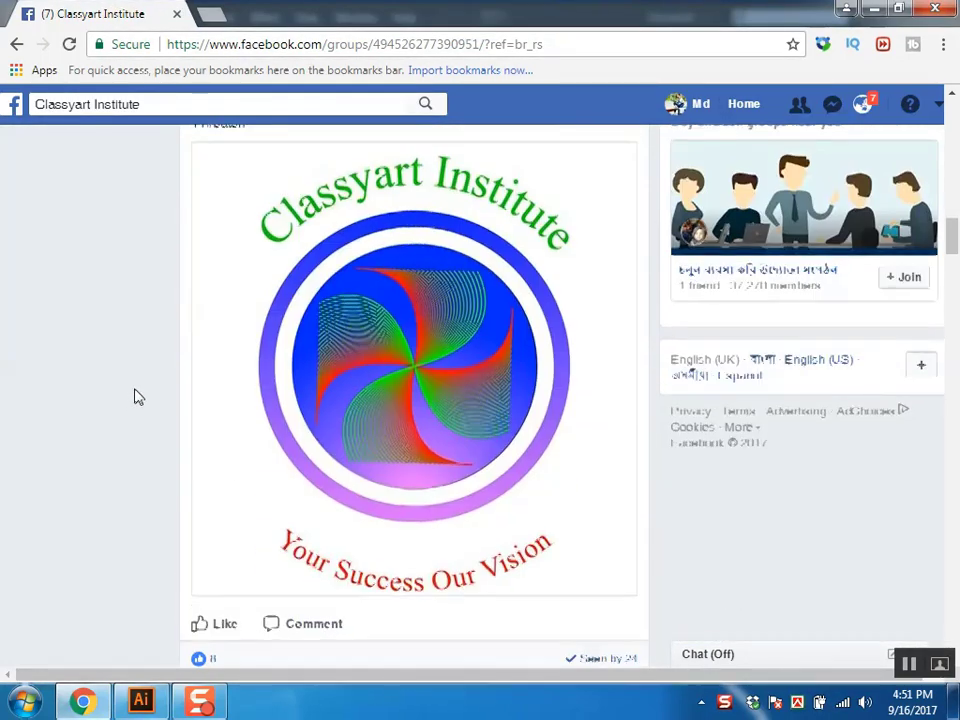
scroll(138, 397, "up", 1)
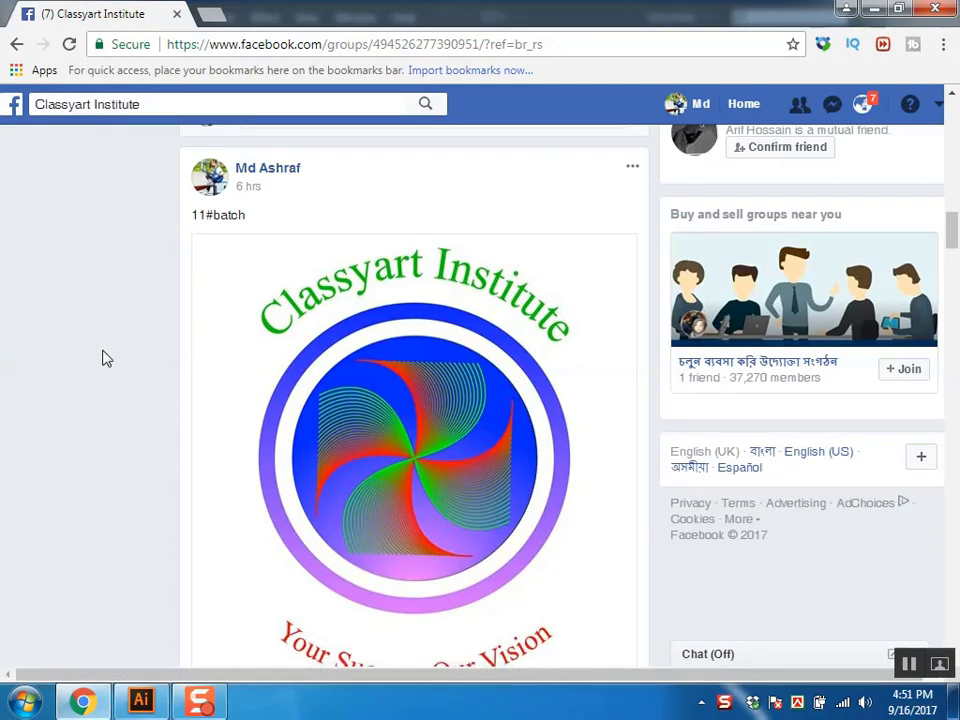
scroll(118, 377, "down", 2)
scroll(497, 518, "up", 1)
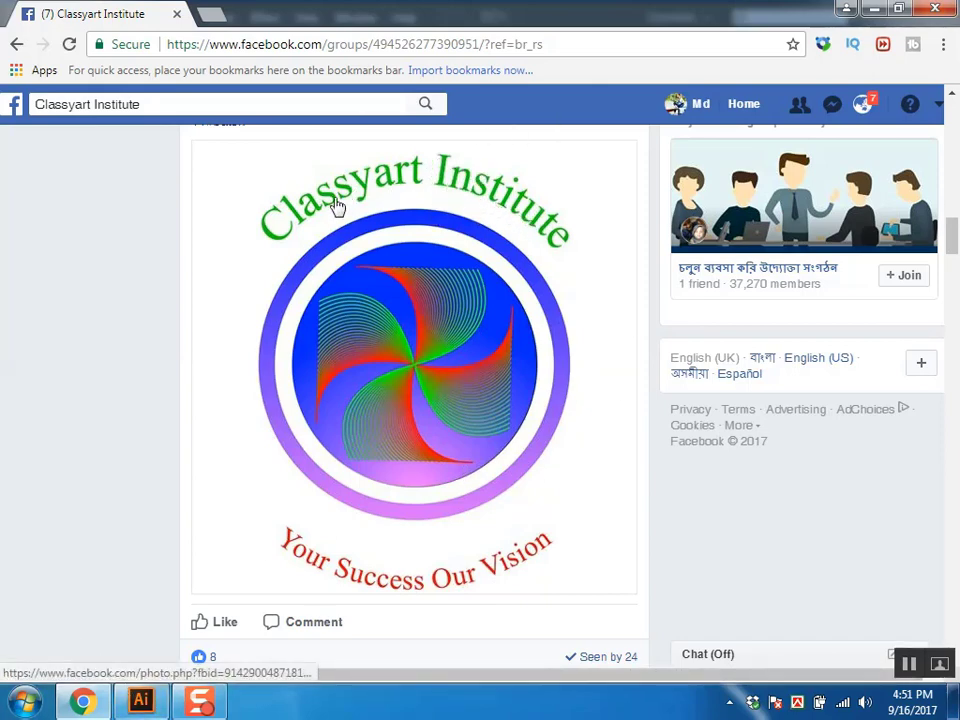
Step: Open the Classyart Institute logo photo in Facebook's full-size viewer
right_click(423, 188)
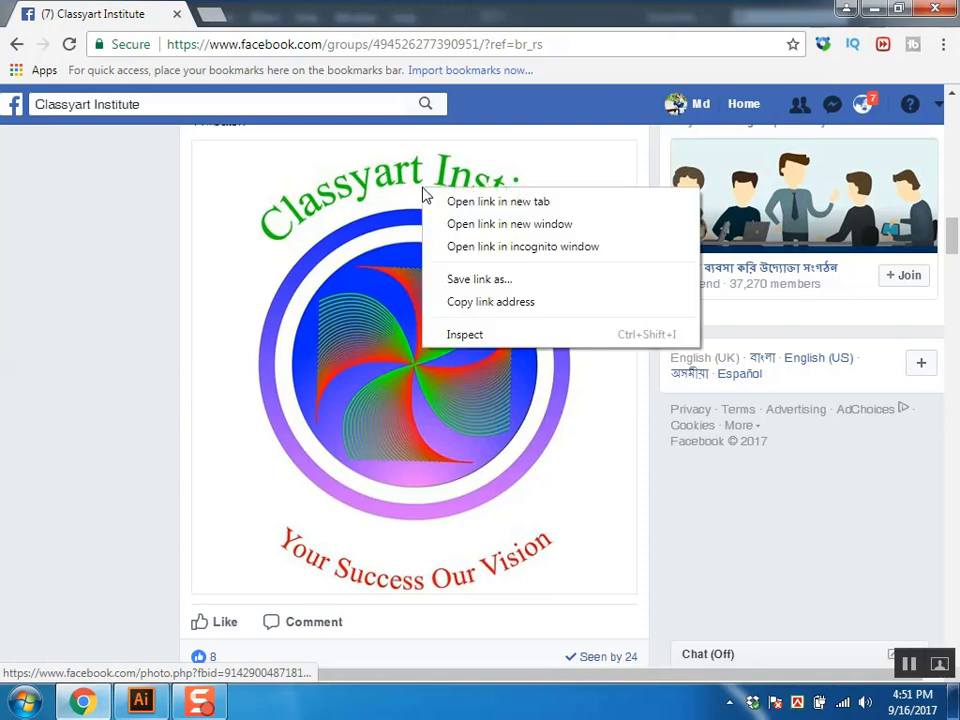
right_click(334, 214)
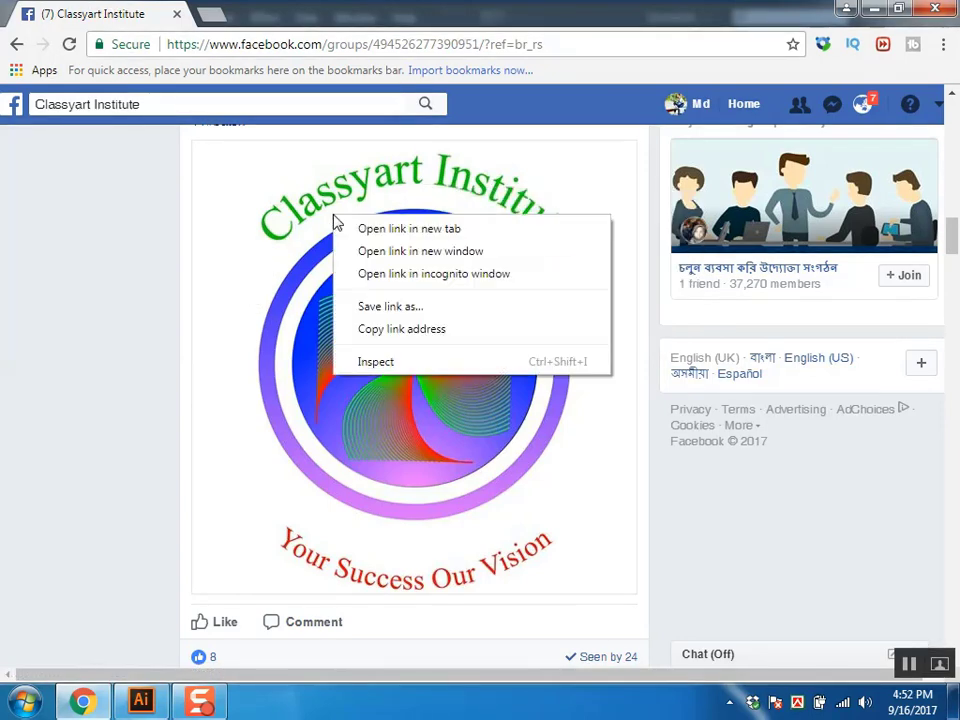
left_click(305, 322)
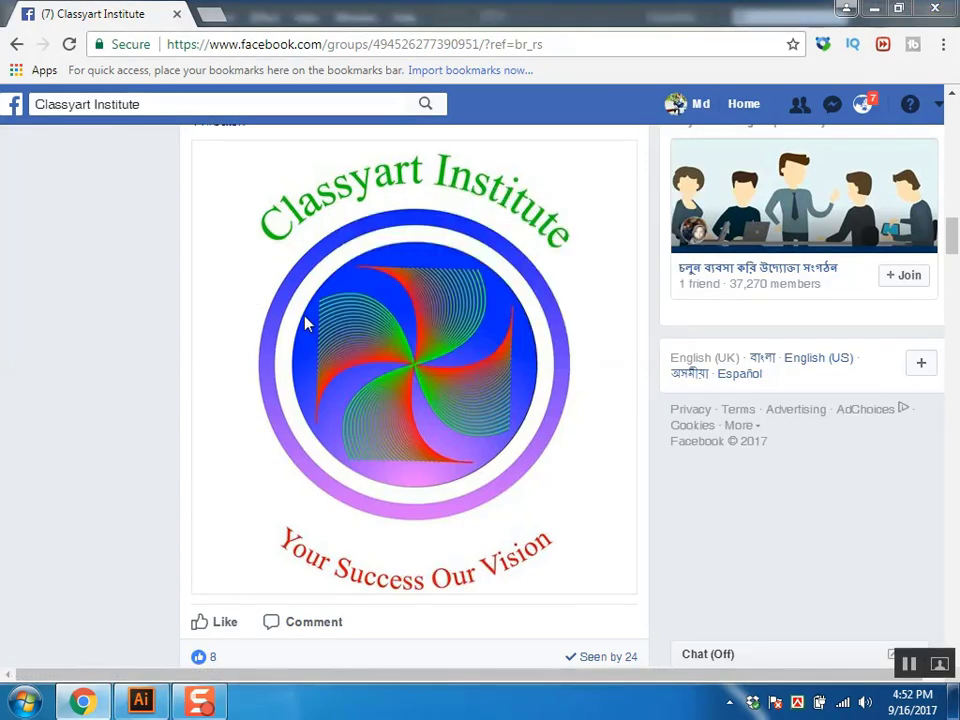
left_click(470, 319)
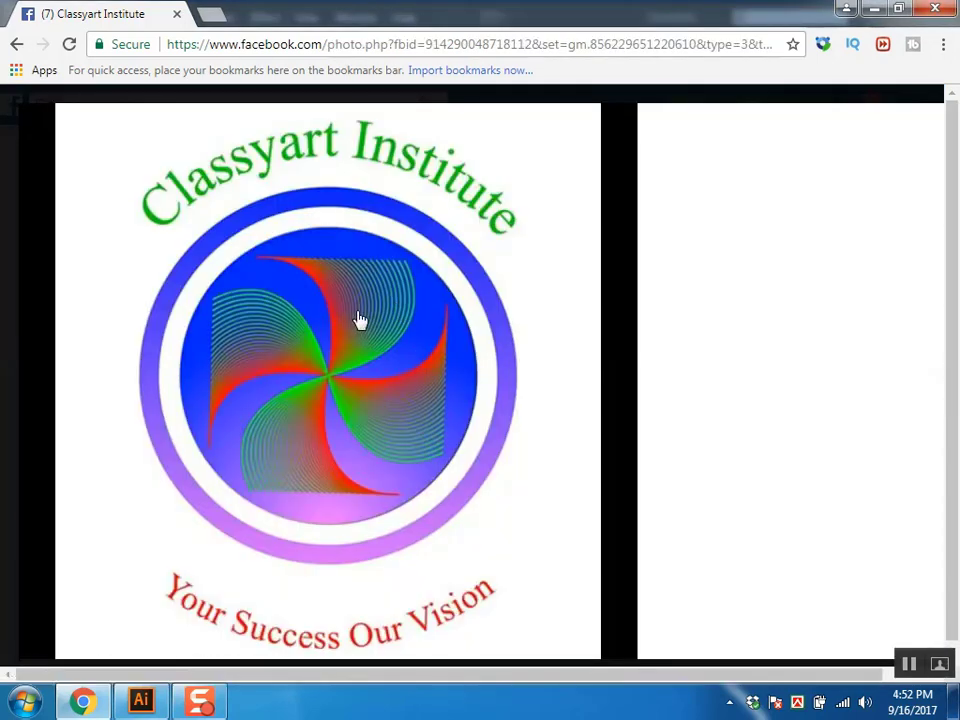
Step: Copy the enlarged logo image and switch over to Illustrator
right_click(336, 278)
left_click(390, 329)
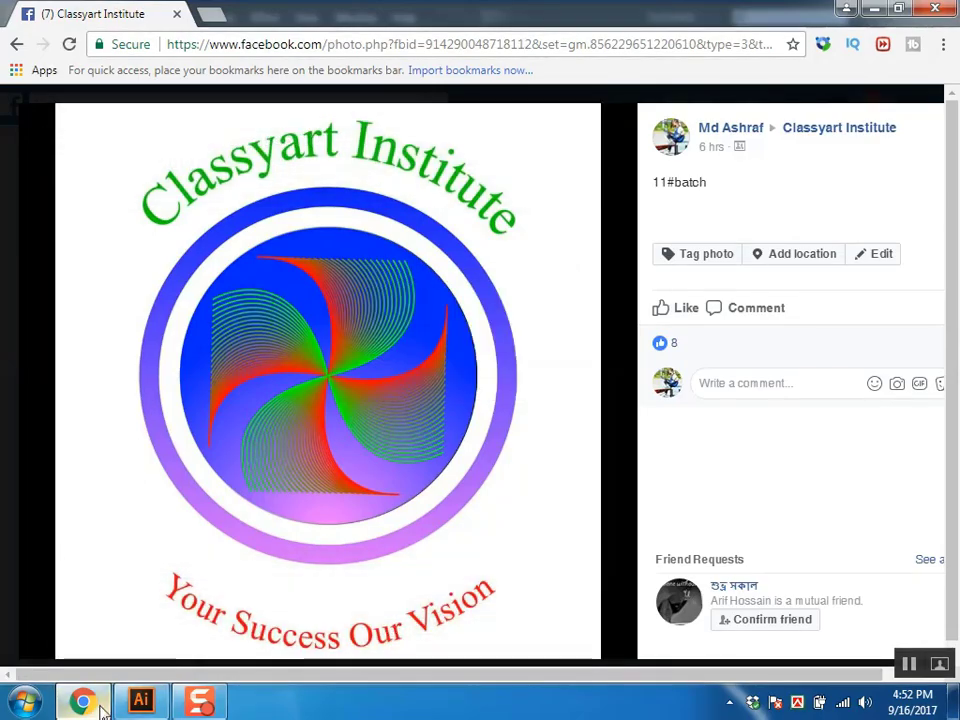
left_click(140, 700)
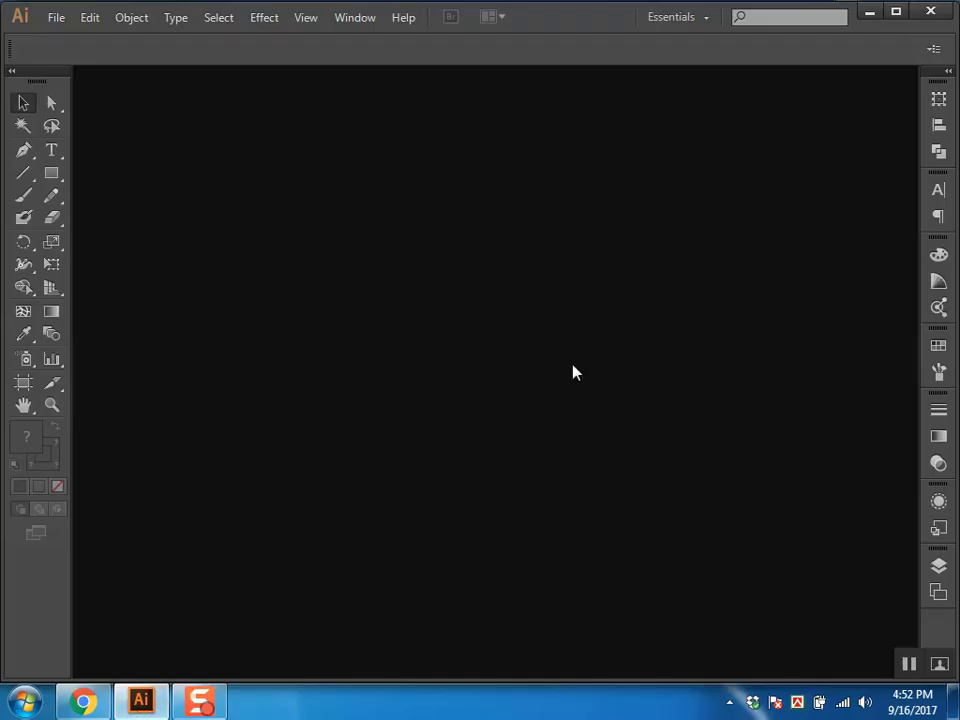
Step: Create a new document with default settings and paste the copied logo into it
key("ctrl+n")
key("Return")
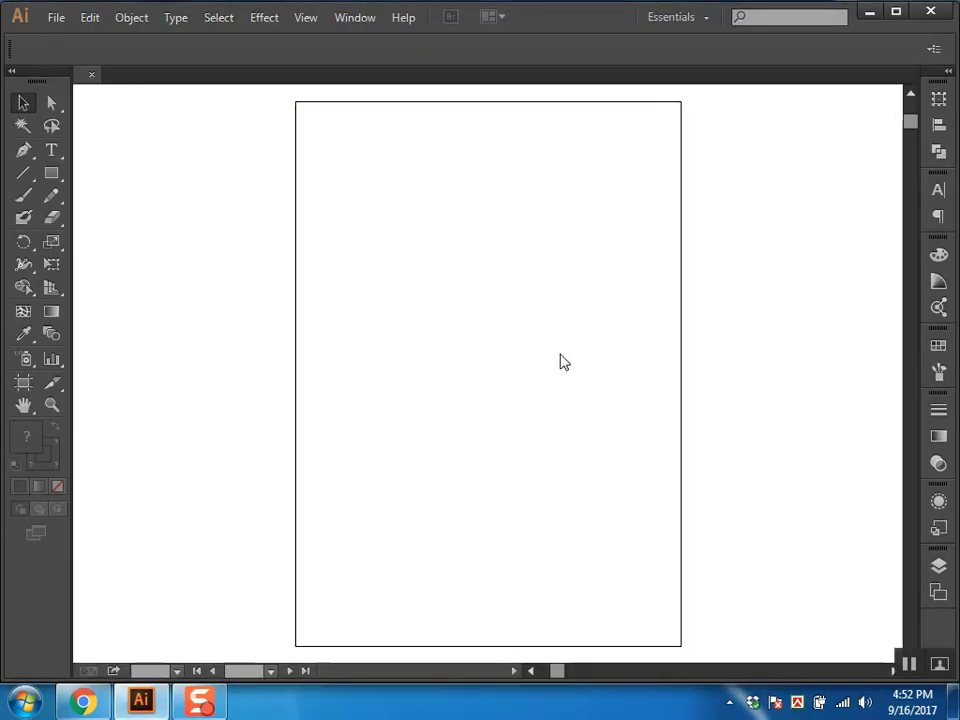
key("ctrl+v")
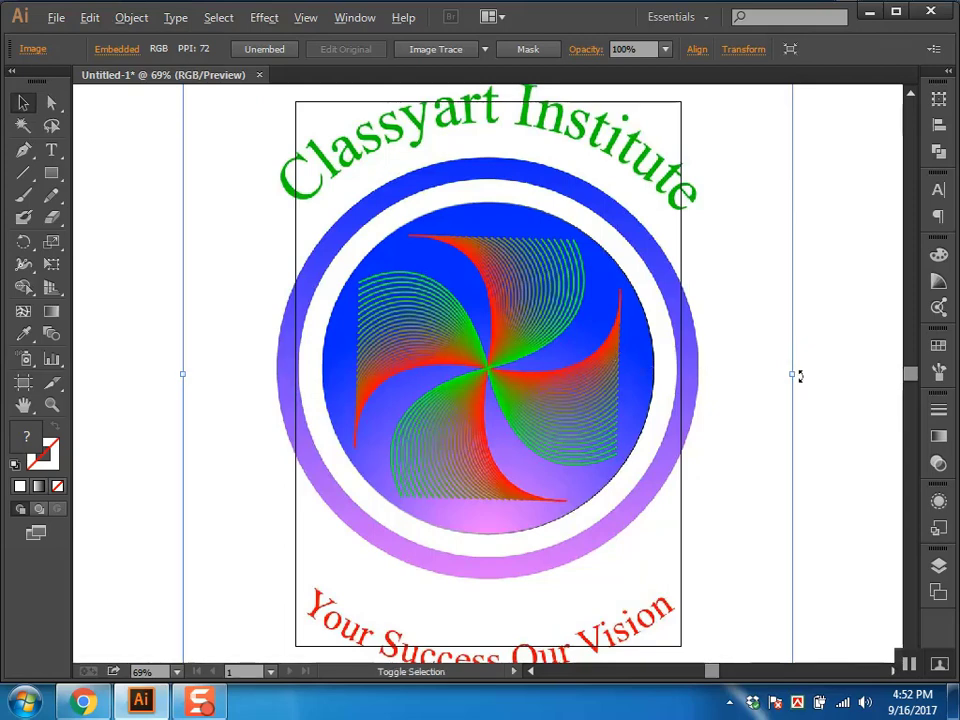
Step: Scale the pasted logo down to a smaller size at the page centre
left_click_drag(797, 376, 681, 368)
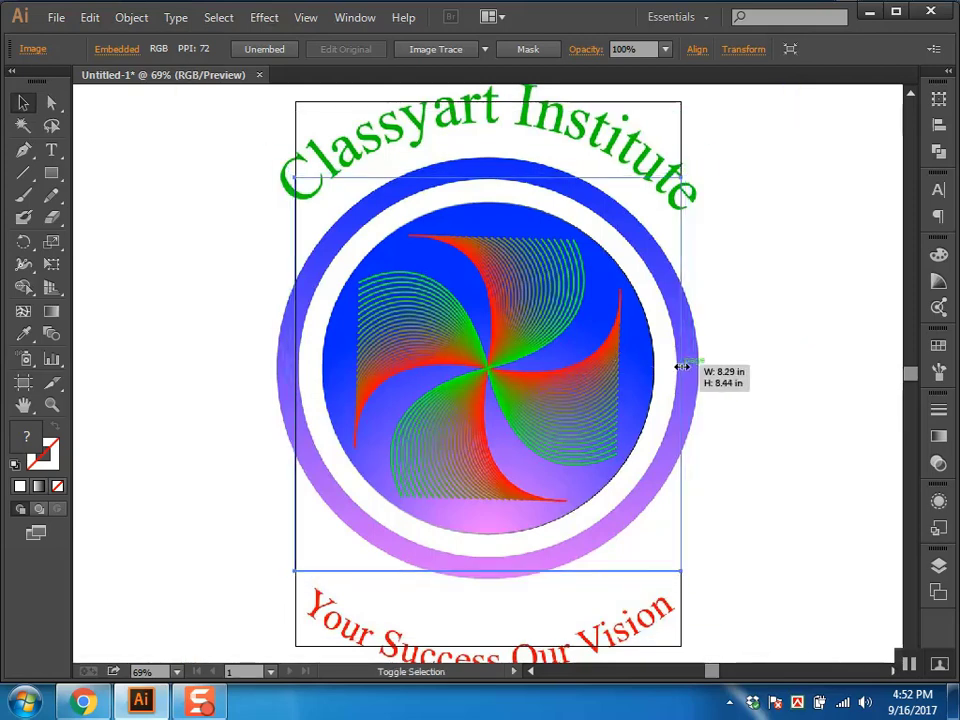
left_click_drag(681, 368, 609, 378)
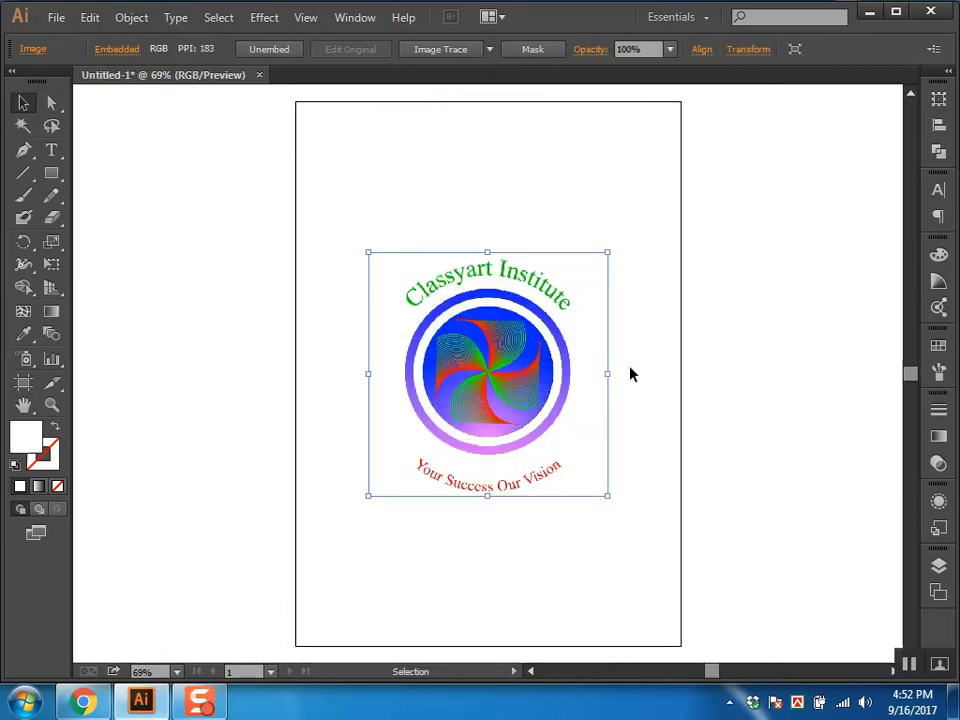
key("ctrl+shift+a")
key("a")
left_click(543, 328)
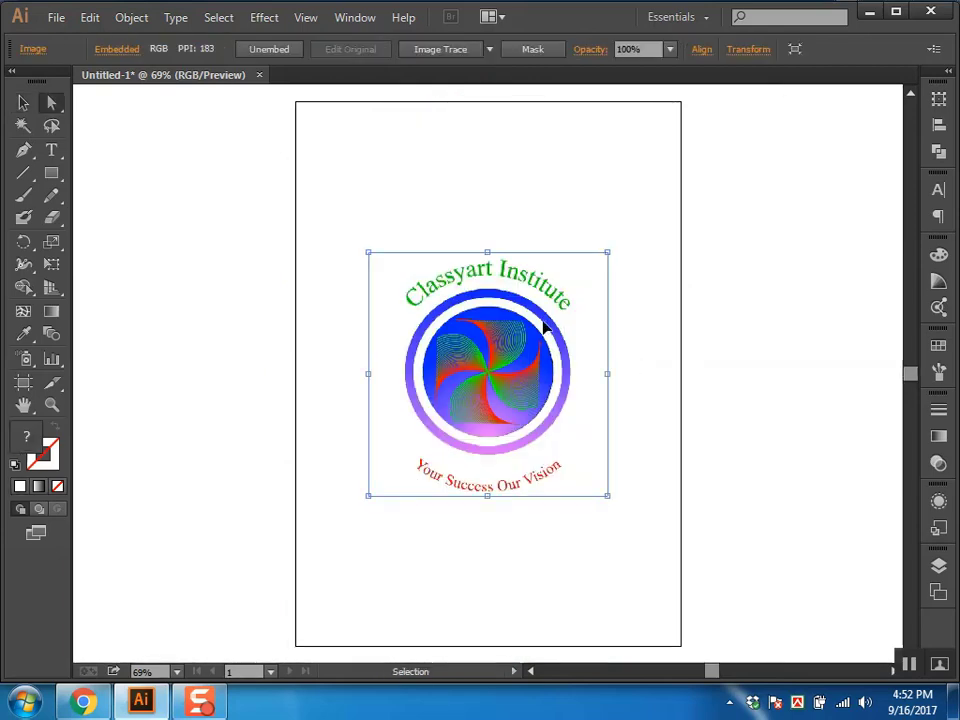
key("ctrl+shift+a")
Step: Draw a 4.2 in circle centred on the logo with the Ellipse tool
key("ctrl+equal")
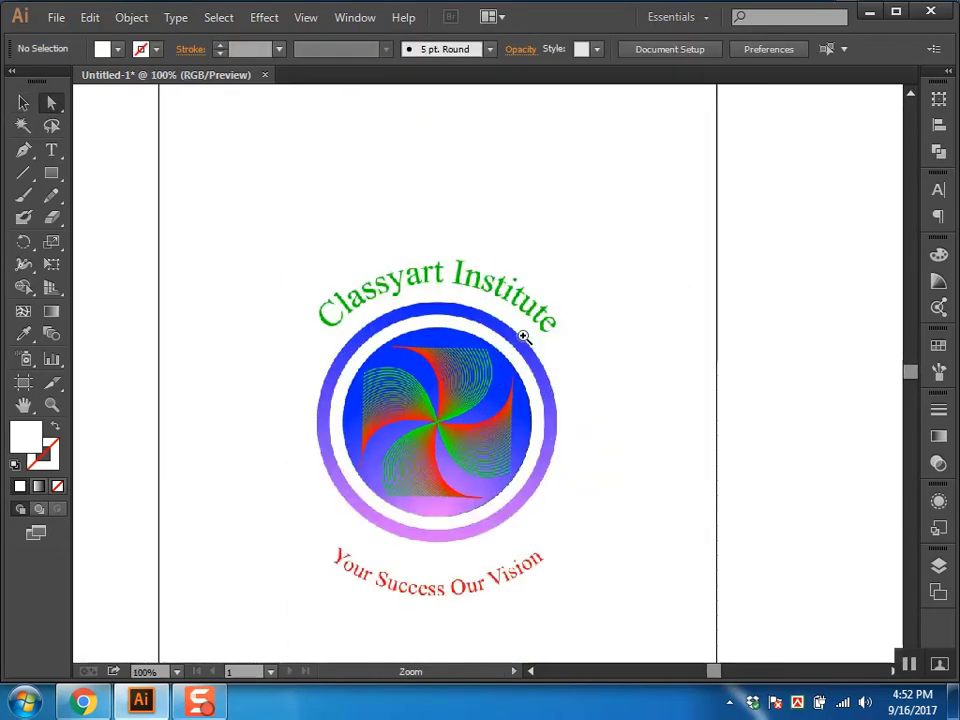
key("ctrl+equal")
left_click_drag(576, 411, 578, 338)
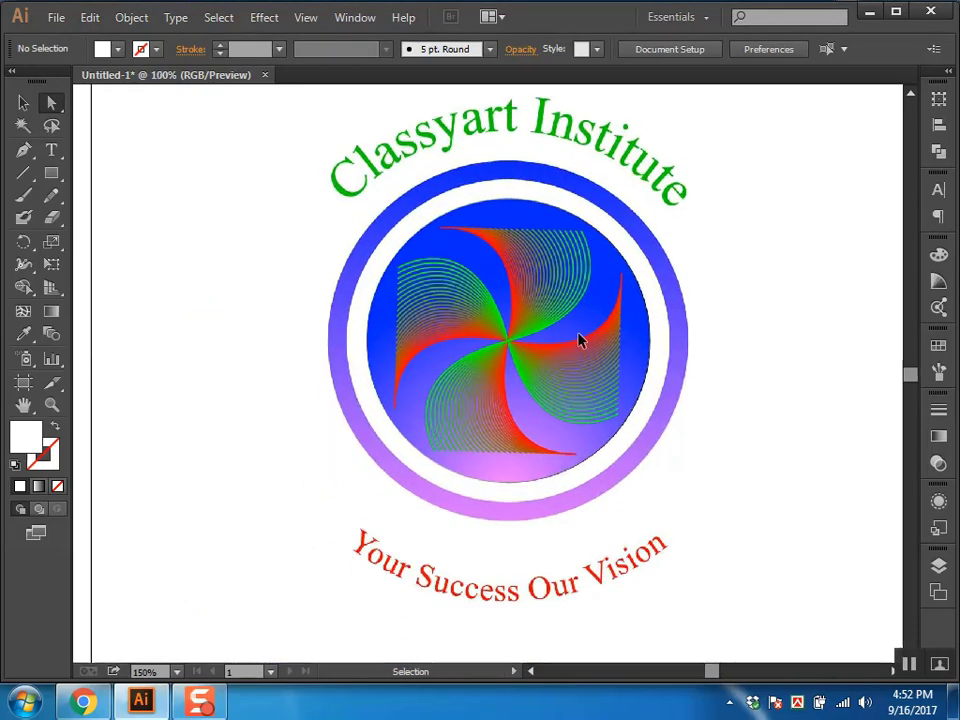
key("ctrl+minus")
key("l")
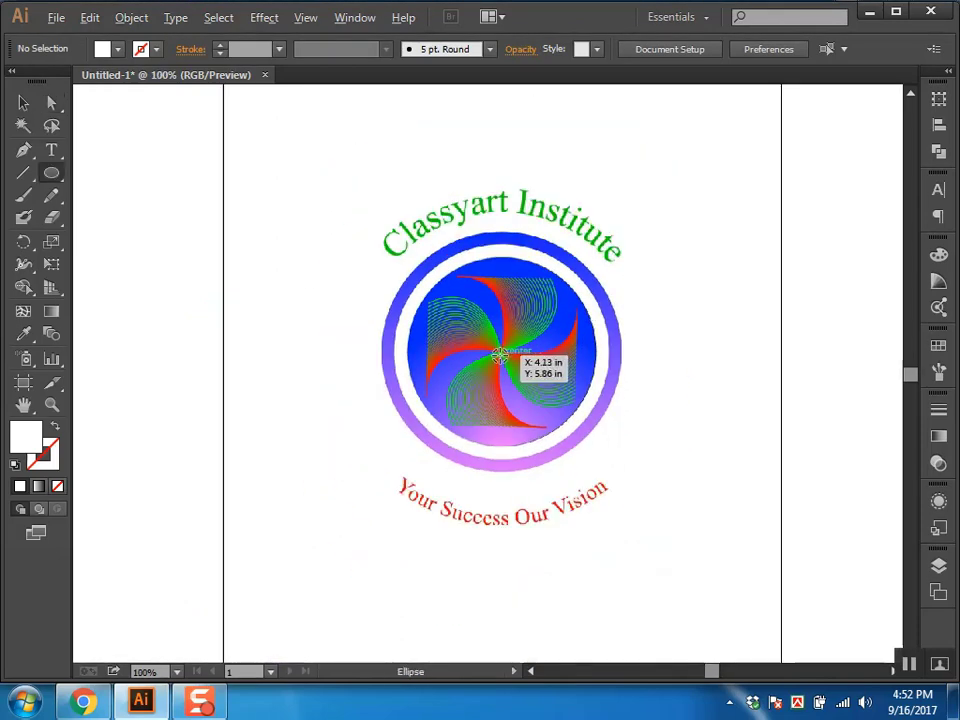
mouse_move(500, 349)
left_mouse_down()
mouse_move(546, 512)
mouse_move(548, 500)
left_mouse_up()
Step: Make the circle hollow with no fill and a thin black stroke
left_click(55, 430)
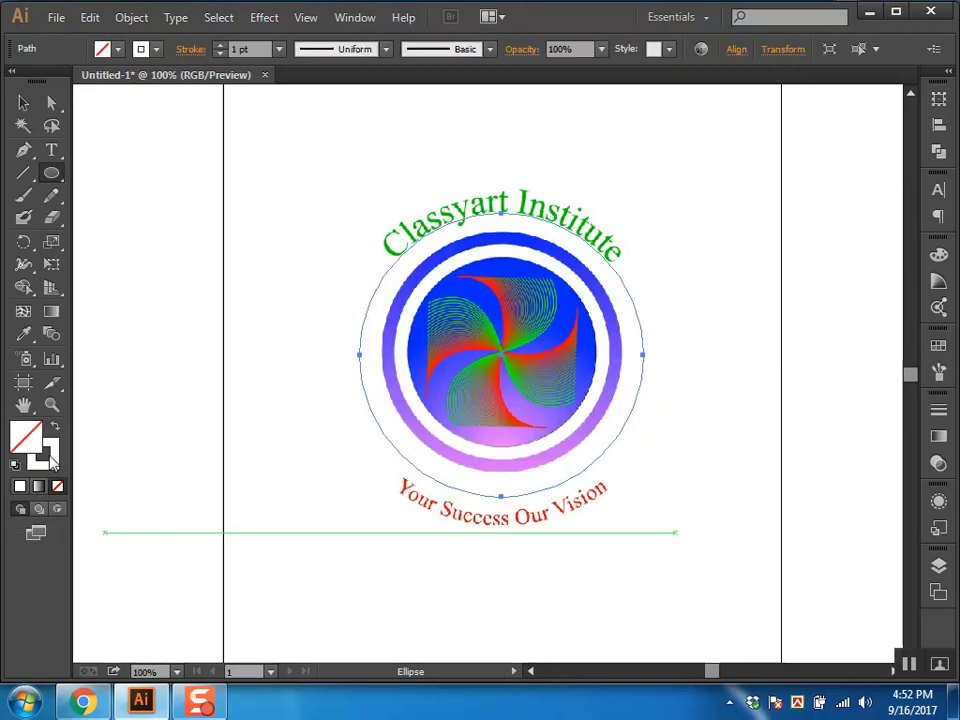
left_click(938, 255)
left_click(726, 363)
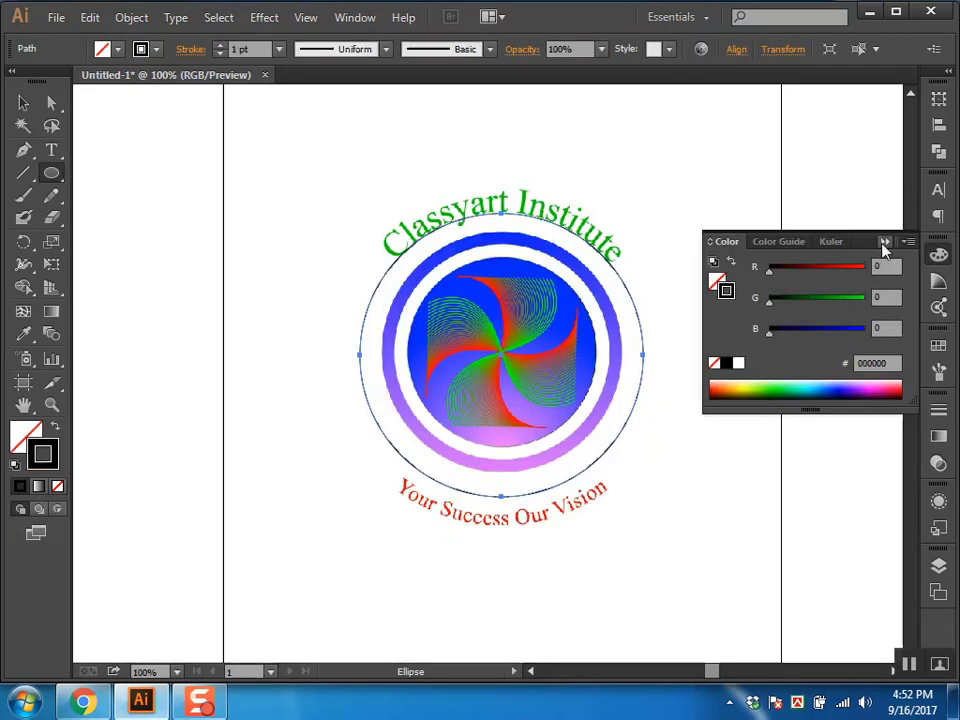
left_click(884, 243)
key("a")
left_click(713, 311)
left_click(645, 337)
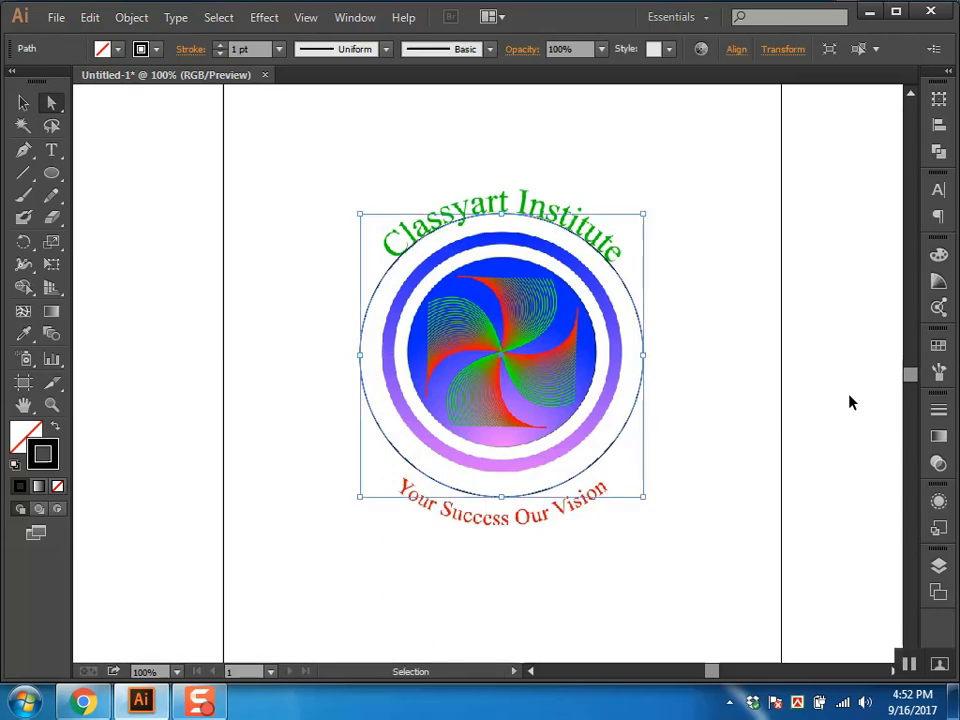
Step: Enlarge the circle to 5 in so it rings the whole logo
key("v")
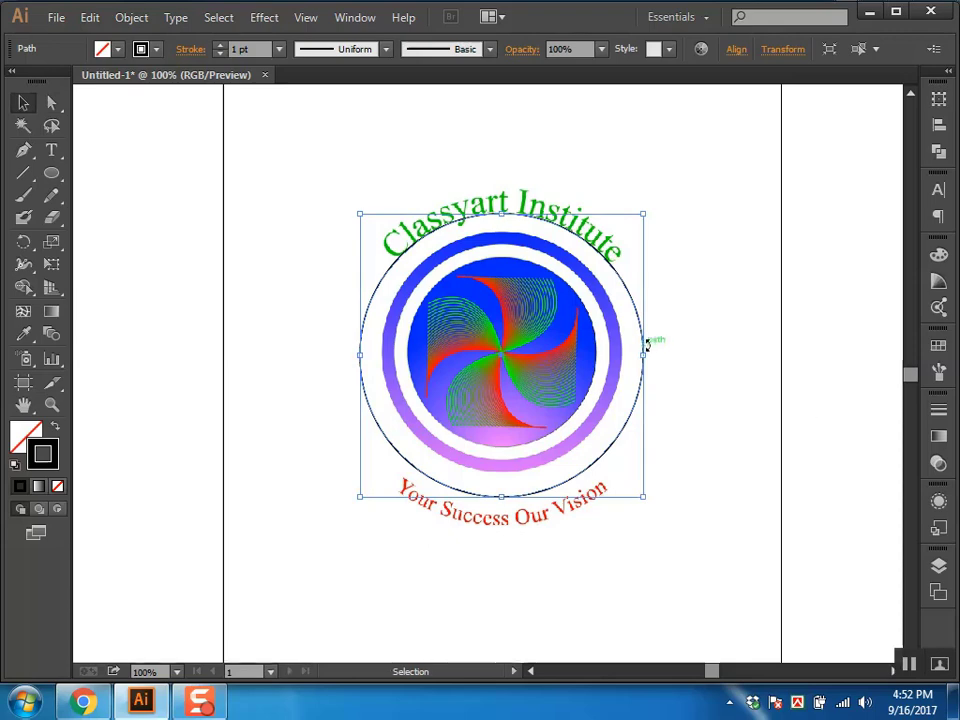
left_click_drag(645, 354, 660, 358)
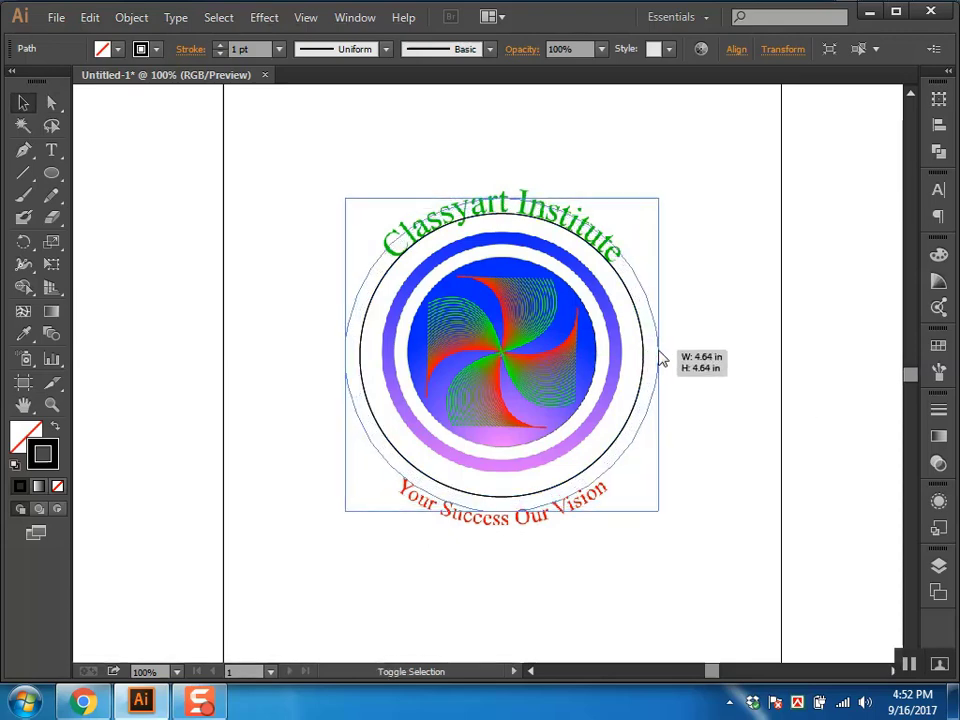
left_click_drag(660, 358, 671, 356)
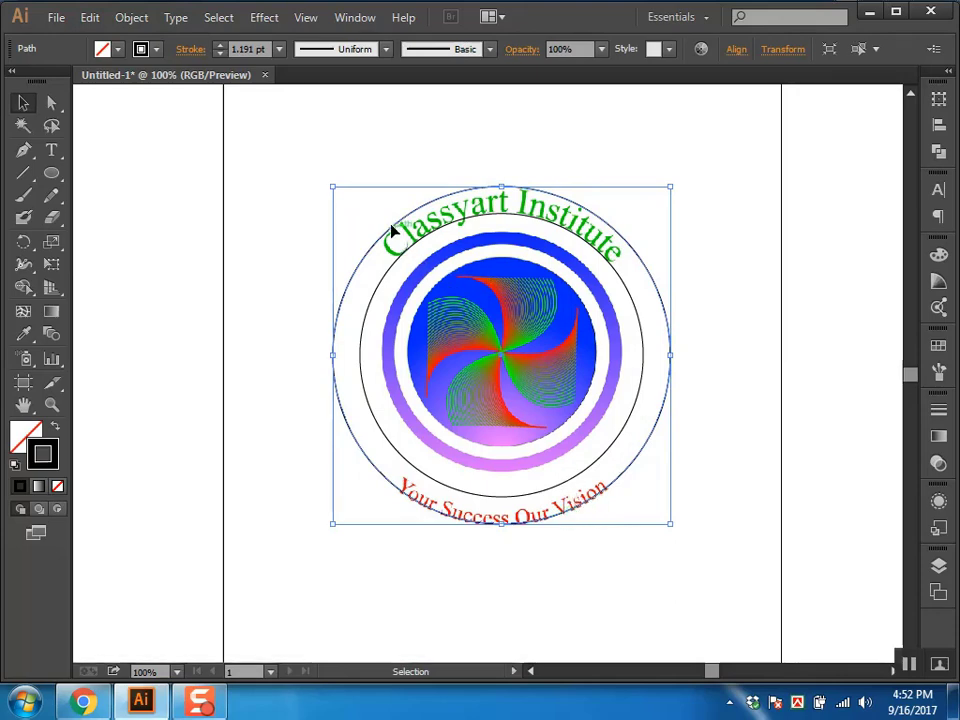
key("ctrl+plus")
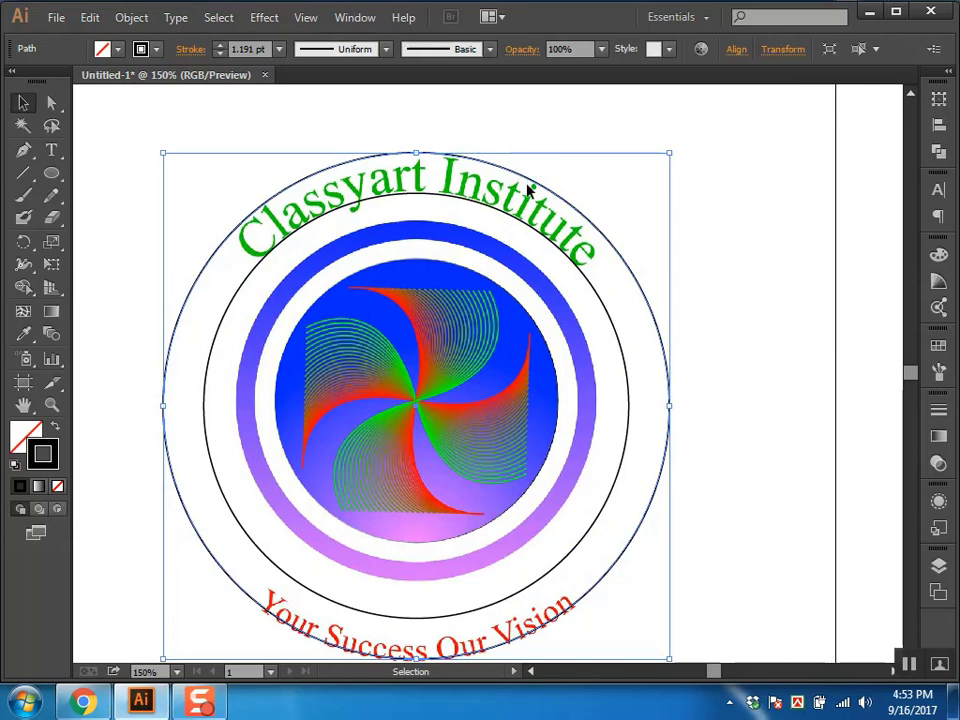
left_click_drag(527, 303, 549, 268)
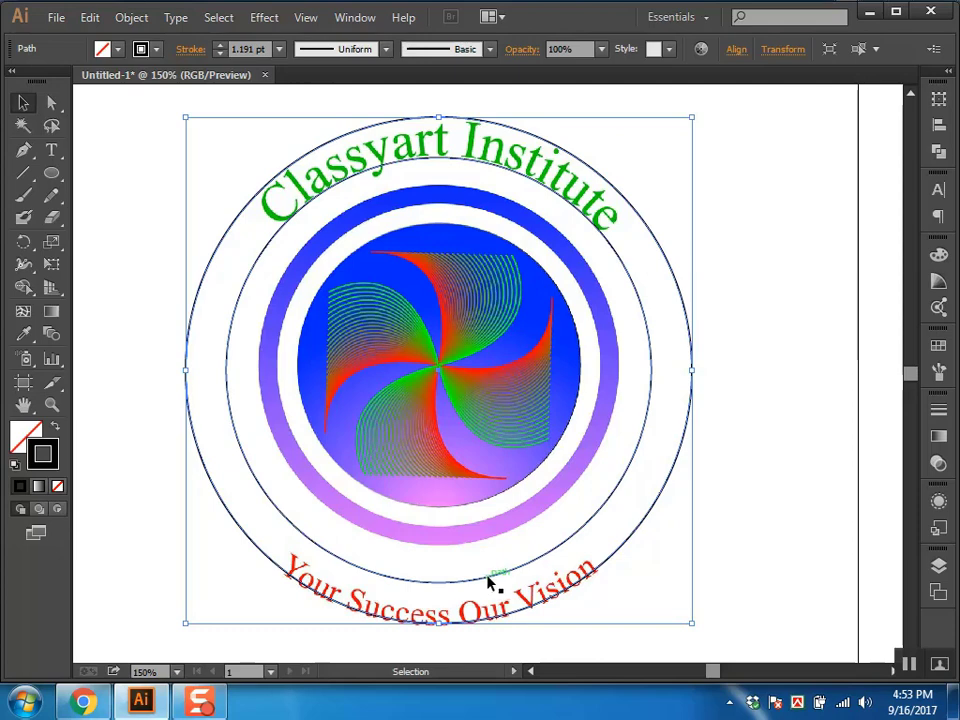
key("ctrl+shift+a")
Step: Select everything on the artboard, the logo and its outline circles, and delete it
key("ctrl+0")
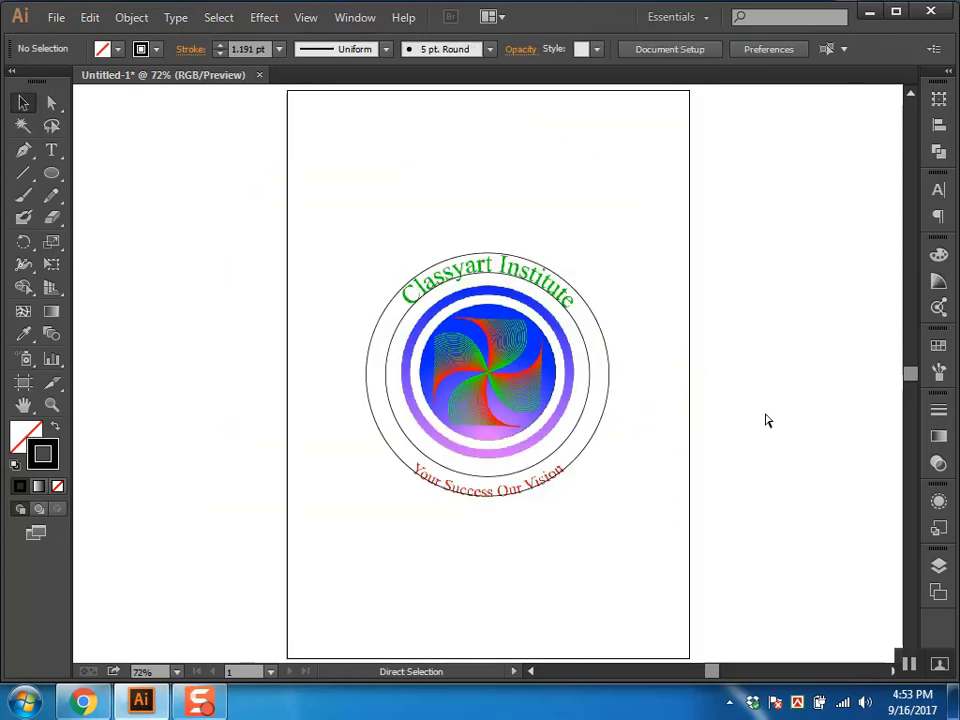
key("ctrl+z")
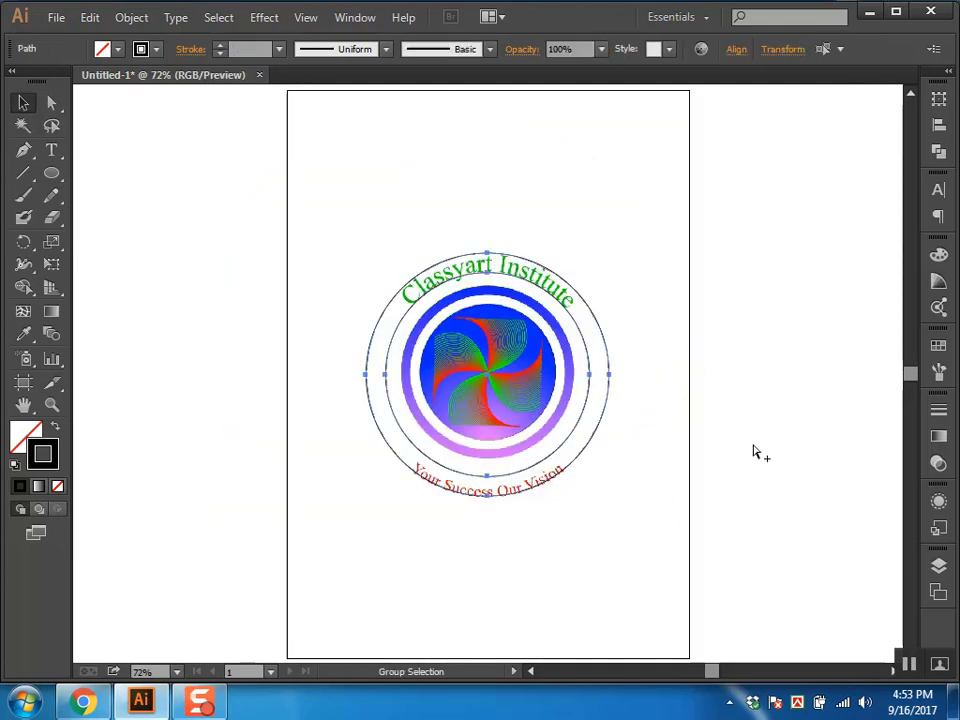
left_click(696, 310)
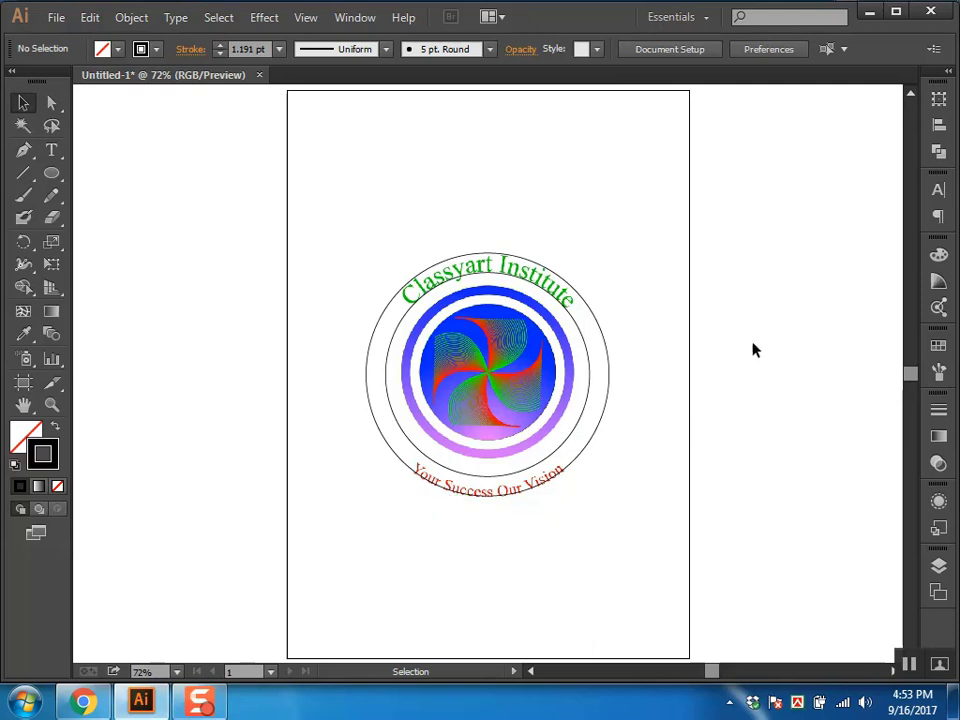
key("a")
key("ctrl+a")
left_click(686, 382)
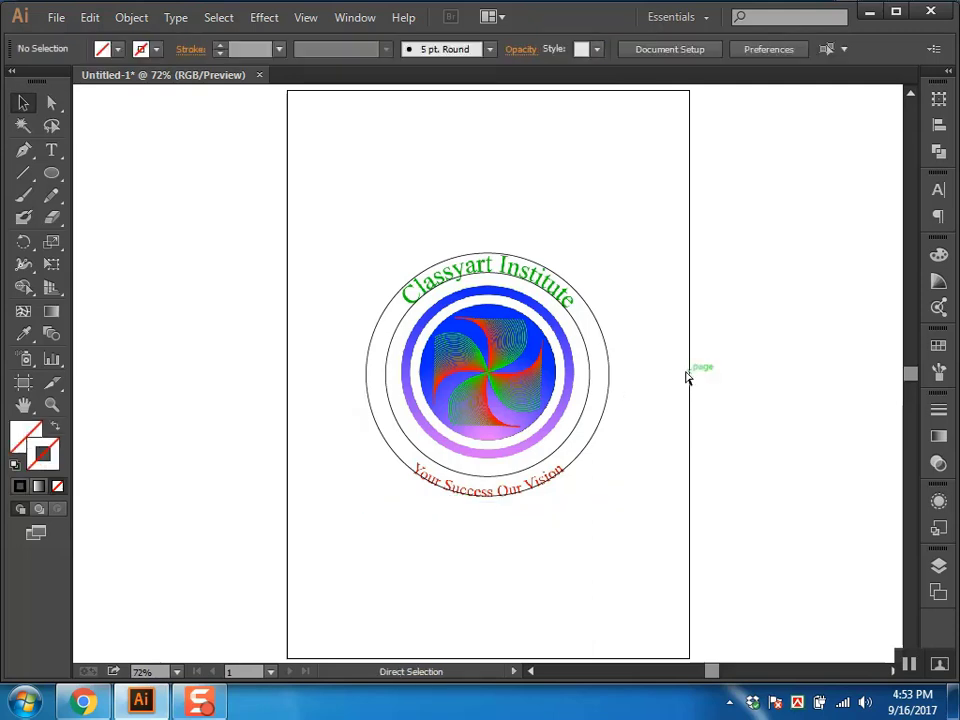
key("v")
key("ctrl+a")
key("Delete")
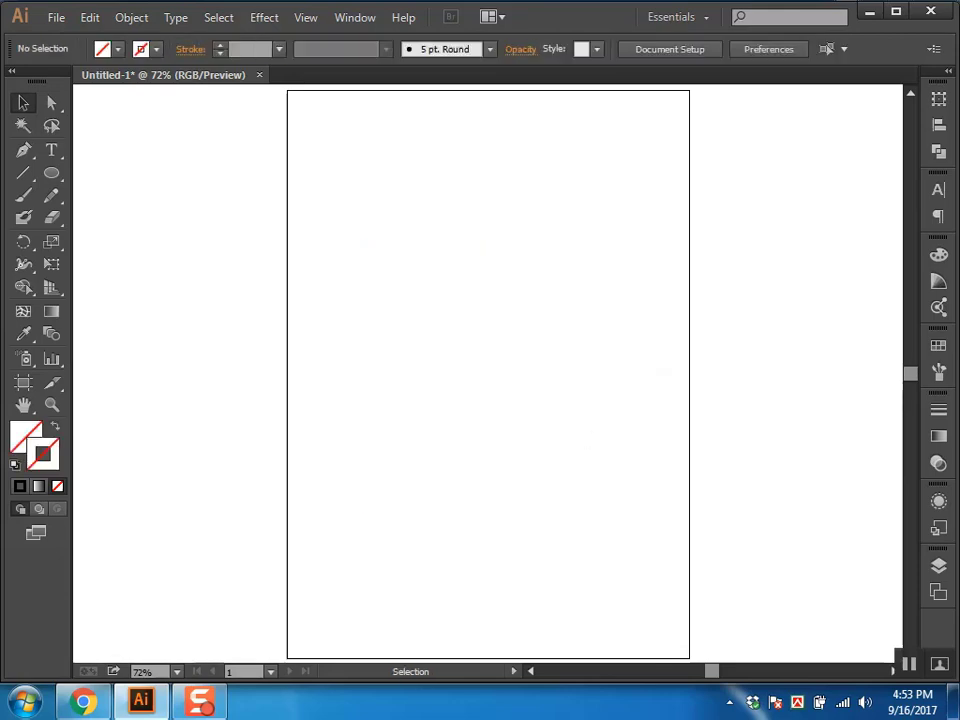
Step: Close the logo photo, scroll the feed, and open the Heartland Film Festival 20th anniversary badge photo
left_click(84, 702)
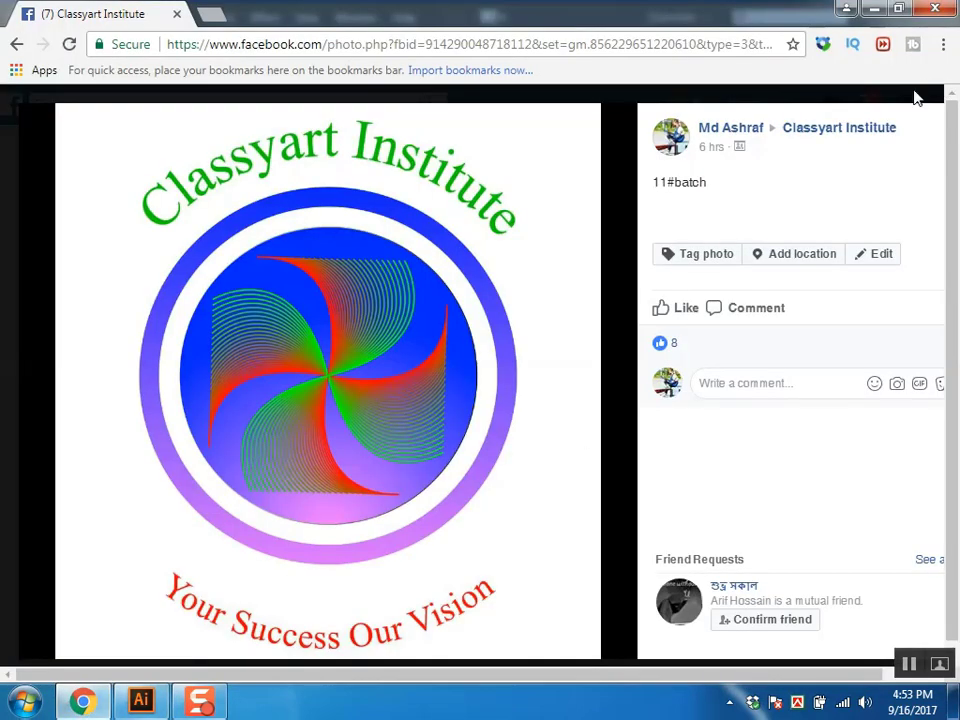
left_click(916, 97)
scroll(504, 407, "down", 2)
scroll(540, 390, "down", 3)
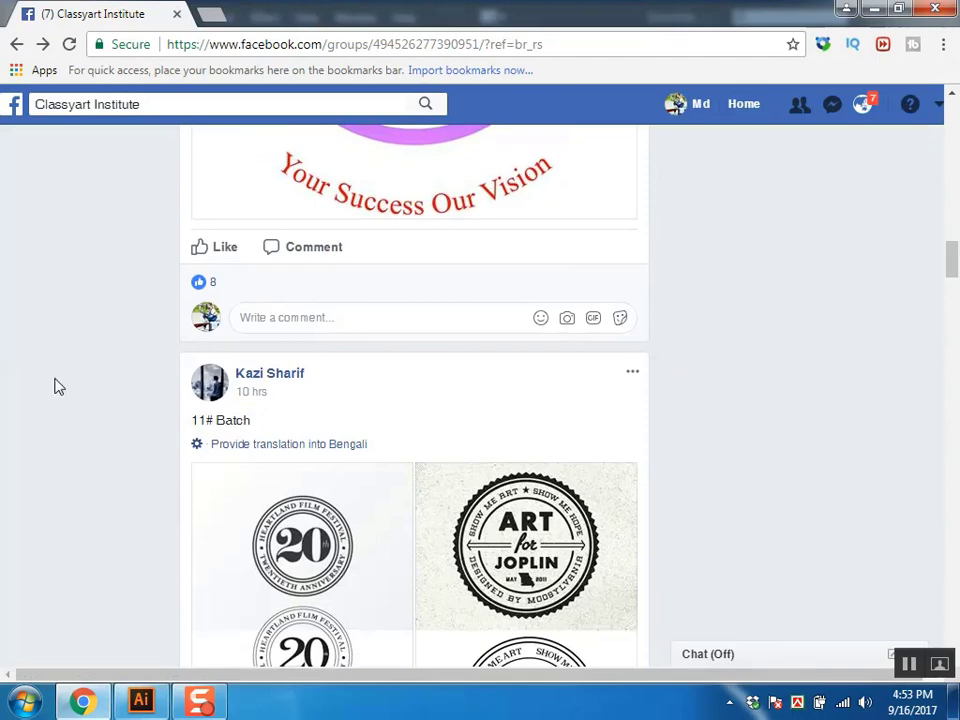
scroll(95, 362, "down", 3)
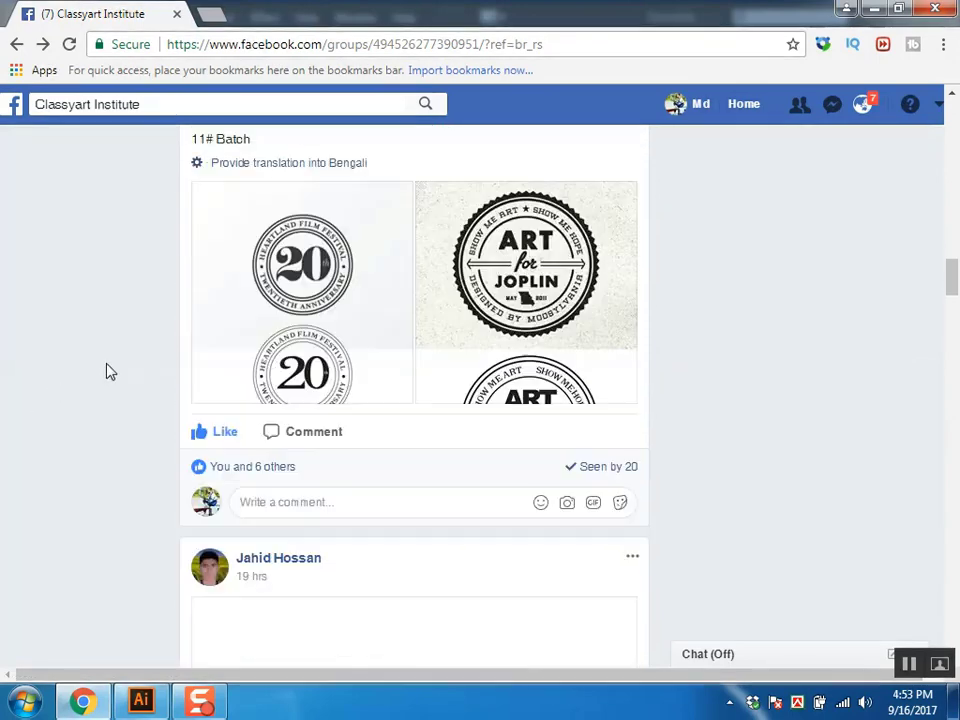
left_click(338, 266)
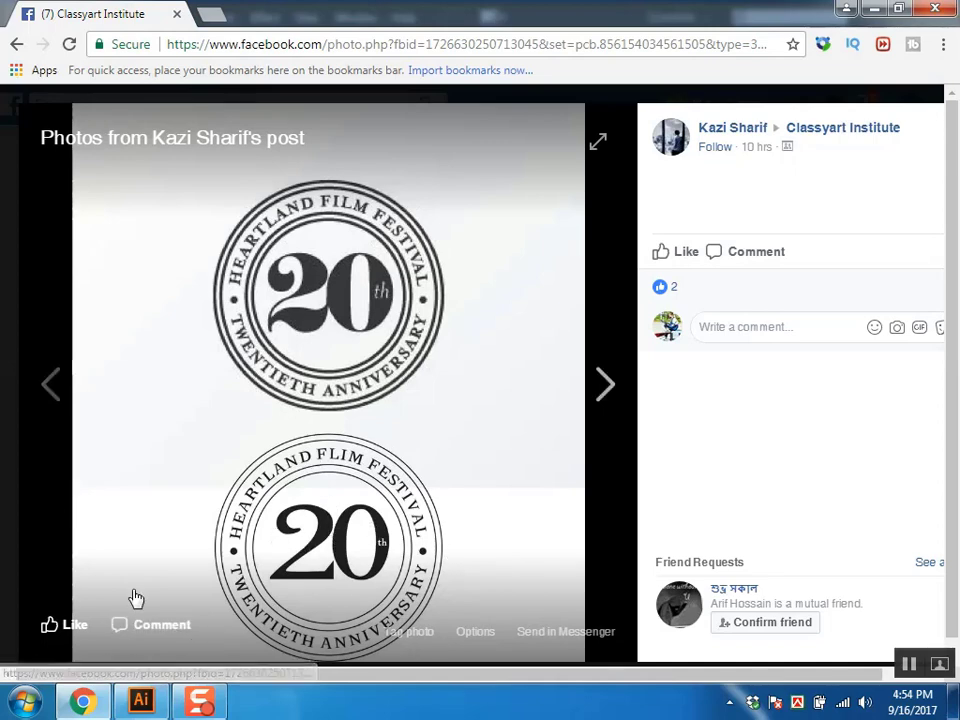
Step: View the Art for Joplin badge photo, then close the viewer and scroll the feed
left_click(606, 385)
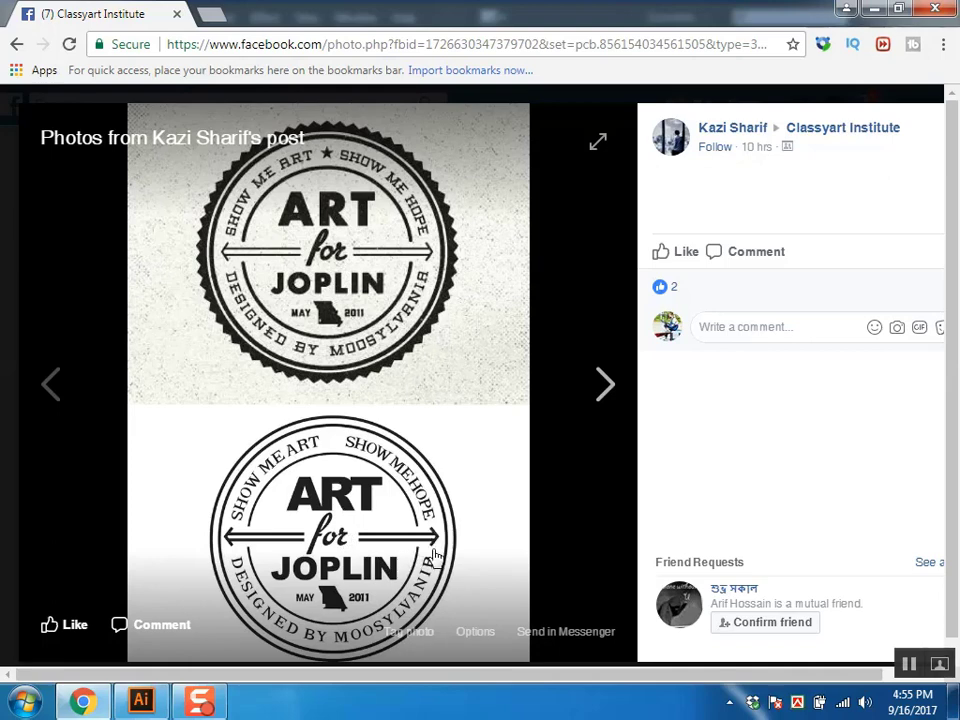
left_click(814, 96)
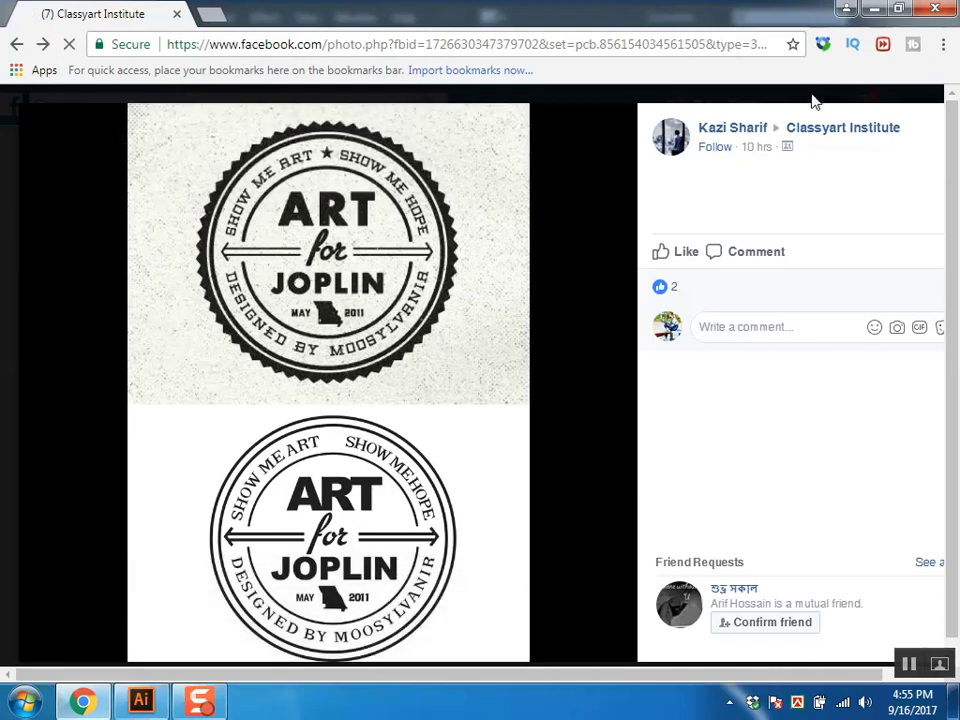
scroll(441, 303, "down", 4)
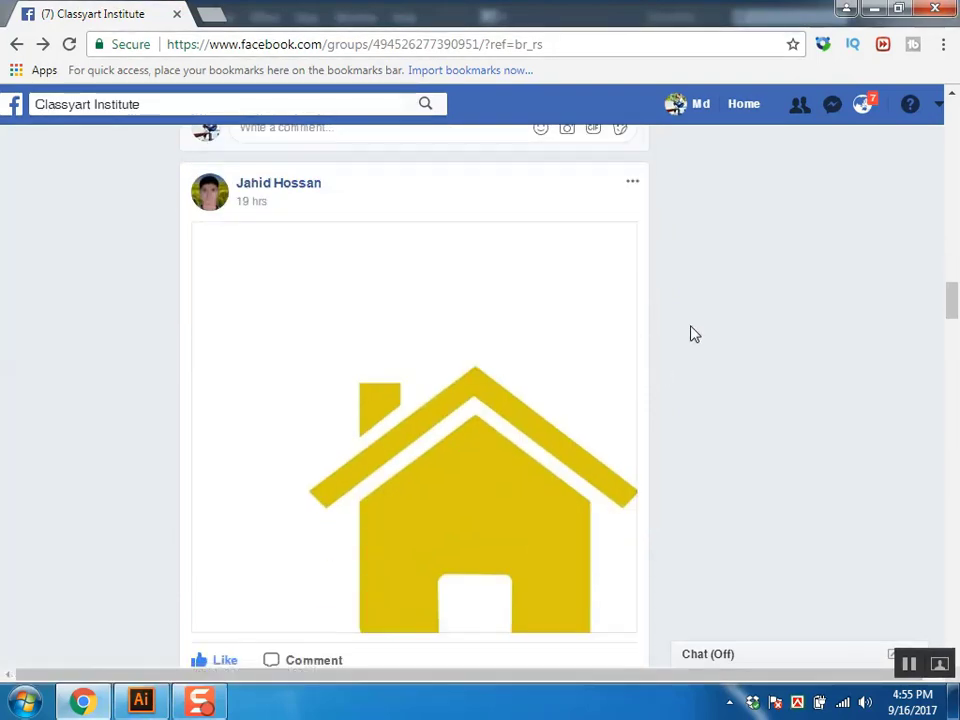
Step: Open the yellow house image briefly, then close the viewer
scroll(695, 334, "down", 2)
left_click(512, 316)
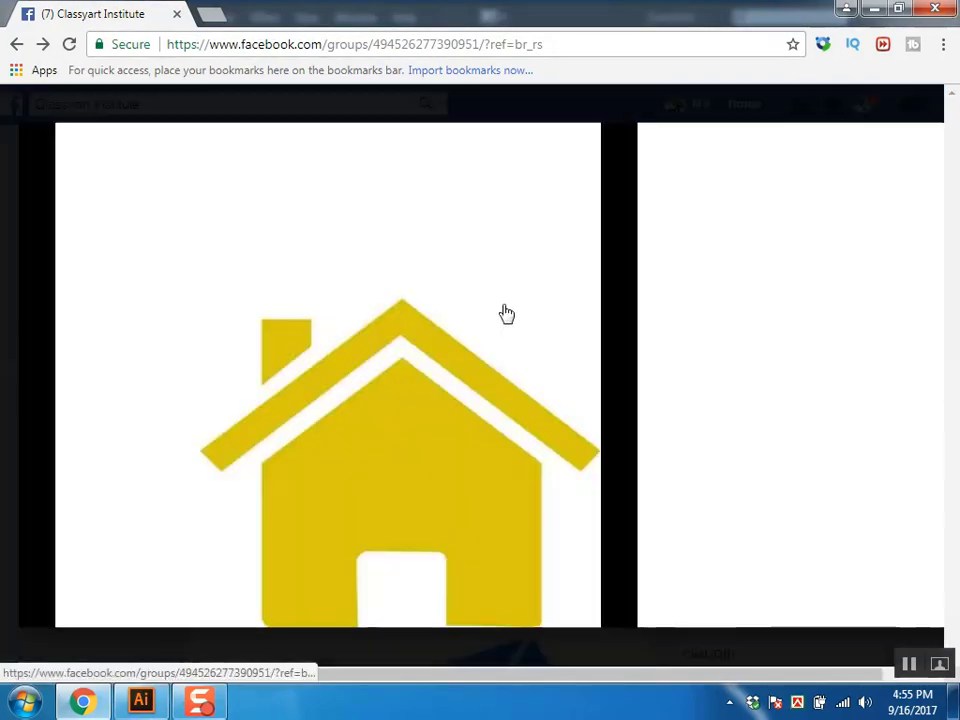
left_click(800, 117)
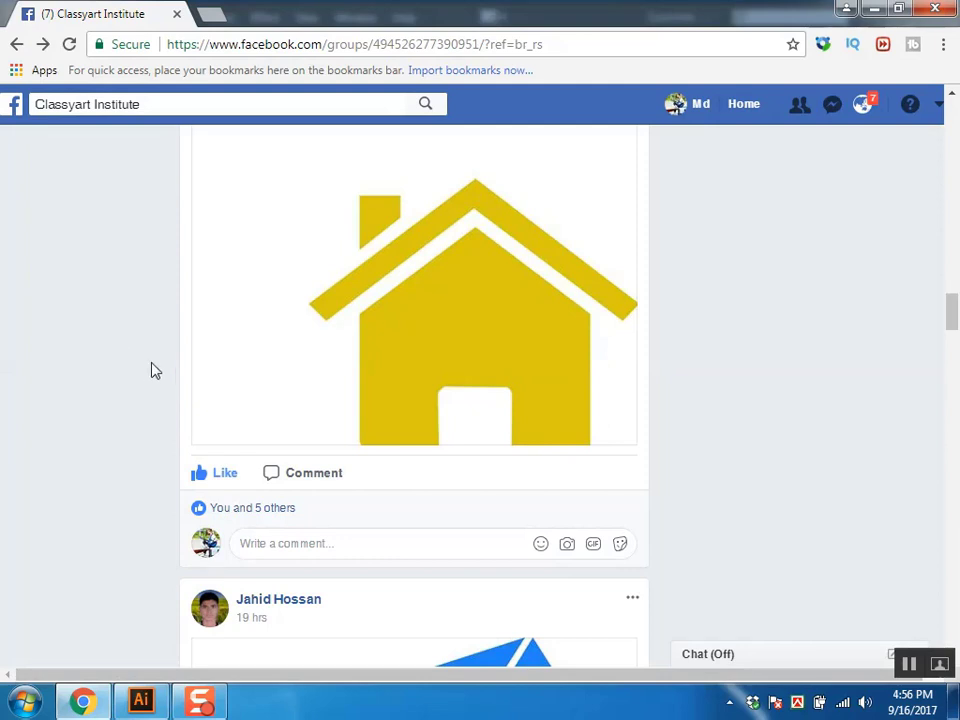
Step: Scroll down the feed to the post of flat landscape illustrations with a tree, tent and hills
scroll(125, 373, "down", 3)
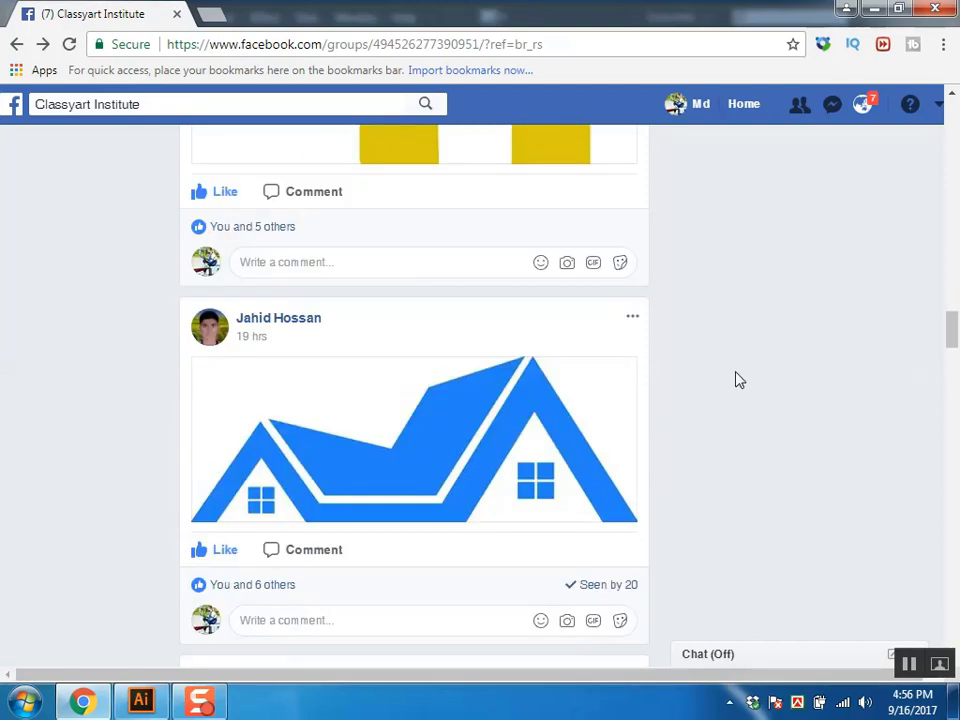
scroll(730, 375, "down", 2)
scroll(730, 370, "down", 2)
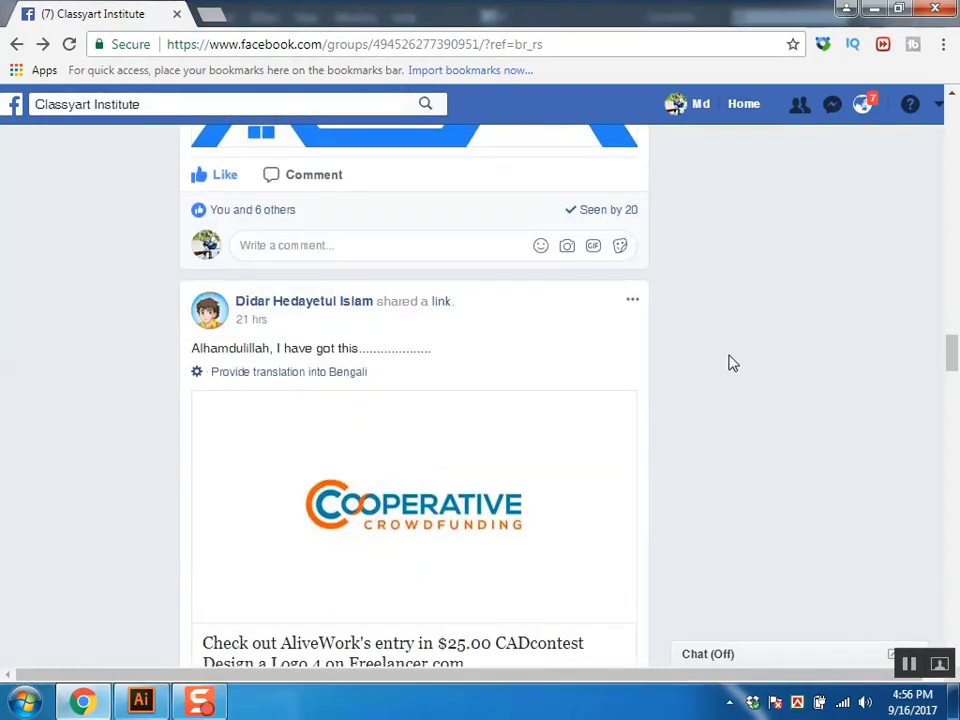
scroll(735, 370, "down", 2)
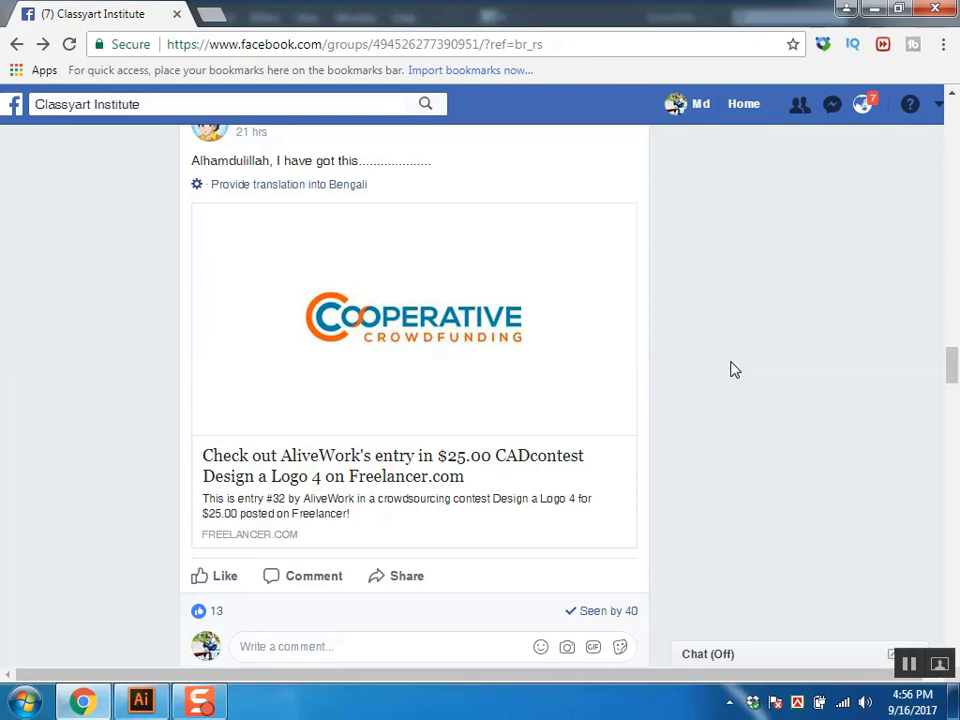
scroll(697, 385, "down", 2)
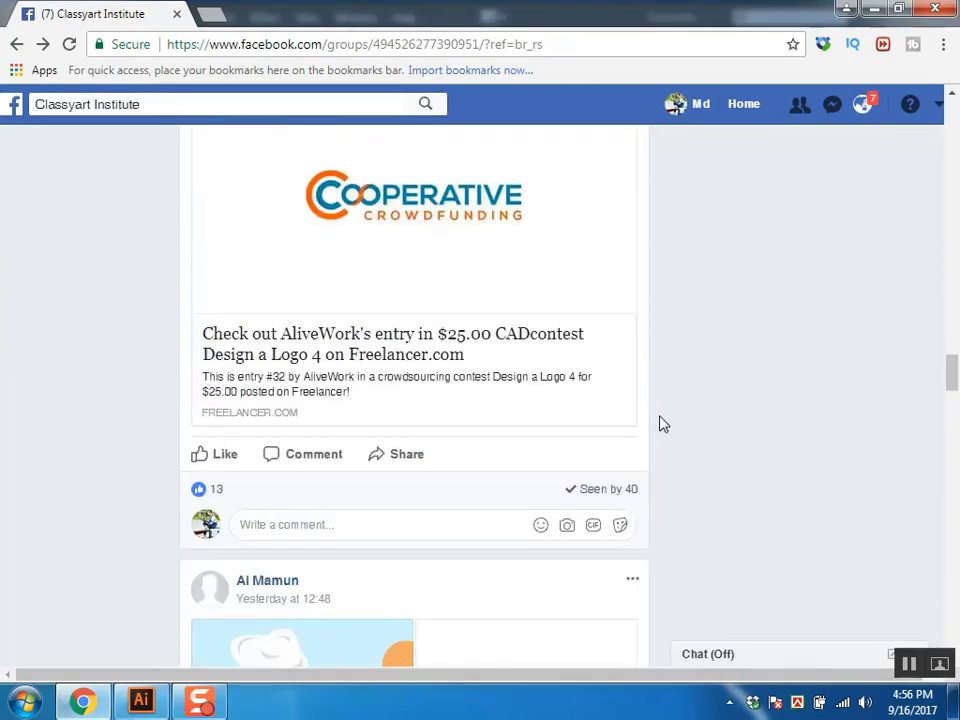
scroll(662, 422, "down", 3)
scroll(690, 384, "down", 2)
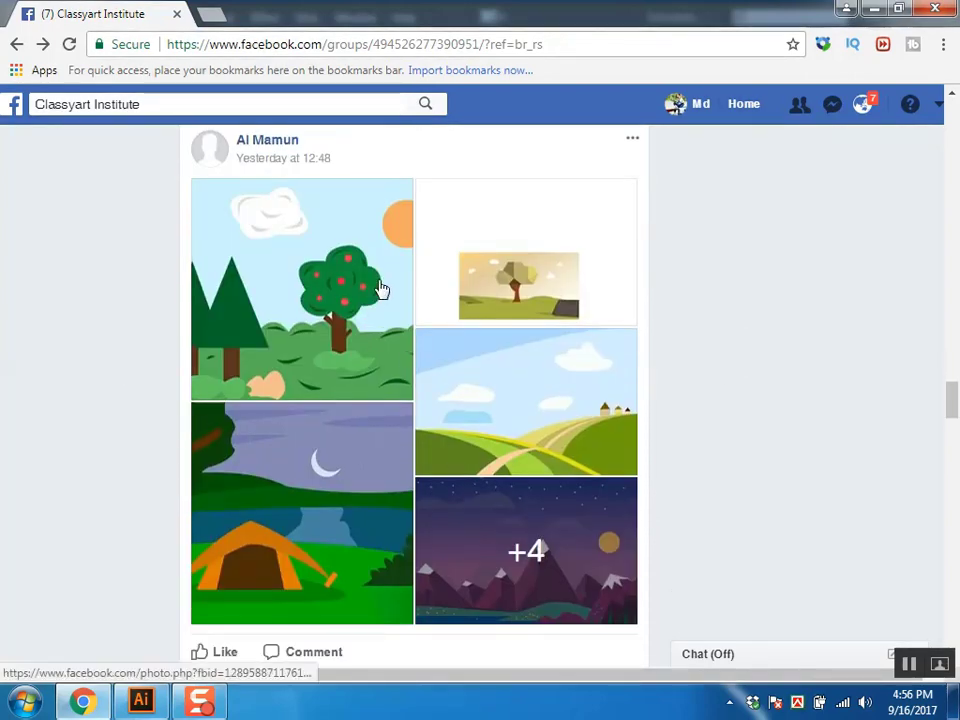
Step: Page through the landscape photos, tent, low-poly tree, hills, mountains and snowy trees, then close the viewer
left_click(321, 268)
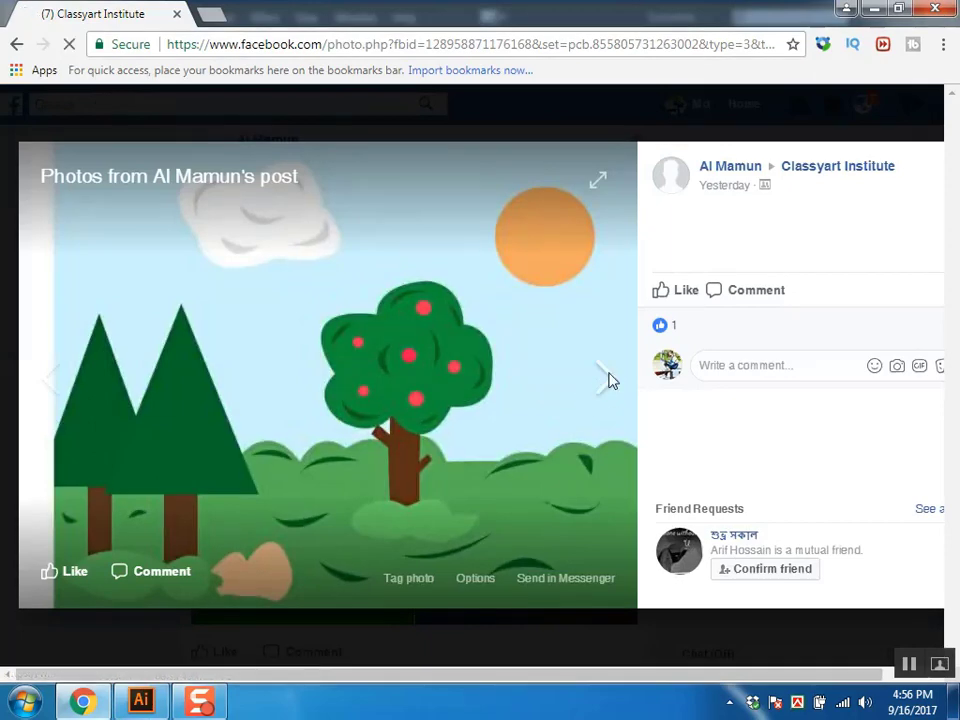
left_click(606, 378)
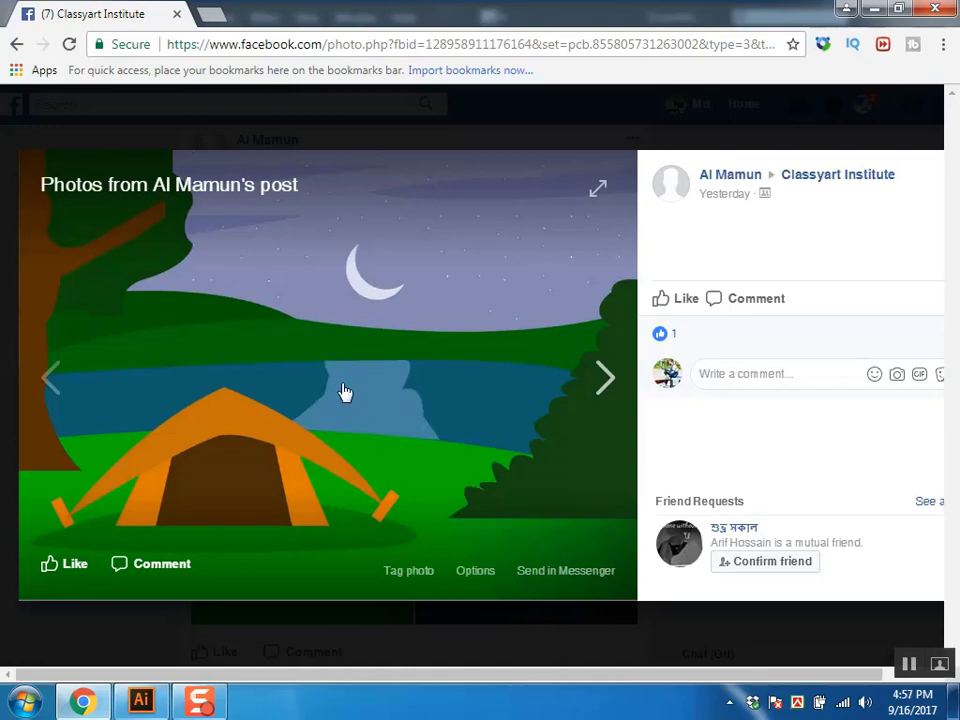
left_click(605, 383)
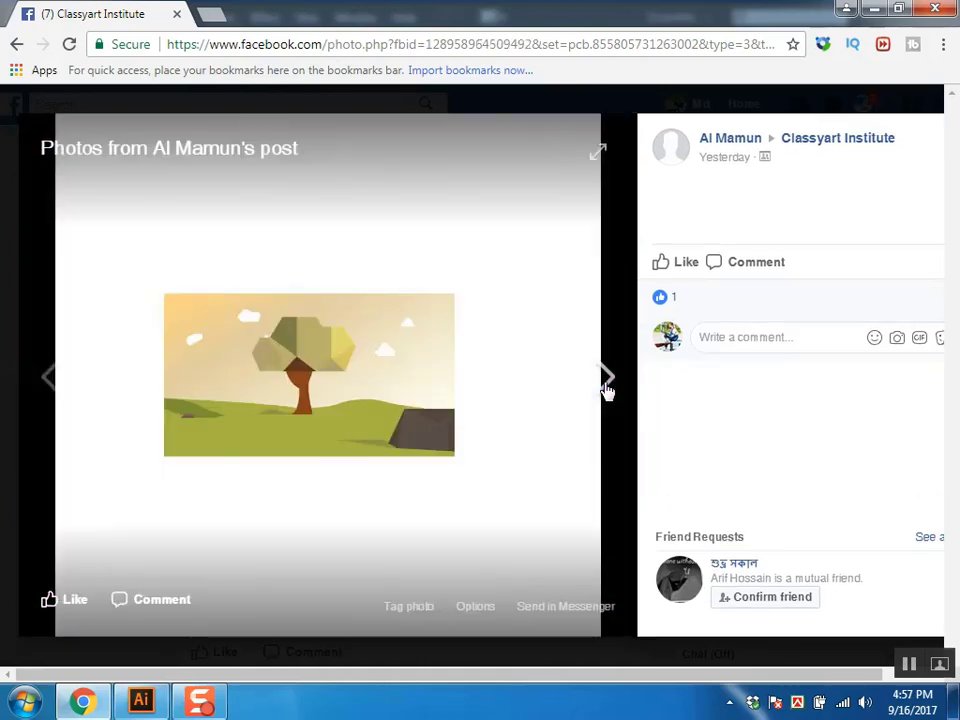
left_click(605, 385)
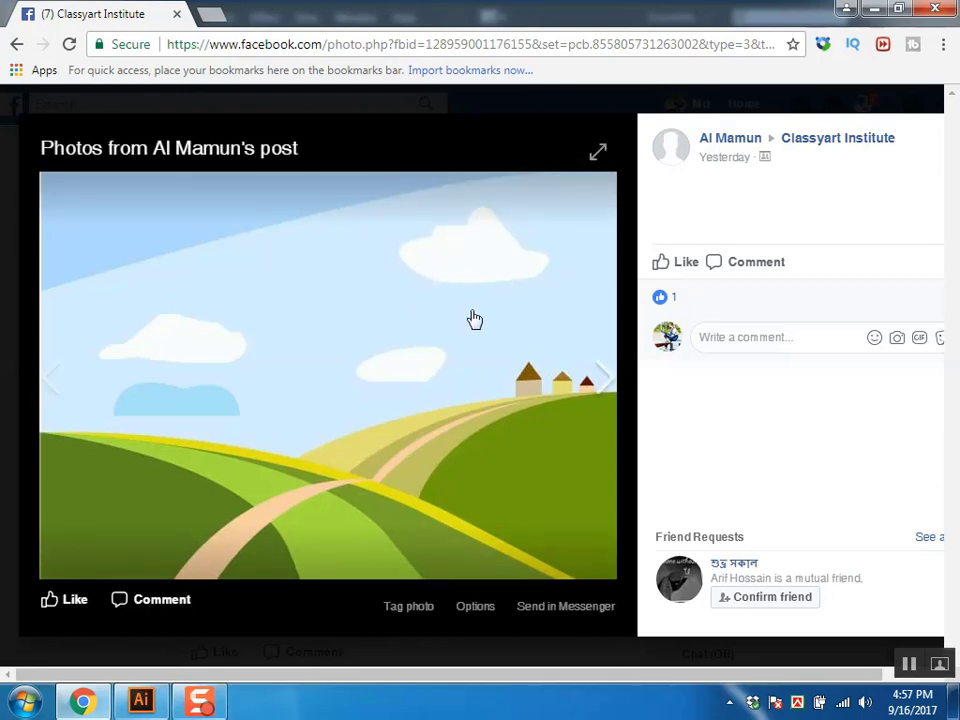
left_click(606, 385)
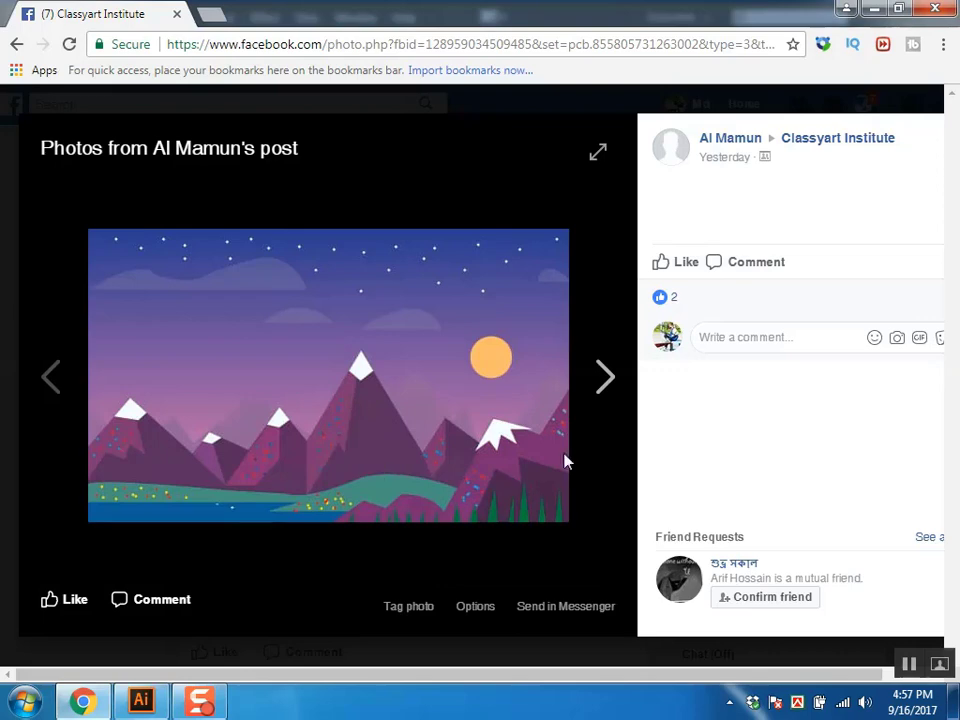
left_click(610, 378)
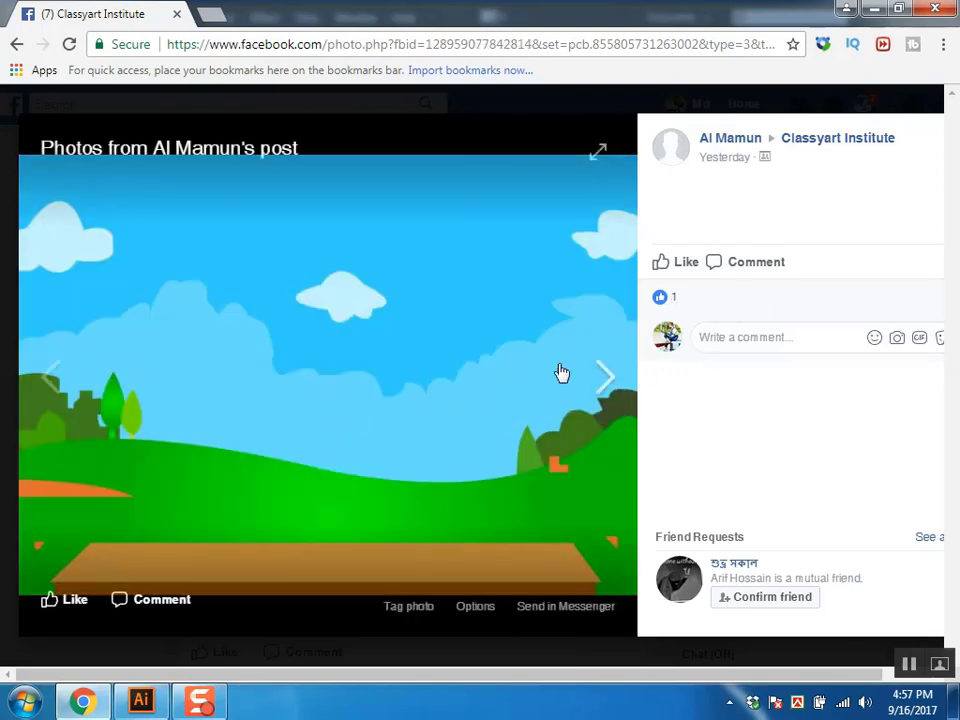
left_click(612, 380)
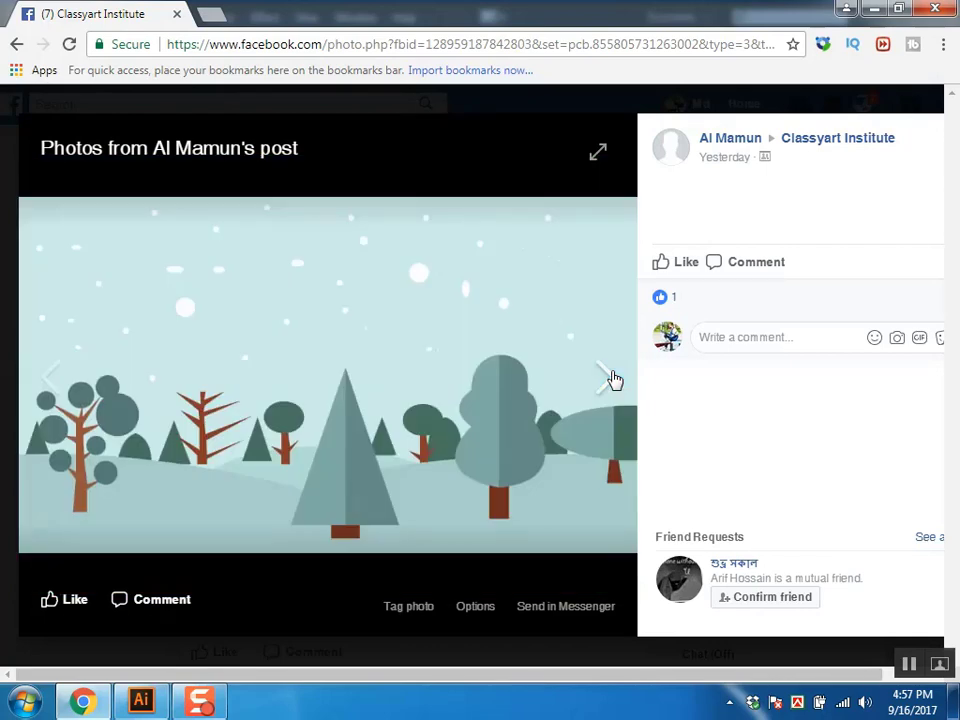
left_click(612, 380)
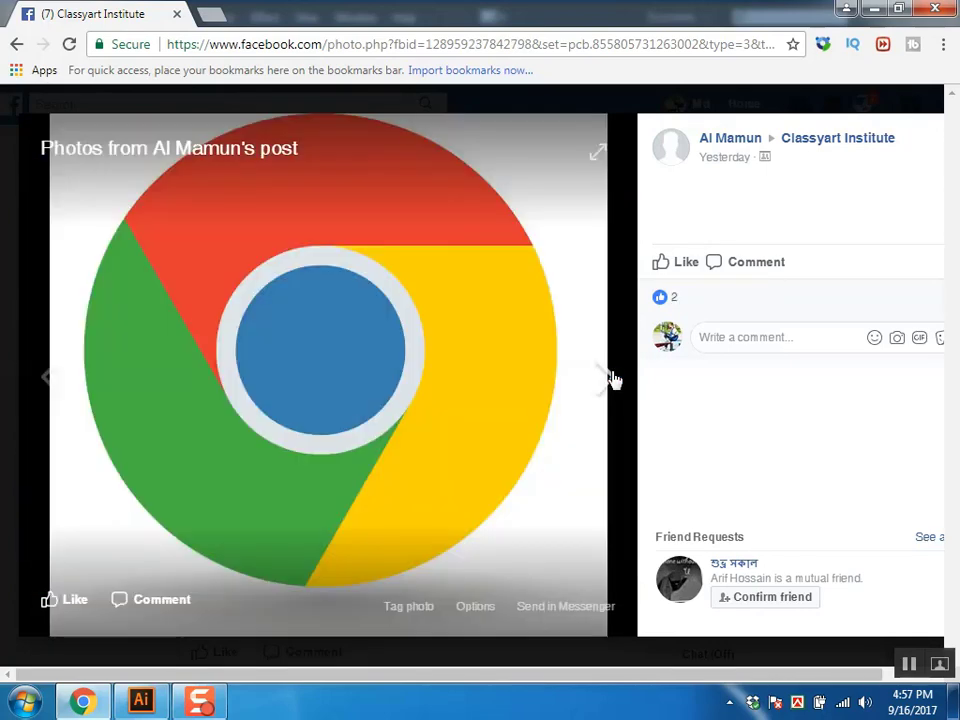
left_click(622, 386)
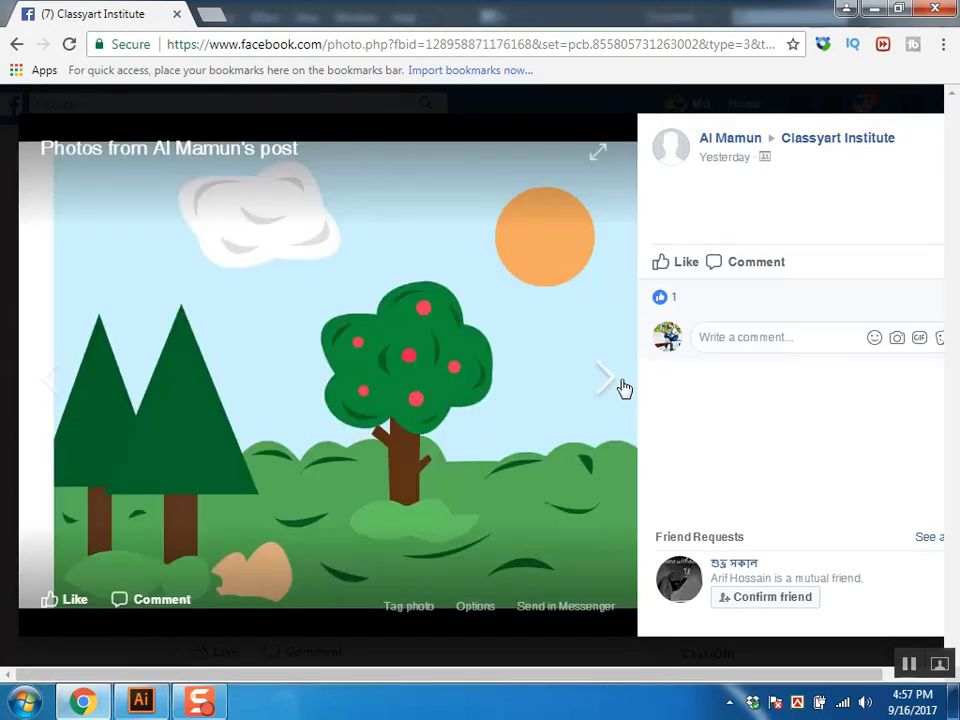
left_click(801, 103)
Step: Scroll to the pentool landscape post with flowers, cowboy silhouette, big-cat chase and BMW logo
scroll(160, 370, "down", 4)
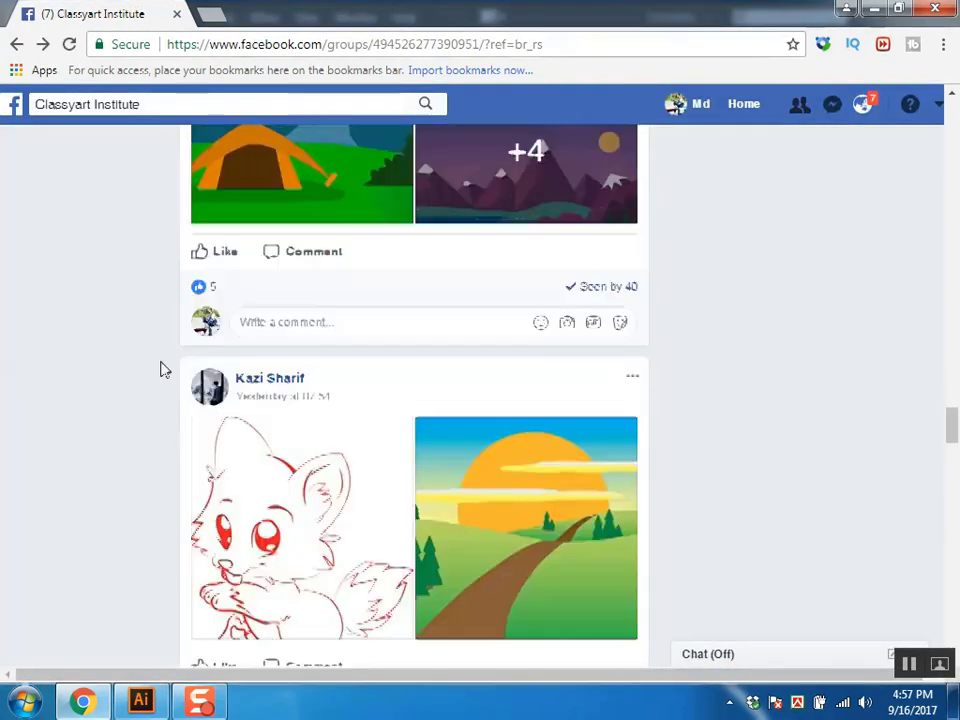
scroll(140, 375, "down", 4)
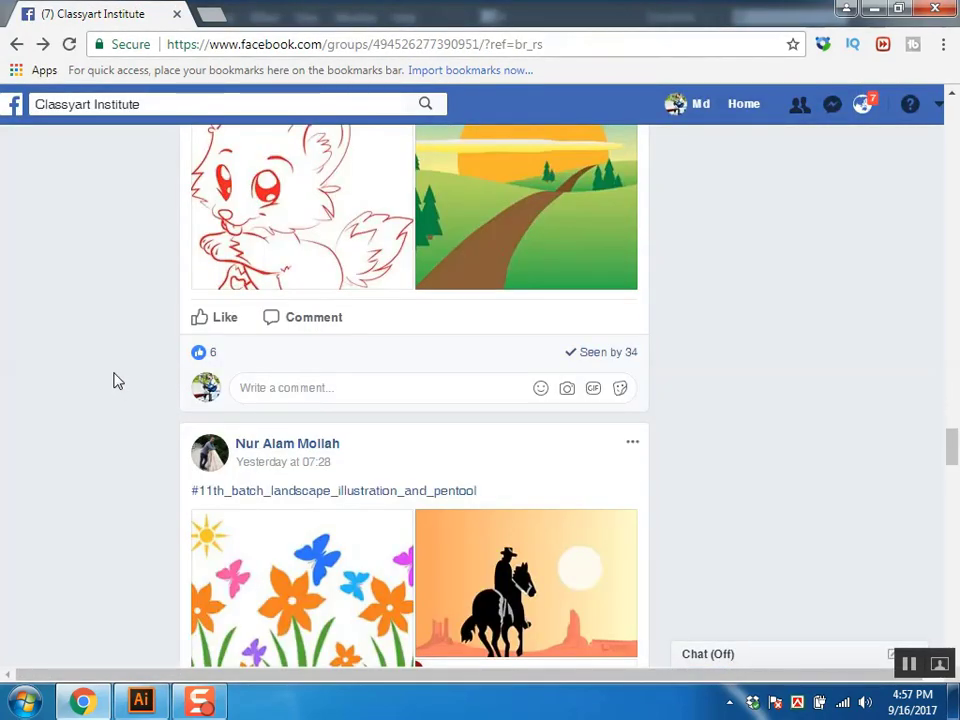
scroll(90, 386, "down", 4)
scroll(32, 418, "up", 4)
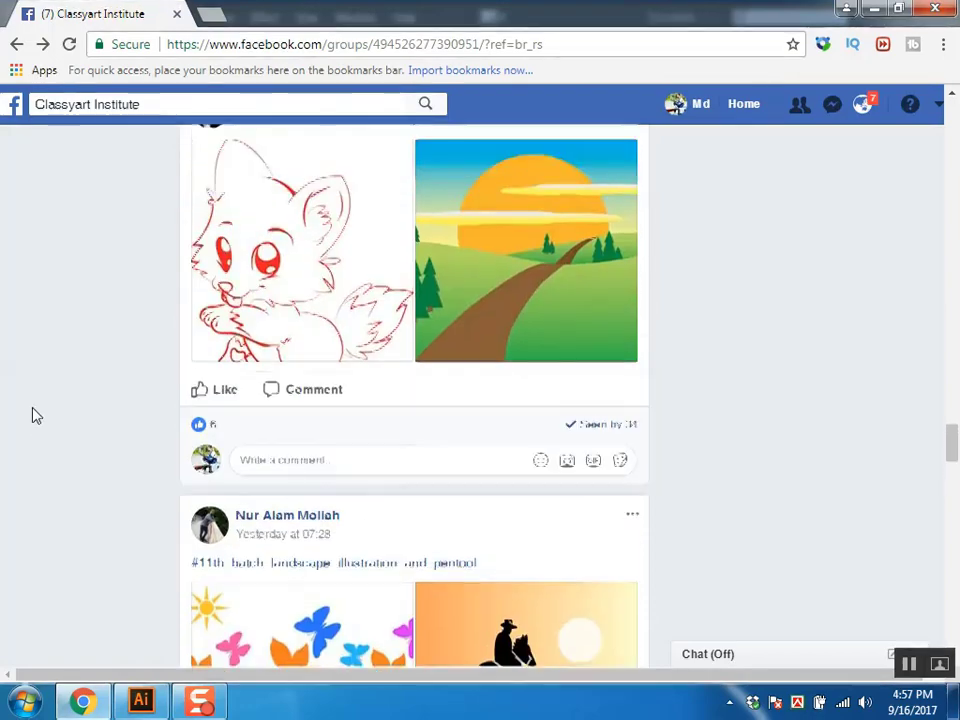
scroll(33, 416, "up", 3)
scroll(34, 415, "down", 3)
scroll(34, 416, "down", 4)
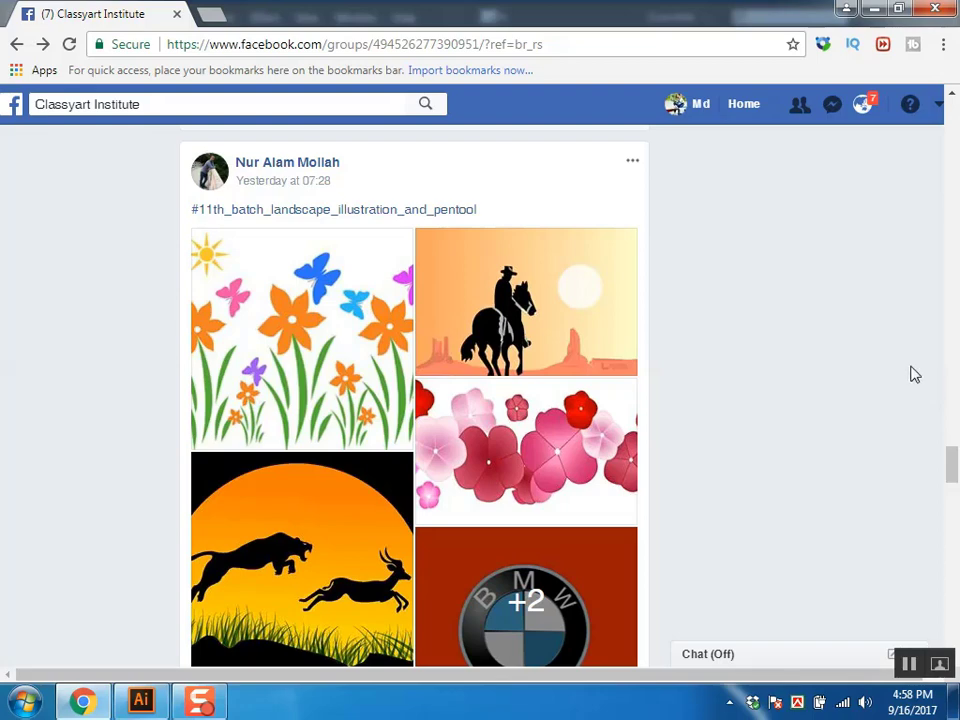
Step: Clear the desktop: minimize the browser and Illustrator, and dismiss the AutoPlay and USB prompts
left_click(874, 8)
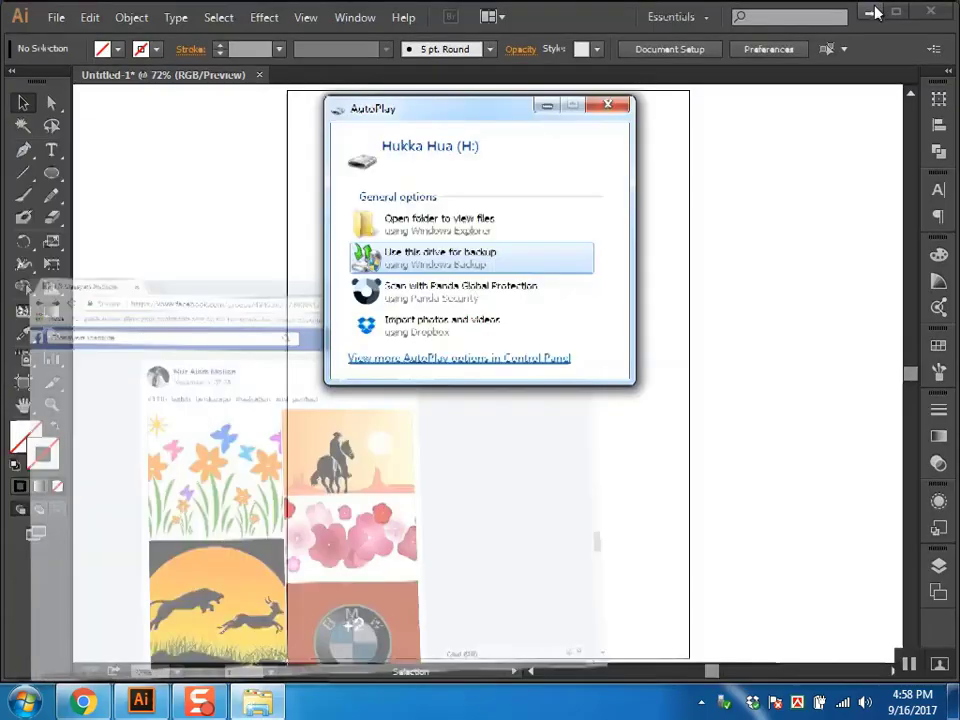
left_click(606, 107)
left_click(870, 12)
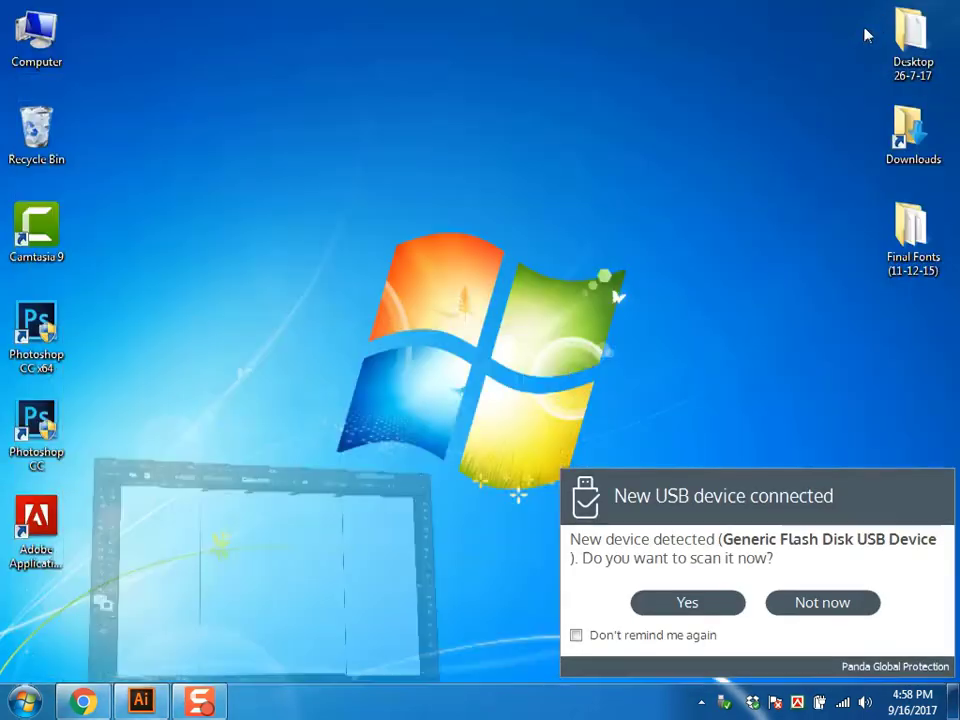
left_click(836, 604)
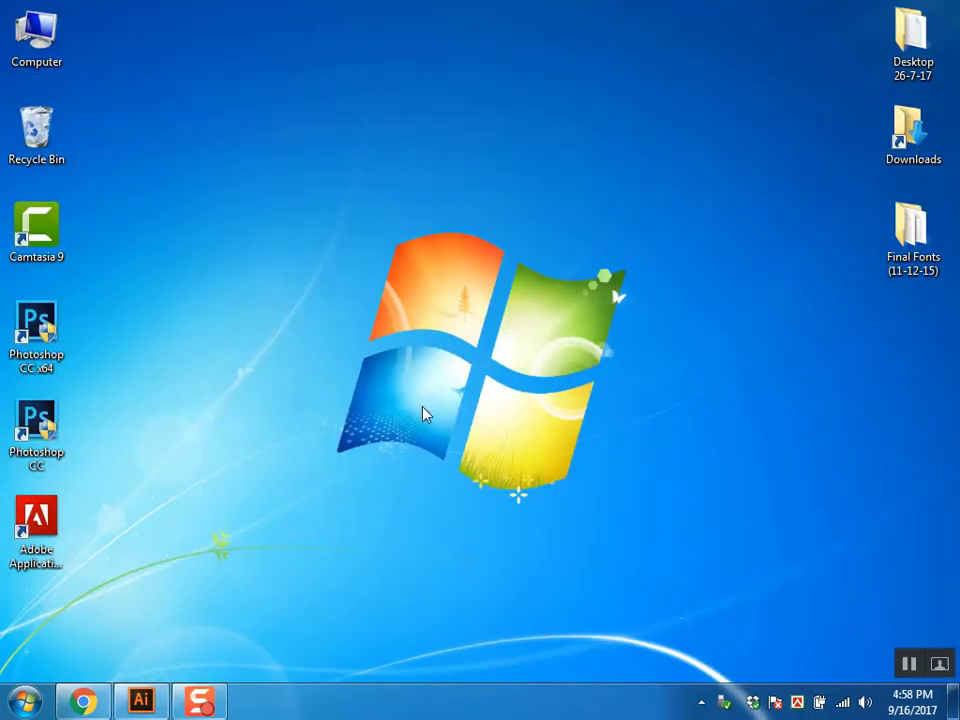
Step: Open Computer and then the Hukka Hua (H:) drive to list its logo files
double_click(45, 45)
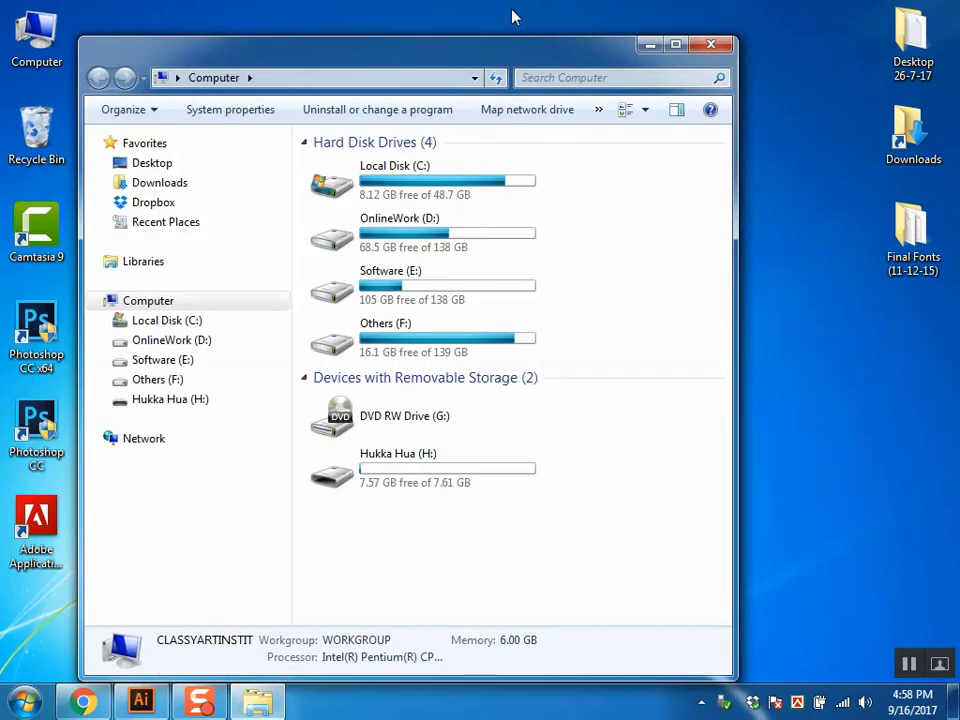
left_click_drag(467, 51, 576, 27)
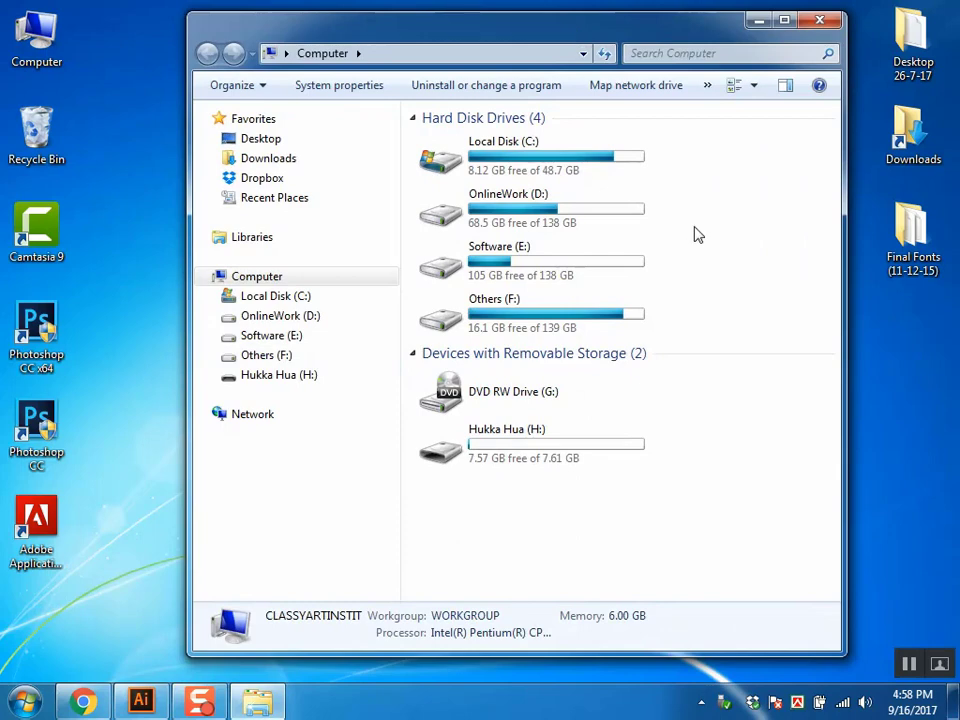
left_click(470, 458)
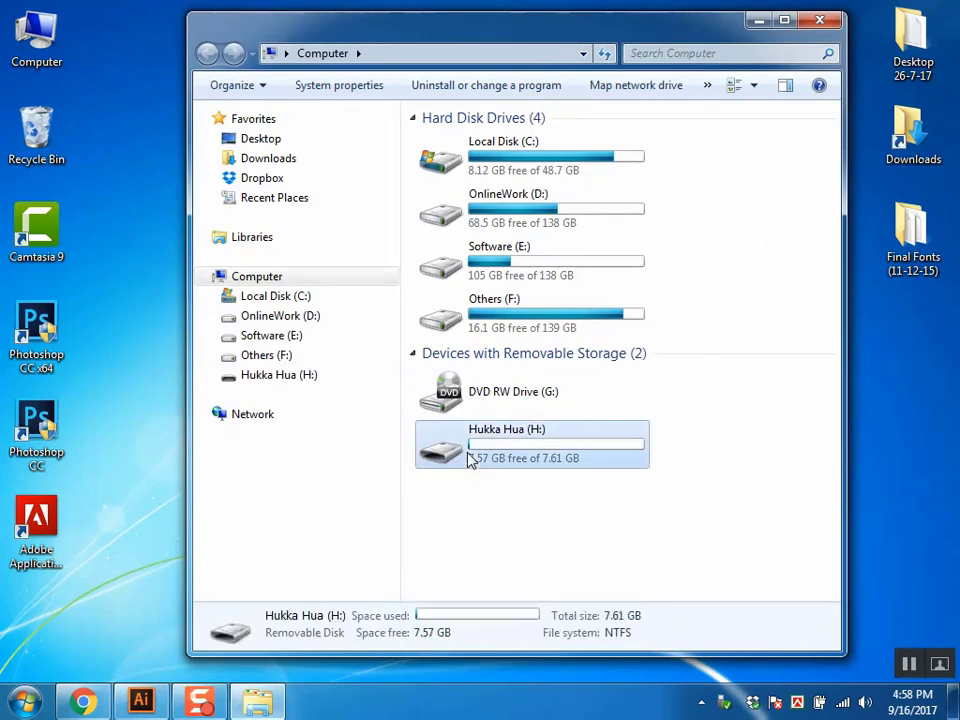
double_click(506, 456)
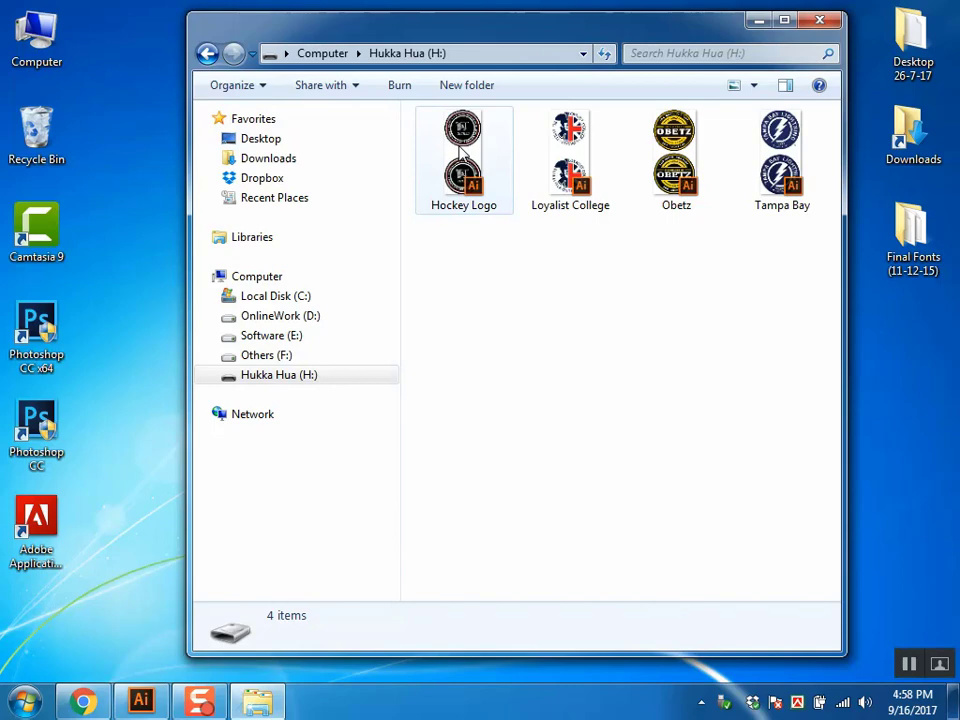
Step: Open Hockey Logo.ai in Illustrator with Direct Selection and zoom in on the logos
double_click(462, 152)
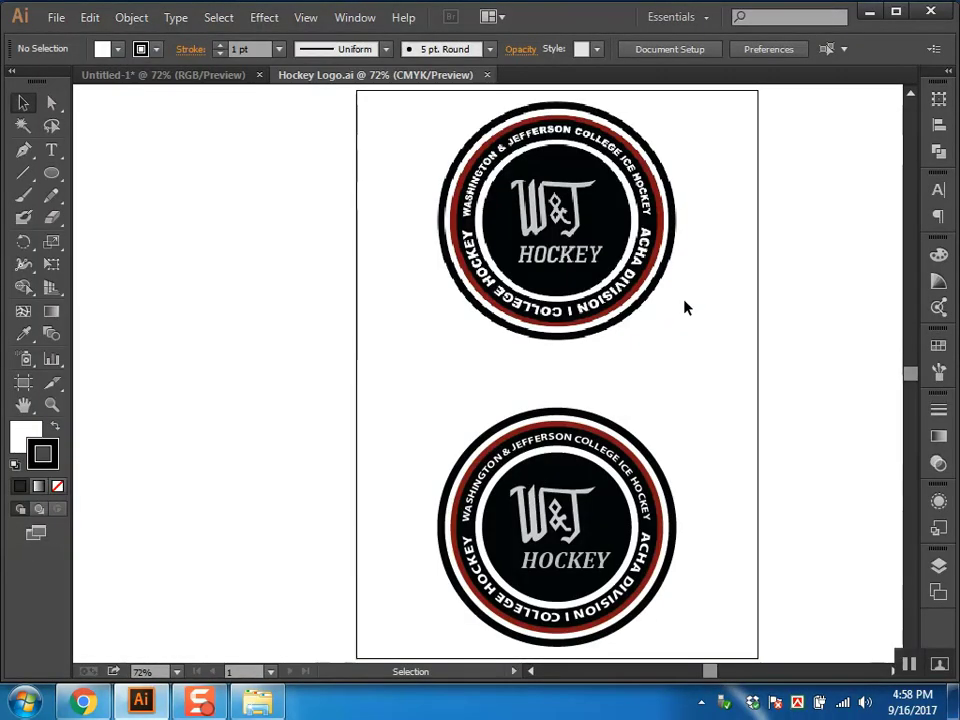
key("a")
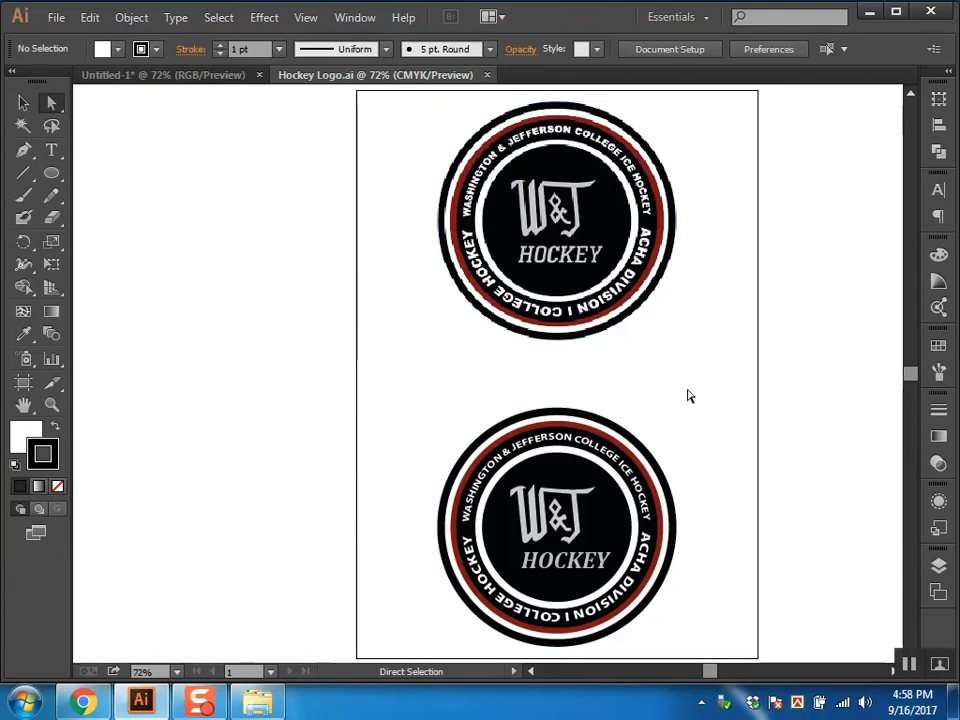
key("ctrl+equal")
key("ctrl+equal")
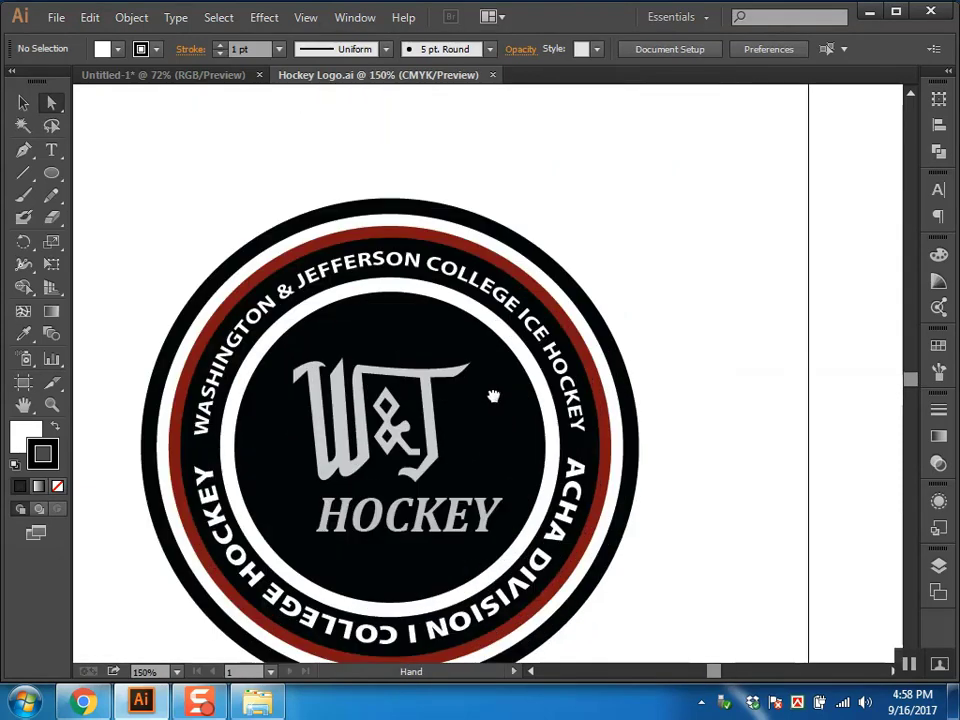
left_click_drag(493, 397, 546, 364)
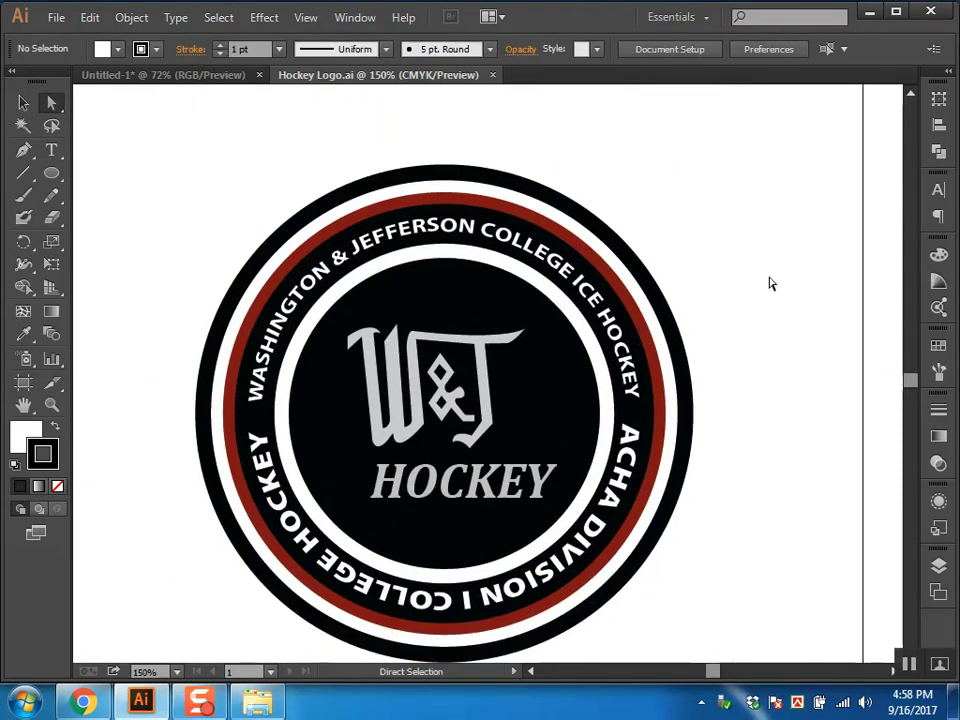
scroll(677, 336, "up", 2)
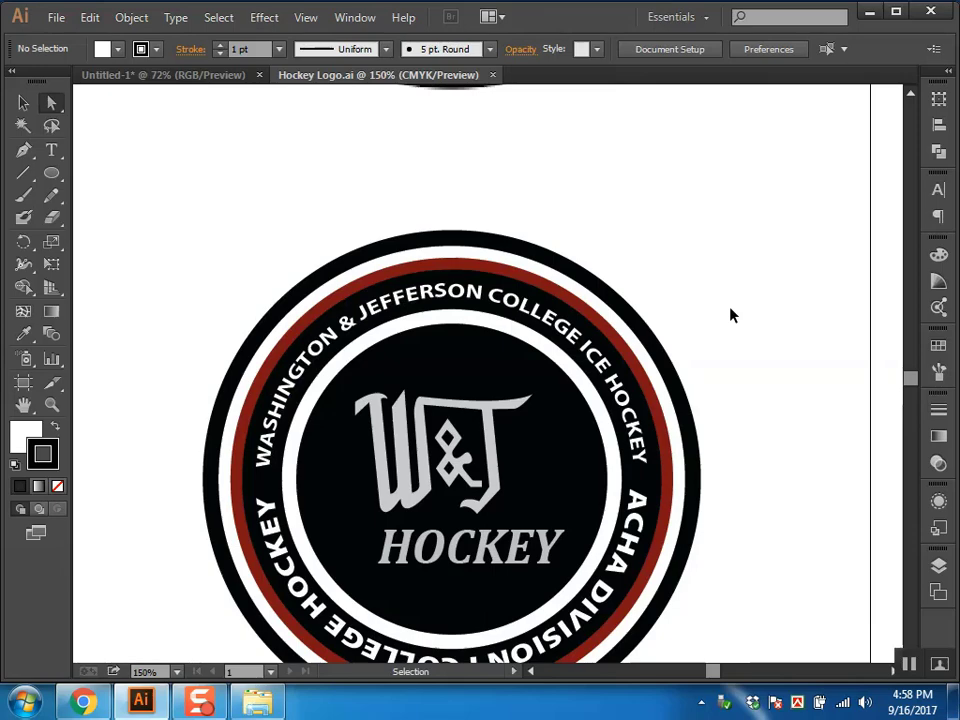
key("ctrl+minus")
key("ctrl+minus")
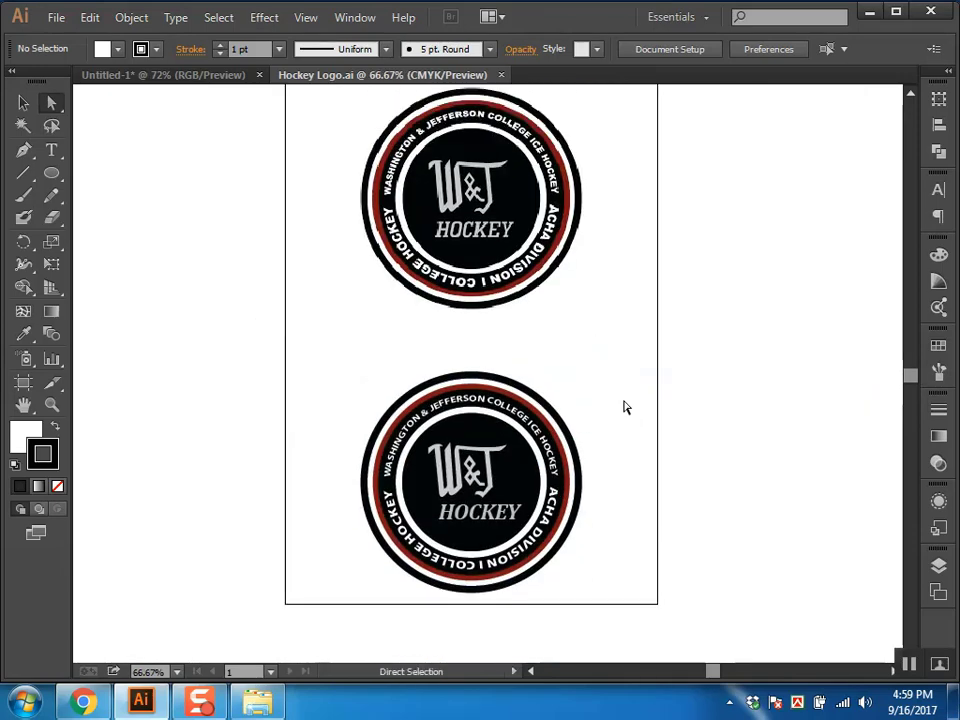
key("ctrl+plus")
scroll(606, 392, "up", 1)
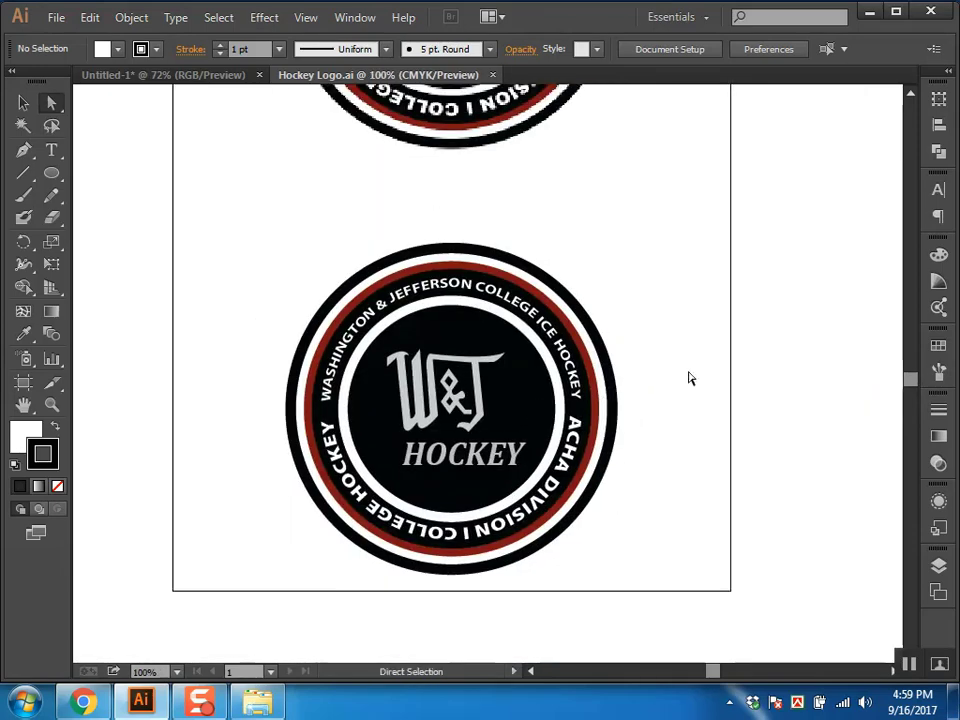
left_click_drag(703, 345, 731, 399)
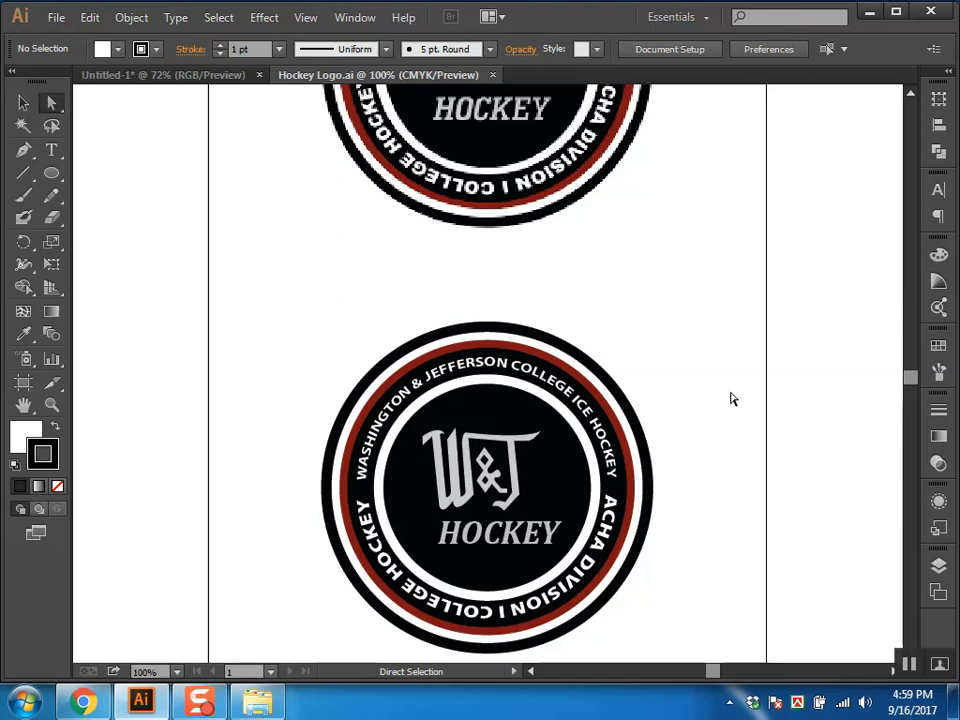
Step: Zoom out to 50%, select the top logo image and frame both logos
key("ctrl+minus")
key("ctrl+minus")
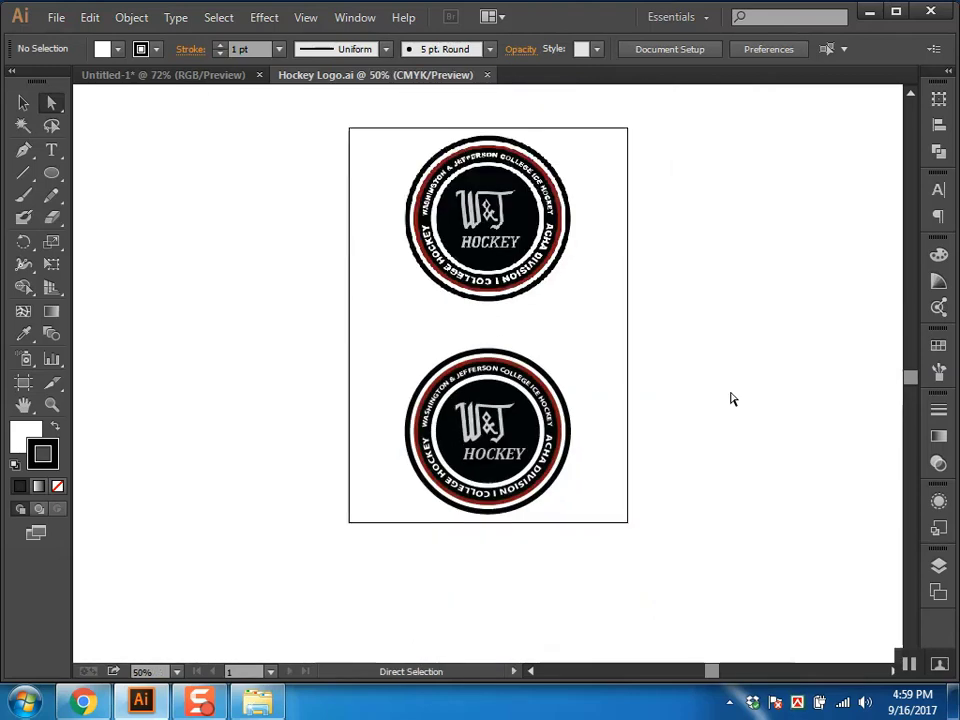
key("ctrl+plus")
left_click_drag(521, 304, 563, 311)
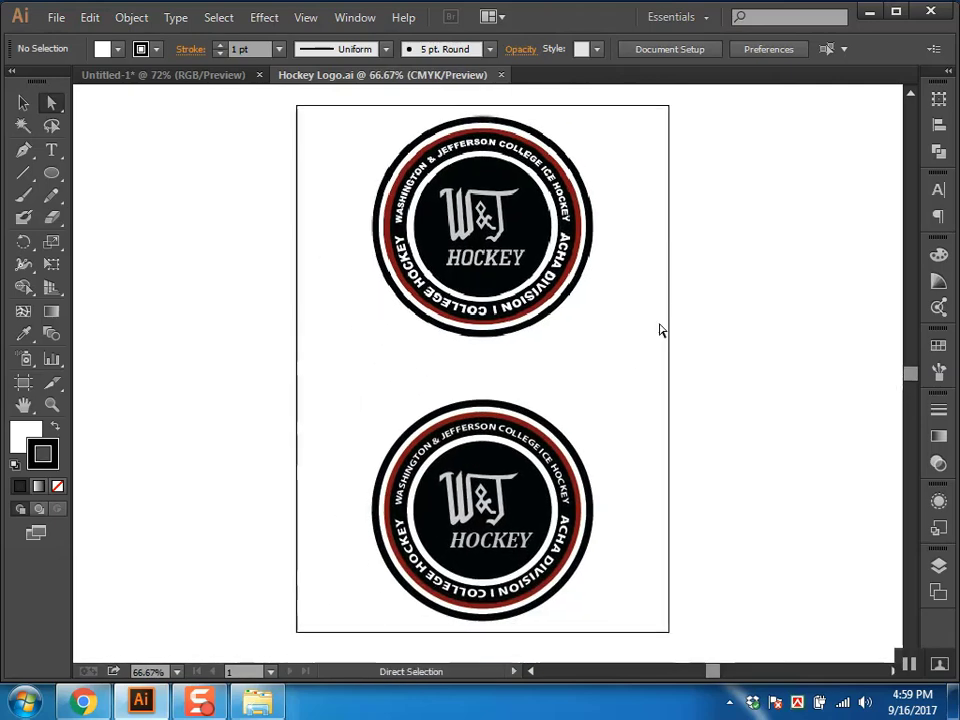
left_click(510, 252)
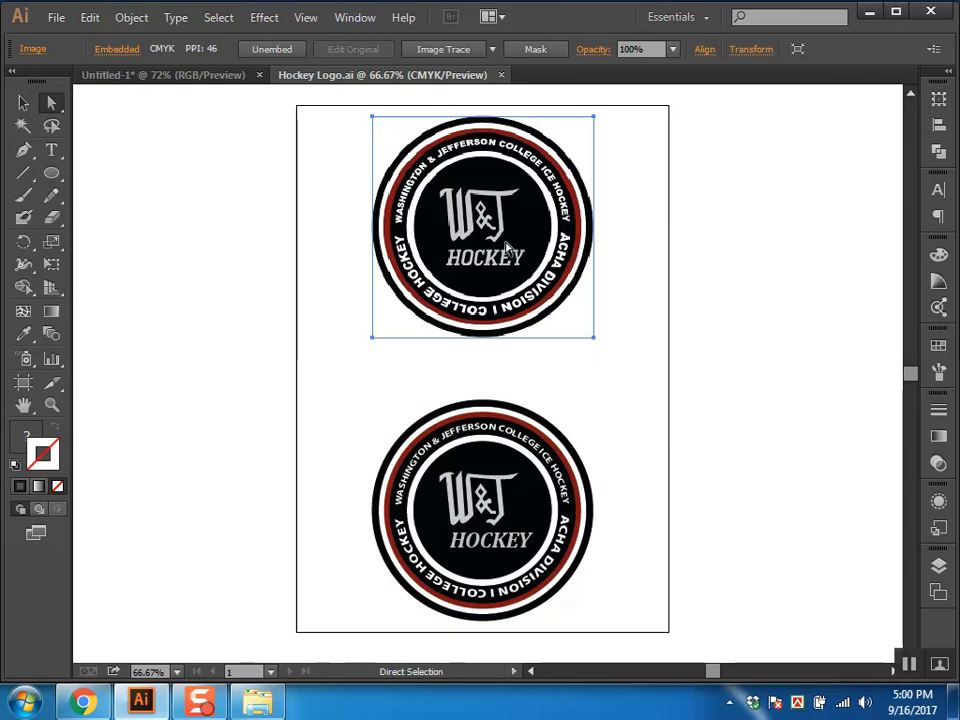
left_click_drag(643, 396, 452, 641)
scroll(516, 300, "down", 3)
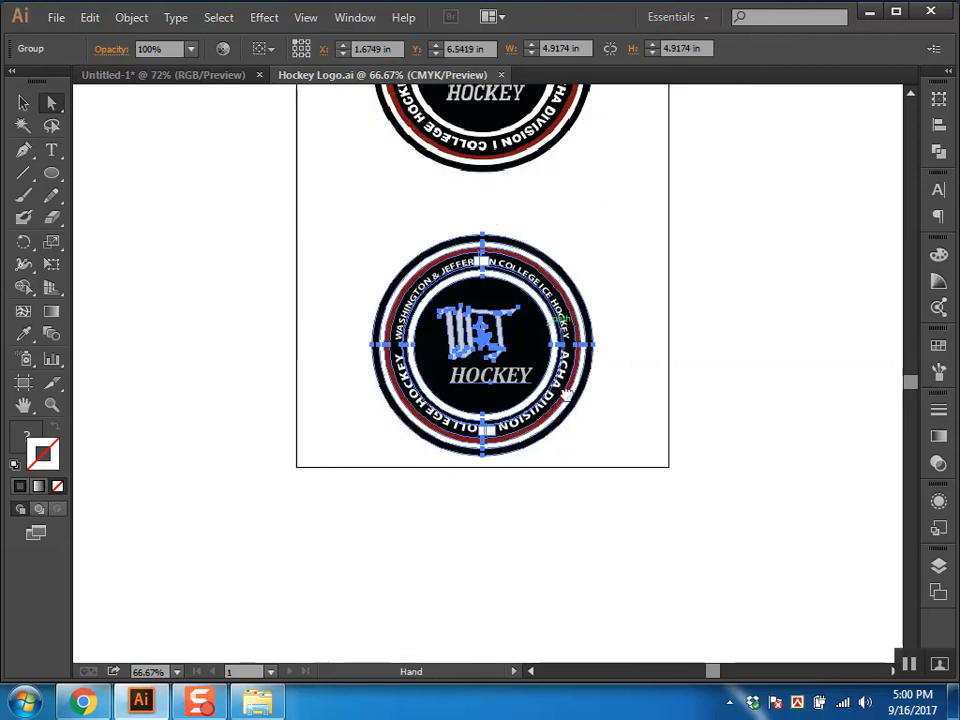
left_click_drag(566, 395, 512, 479)
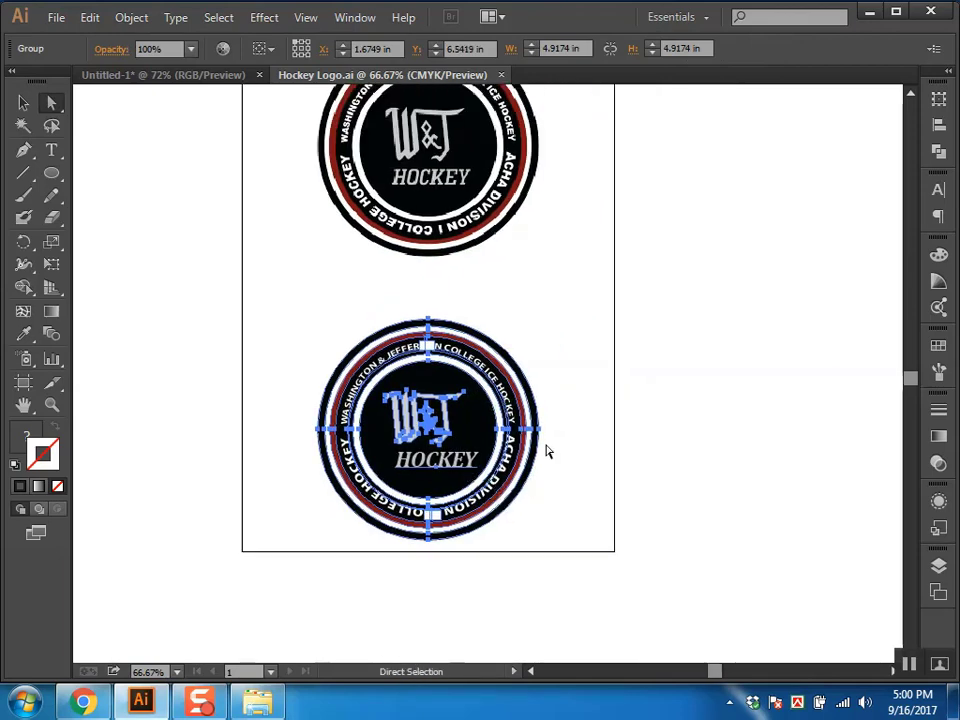
Step: Duplicate the bottom logo beside the artboard and flip its curved bottom text upright
left_click_drag(437, 430, 755, 440)
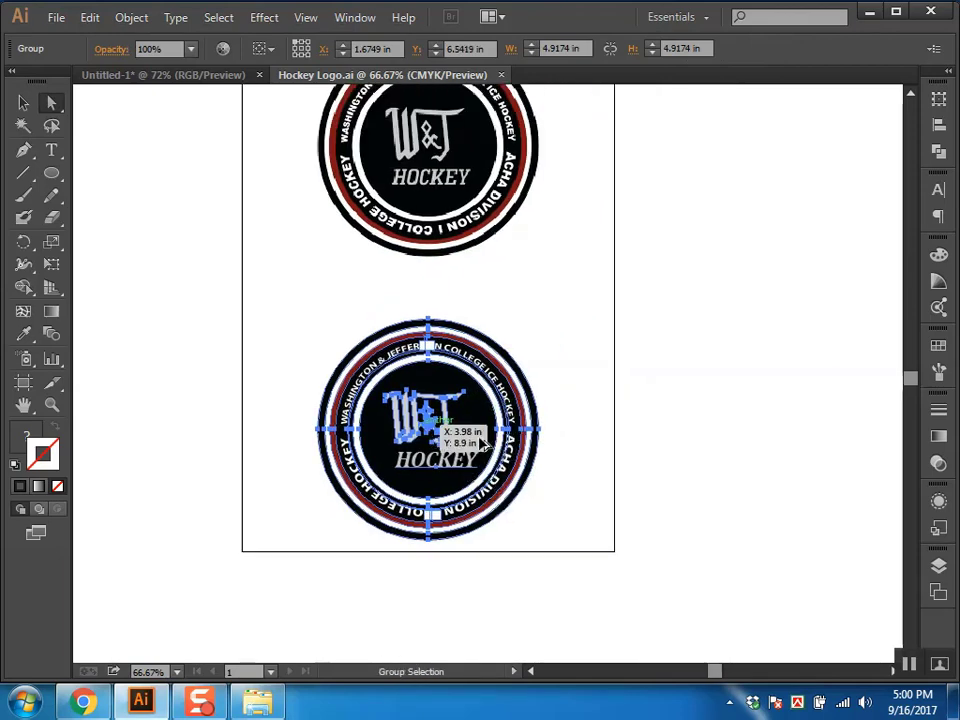
left_click(714, 620)
key("ctrl+equal")
key("ctrl+equal")
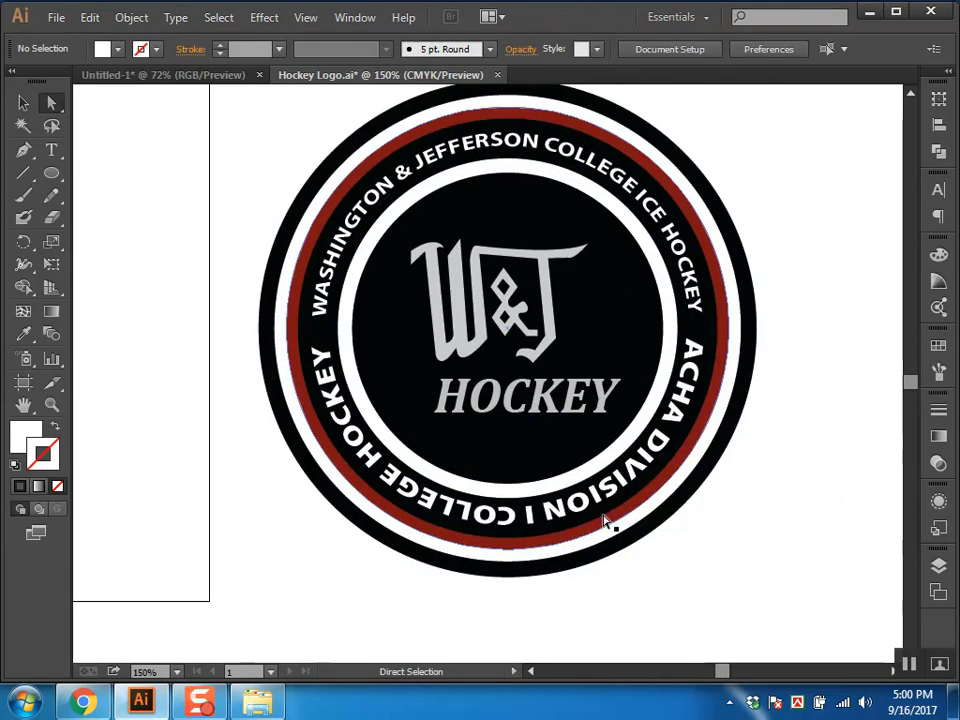
left_click(500, 138)
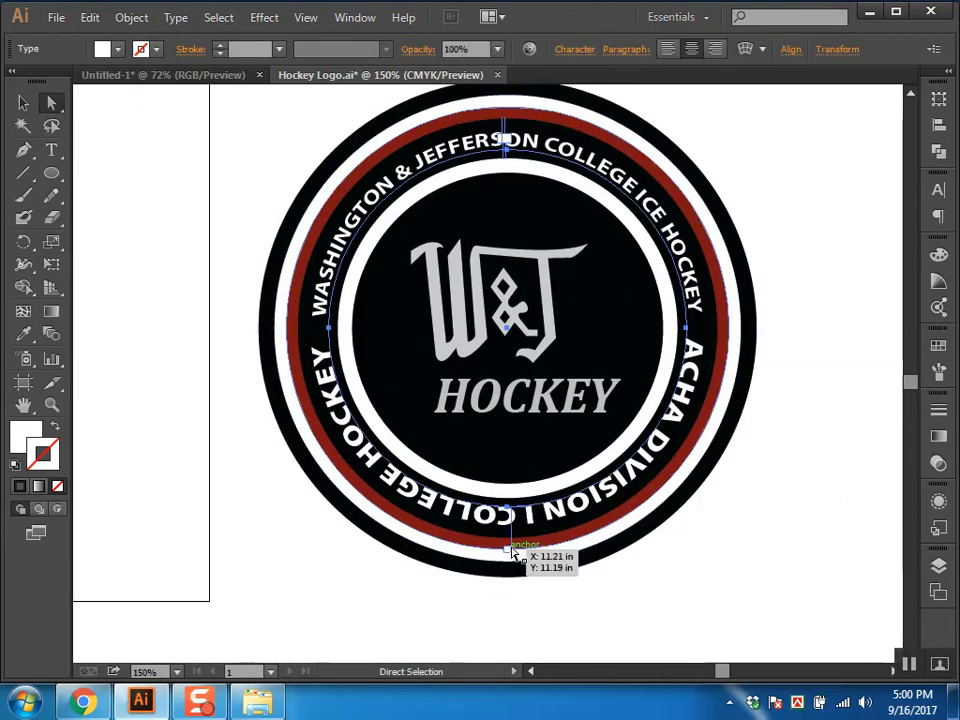
left_click_drag(510, 553, 507, 560)
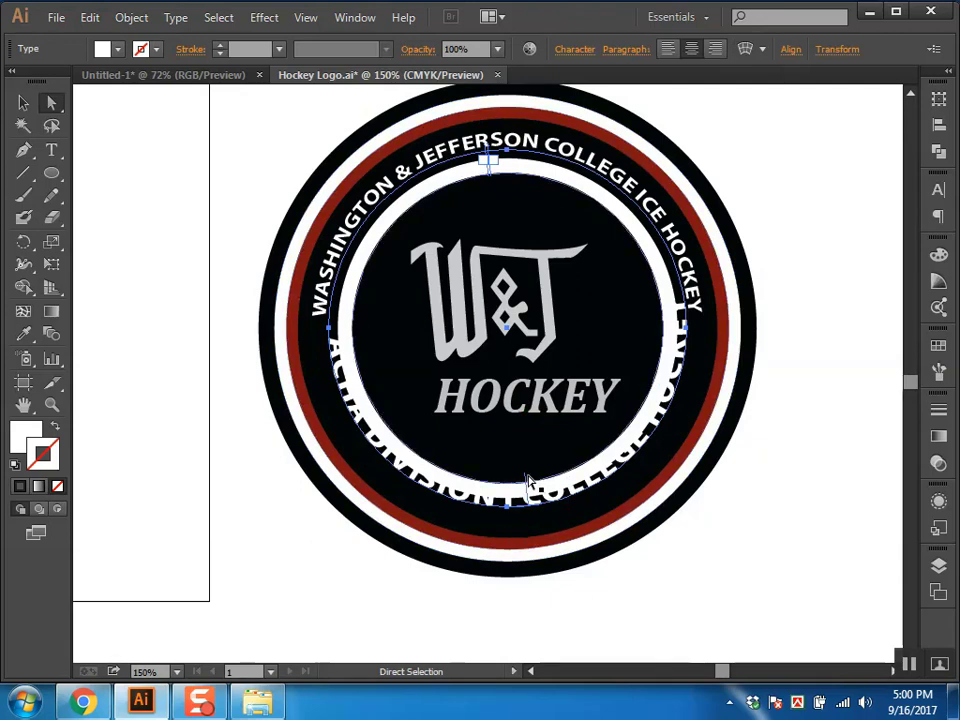
left_click_drag(529, 480, 510, 490)
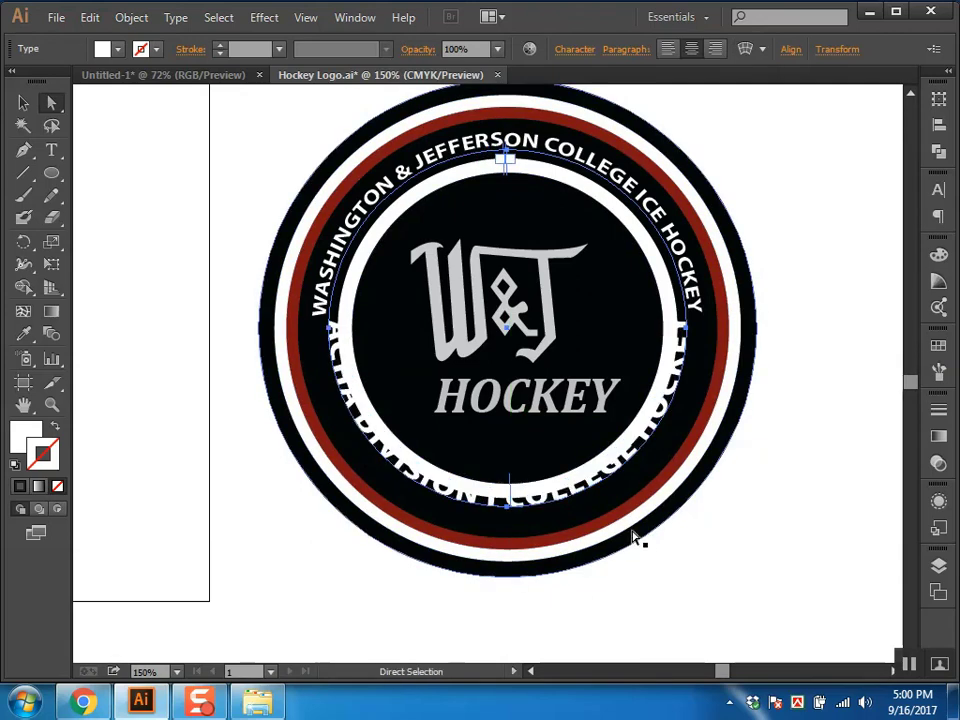
key("v")
left_click_drag(702, 328, 709, 332)
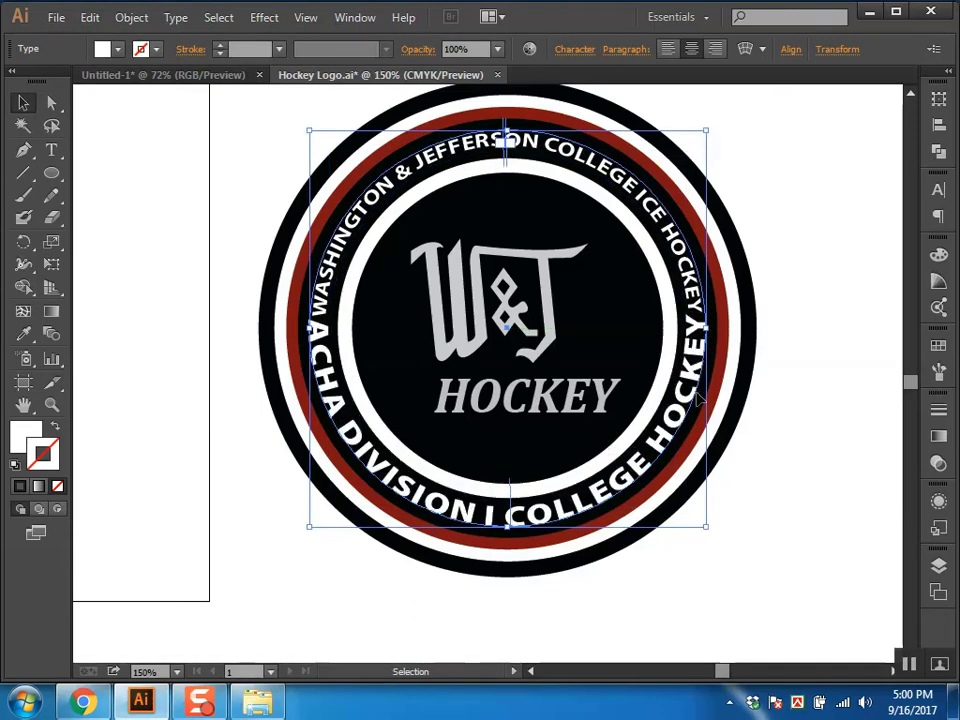
Step: Set the ACHA Division I College Hockey text to 25 pt in the Character panel
left_click(938, 189)
left_click(737, 289)
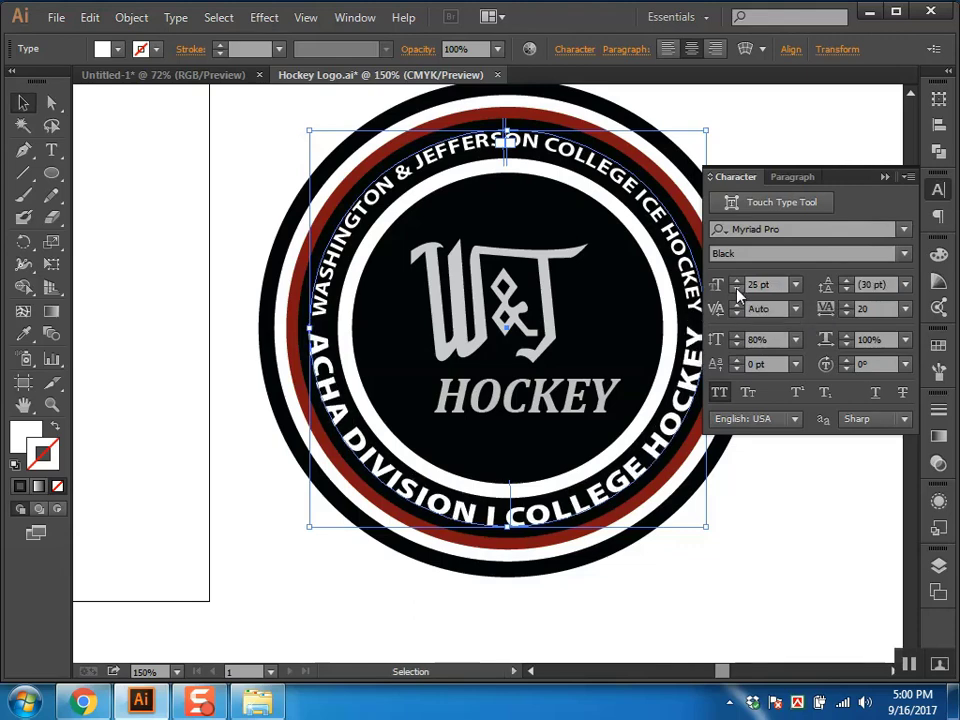
left_click(885, 178)
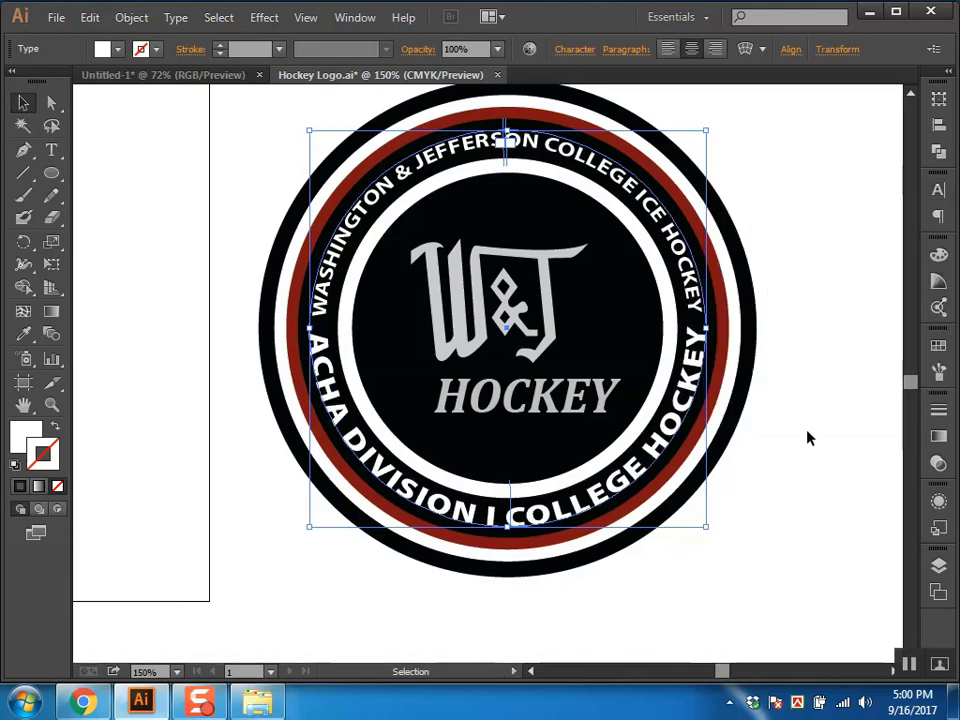
left_click(806, 439)
key("a")
left_click_drag(784, 400, 784, 450)
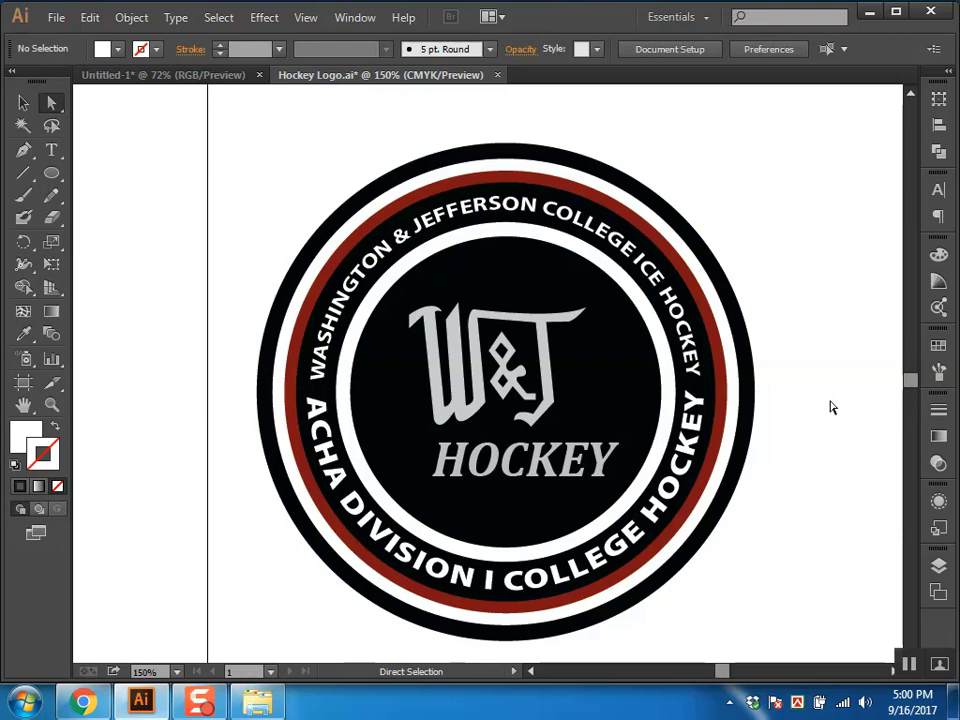
Step: Close Hockey Logo.ai without saving and return to the Facebook browser window
key("ctrl+minus")
scroll(671, 426, "left", 5)
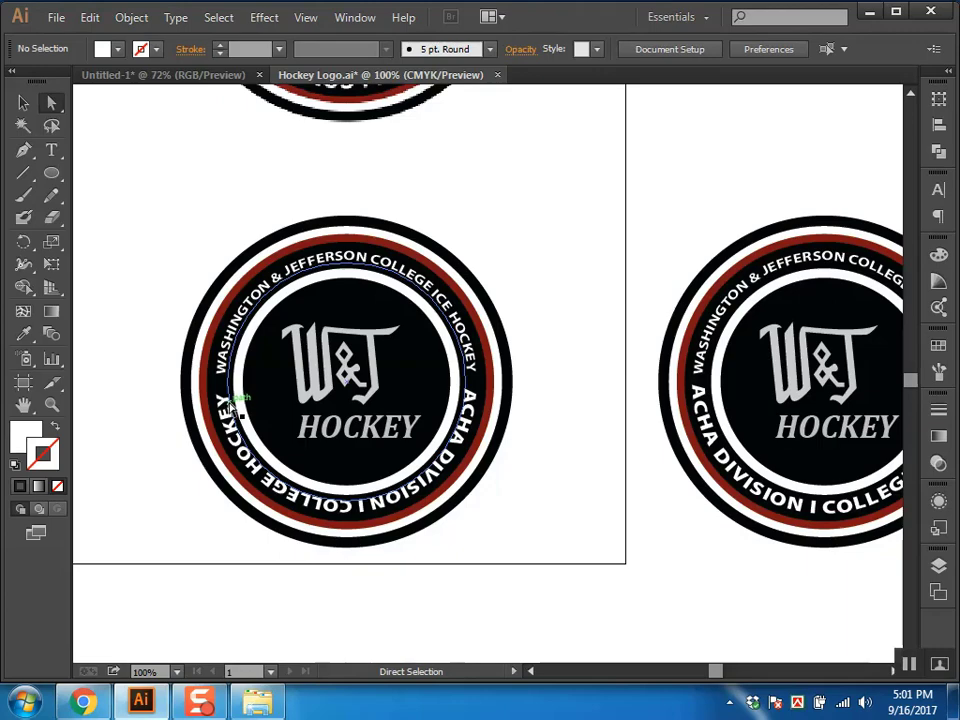
scroll(330, 270, "up", 5)
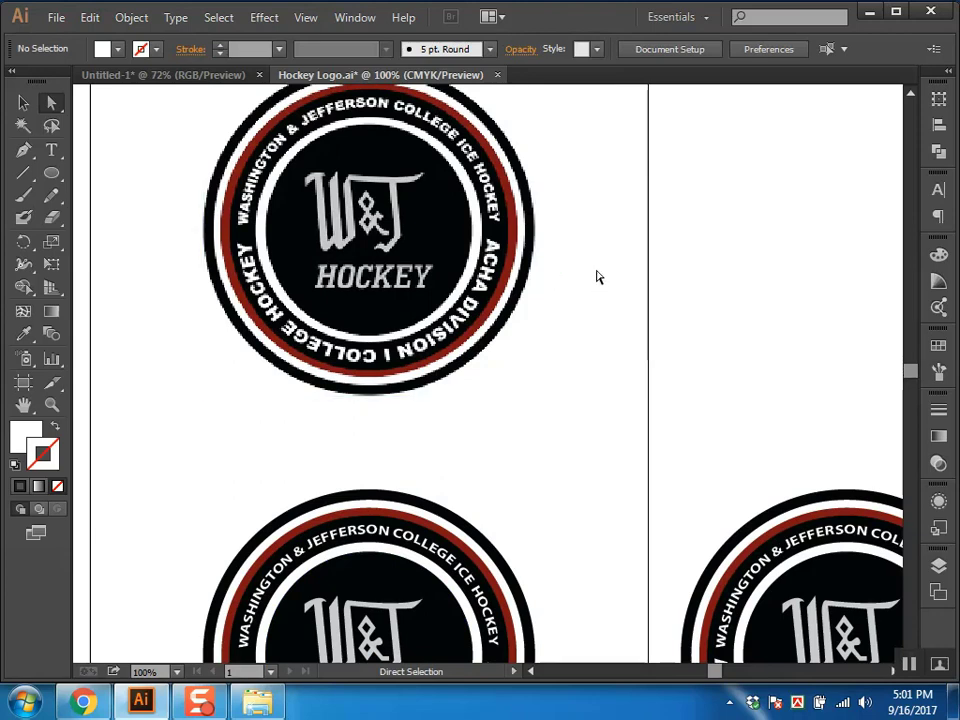
left_click(474, 280)
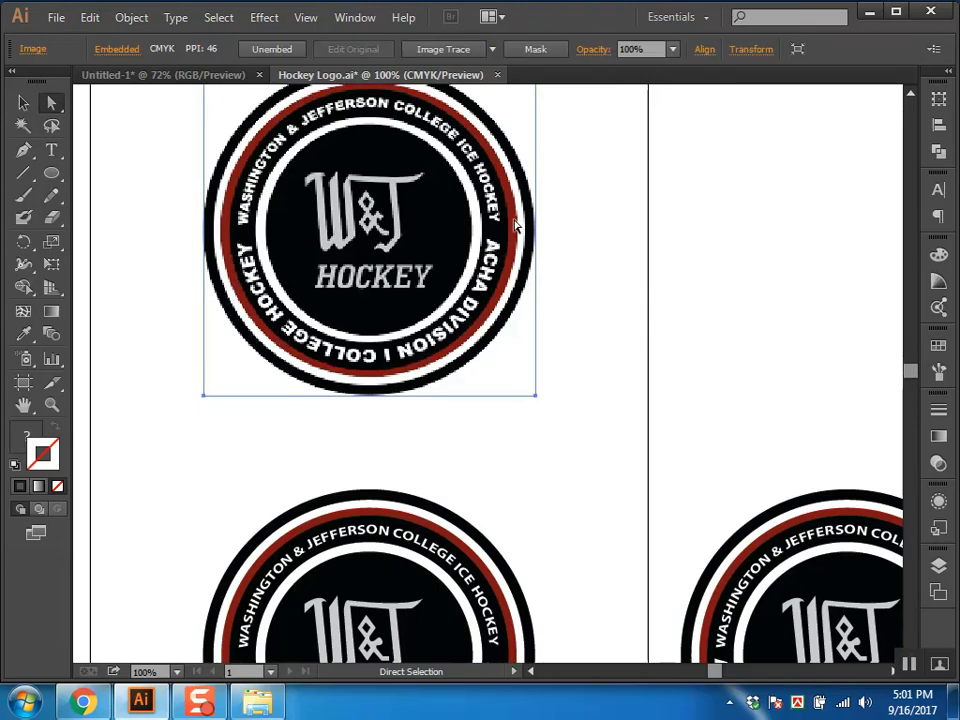
key("ctrl+w")
left_click(579, 383)
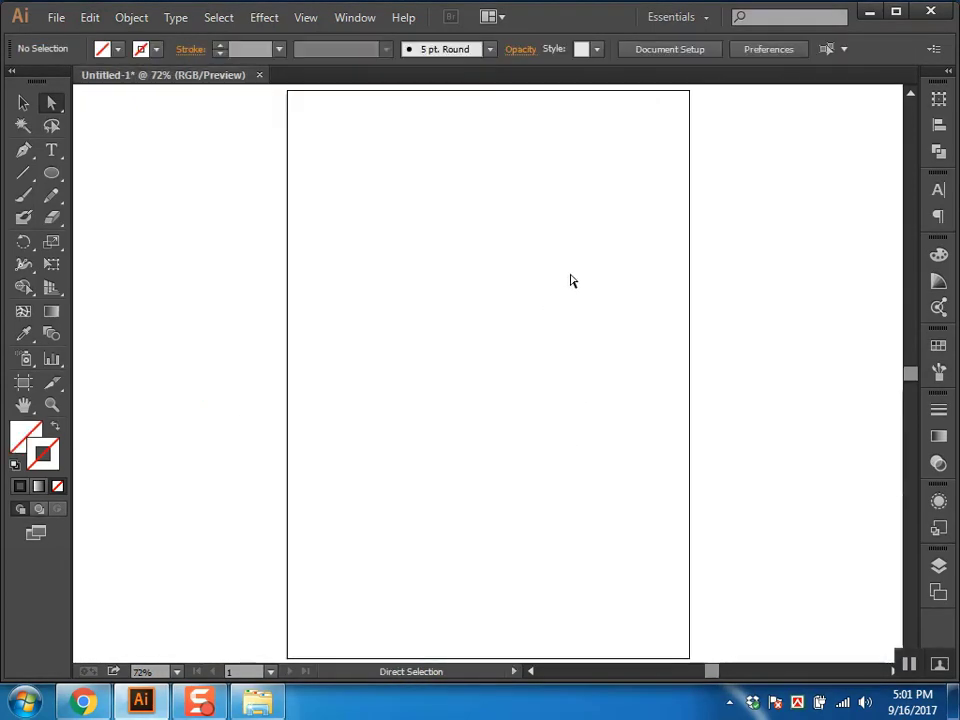
left_click(83, 701)
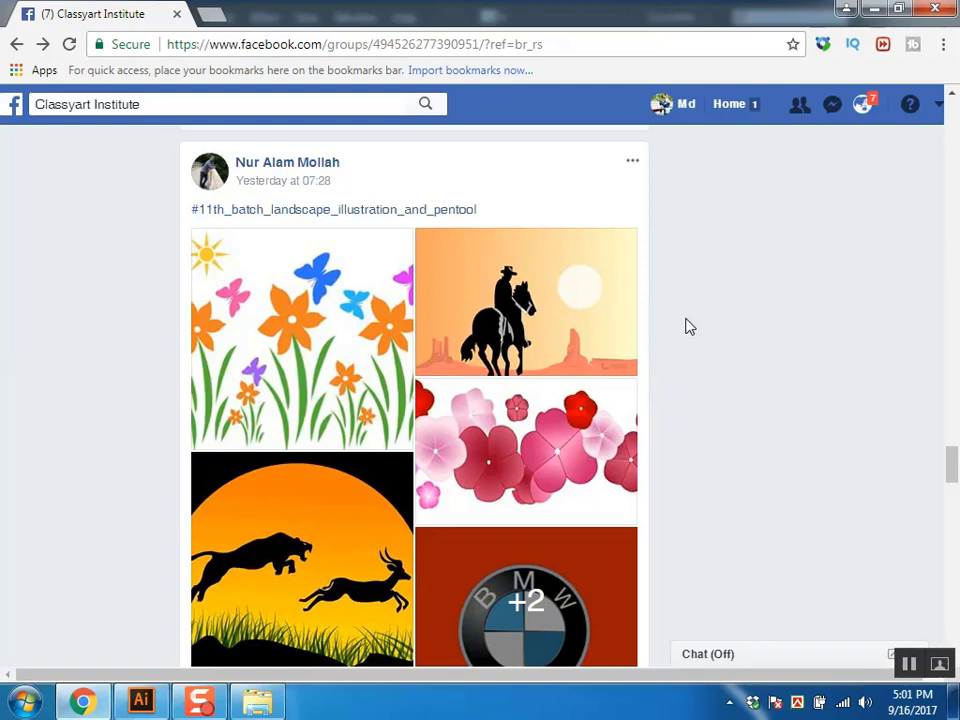
Step: Scroll the Facebook group feed, then bring up the H: drive and select Loyalist College
scroll(793, 413, "down", 1)
scroll(452, 598, "down", 2)
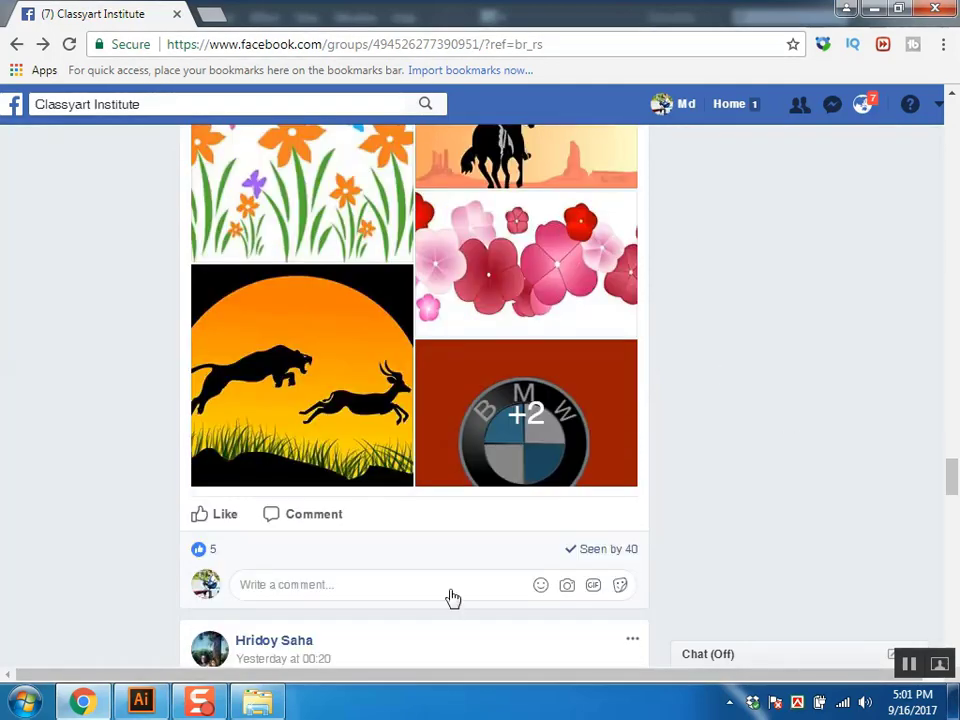
left_click(257, 705)
left_click(568, 165)
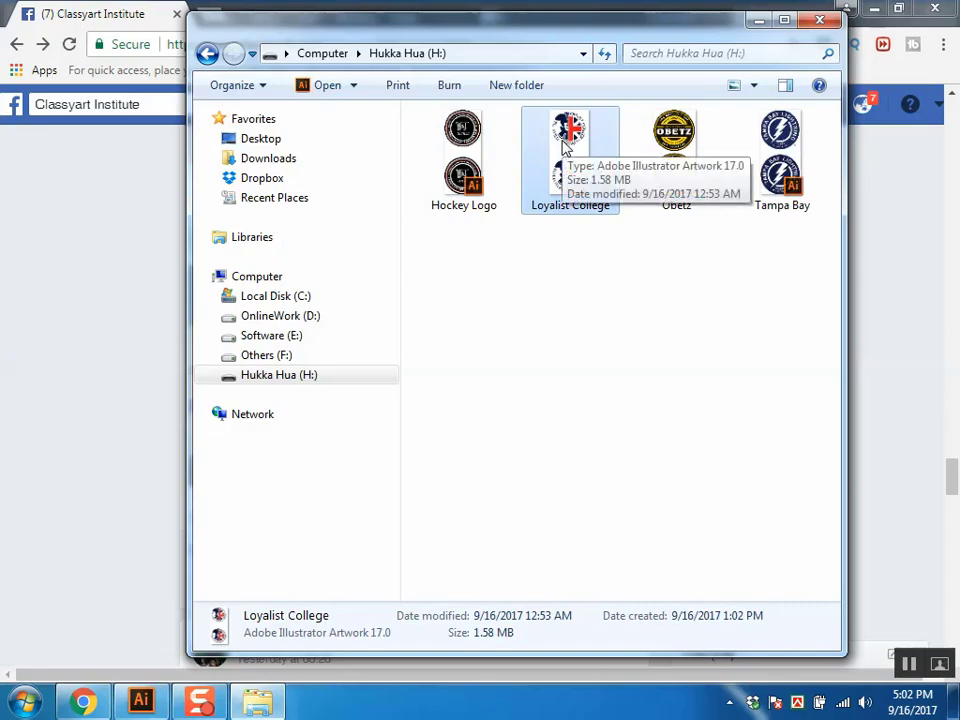
Step: Open Loyalist College.ai, skip the missing-link warning, inspect the logo at 100%, and close it
double_click(565, 148)
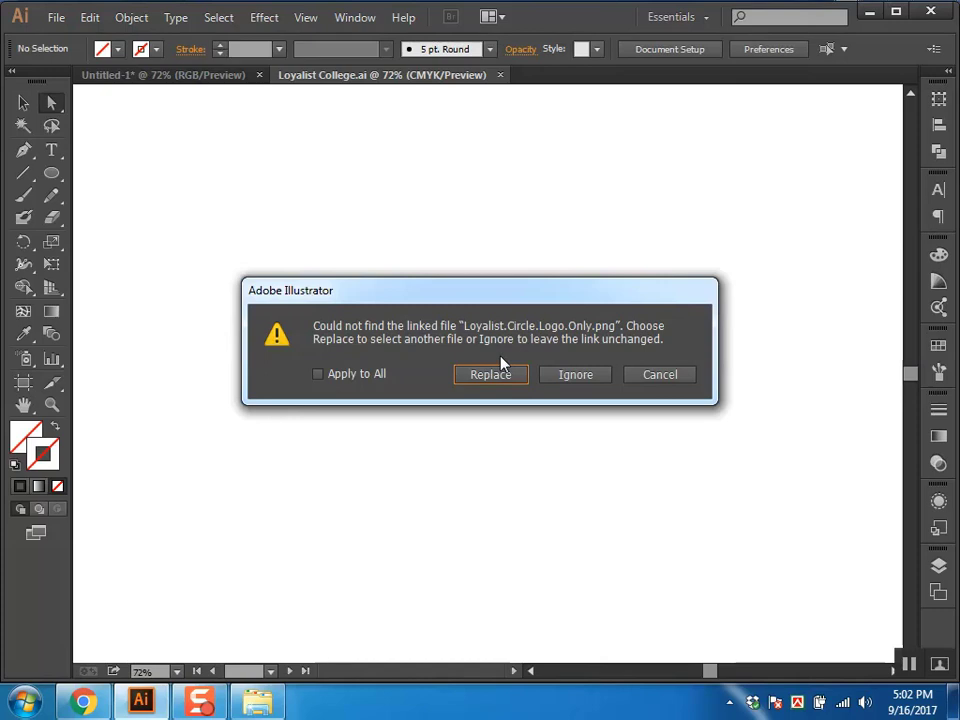
left_click(584, 376)
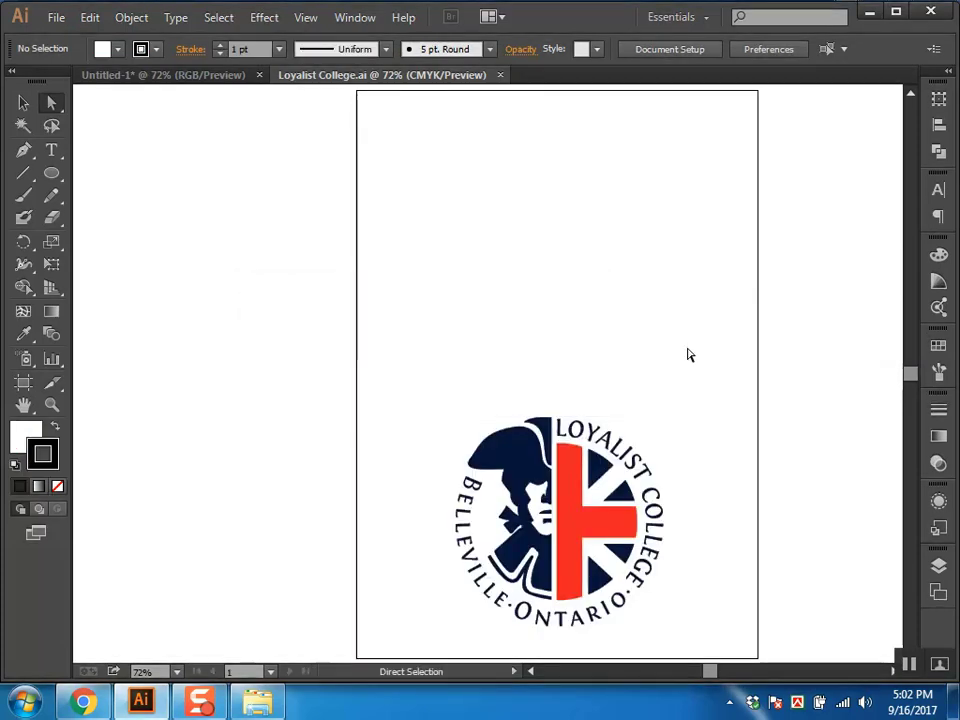
key("ctrl+1")
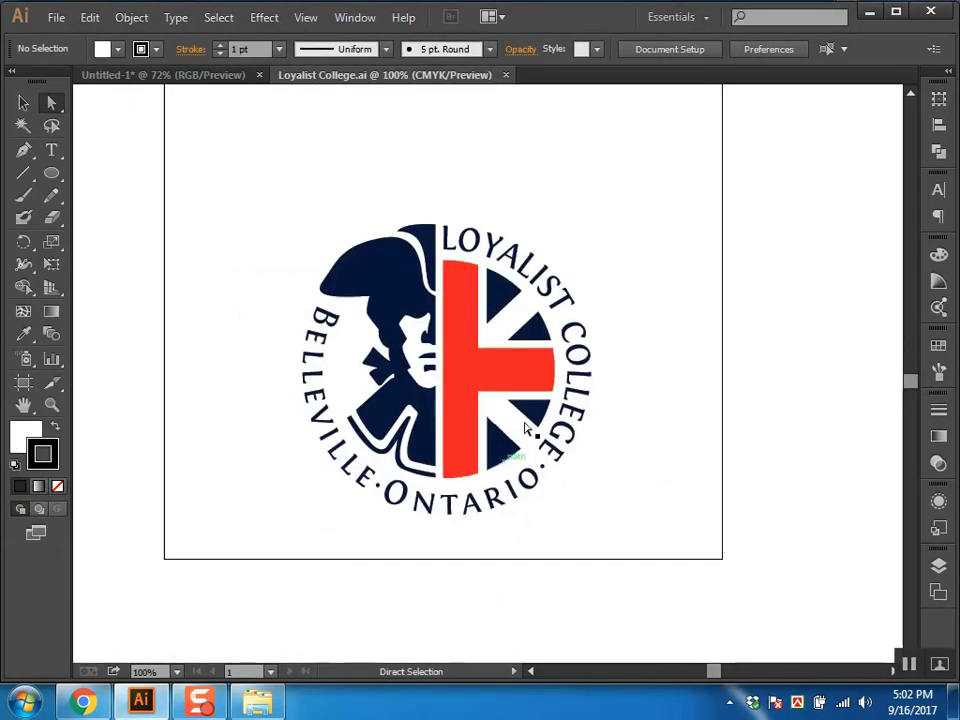
scroll(698, 373, "up", 1)
left_click_drag(713, 257, 264, 563)
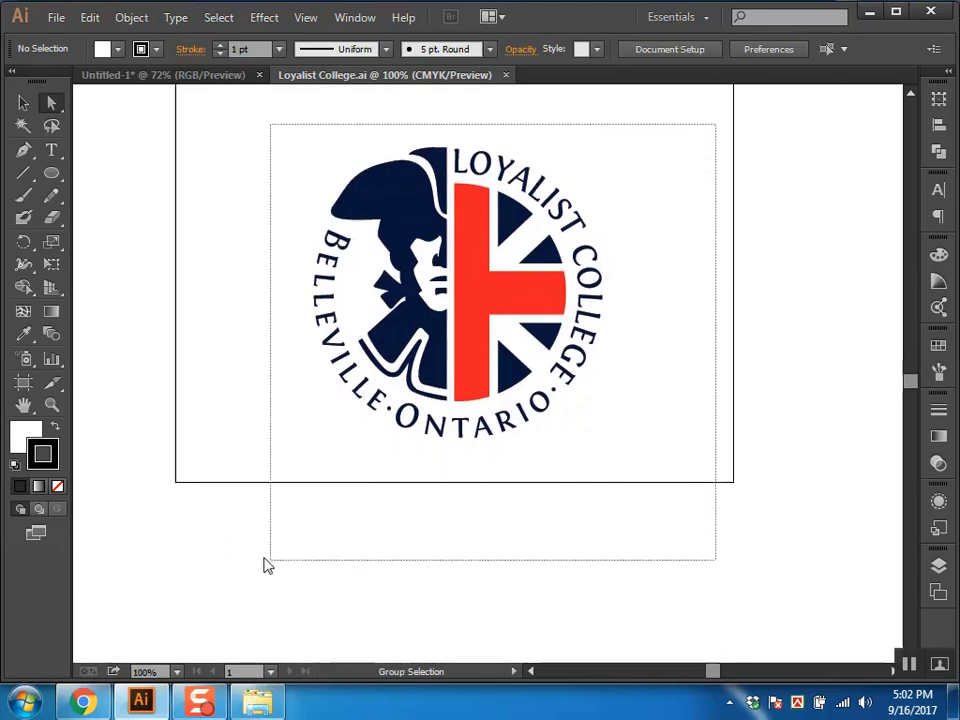
scroll(700, 440, "up", 3)
left_click(761, 444)
scroll(708, 397, "down", 1)
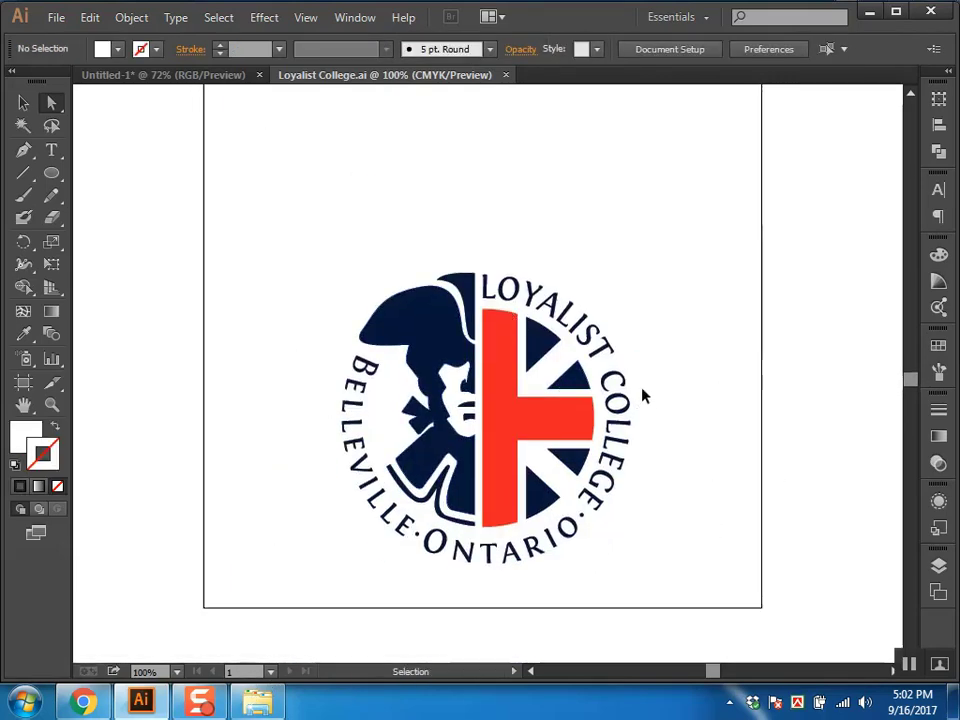
key("ctrl+w")
Step: Open Obetz.ai, cancel the missing-link warning, and close it
key("ctrl+o")
left_click(701, 146)
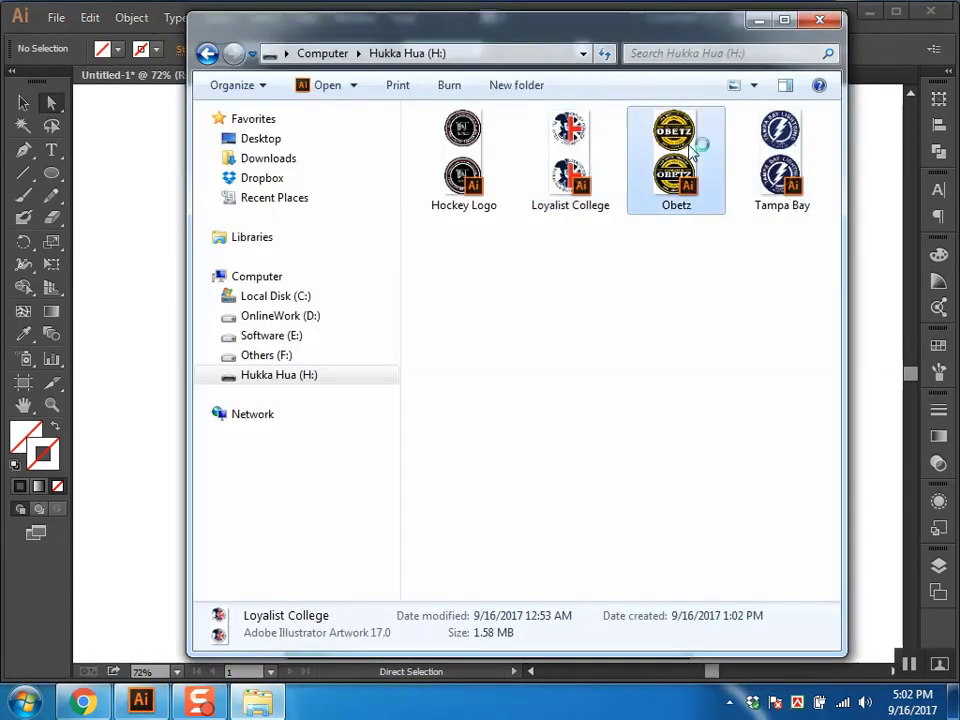
double_click(692, 150)
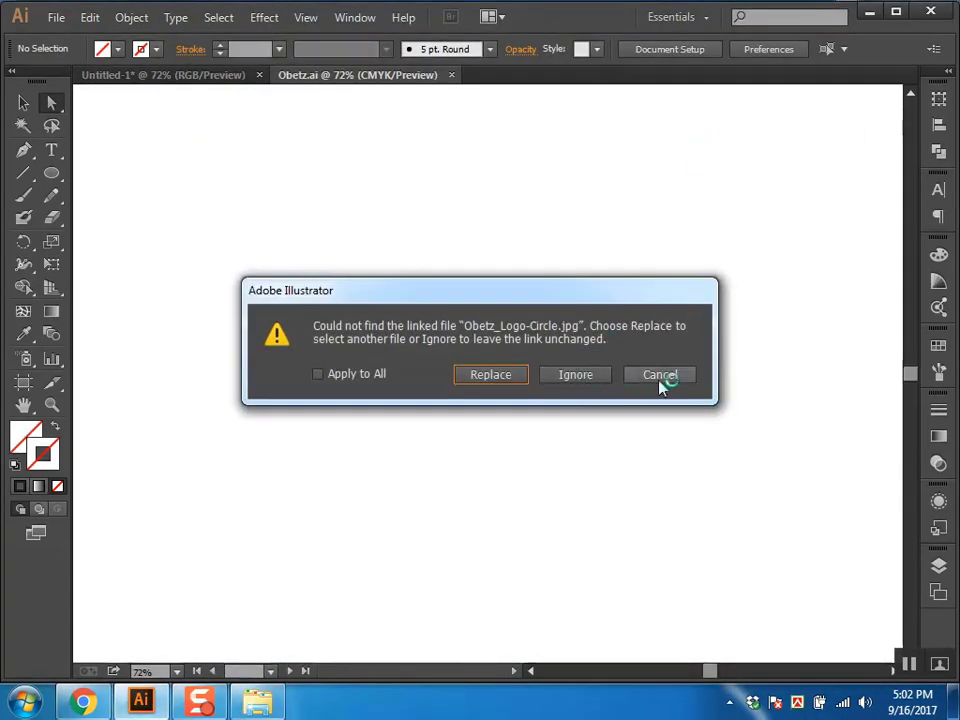
left_click(660, 375)
key("ctrl+w")
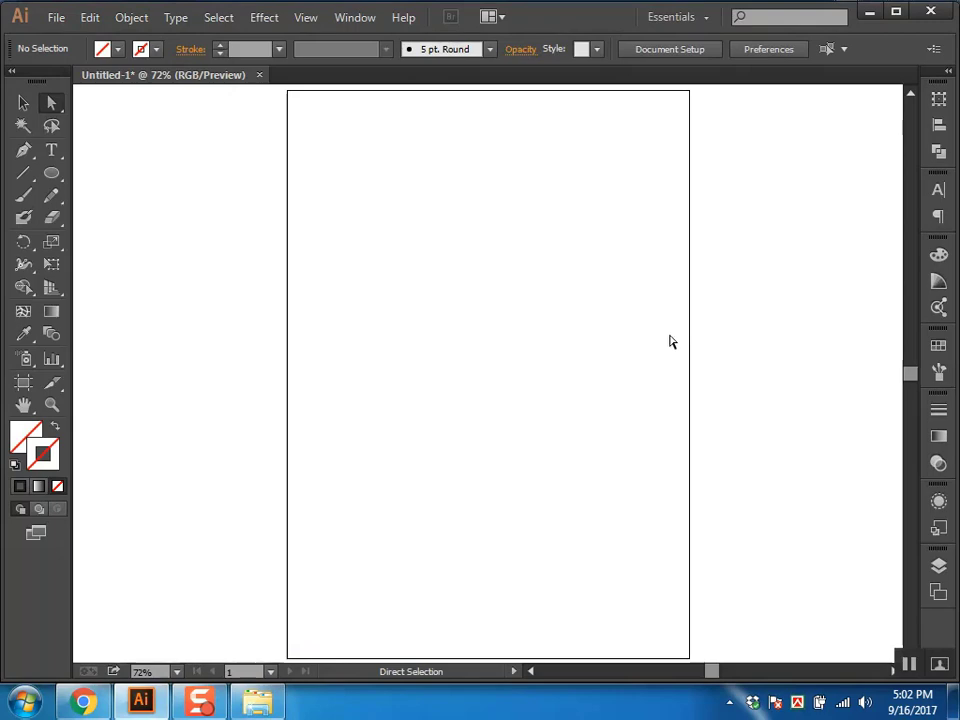
Step: Reopen Loyalist College.ai from the Open dialog
key("ctrl+o")
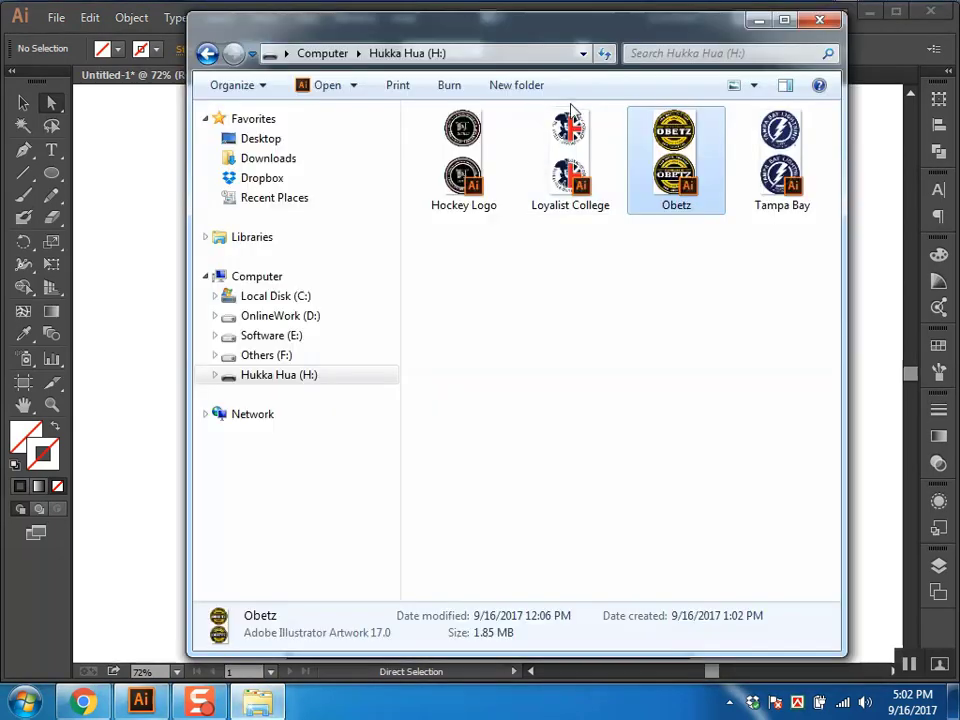
left_click(568, 160)
double_click(568, 160)
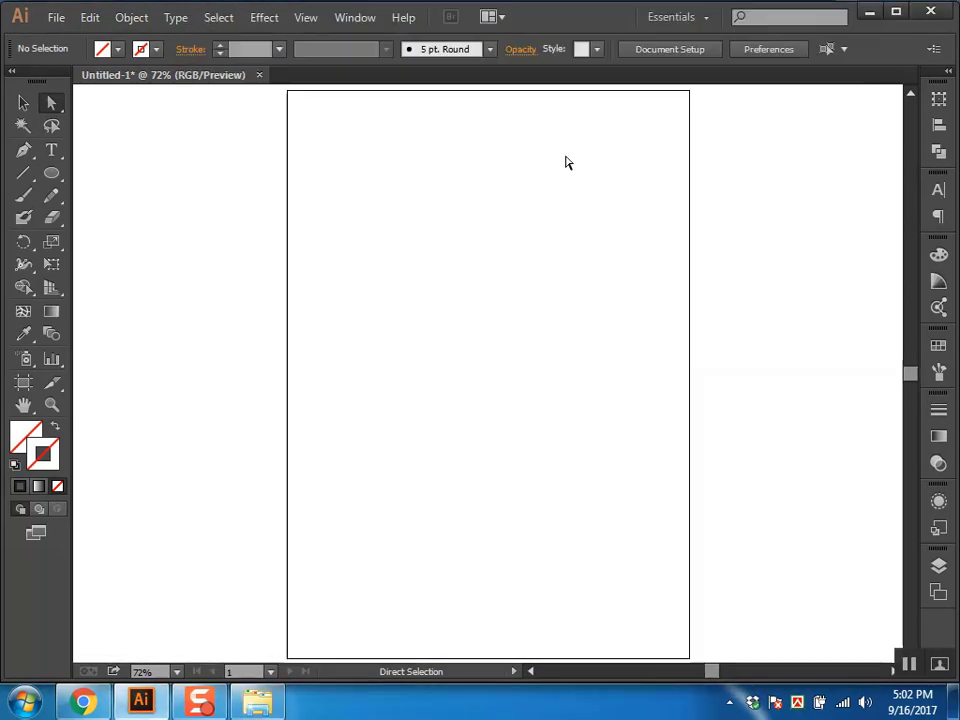
Step: Close Loyalist College, then draw a large circle on Untitled-1 and fill it black
left_click(662, 374)
key("l")
left_click_drag(346, 208, 504, 456)
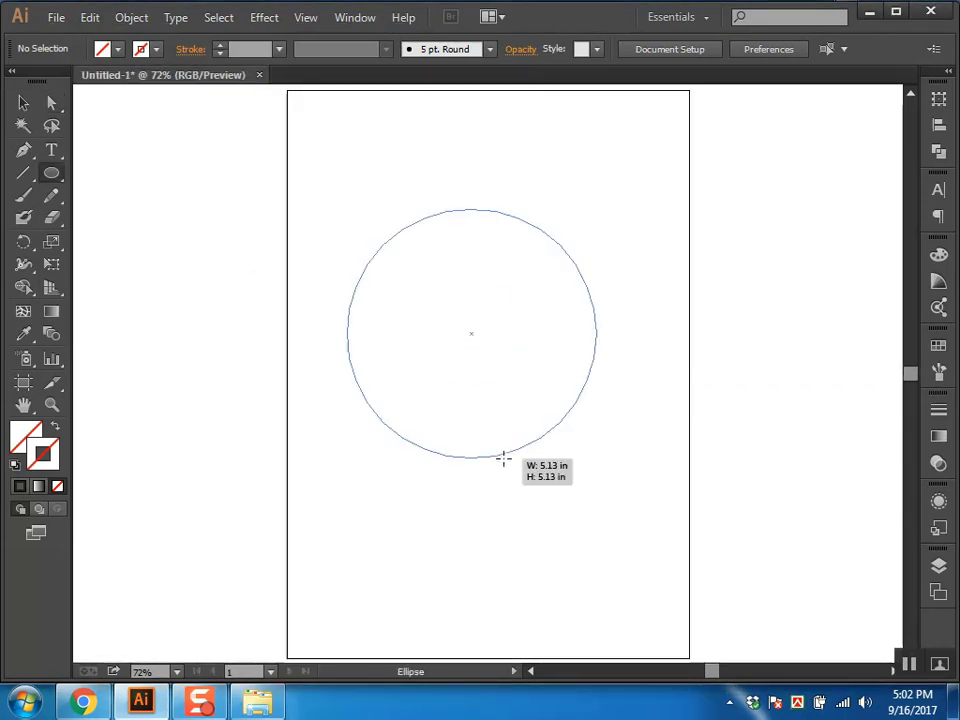
left_click(46, 453)
left_click(56, 427)
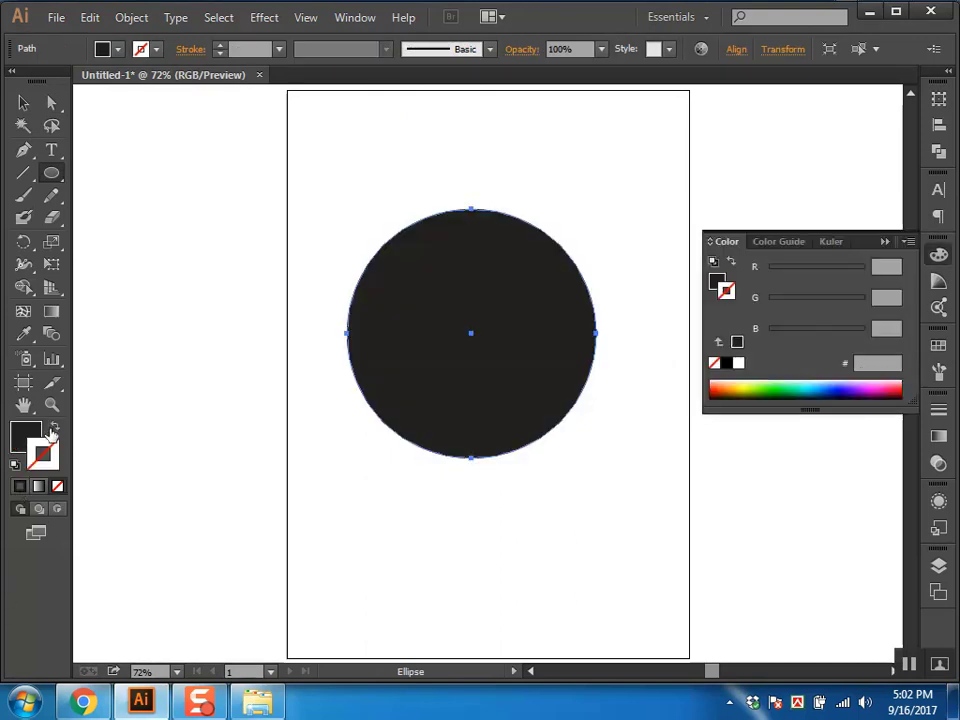
key("ctrl+shift+a")
Step: Swap the circle's fill and stroke so it becomes a black outline
key("a")
key("p")
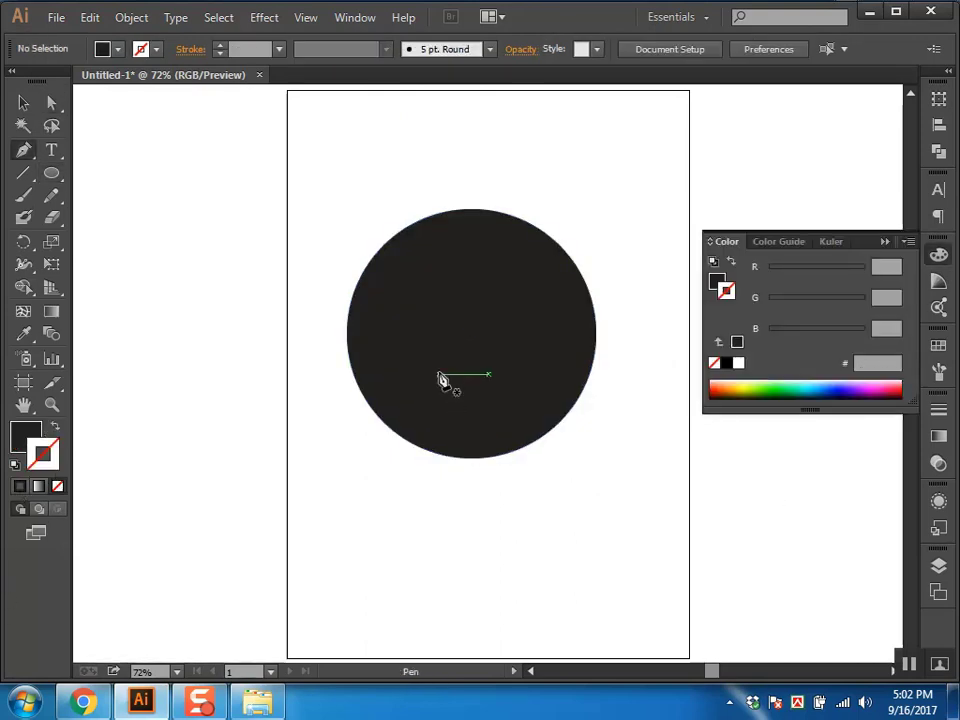
key("a")
left_click(430, 377)
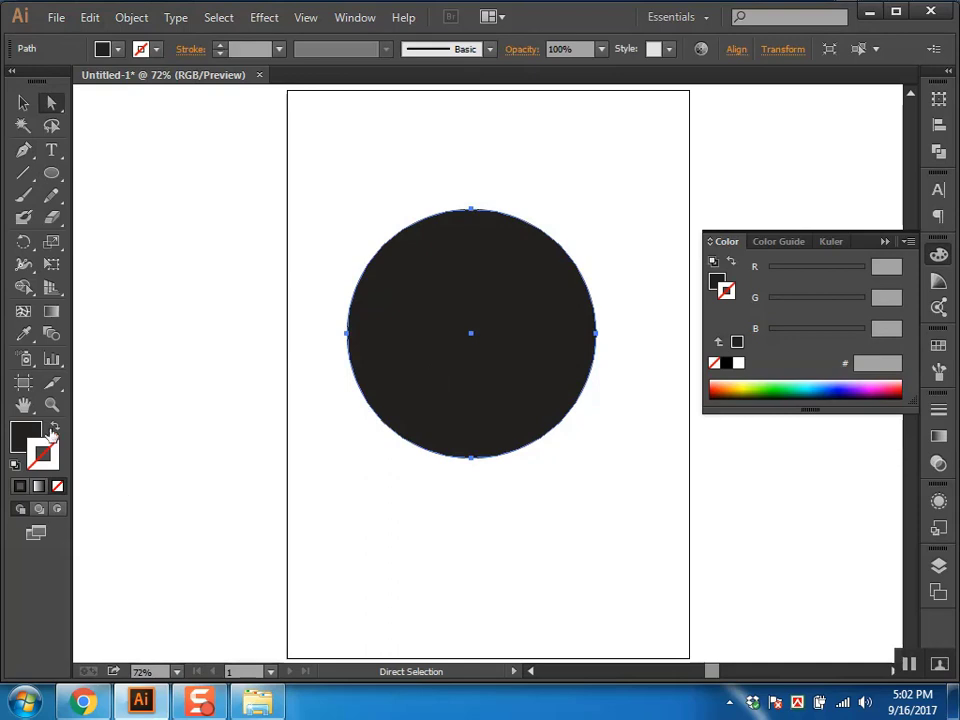
left_click(55, 427)
key("v")
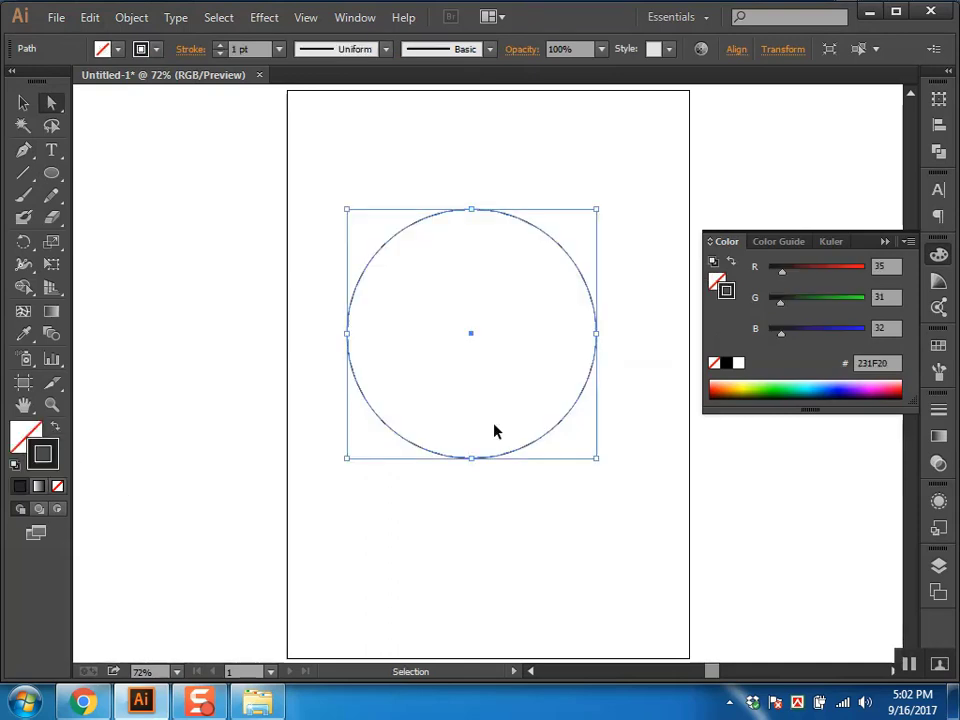
key("ctrl+z")
key("a")
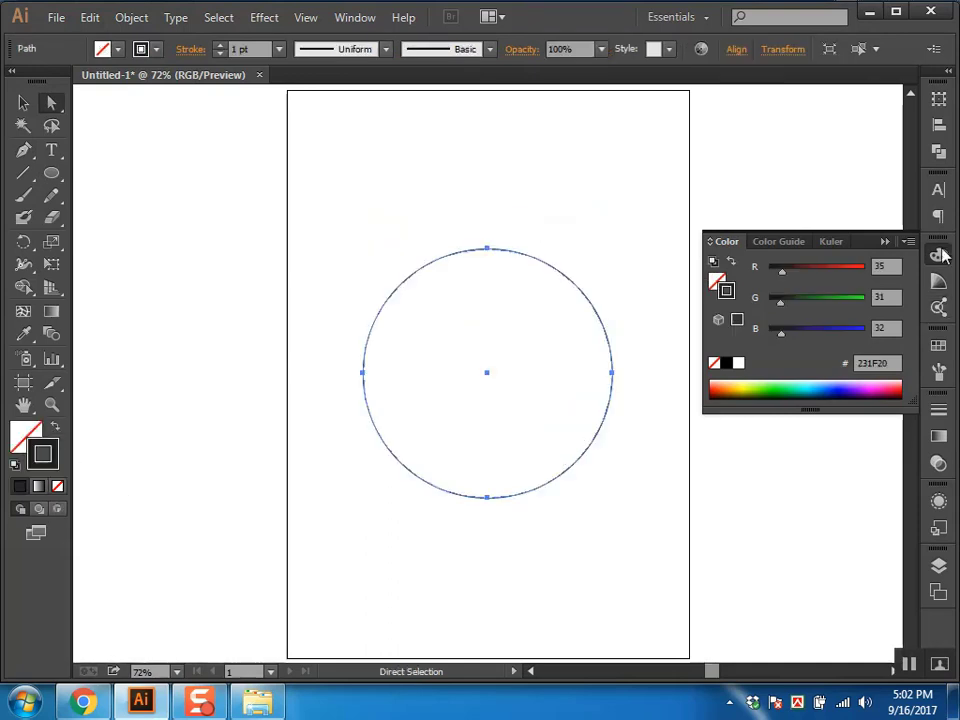
Step: Thicken the outline ring to 9 pt and fill the inner circle solid black
left_click(938, 410)
left_click(773, 388)
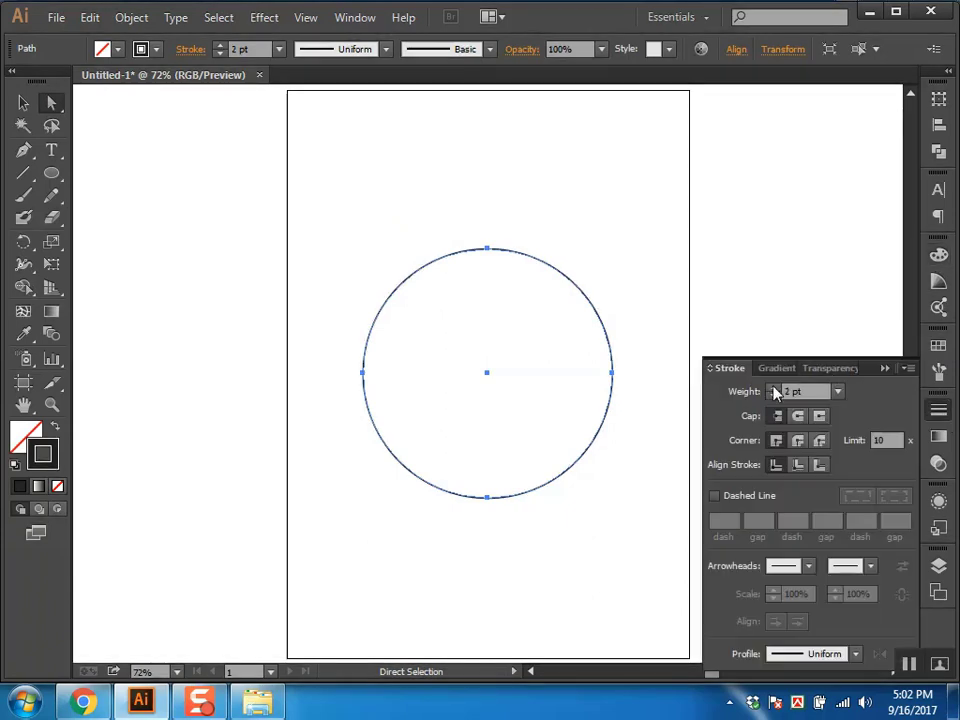
left_click(773, 387)
key("v")
mouse_move(607, 237)
left_mouse_down()
mouse_move(558, 328)
mouse_move(589, 336)
mouse_move(602, 372)
left_mouse_up()
key("v")
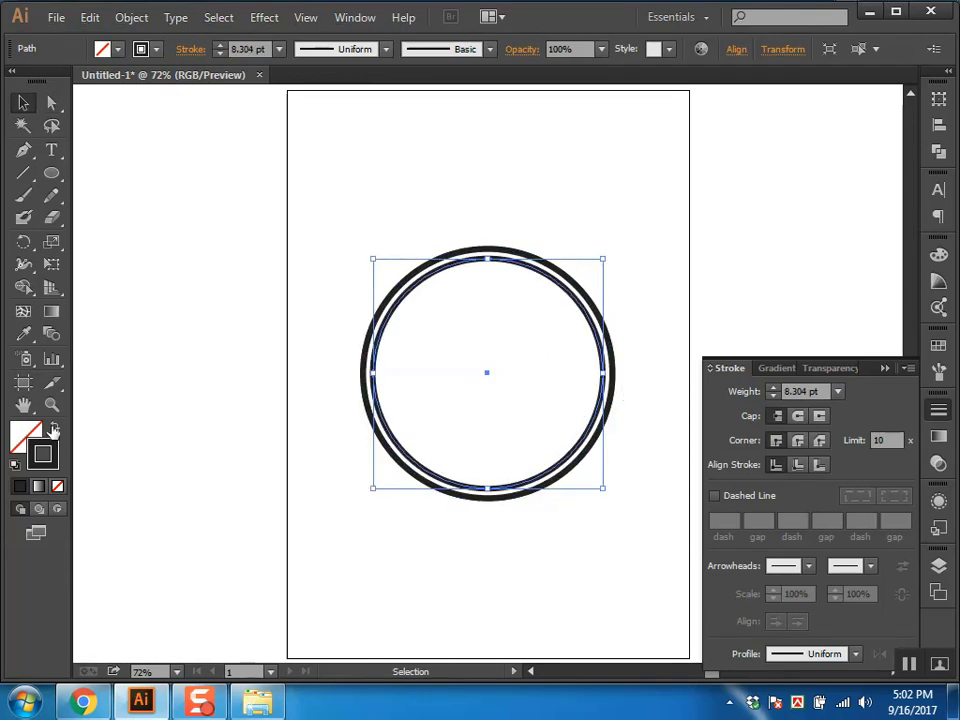
left_click(54, 430)
key("a")
left_click(750, 111)
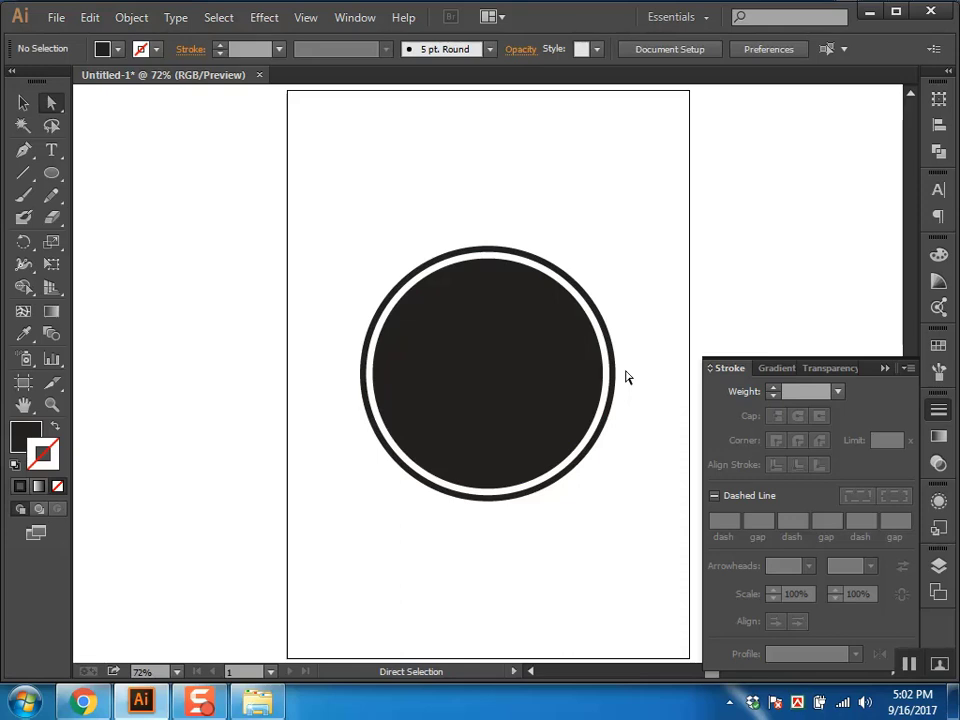
key("p")
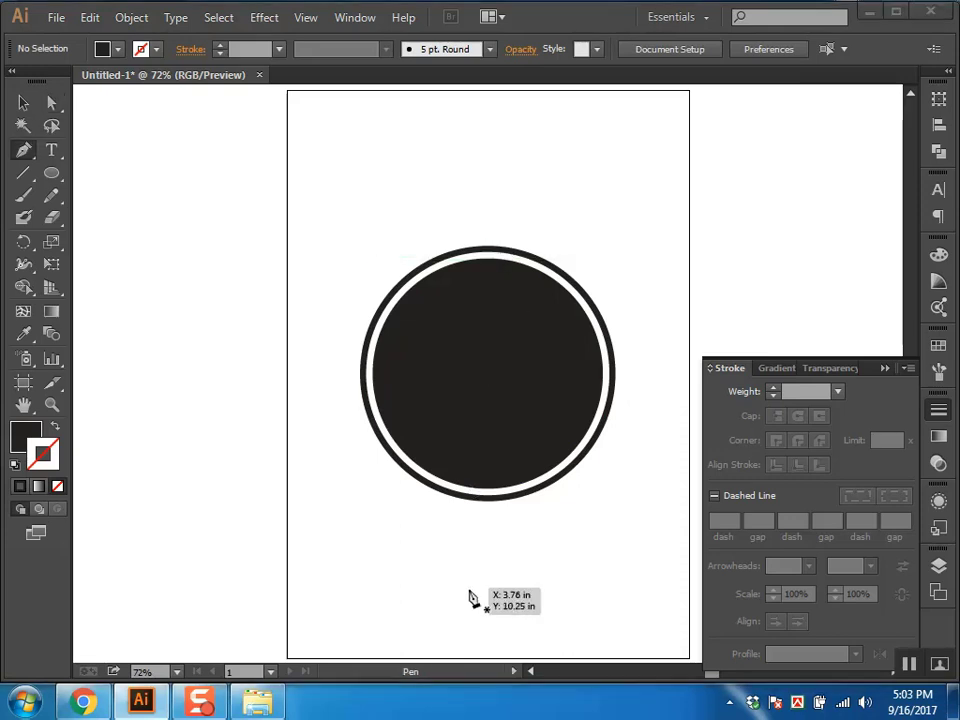
Step: Draw a vertical line through the circle, extending above and below it
left_click(474, 577)
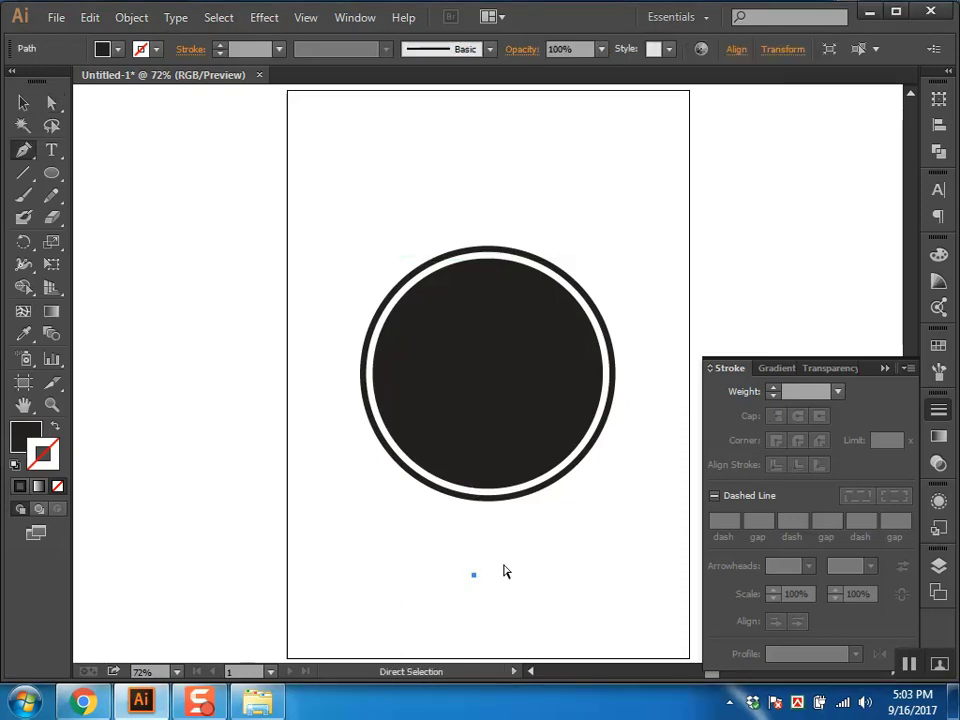
left_click(487, 213)
left_click(488, 541)
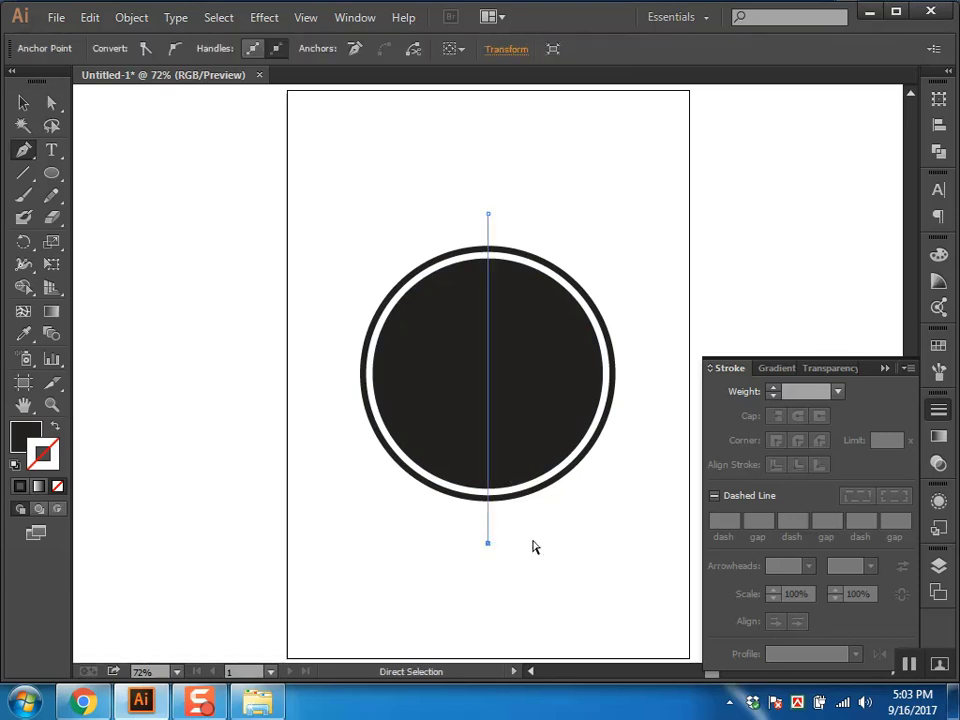
left_click(540, 215, "ctrl")
left_click(487, 240, "ctrl")
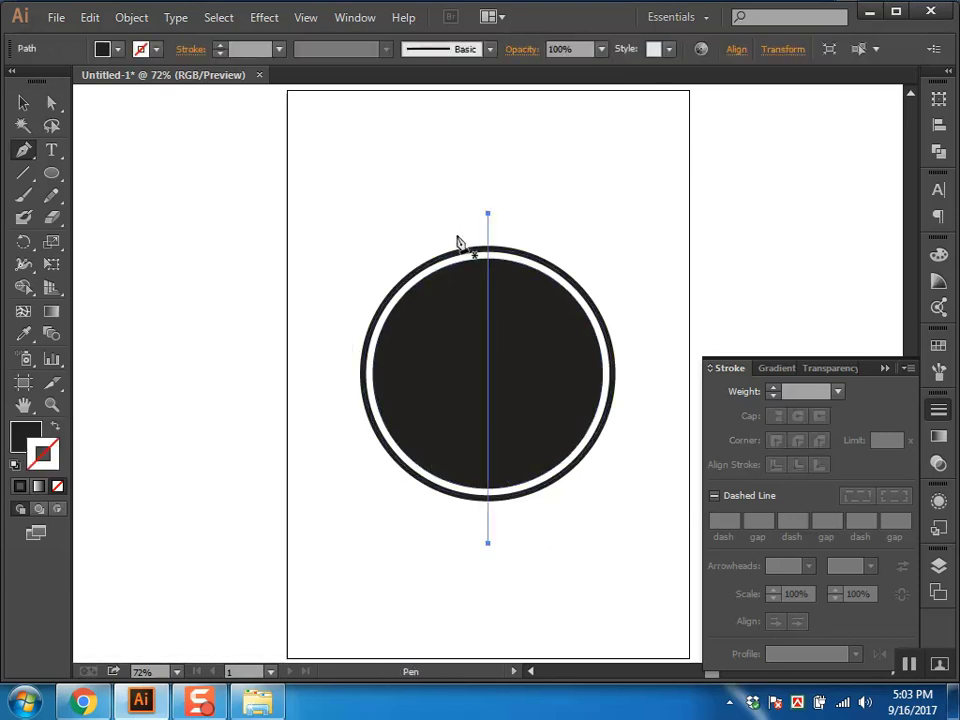
left_click(55, 427)
Step: Give the vertical line a red stroke of 10 pt
left_click(938, 255)
left_click_drag(818, 270, 866, 268)
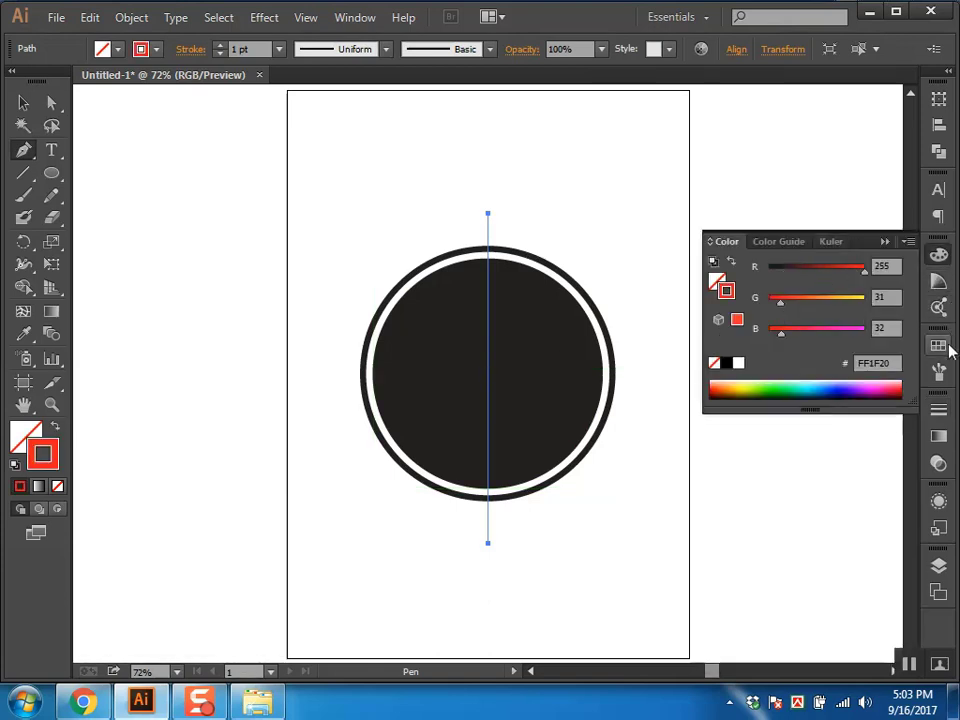
left_click(938, 410)
left_click(772, 388)
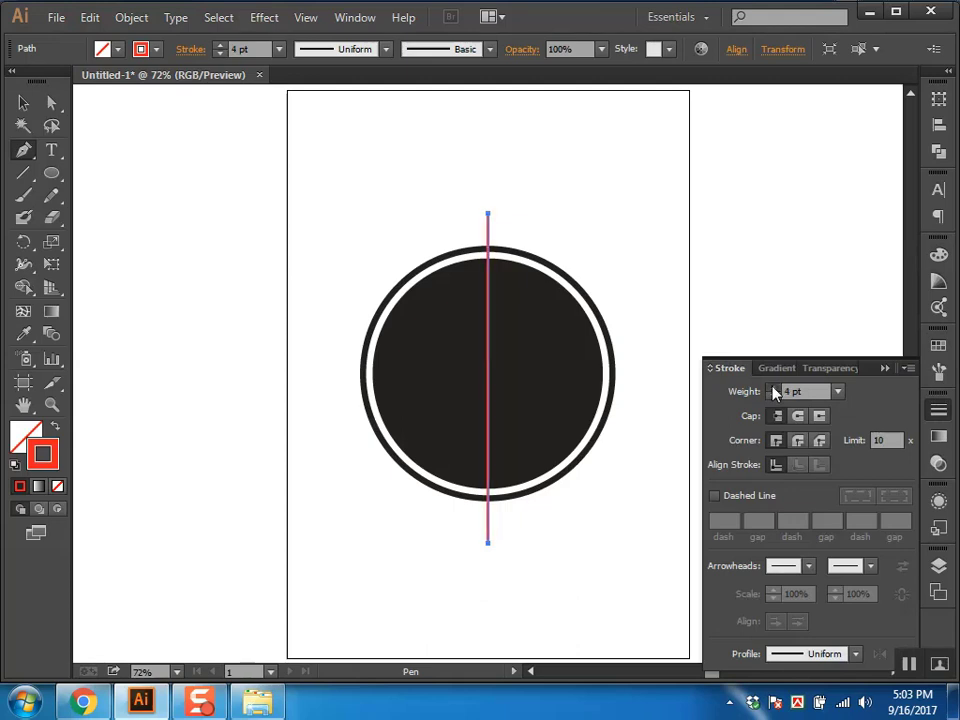
left_click(772, 388)
type("10")
left_click(573, 191, "ctrl")
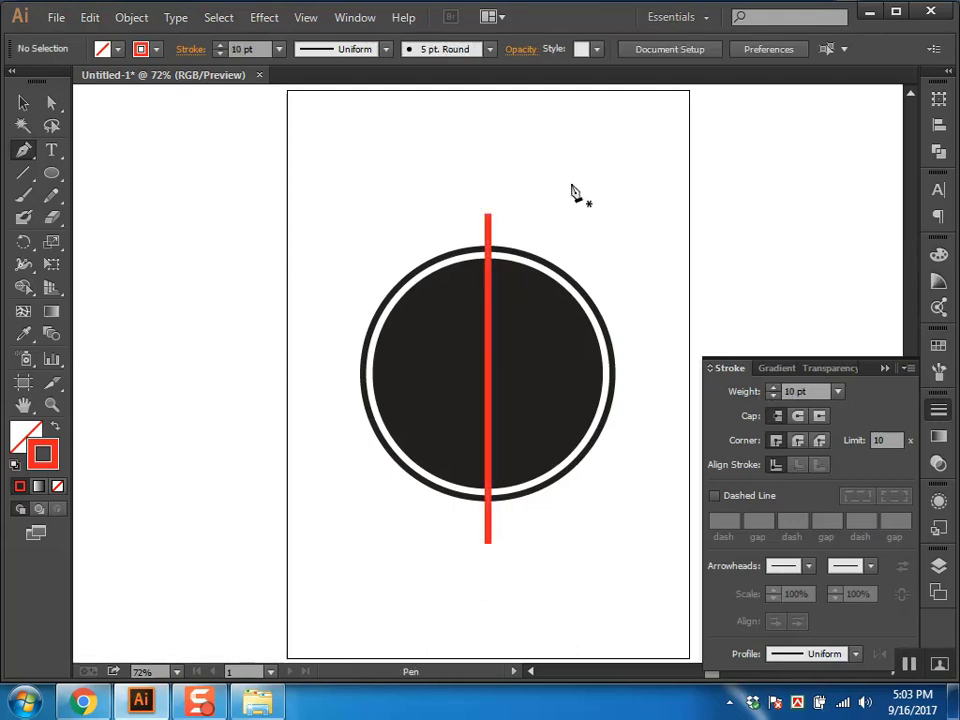
key("v")
left_click(488, 225)
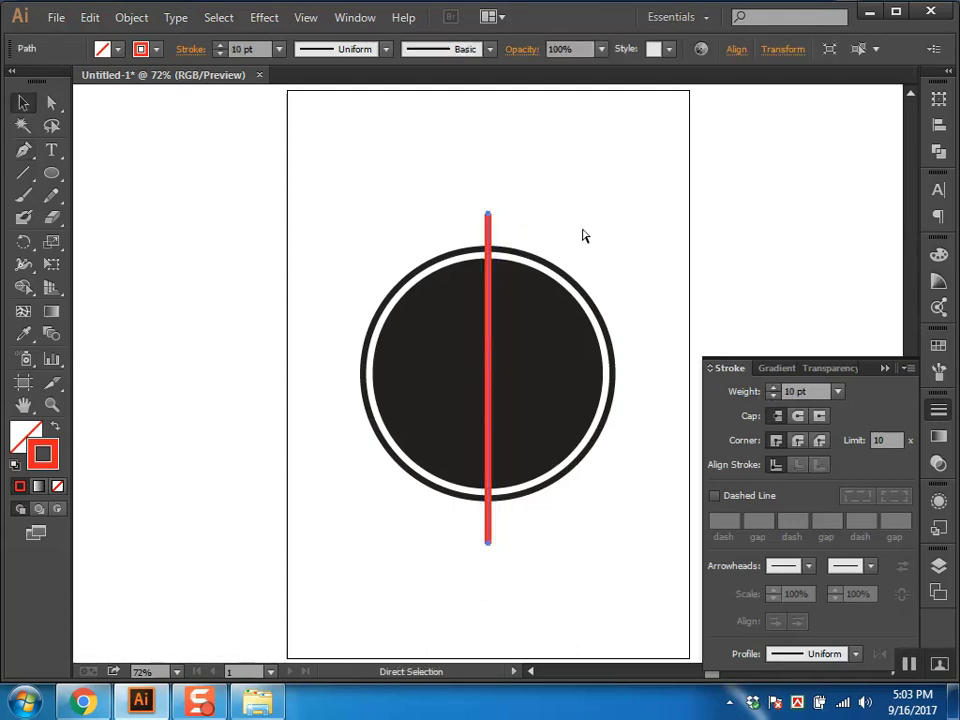
Step: Rotate a copy of the red line 90° and centre both lines horizontally and vertically
key("v")
key("r")
left_click_drag(628, 513, 666, 245)
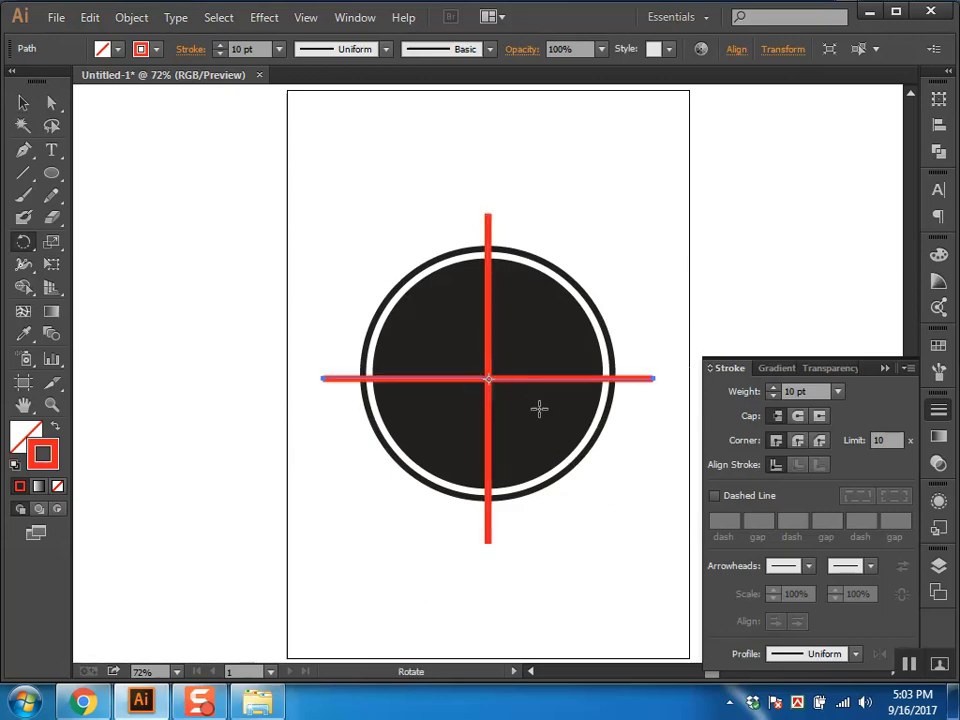
key("v")
left_click(23, 103)
left_click_drag(581, 240, 345, 481)
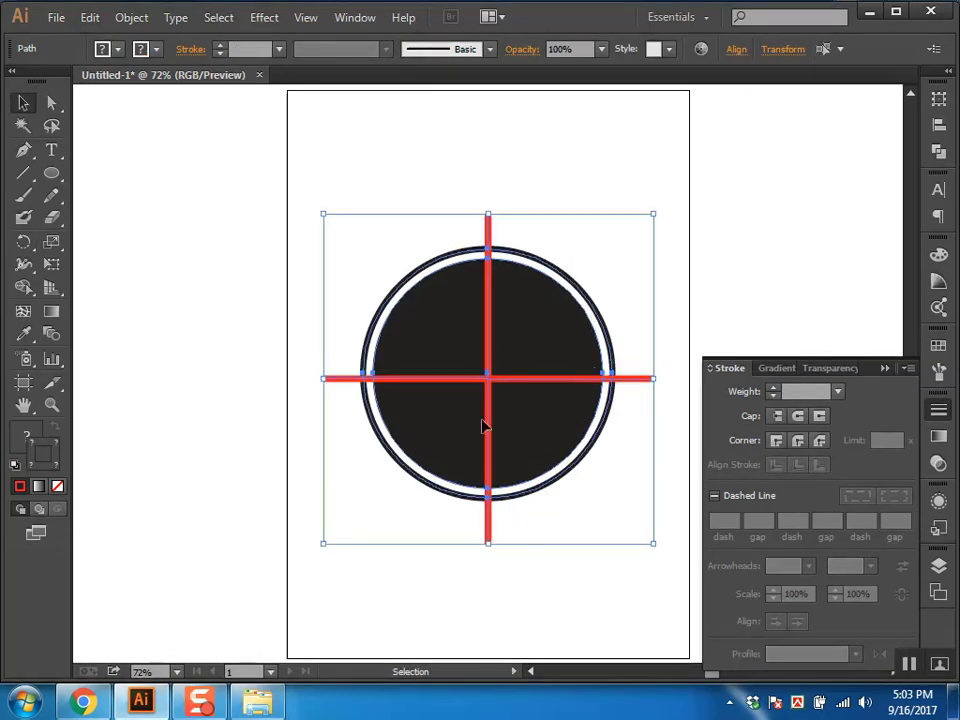
left_click(938, 125)
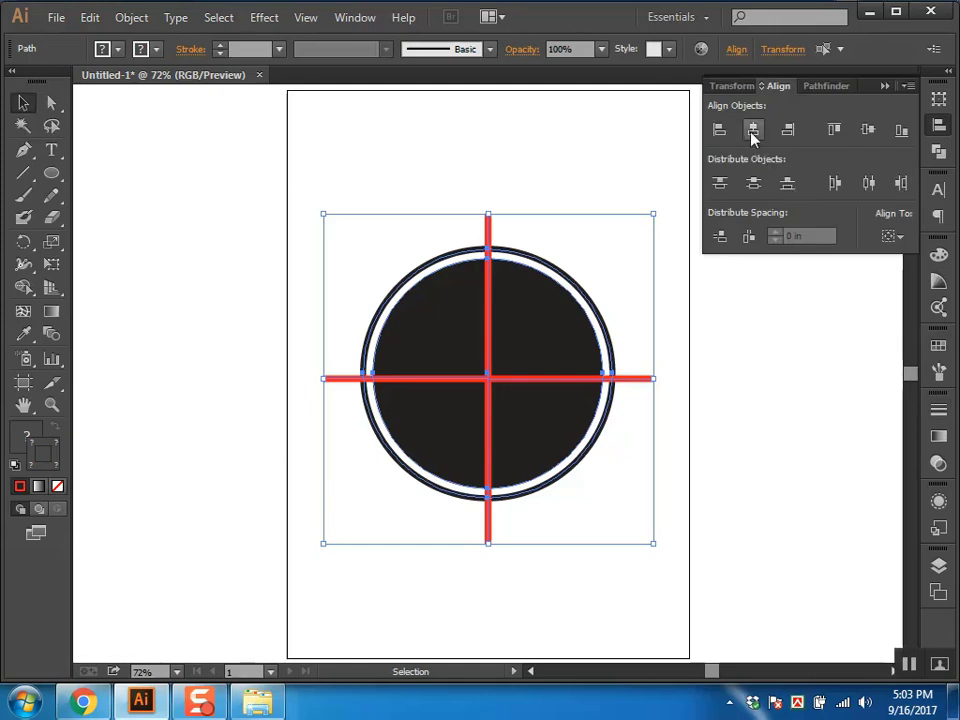
left_click(753, 129)
left_click(870, 136)
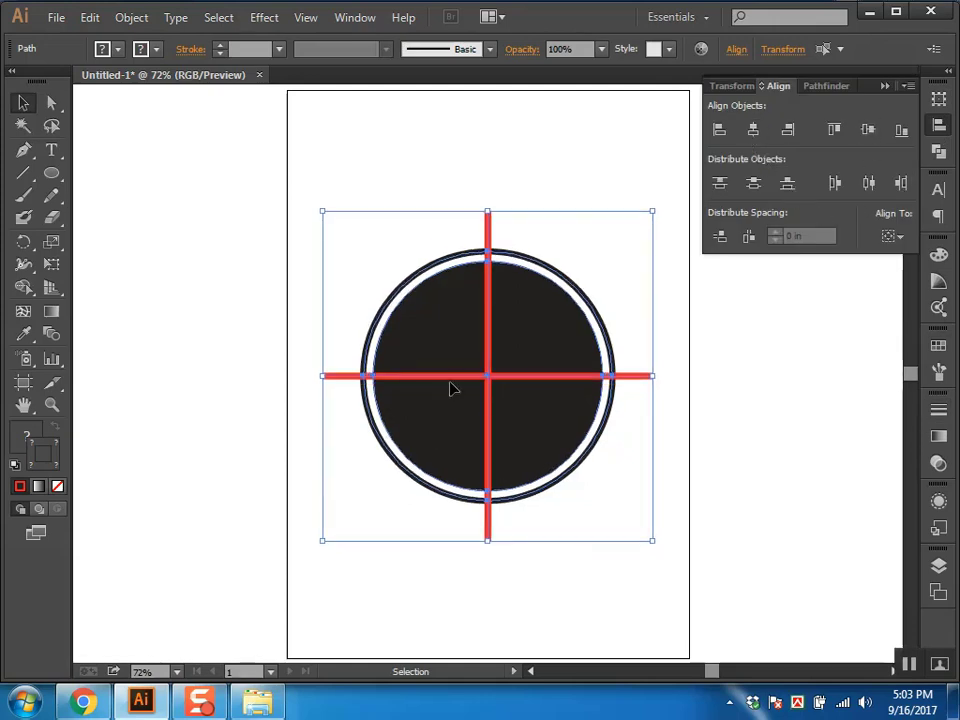
Step: Set both red cross lines to an 18 pt stroke weight
left_click(668, 498)
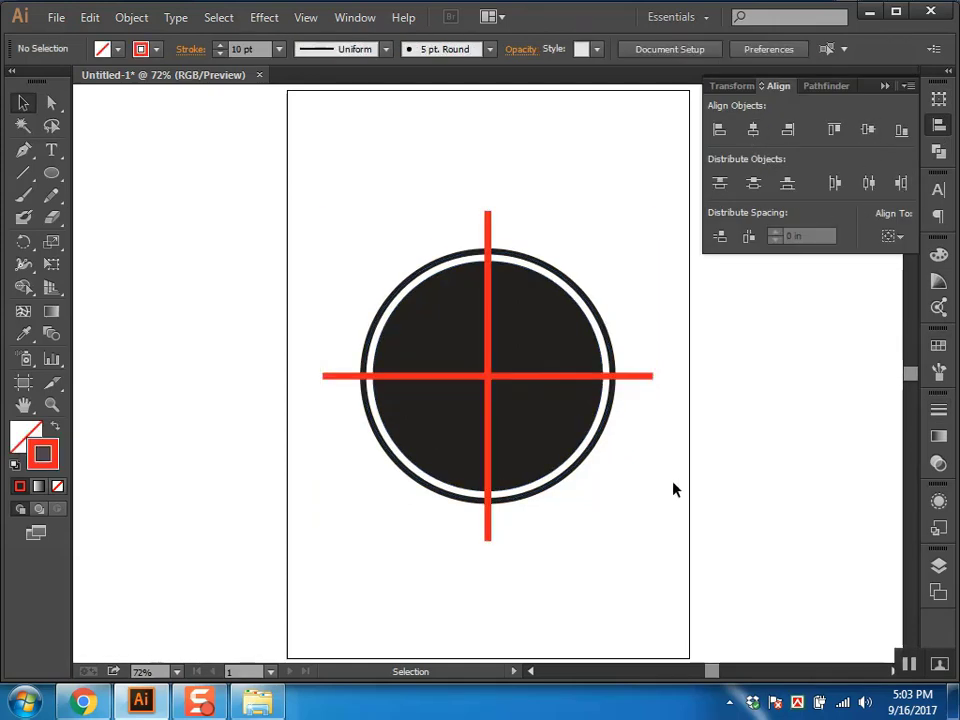
left_click(647, 376)
left_click(488, 240, "shift")
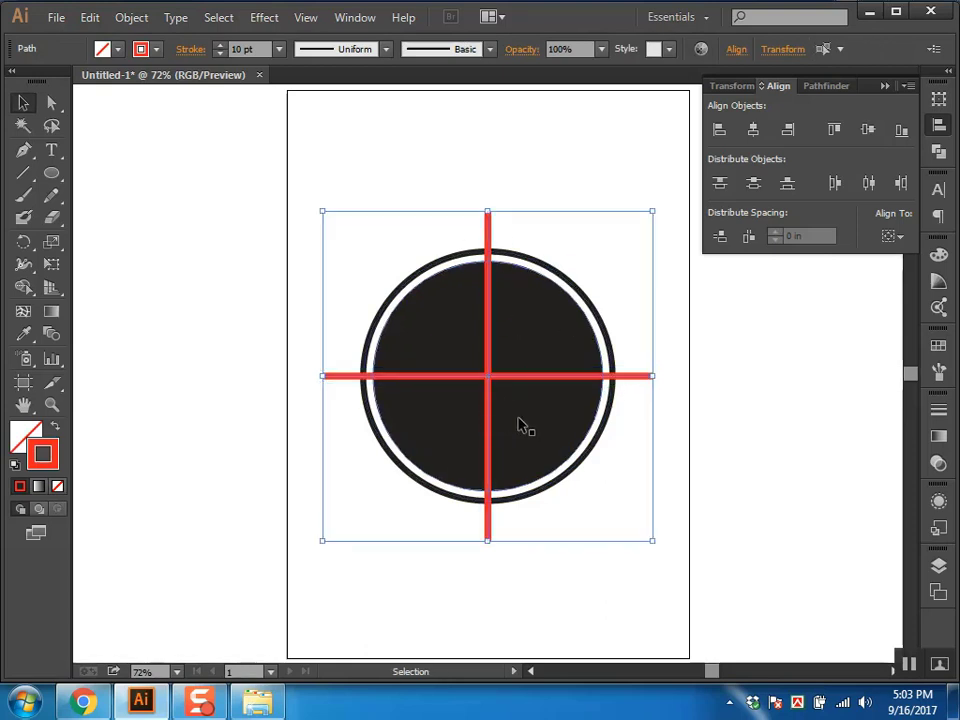
left_click(938, 410)
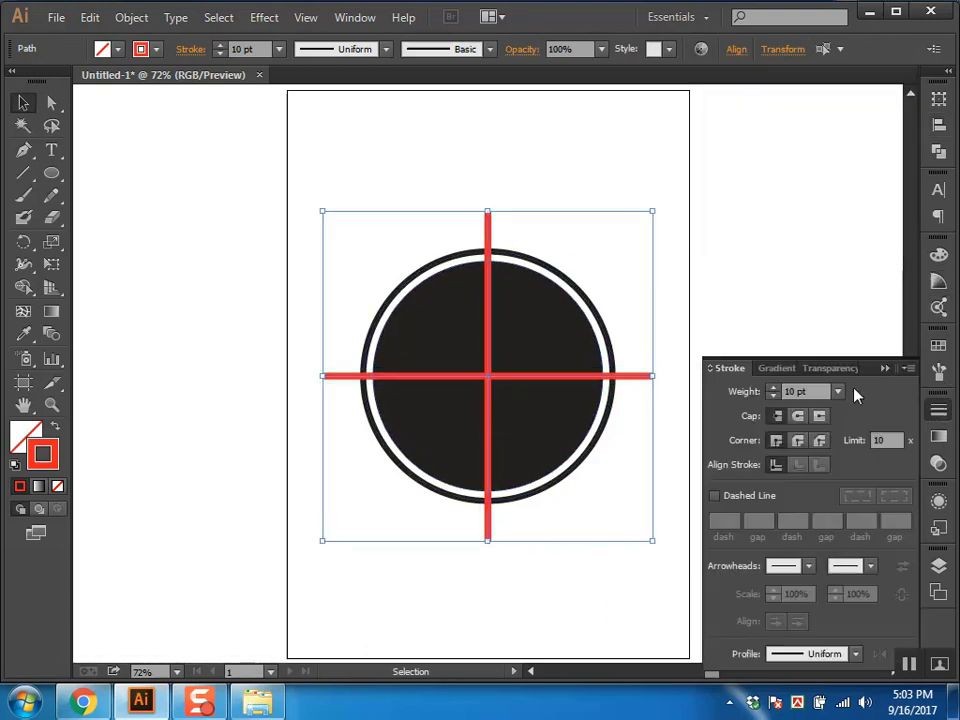
left_click(775, 388)
left_click(775, 388)
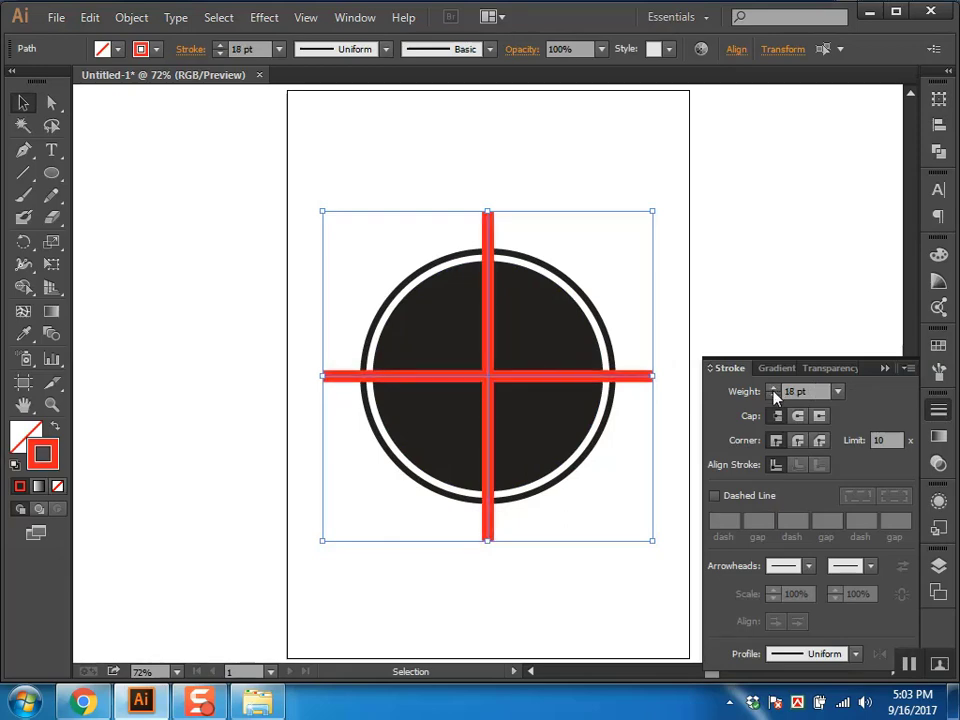
left_click(132, 19)
mouse_move(152, 399)
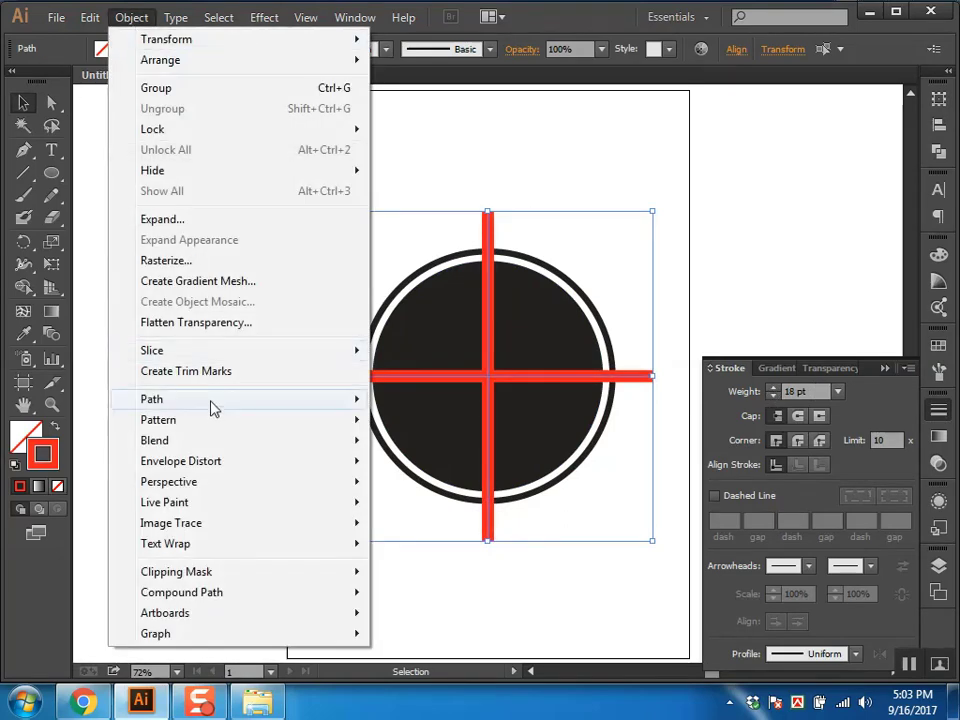
Step: Convert the red cross strokes into filled outline shapes with Outline Stroke
left_click(414, 447)
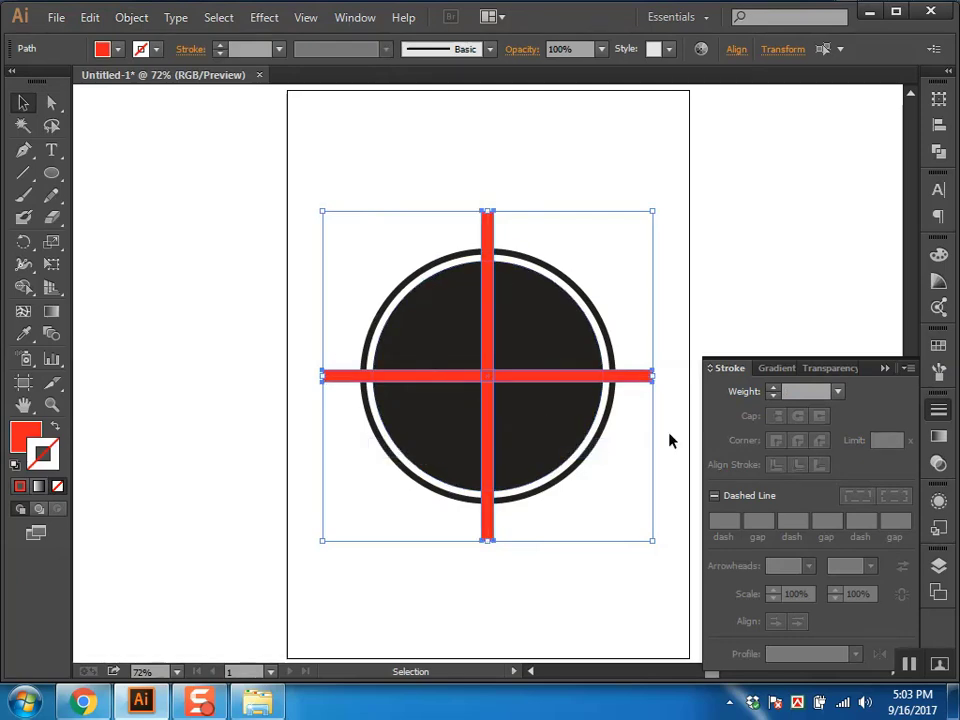
key("a")
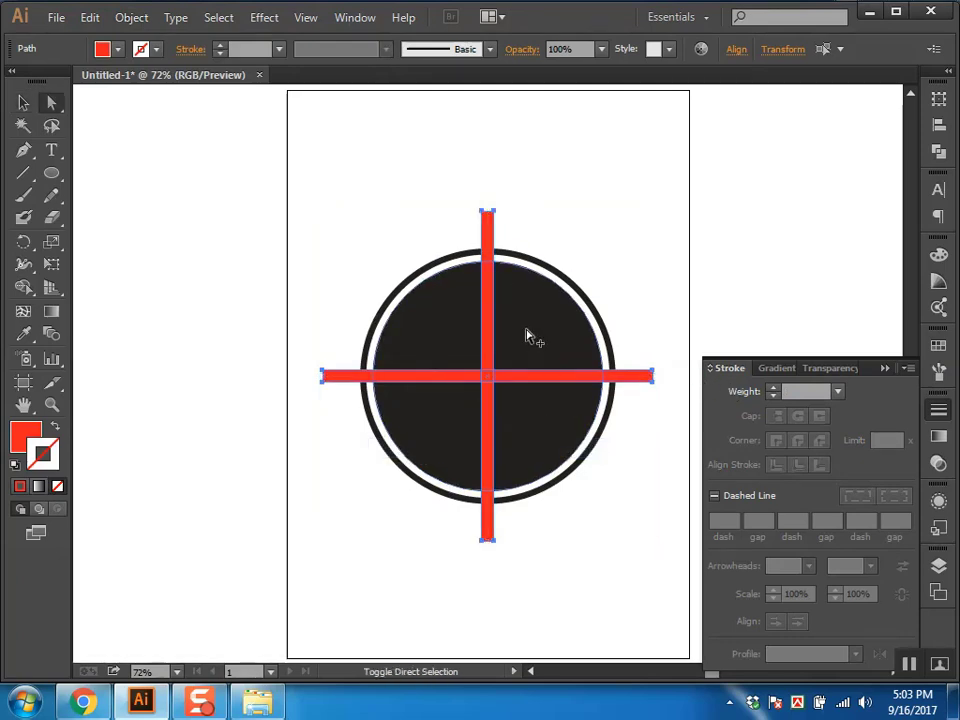
left_click(527, 336, "shift")
left_click_drag(538, 319, 279, 433)
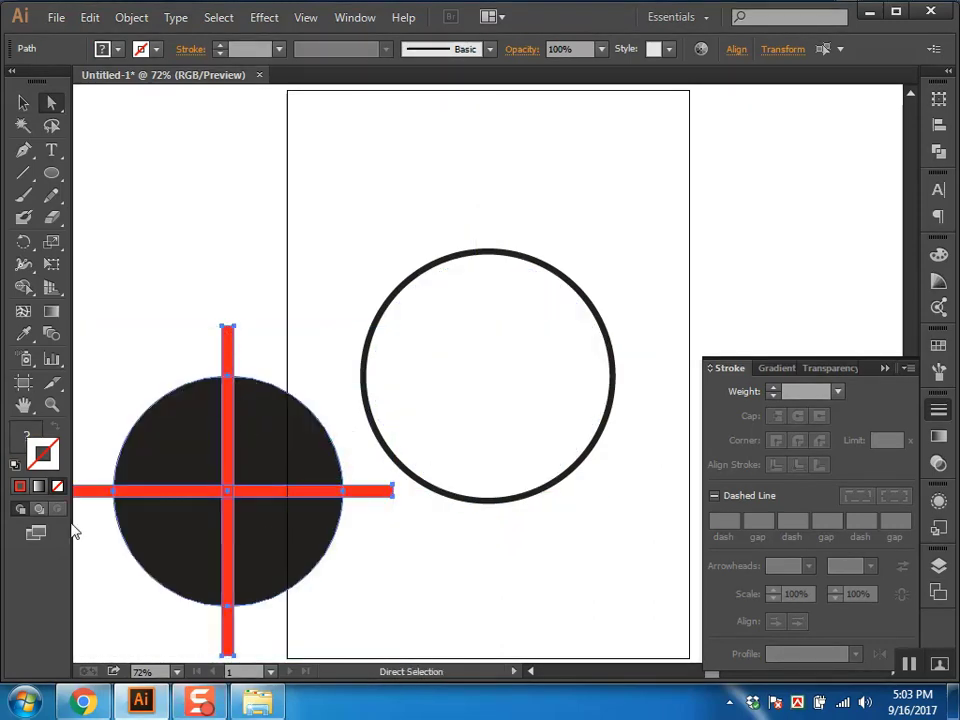
key("ctrl+z")
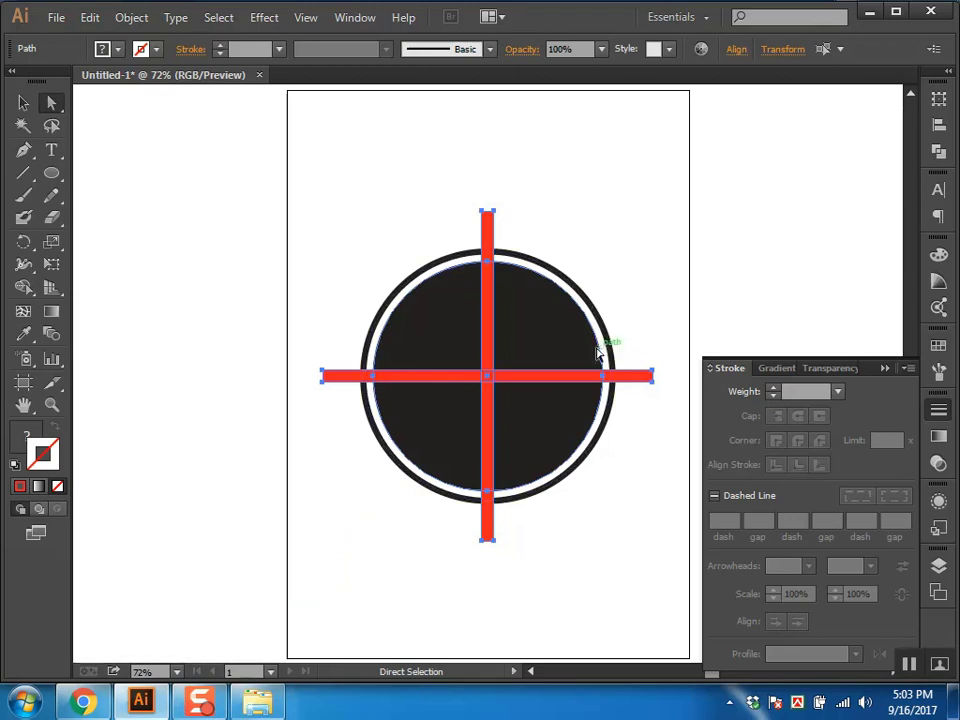
Step: Select both red bars and bring up the Pathfinder panel
key("ctrl+shift+a")
left_click(489, 264, "alt")
left_click(603, 376, "shift")
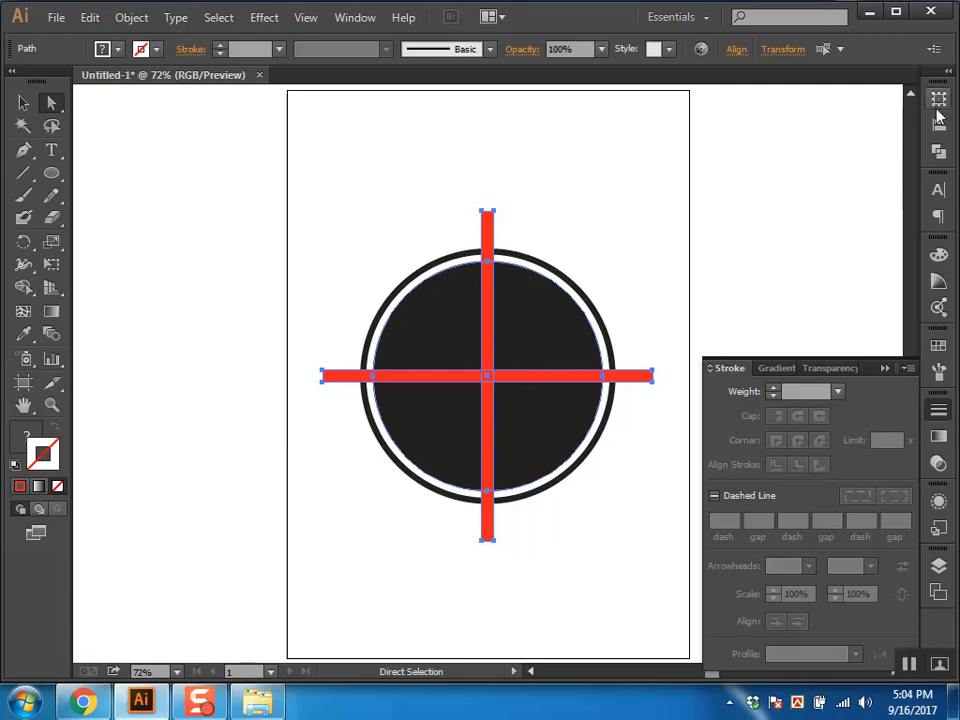
left_click(938, 150)
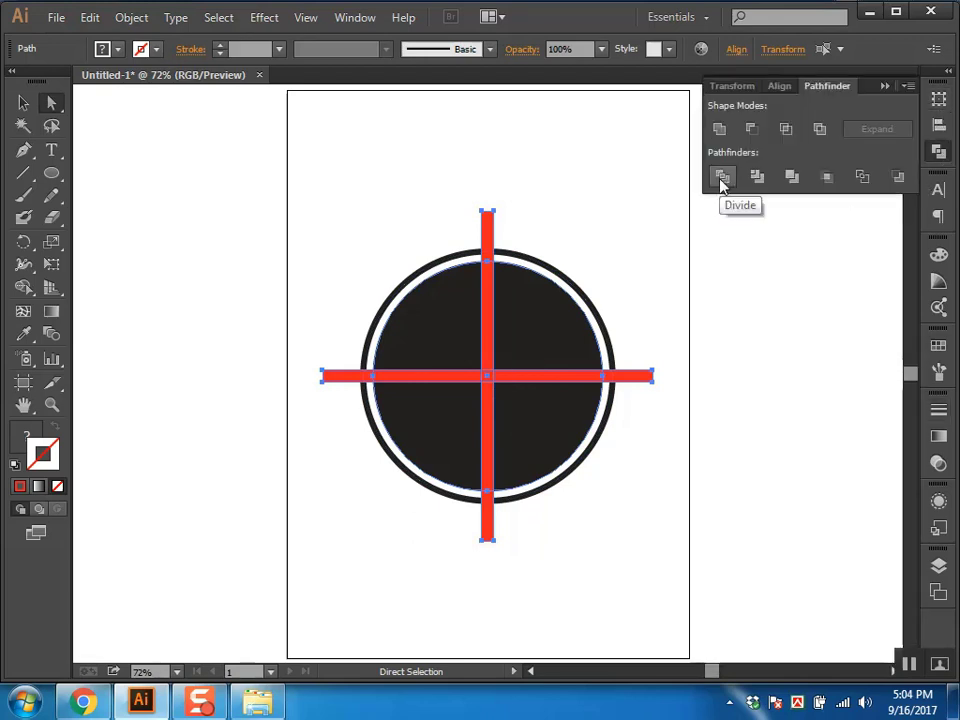
Step: Divide the overlapping shapes, set keyboard nudge to 4, and shift the circle and cross right
left_click(723, 180)
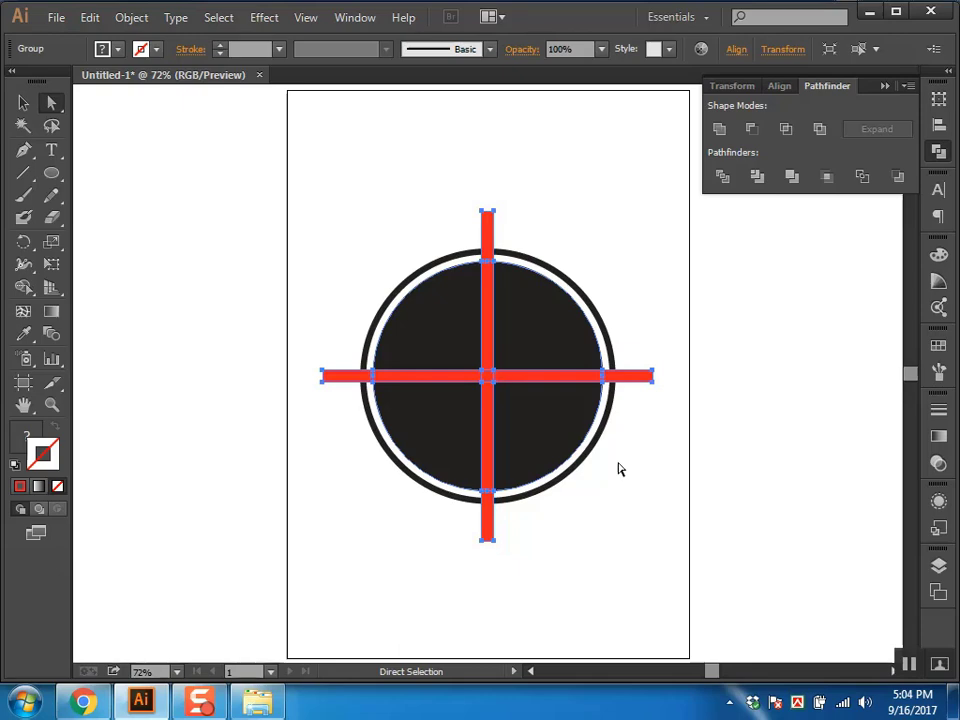
key("v")
key("ctrl+k")
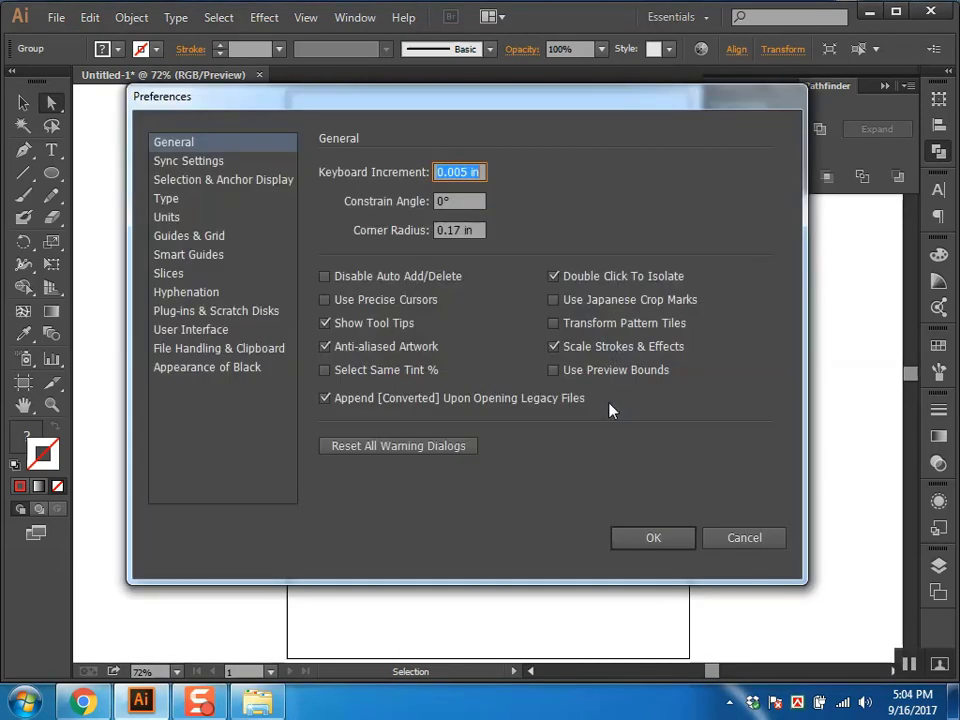
type("4")
key("Return")
key("a")
key("Right")
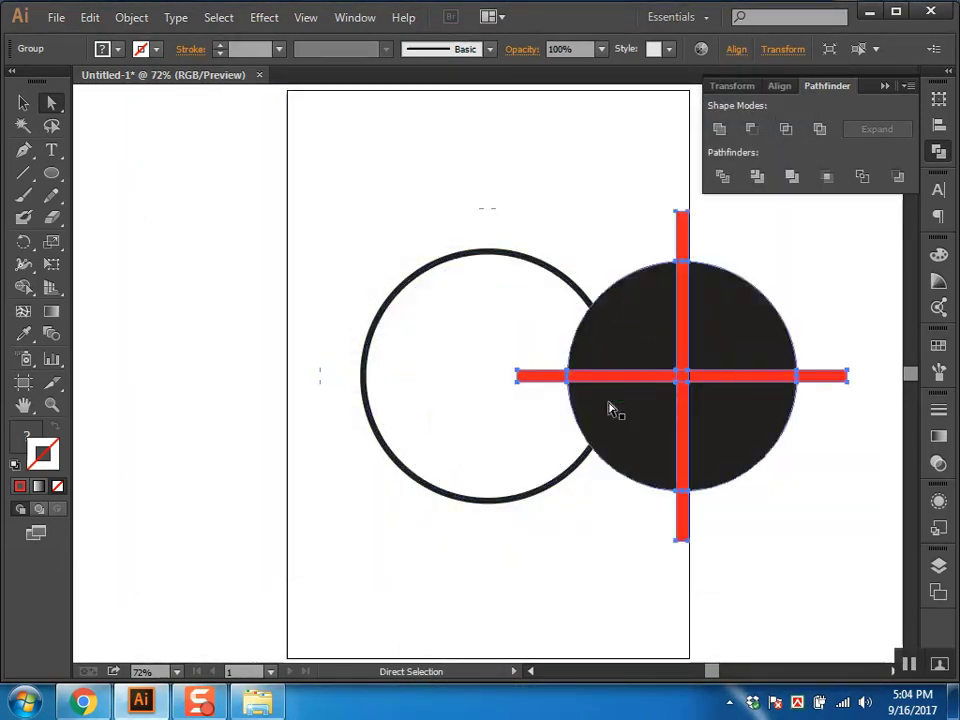
key("Right")
left_click_drag(621, 364, 585, 456)
Step: Nudge each of the four black quarters left into the outline ring
left_click(611, 516)
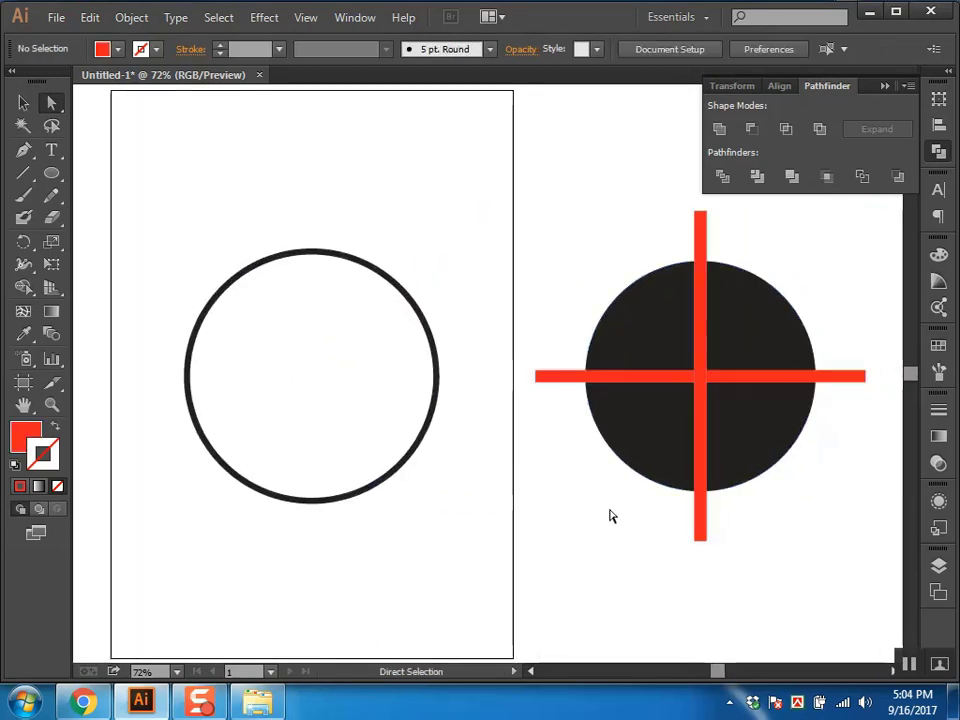
left_click(655, 330)
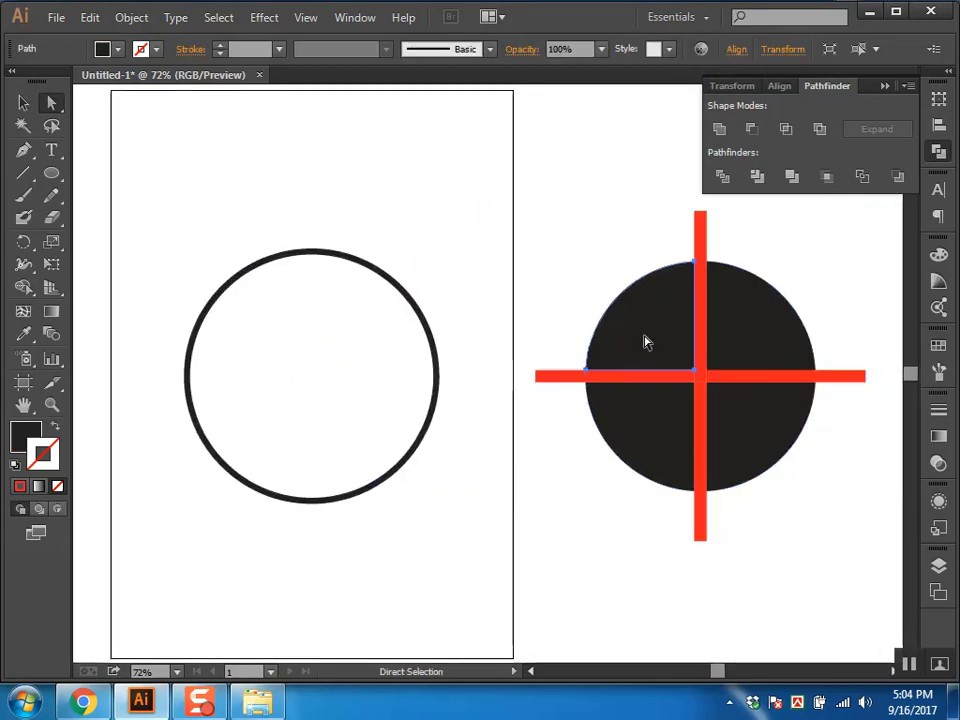
key("Left")
key("Left")
left_click(565, 416)
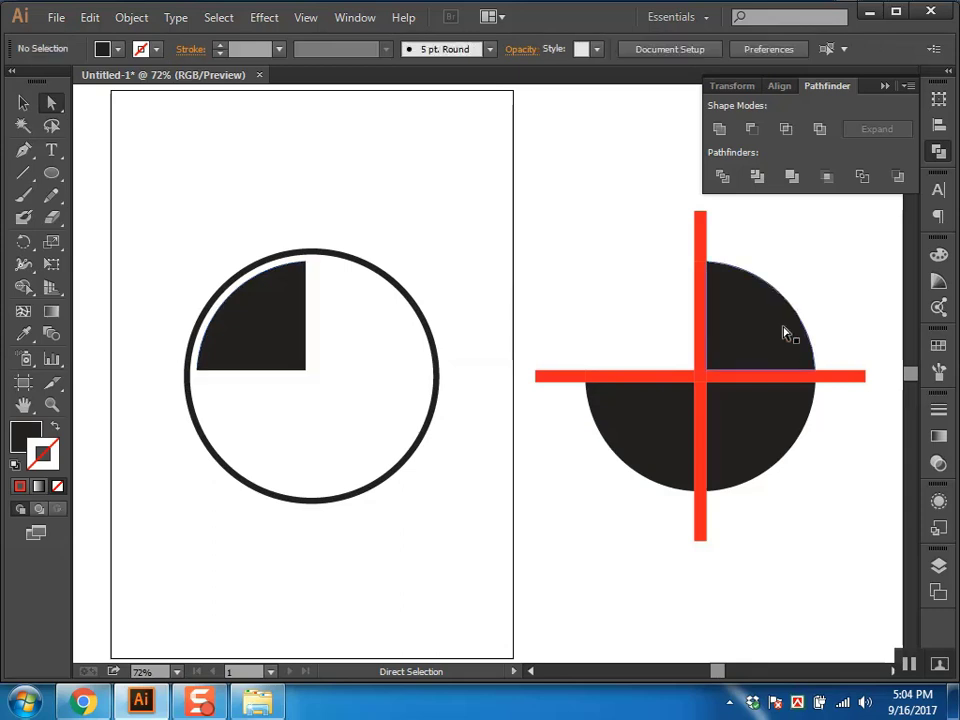
left_click(779, 329)
key("Left")
key("Left")
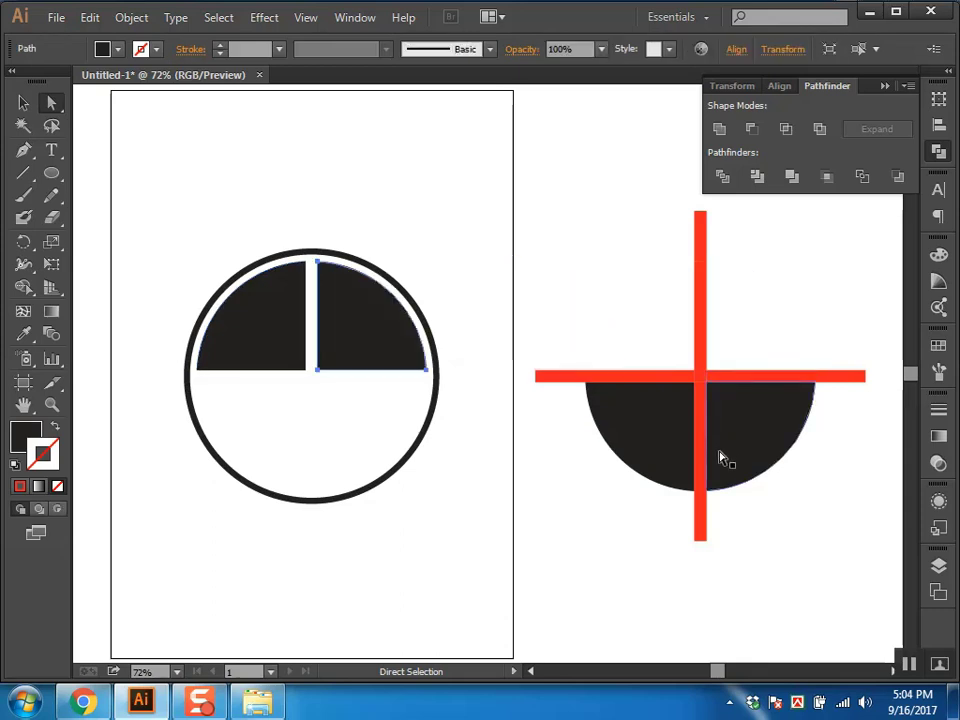
left_click(669, 447)
key("Left")
key("Left")
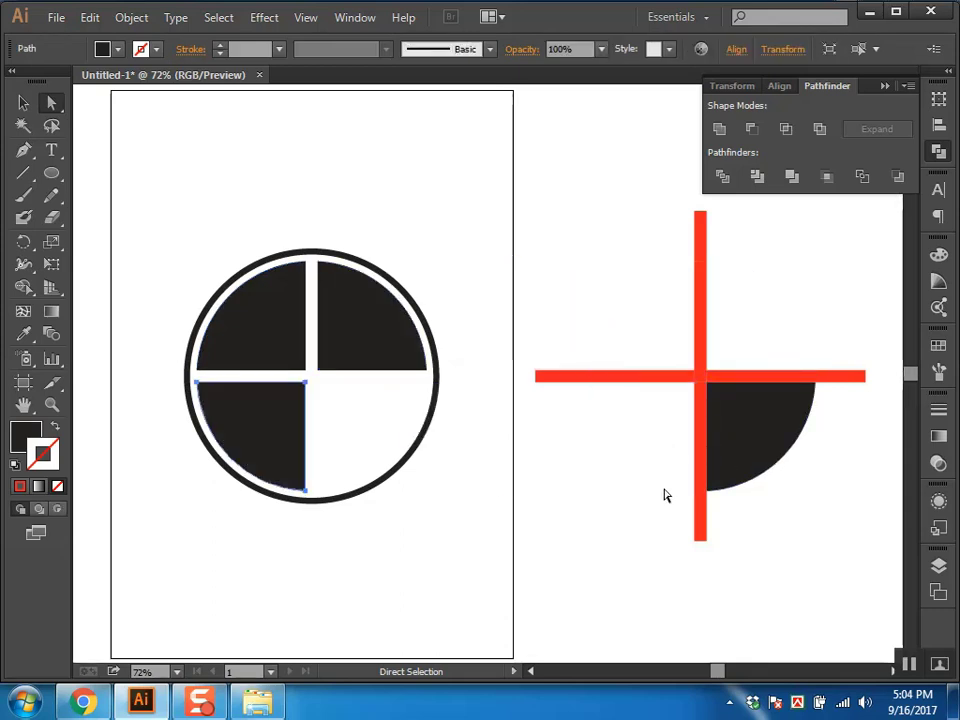
left_click(783, 425)
key("Left")
key("Left")
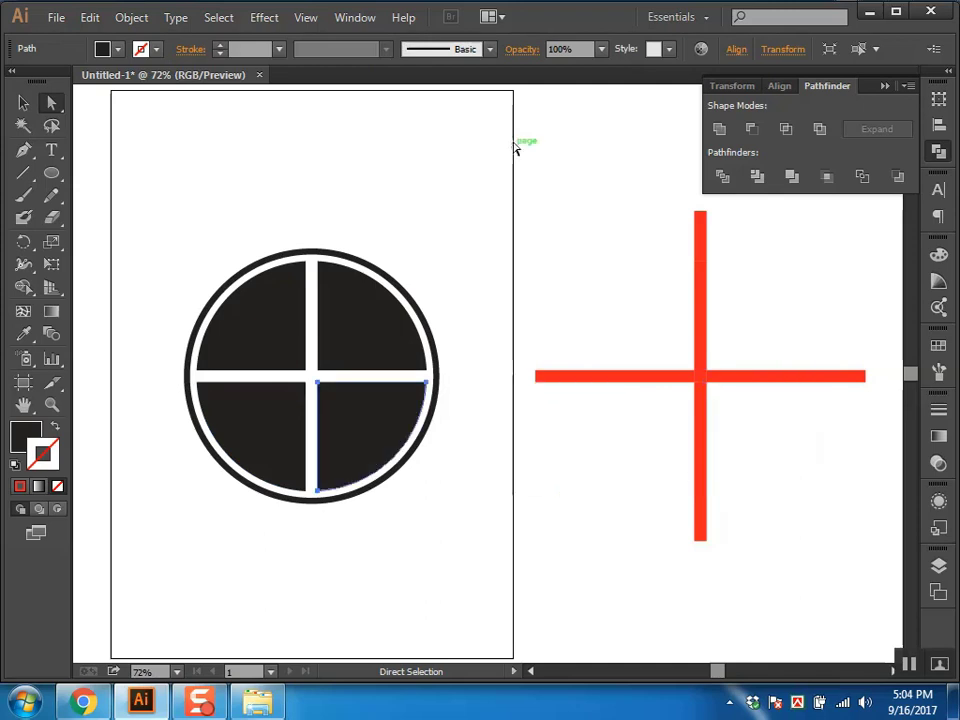
Step: Delete the red cross, fit the artboard, and close the document to raise the save prompt
left_click_drag(508, 166, 851, 600)
left_click(739, 407)
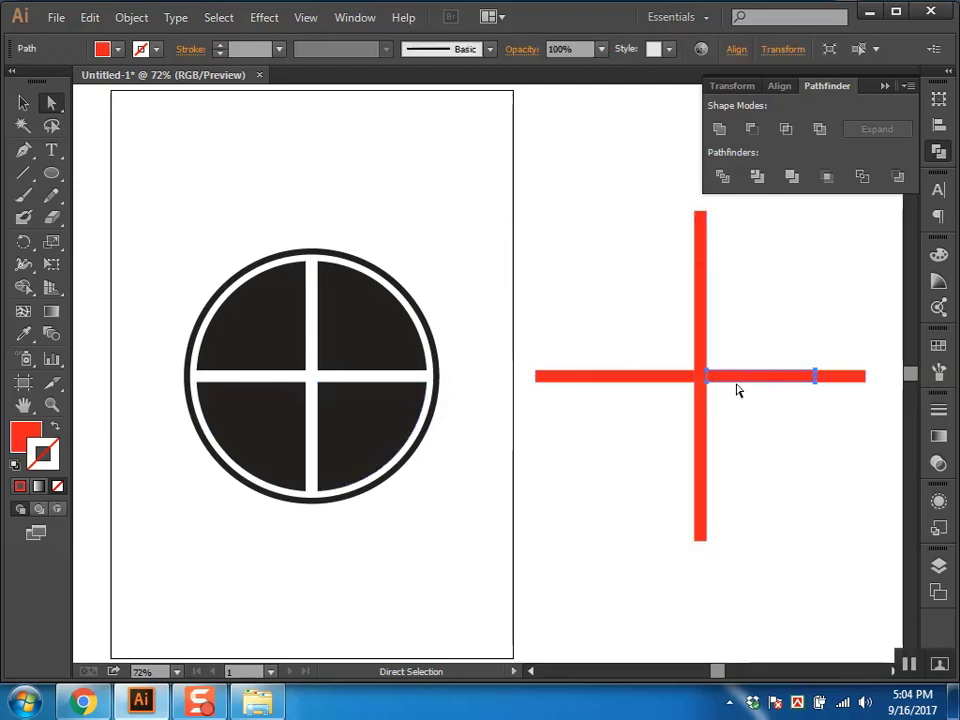
left_click(711, 413)
left_click_drag(519, 171, 922, 626)
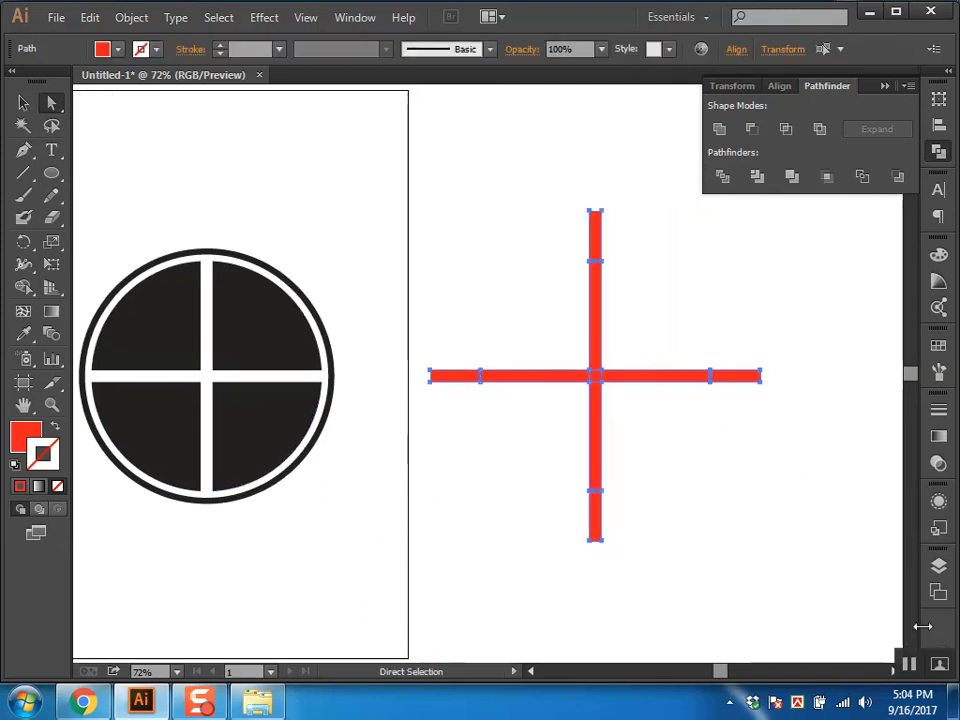
key("Delete")
key("ctrl+0")
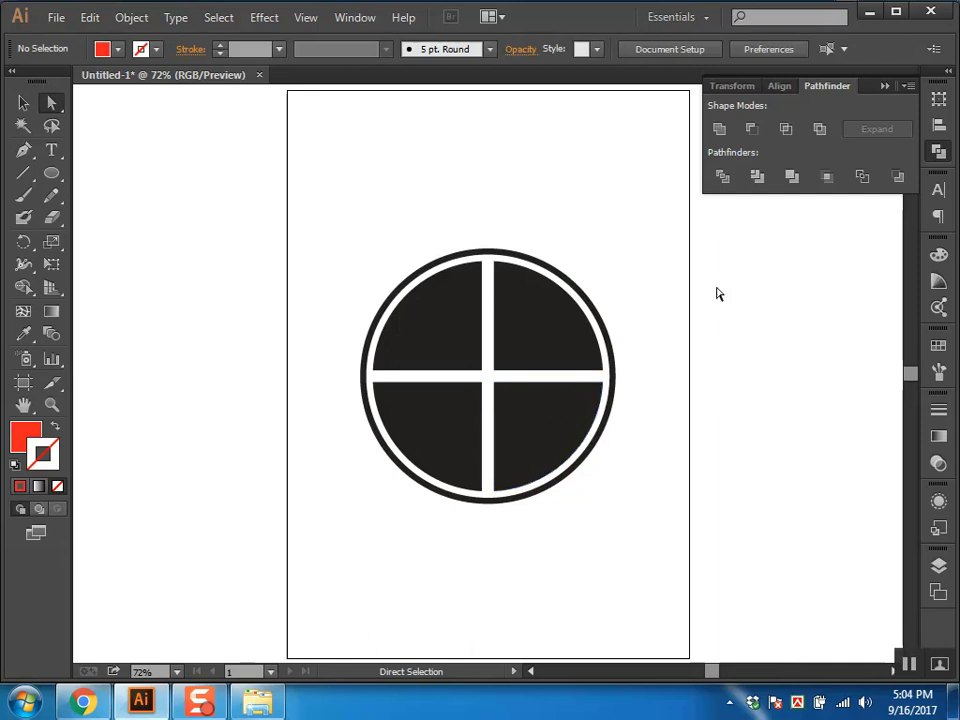
key("ctrl+w")
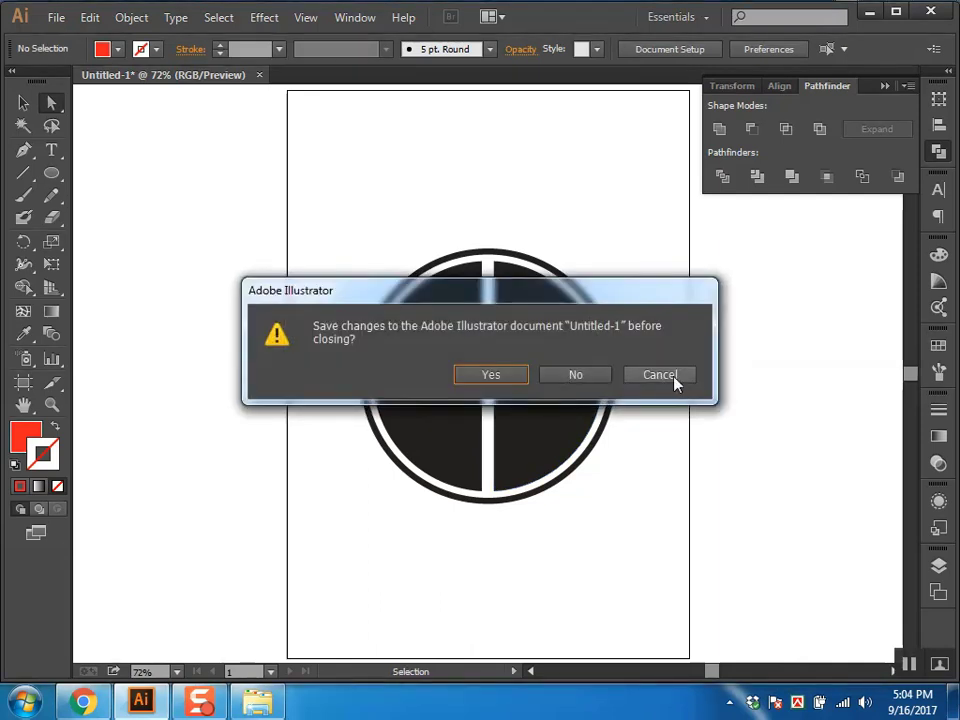
Step: Keep the document open and draw a vertical Pen line beside the artboard
left_click(675, 381)
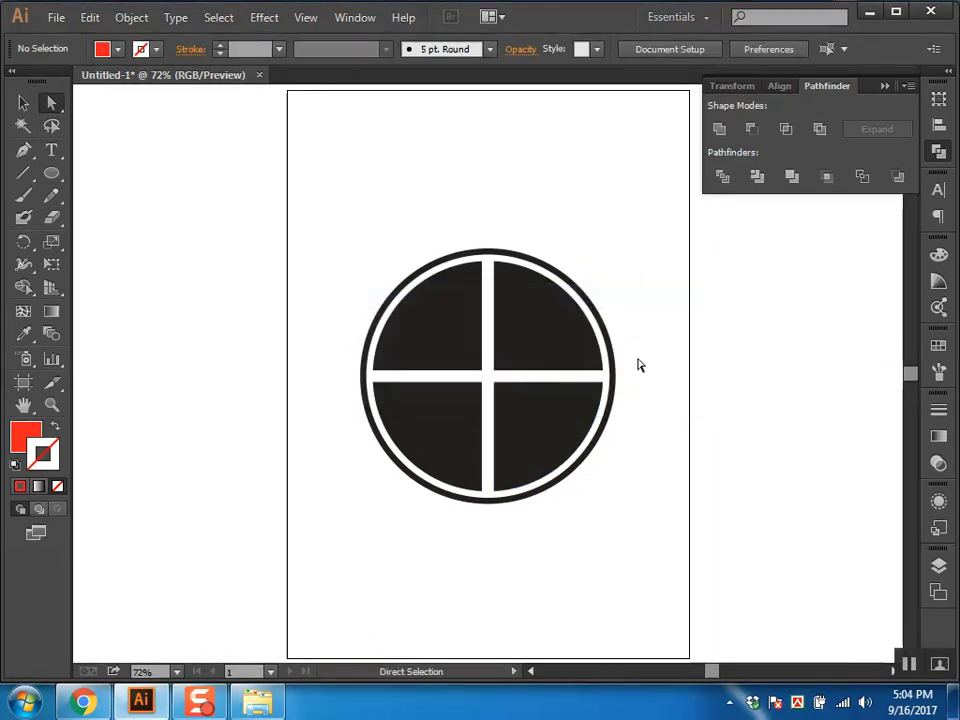
key("p")
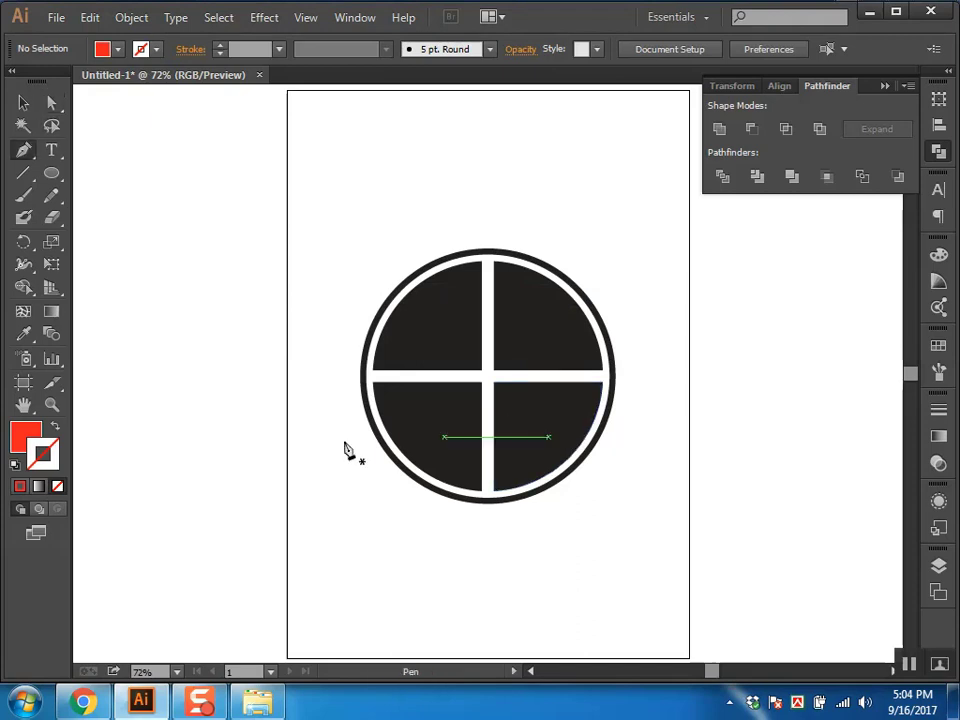
left_click(168, 465)
left_click(168, 235, "shift")
left_click(160, 360, "ctrl")
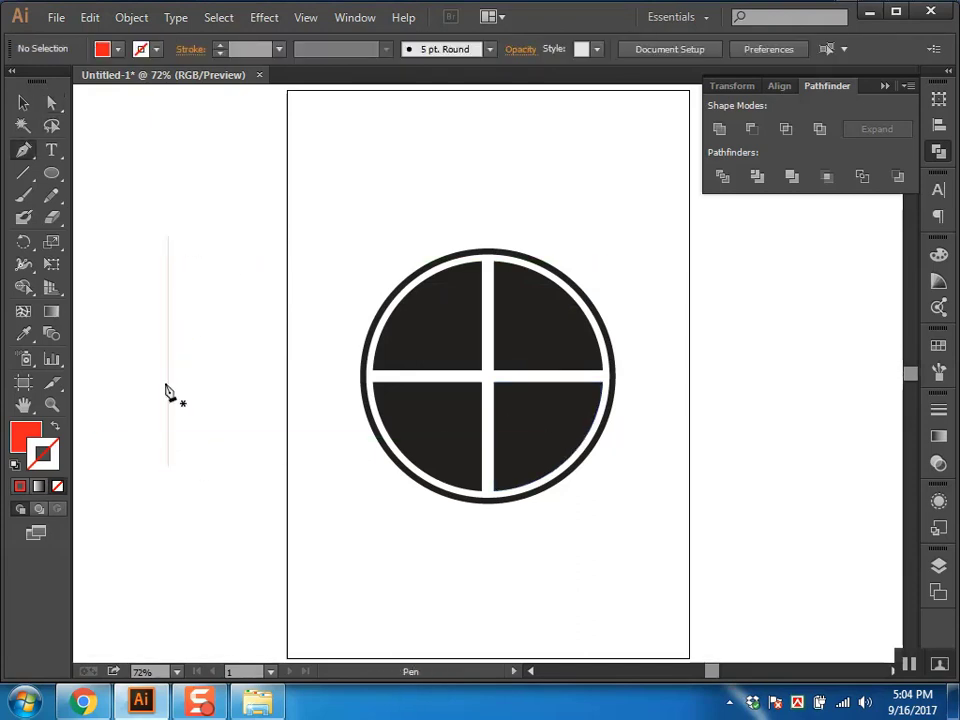
Step: Give the line a red stroke with no fill and a 7 pt stroke weight
left_click(166, 390, "ctrl")
left_click(52, 428)
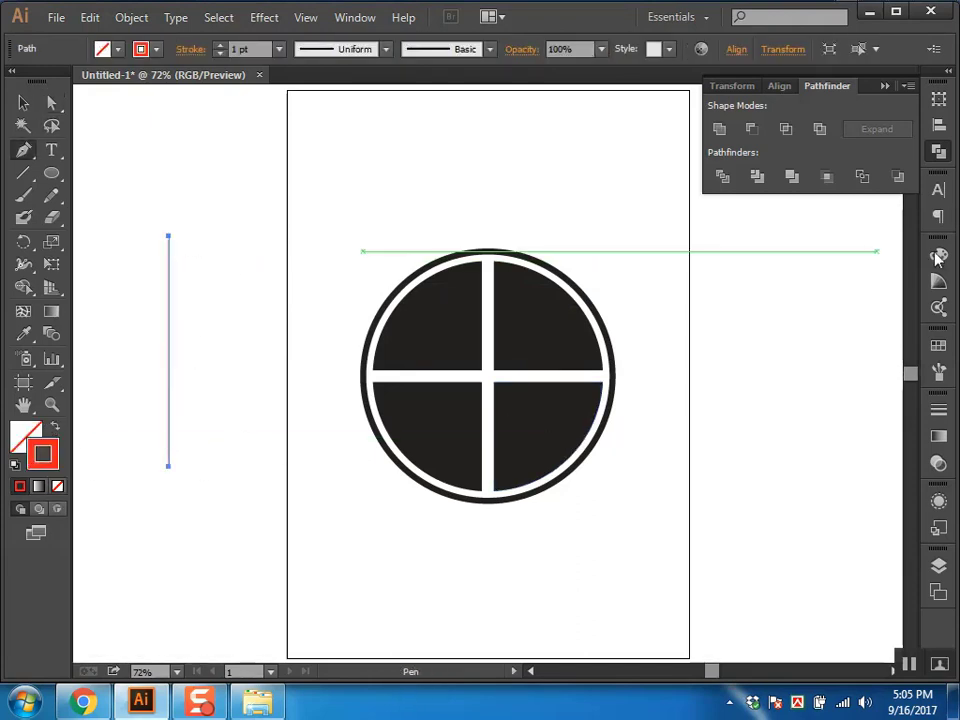
key("ctrl+F10")
left_click(773, 387)
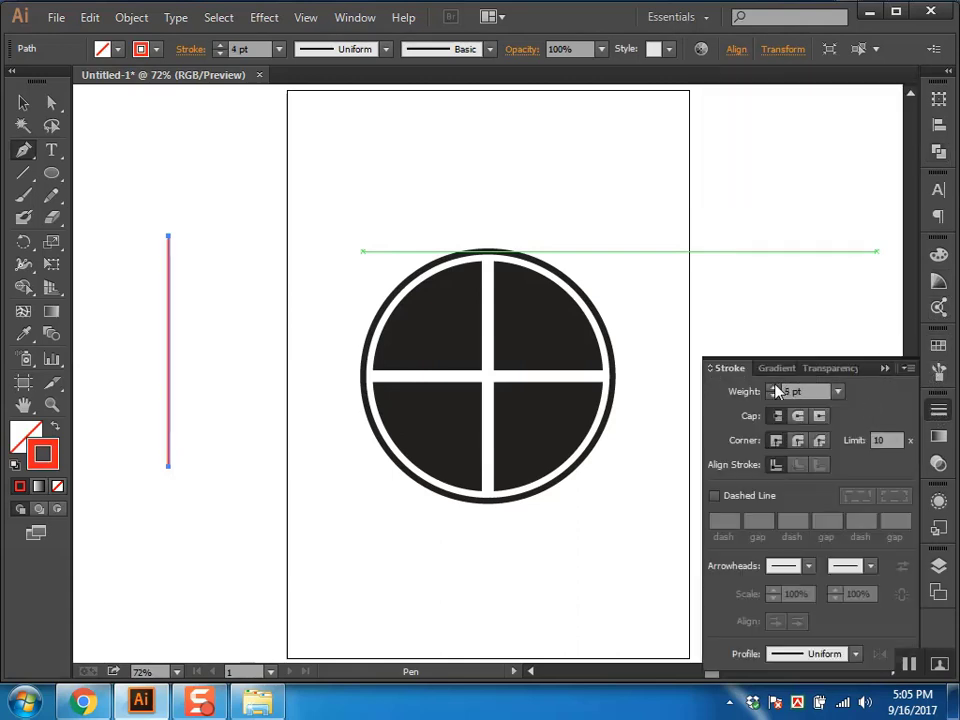
left_click_drag(311, 422, 471, 422)
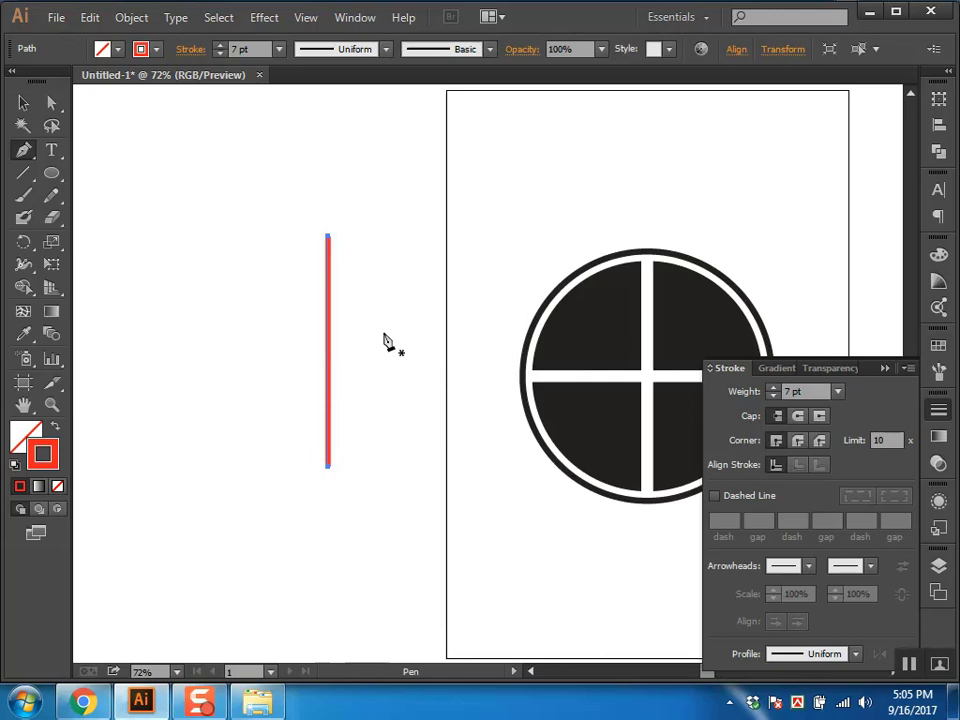
key("r")
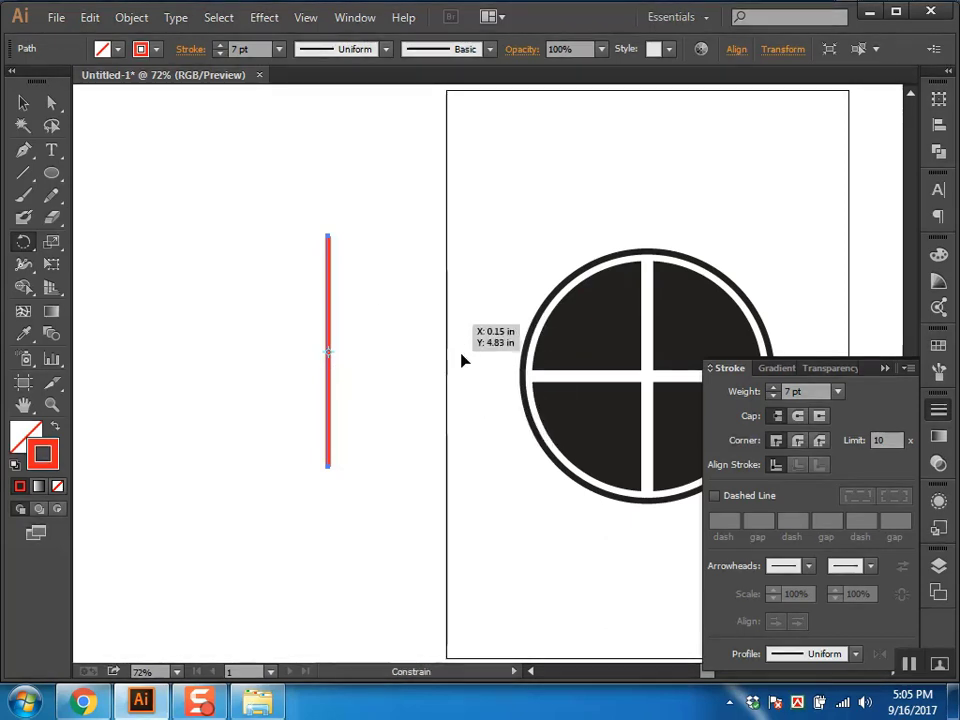
Step: Rotate a horizontal copy of the red line to form a cross
left_click_drag(461, 360, 479, 453)
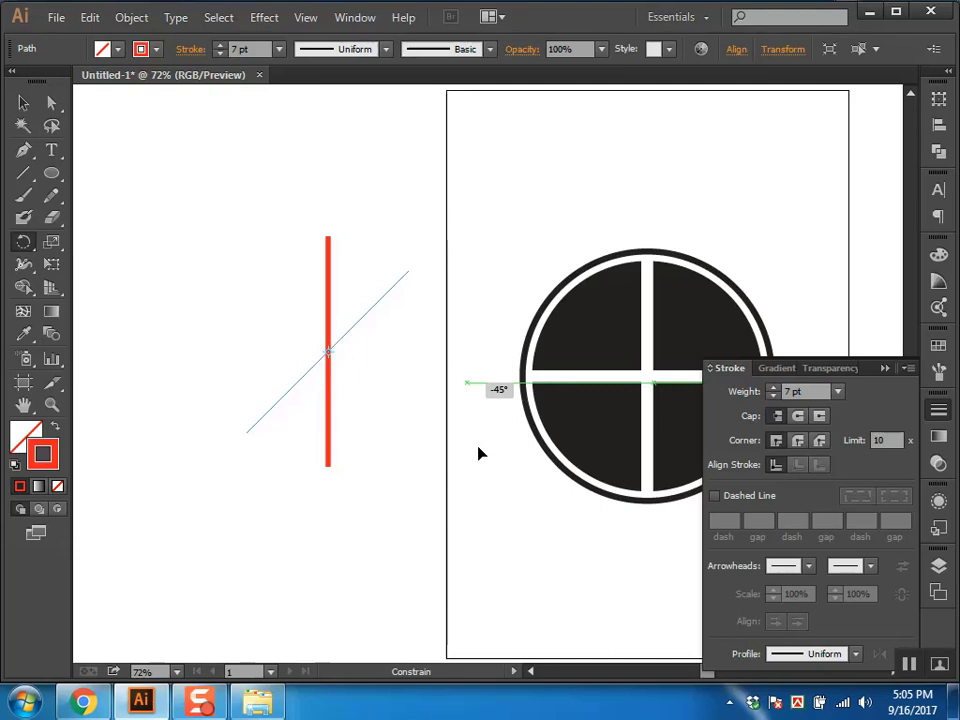
left_click_drag(479, 453, 473, 607)
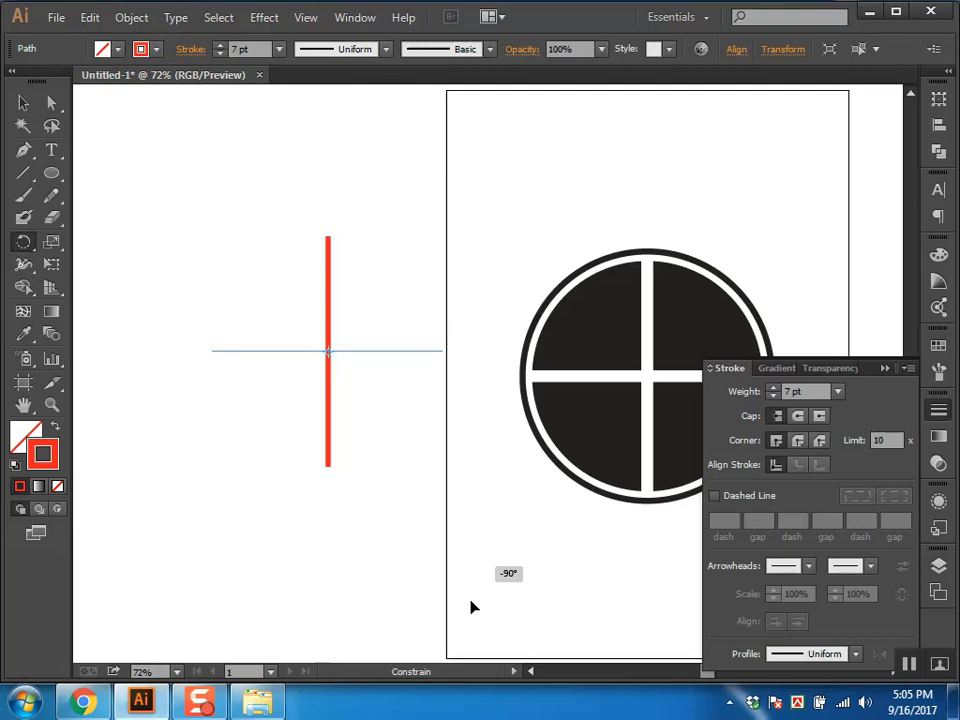
left_click_drag(473, 607, 471, 593)
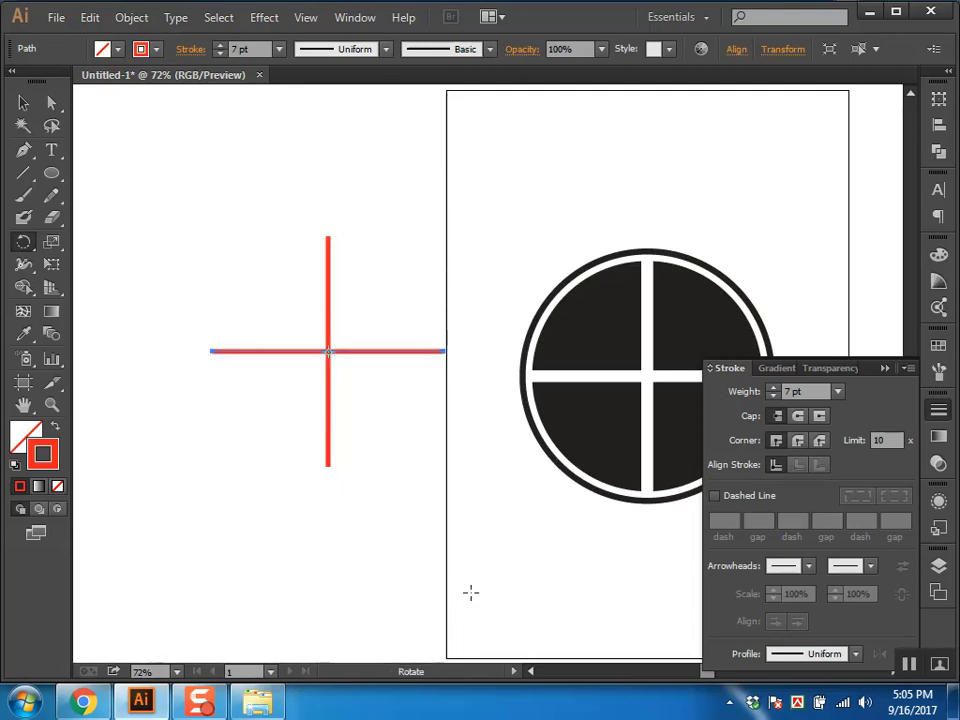
key("ctrl")
left_click(328, 390, "ctrl+shift")
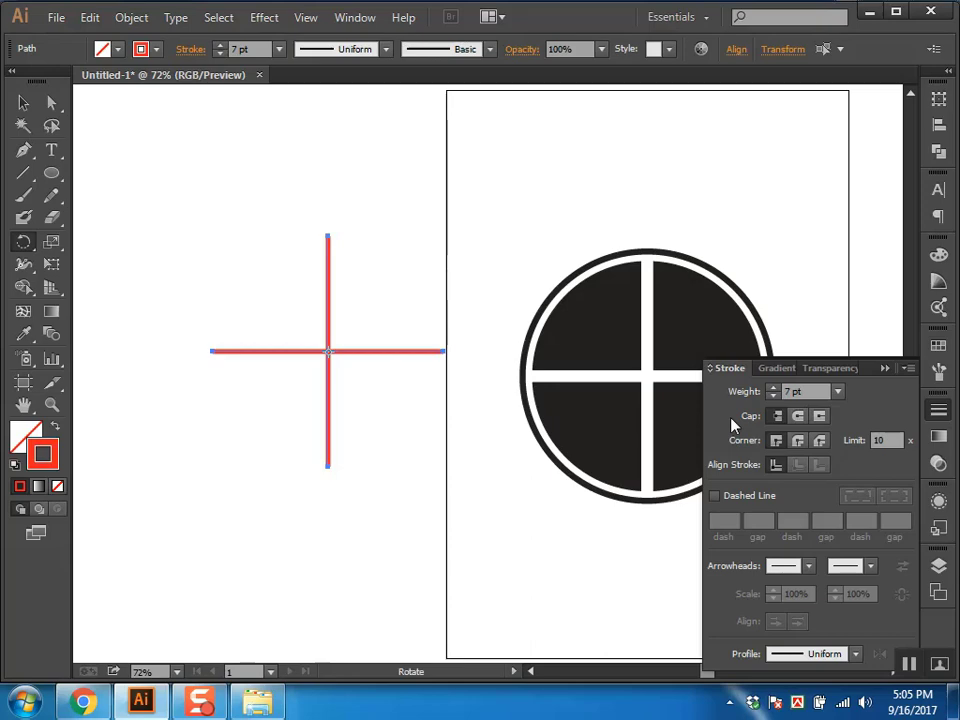
Step: Select all artwork on the artboard and delete it
key("ctrl+a")
key("Delete")
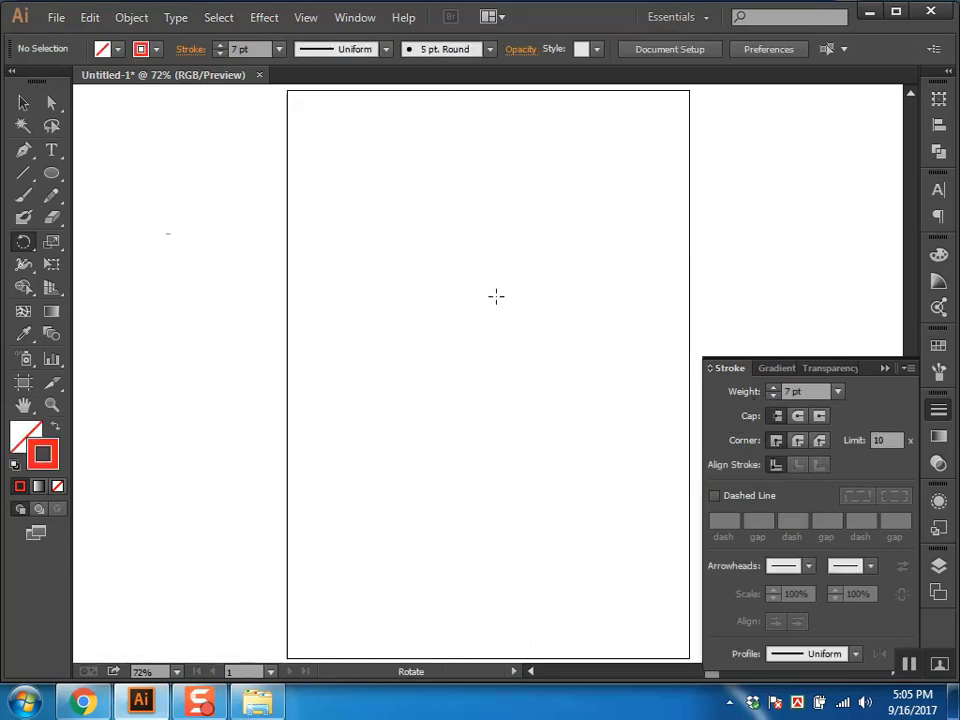
key("a")
Step: Glance at the Facebook group in Chrome, then open Obetz.ai from File Explorer
left_click(83, 702)
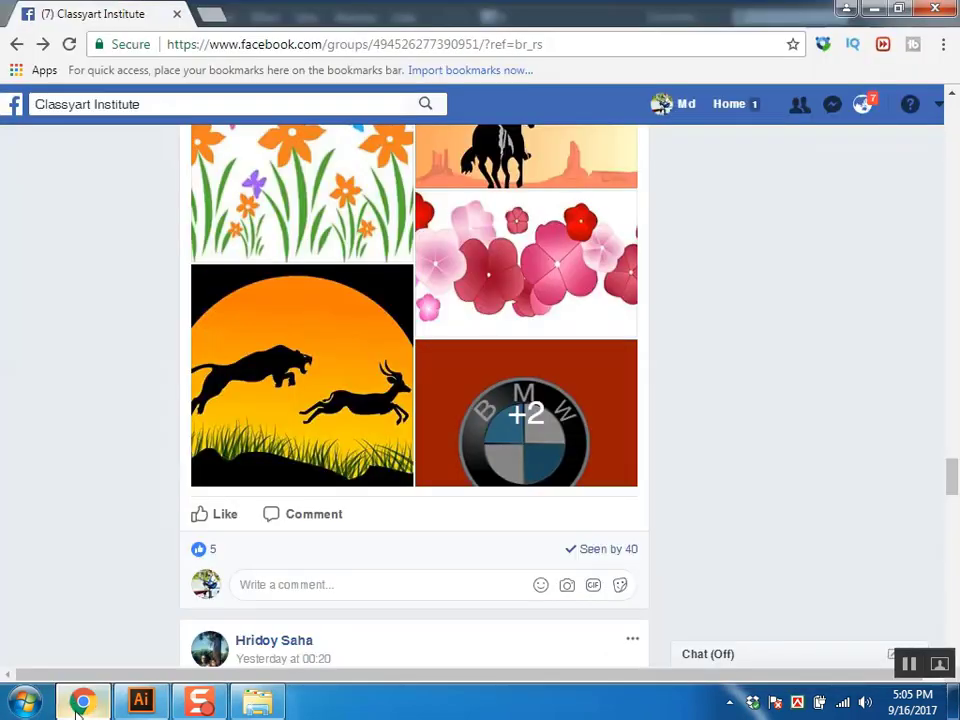
scroll(680, 384, "down", 5)
scroll(660, 418, "down", 5)
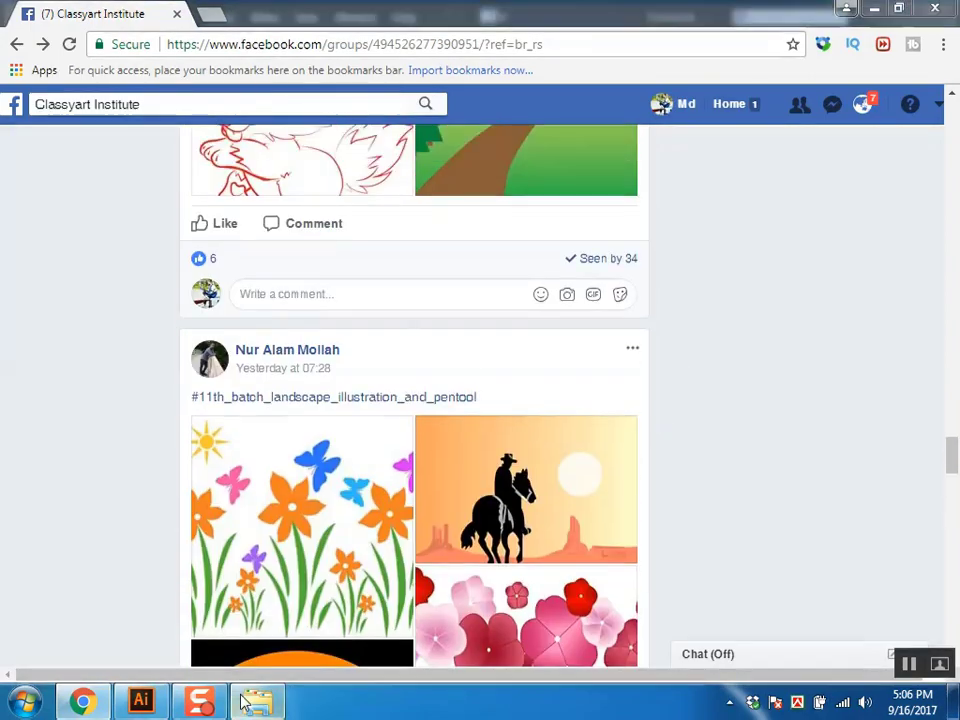
left_click(257, 700)
left_click(686, 175)
double_click(686, 175)
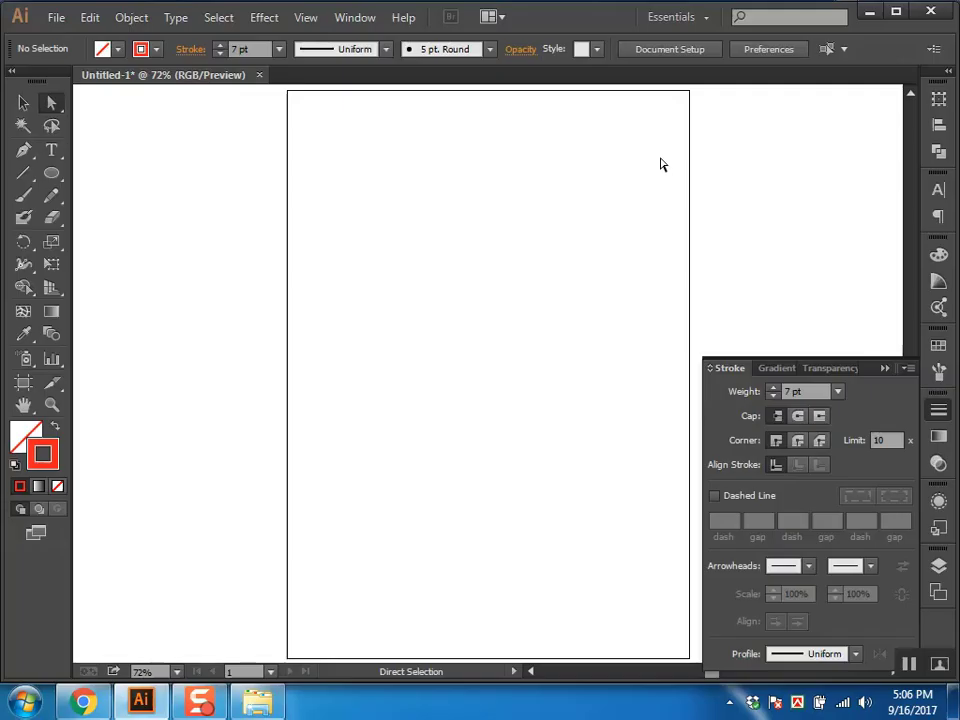
left_click(575, 375)
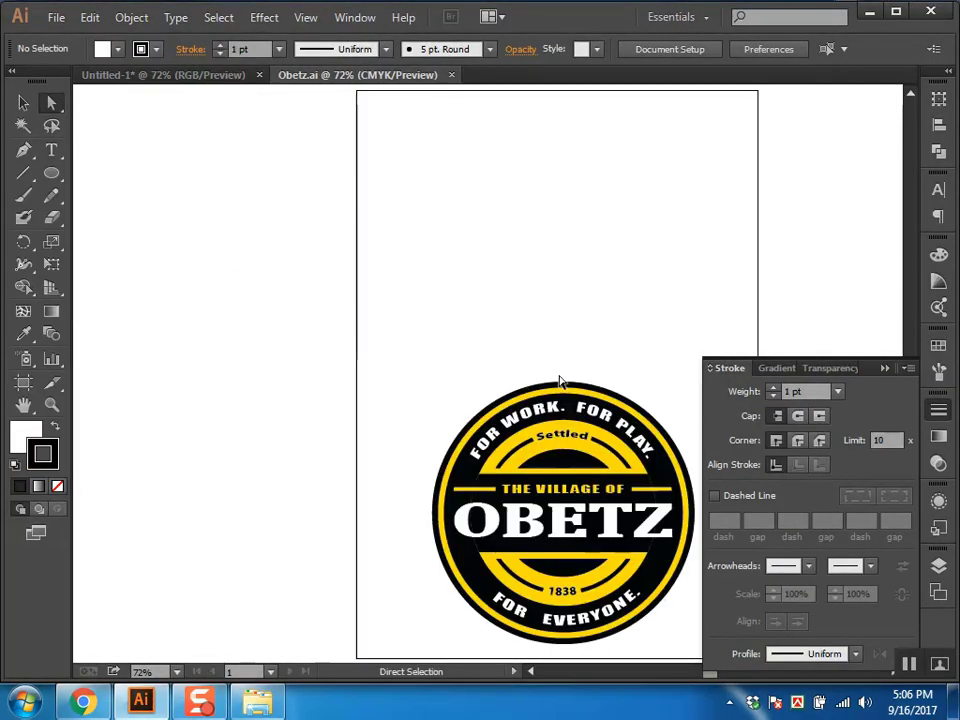
key("v")
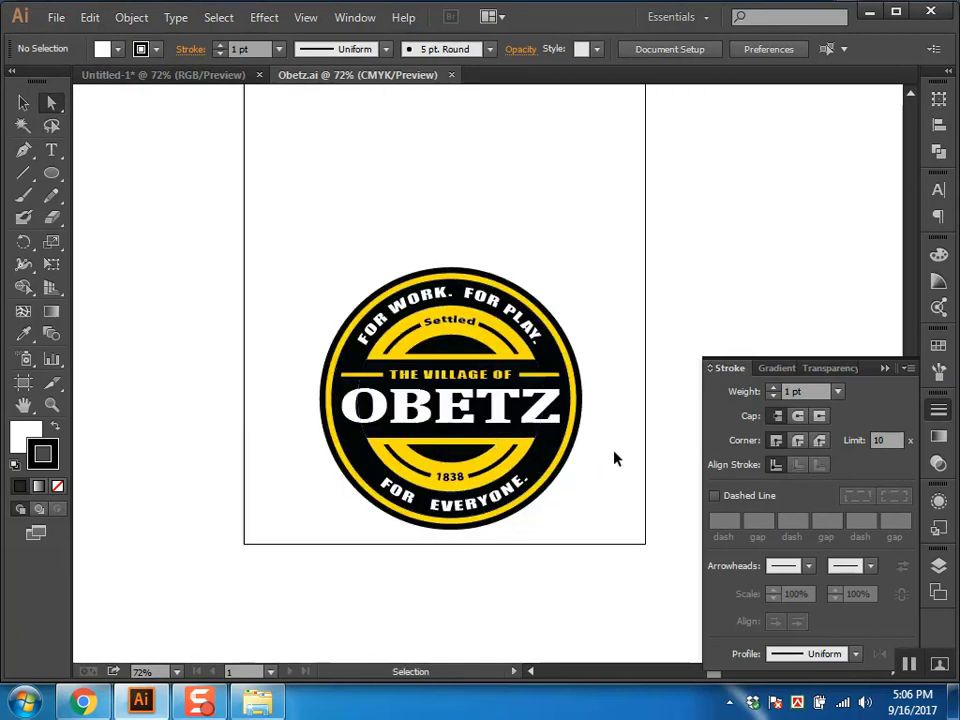
key("ctrl+plus")
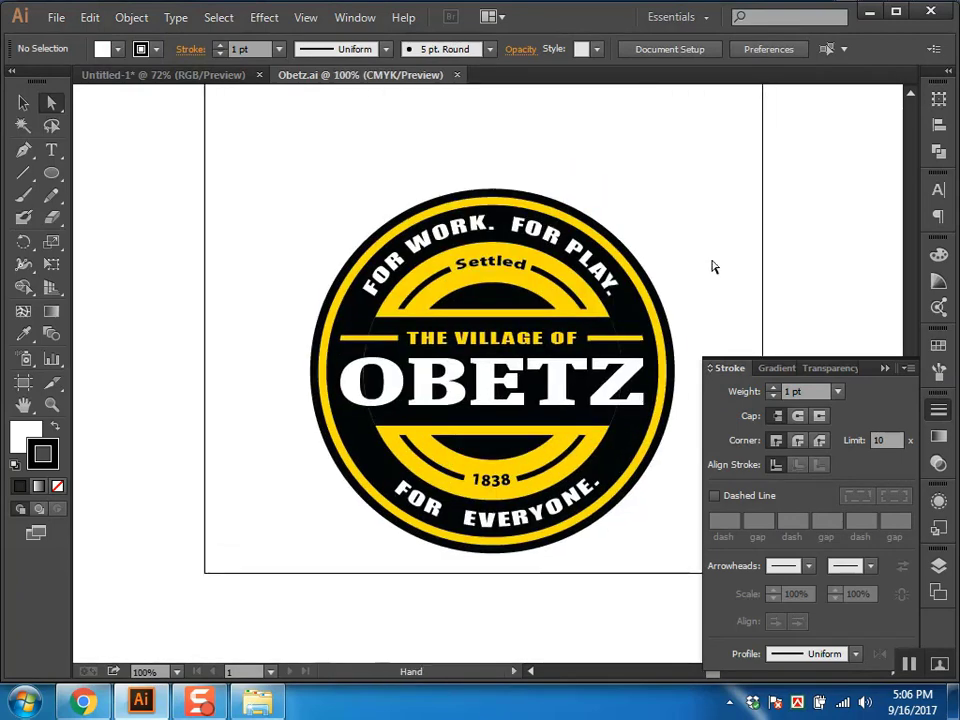
key("ctrl+w")
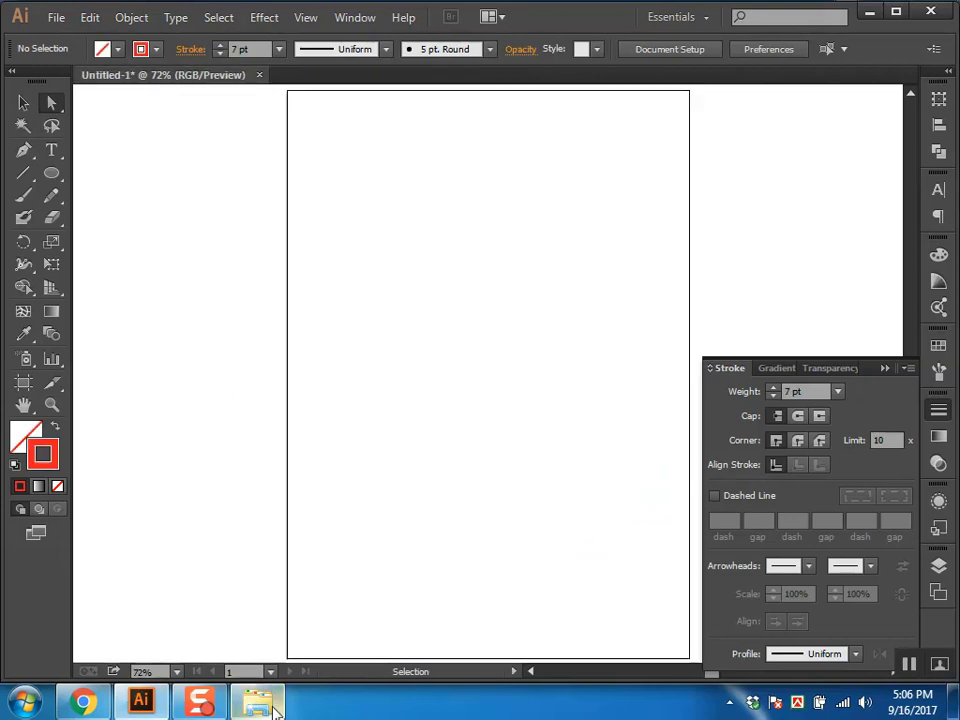
key("ctrl+o")
left_click(793, 175)
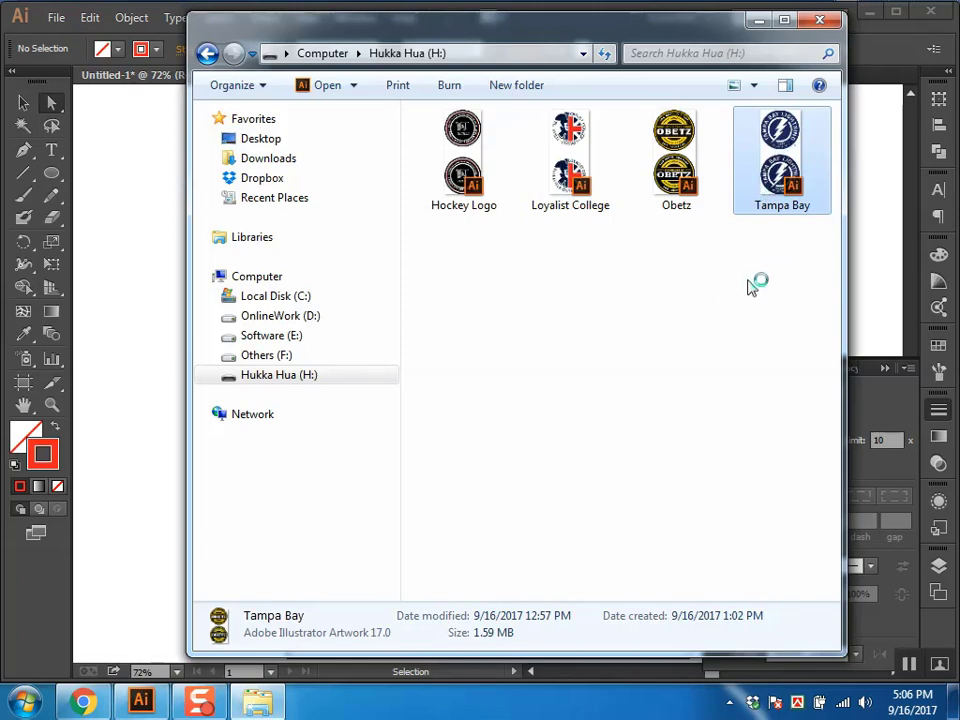
Step: Bring File Explorer back and select the Tampa Bay file on Hukka Hua (H:)
left_click(141, 703)
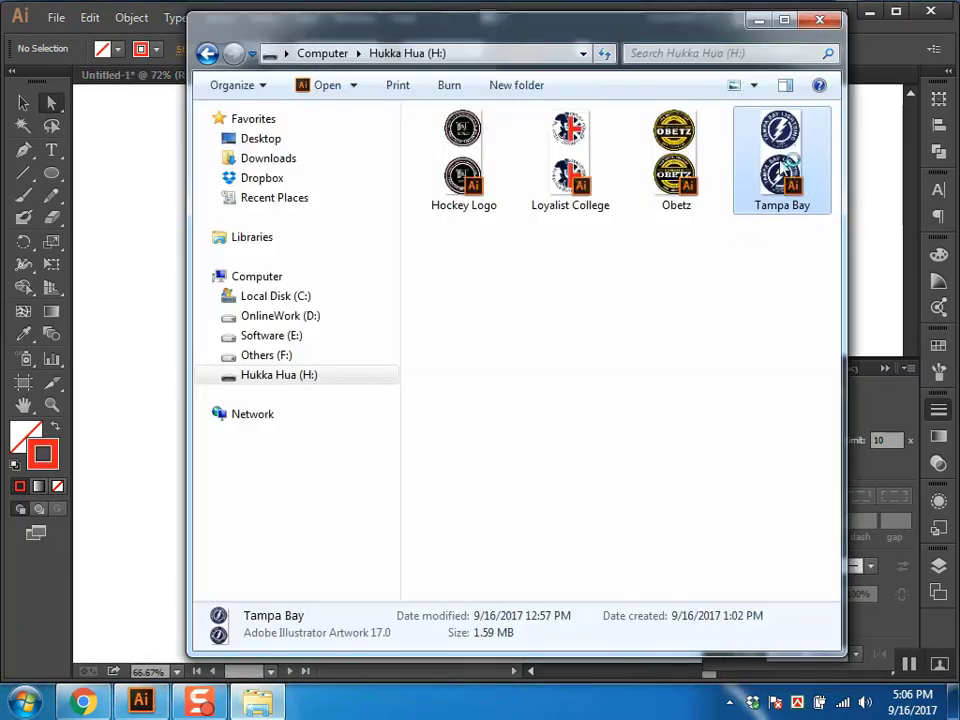
left_click(729, 296)
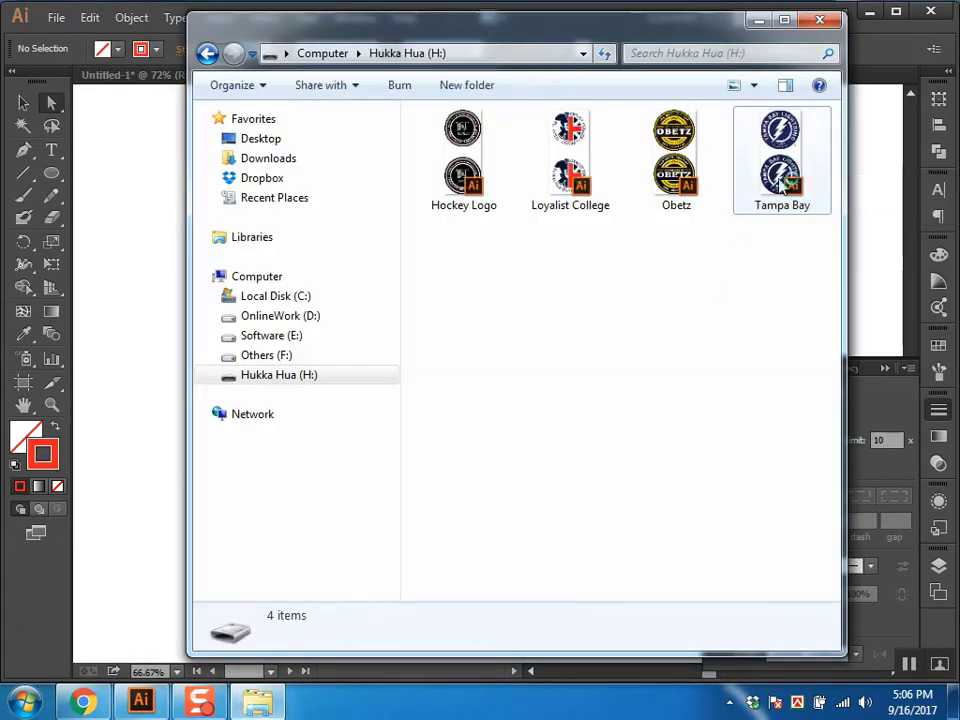
left_click(781, 181)
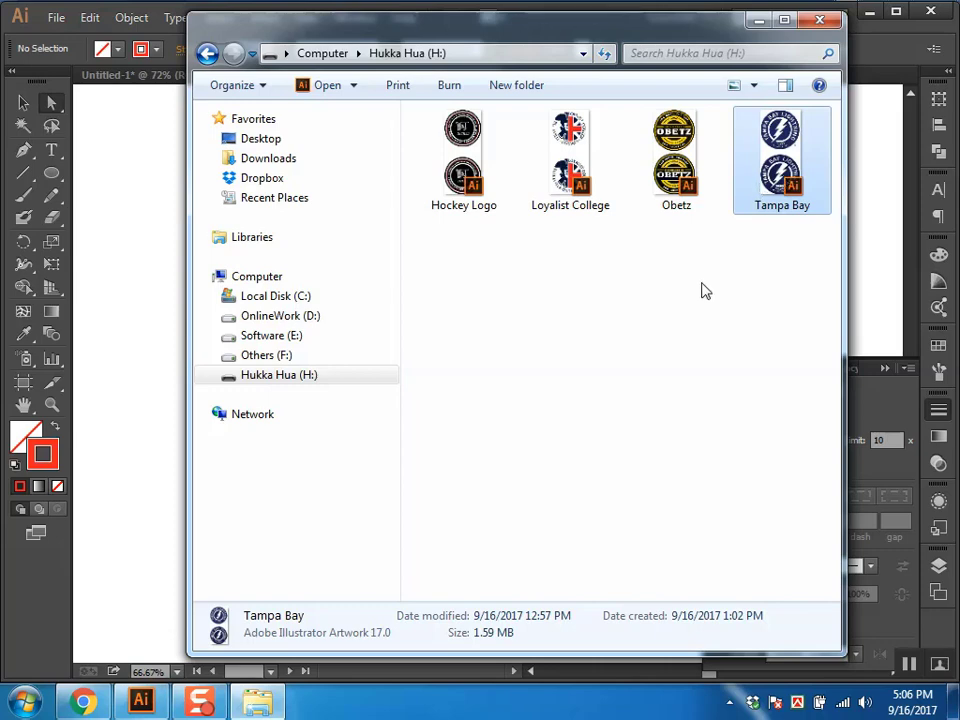
Step: Open Tampa Bay.ai, dismissing the missing linked image warnings
double_click(746, 214)
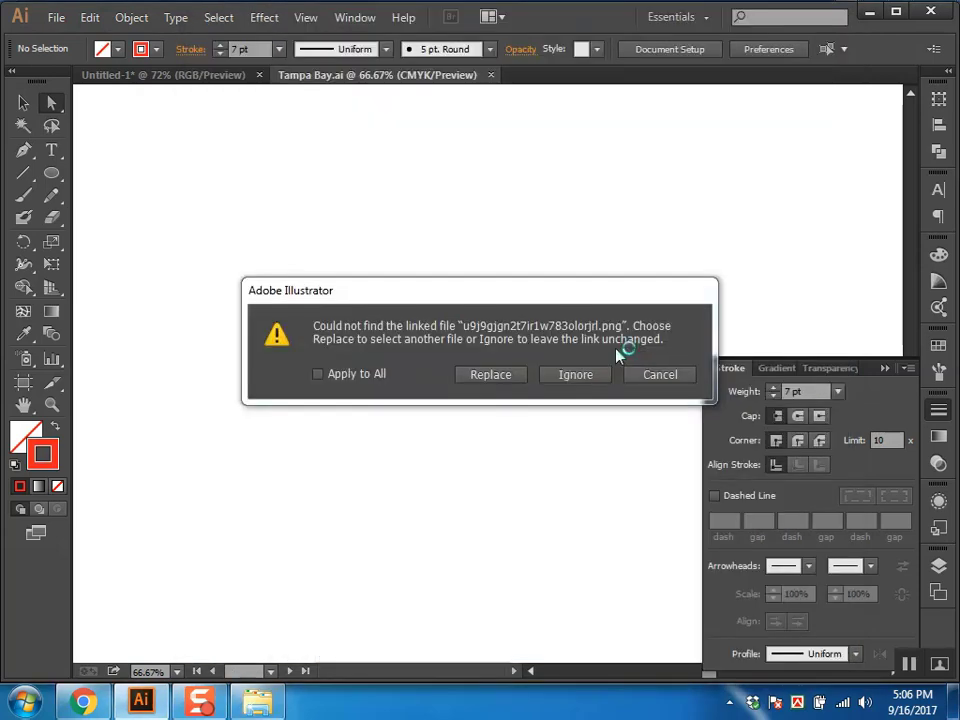
left_click(587, 377)
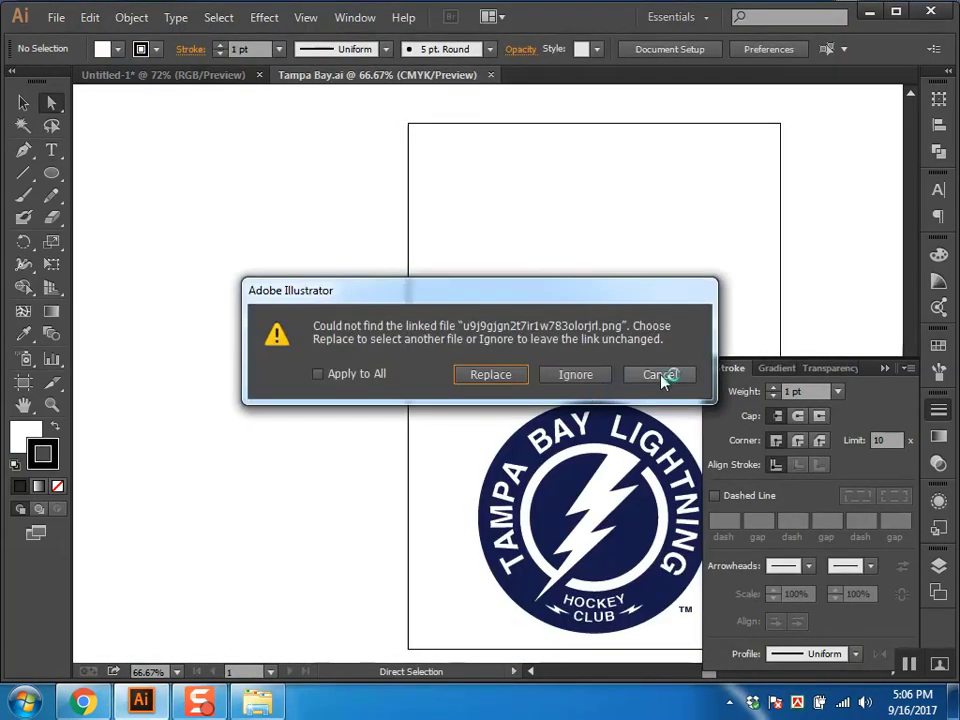
left_click(660, 375)
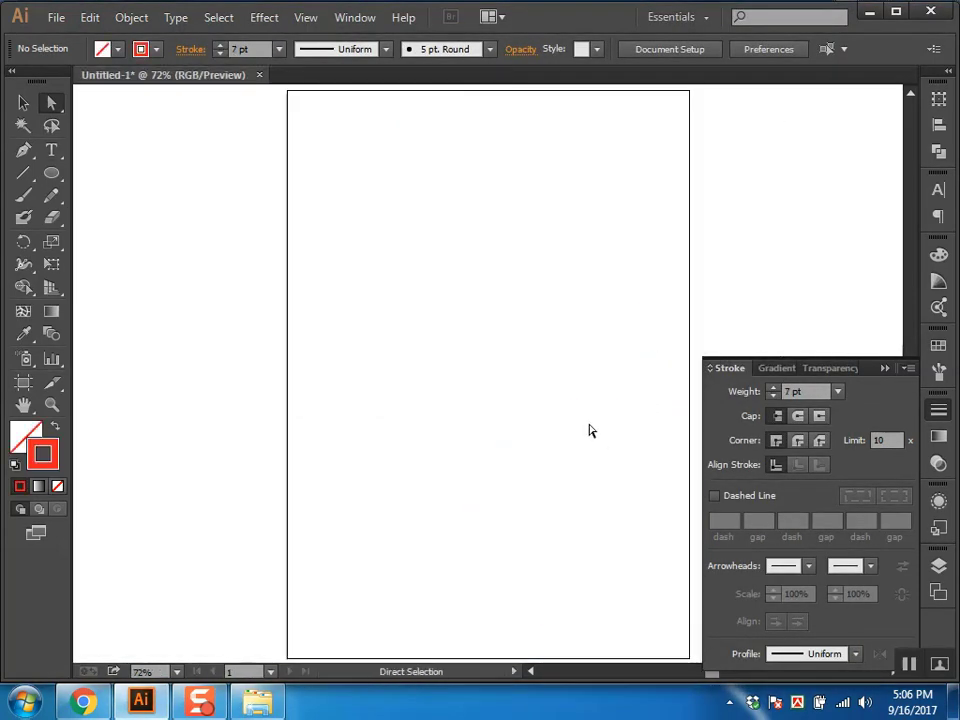
key("ctrl+o")
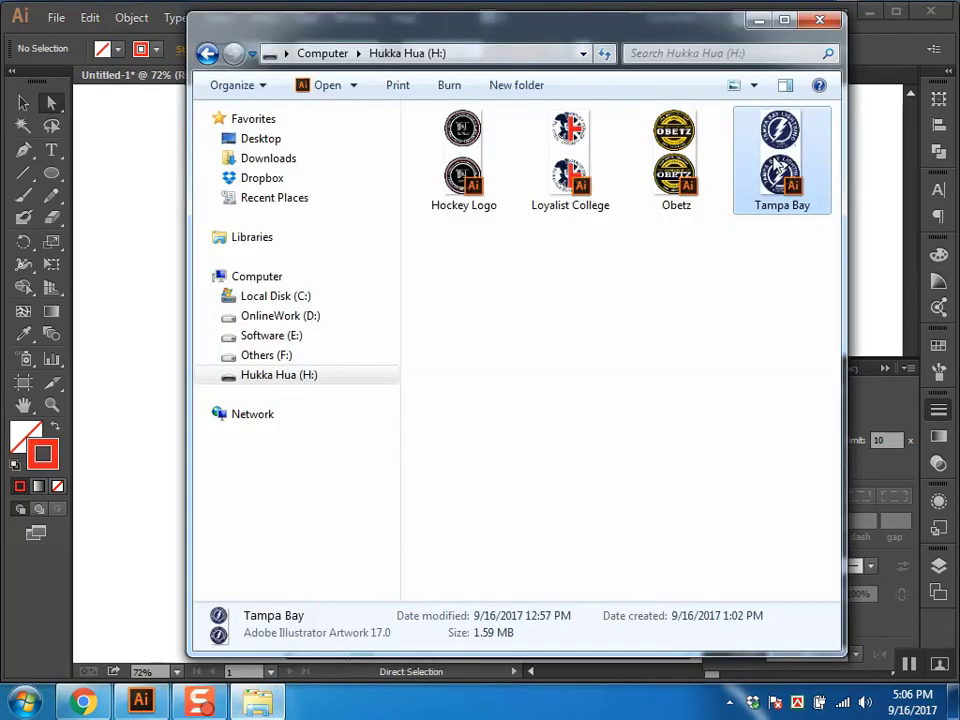
key("Escape")
left_click(572, 380)
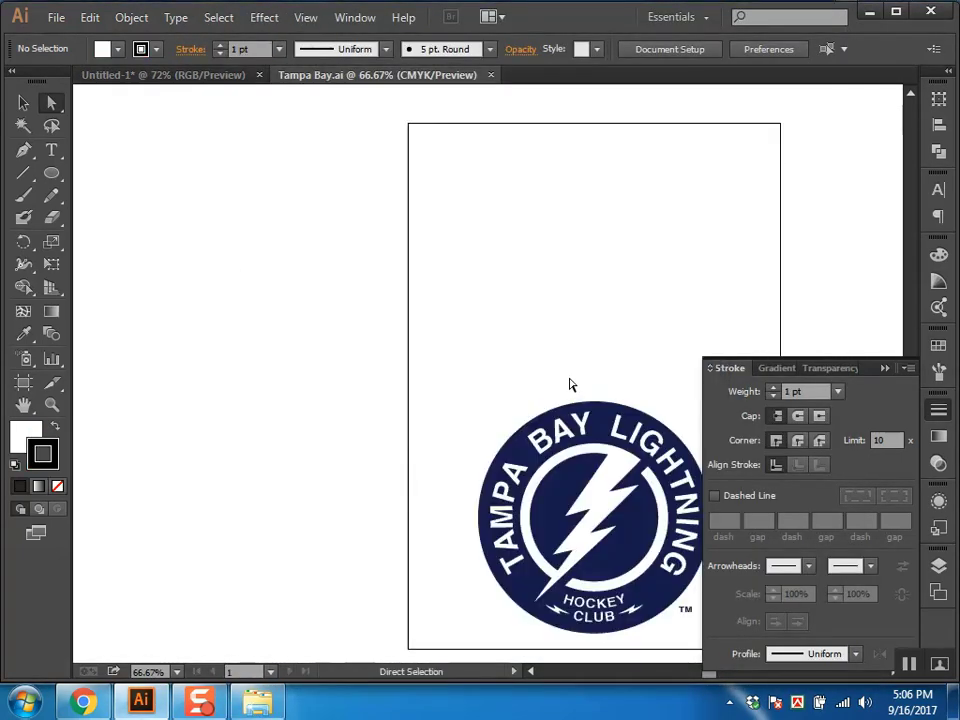
Step: Test-move the logo's inner circle and inner ring arc, undoing each move
left_click_drag(487, 428, 364, 291)
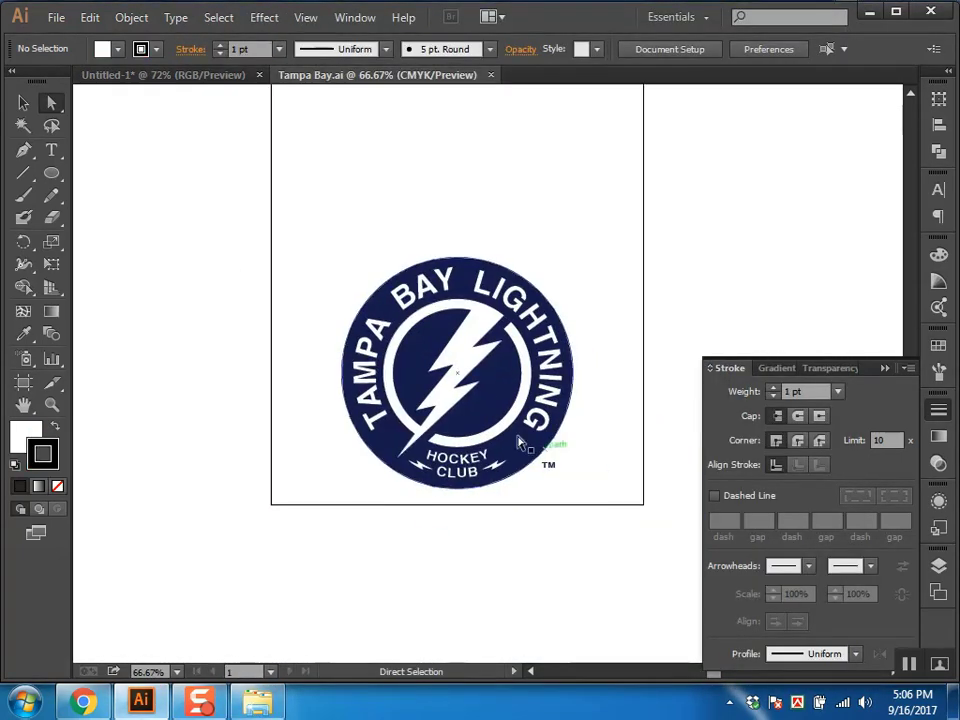
scroll(514, 454, "up", 2)
left_click_drag(463, 344, 453, 392)
left_click(381, 326)
left_click_drag(381, 326, 663, 326)
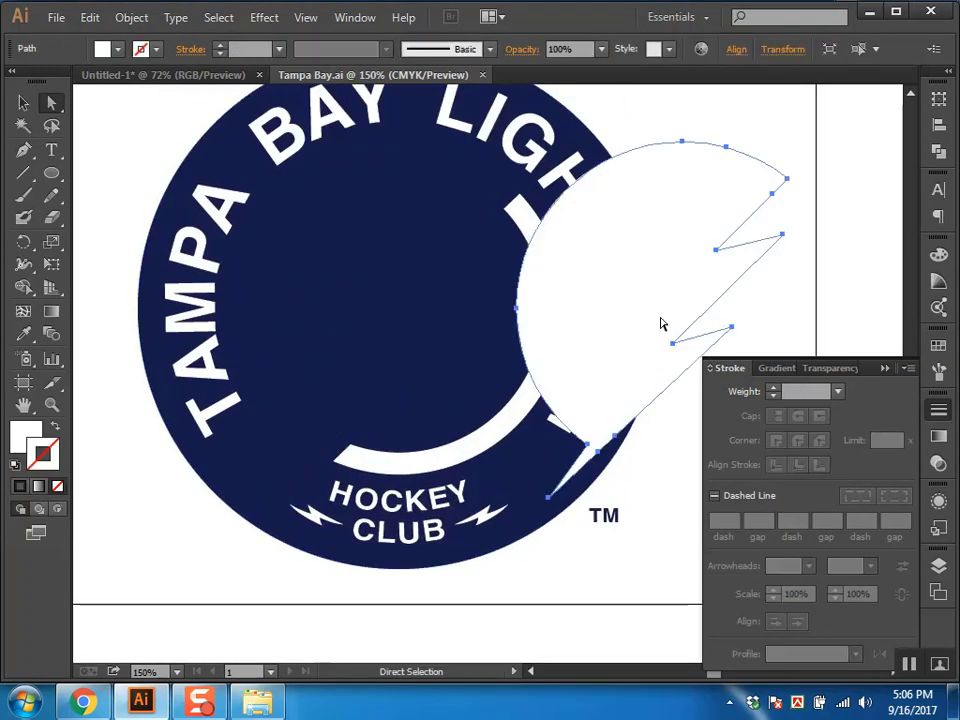
key("ctrl+z")
left_click(407, 459)
left_click_drag(405, 459, 589, 446)
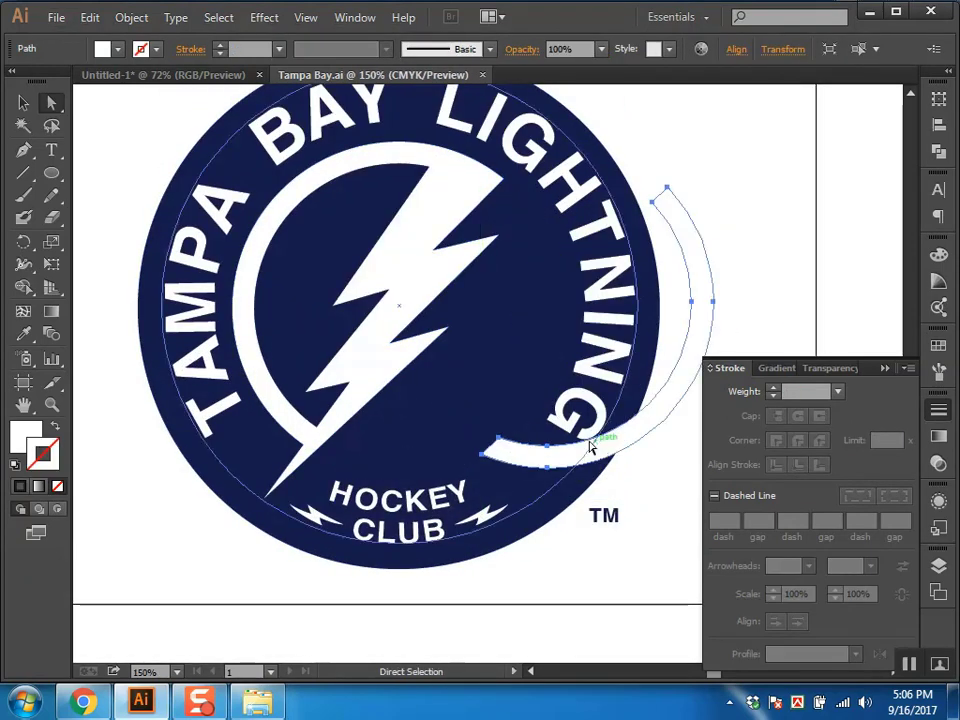
key("ctrl+z")
Step: Try moving the CLUB and circular text paths, then fit the artboard and close Tampa Bay.ai
left_click(396, 304, "alt")
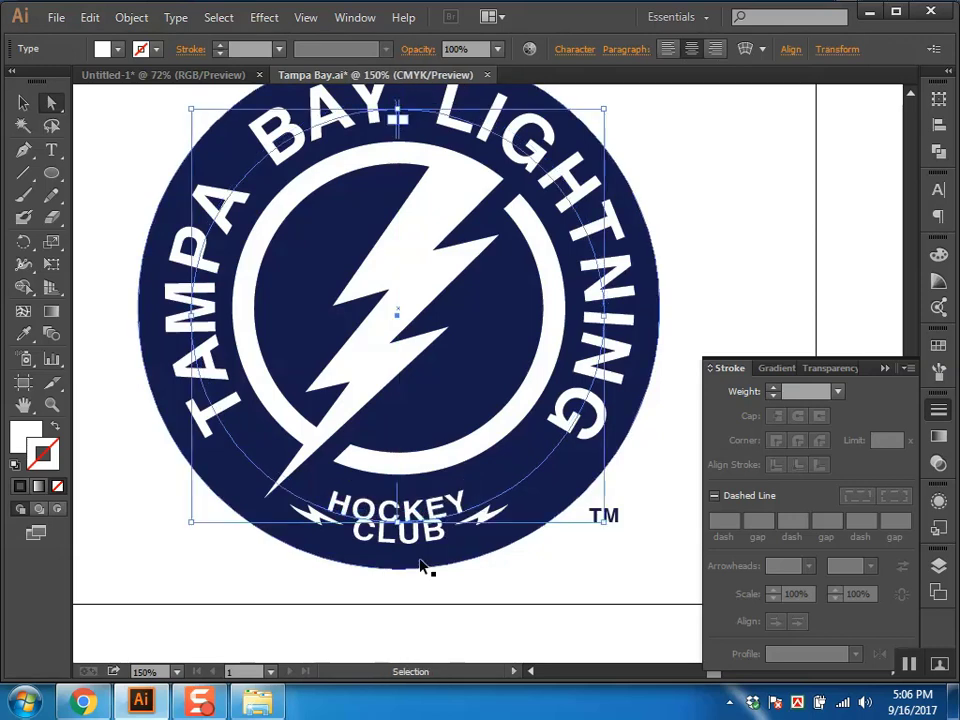
left_click(549, 599)
left_click_drag(422, 551, 344, 612)
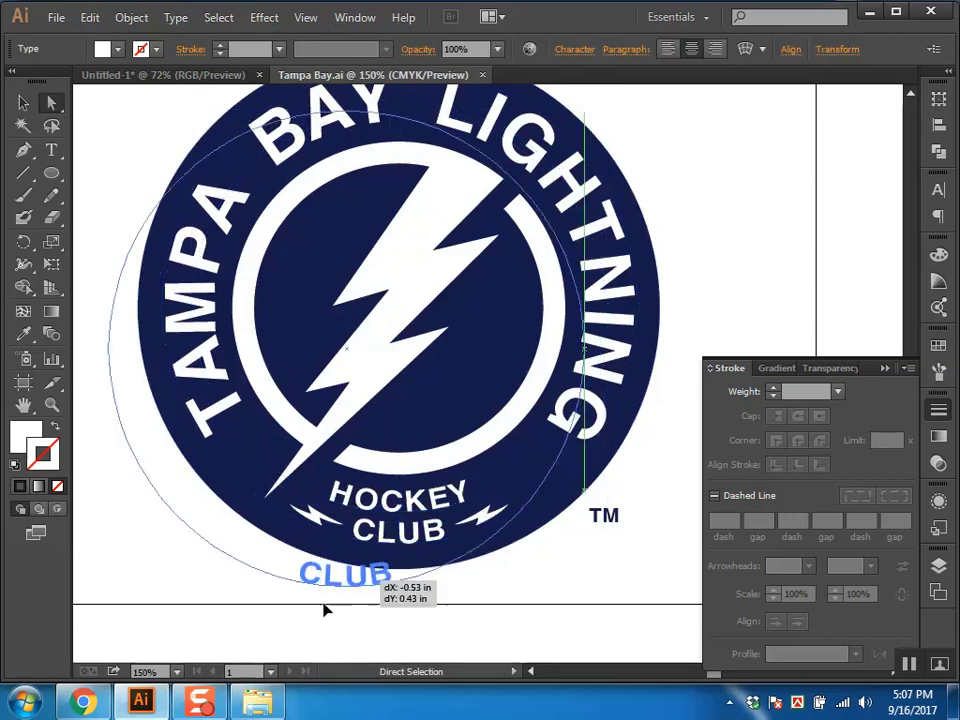
left_click(540, 588)
scroll(557, 552, "up", 2)
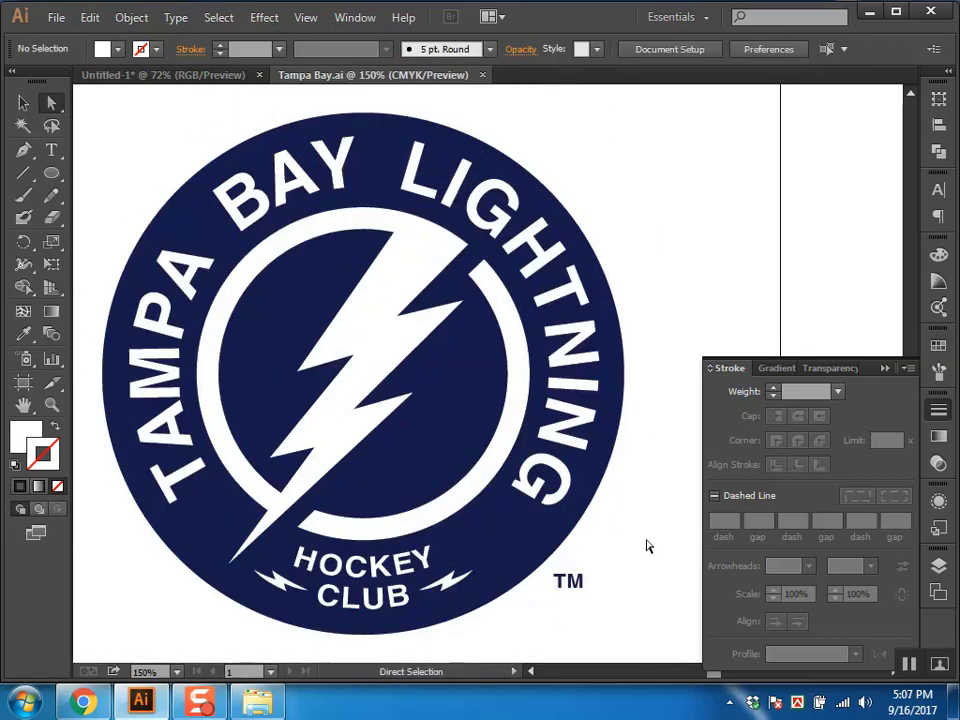
left_click_drag(577, 430, 617, 444)
key("ctrl+z")
left_click(688, 273)
key("ctrl+0")
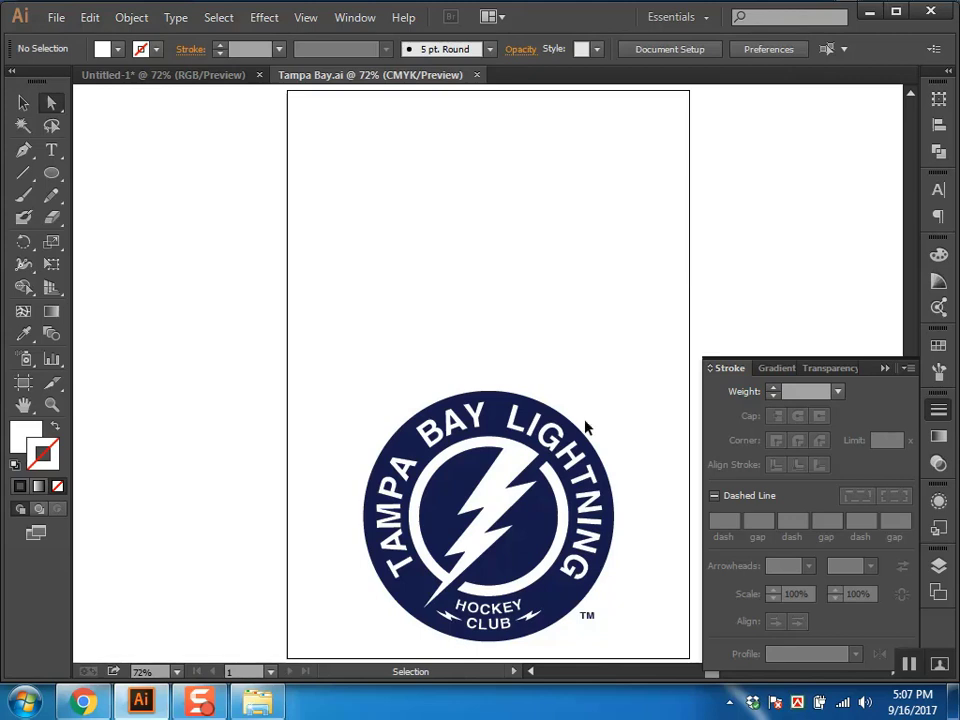
key("ctrl+w")
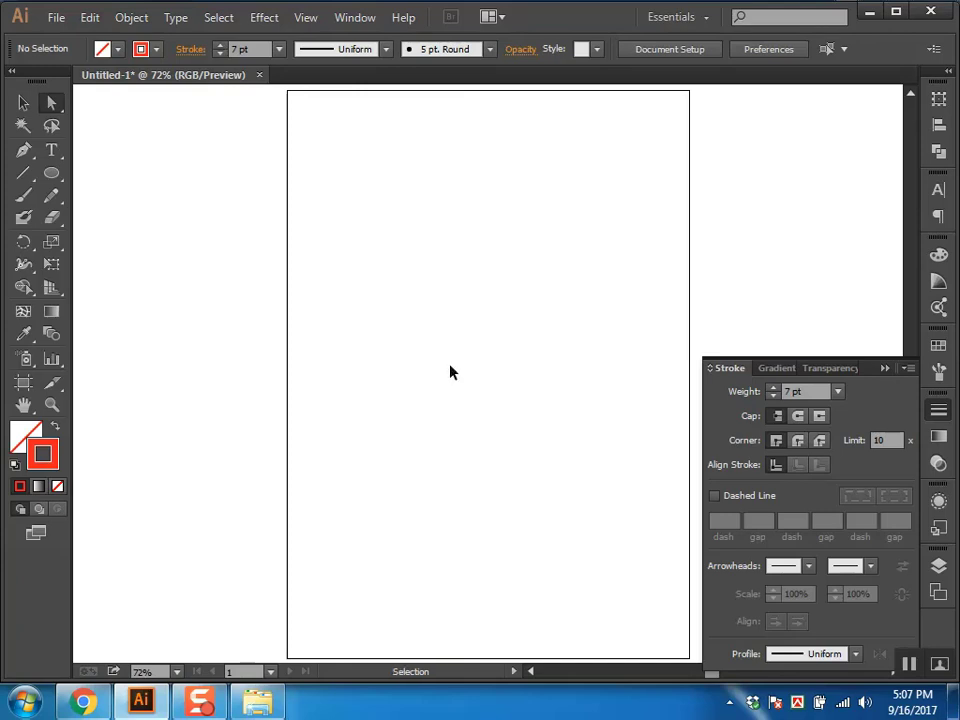
Step: Close the stroke panel and minimize the browser to return to Illustrator
key("a")
left_click(885, 369)
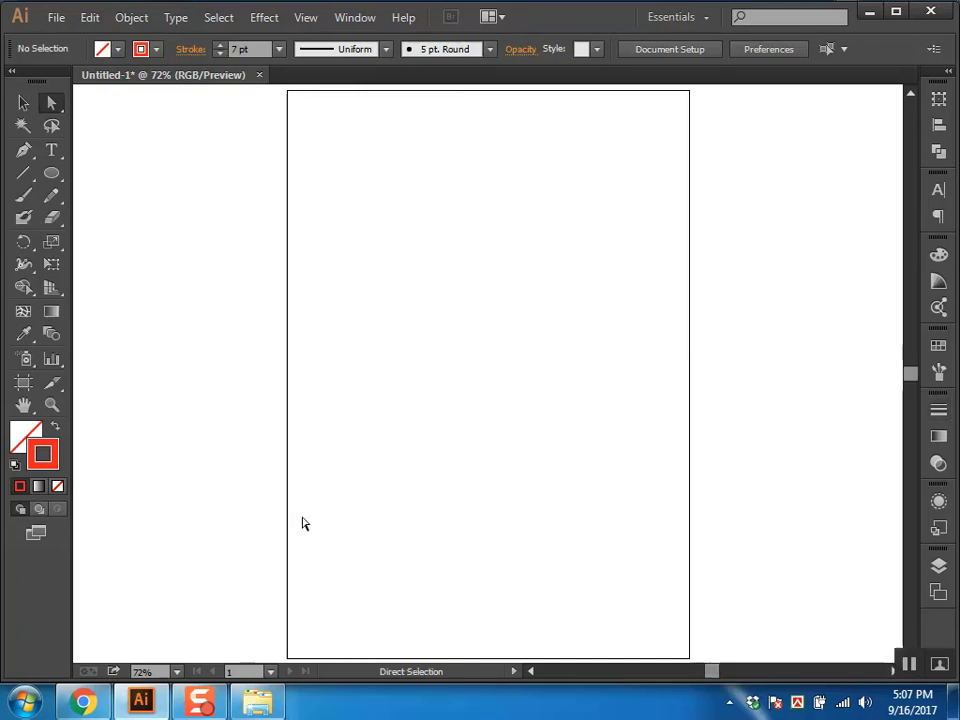
key("alt+Tab")
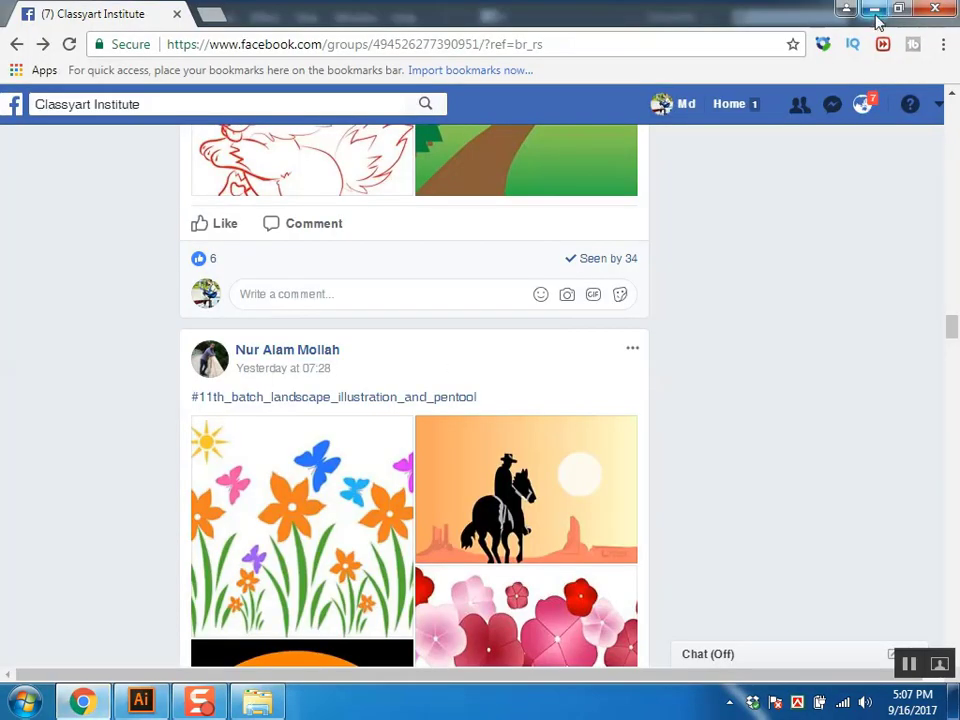
left_click(874, 10)
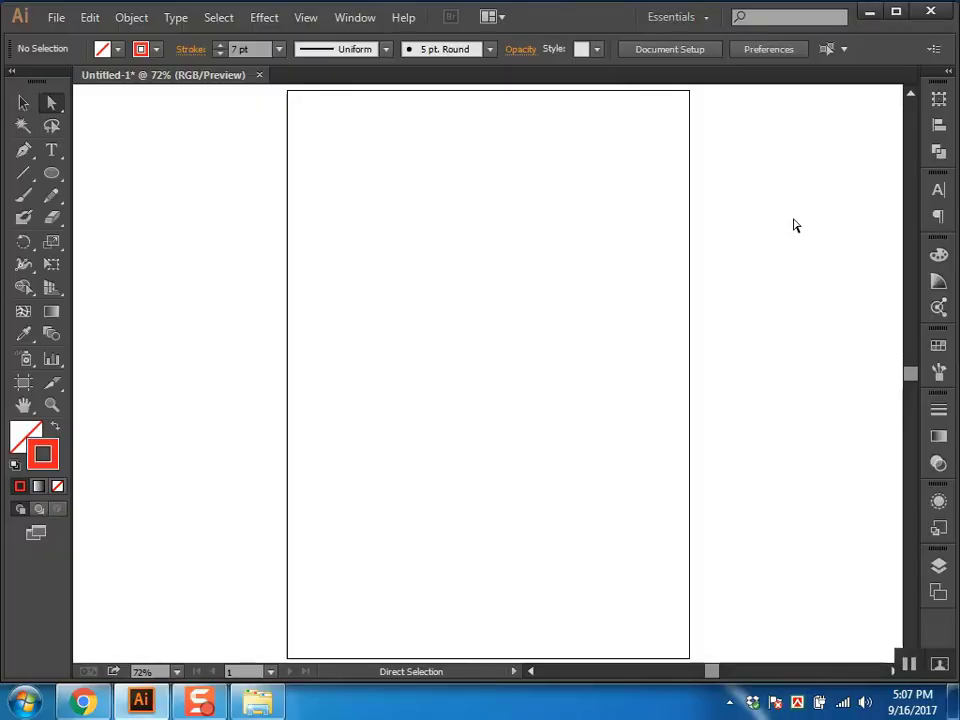
Step: Type 'Bangladesh' on the artboard, enlarge its font size, and select the text object
key("t")
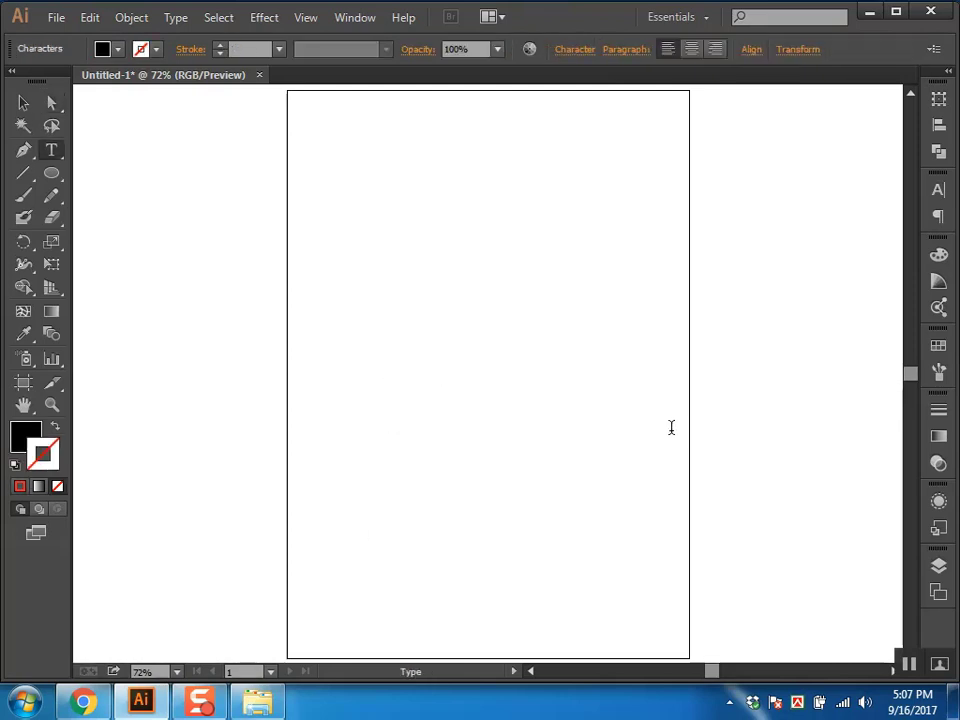
type("Bangladesh")
key("ctrl+a")
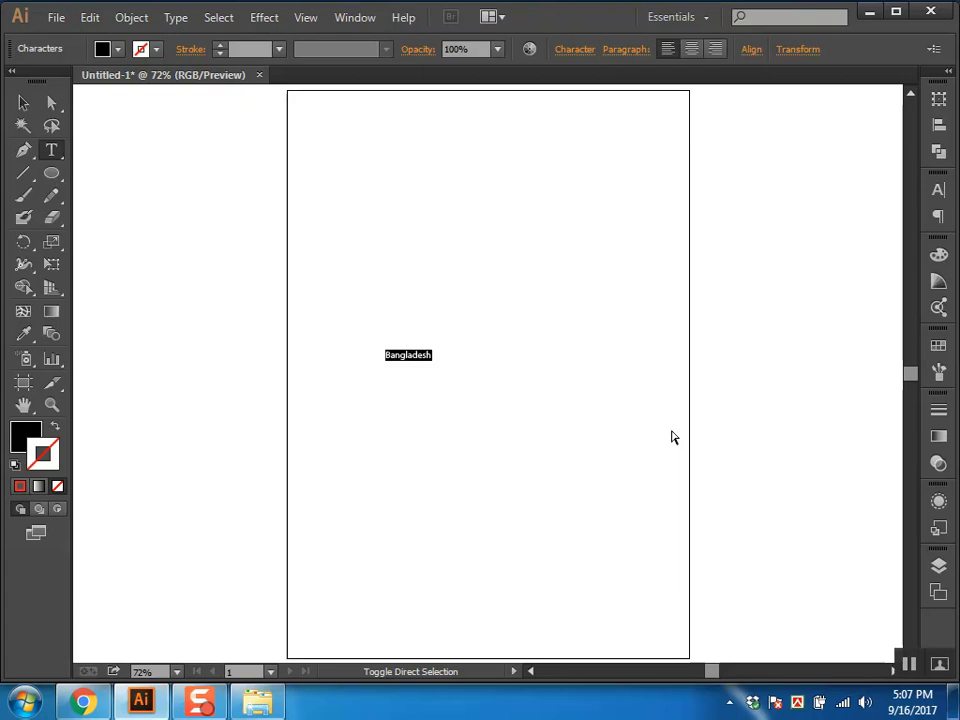
key("ctrl+shift+period")
key("ctrl+shift+period")
key("ctrl+shift+period")
key("ctrl+shift+period")
key("ctrl+shift+period")
key("ctrl+shift+period")
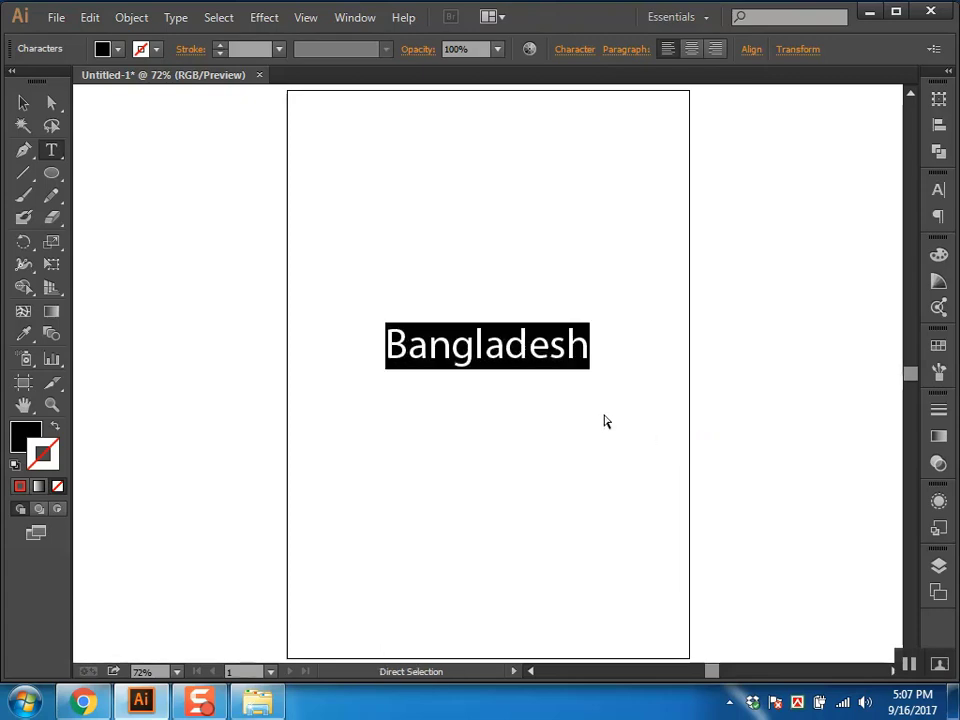
key("Escape")
left_click(510, 347)
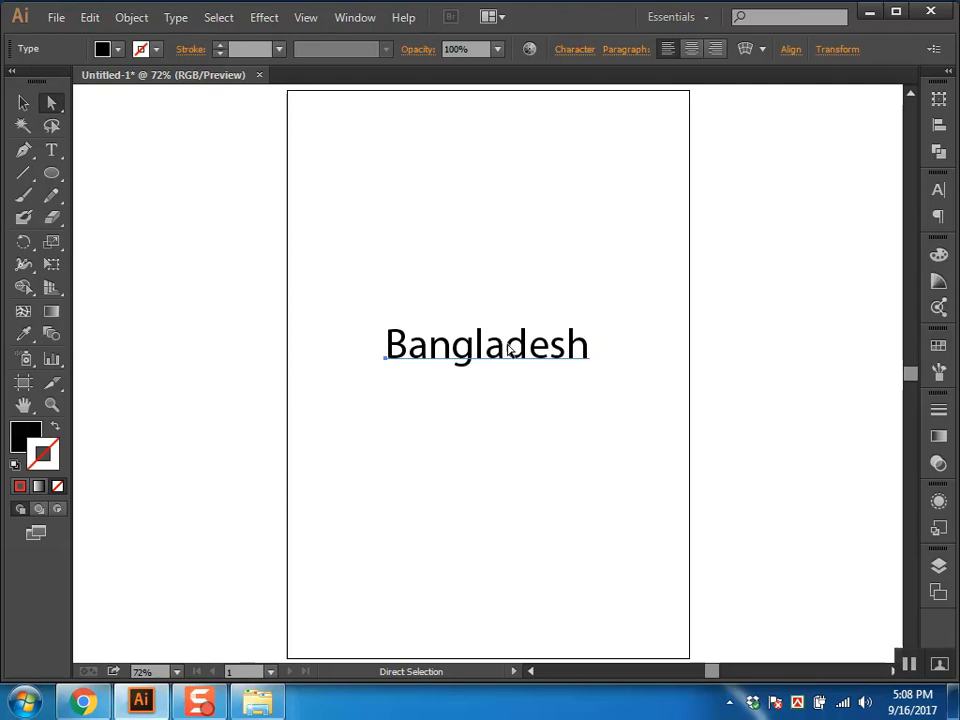
Step: Open the Character panel and browse the Myriad Pro font styles without changing them
left_click(938, 190)
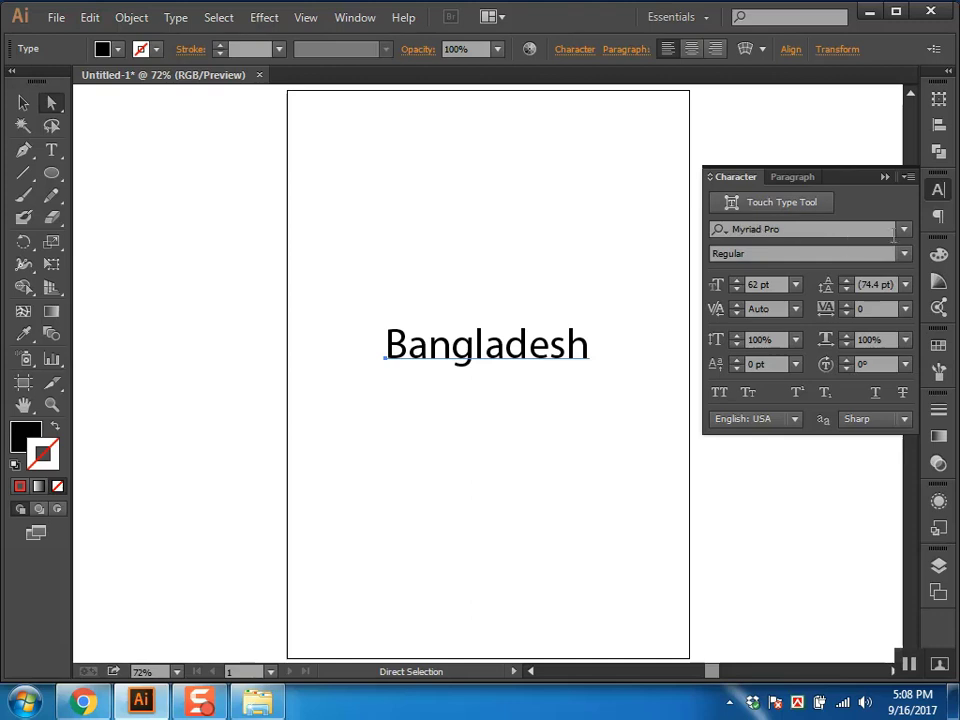
left_click(905, 256)
scroll(851, 531, "up", 3)
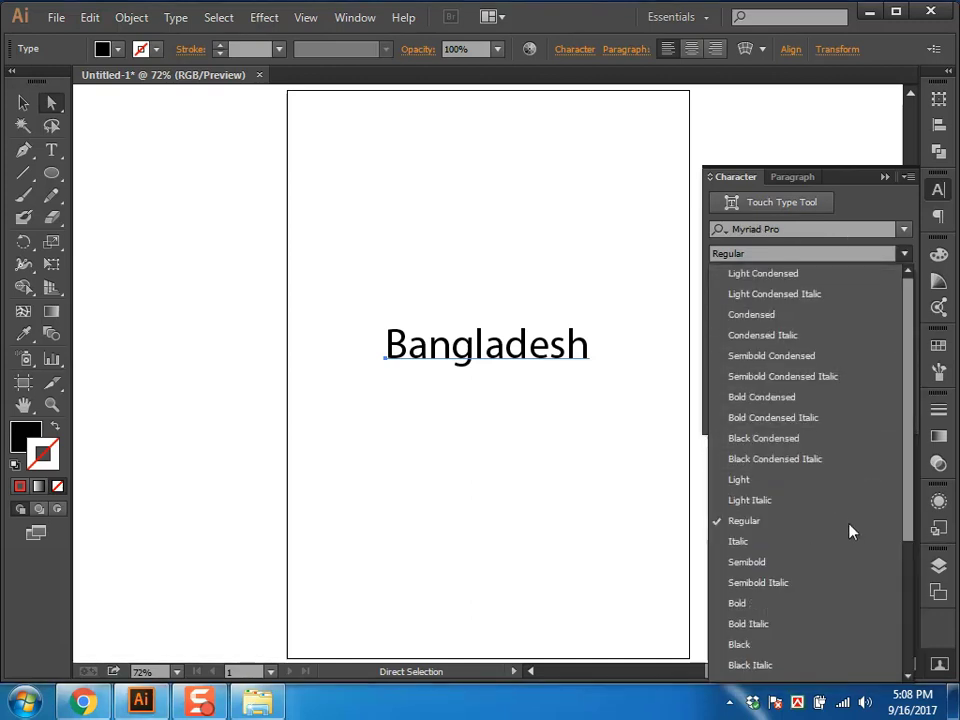
scroll(802, 530, "down", 3)
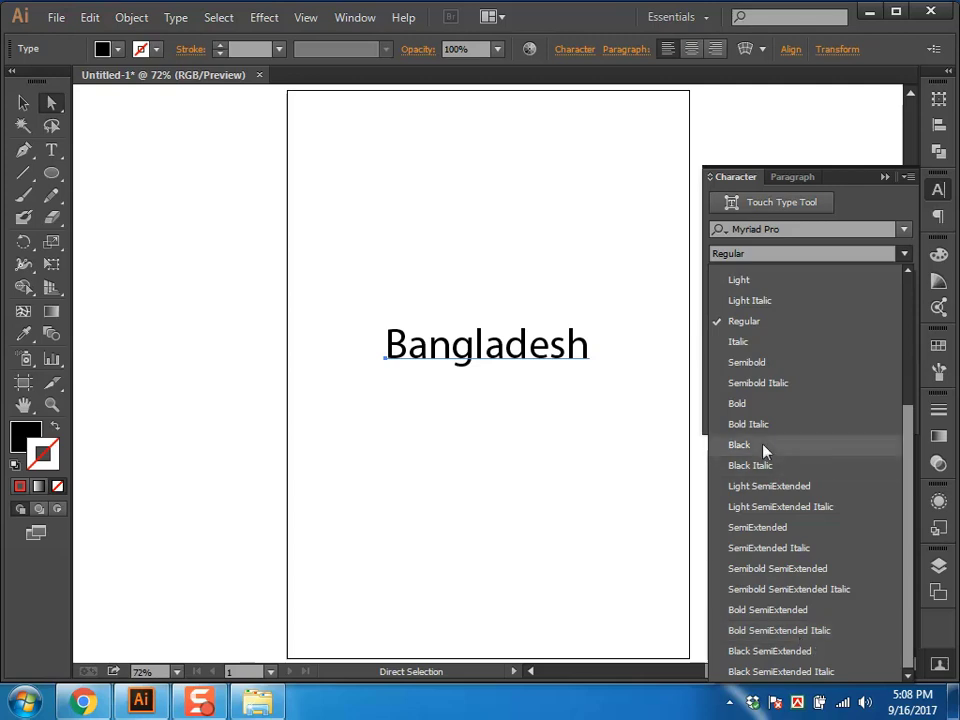
scroll(760, 355, "up", 3)
scroll(756, 380, "down", 3)
scroll(756, 400, "up", 3)
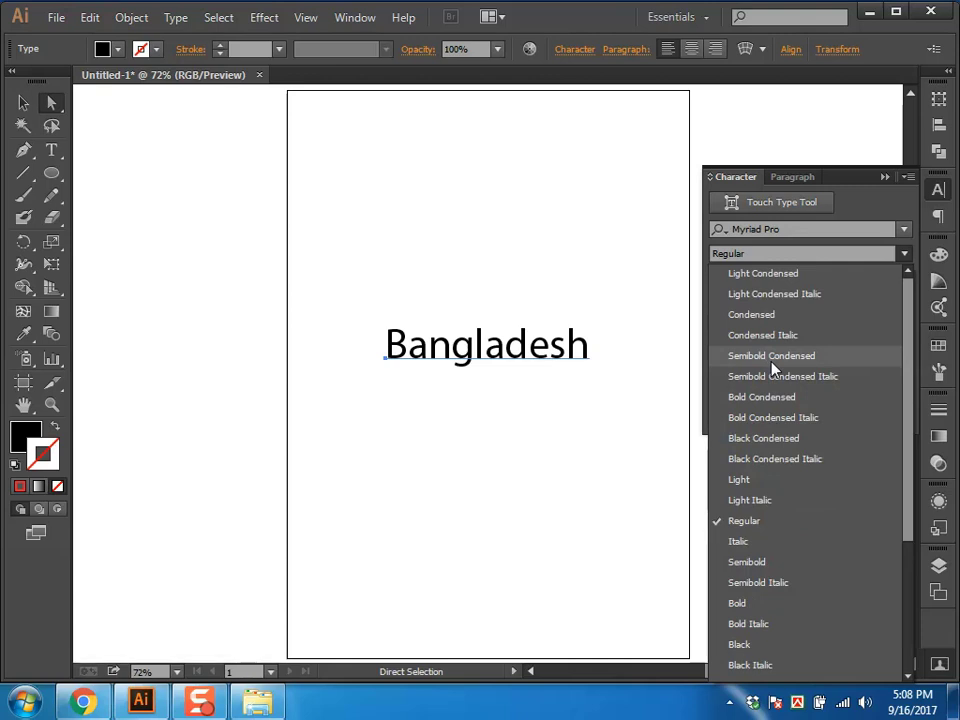
left_click(479, 197)
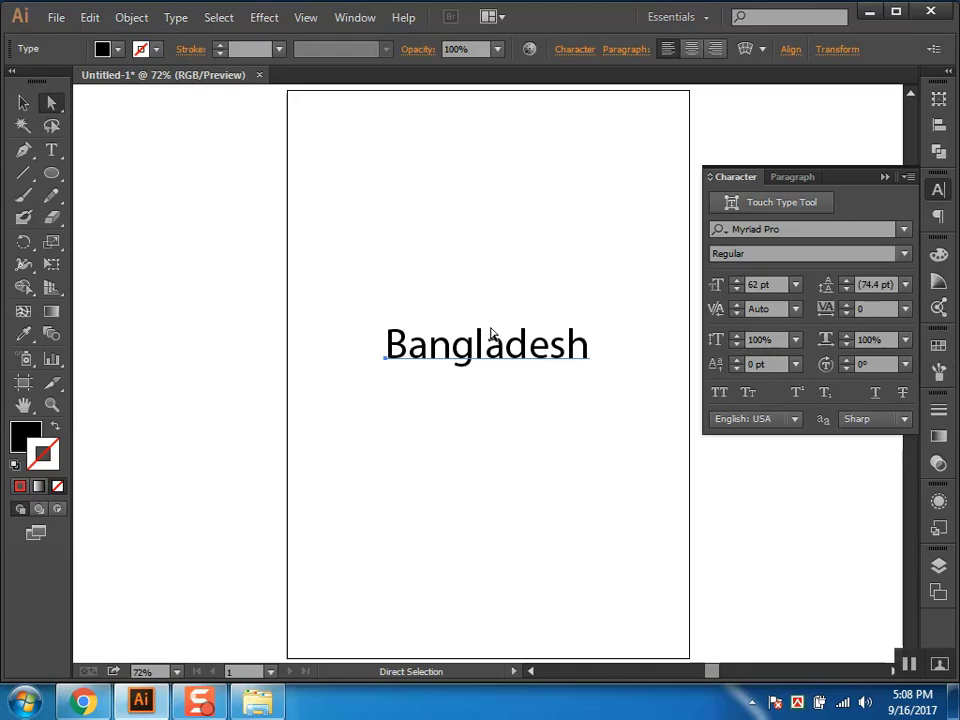
Step: Open Control Panel's Fonts folder and open the [z] Arista font family
left_click(24, 702)
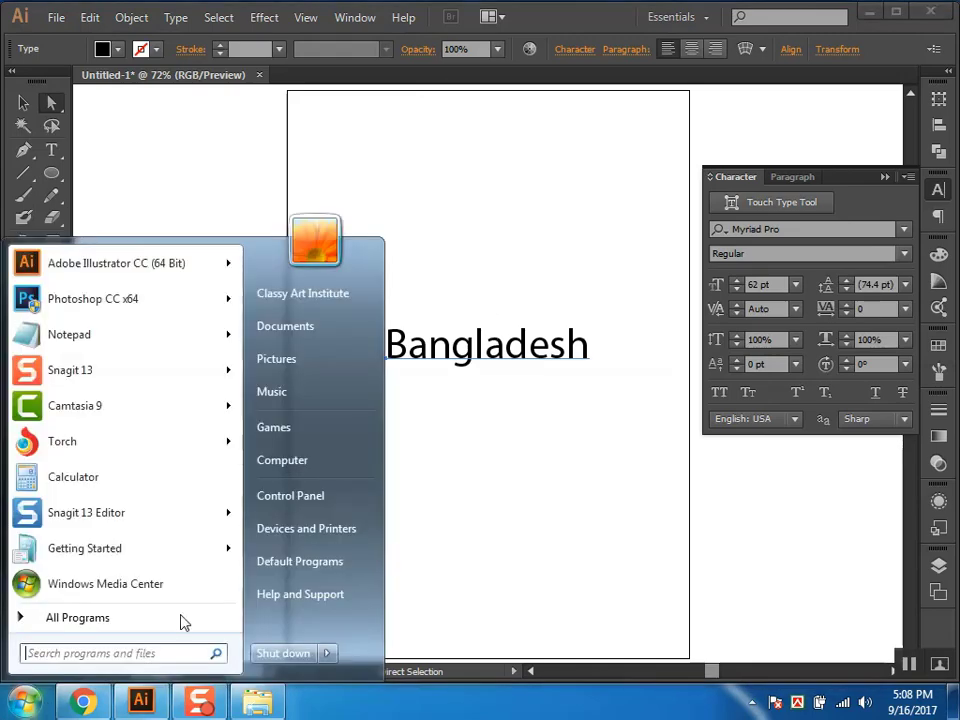
left_click(258, 500)
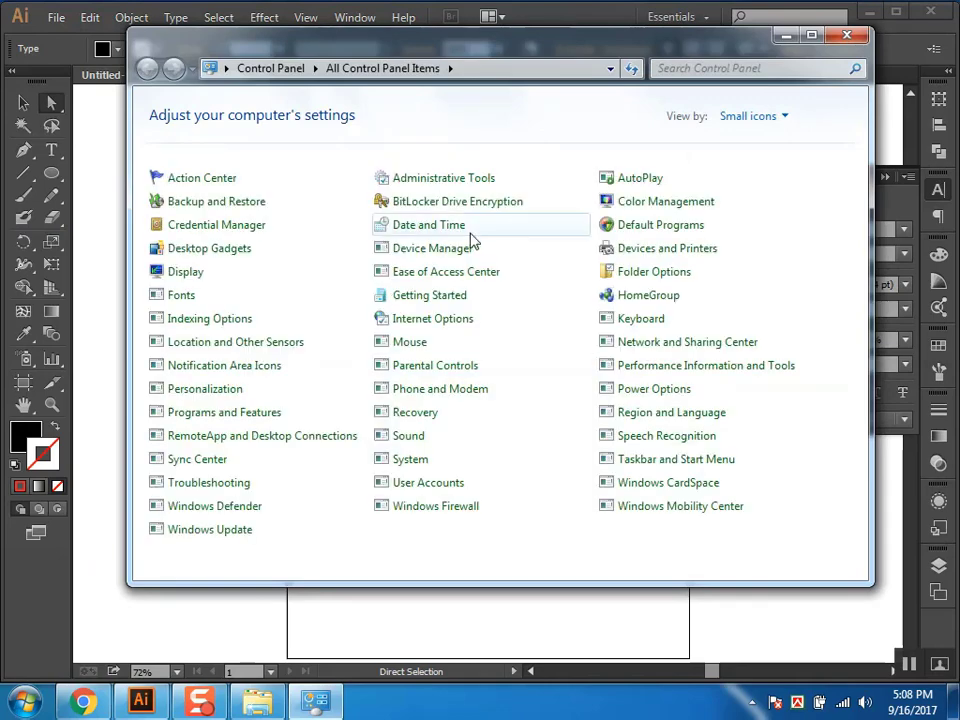
left_click(183, 295)
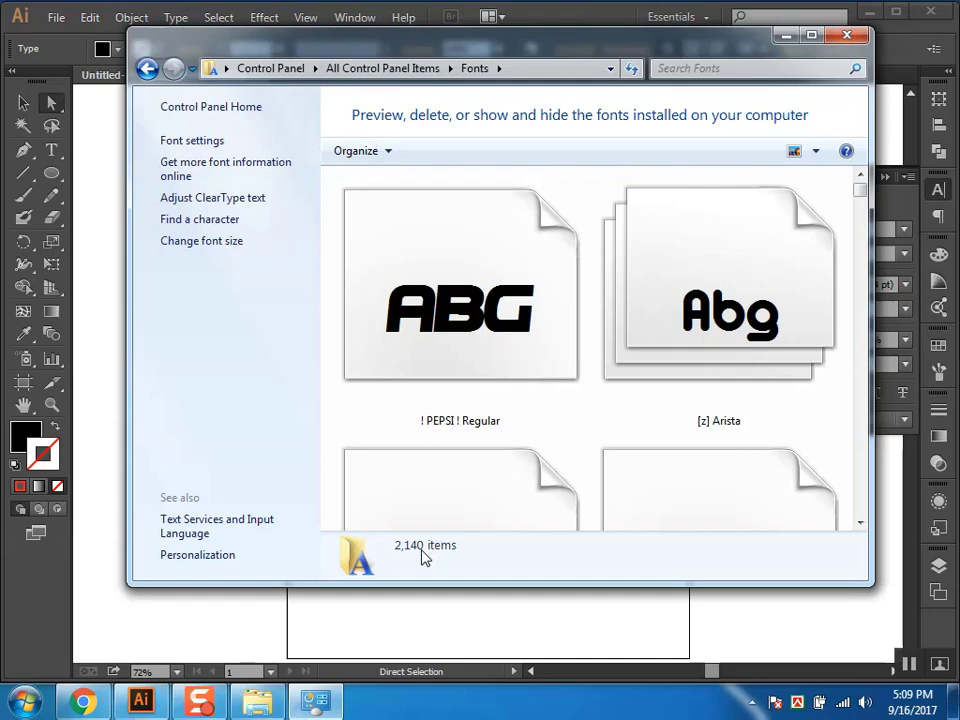
left_click(521, 313)
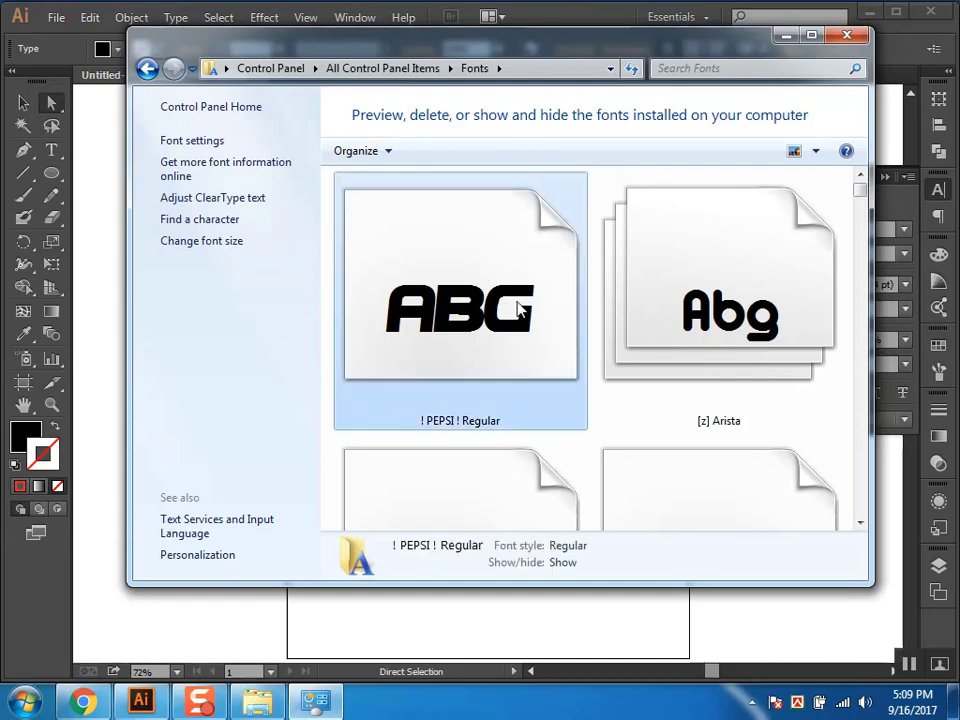
left_click(696, 321)
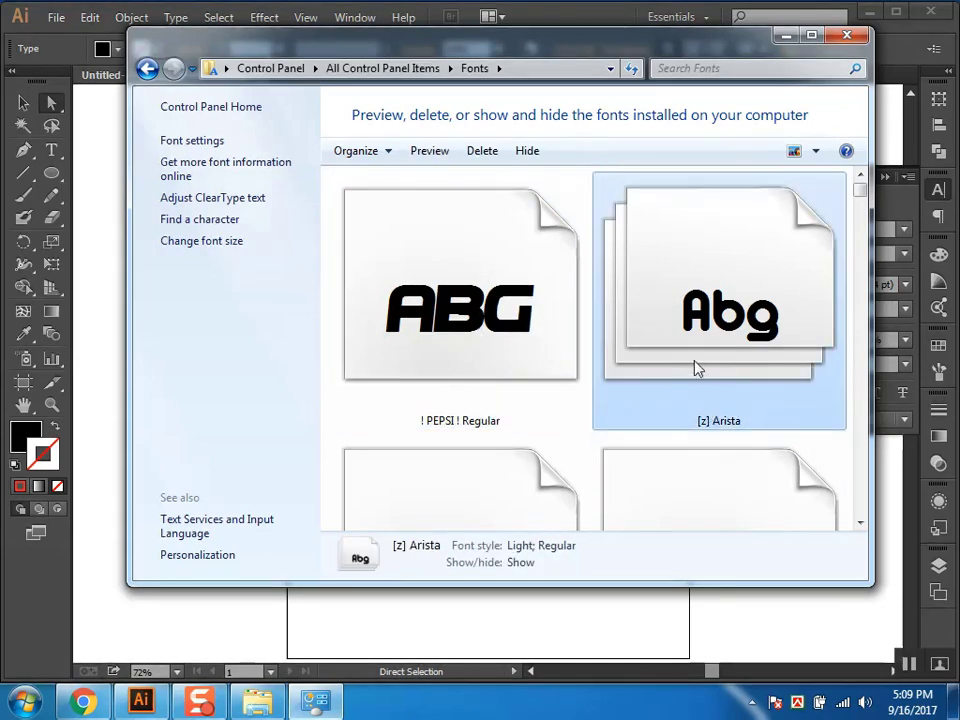
double_click(698, 300)
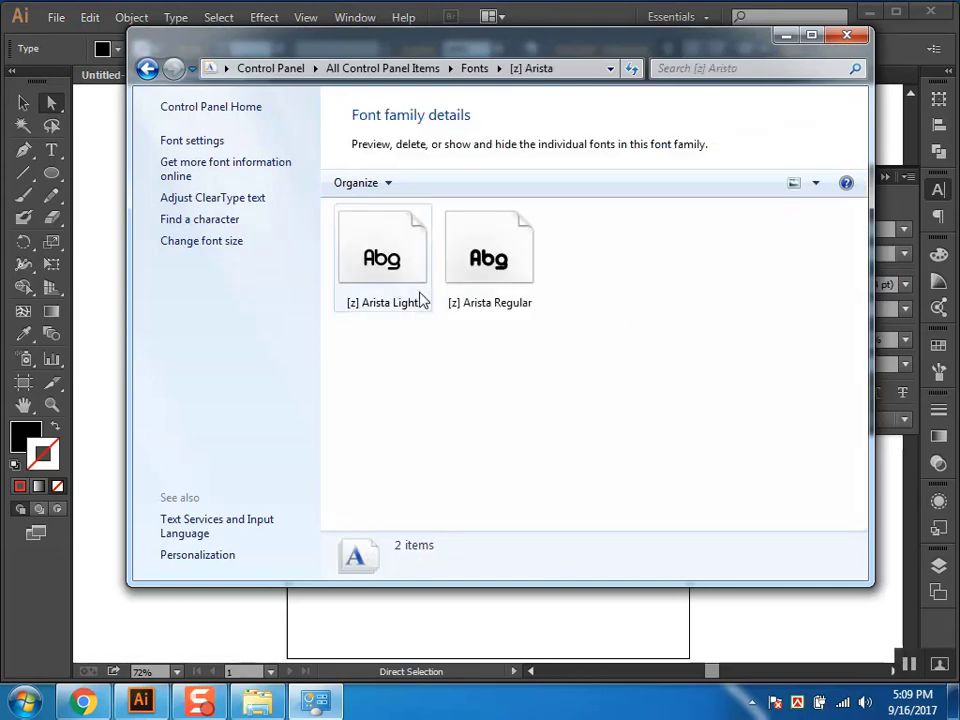
Step: Look over the Arista styles, open the 3rd Man family, then close the Fonts window
left_click_drag(633, 372, 240, 300)
left_click(506, 354)
left_click_drag(672, 403, 420, 280)
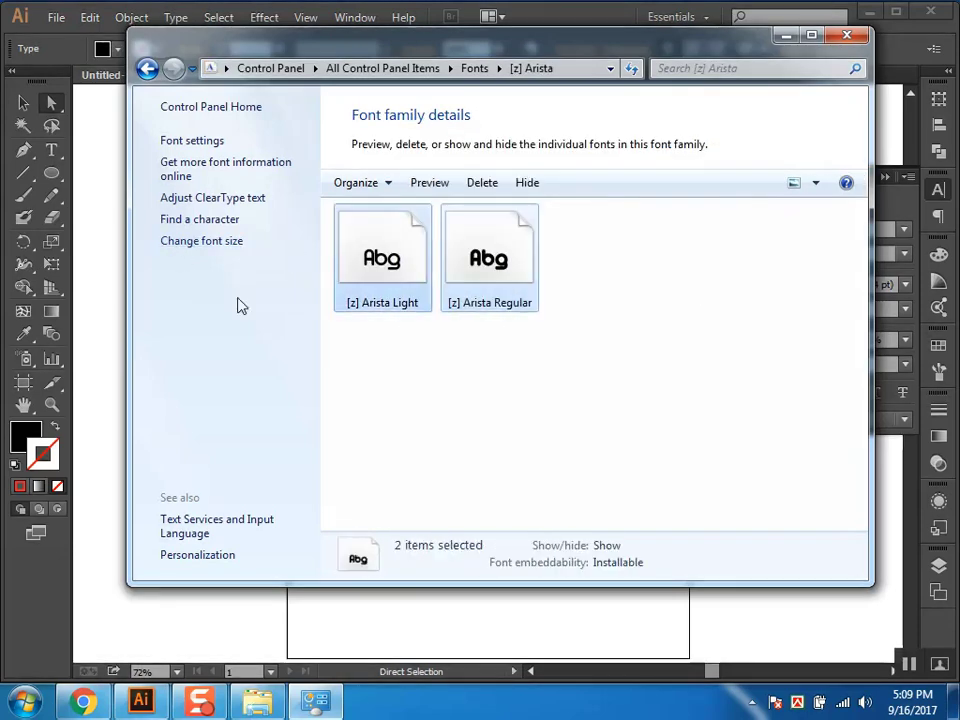
left_click(469, 366)
left_click(146, 70)
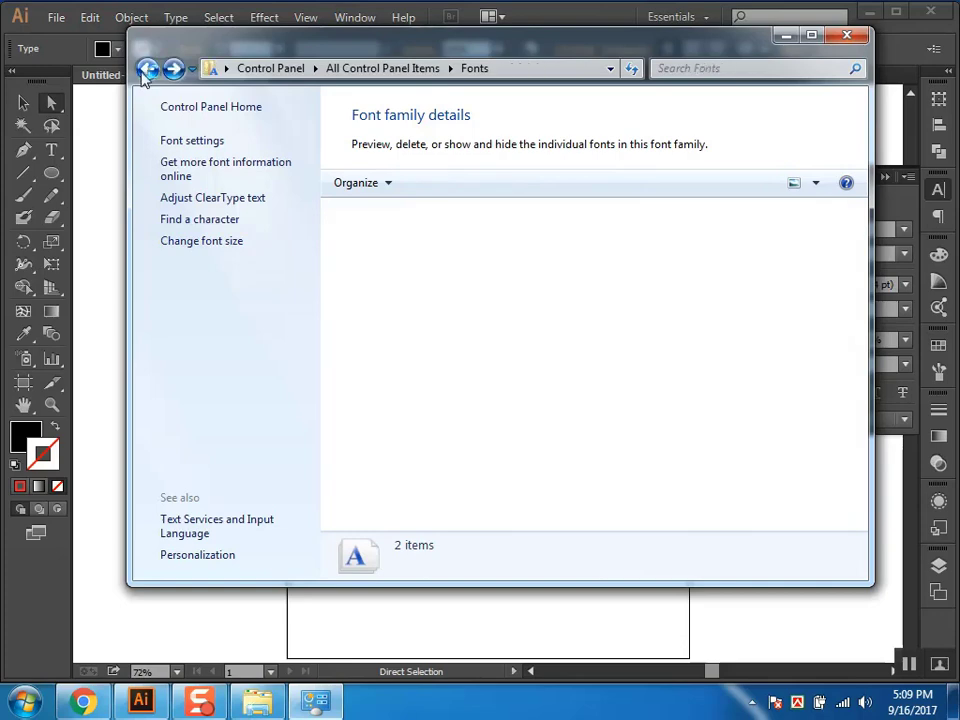
scroll(670, 400, "down", 3)
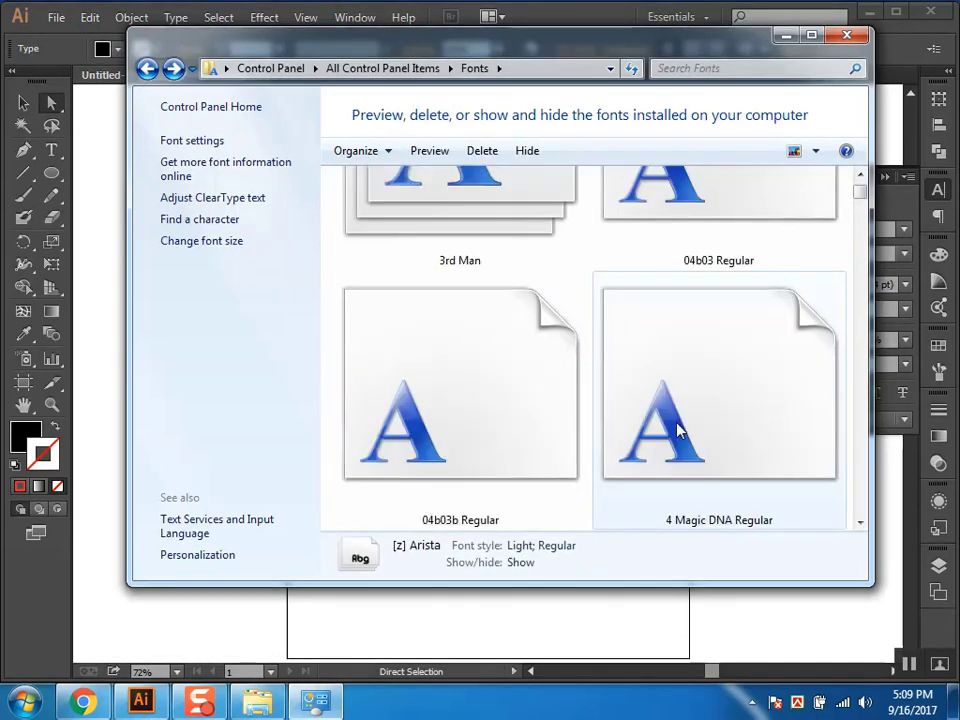
double_click(479, 206)
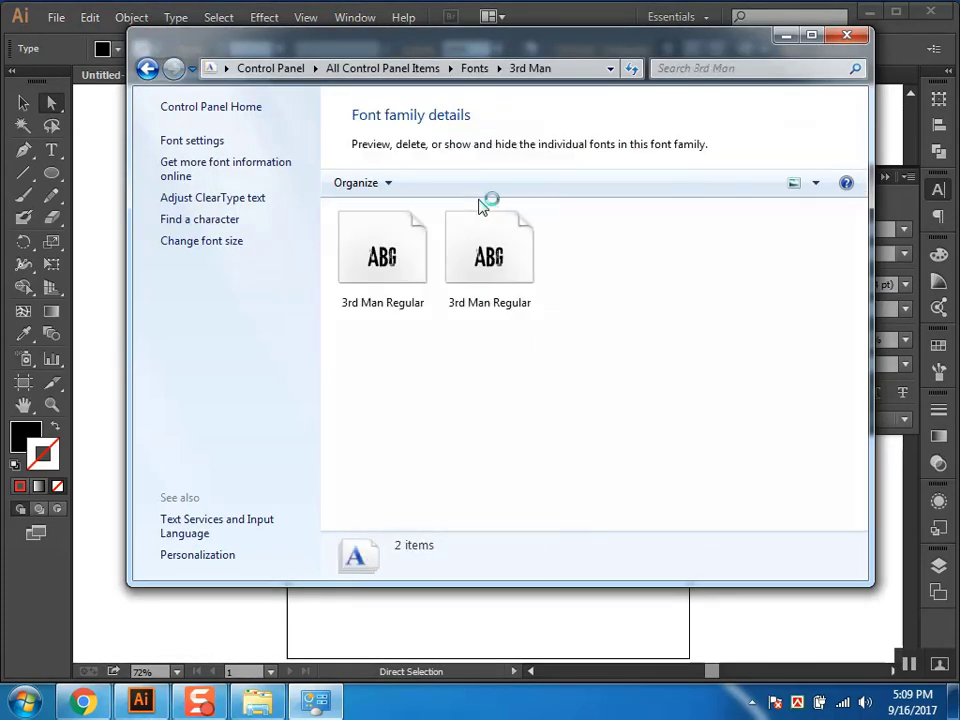
left_click(846, 38)
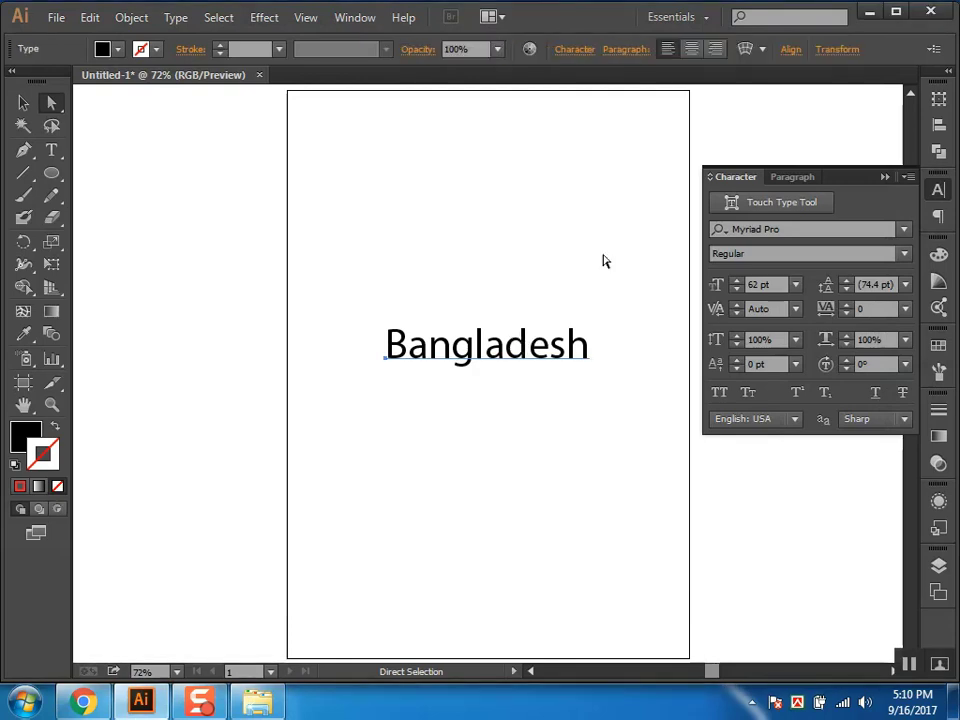
Step: Set the Bangladesh text to Tahoma Bold by searching 'taho', then collapse the Character panel
left_click(760, 229)
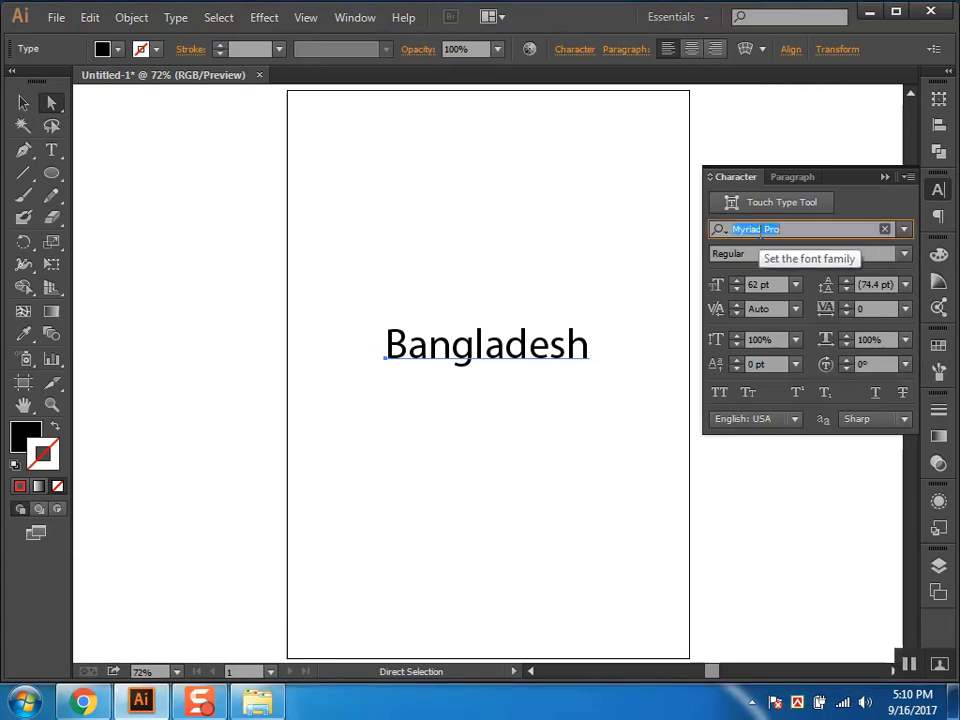
type("taho")
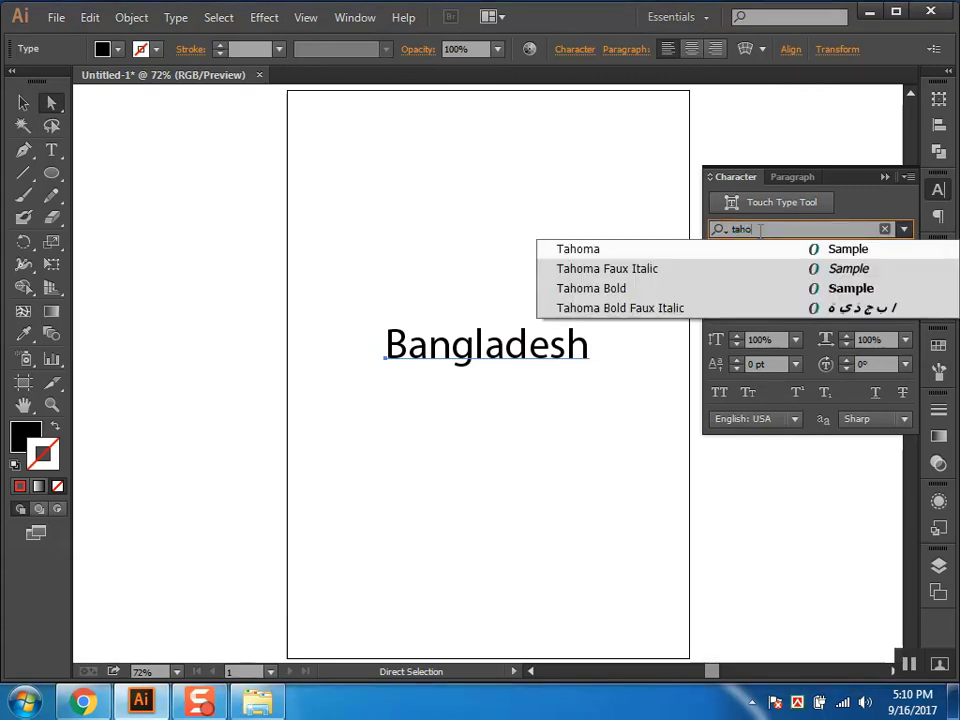
left_click(688, 288)
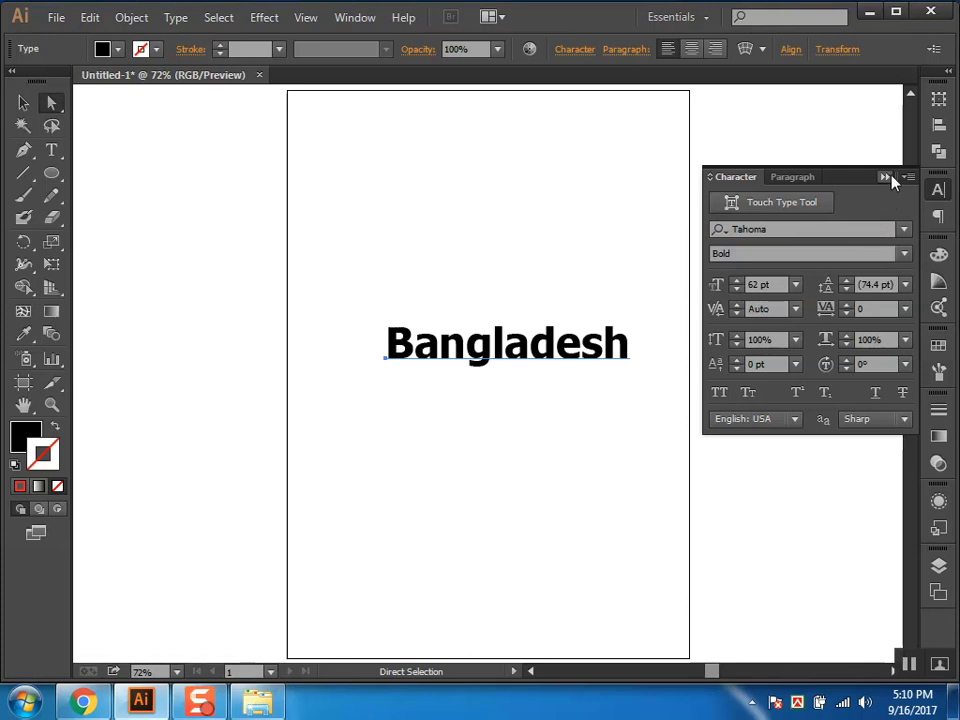
left_click(884, 177)
left_click(664, 302)
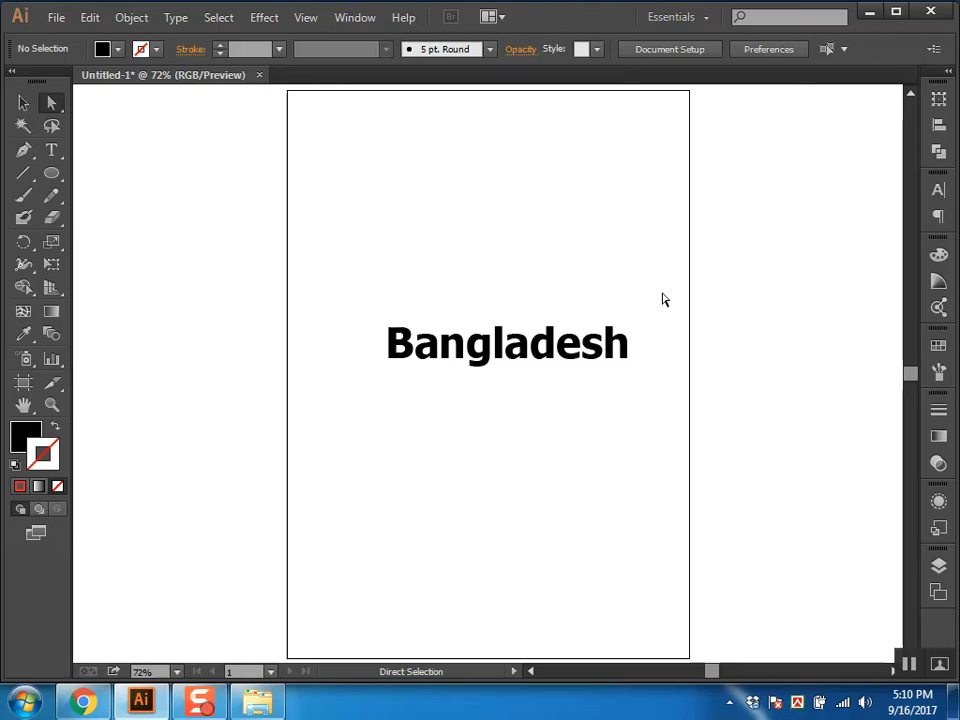
Step: Open the Appearance panel for the Bangladesh text and make it taller
left_click(595, 345)
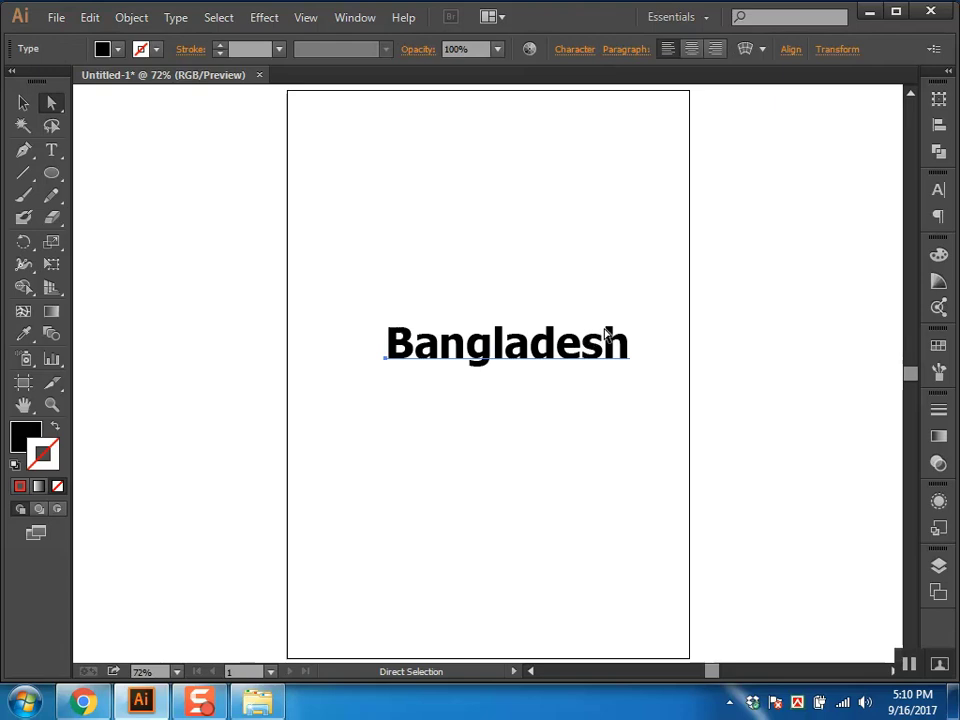
left_click(938, 503)
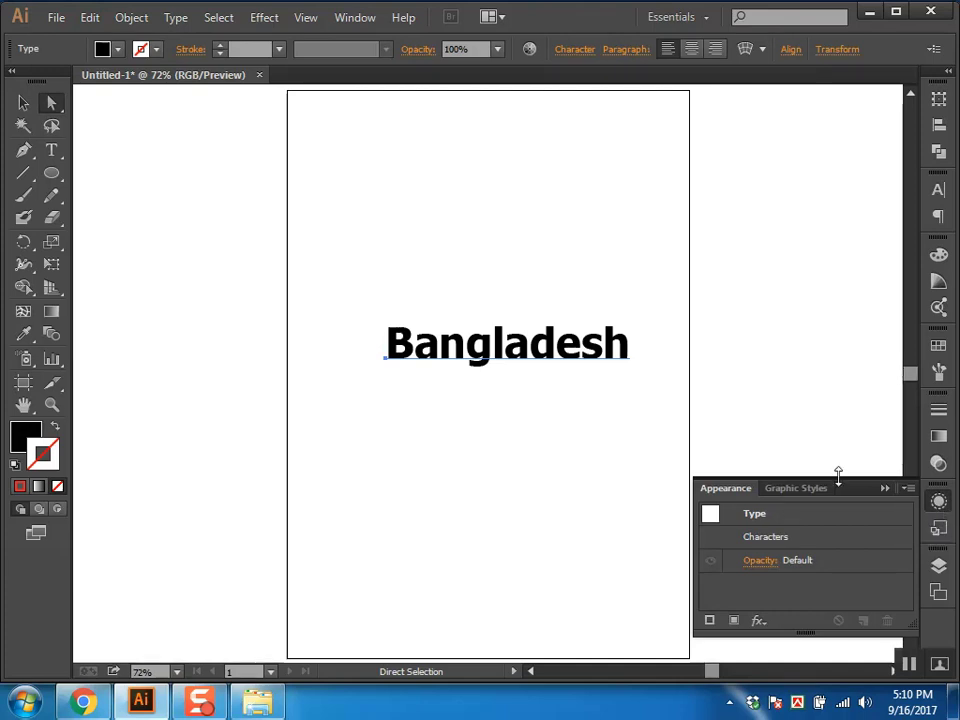
left_click_drag(837, 476, 816, 340)
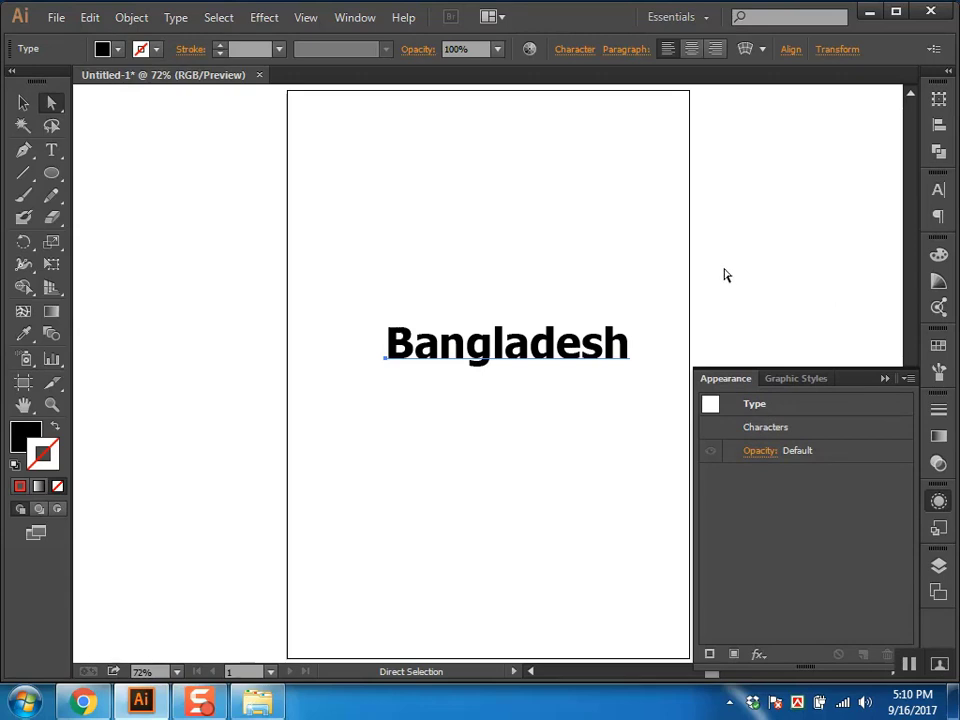
left_click(394, 364)
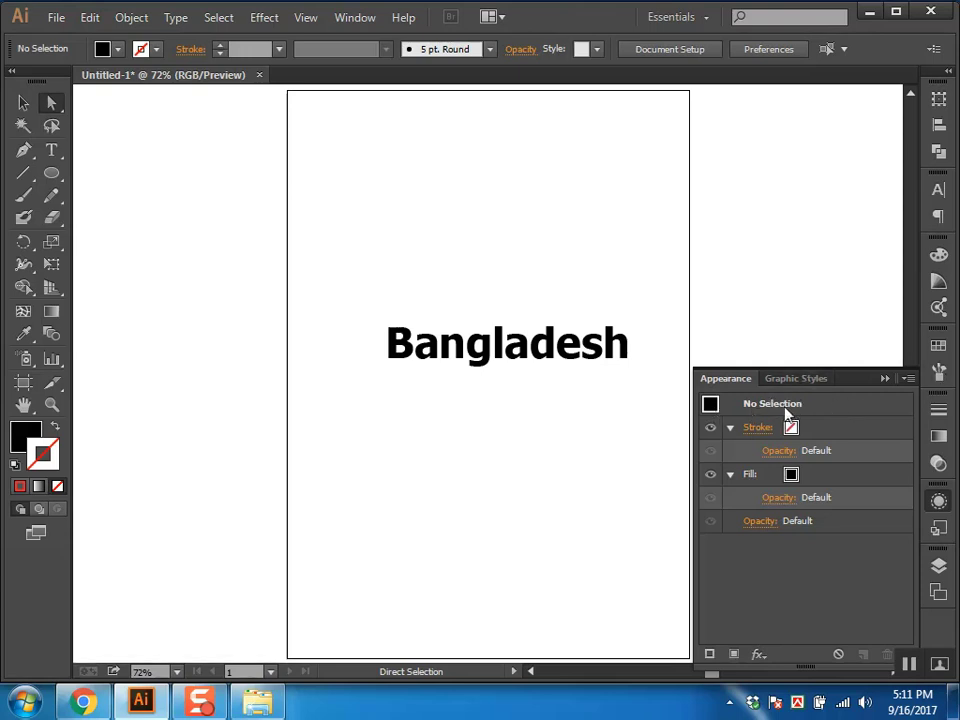
Step: Alt-drag a copy of the Bangladesh text straight up above the original
left_click(490, 359)
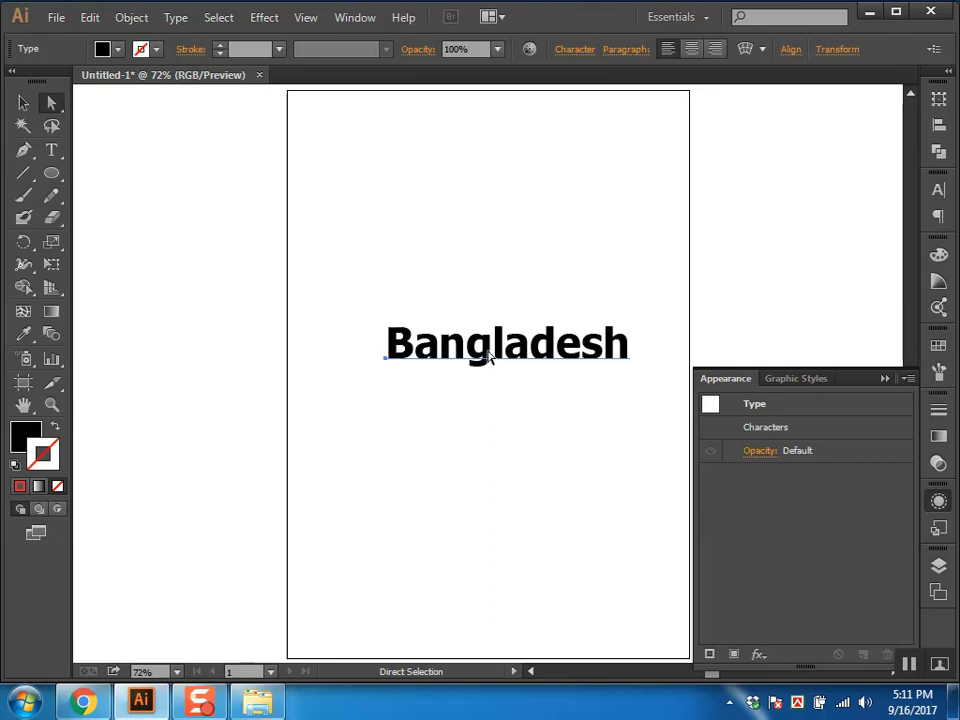
key("alt")
left_click_drag(495, 355, 495, 277)
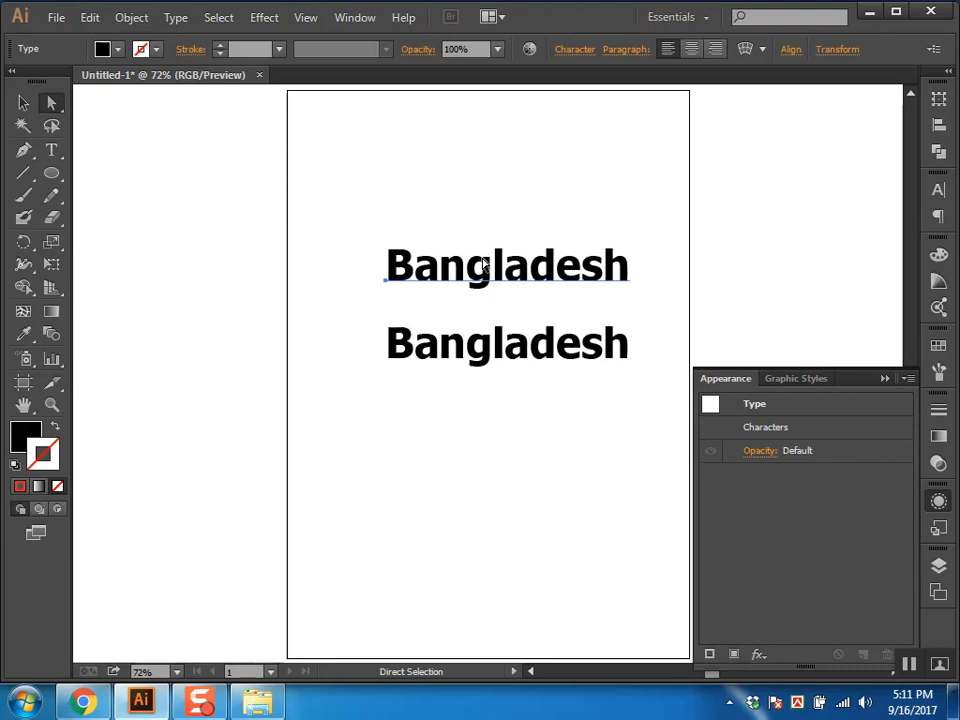
Step: Convert the upper Bangladesh text into outlines with Create Outlines
left_click(170, 22)
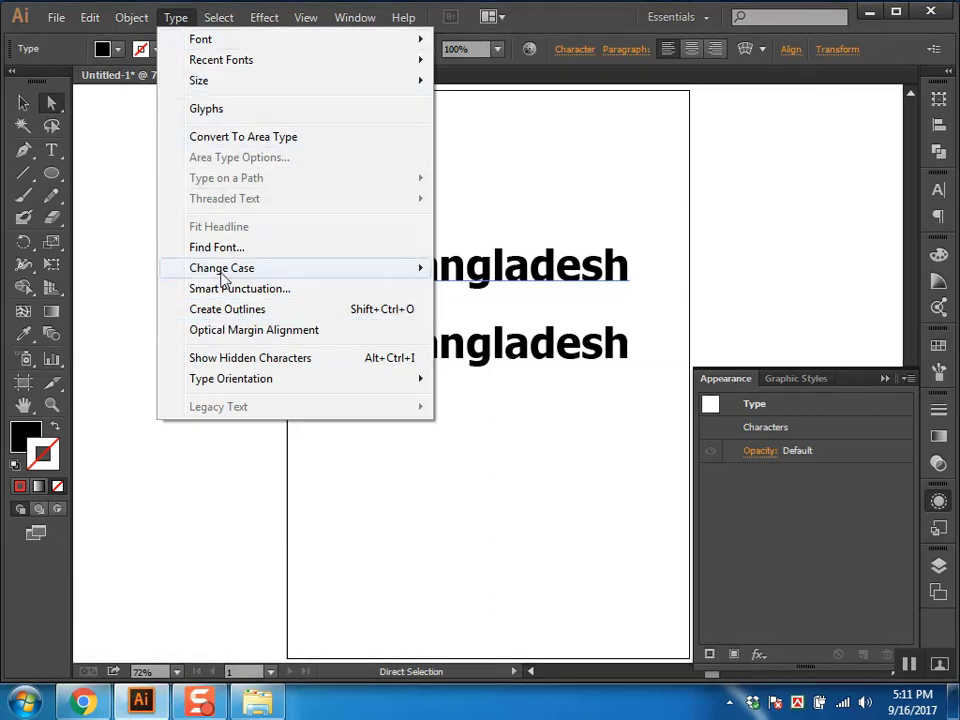
right_click(598, 267)
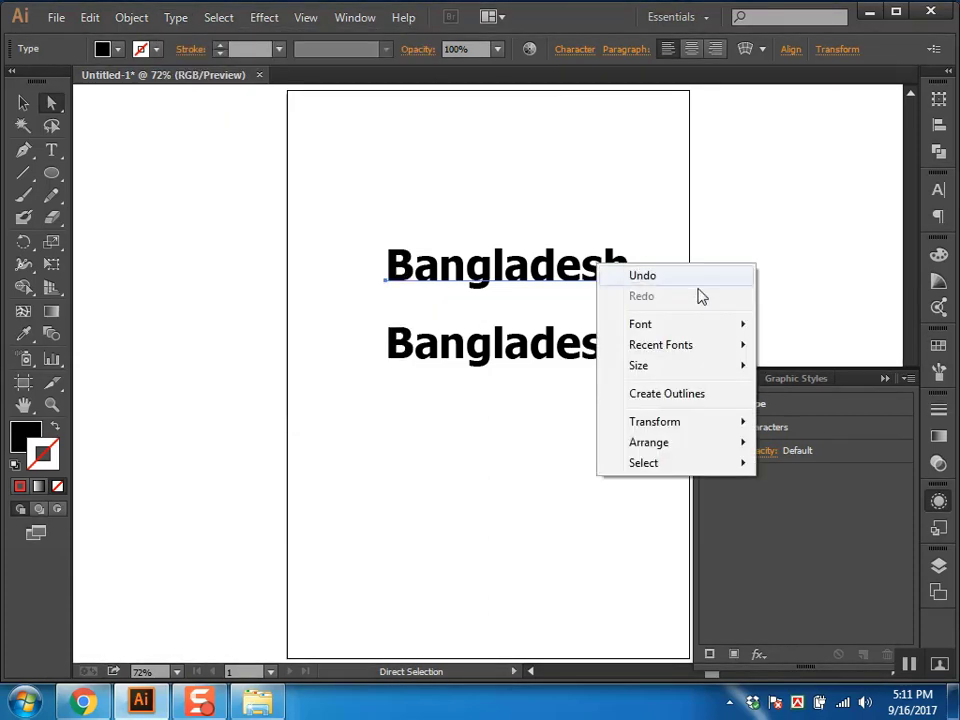
left_click(509, 311)
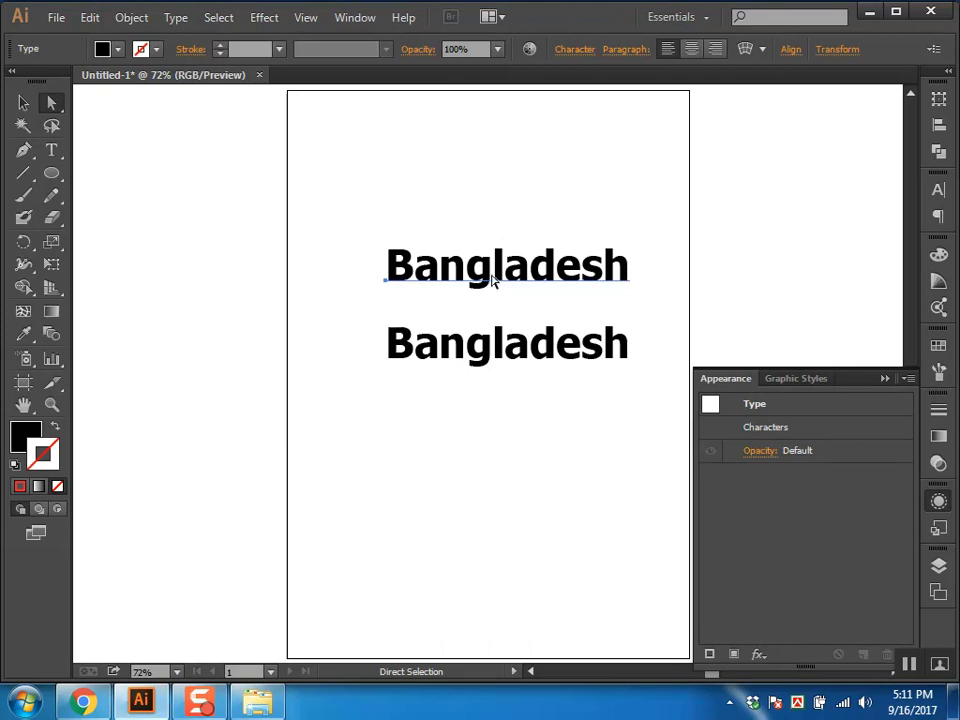
right_click(633, 205)
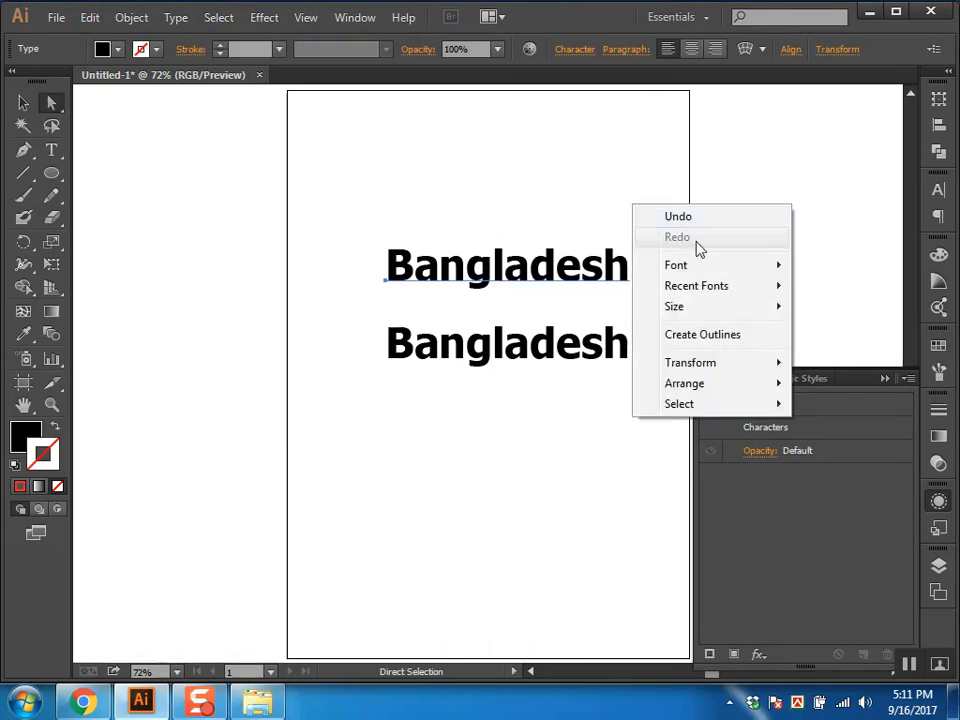
left_click(731, 336)
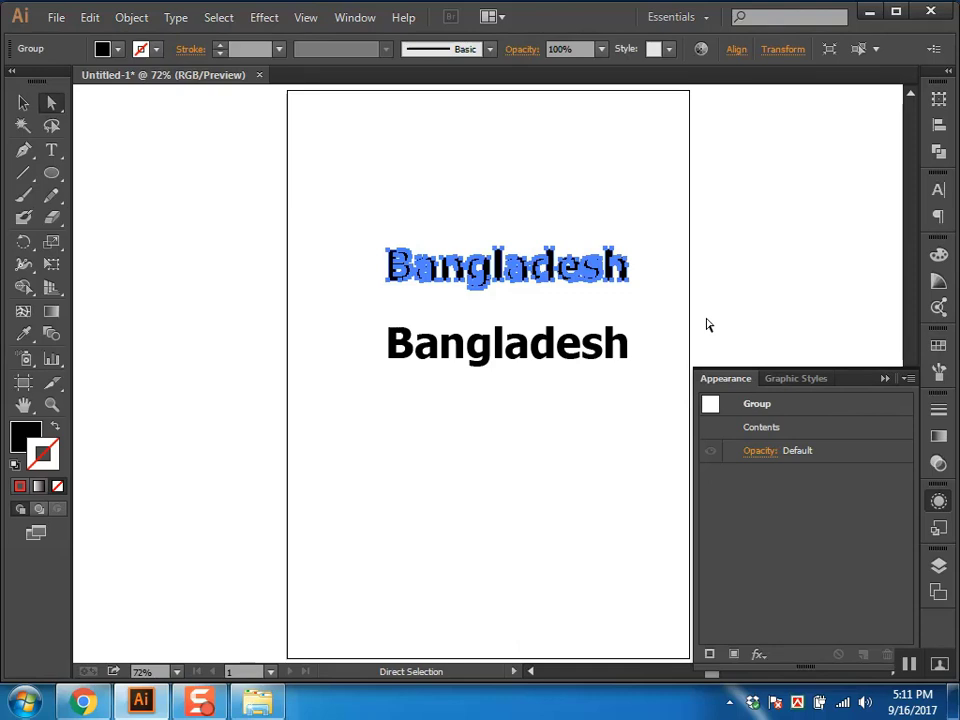
Step: Ungroup the outlined letters, view at 100% and marquee-select all their anchor points
right_click(656, 260)
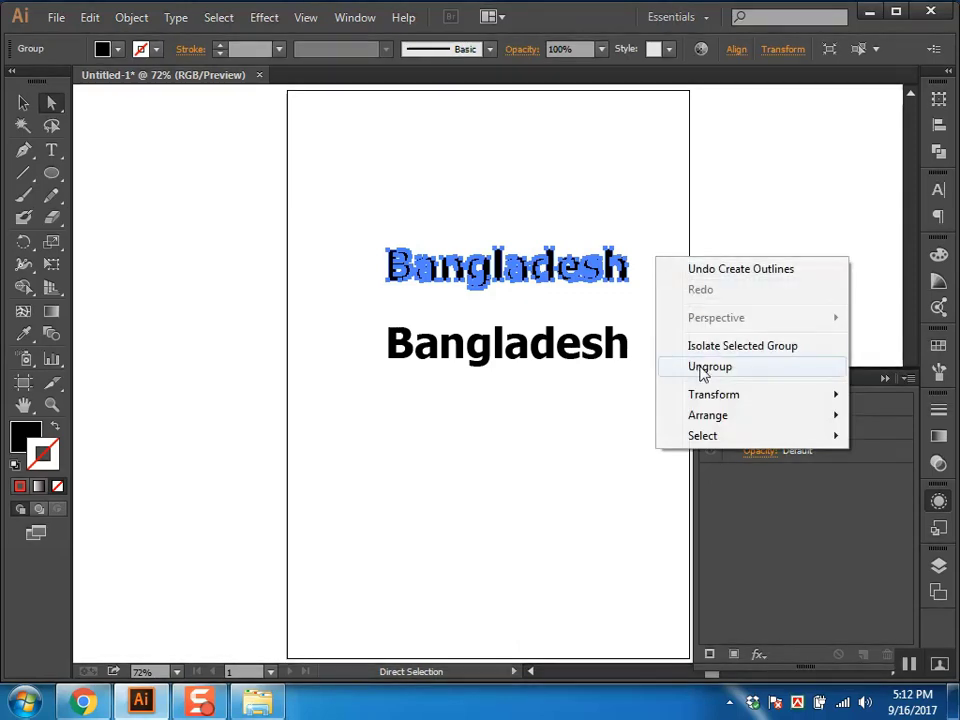
left_click(701, 372)
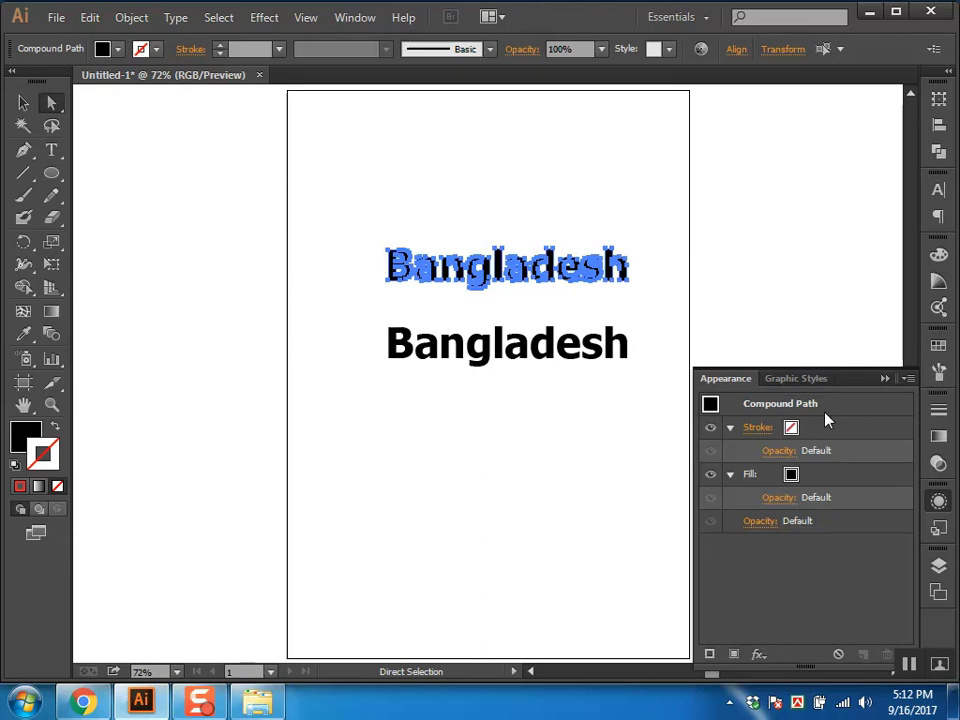
left_click(407, 403)
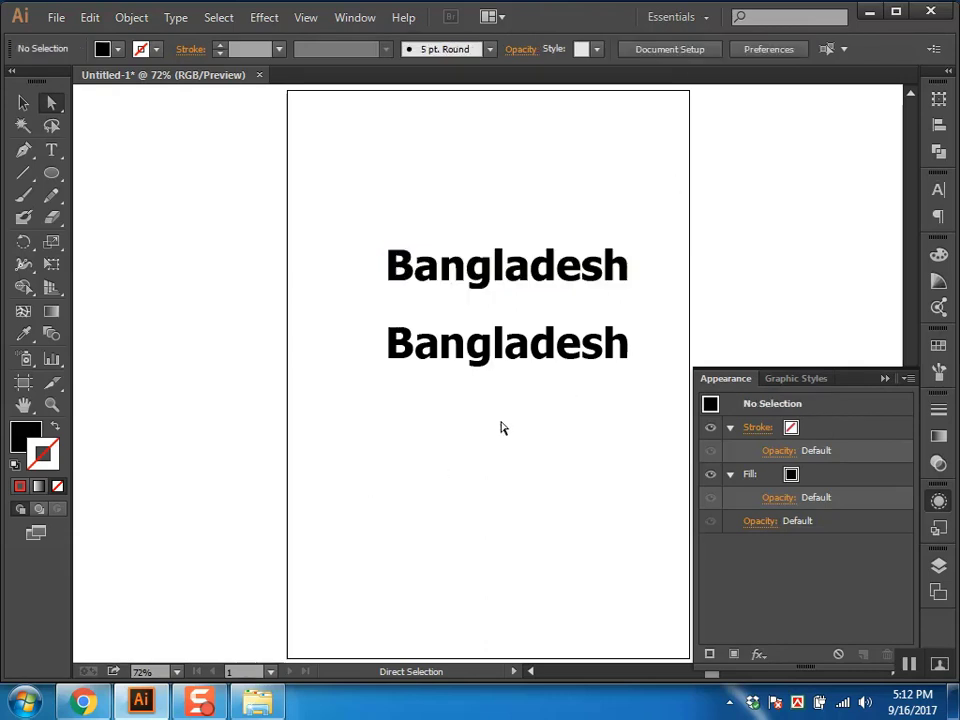
key("ctrl+1")
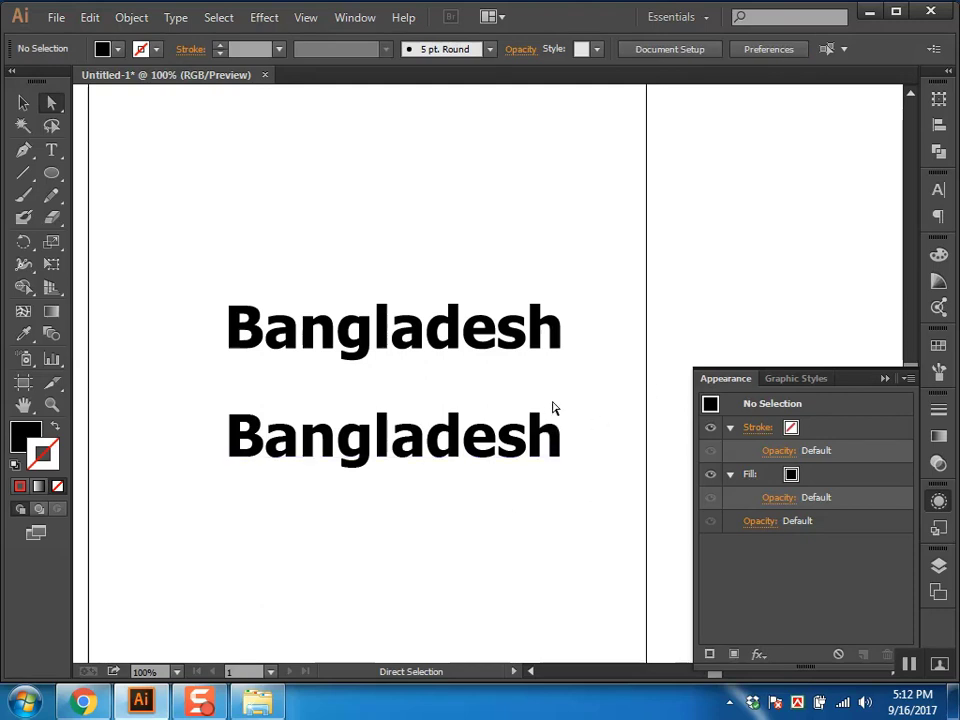
left_click(527, 444)
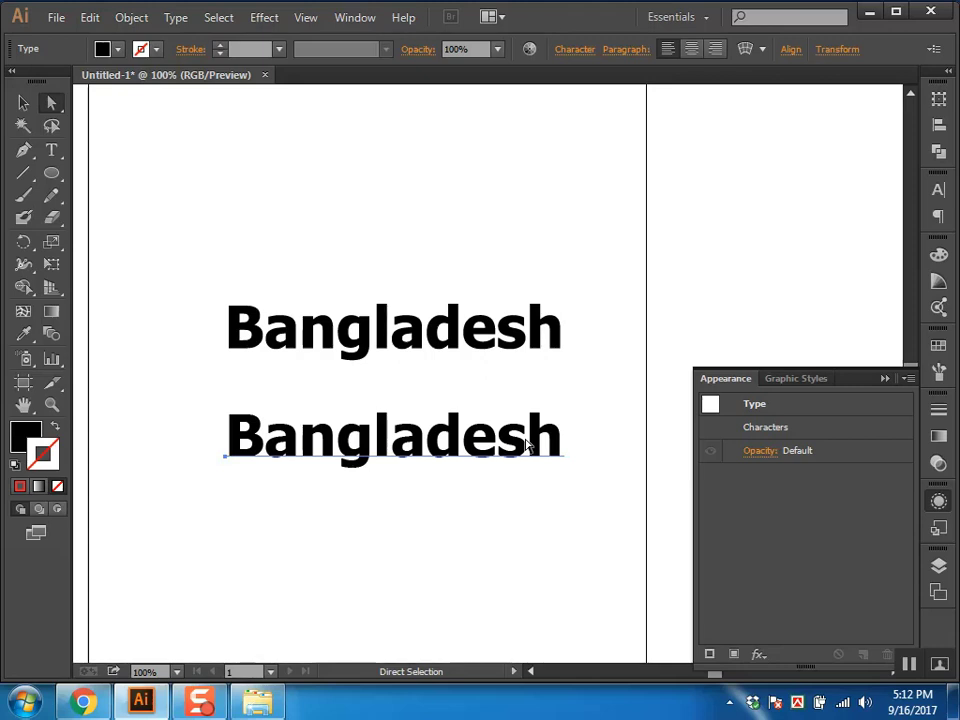
left_click_drag(585, 352, 215, 246)
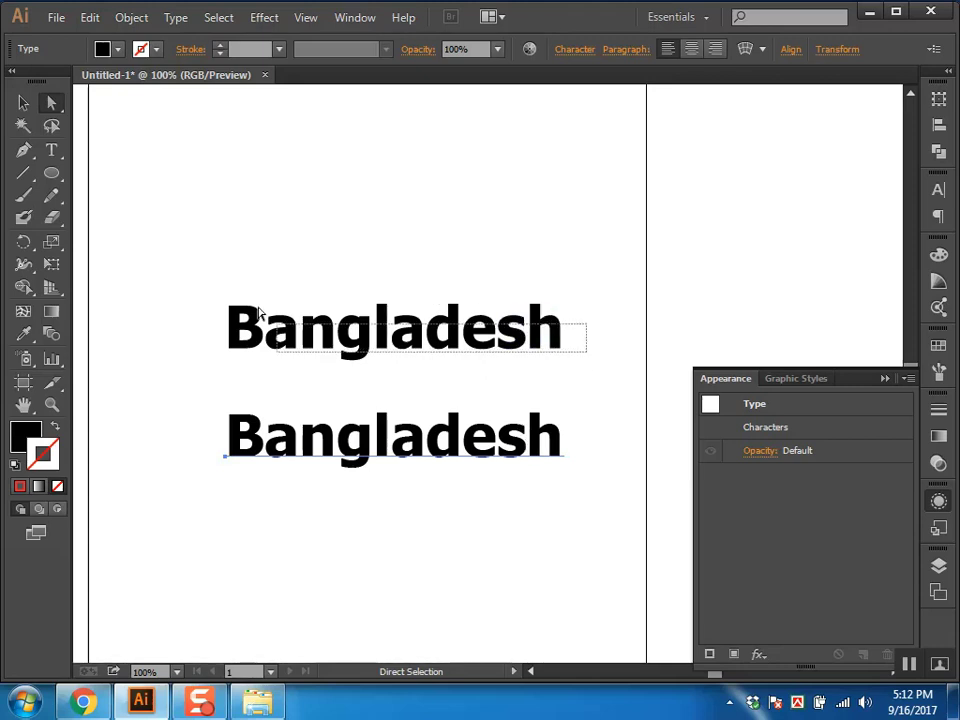
Step: Draw a black rectangle top-left and a black ellipse at the artboard's top centre
left_click(214, 246)
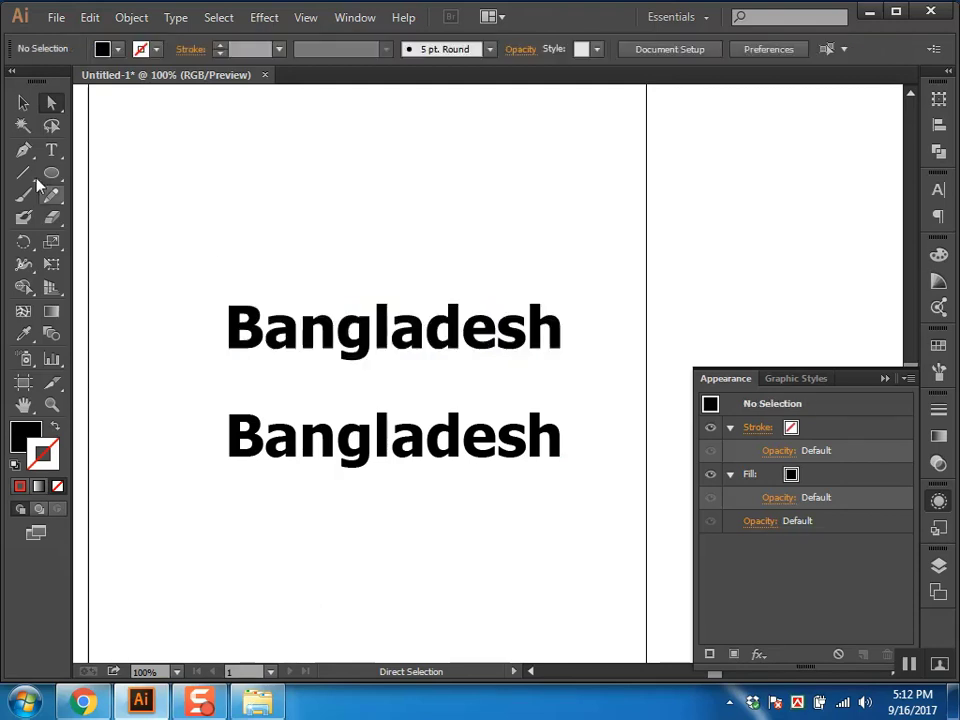
left_click_drag(51, 172, 88, 180)
left_click(88, 178)
left_click_drag(164, 148, 270, 175)
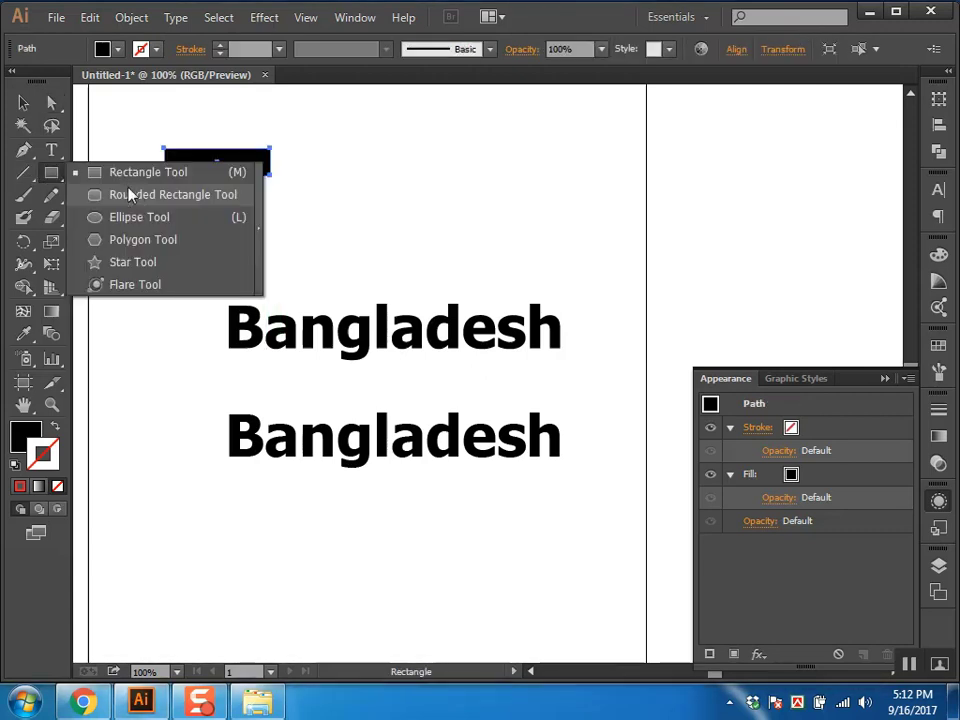
left_click_drag(51, 172, 133, 216)
mouse_move(381, 149)
left_mouse_down()
mouse_move(406, 186)
mouse_move(473, 216)
left_mouse_up()
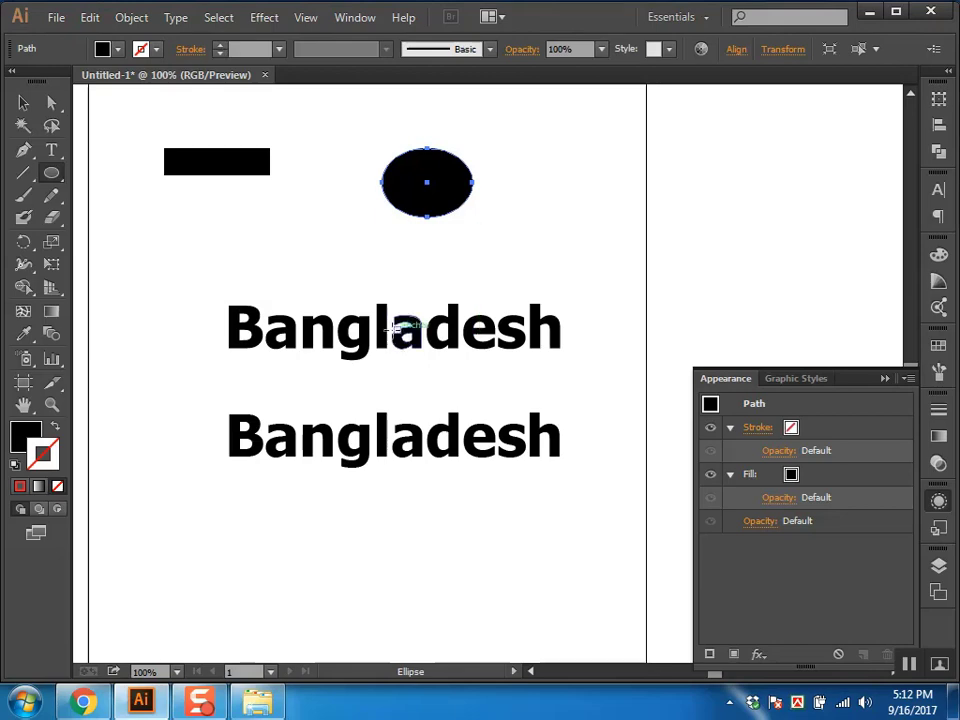
Step: With Direct Selection, select the ellipse, the outlined top lettering, then the lower editable text
key("a")
left_click_drag(203, 290, 605, 374)
left_click(430, 172)
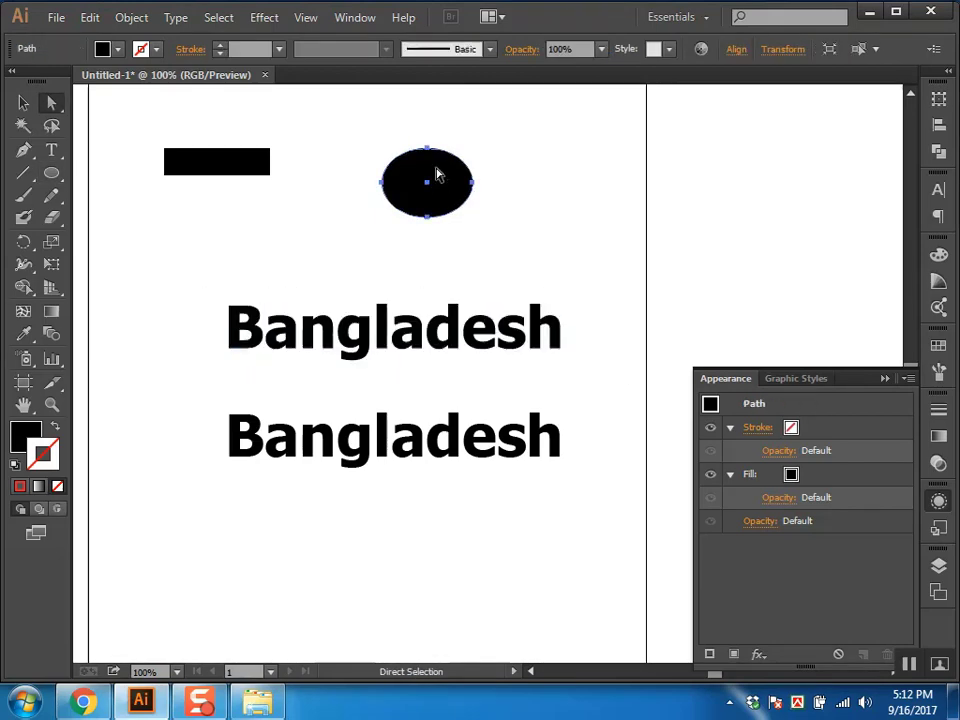
left_click_drag(212, 298, 585, 364)
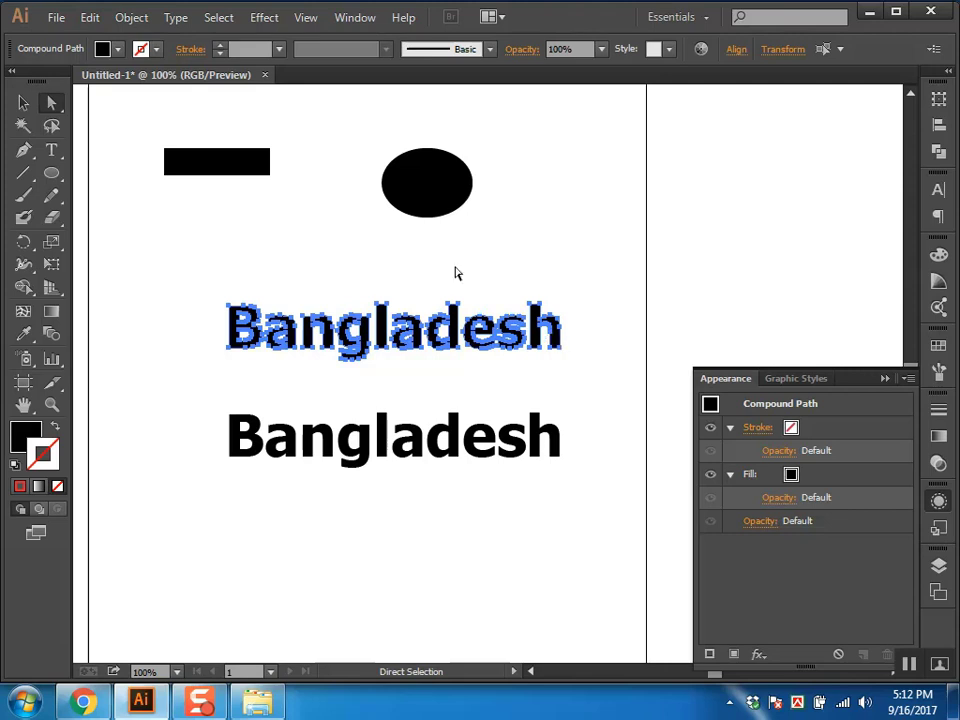
left_click(407, 458)
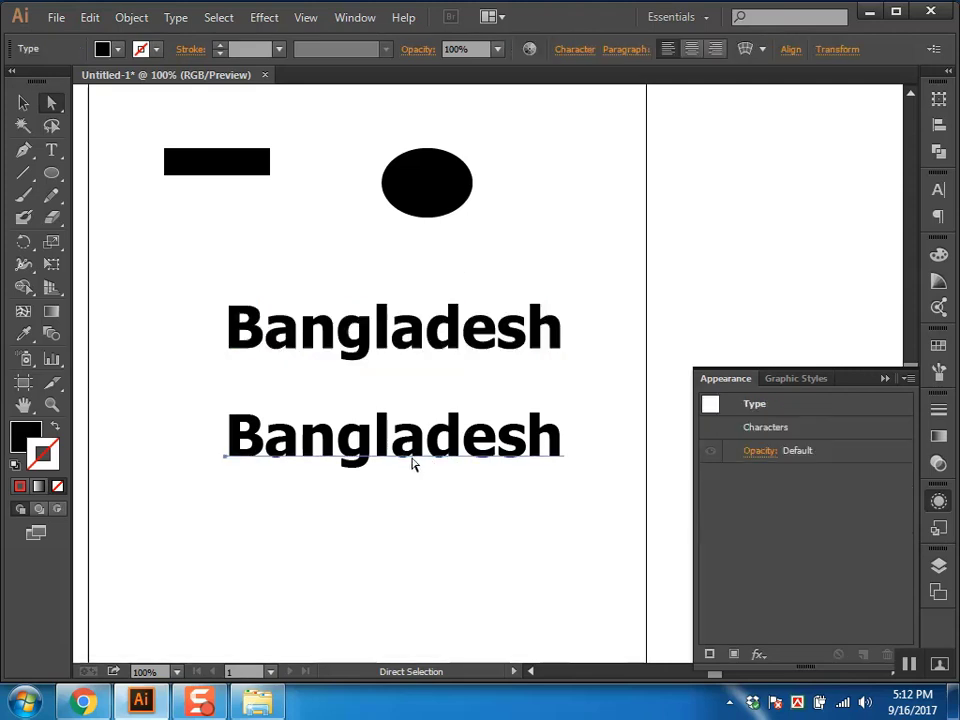
Step: Set the lower Bangladesh text's font family to Impact via the Character panel ('imp')
left_click(375, 462)
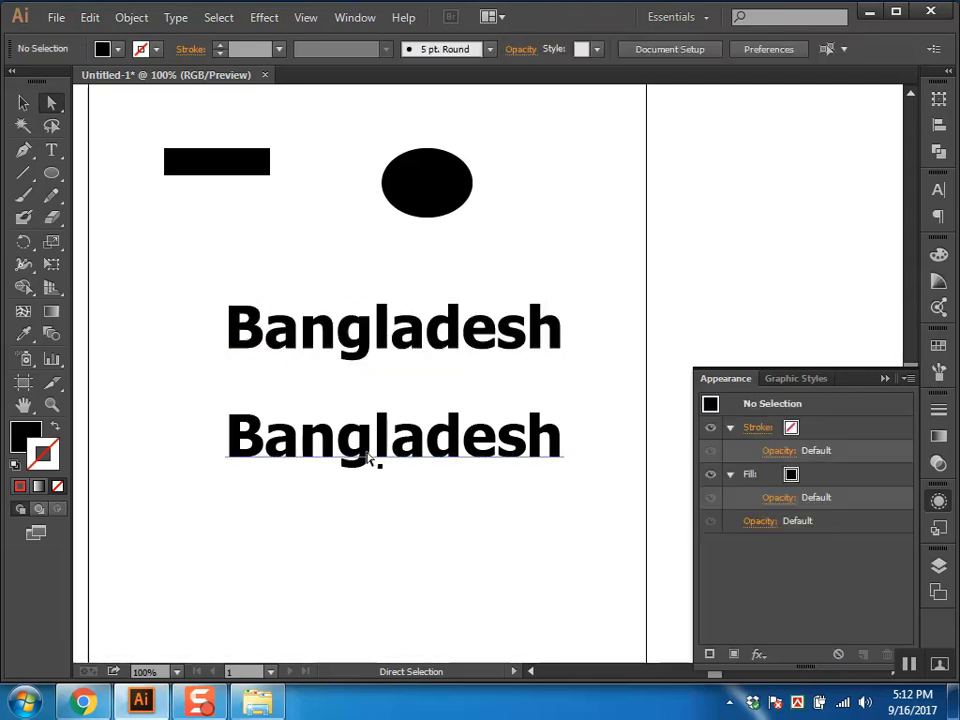
left_click(940, 192)
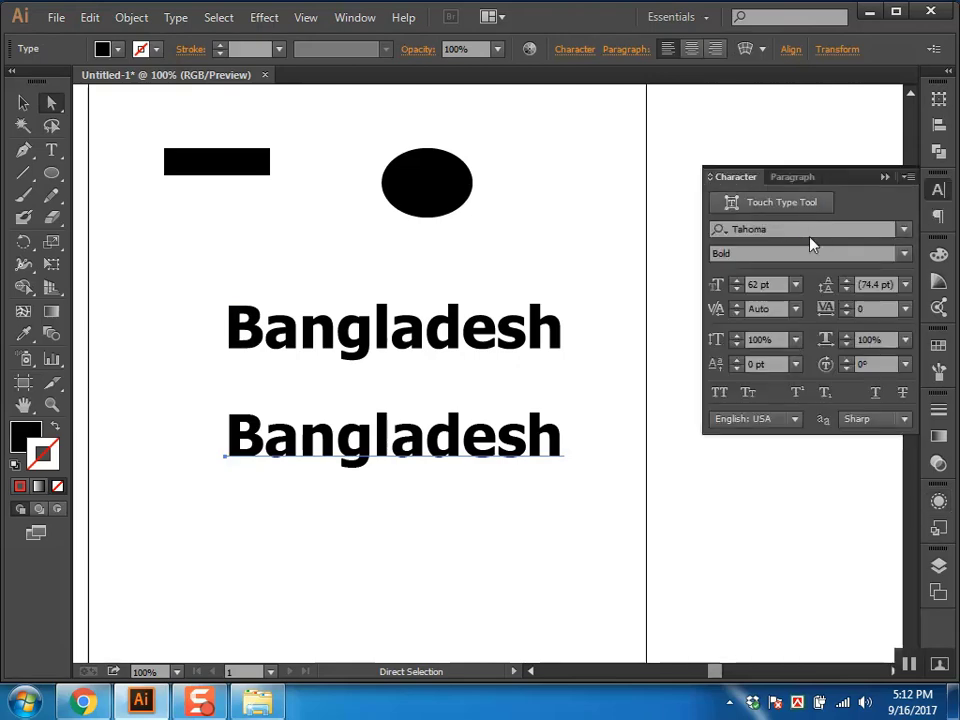
left_click(803, 229)
type("imp")
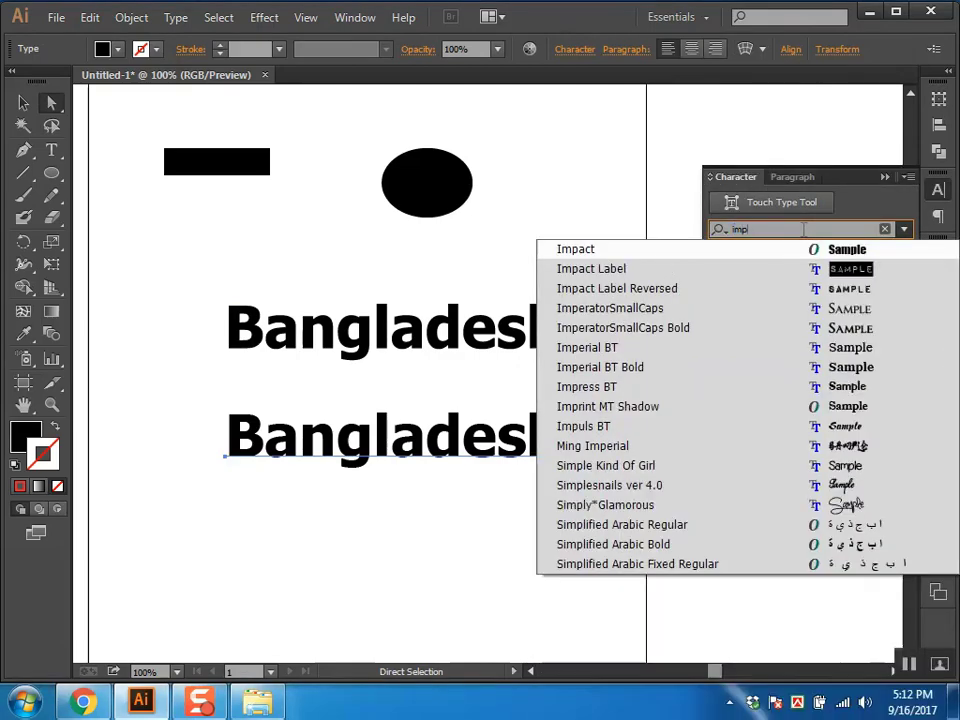
key("Return")
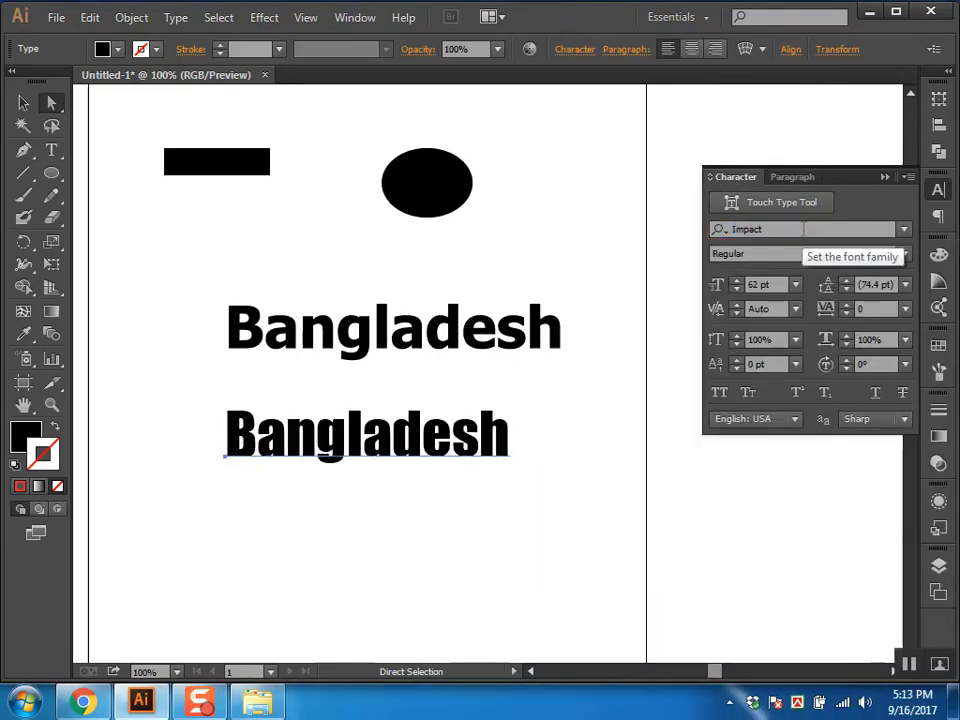
Step: Undo an accidentally drawn line and direct-select the outlined top lettering
key("backslash")
left_click_drag(570, 358, 514, 352)
key("ctrl+z")
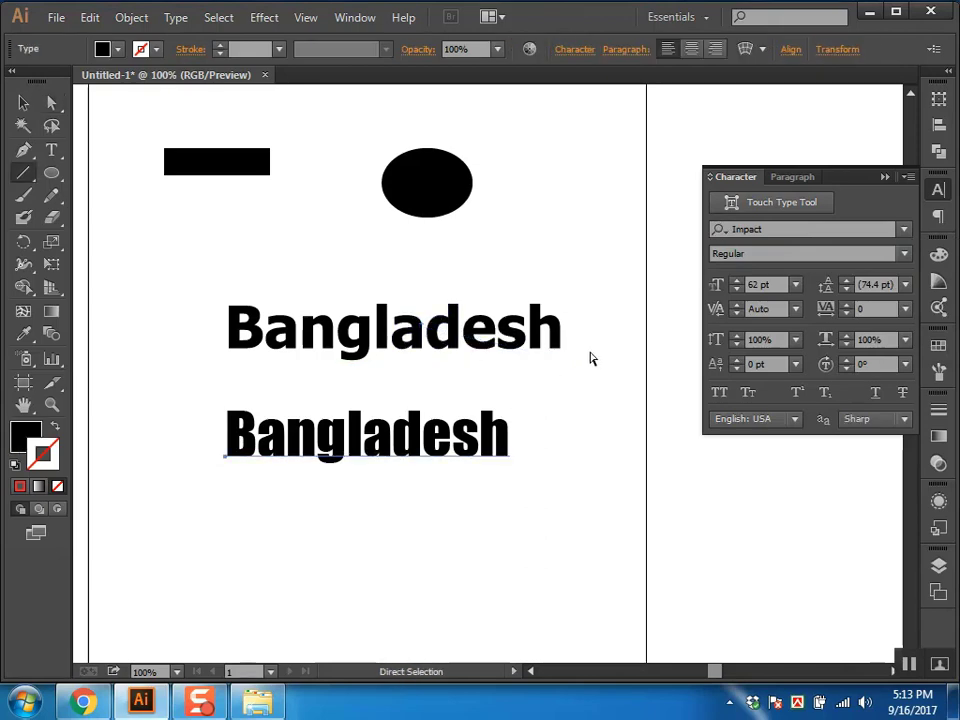
key("a")
left_click_drag(600, 368, 197, 289)
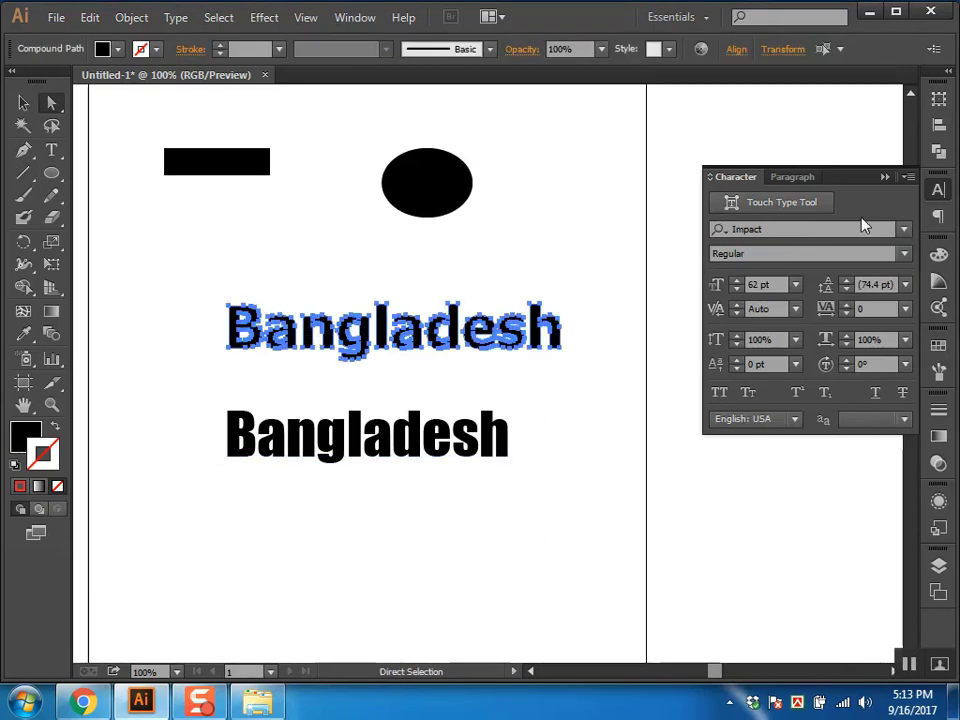
Step: Step through alternative font families for the top lettering, then type 't is' into the lower word
left_click(805, 230)
key("Down")
key("Down")
key("Down")
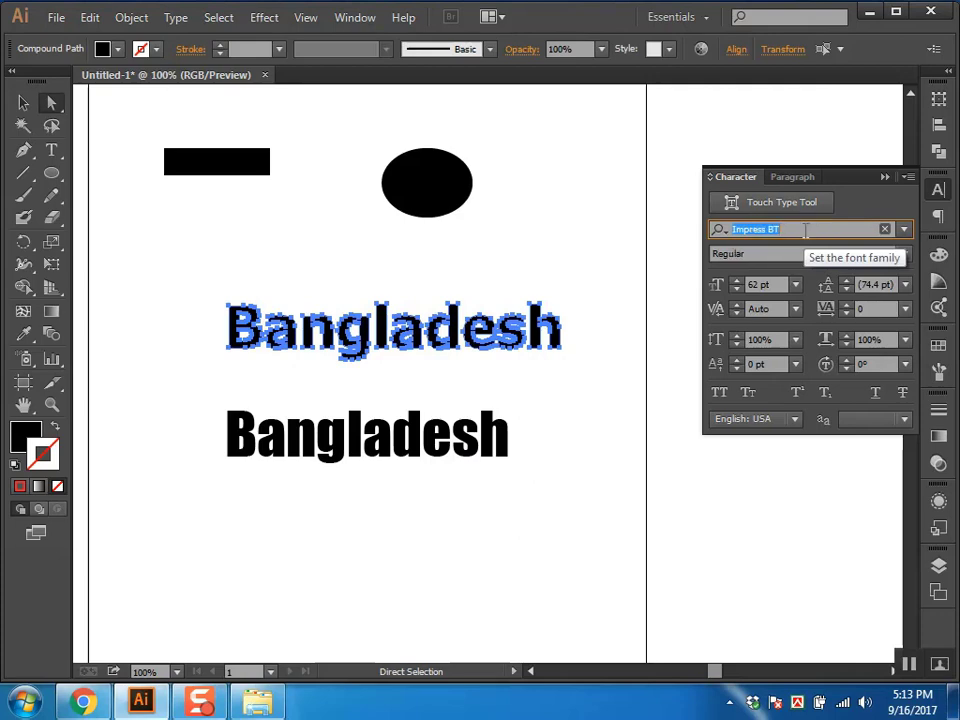
key("Down")
key("Down")
key("Down")
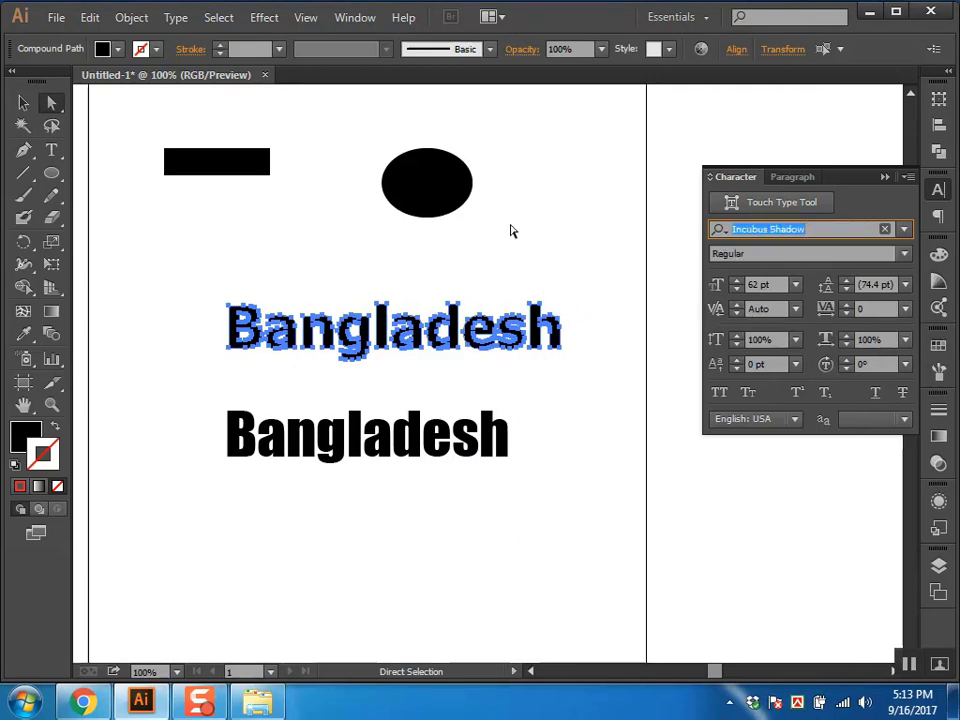
left_click(591, 324)
left_click_drag(603, 291, 266, 379)
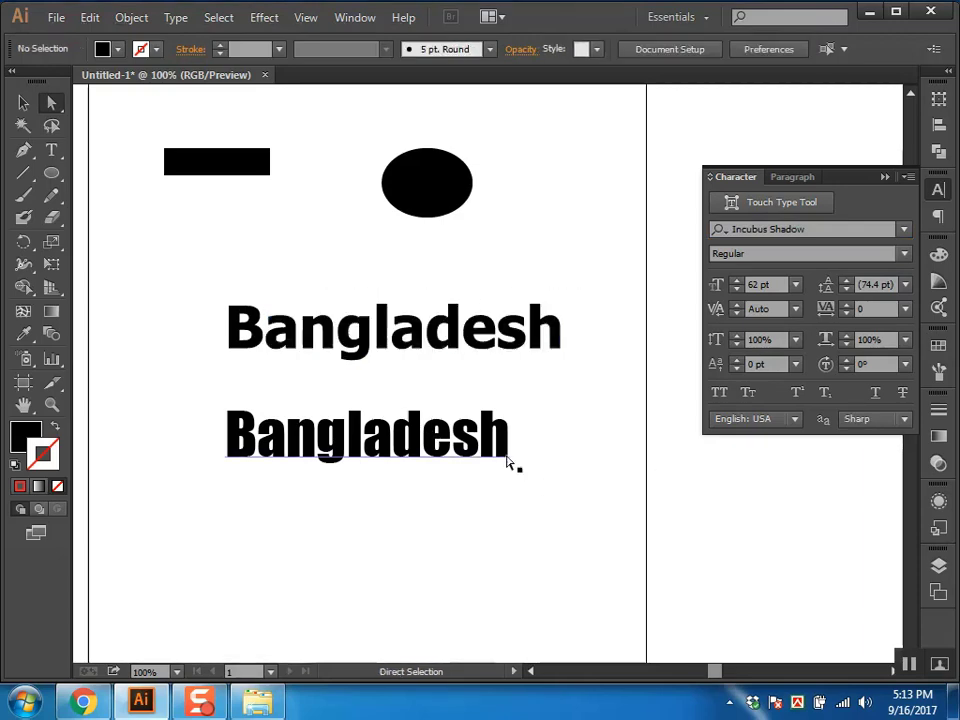
type("t")
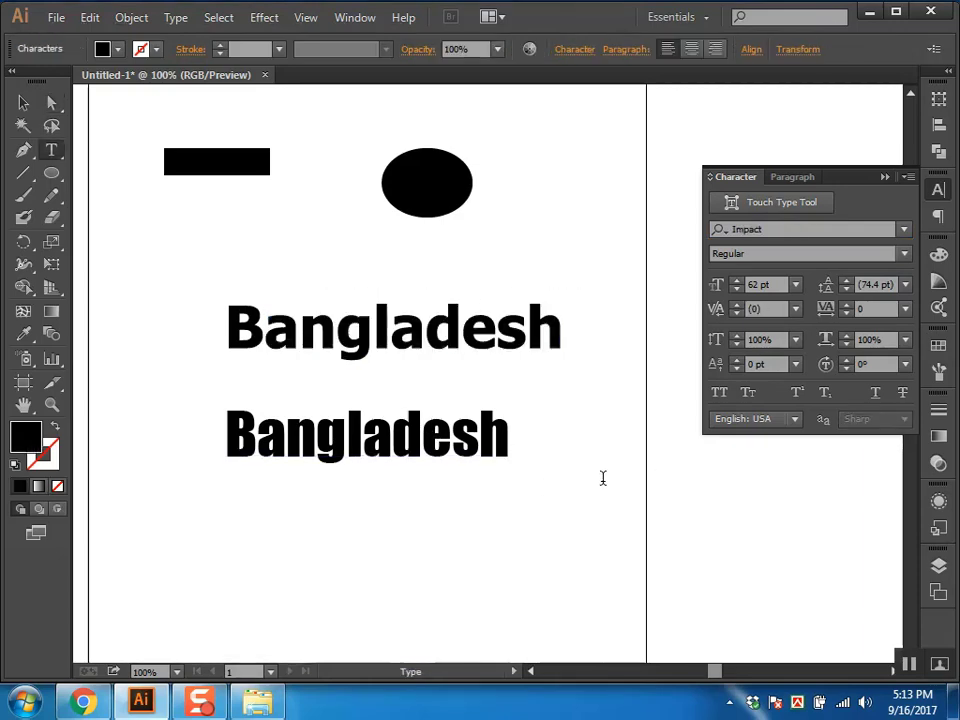
type(" is")
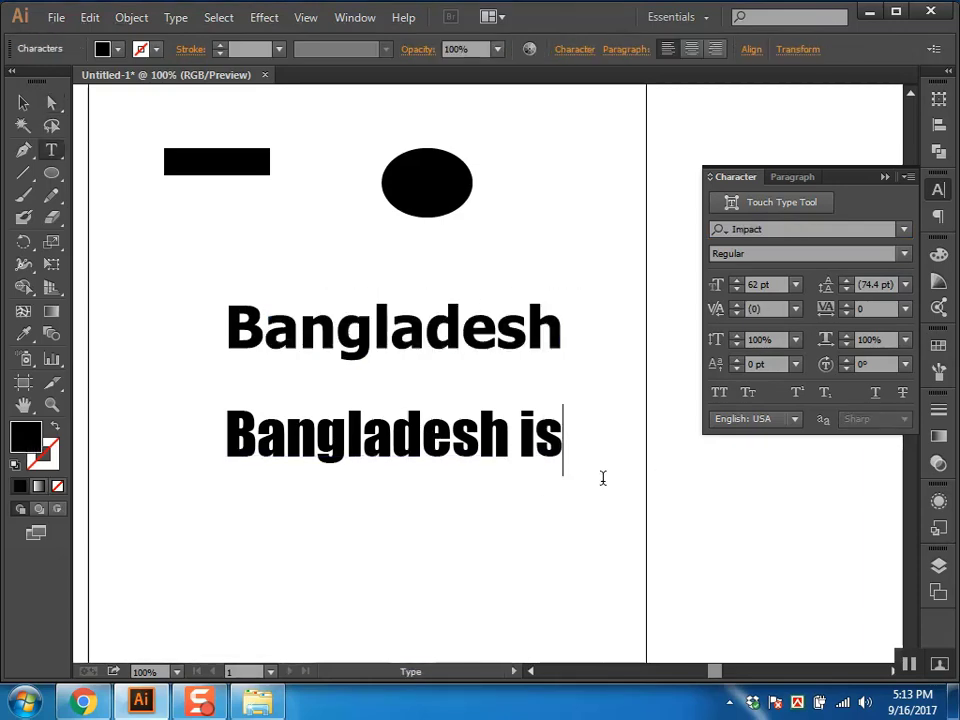
Step: Replace the trailing characters of the lower word with 'hhhh' to read Bangladeshhhh
left_click_drag(479, 437, 594, 437)
type("hhhh")
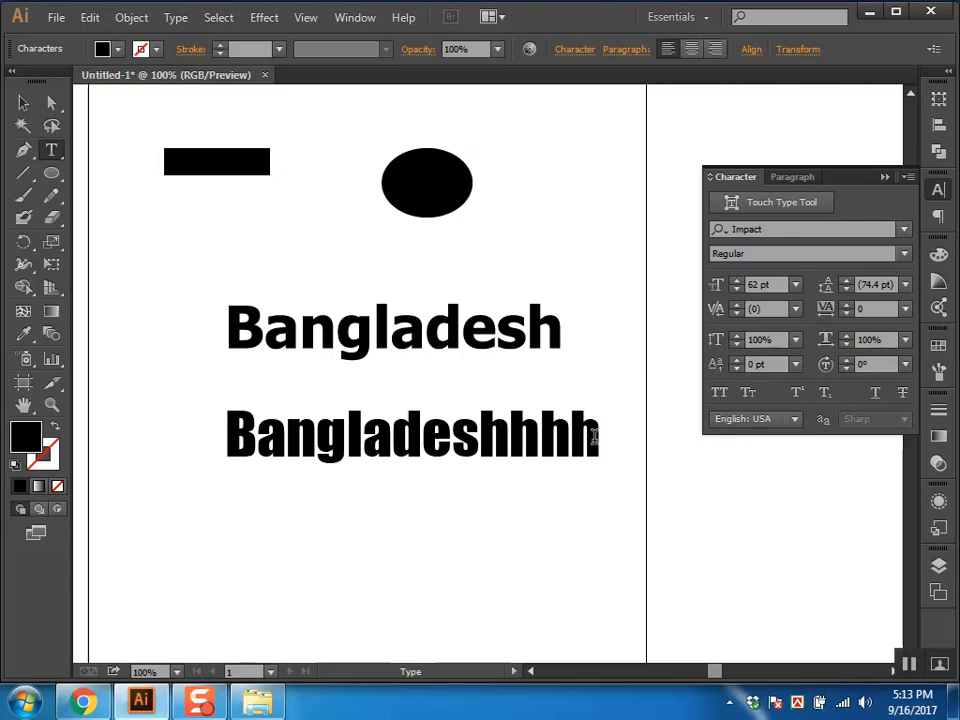
left_click(591, 356, "ctrl")
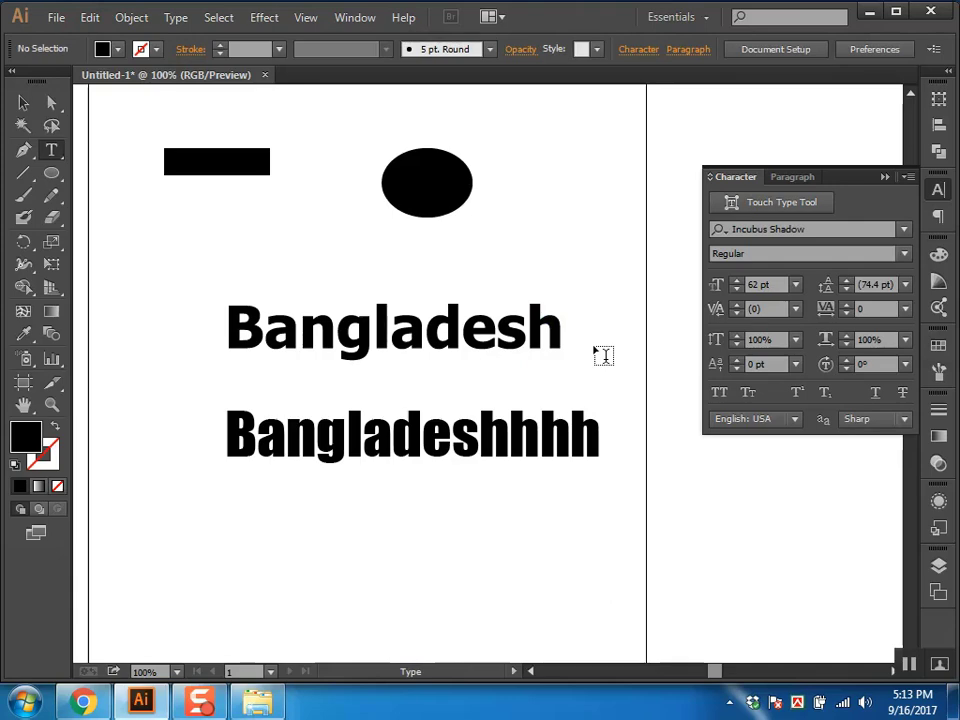
Step: Marquee-select the outlined top Bangladesh copy and delete it
key("v")
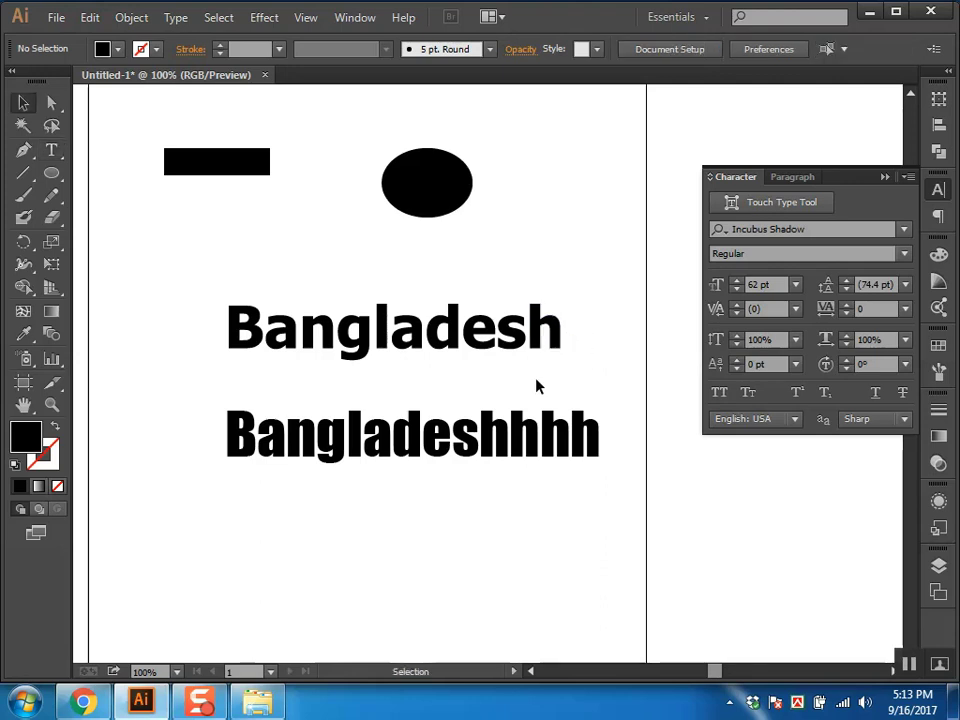
left_click(510, 330)
left_click(614, 364)
left_click_drag(604, 285, 232, 375)
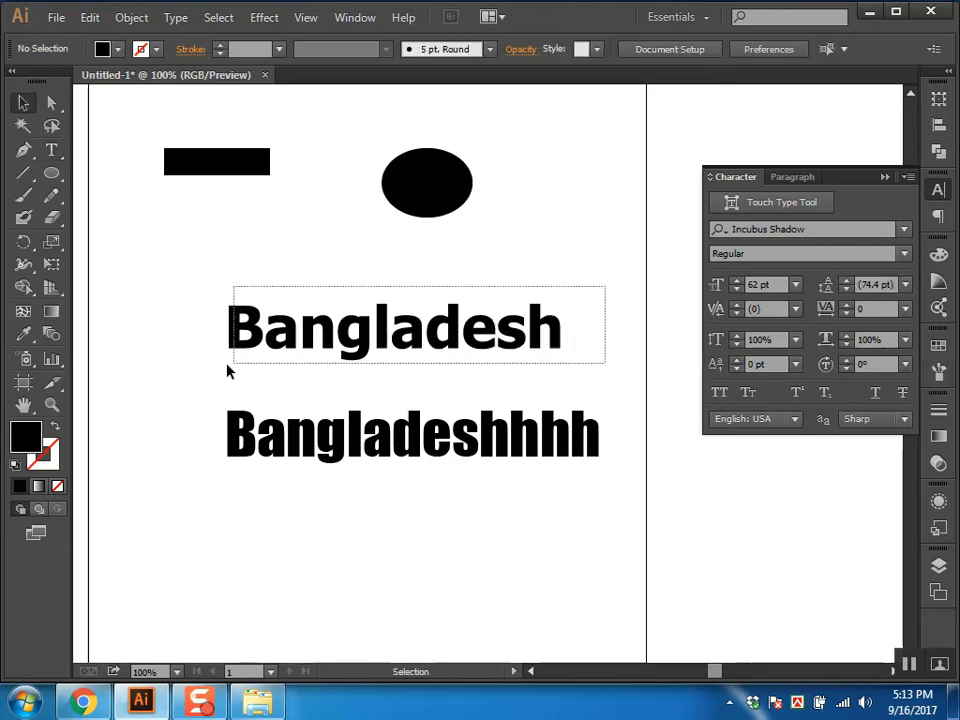
key("Delete")
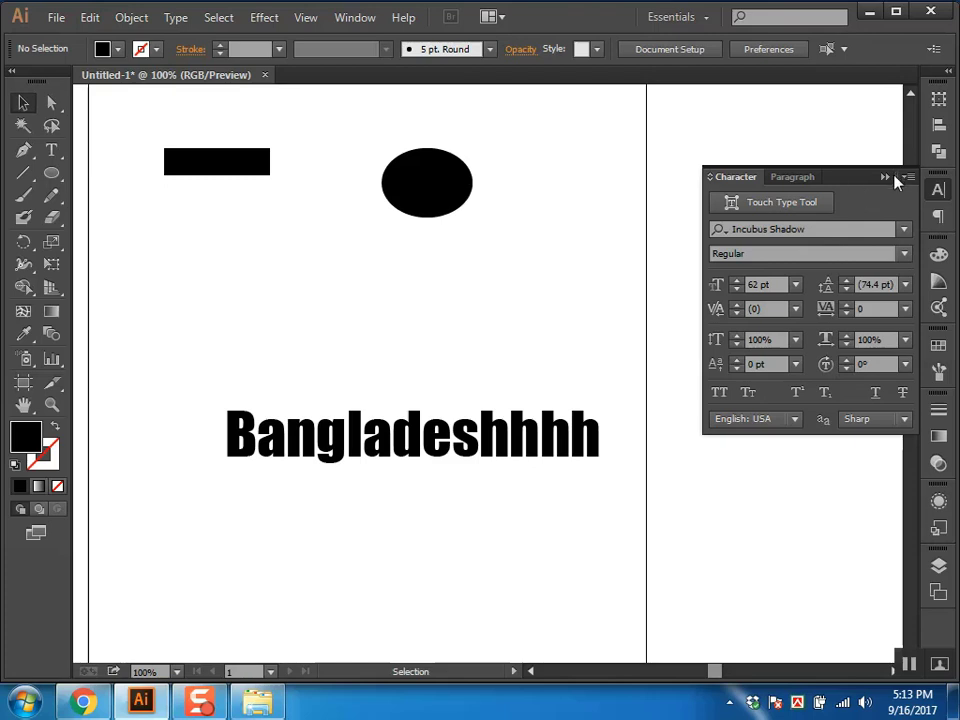
Step: Collapse the Character panel and select the whole Bangladeshhhh word with the Type tool
left_click(884, 177)
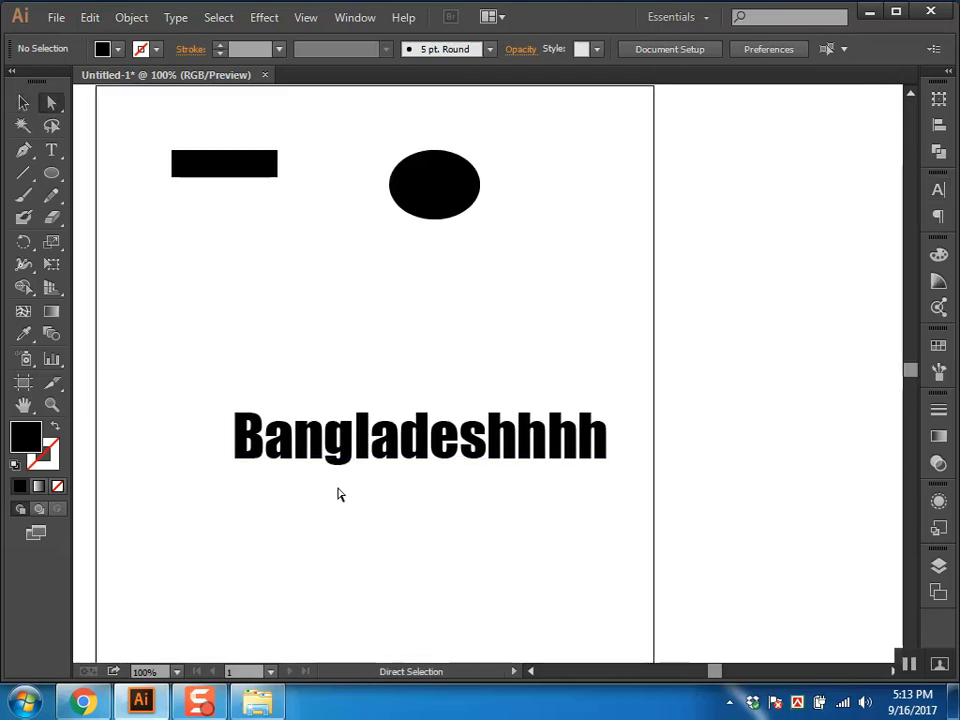
left_click(360, 452)
key("t")
double_click(375, 455)
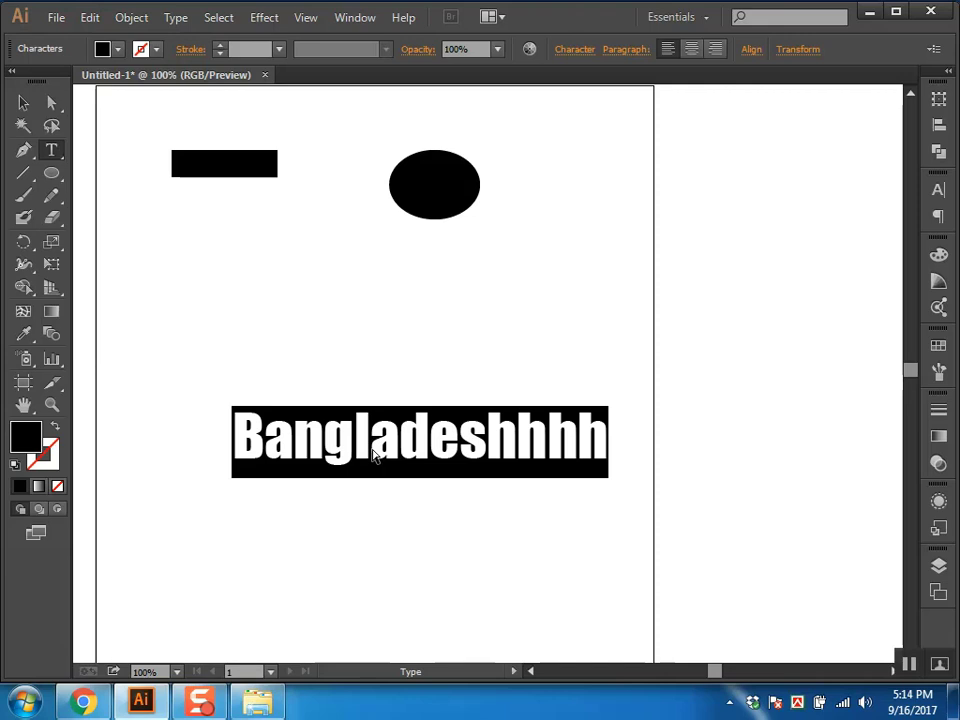
Step: Retype the text as 'Nayon Automobile' and move it lower on the artboard
type("No")
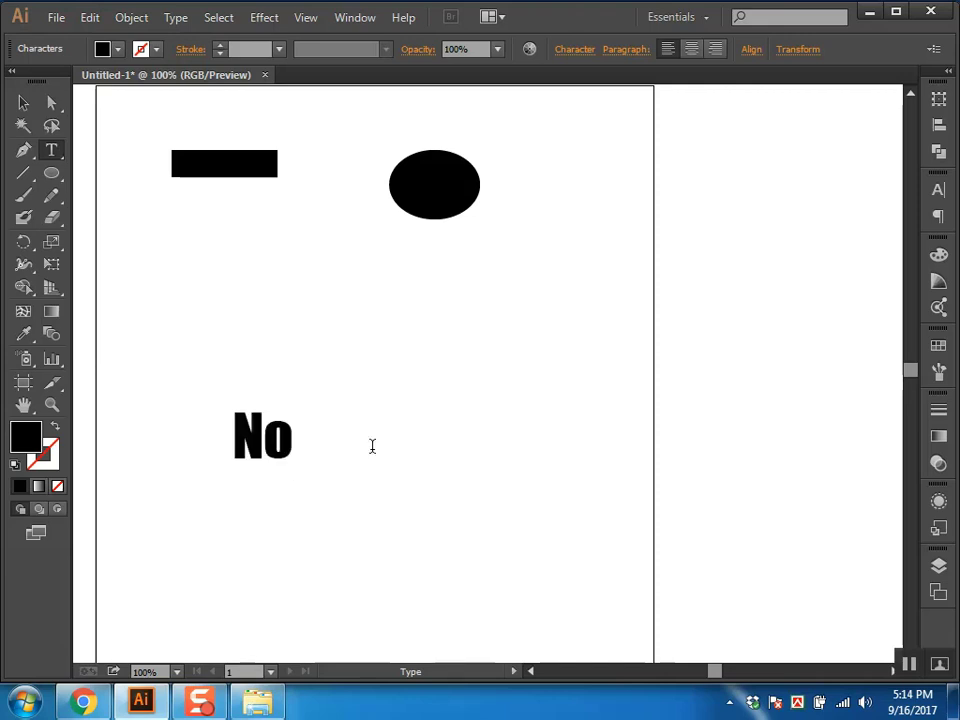
key("BackSpace")
type("a")
type("yon")
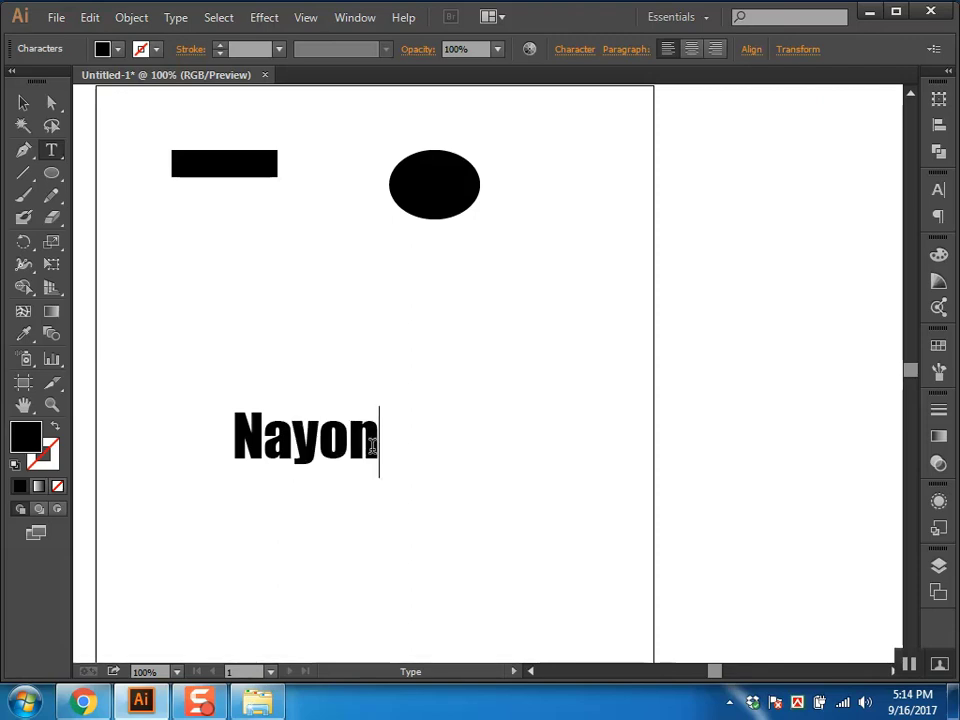
type("Autom")
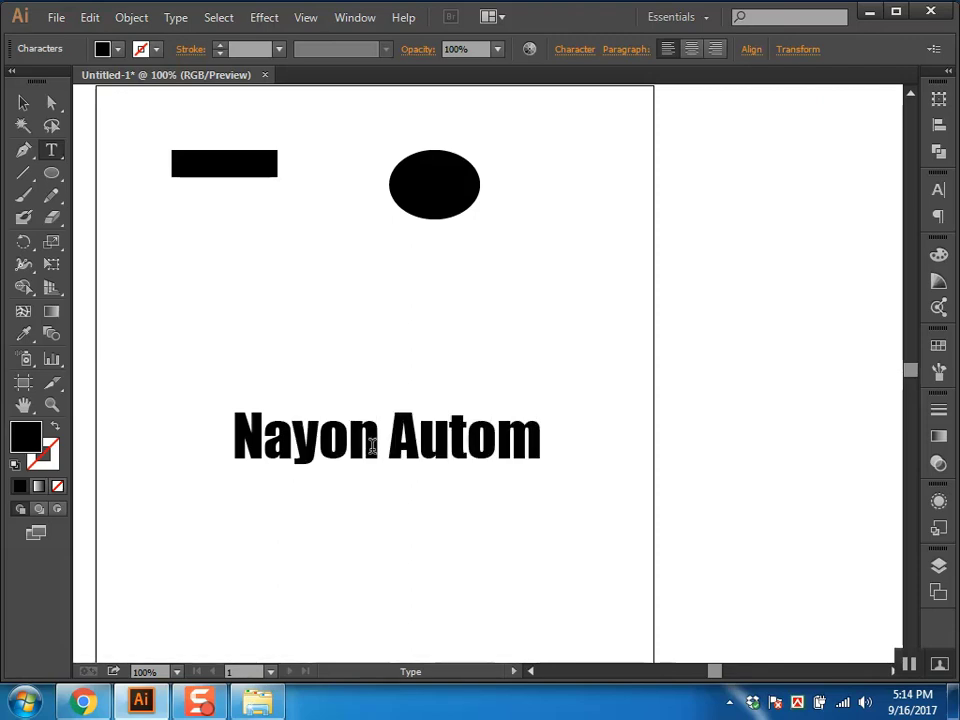
type("obile")
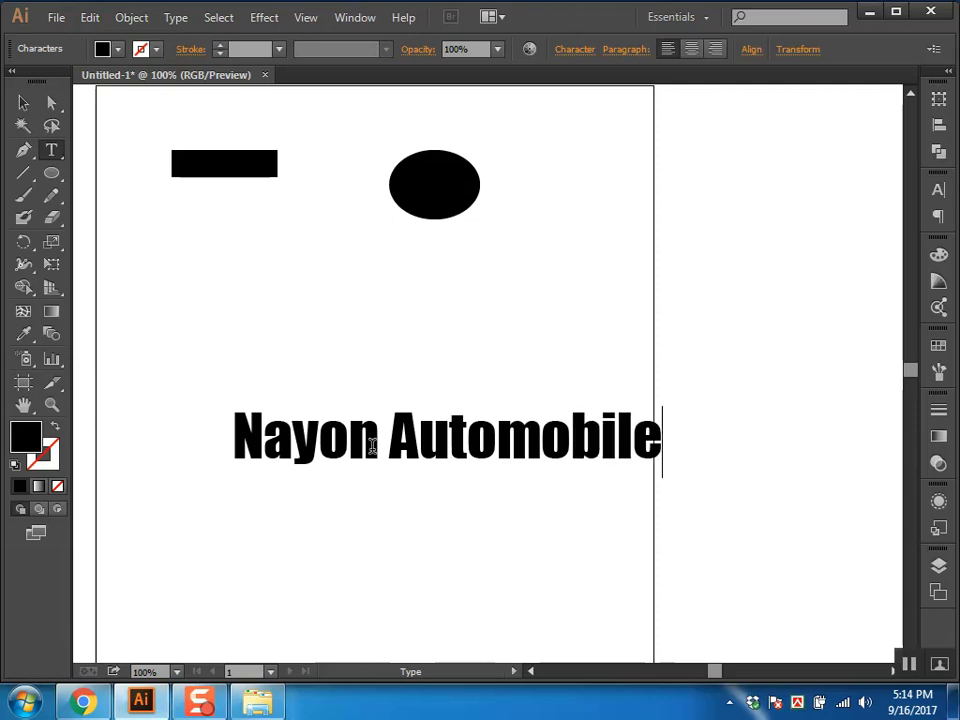
left_click(432, 453, "ctrl")
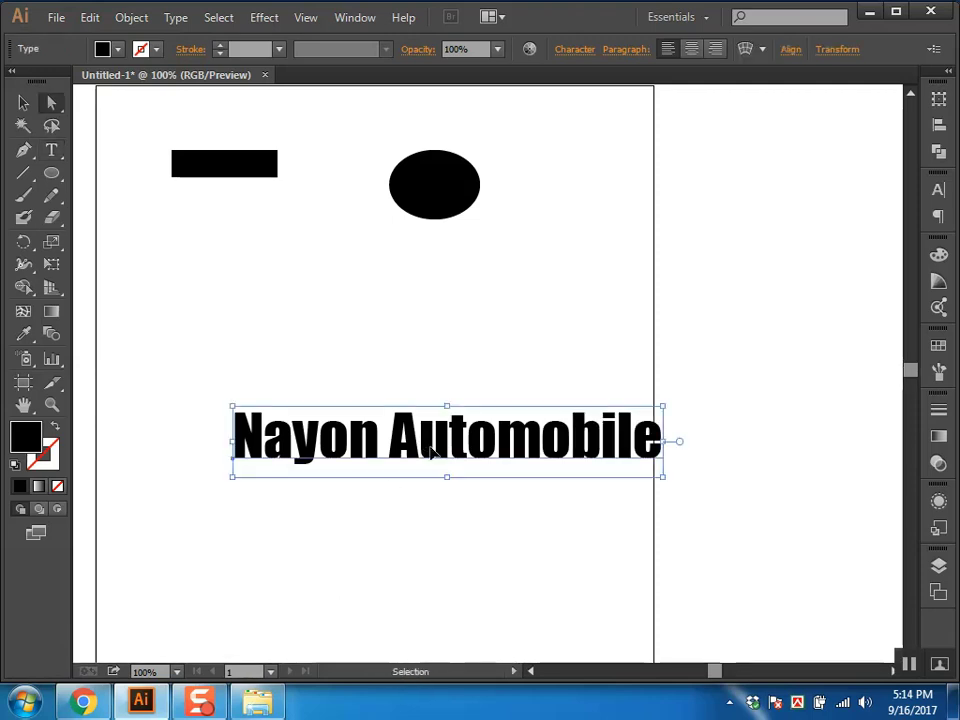
left_click_drag(432, 453, 338, 506)
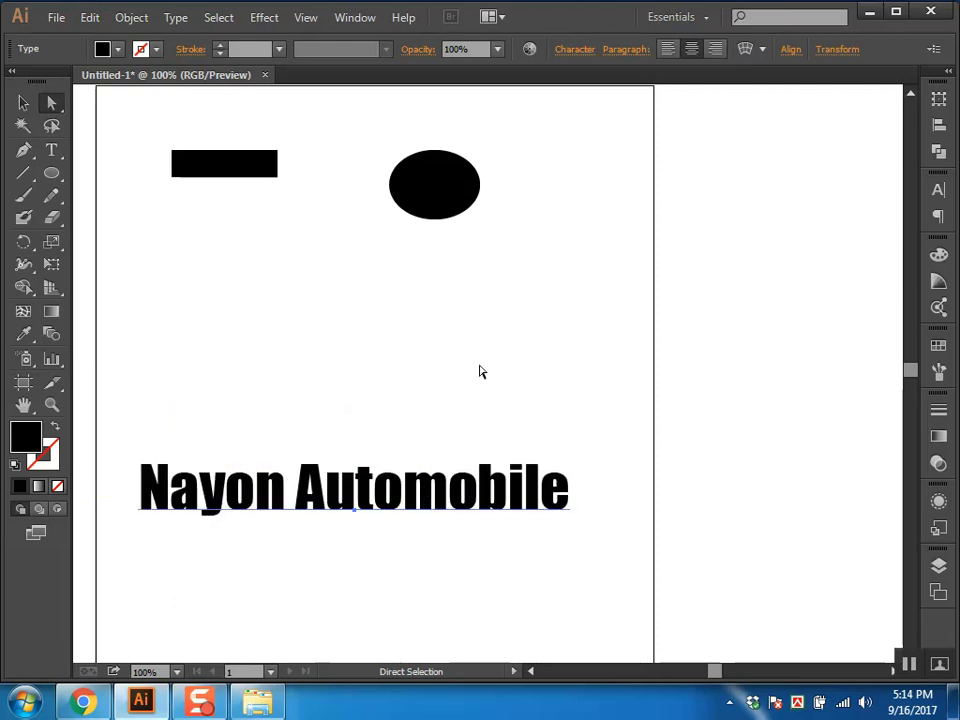
left_click(537, 385)
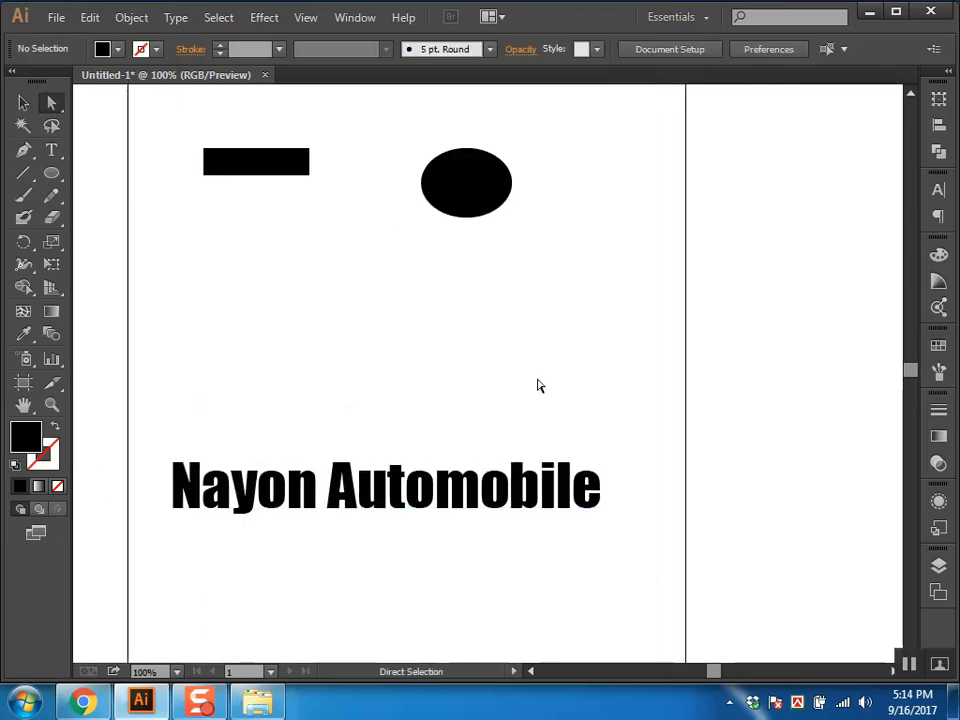
left_click_drag(506, 426, 517, 469)
left_click_drag(471, 537, 492, 537)
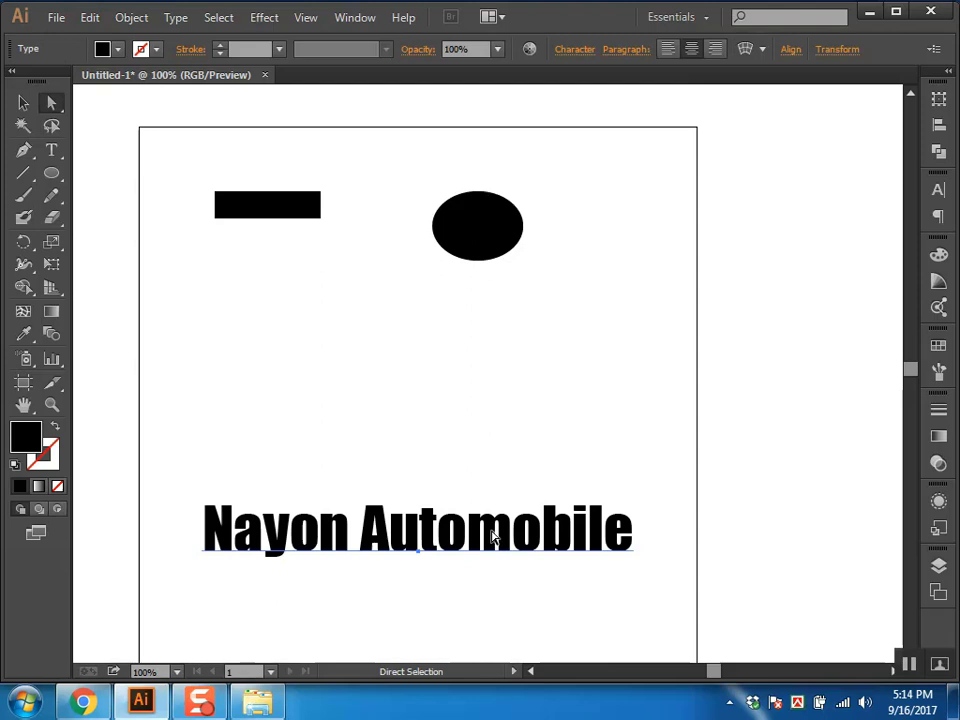
Step: Delete the black rectangle and ellipse
key("v")
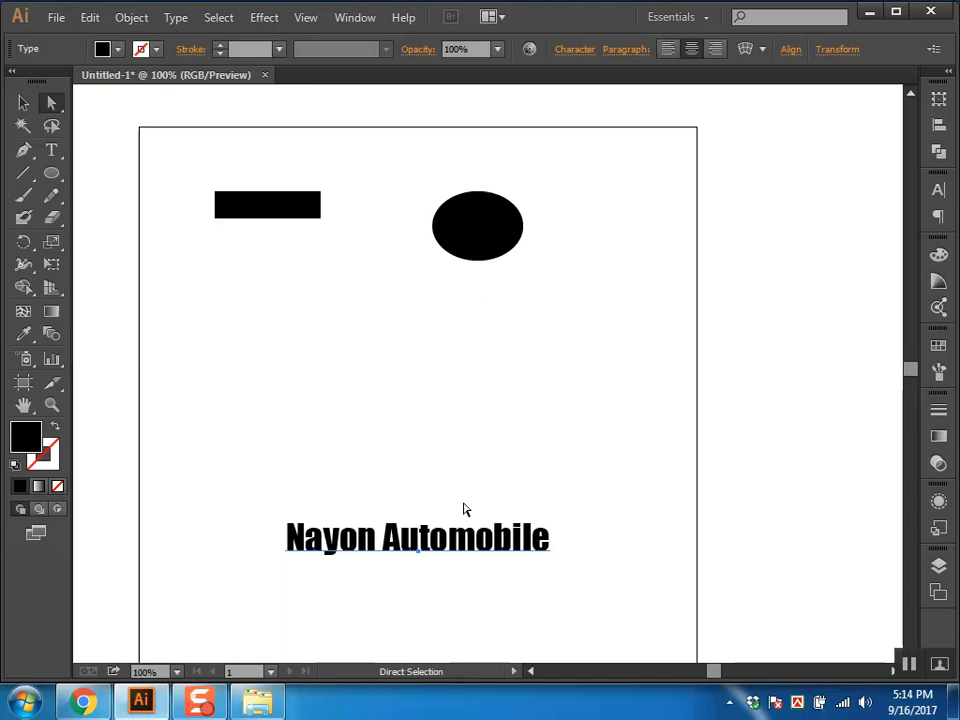
left_click_drag(178, 167, 588, 307)
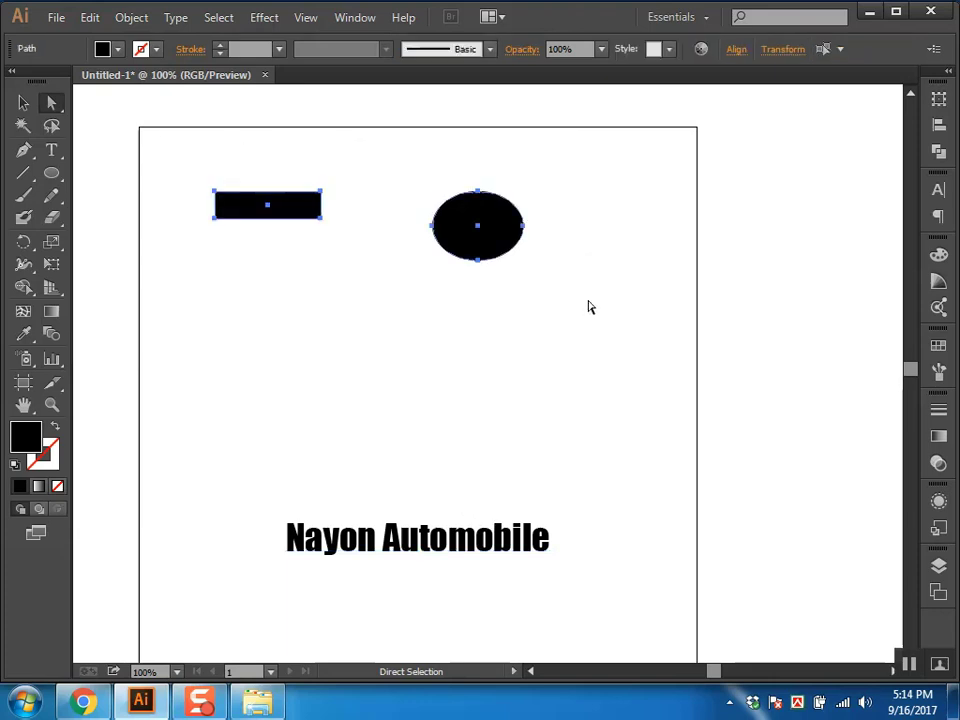
key("Delete")
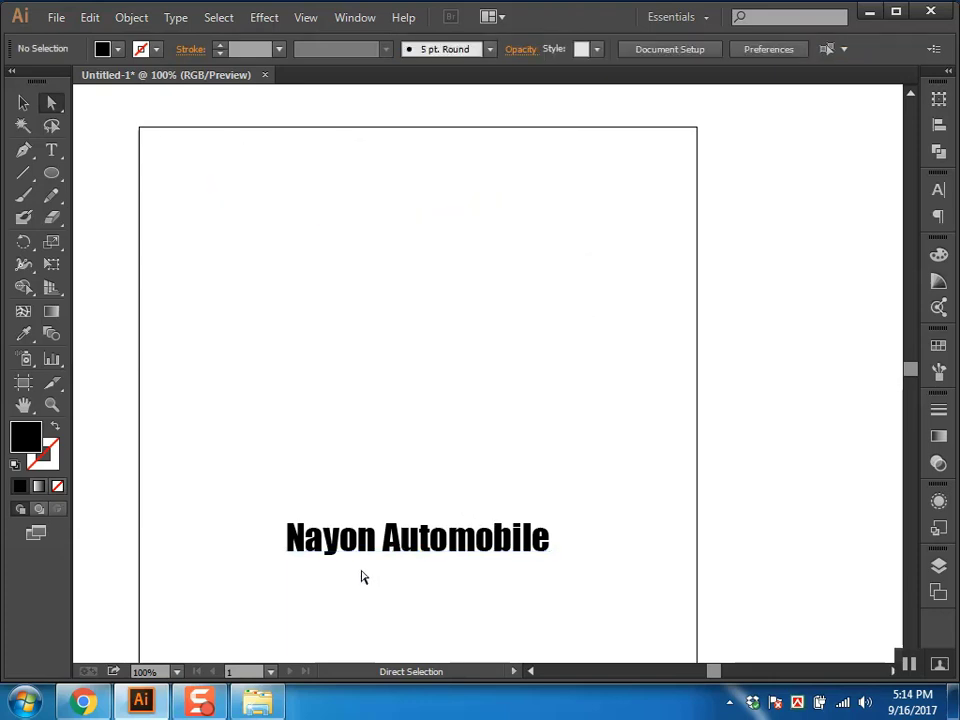
Step: Duplicate the Automobile line just above and cut the copy down to 'NA'
left_click_drag(396, 556, 395, 476)
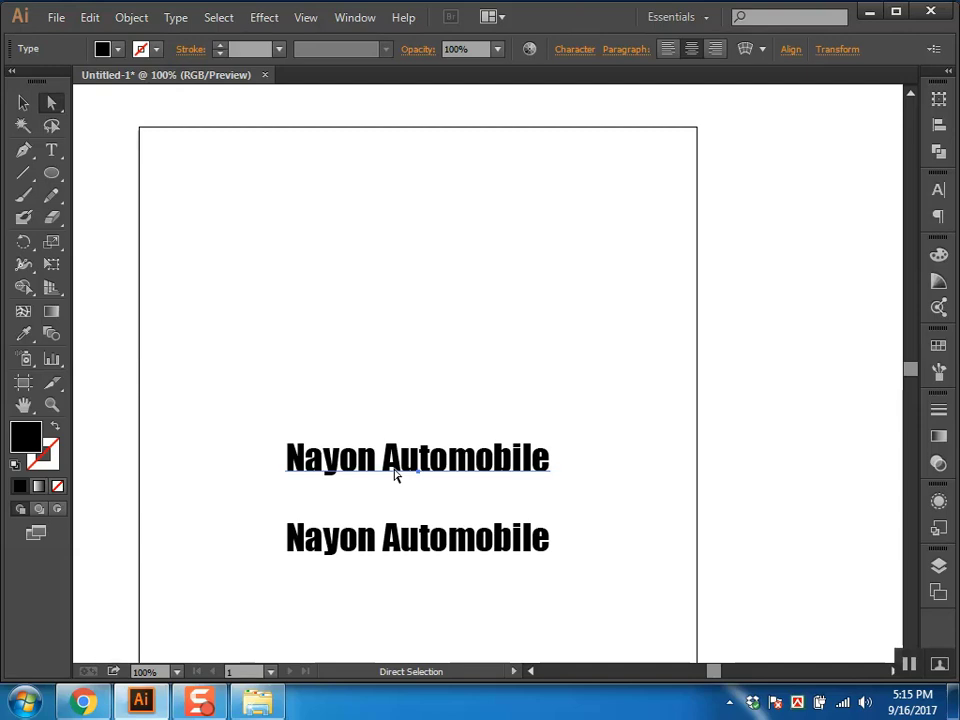
key("t")
left_click(290, 462)
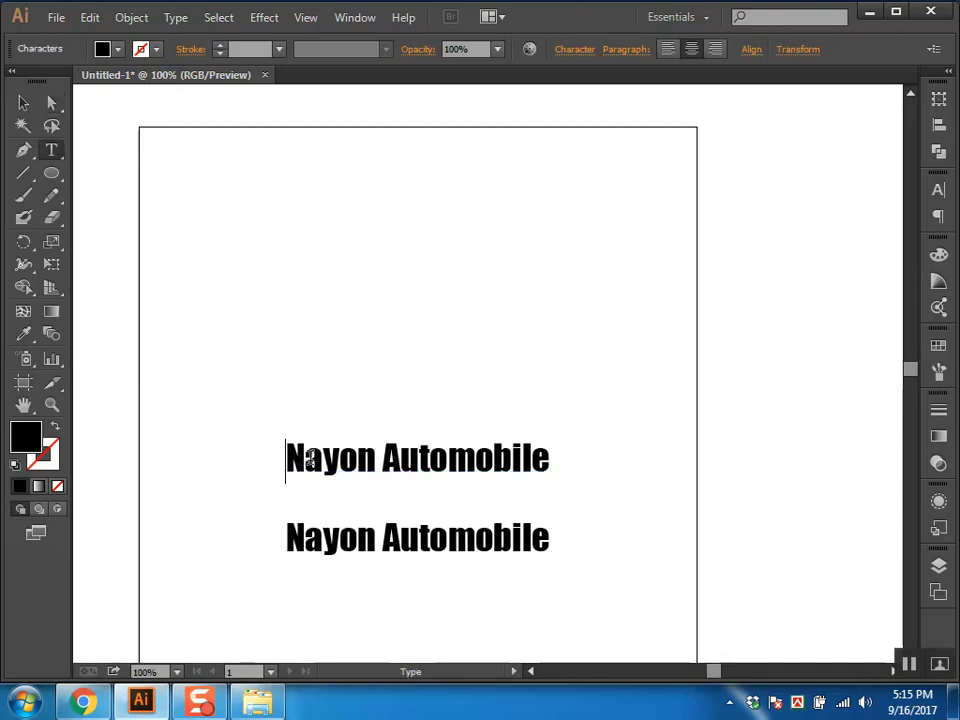
left_click_drag(310, 458, 748, 495)
key("BackSpace")
key("BackSpace")
type("NA")
key("Escape")
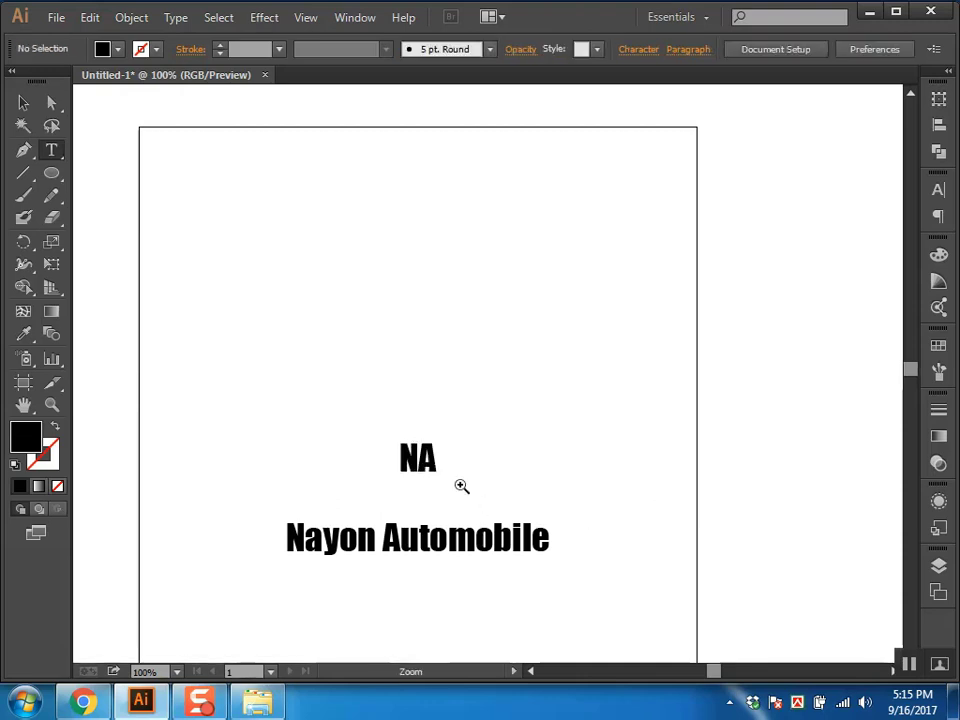
Step: Set the NA text's font to Ethnocentric
left_click(461, 486)
left_click_drag(561, 358, 574, 298)
key("a")
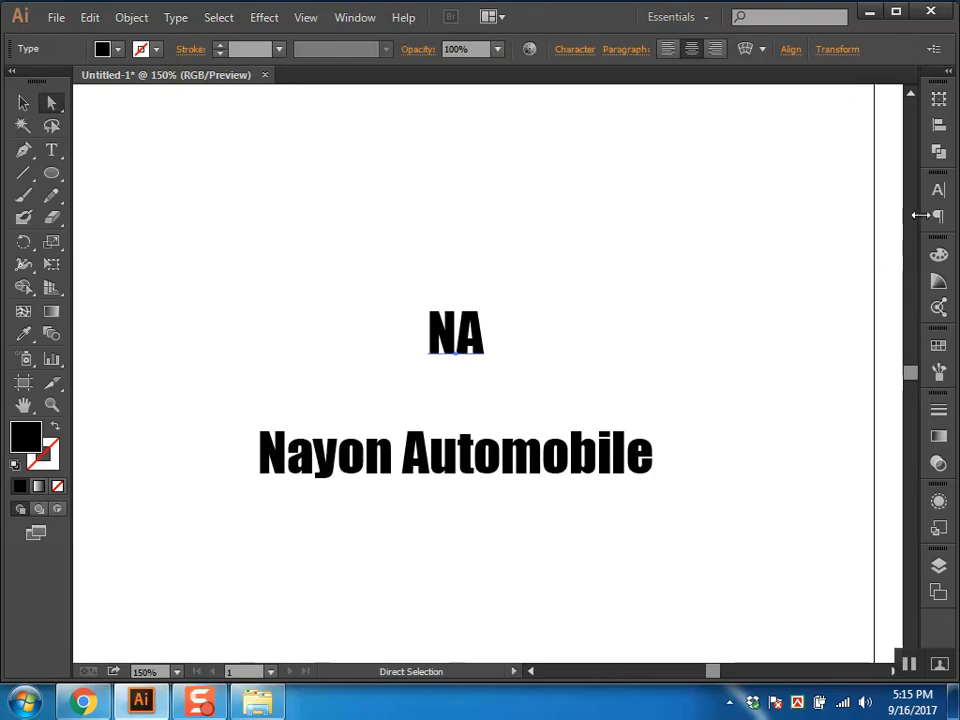
left_click(938, 189)
left_click(760, 229)
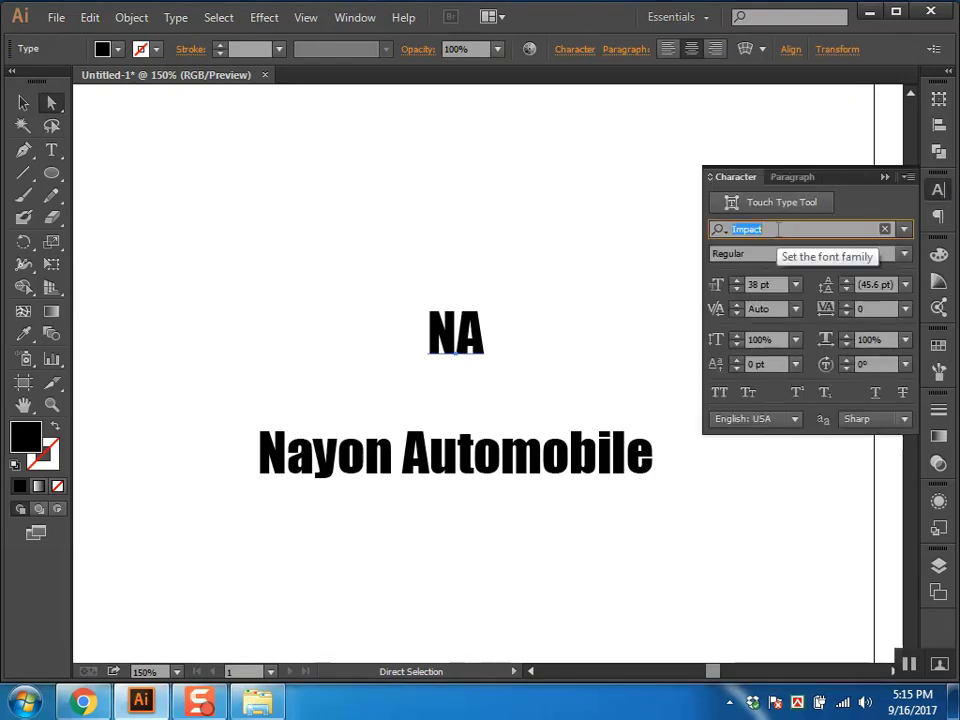
type("eth")
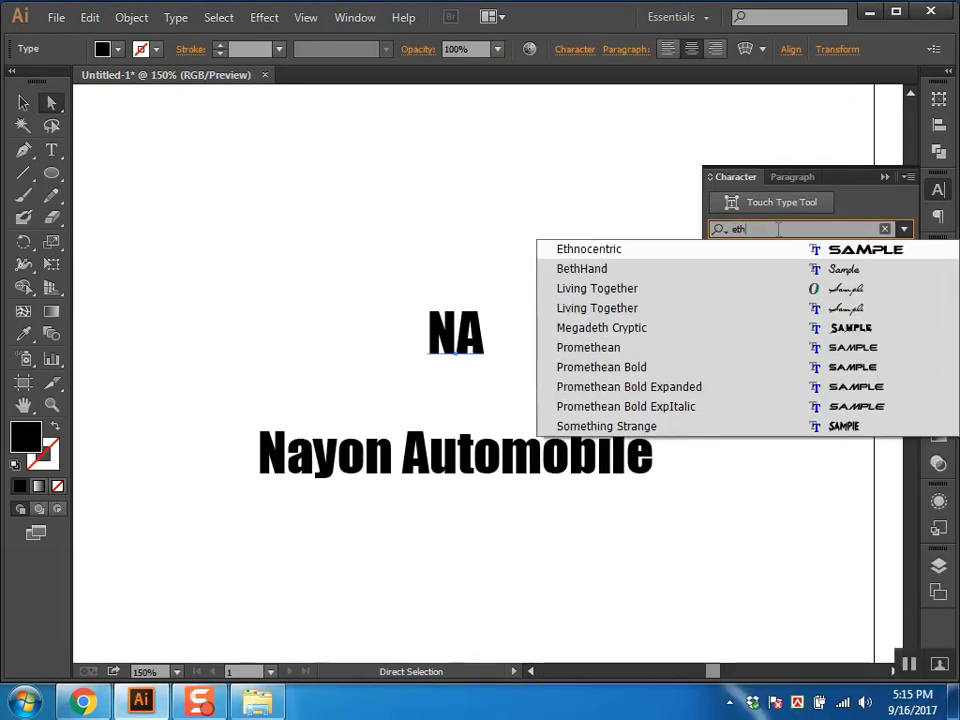
key("Return")
Step: Replace the N with F so the monogram reads 'FA'
left_click(589, 274)
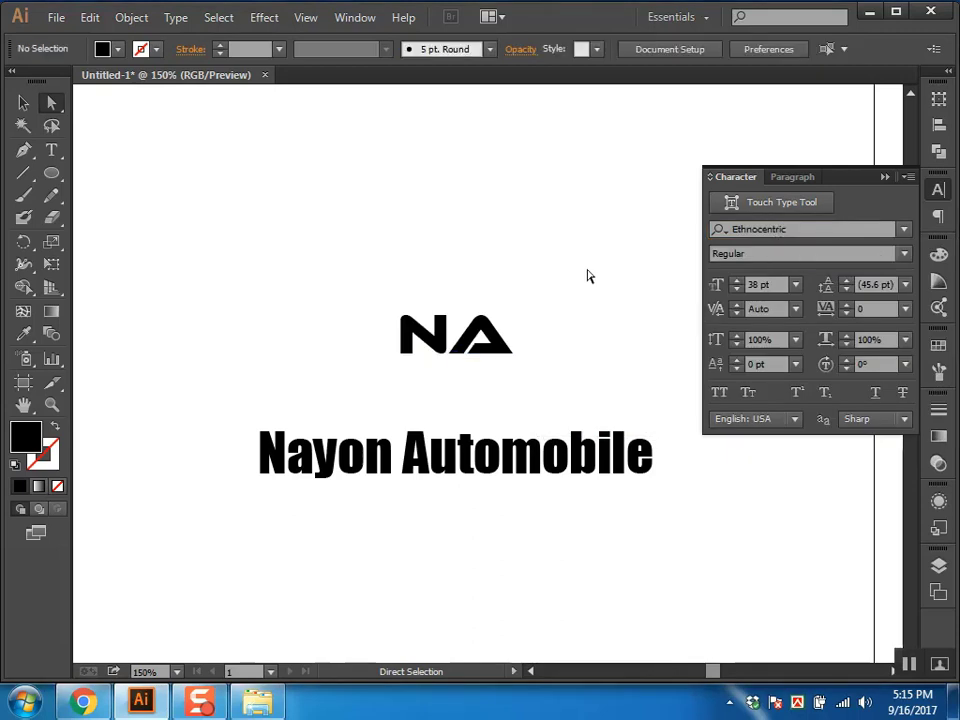
left_click(488, 344)
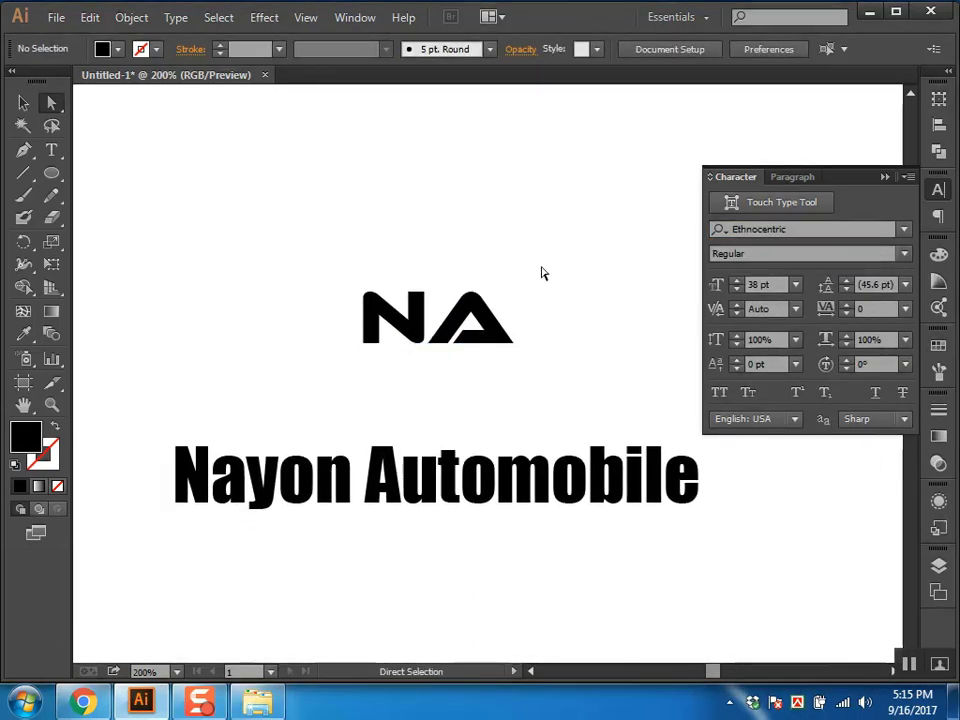
left_click_drag(536, 279, 508, 291)
key("ctrl+=")
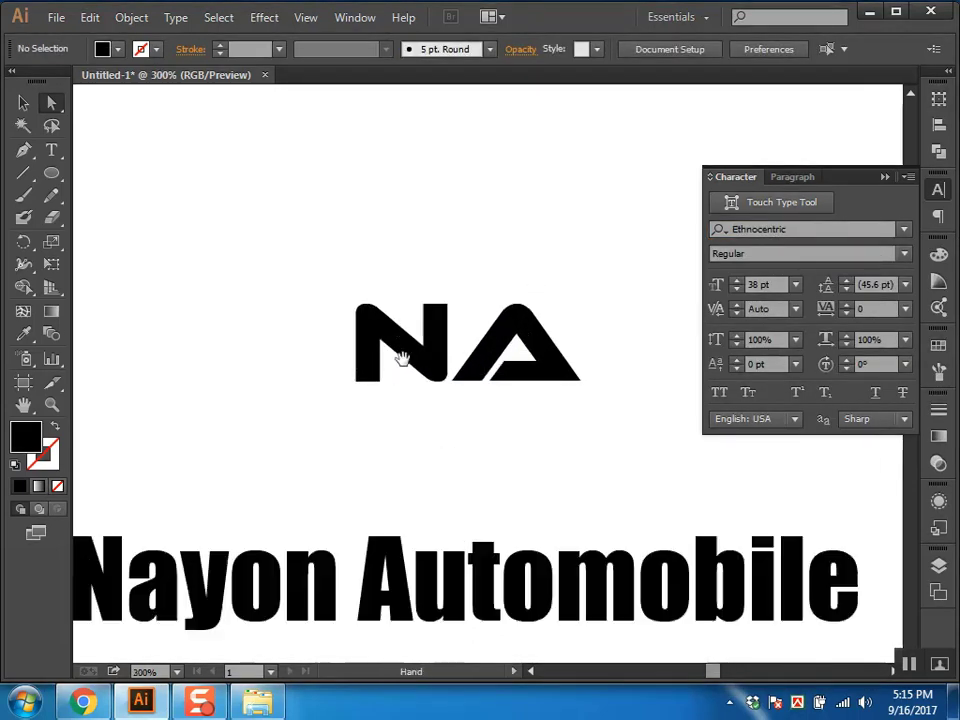
scroll(492, 248, "right", 1)
key("t")
left_click(407, 375)
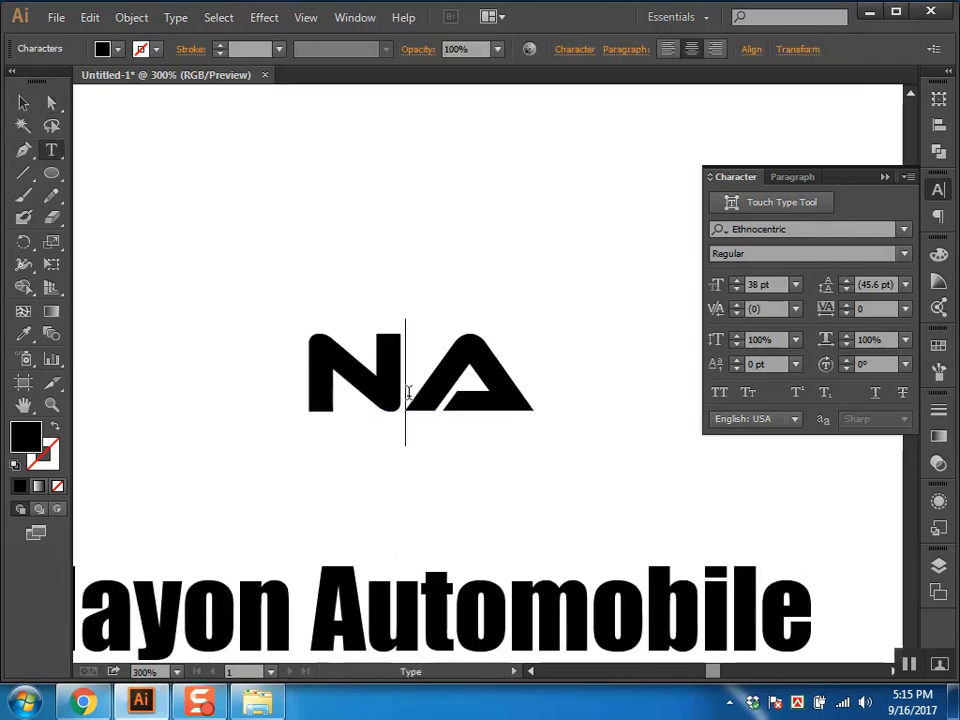
left_click(450, 412, "ctrl")
scroll(448, 411, "down", 1)
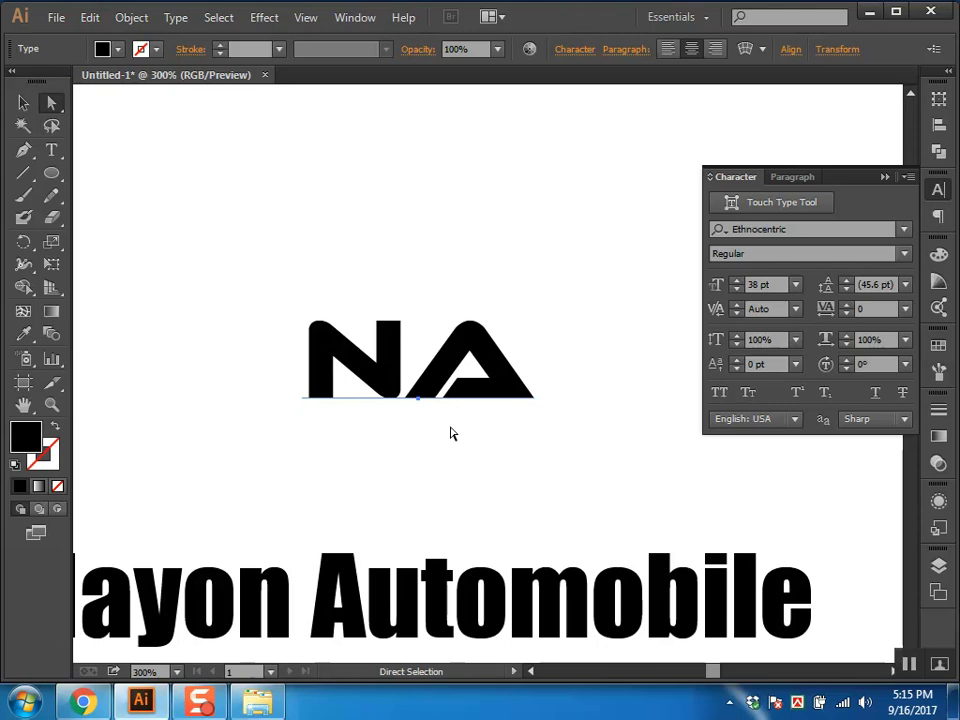
double_click(390, 366)
key("ctrl+a")
key("ctrl+a")
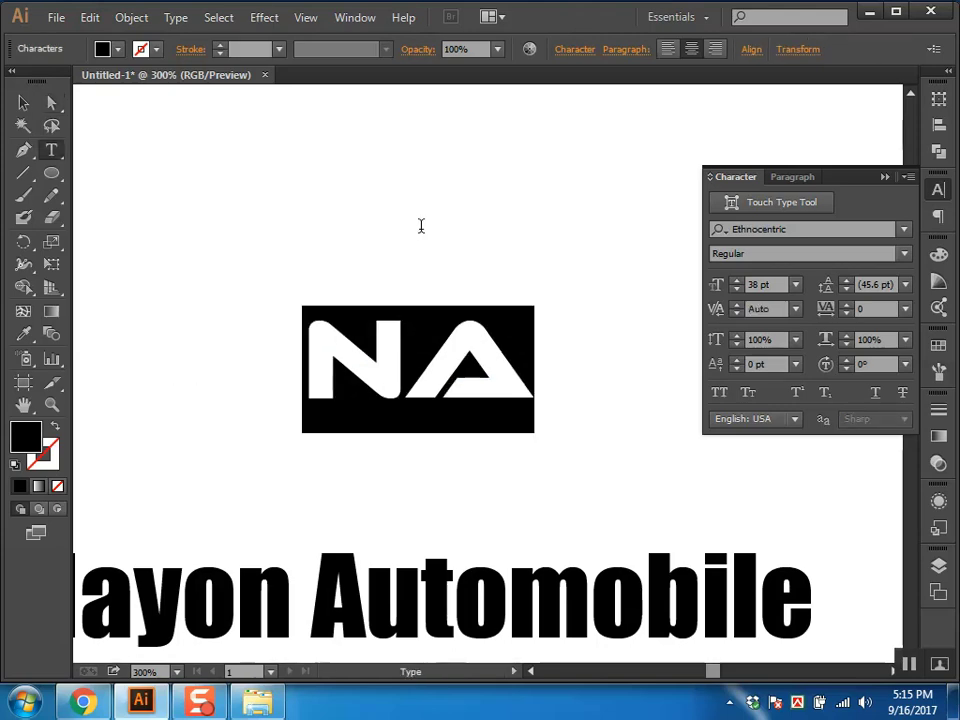
left_click_drag(362, 352, 298, 349)
type("F")
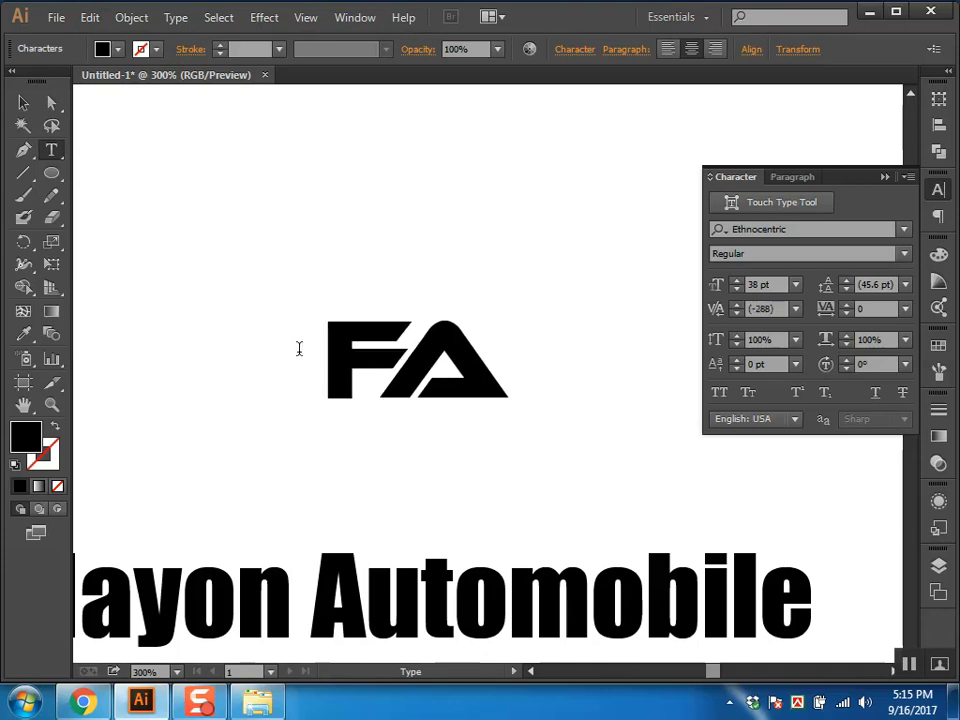
left_click(321, 270, "ctrl")
Step: Change the bottom line's first word to 'Faruk'
left_click_drag(380, 421, 450, 328)
left_click_drag(156, 508, 96, 510)
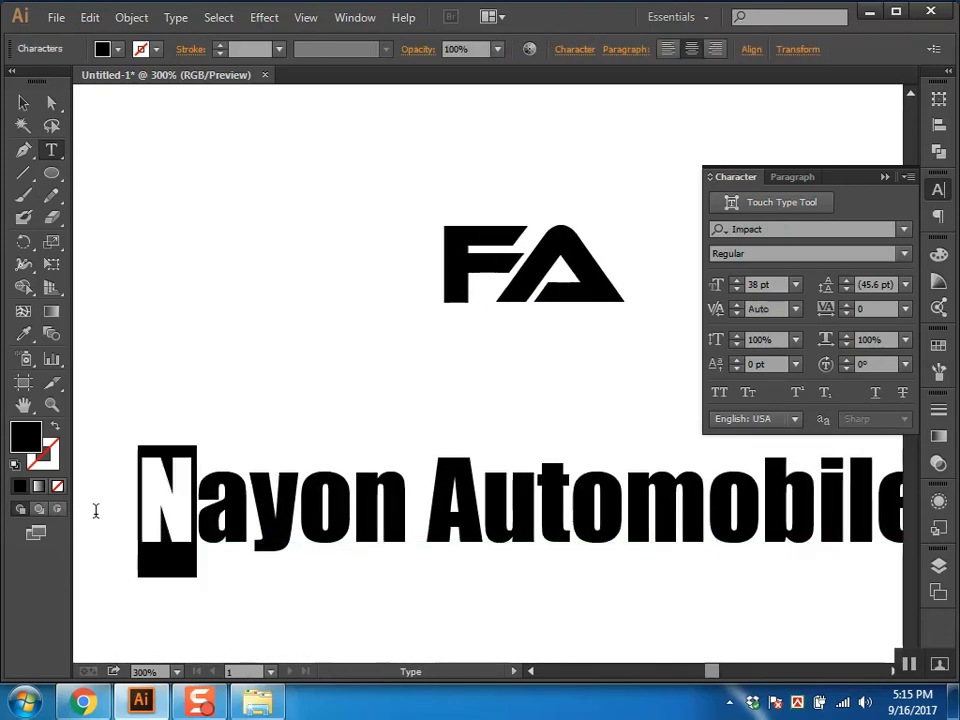
left_click(400, 505, "shift")
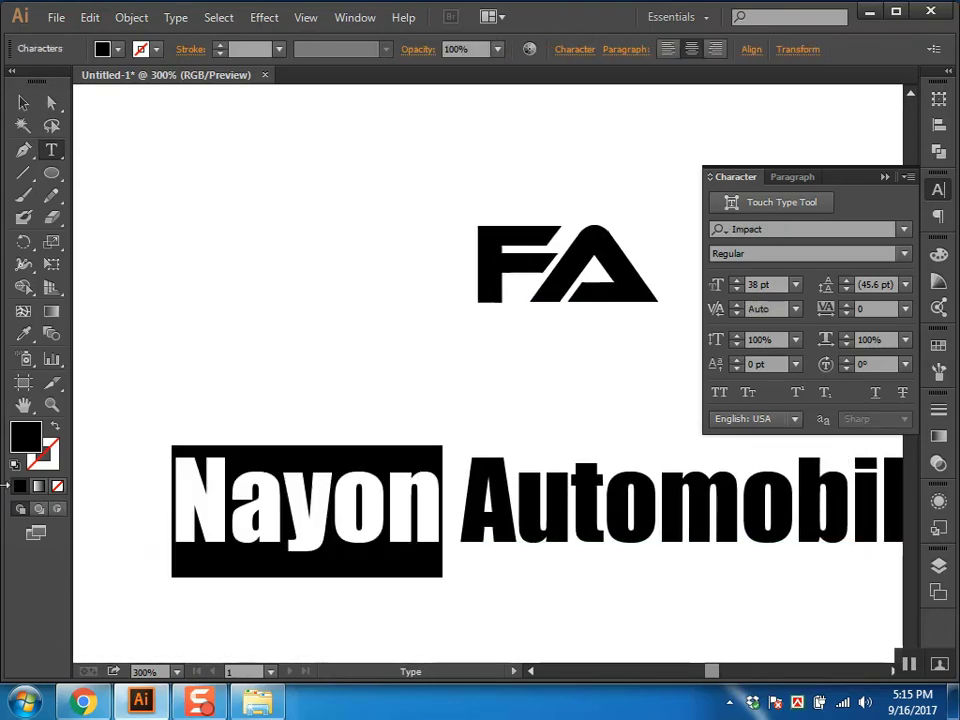
type("Faruk")
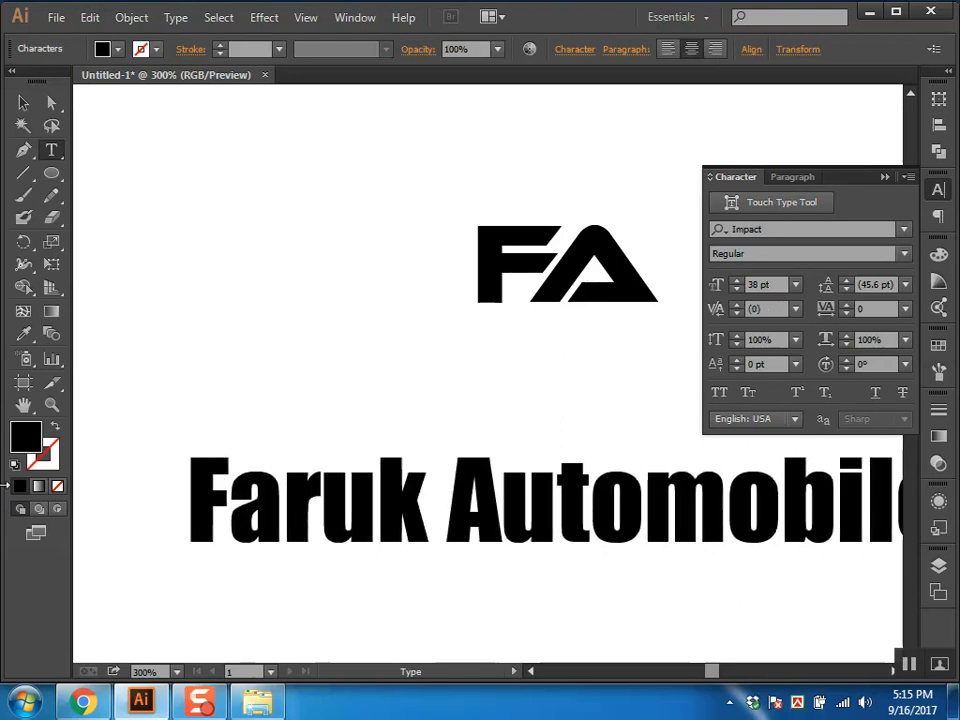
key("Escape")
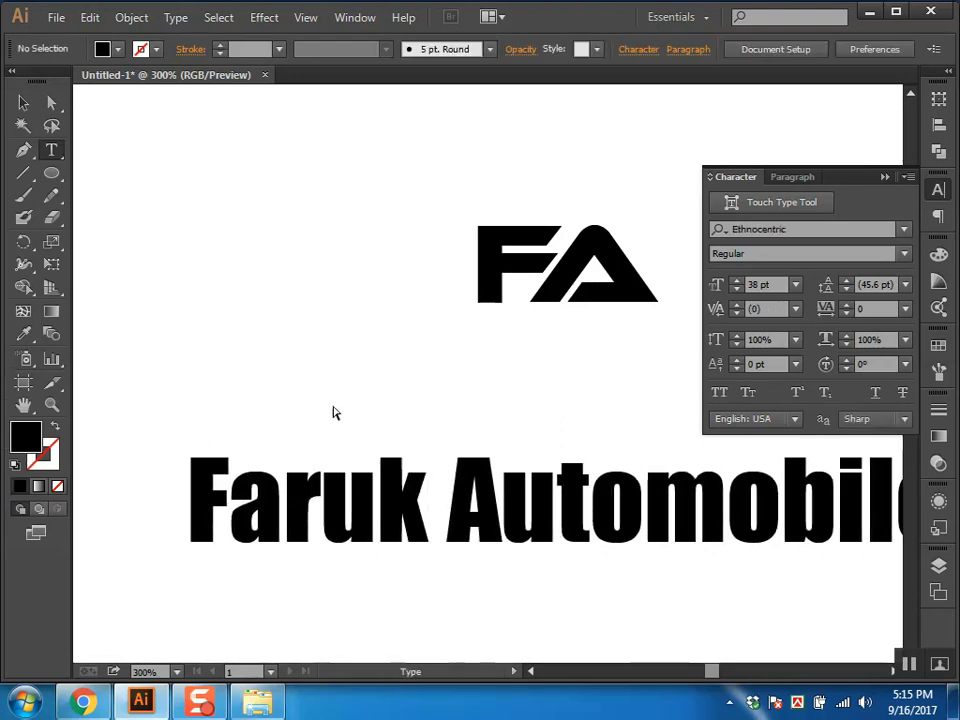
scroll(351, 467, "right", 3)
scroll(445, 465, "right", 2)
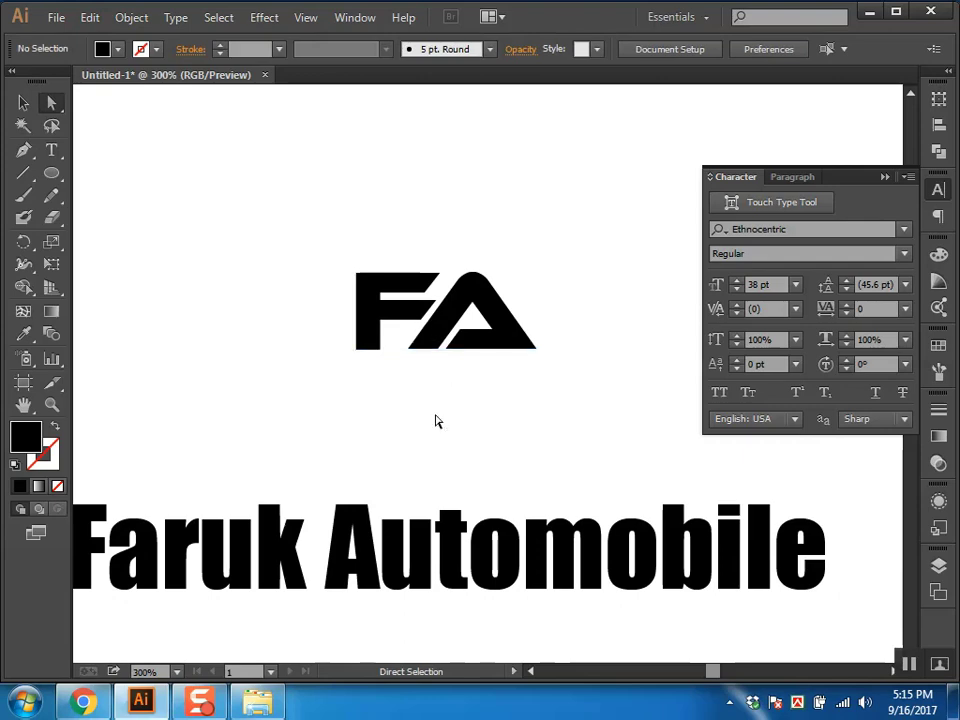
Step: Convert the FA text into outline shapes with Create Outlines
left_click(460, 386)
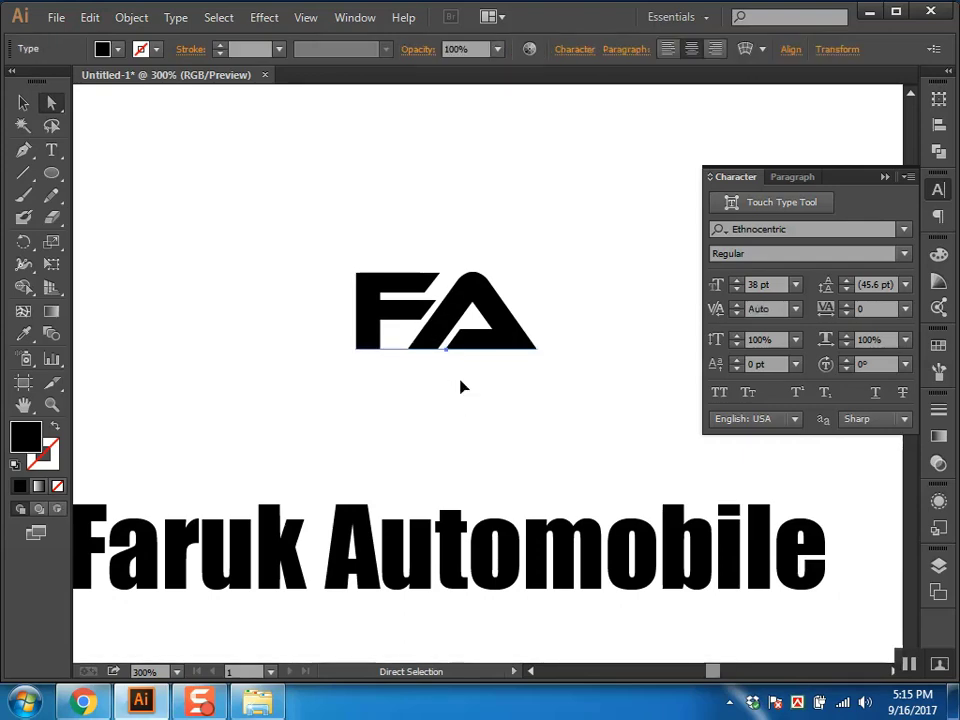
key("ctrl+plus")
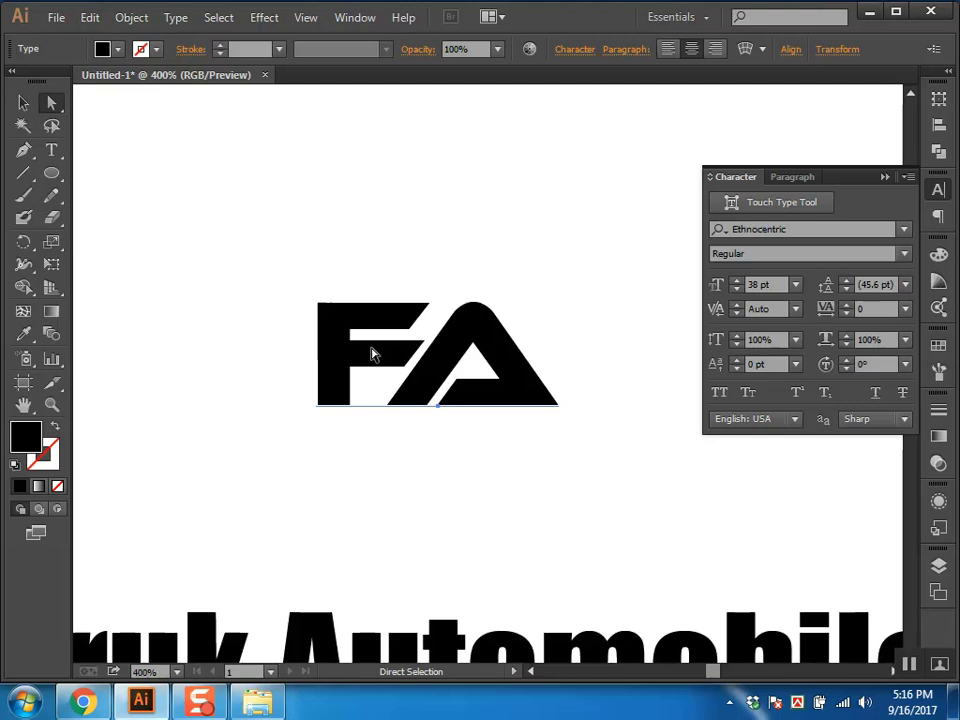
right_click(463, 277)
left_click(545, 402)
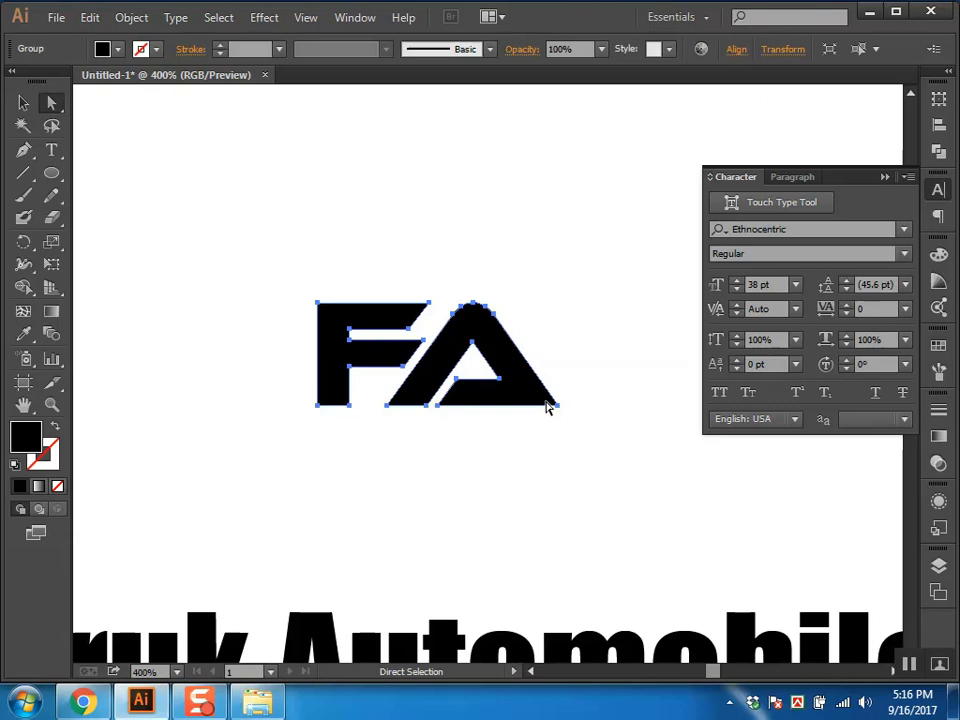
Step: Drag the F's slanted edge slightly right to follow the A
key("ctrl+equal")
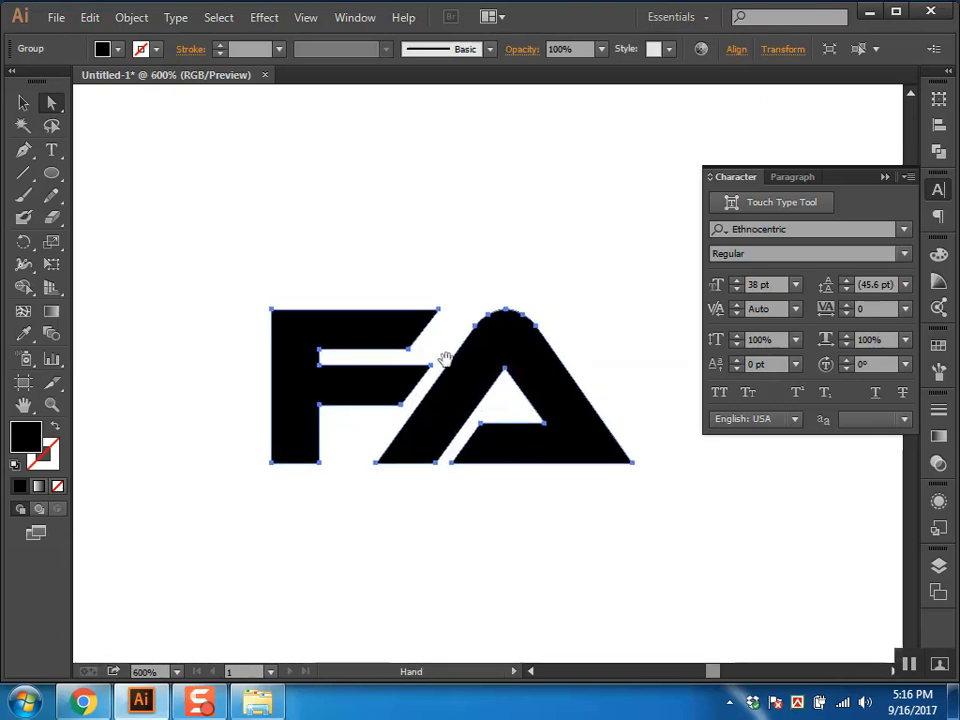
left_click(444, 360)
left_click_drag(423, 340, 457, 340)
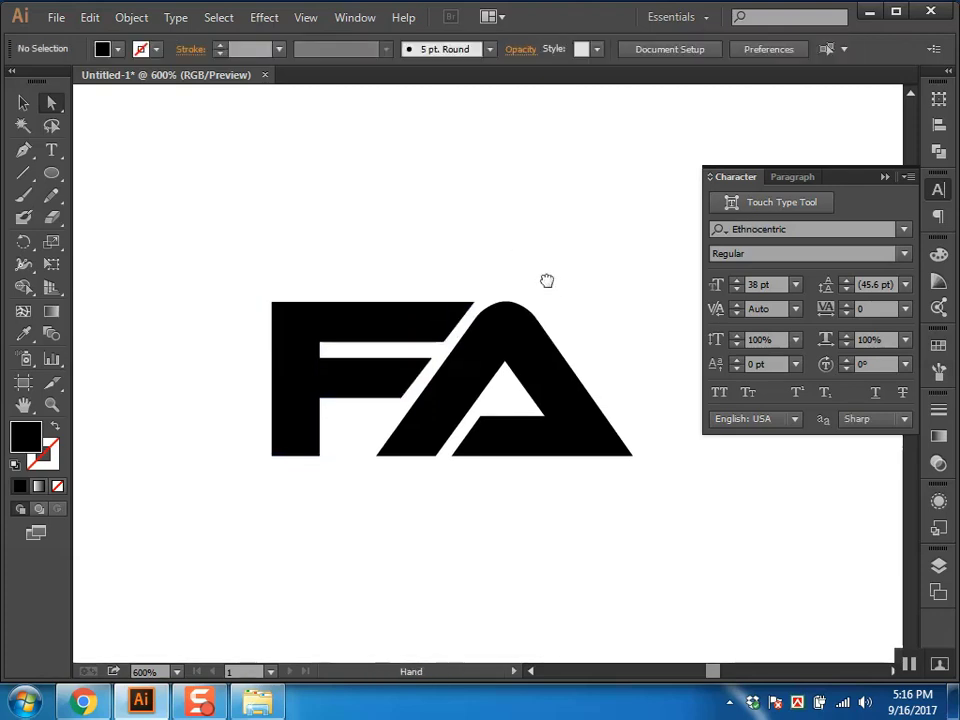
key("ctrl+minus")
key("ctrl+minus")
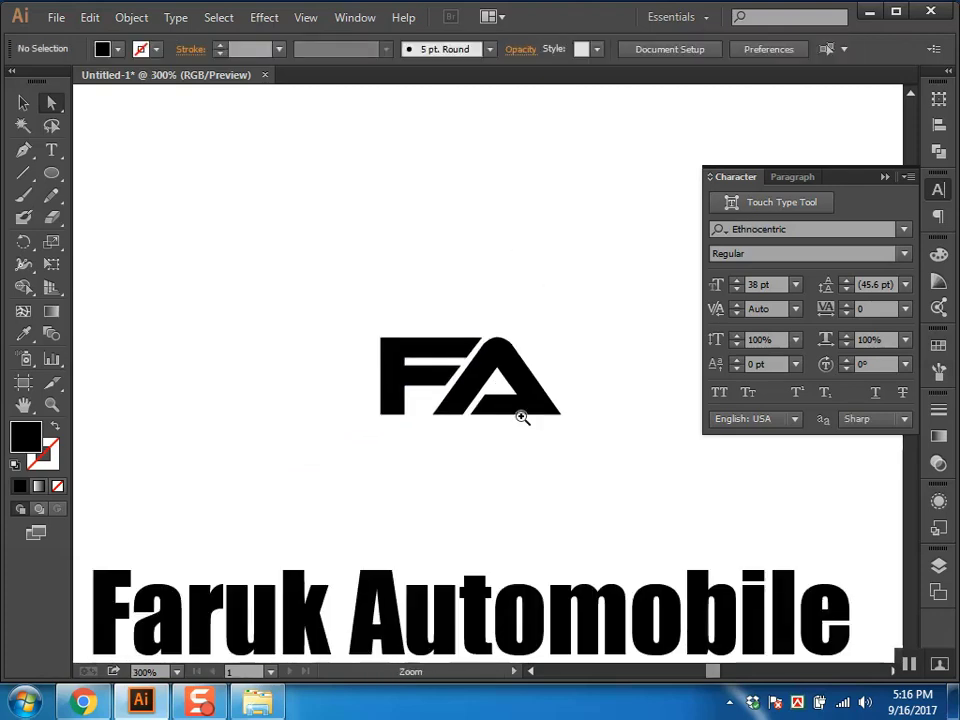
key("ctrl+equal")
Step: Draw a circle over the FA letters, fill it #0090FF blue, and place it behind
key("l")
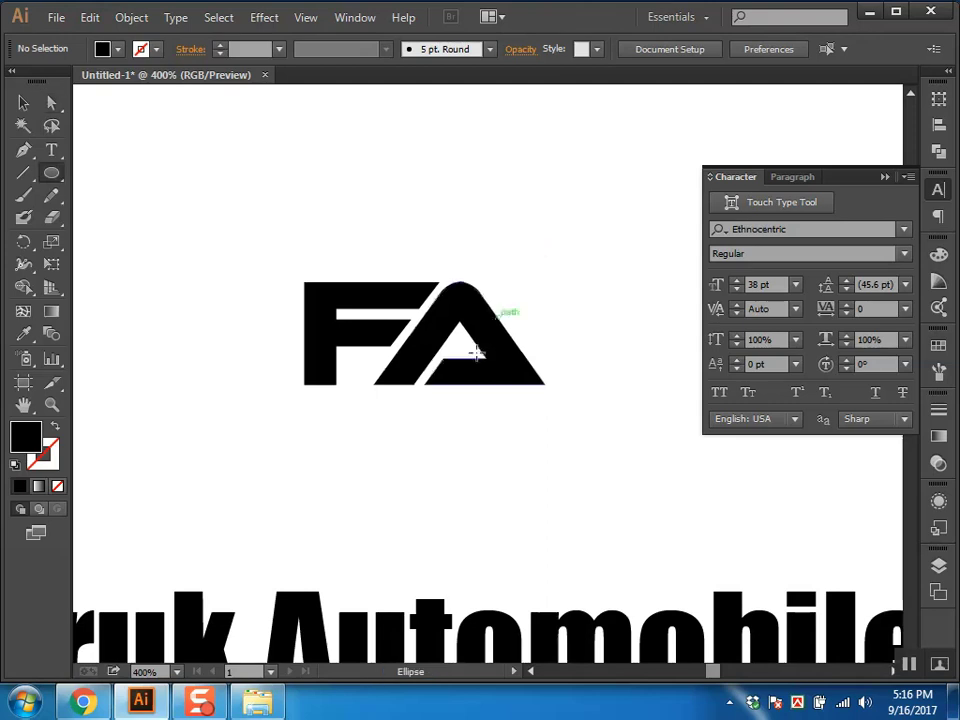
left_click_drag(414, 348, 422, 487)
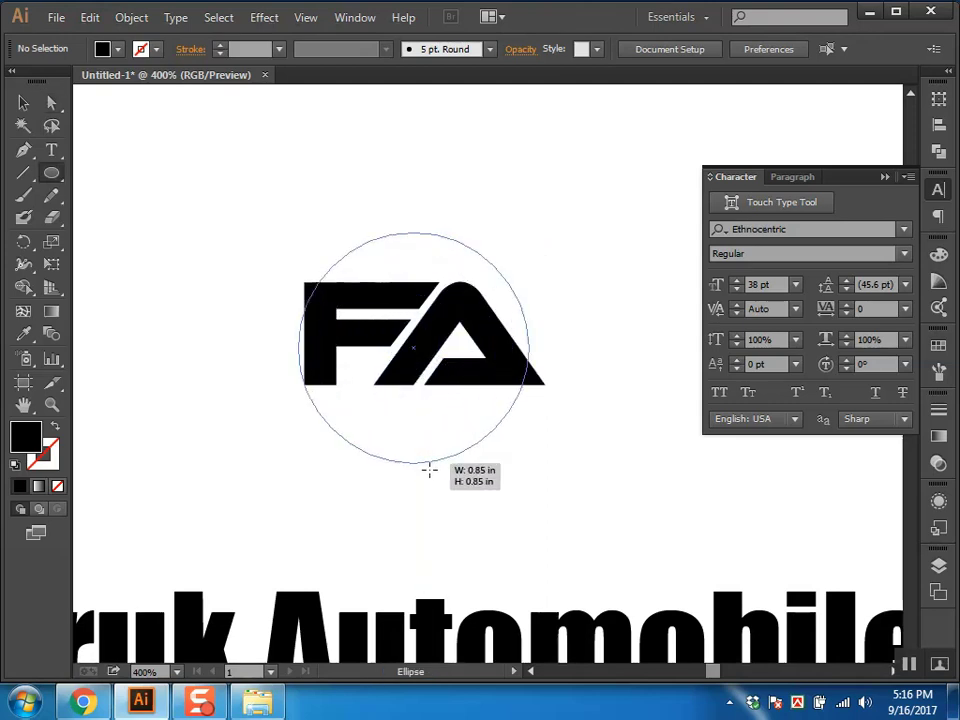
key("a")
left_click_drag(441, 433, 436, 408)
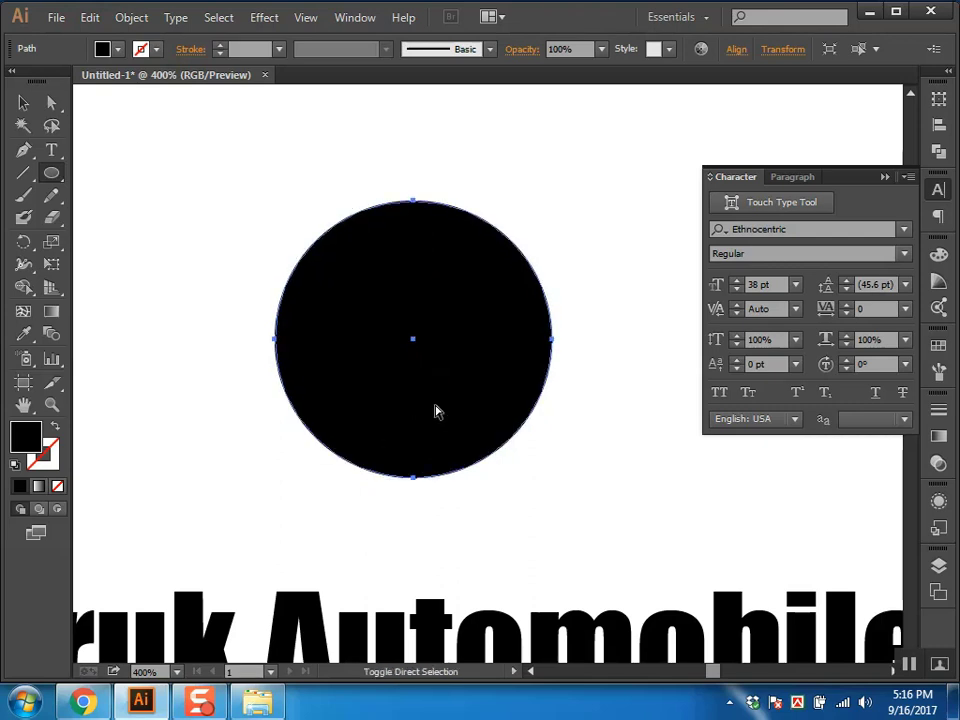
key("a")
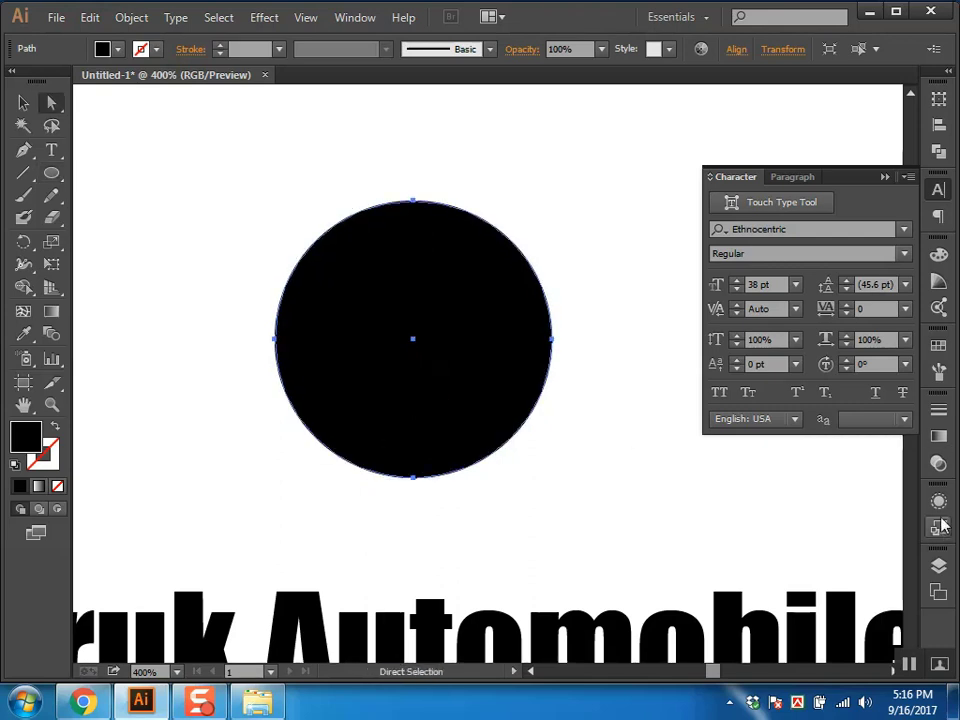
left_click(938, 255)
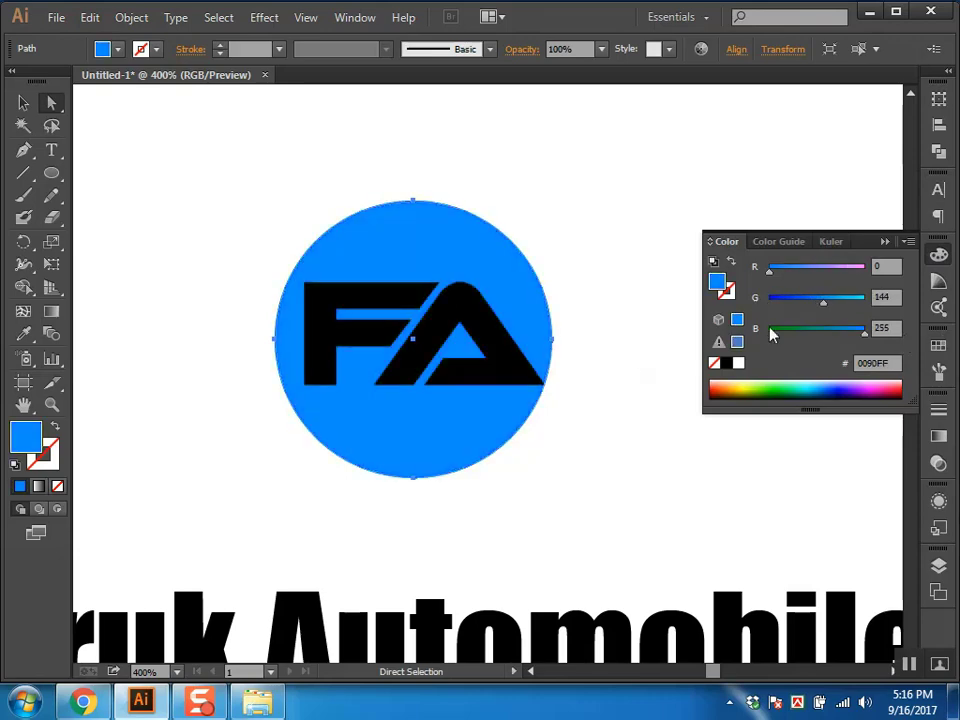
key("v")
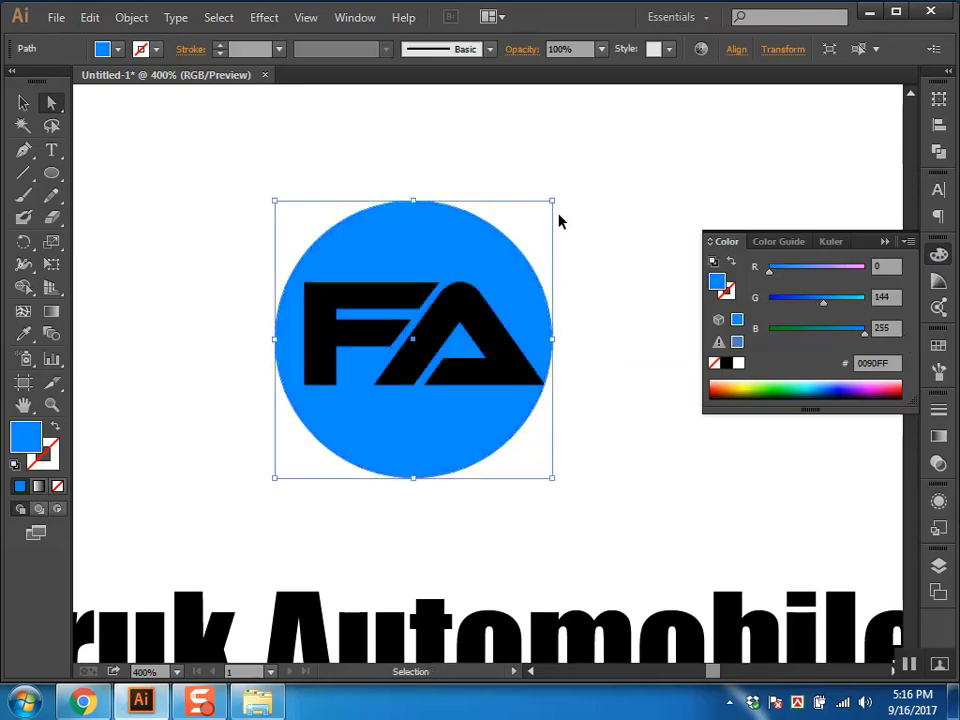
Step: Fill the FA letters white
left_click(440, 370)
key("a")
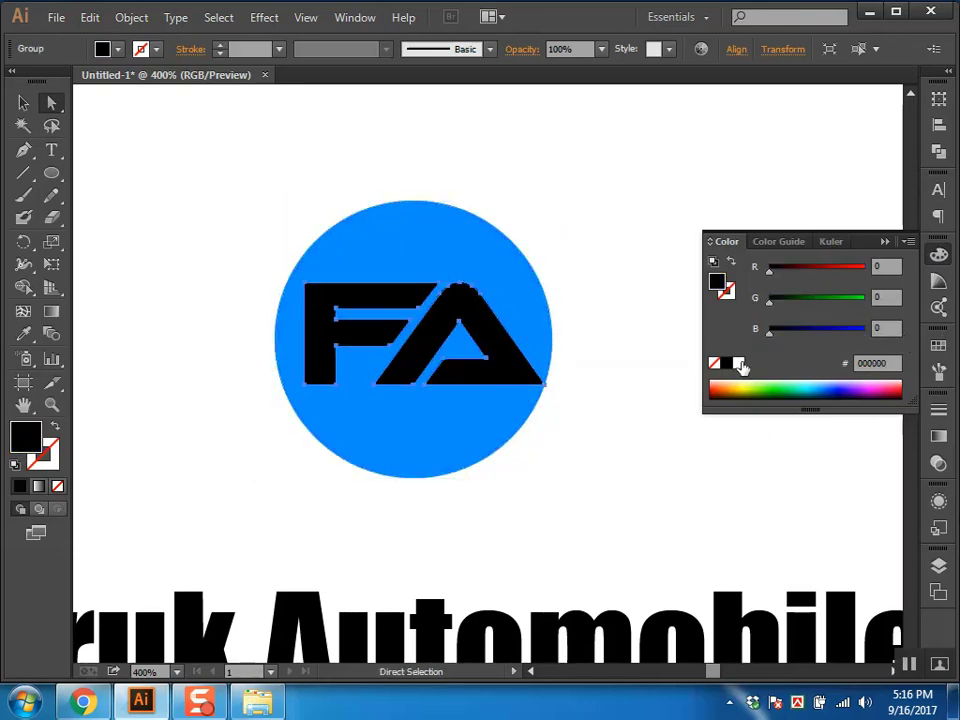
left_click(738, 362)
left_click(611, 411)
left_click_drag(630, 413, 610, 415)
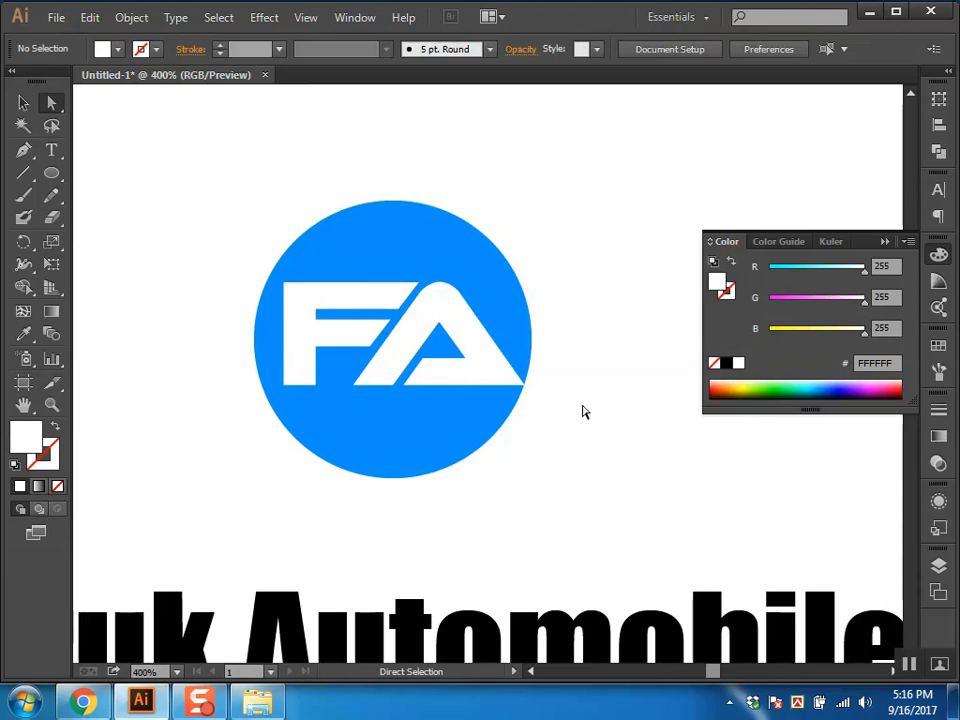
Step: Enlarge and widen the FA letters to span most of the circle
key("v")
left_click(452, 357)
left_click(572, 321)
key("ctrl+plus")
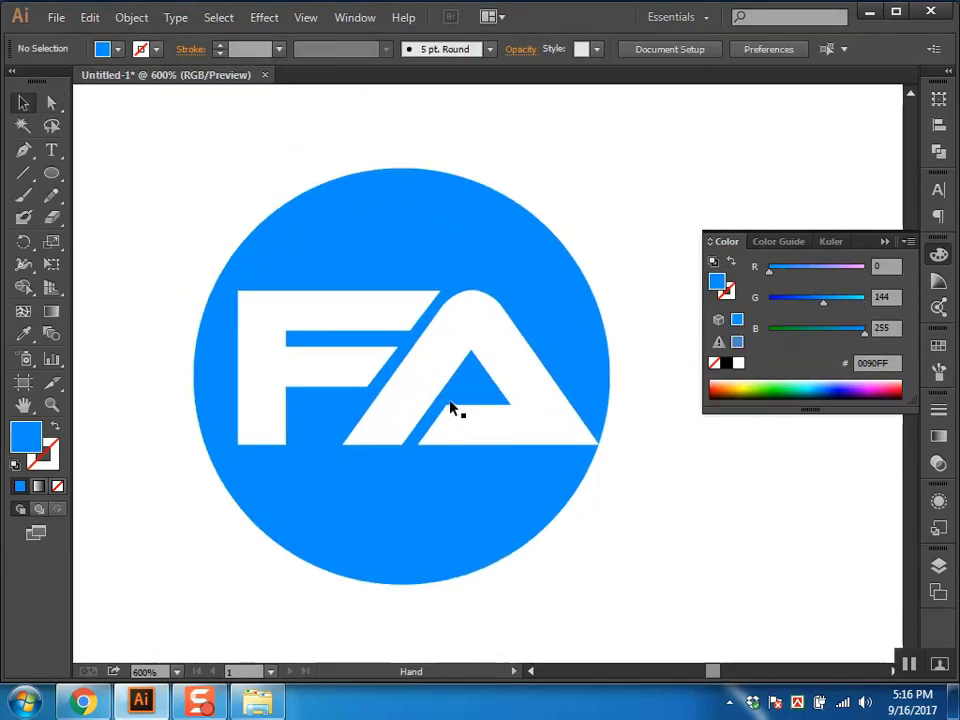
left_click(446, 362)
left_click_drag(446, 362, 438, 363)
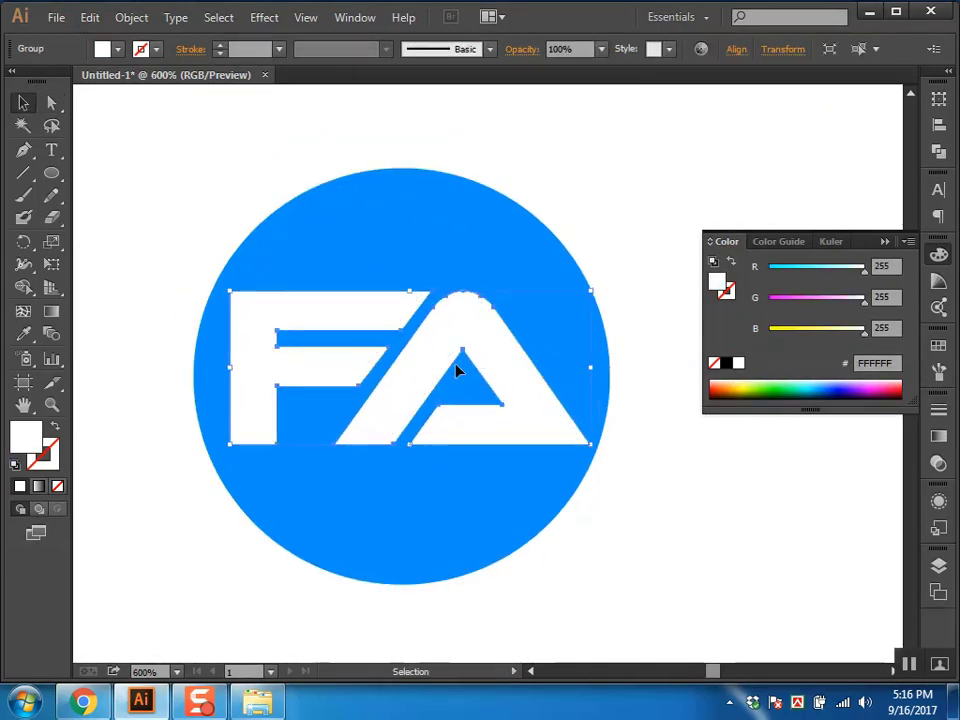
left_click_drag(591, 369, 603, 369)
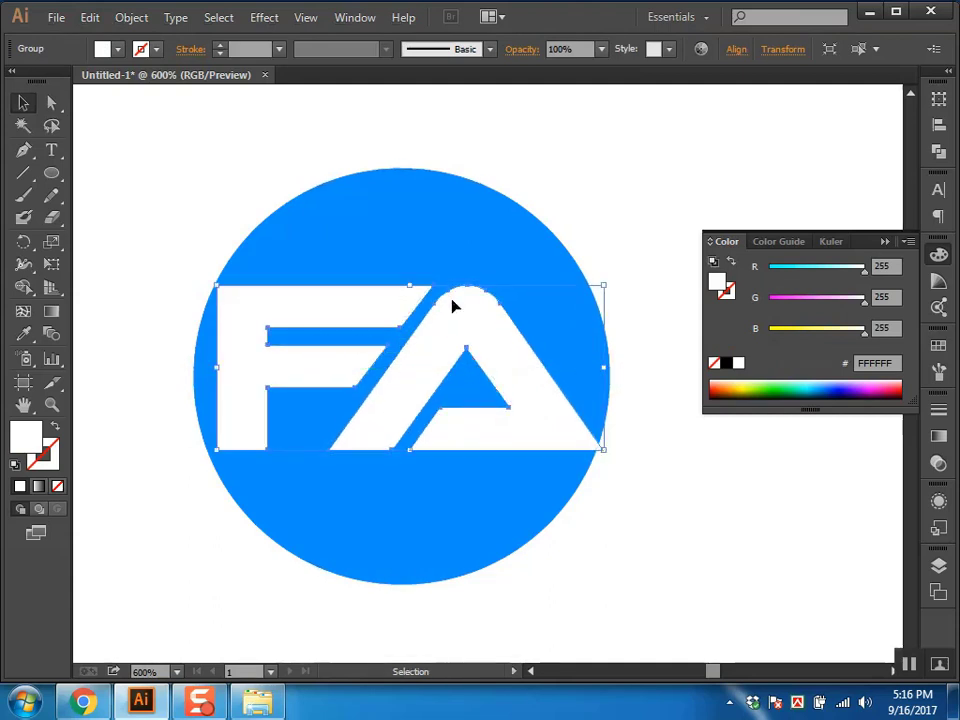
left_click_drag(218, 367, 211, 370)
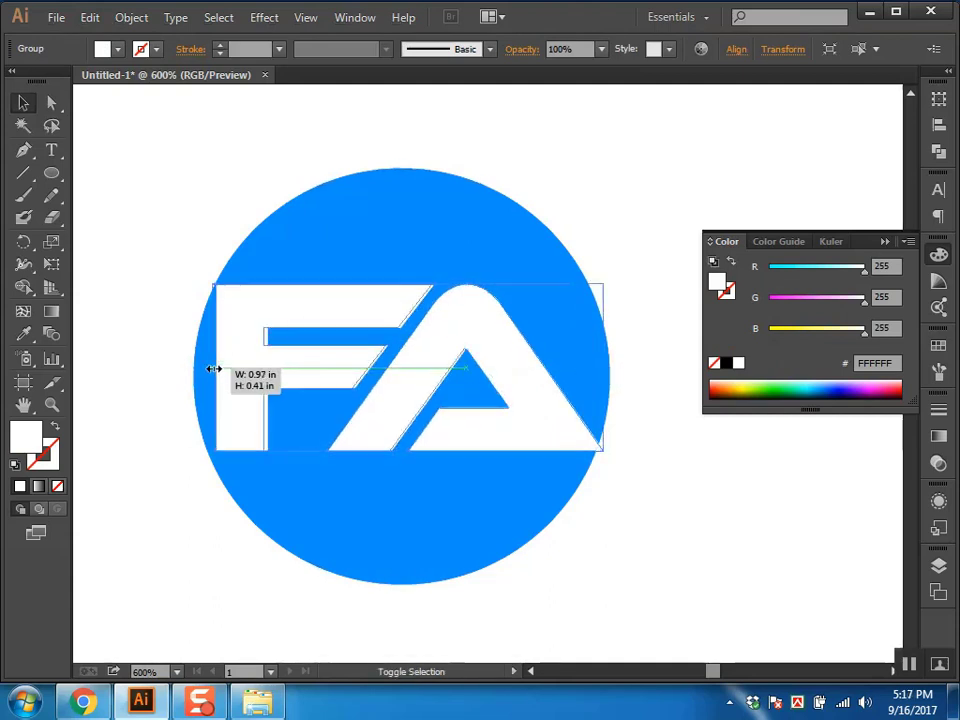
key("a")
left_click(202, 255)
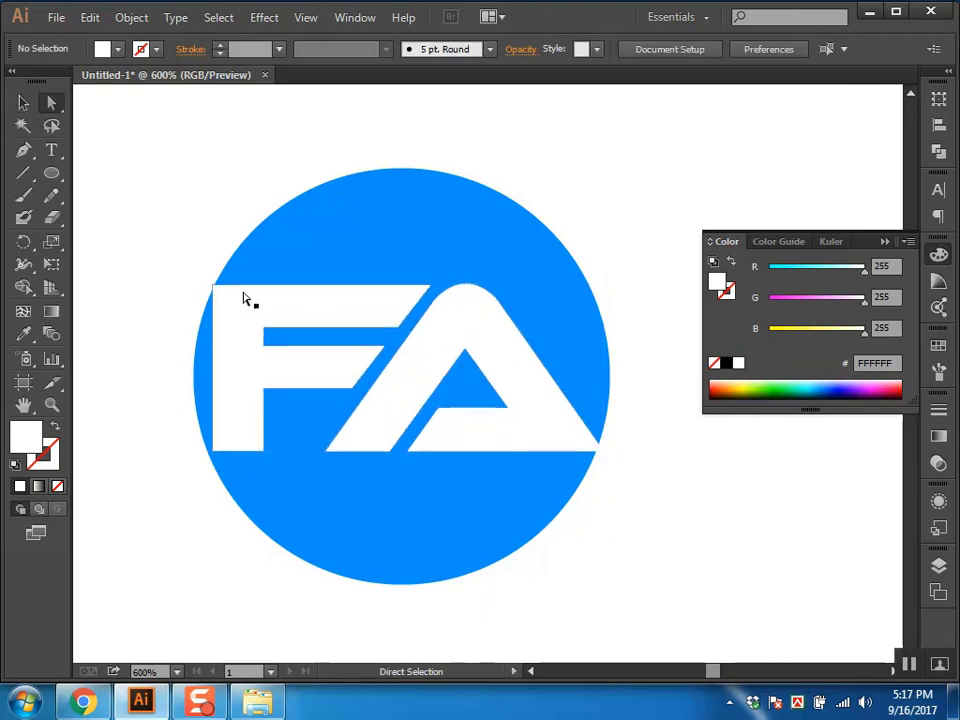
Step: Start a Pen path left of the circle, tracing along the F's top edge
key("p")
left_click(162, 261)
left_click(212, 284)
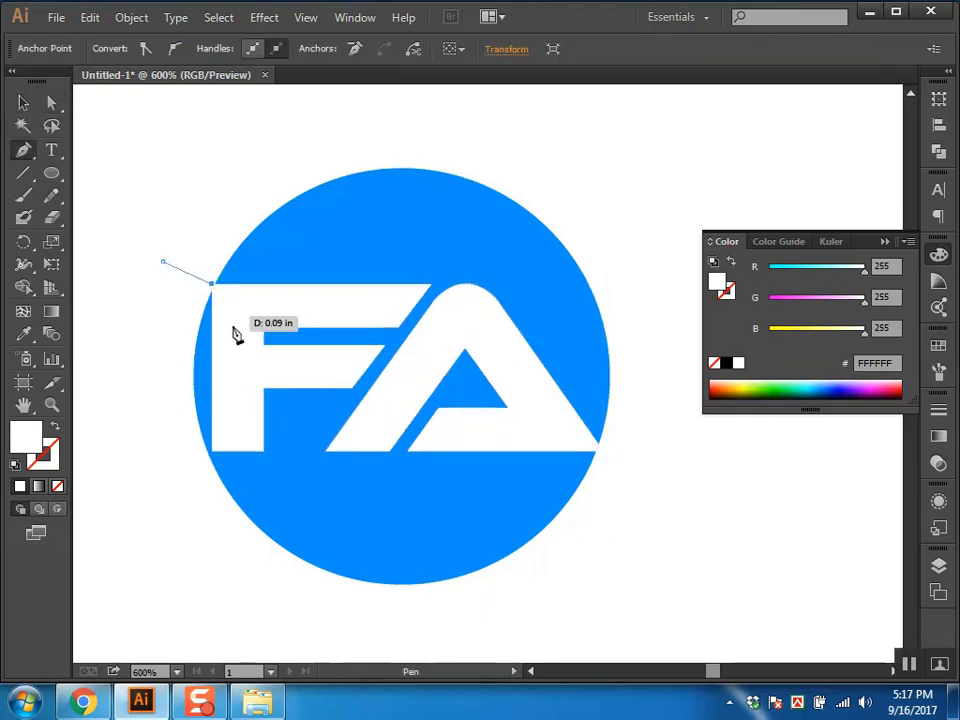
left_click(233, 326)
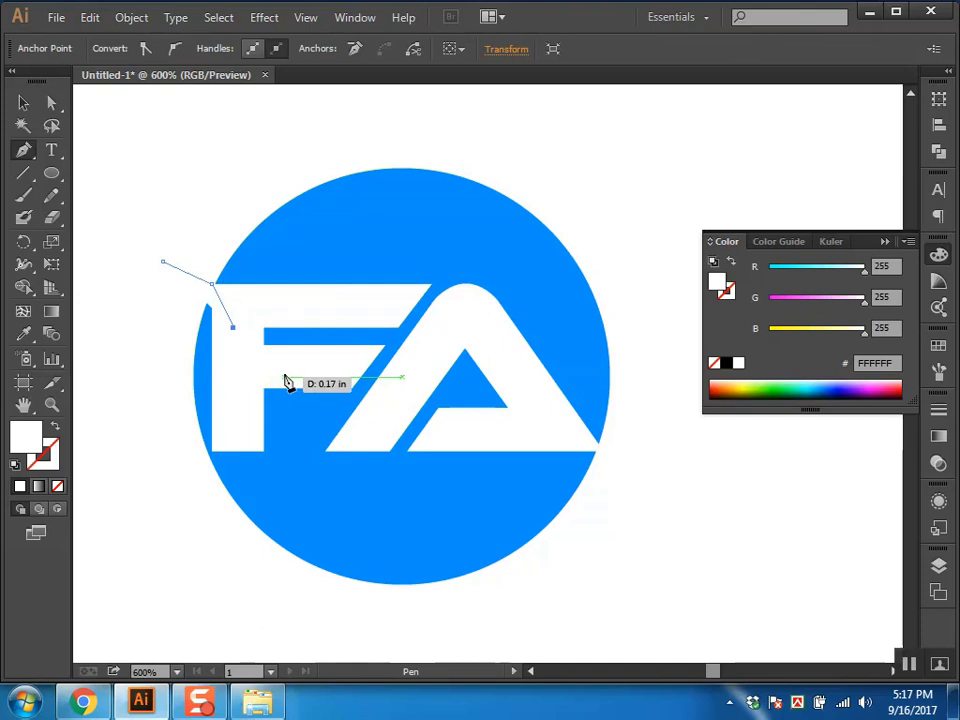
left_click(285, 283)
mouse_move(362, 301)
left_mouse_down()
mouse_move(408, 310)
mouse_move(440, 302)
left_mouse_up()
left_click(407, 304)
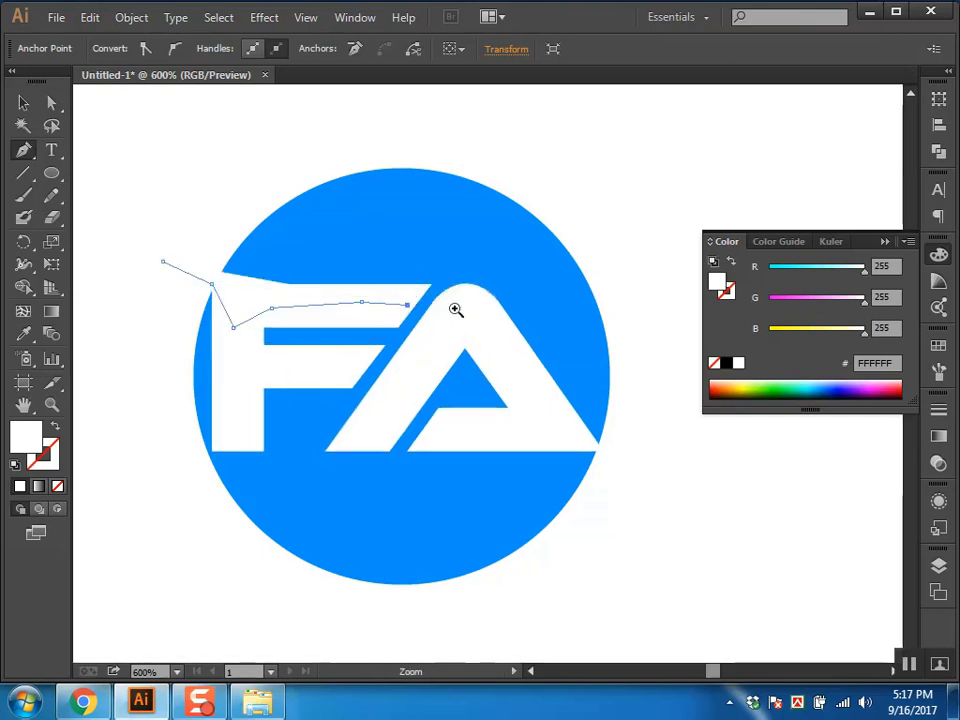
Step: Continue the path down the A's right edge, ending outside the circle, and select it with the circle
left_click(454, 311, "ctrl")
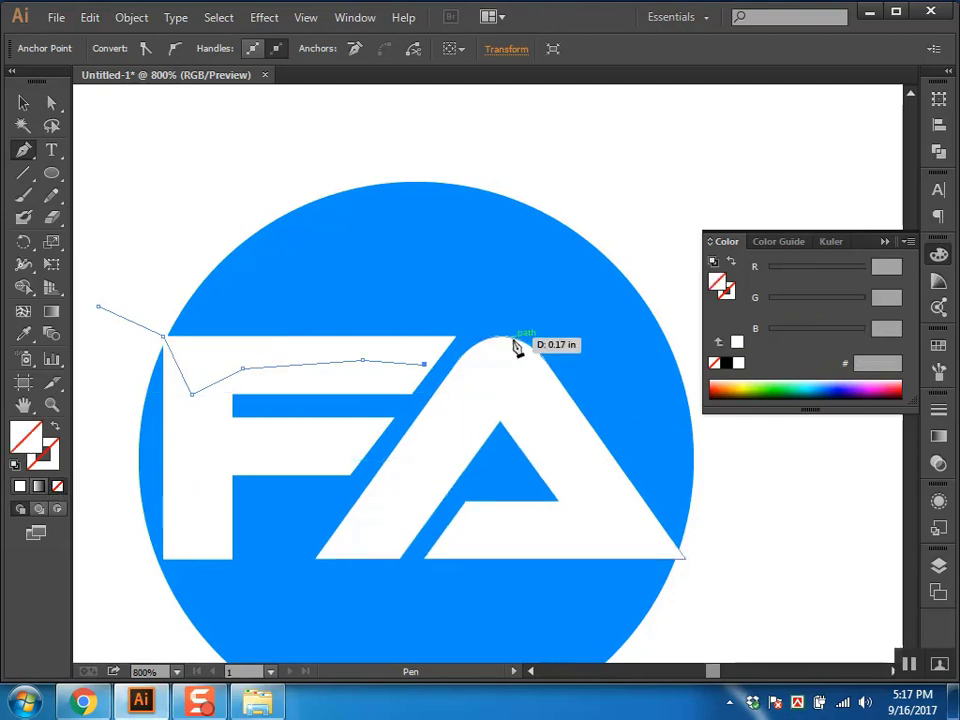
left_click(456, 340)
left_click_drag(530, 409, 514, 359)
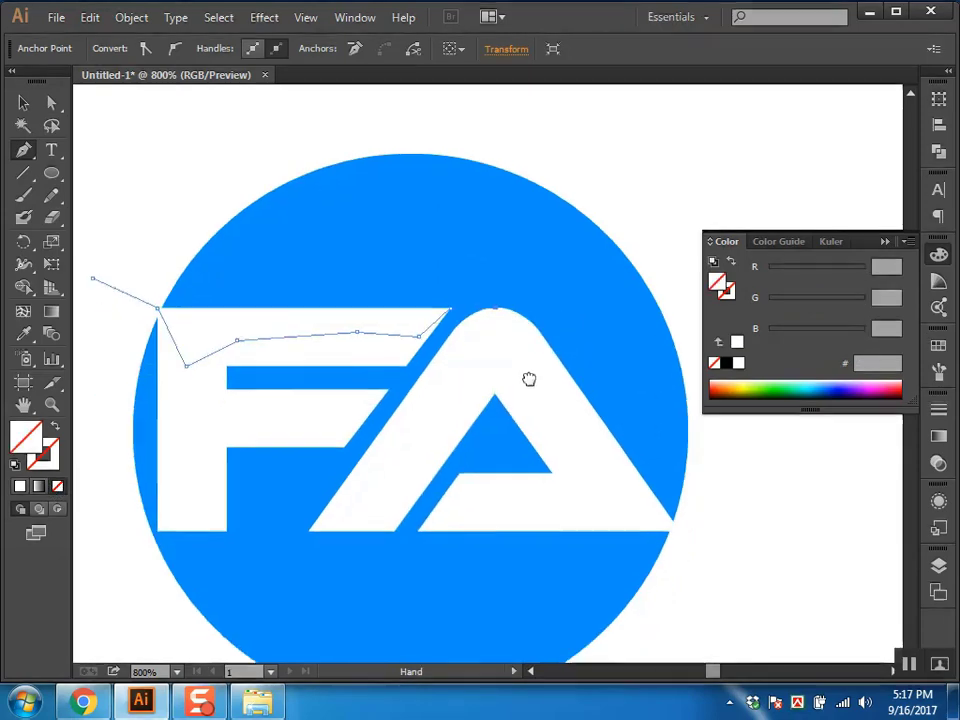
left_click(485, 287)
left_click(568, 425)
left_click(622, 487)
left_click(667, 508)
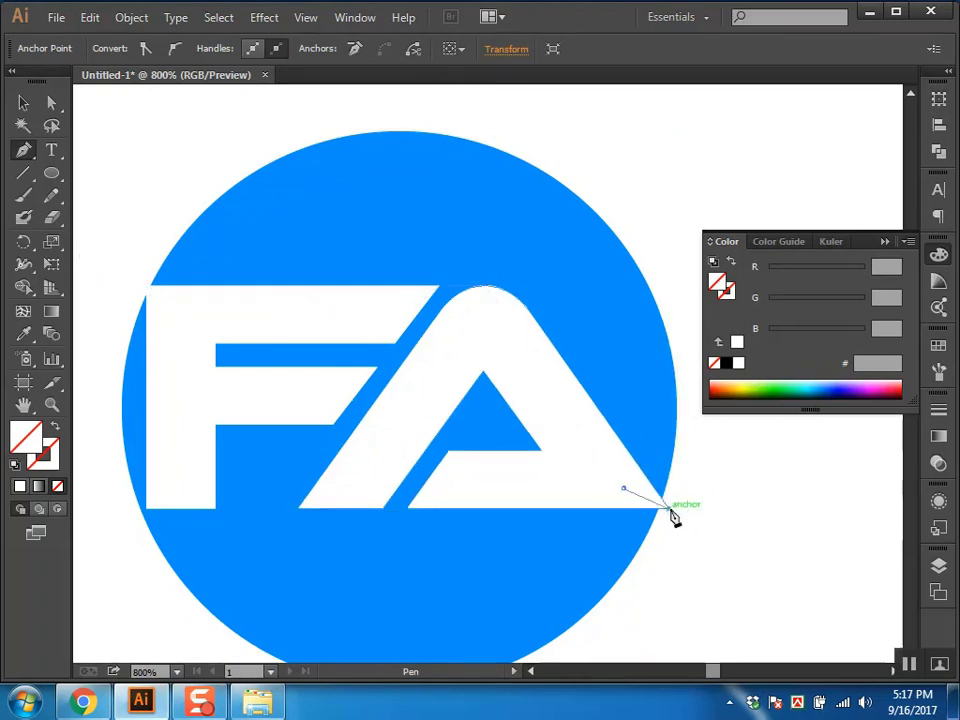
left_click(723, 531)
left_click(566, 285, "ctrl+shift")
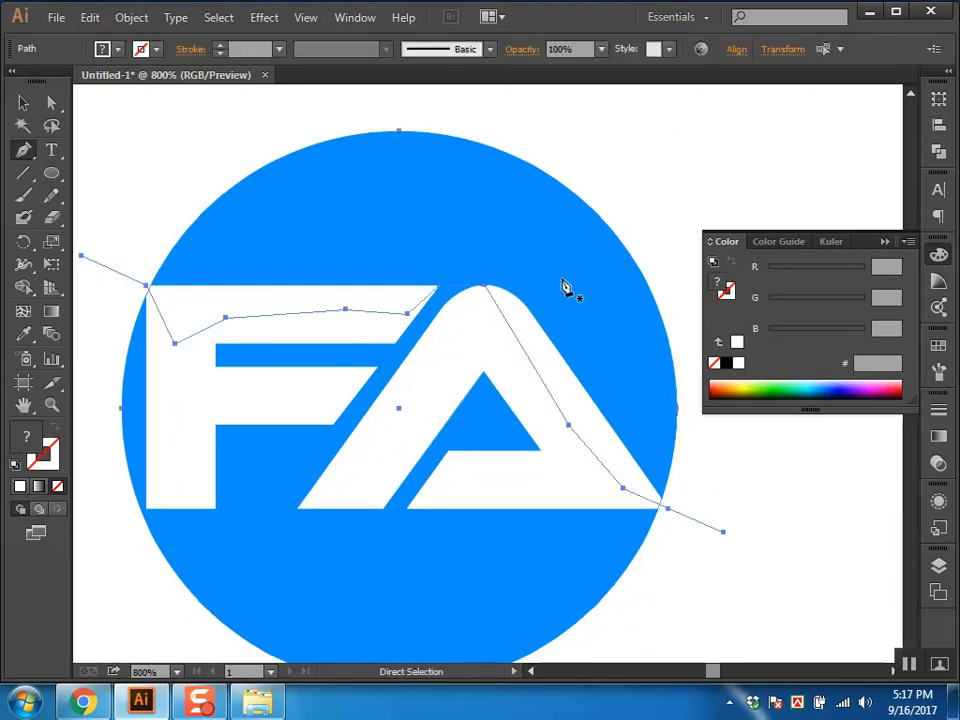
left_click(939, 150)
Step: Divide the circle along the path and colour its top piece red #FF0000
left_click(757, 177)
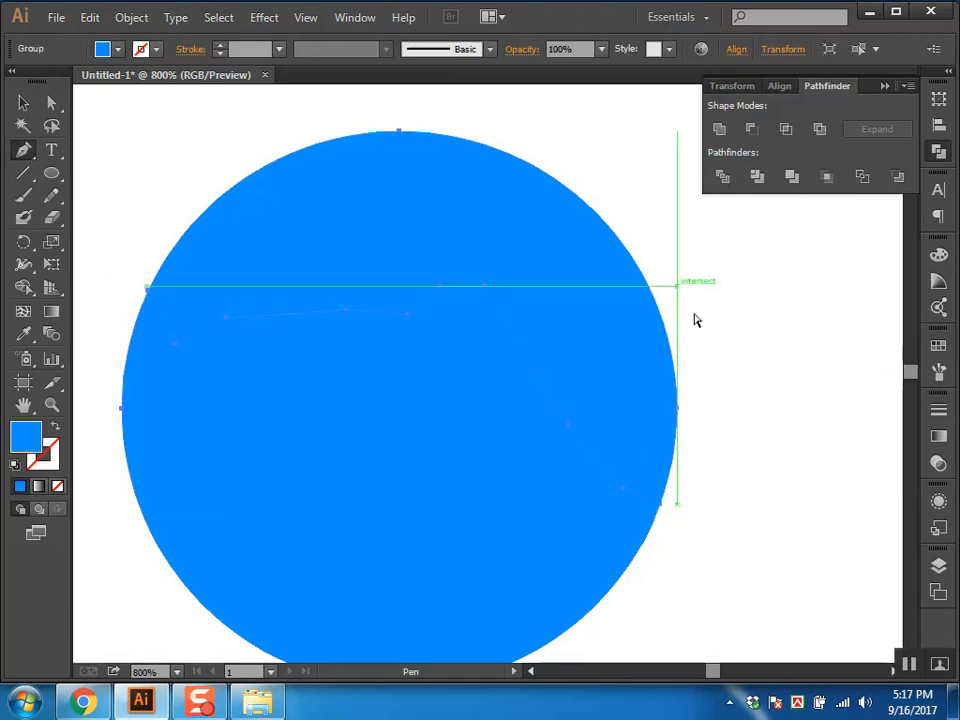
left_click(692, 319, "ctrl")
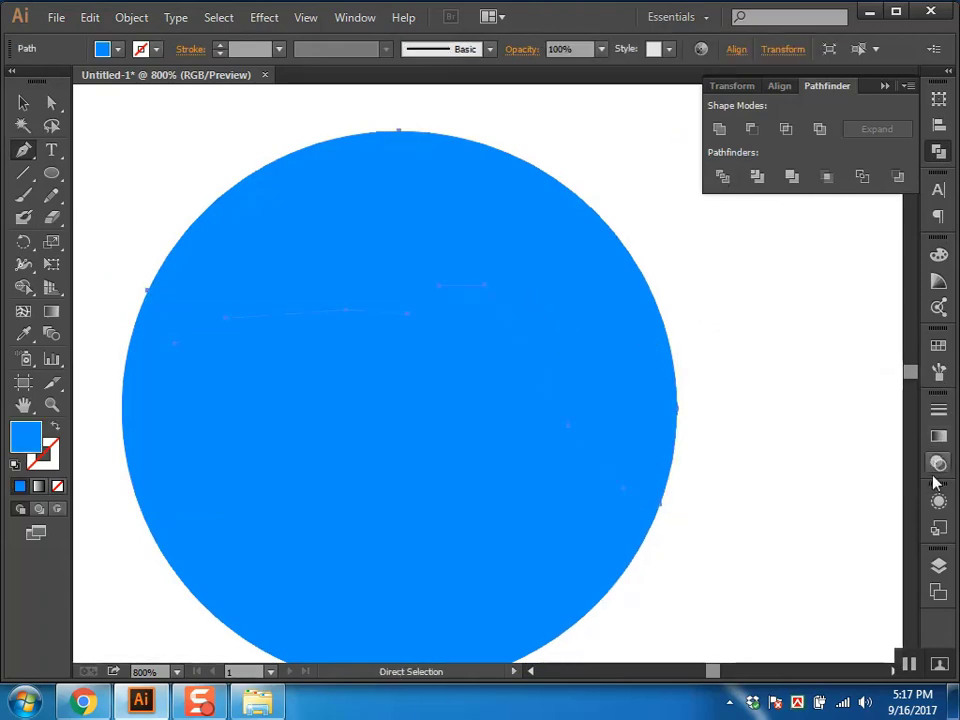
left_click(938, 255)
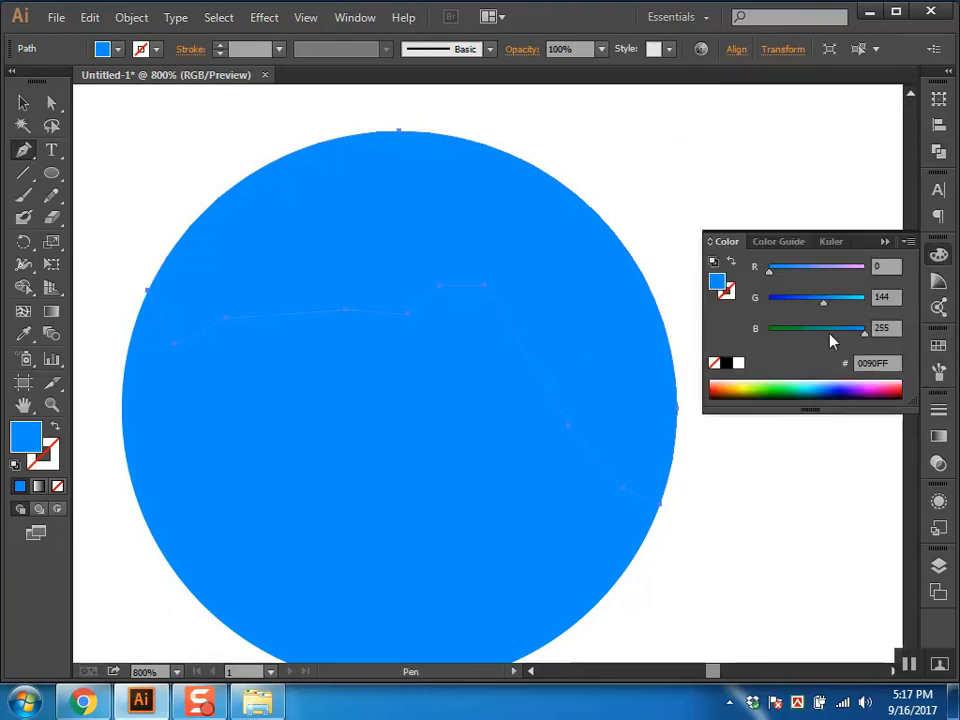
left_click_drag(864, 331, 769, 331)
mouse_move(823, 301)
left_mouse_down()
mouse_move(769, 301)
mouse_move(864, 270)
left_mouse_up()
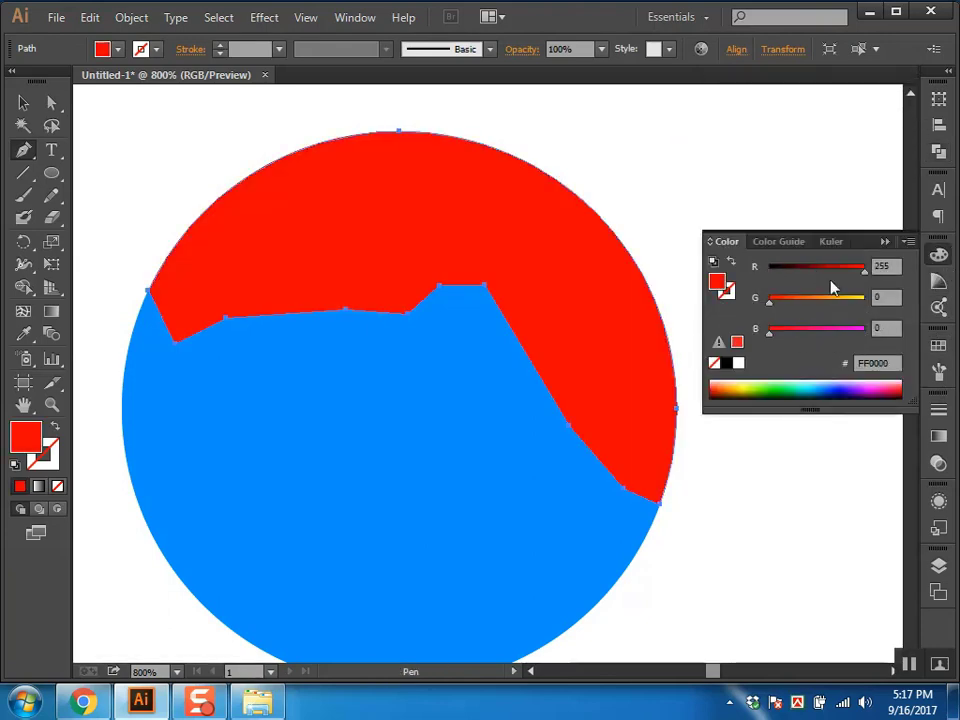
Step: Bring the white FA letters in front of the circle and zoom out
left_click(469, 328, "ctrl")
key("ctrl+shift+bracketright")
key("v")
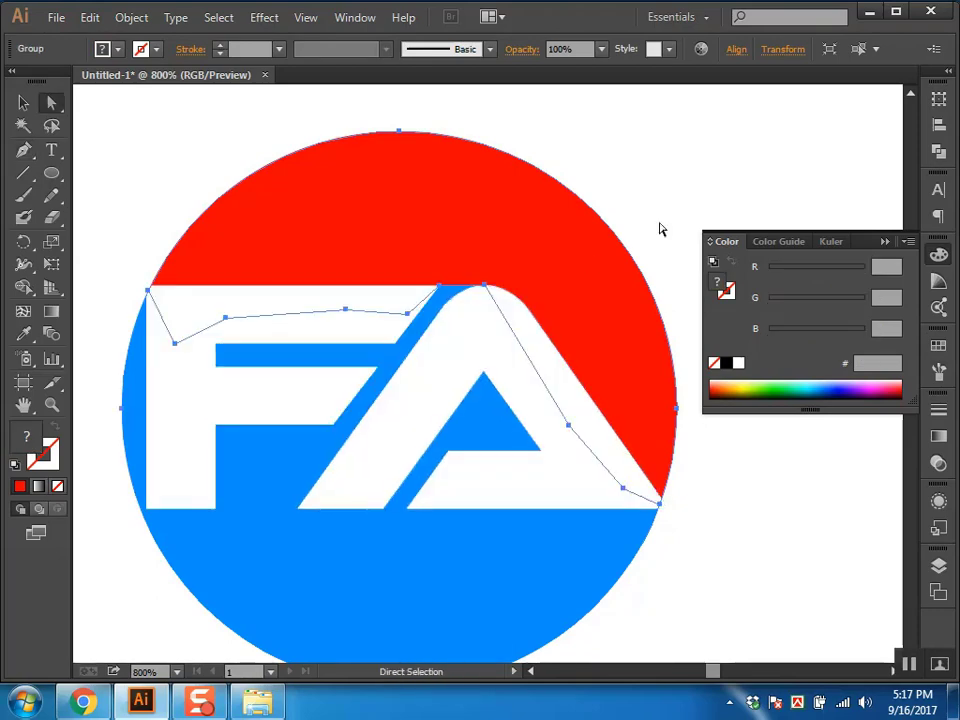
left_click(660, 229)
key("ctrl+minus")
key("ctrl+minus")
key("ctrl+minus")
key("ctrl+minus")
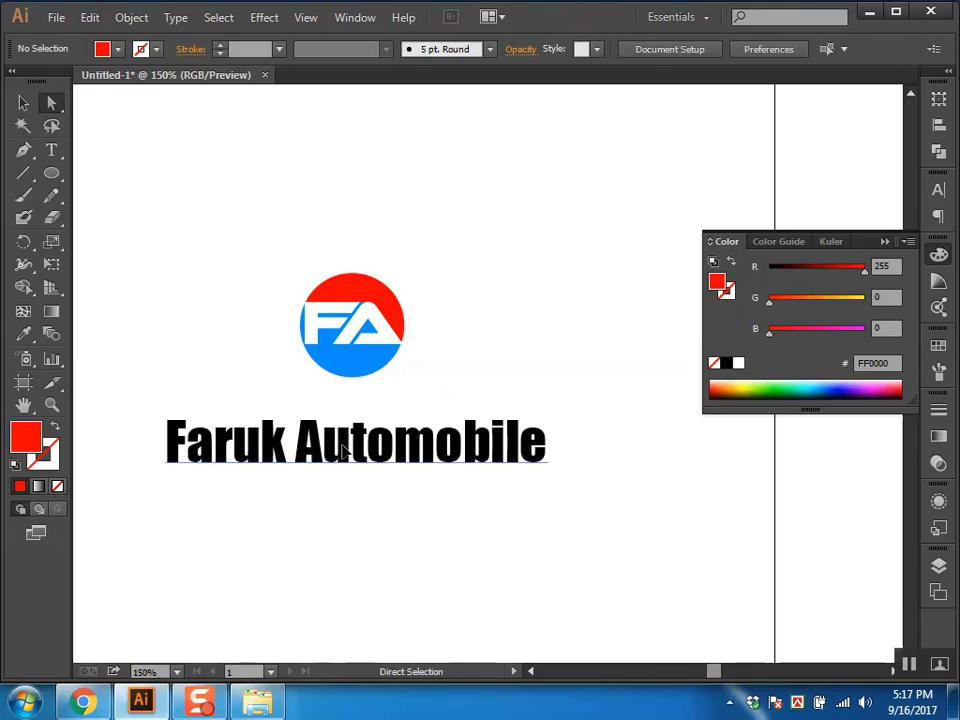
Step: Shrink the Faruk Automobile text and position it just under the logo
left_click_drag(343, 456, 356, 444)
key("ctrl+plus")
mouse_move(456, 484)
left_mouse_down()
mouse_move(468, 470)
mouse_move(444, 435)
left_mouse_up()
key("ctrl+shift+comma")
key("ctrl+shift+comma")
key("ctrl+shift+comma")
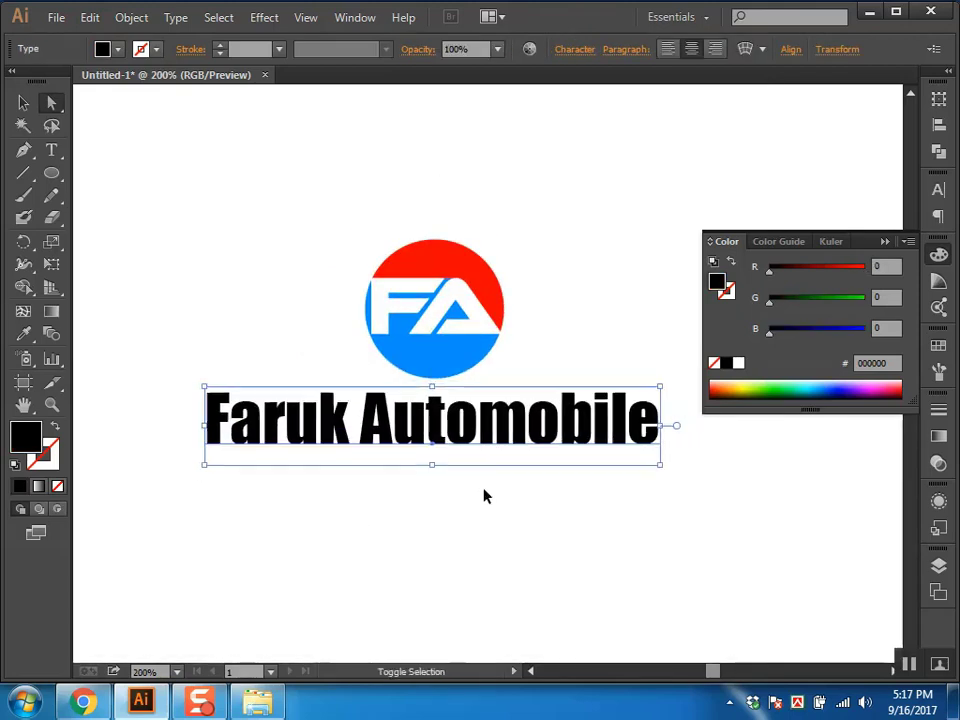
key("ctrl+shift+comma")
key("ctrl+shift+comma")
key("ctrl+shift+comma")
key("ctrl+shift+comma")
key("ctrl+shift+comma")
left_click(486, 484)
key("z")
left_click(444, 387)
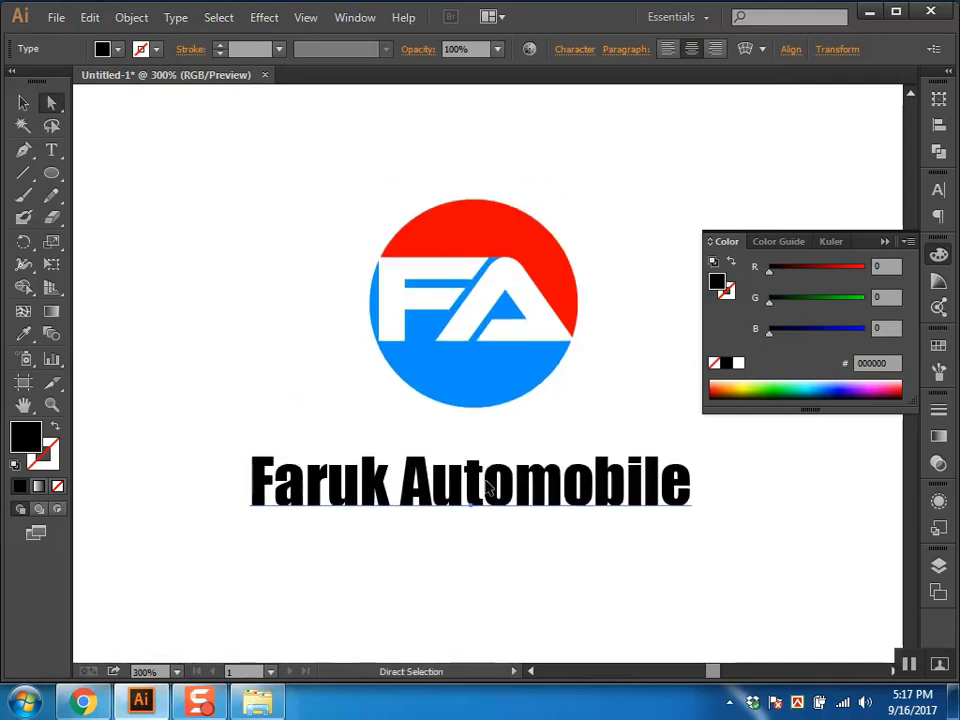
left_click_drag(497, 462, 497, 440)
Step: Remove the space between the words and colour 'Faruk' with the logo's red
key("t")
left_click(396, 458)
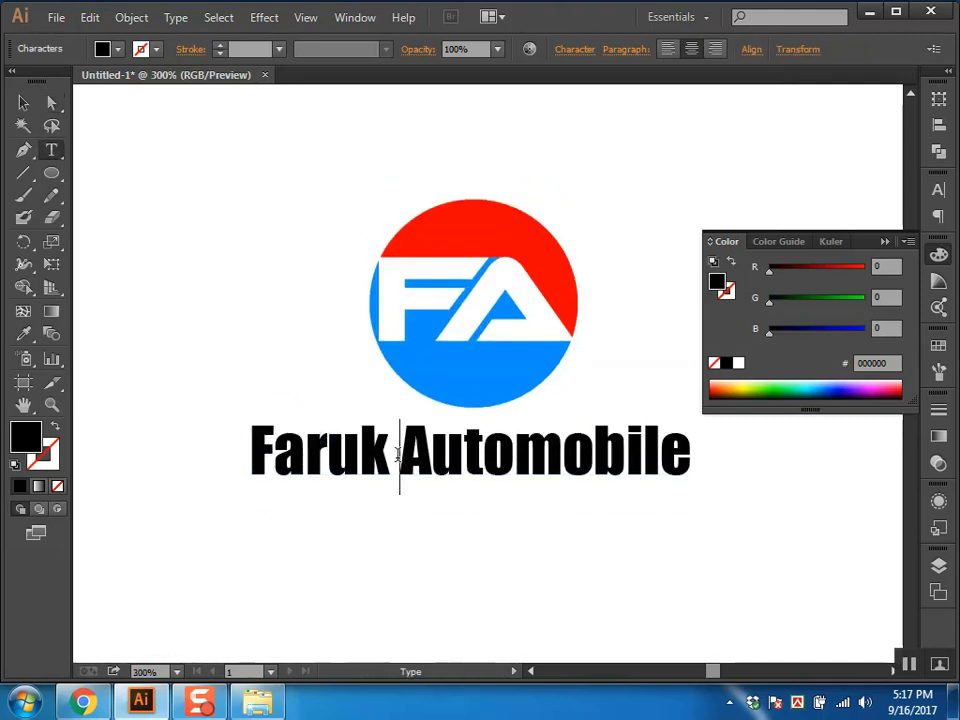
key("BackSpace")
left_click_drag(399, 458, 60, 400)
left_click(22, 336)
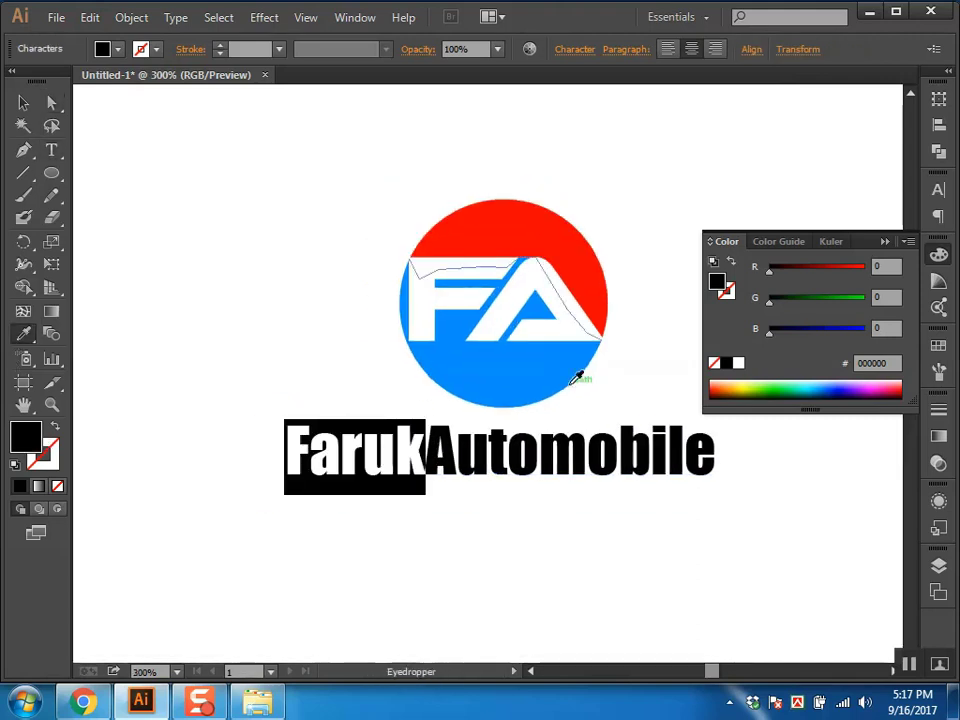
left_click(591, 246)
key("a")
key("ctrl+shift+a")
Step: Colour 'Automobile' with the logo's blue using the Eyedropper
key("t")
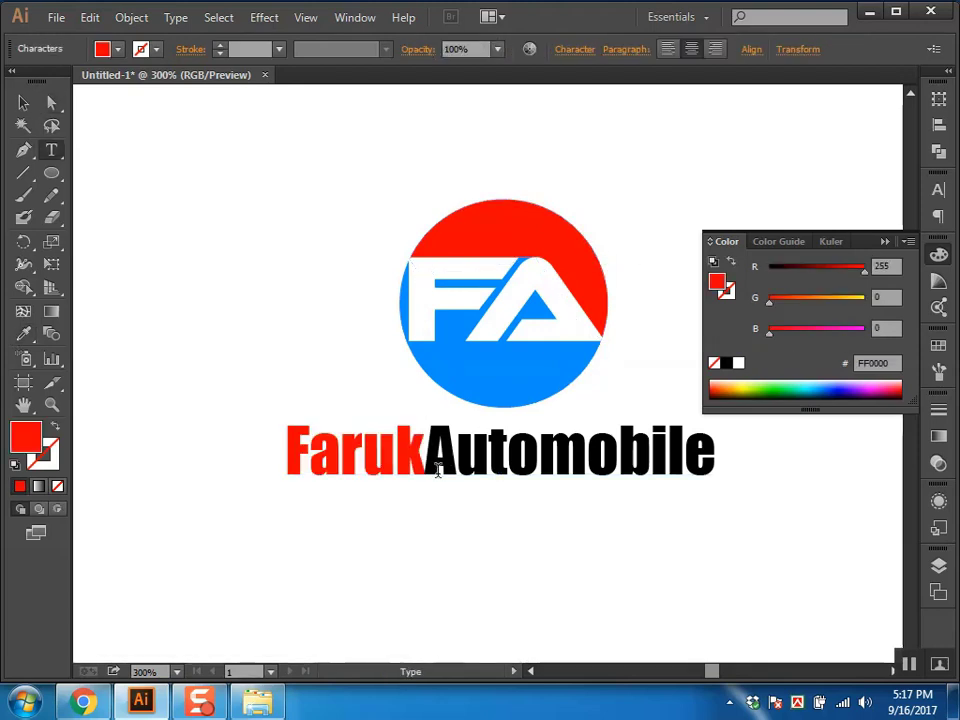
left_click_drag(427, 455, 716, 455)
left_click(22, 336)
left_click(471, 364)
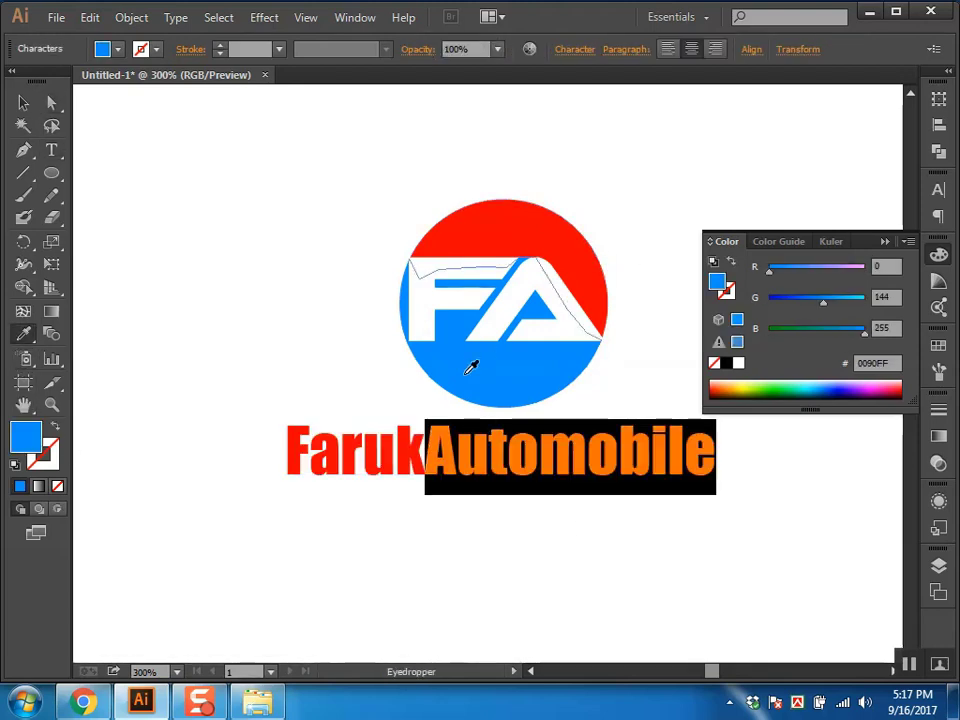
key("a")
key("ctrl+shift+a")
key("ctrl+0")
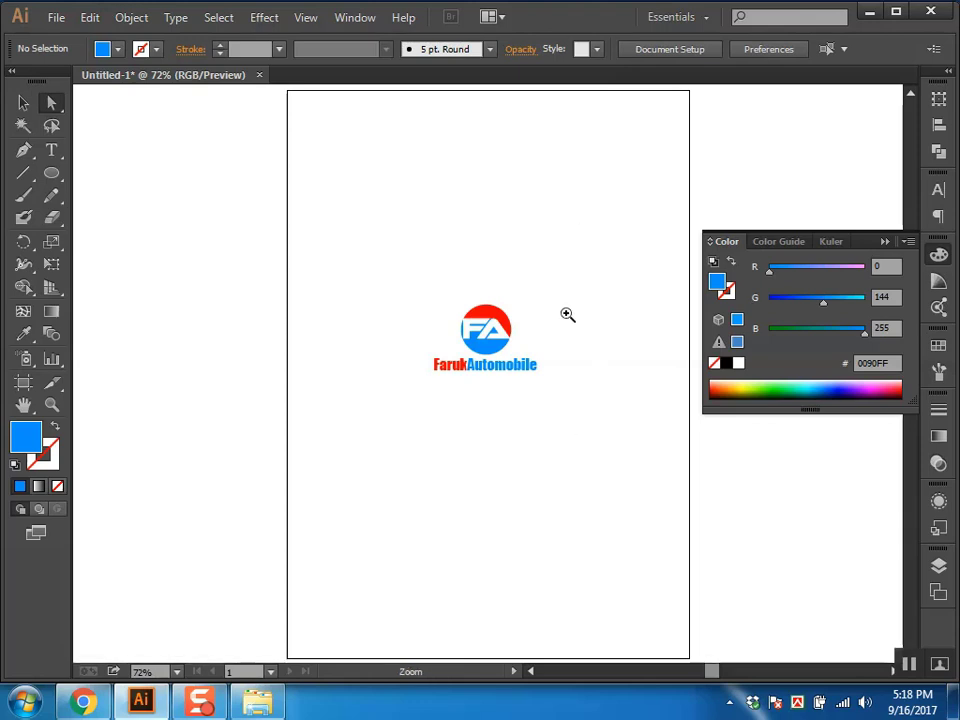
mouse_move(568, 315)
left_mouse_down()
mouse_move(523, 463)
mouse_move(576, 358)
left_mouse_up()
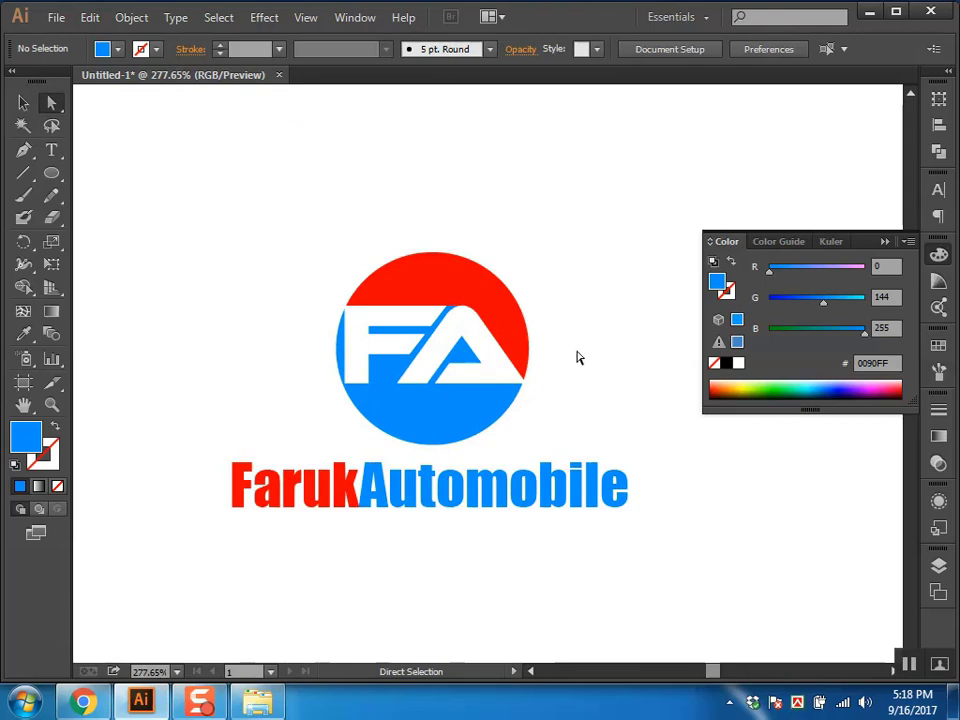
left_click(422, 330)
left_click(560, 229)
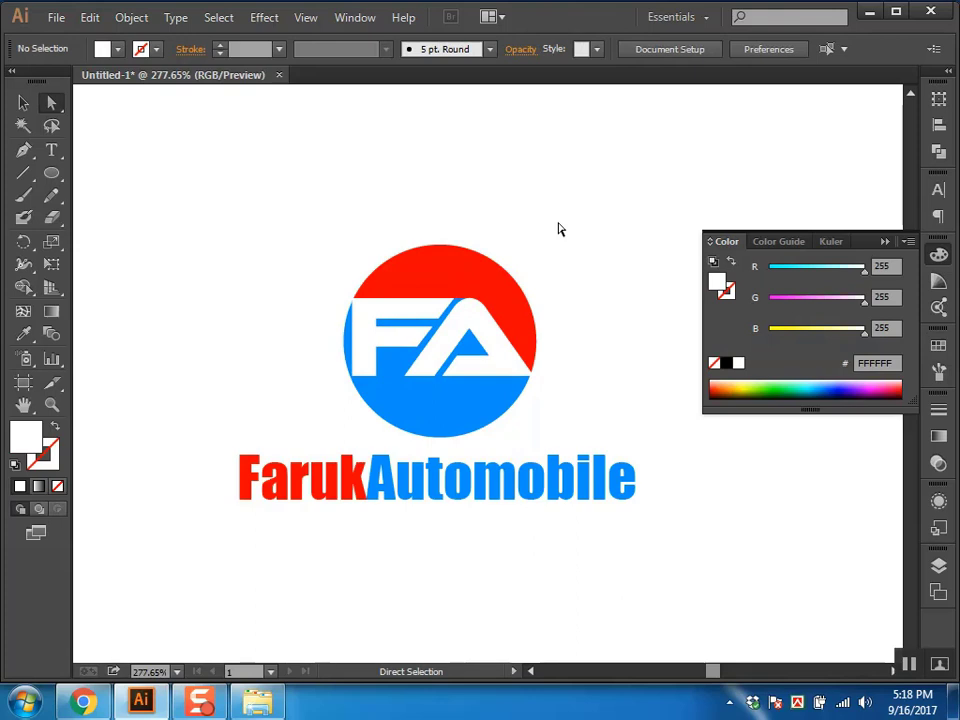
left_click(480, 372)
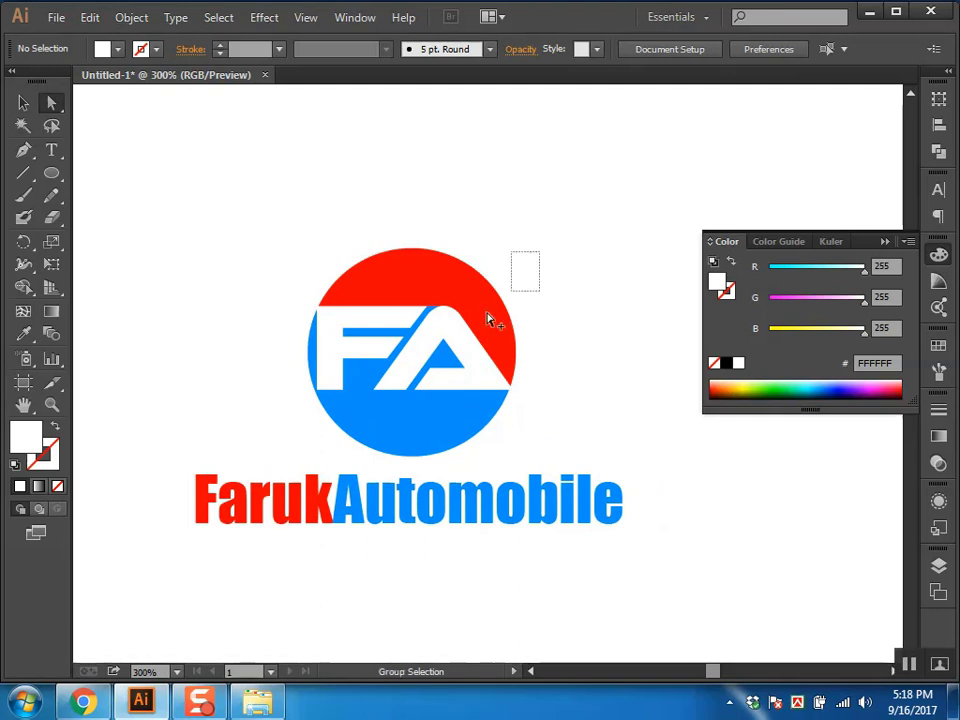
left_click_drag(491, 321, 291, 388)
key("ctrl+shift+a")
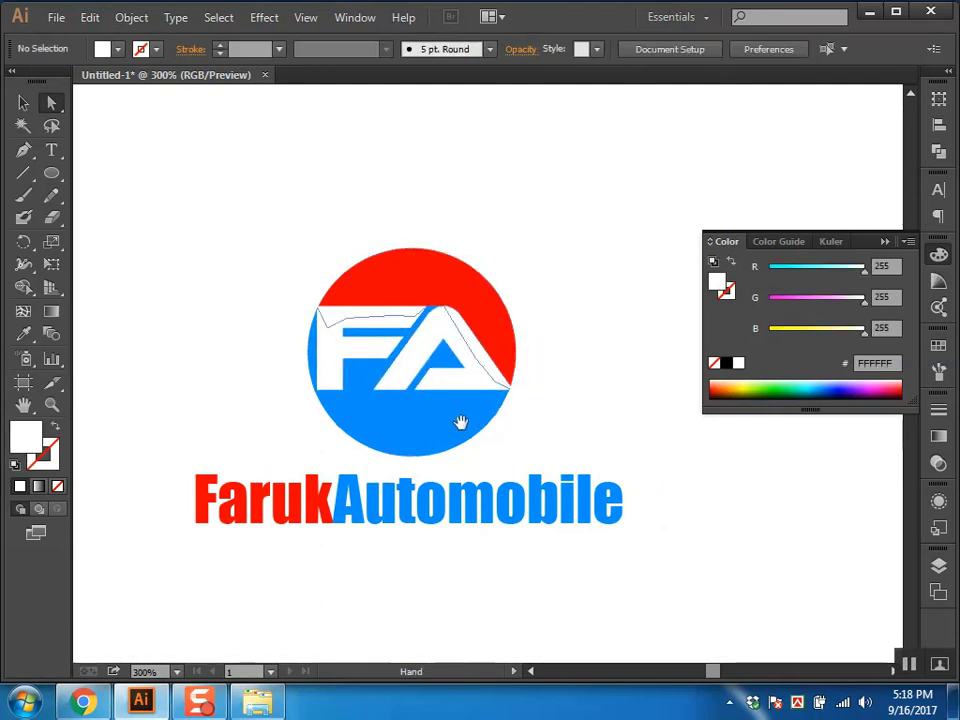
left_click_drag(461, 418, 501, 336)
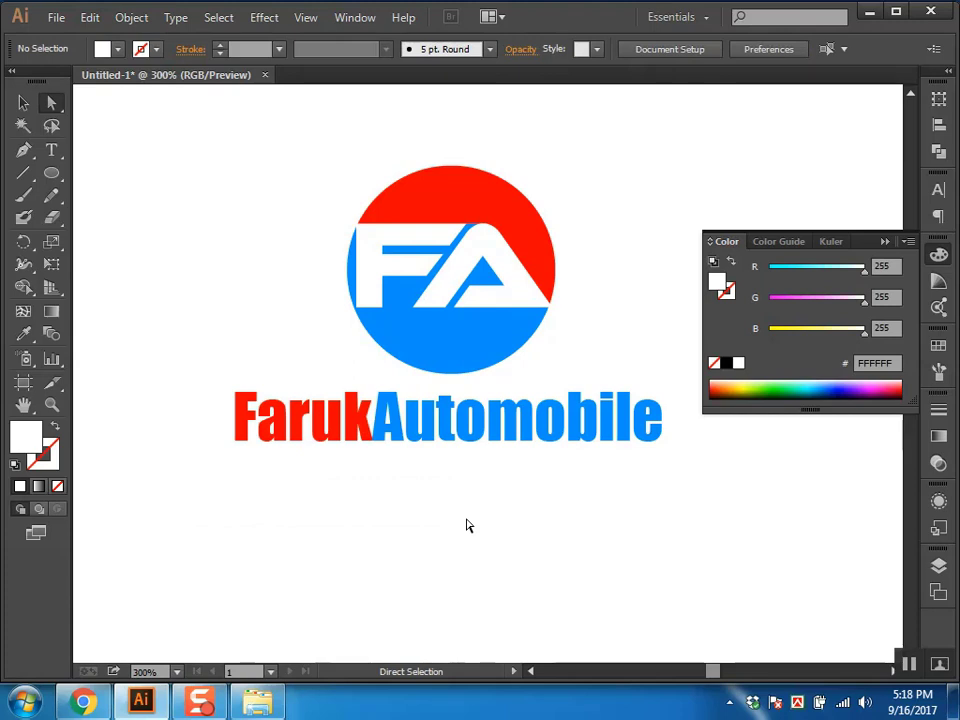
left_click_drag(470, 506, 476, 472)
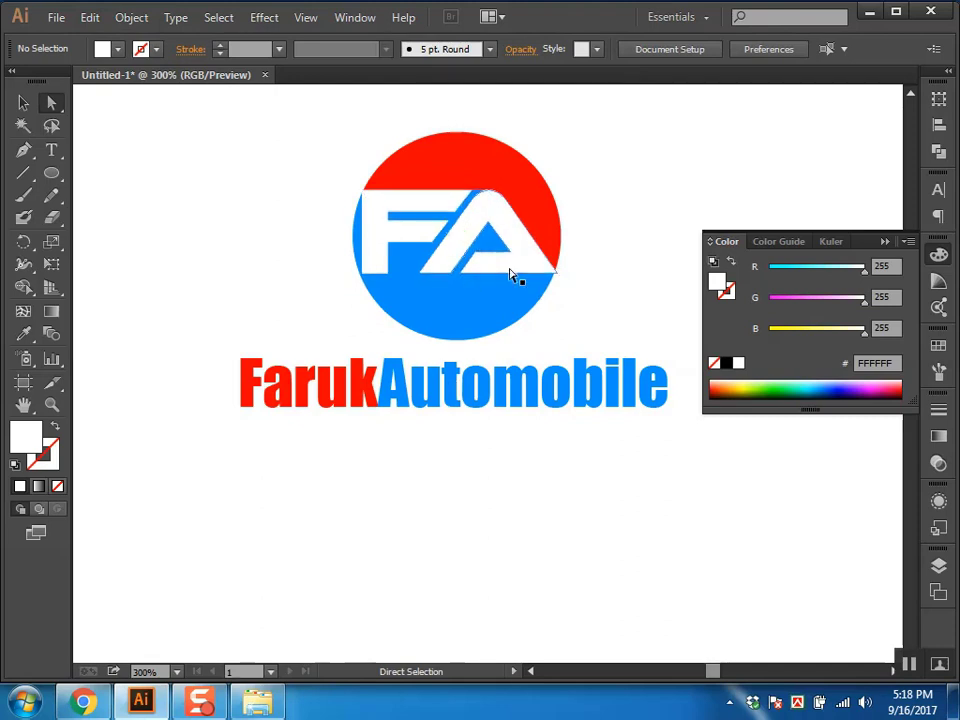
left_click_drag(471, 304, 463, 392)
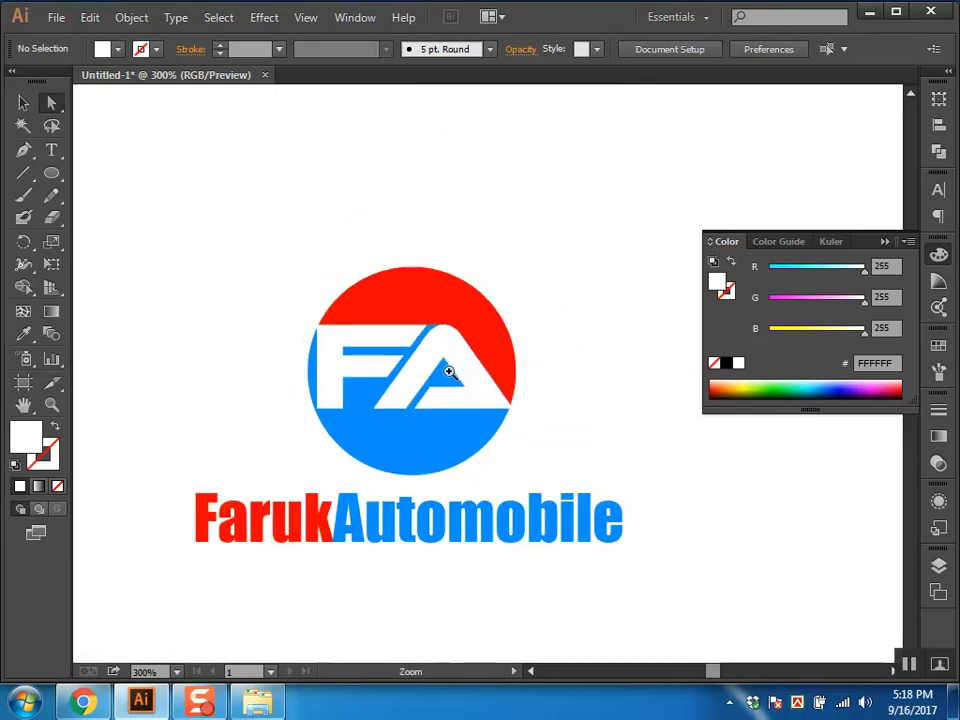
left_click(449, 372)
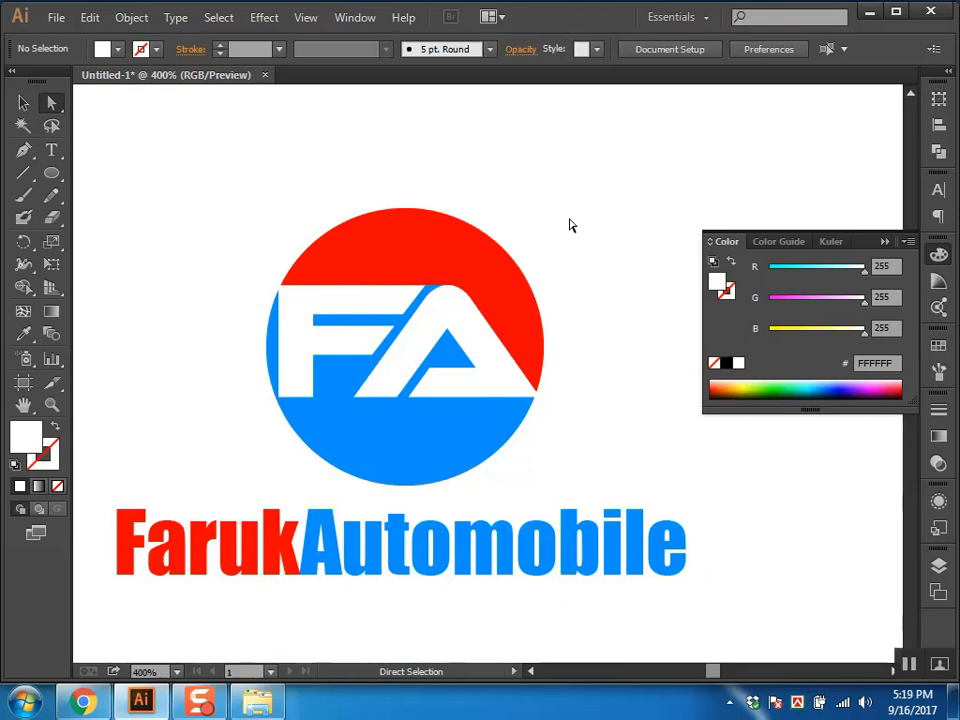
Step: Move the FarukAutomobile text over the logo and fill it black
left_click_drag(456, 583, 544, 273)
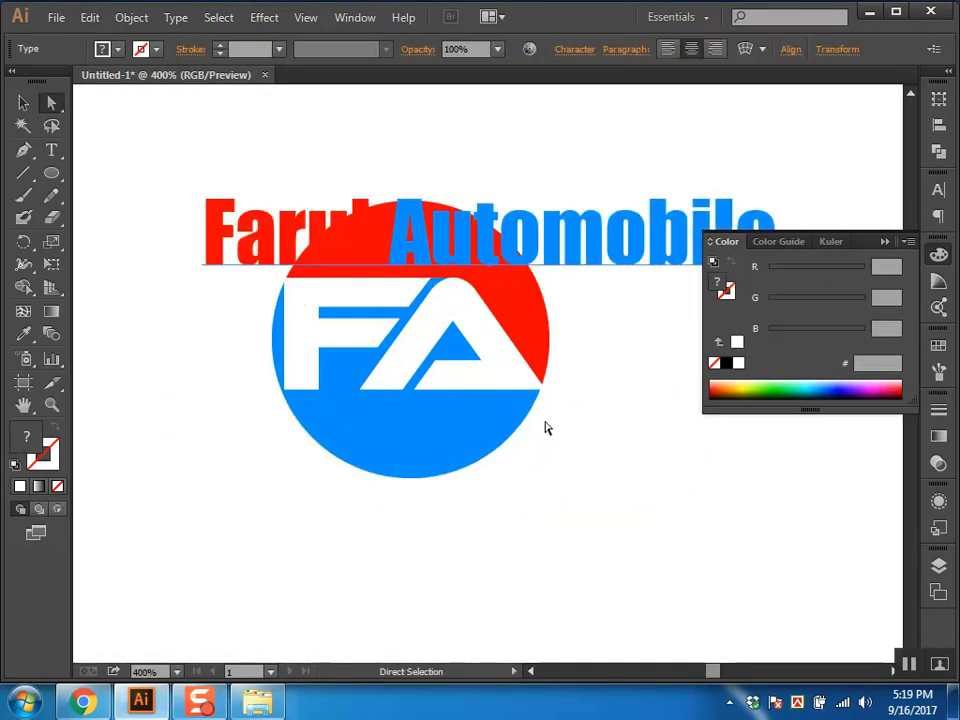
left_click(727, 363)
left_click(589, 568)
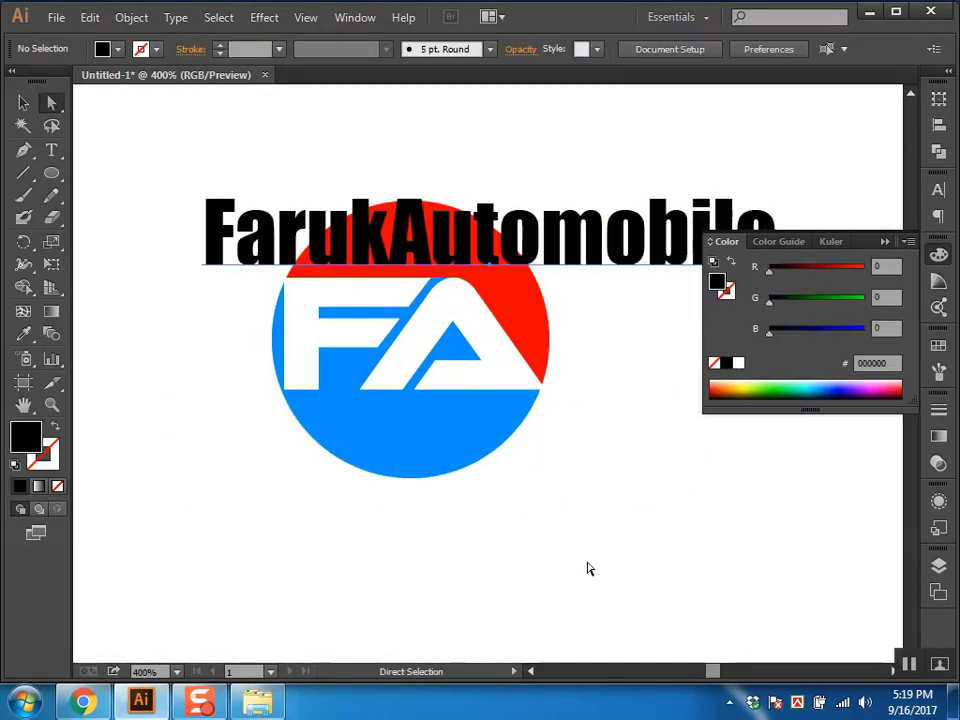
Step: Try sending the text behind the logo, undo it, and move the text back below
left_click(497, 257)
key("ctrl+shift+bracketleft")
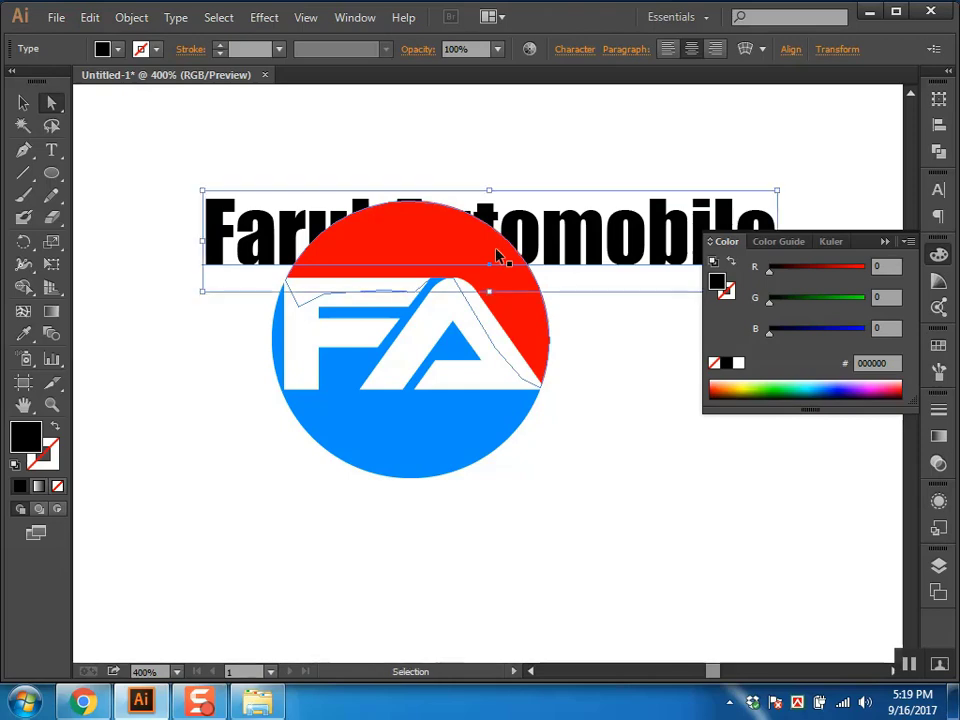
key("ctrl+z")
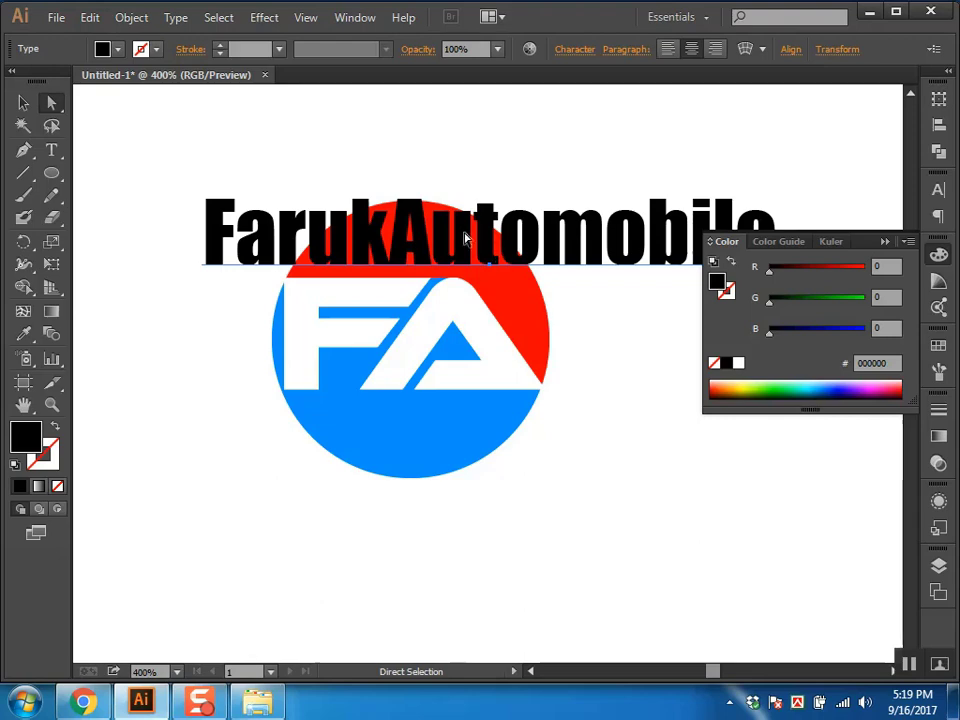
left_click_drag(398, 270, 360, 612)
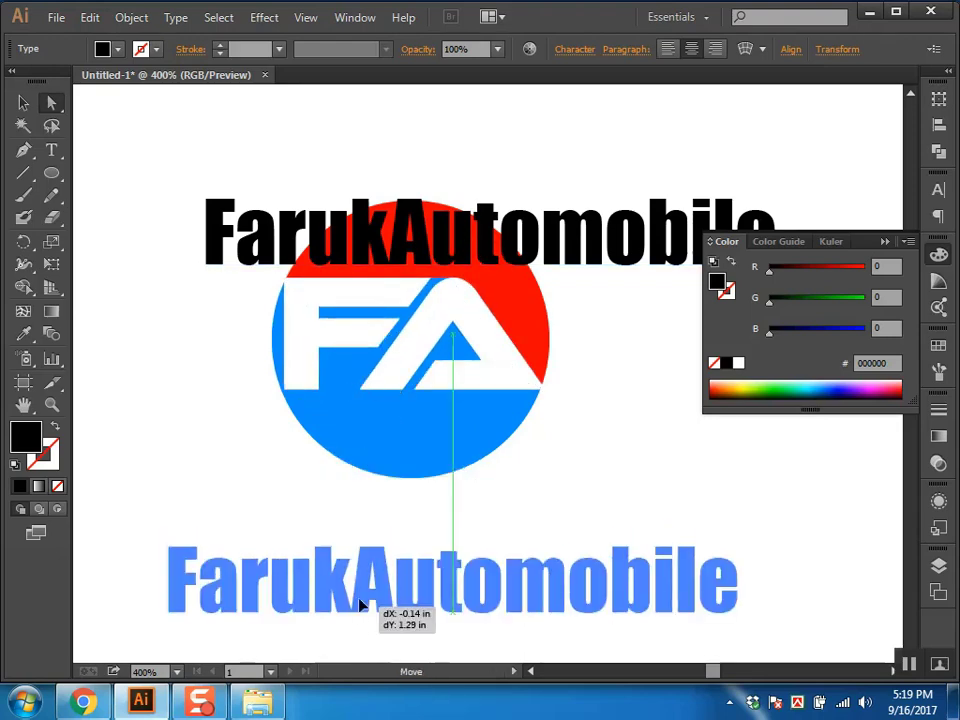
key("ctrl+plus")
left_click_drag(371, 431, 371, 512)
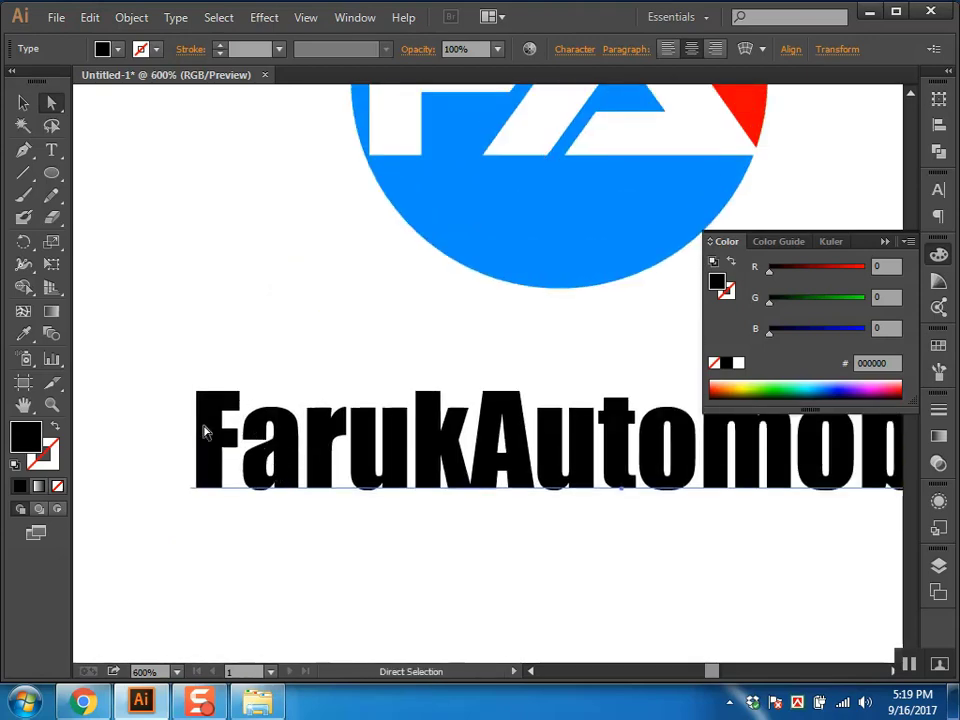
Step: Convert the FarukAutomobile text to outlines and zoom in on the letters
left_click(250, 459)
key("shift+ctrl+o")
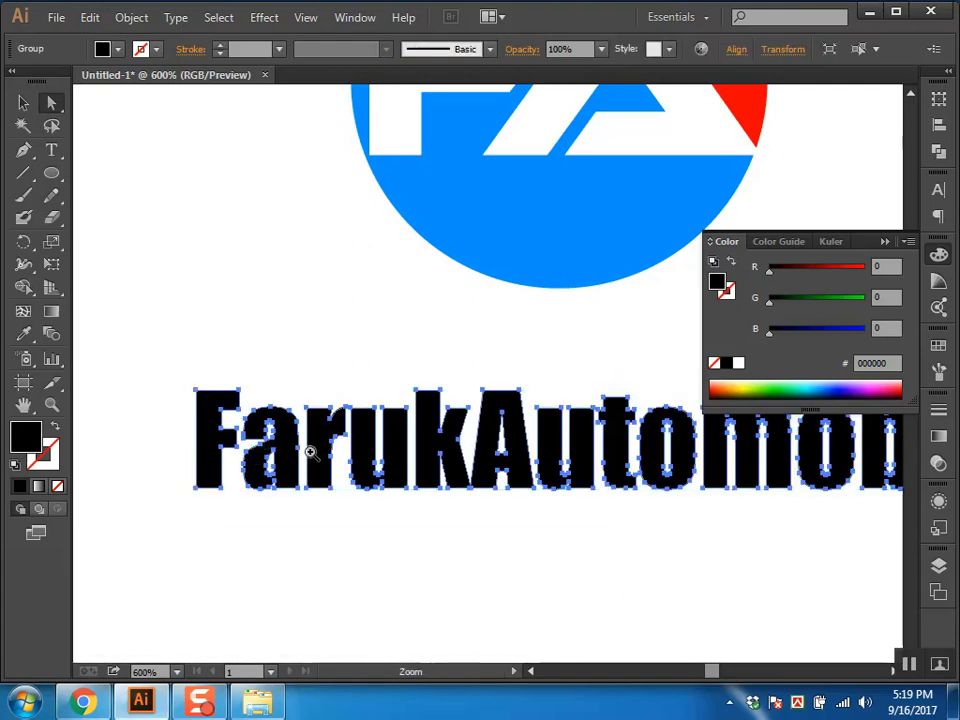
key("ctrl+equal")
left_click(428, 366)
Step: Drag anchor points to distort the outlined F and a letters
key("ctrl+equal")
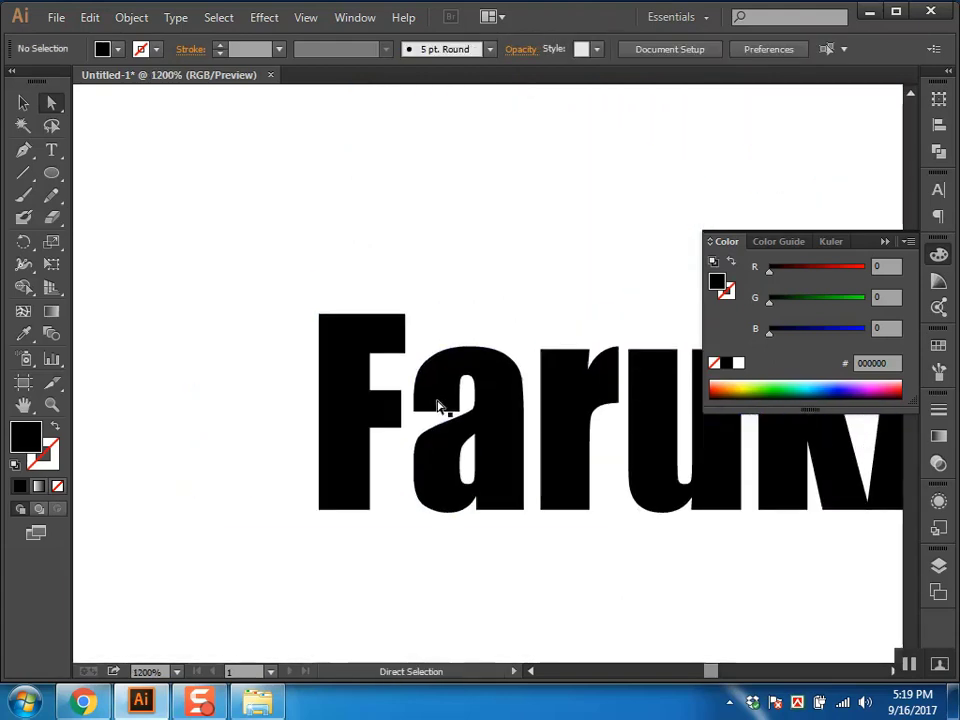
left_click(438, 405)
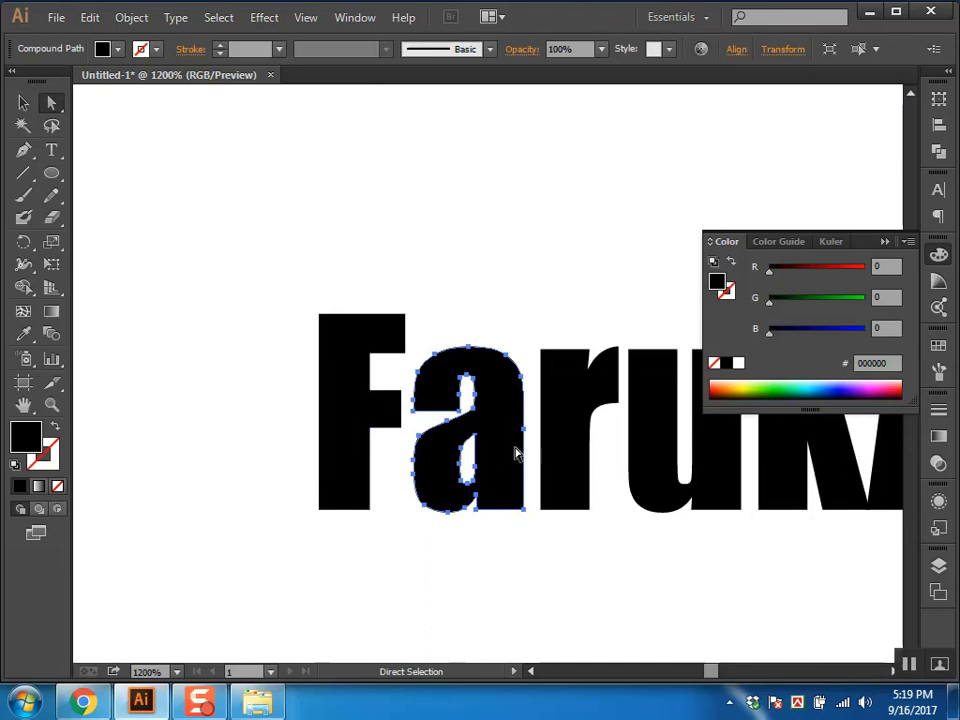
left_click(454, 495, "ctrl")
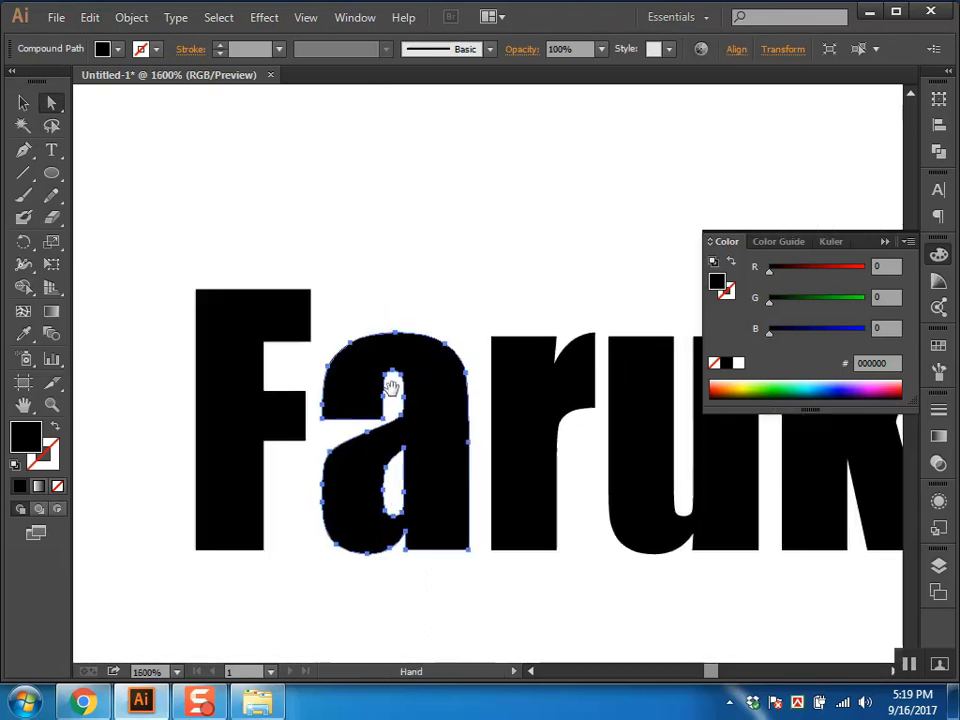
left_click(340, 320)
mouse_move(317, 315)
left_mouse_down()
mouse_move(456, 315)
mouse_move(250, 352)
mouse_move(369, 343)
mouse_move(454, 435)
left_mouse_up()
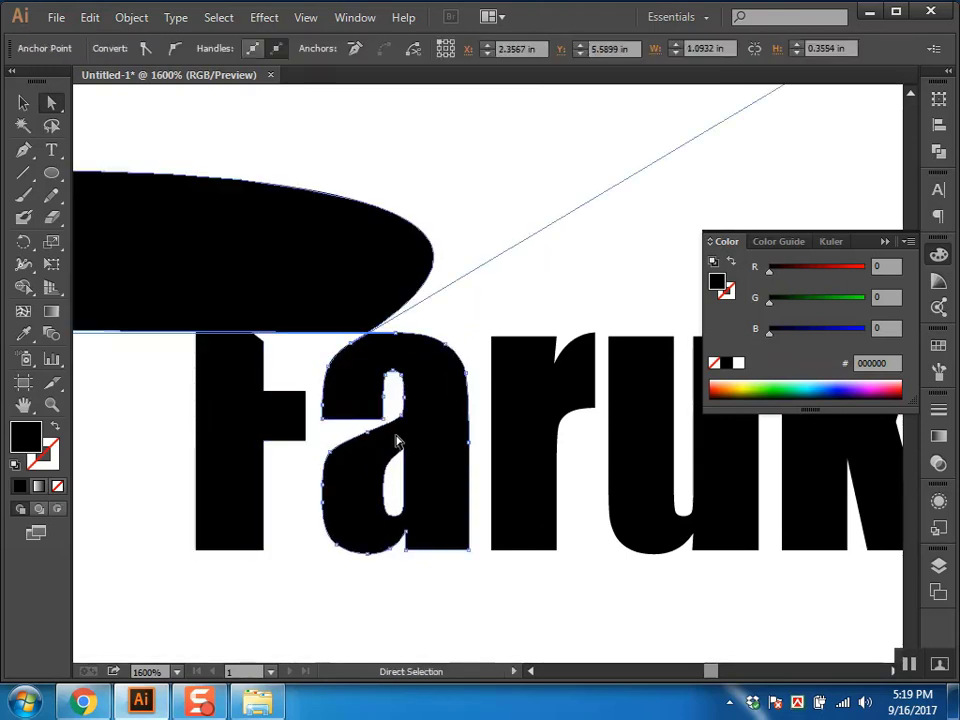
left_click_drag(400, 458, 468, 688)
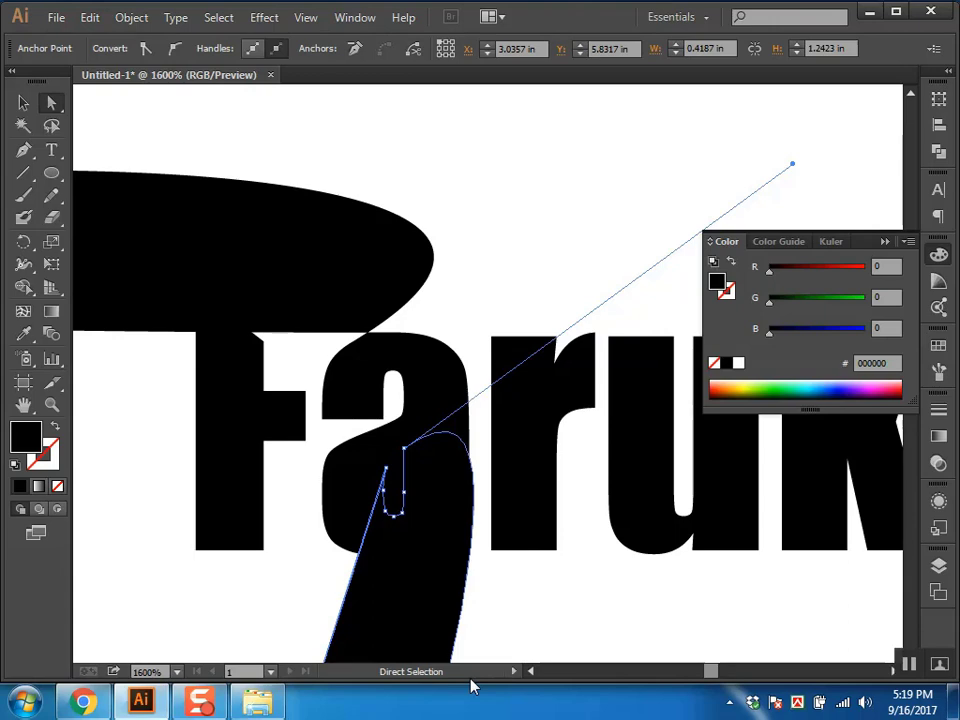
Step: Undo the distortions, deselect the anchor points and zoom in until the FA logo fills the view
key("ctrl+0")
key("ctrl+z")
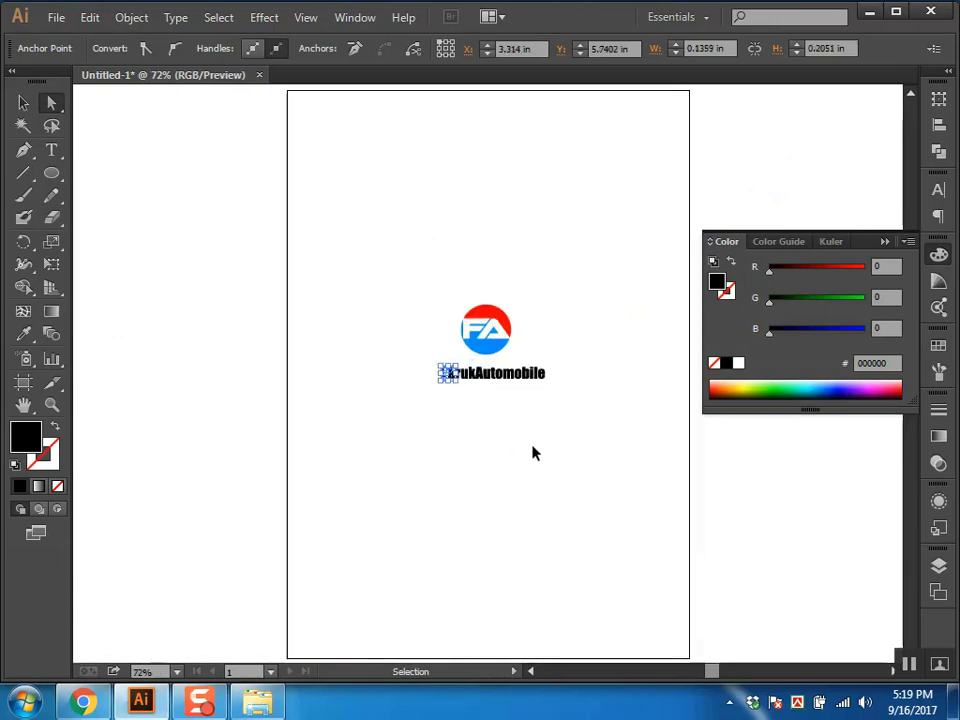
left_click(542, 456)
key("ctrl+z")
left_click(559, 448)
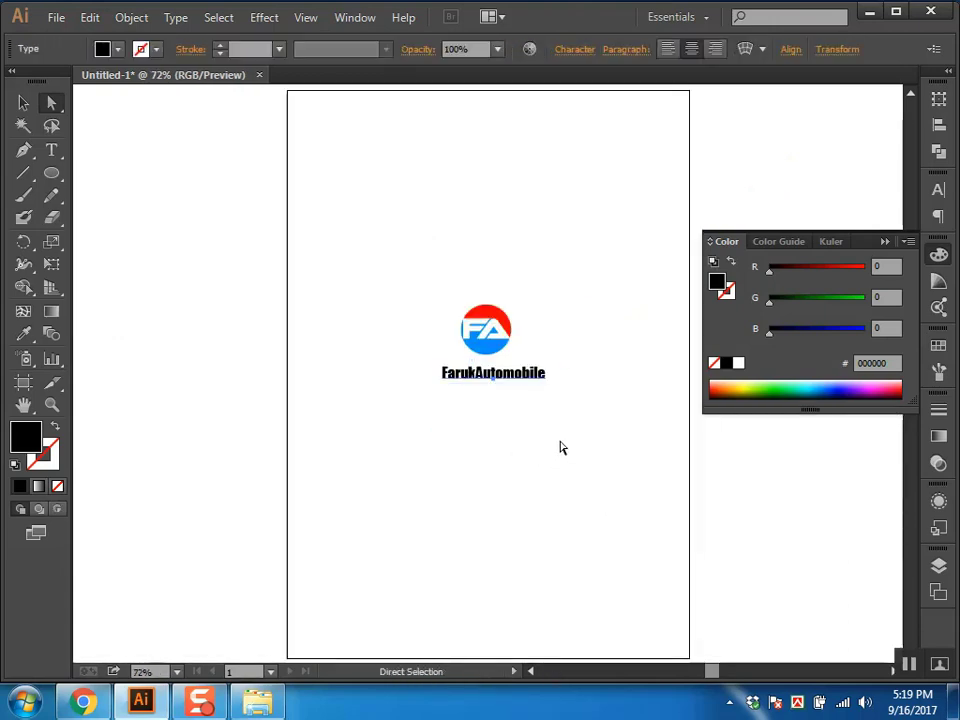
left_click(566, 462)
scroll(537, 421, "up", 3)
mouse_move(537, 421)
left_mouse_down()
mouse_move(445, 432)
mouse_move(490, 413)
left_mouse_up()
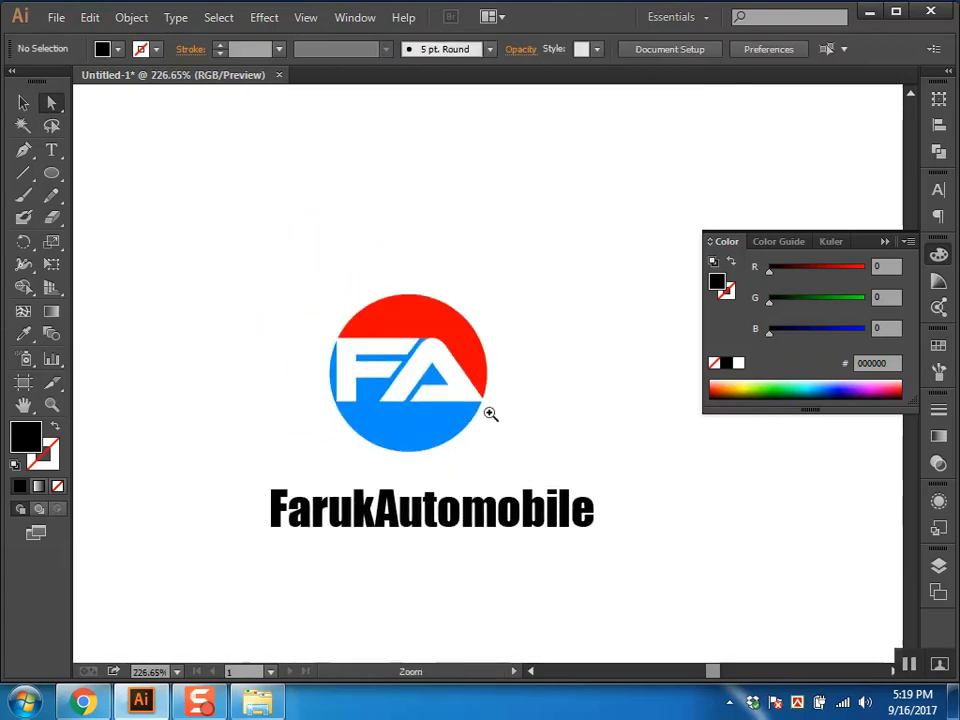
Step: Move the name under the FA emblem and edit it to 'Faruk Automobile', Faruk red, Automobile blue
left_click(490, 413)
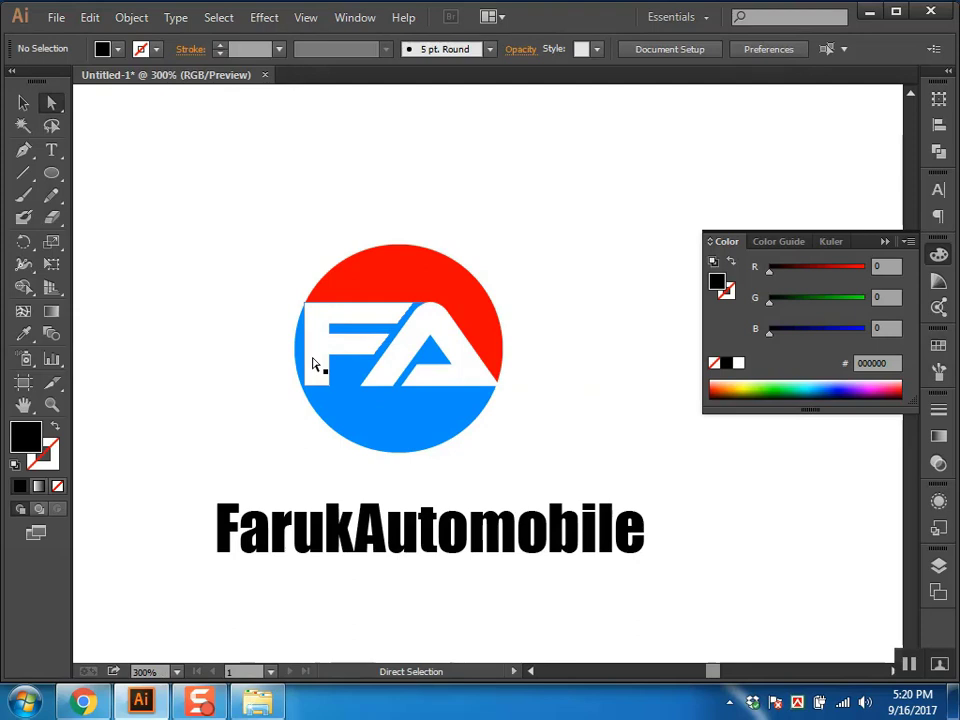
mouse_move(454, 542)
left_mouse_down()
mouse_move(373, 577)
mouse_move(477, 555)
left_mouse_up()
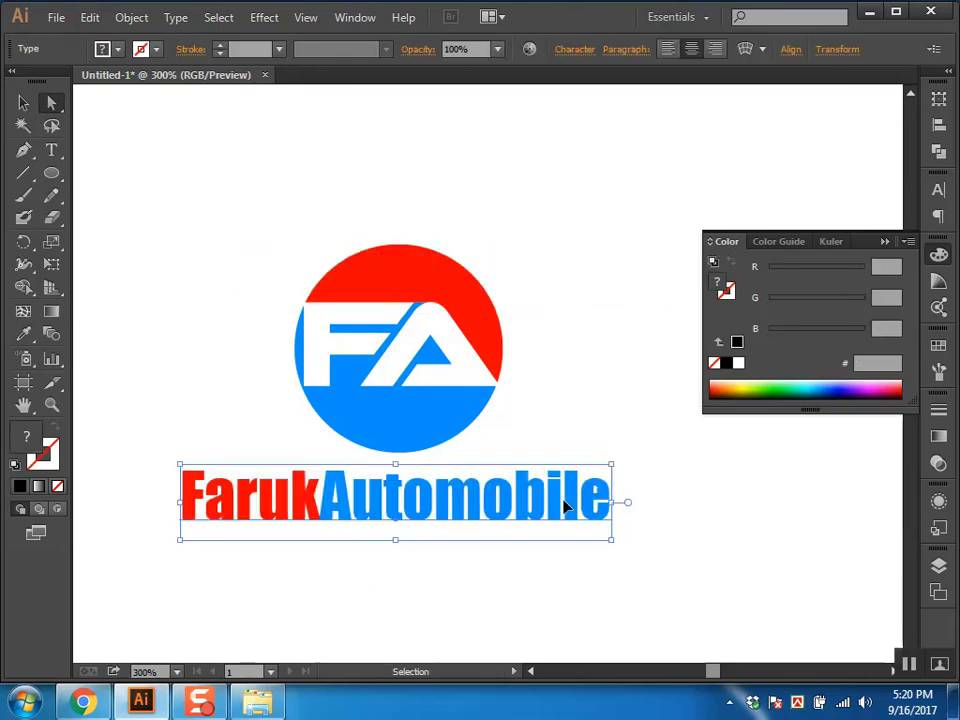
left_click(585, 353)
scroll(585, 316, "down", 2)
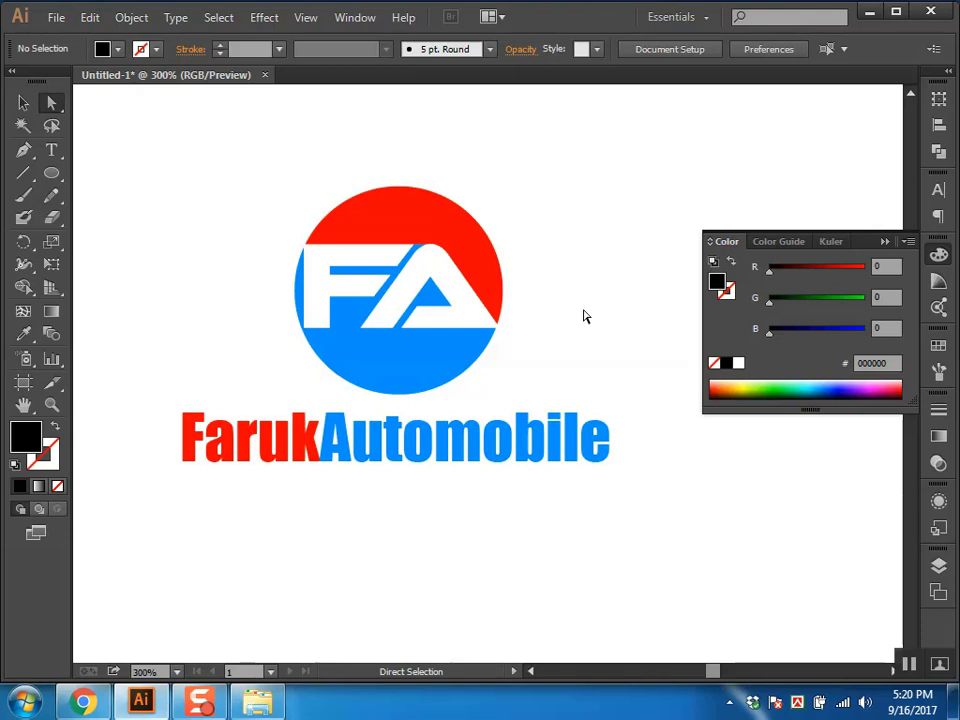
double_click(322, 447)
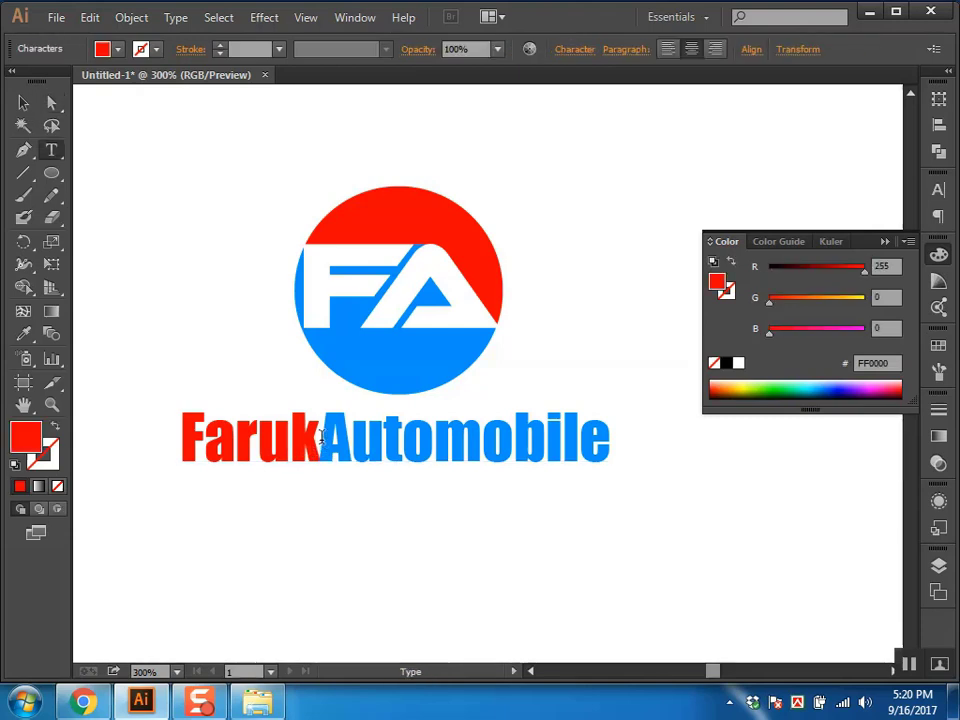
left_click(402, 583, "ctrl")
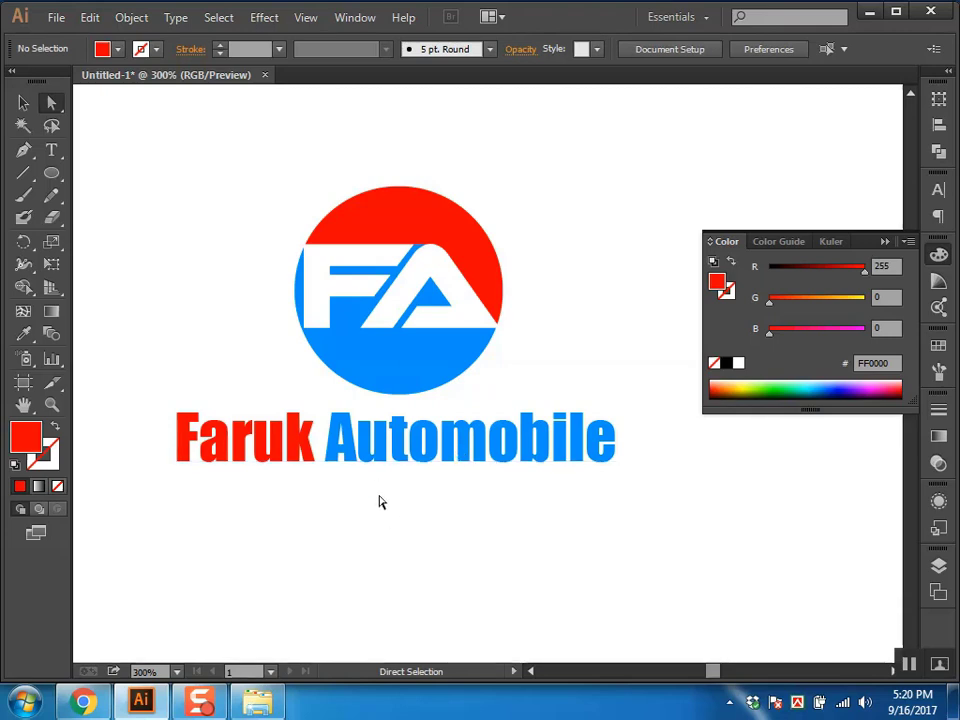
Step: Alt-drag an outlined copy of the name below, then delete that copy
key("alt")
left_click_drag(372, 454, 372, 570)
key("ctrl+shift+o")
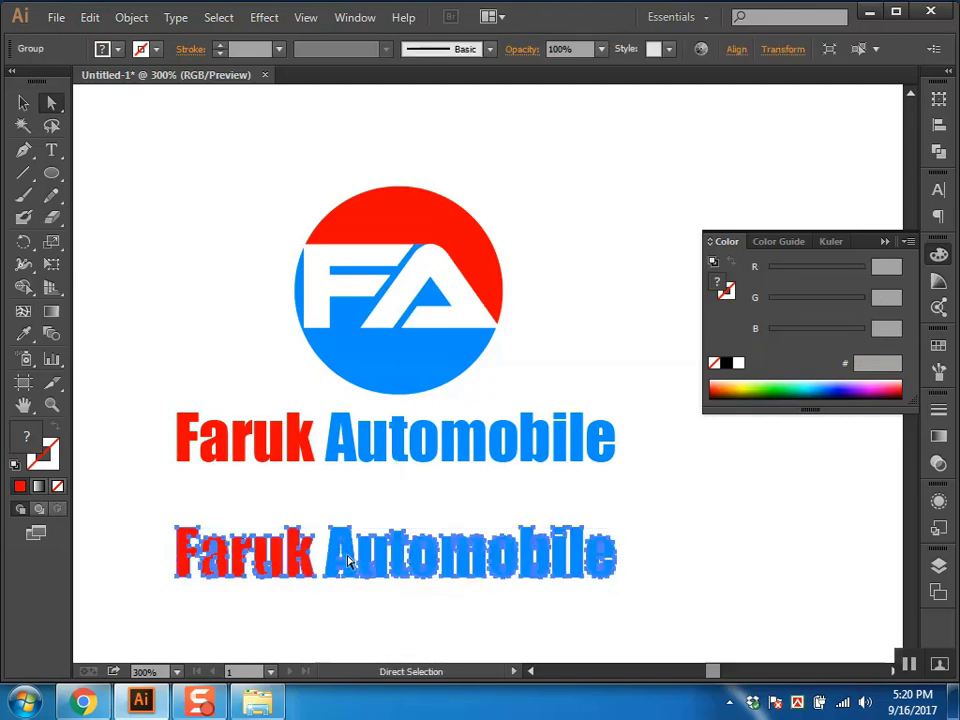
left_click_drag(336, 515, 664, 636)
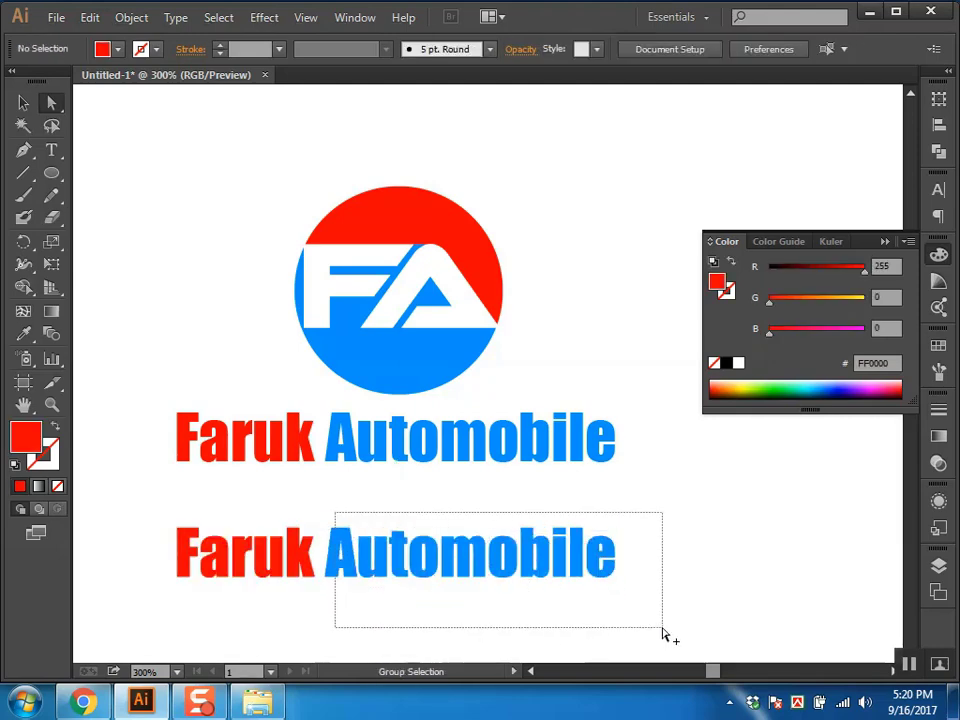
left_click_drag(340, 566, 360, 566)
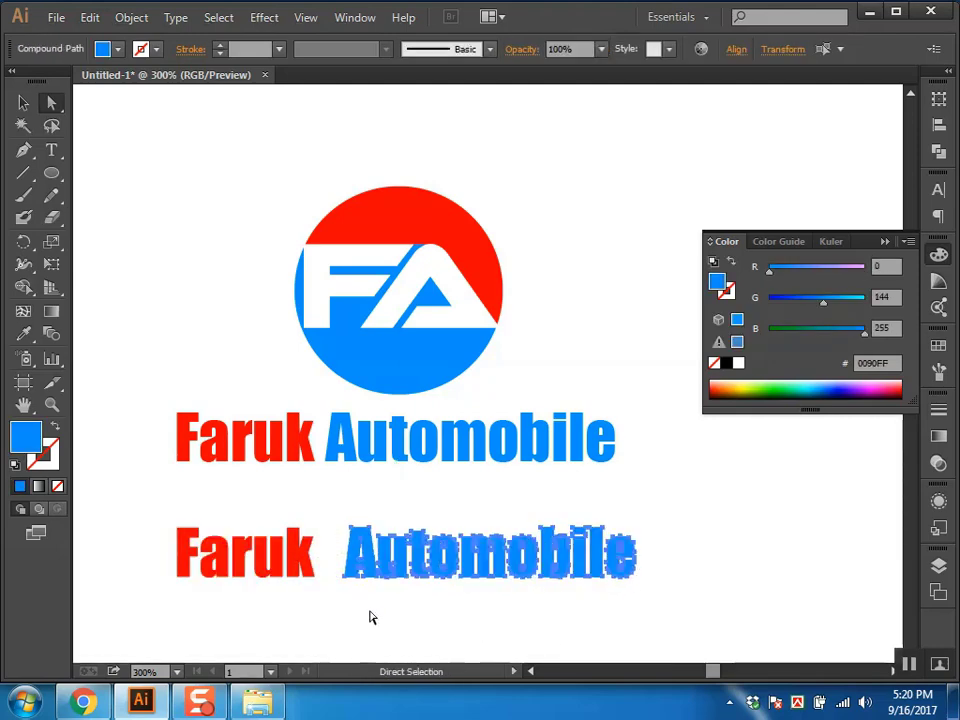
left_click_drag(681, 510, 163, 628)
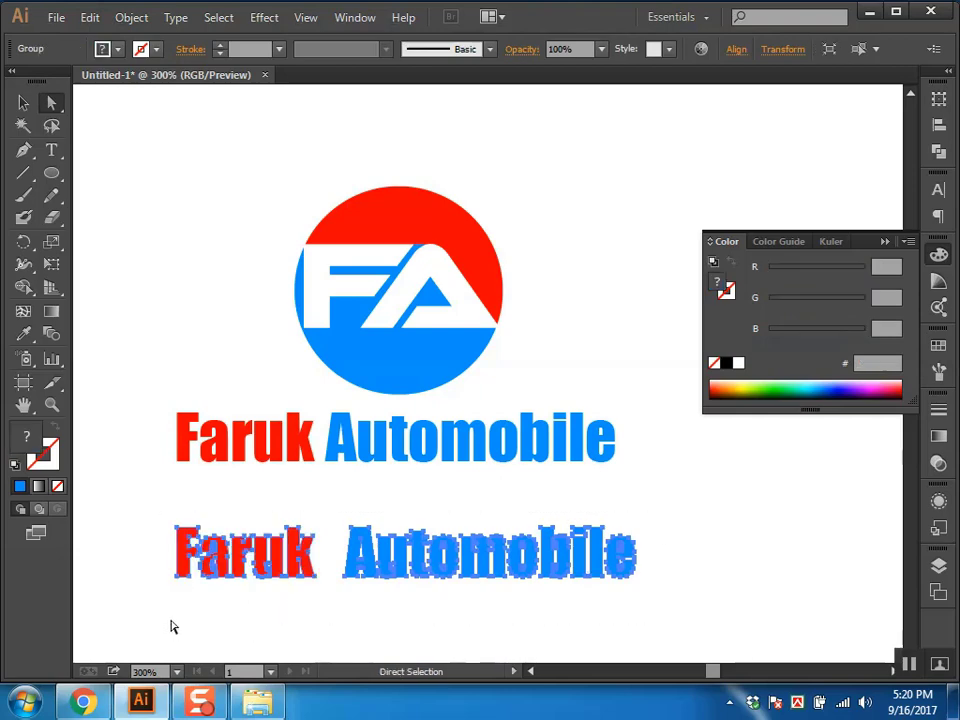
key("Delete")
Step: Edit the original name so it reads 'Faruk Autobo'
left_click(364, 458)
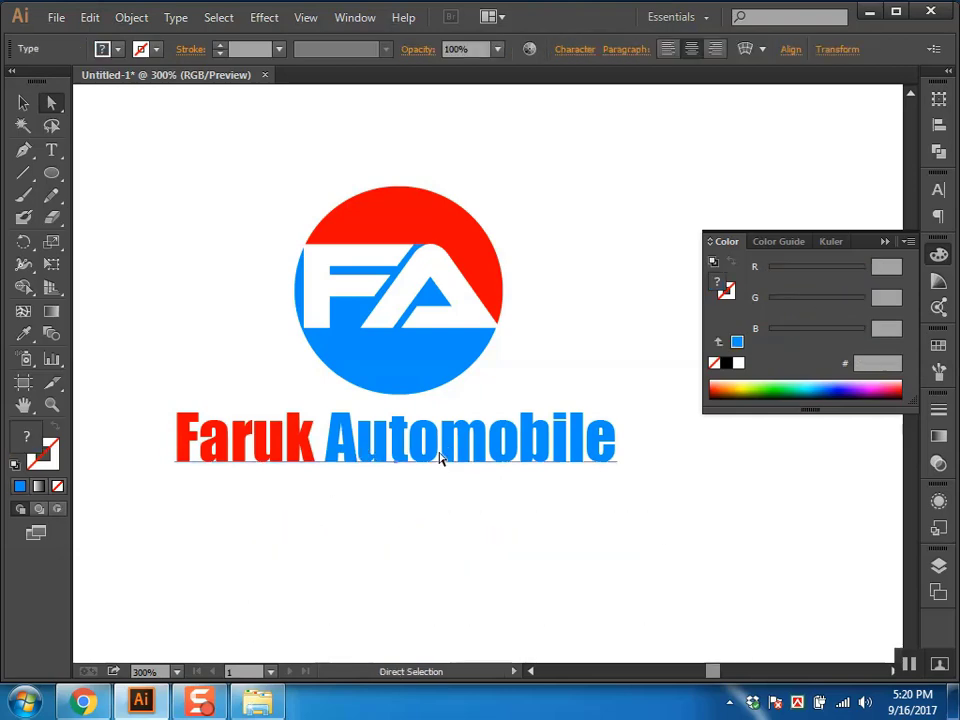
double_click(440, 458)
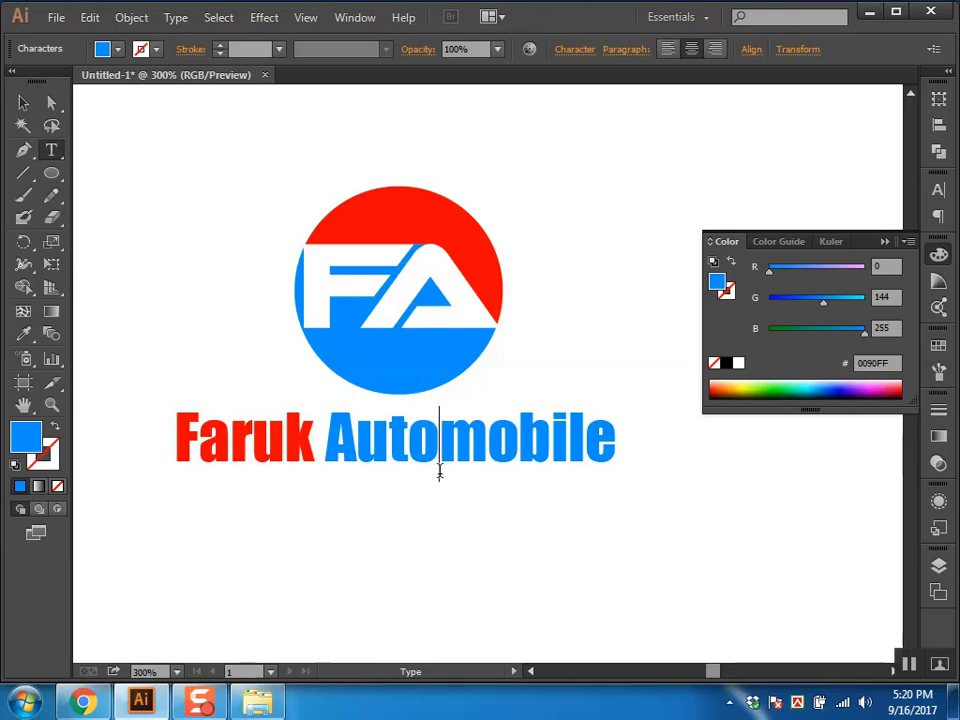
type("oo")
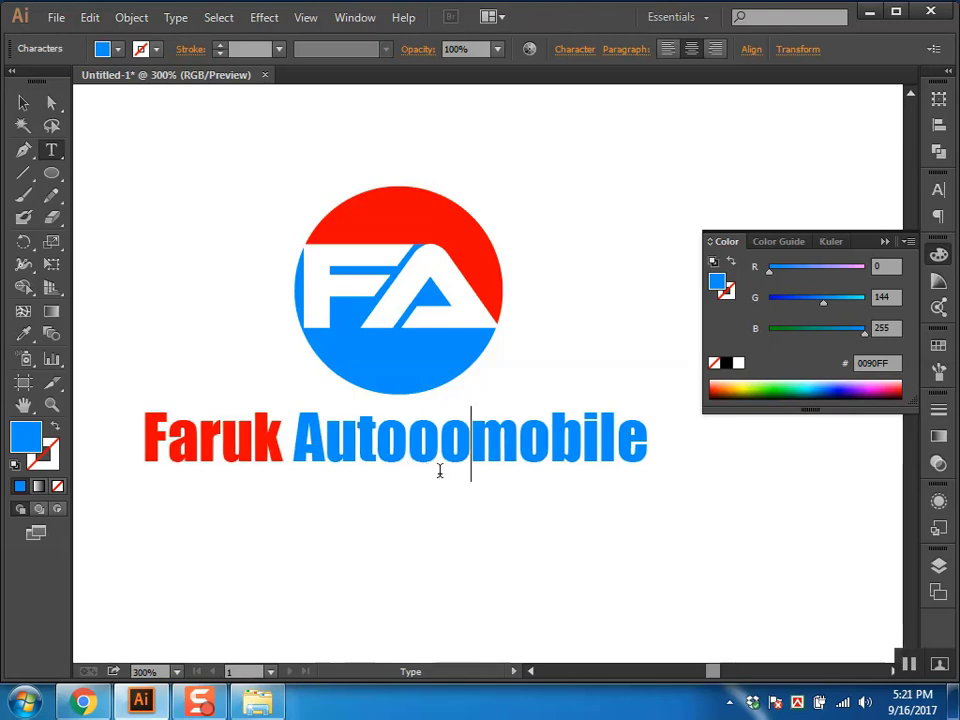
left_click_drag(439, 440, 407, 442)
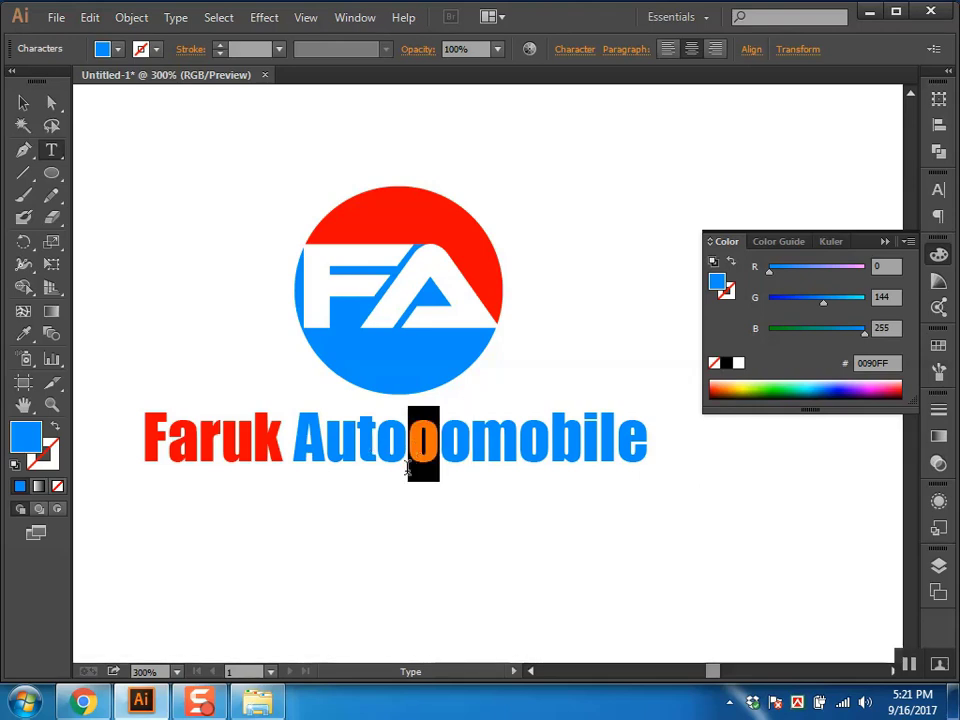
type("b")
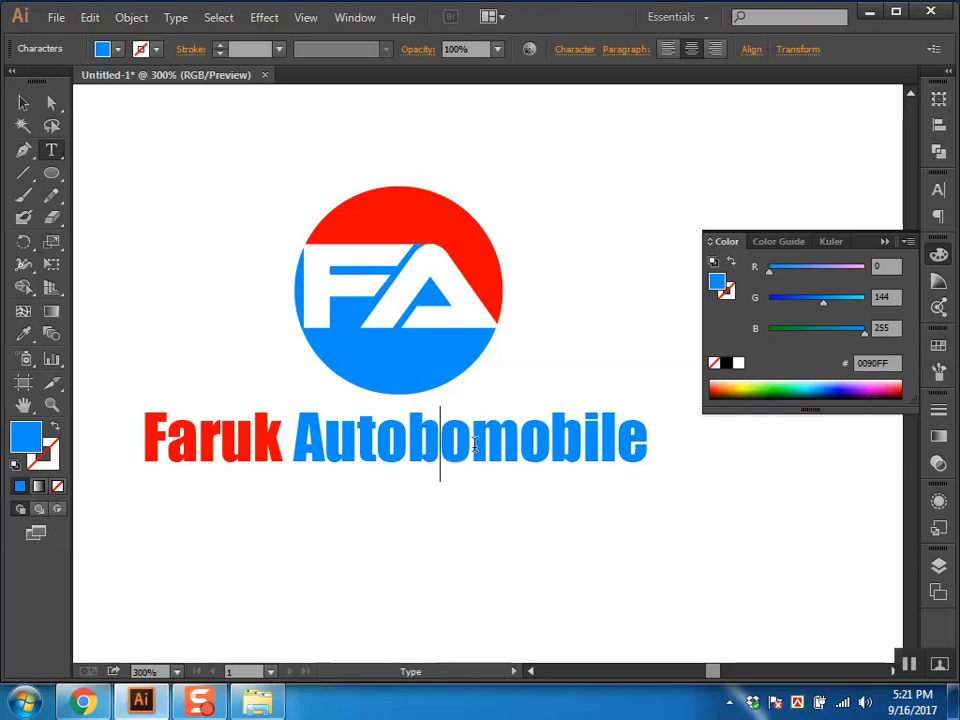
key("shift+End")
key("BackSpace")
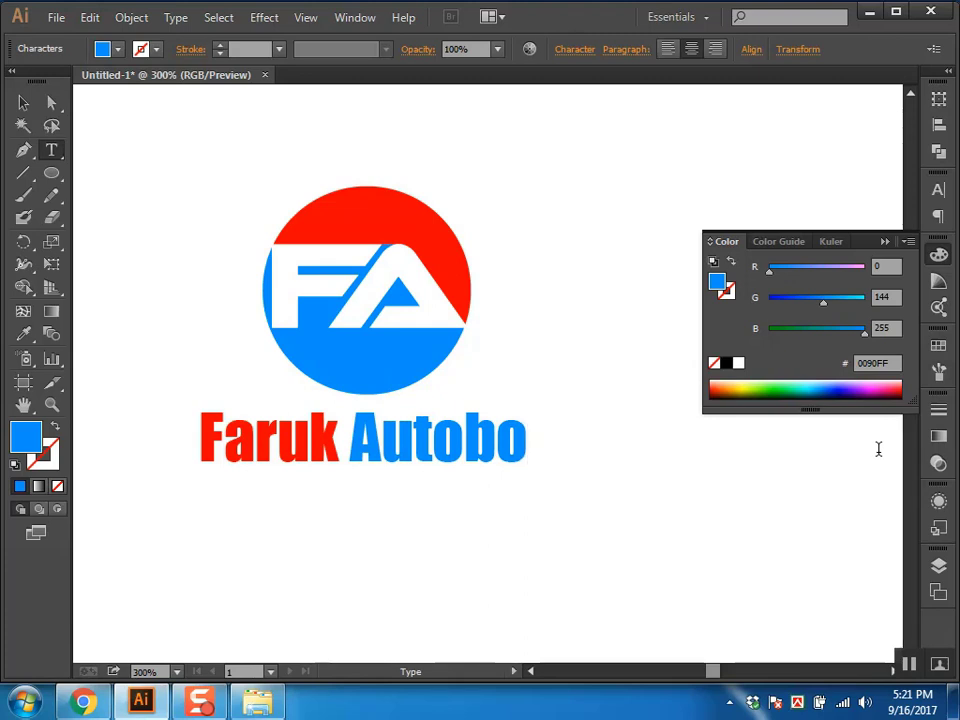
left_click(681, 523, "ctrl")
Step: Place a copy of 'Faruk Autobo' below and convert it to outlines
mouse_move(405, 505)
left_mouse_down()
mouse_move(462, 390)
mouse_move(459, 492)
left_mouse_up()
key("ctrl+shift+o")
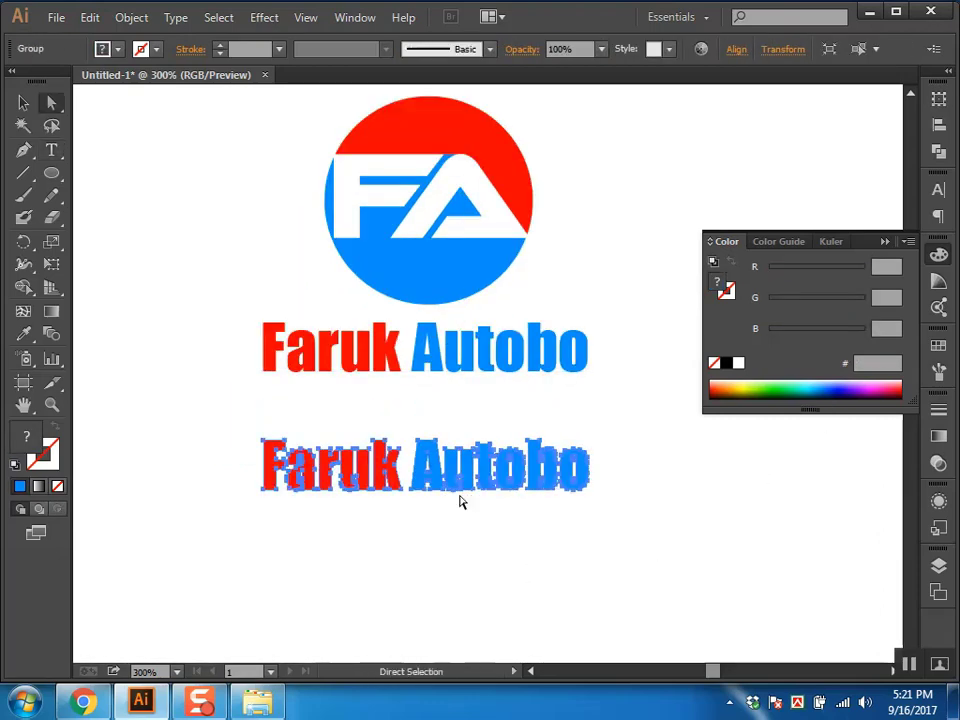
left_click(608, 567)
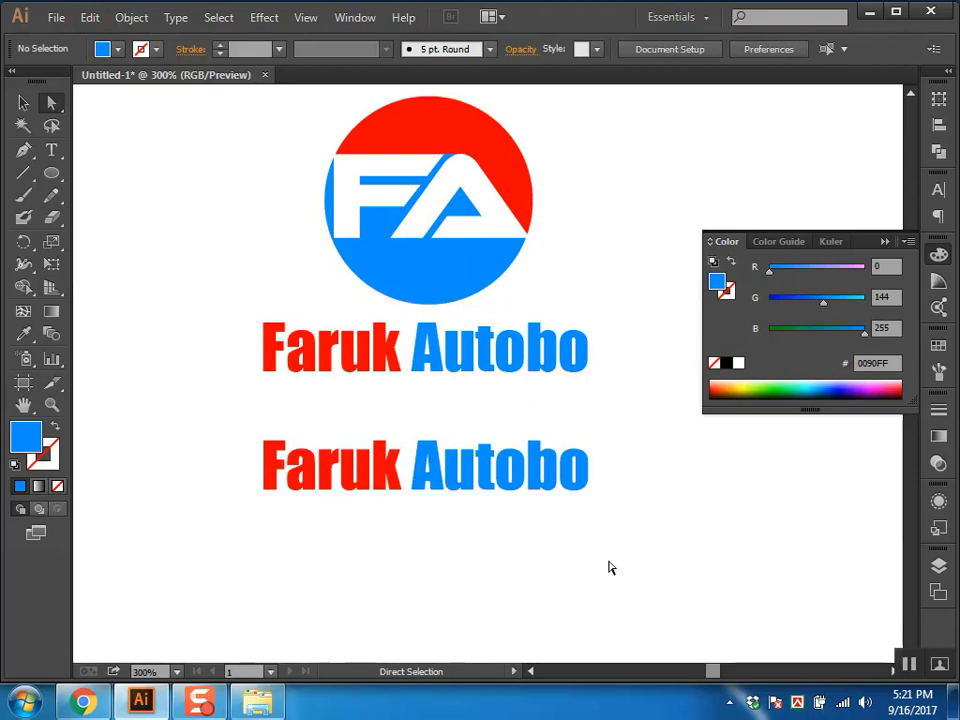
Step: Select the outlined 'Faruk Autobo' copy below the live text line
left_click(541, 474)
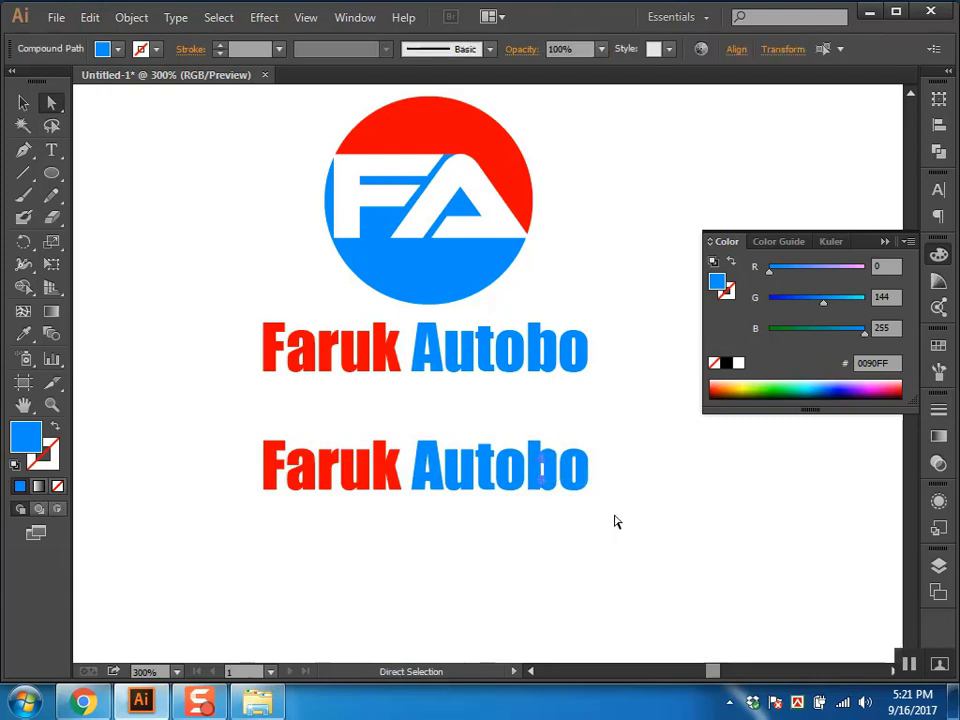
left_click(615, 521)
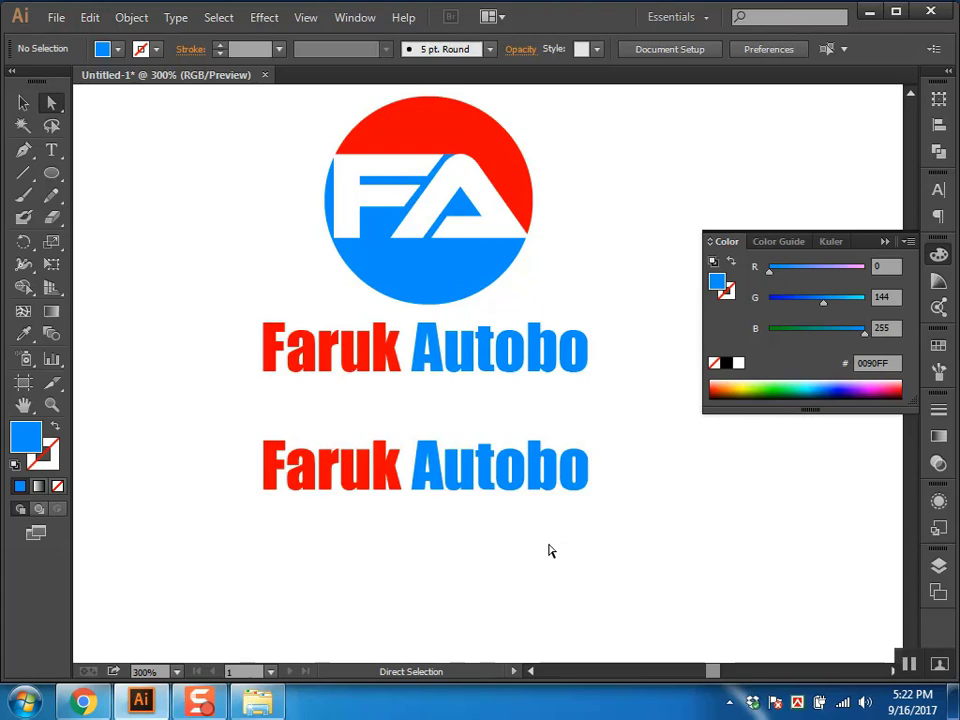
left_click_drag(623, 426, 180, 585)
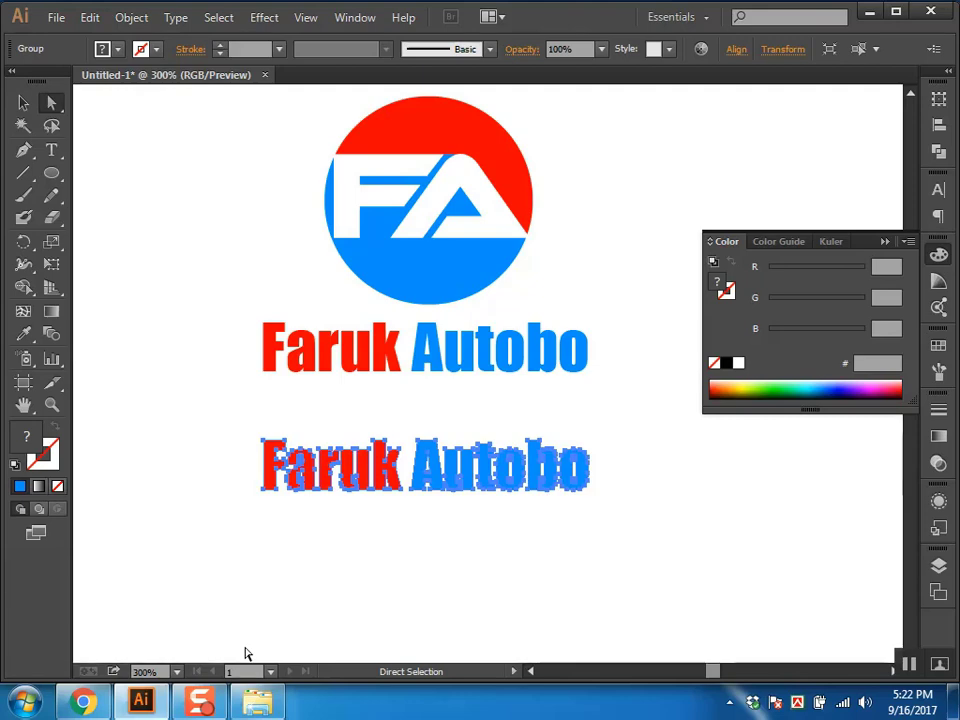
Step: Duplicate the logo and text to the left of the page and enlarge the copy about four times
key("ctrl+0")
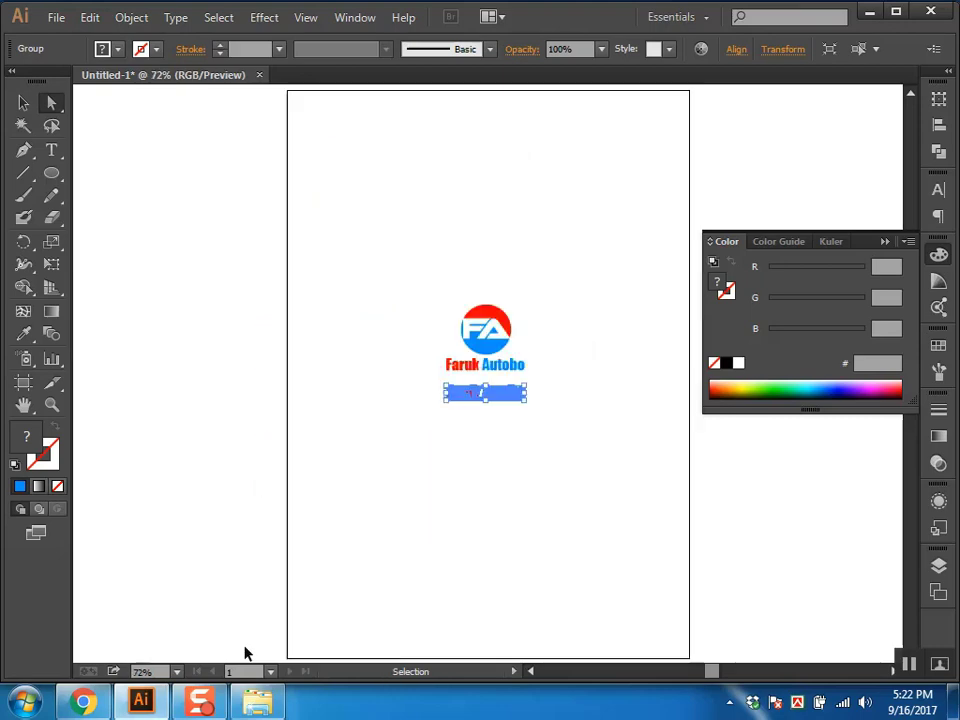
left_click_drag(527, 291, 431, 397)
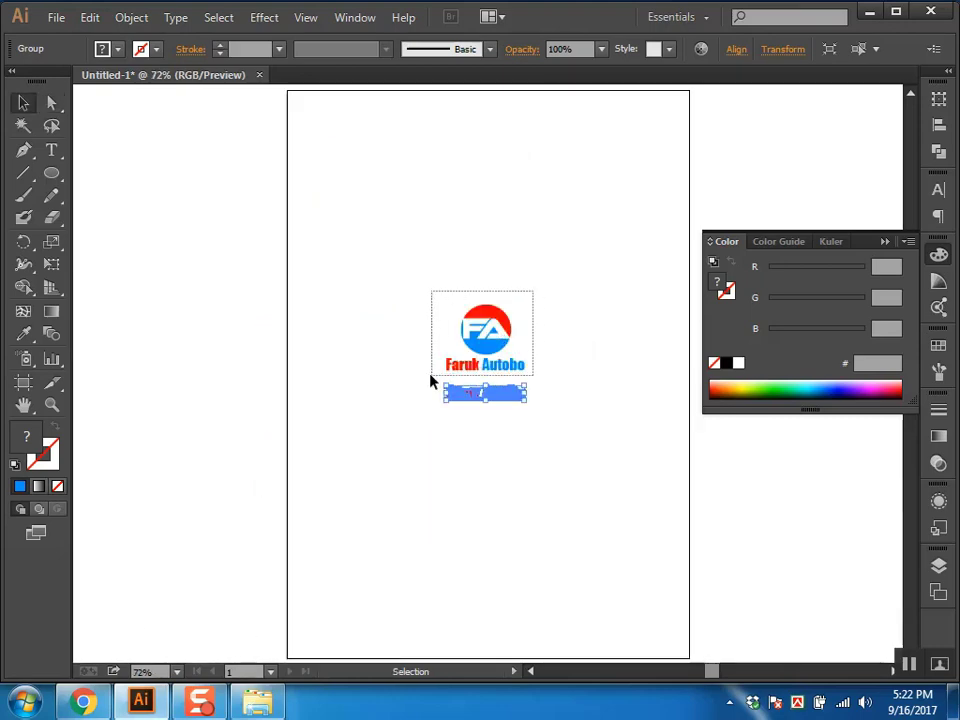
mouse_move(482, 362)
left_mouse_down()
mouse_move(230, 420)
mouse_move(650, 413)
mouse_move(334, 396)
left_mouse_up()
key("a")
left_click(272, 437)
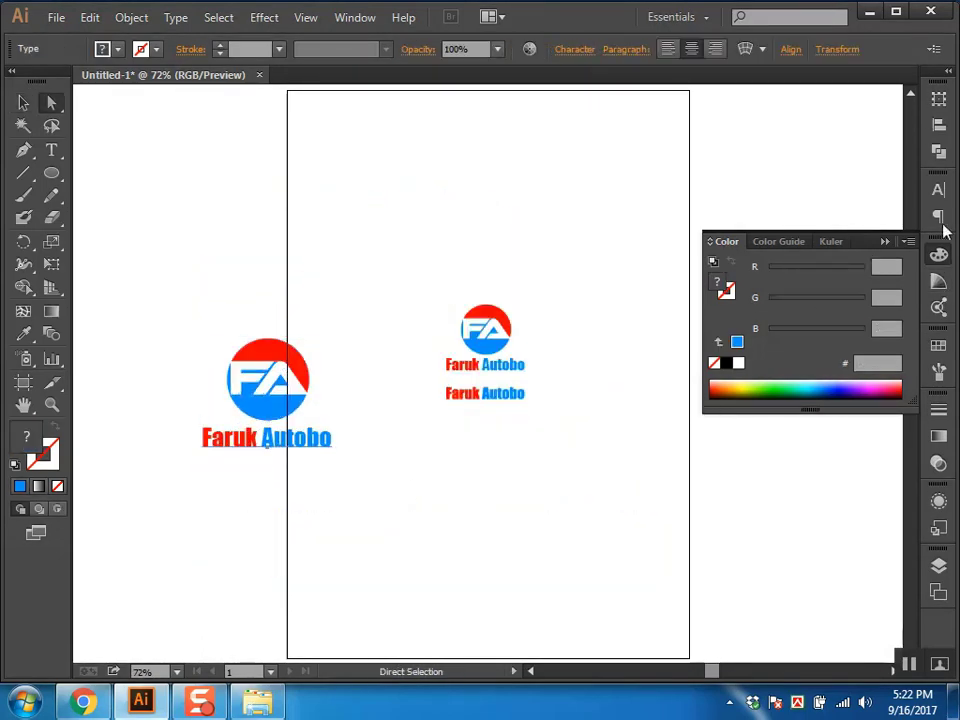
left_click(938, 190)
left_click(495, 521)
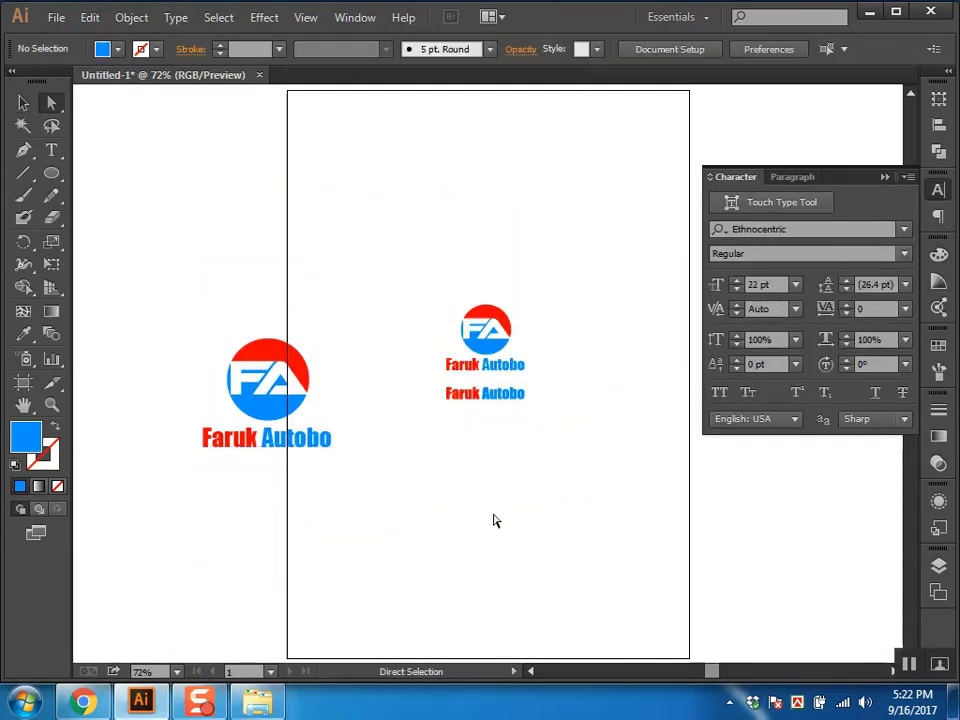
key("v")
left_click(295, 415)
left_click_drag(334, 396, 518, 396)
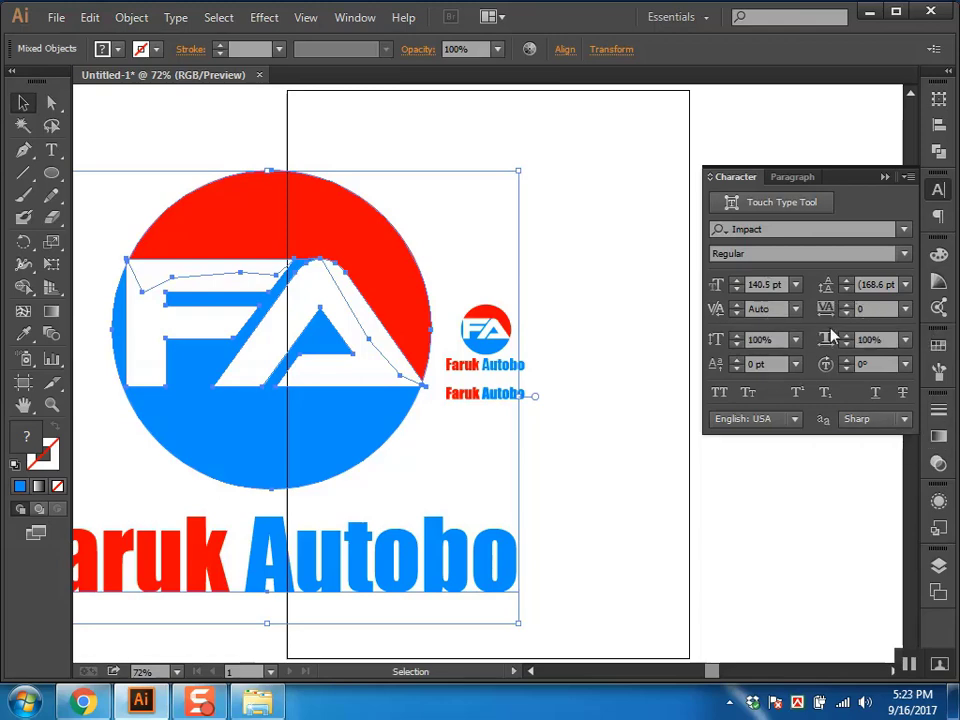
Step: Set the enlarged 'Faruk Autobo' text's horizontal scale to 120%
left_click(905, 285)
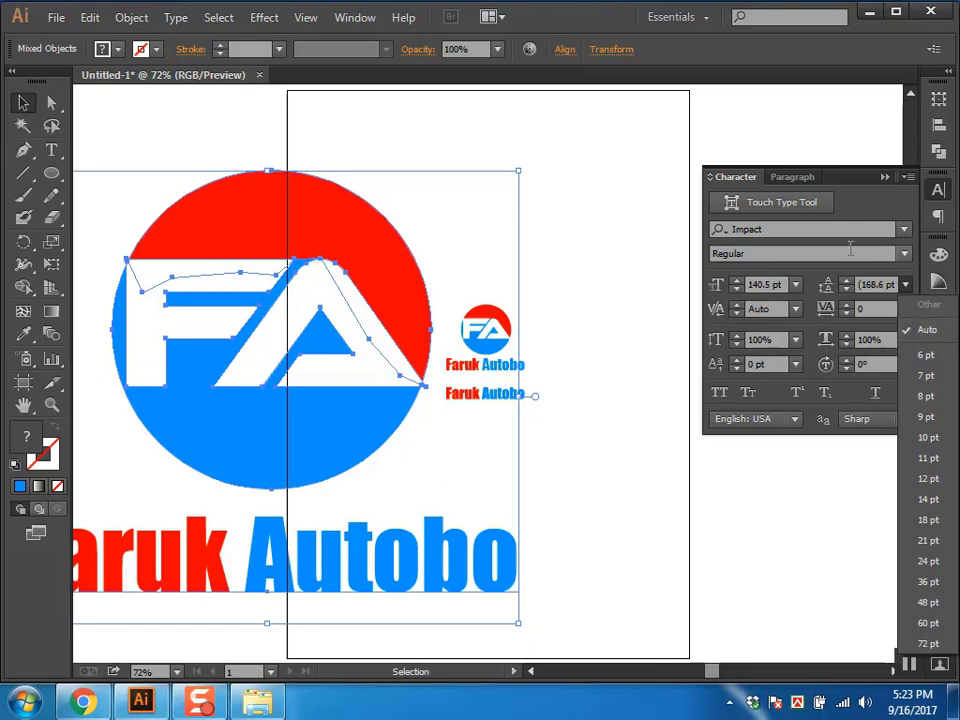
left_click(854, 339)
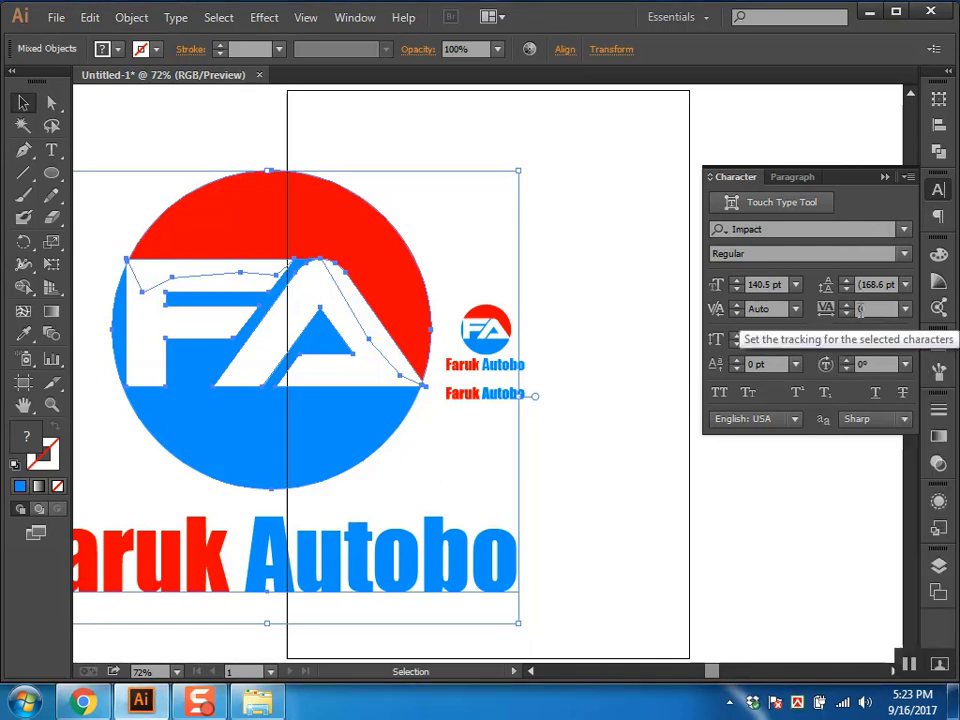
left_click(467, 578)
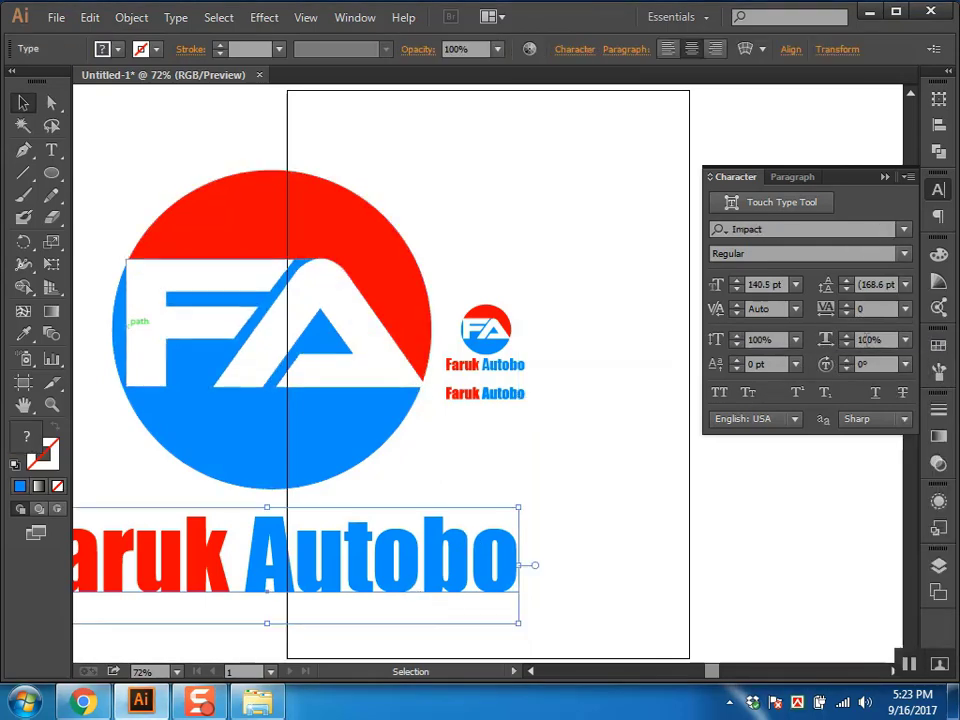
left_click(870, 339)
type("12")
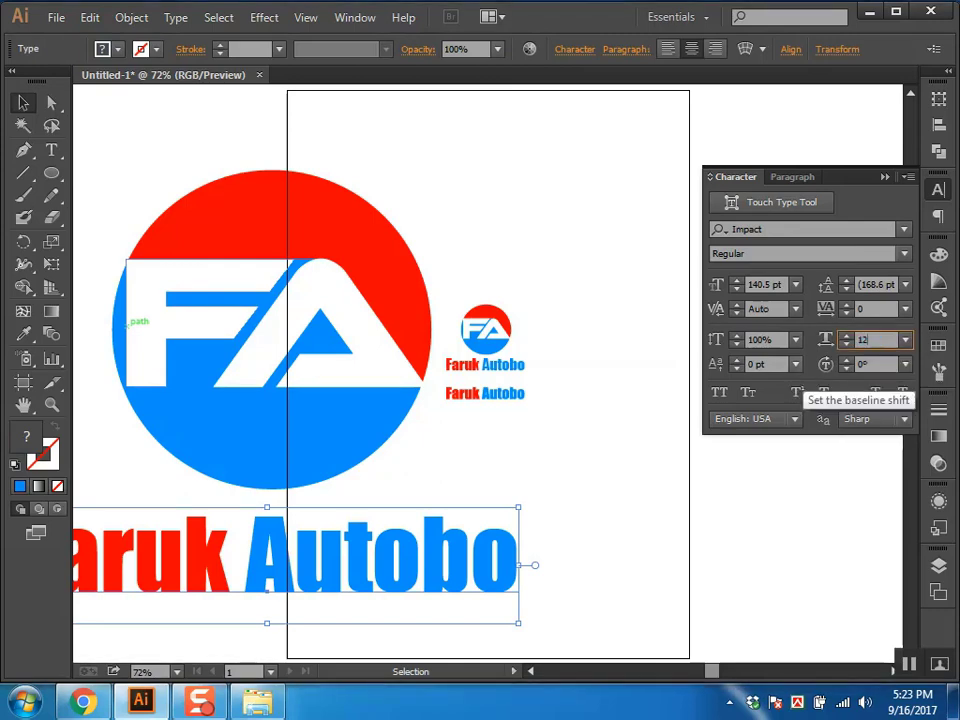
type("0")
key("Return")
Step: Select all artwork with Ctrl+A and delete it, leaving an empty artboard
left_click(381, 154)
left_click_drag(377, 133, 133, 638)
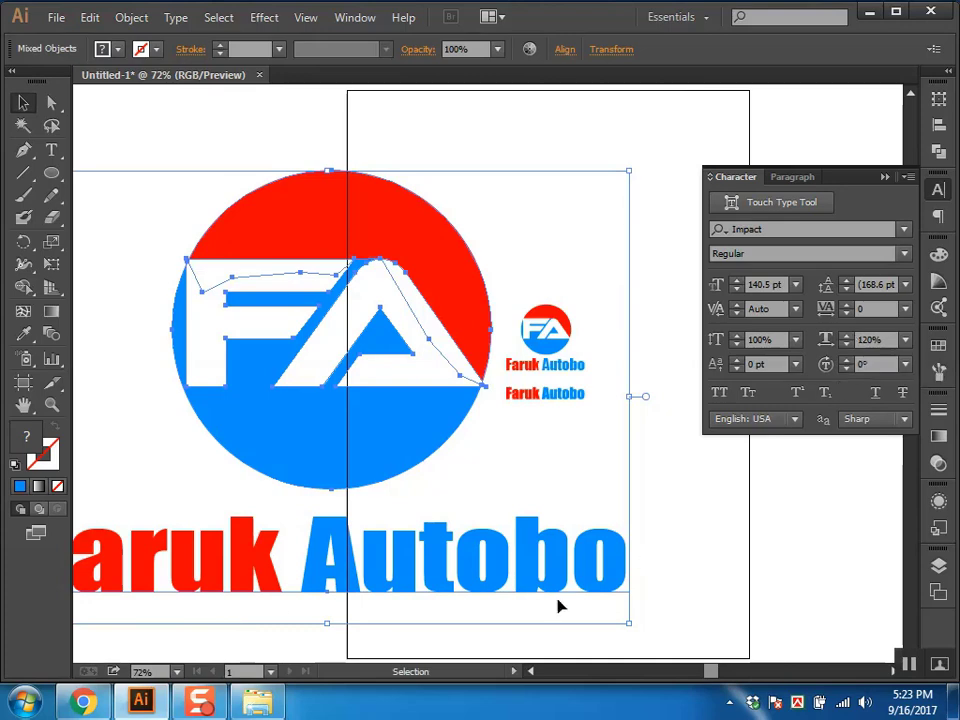
left_click(557, 606)
left_click(480, 563)
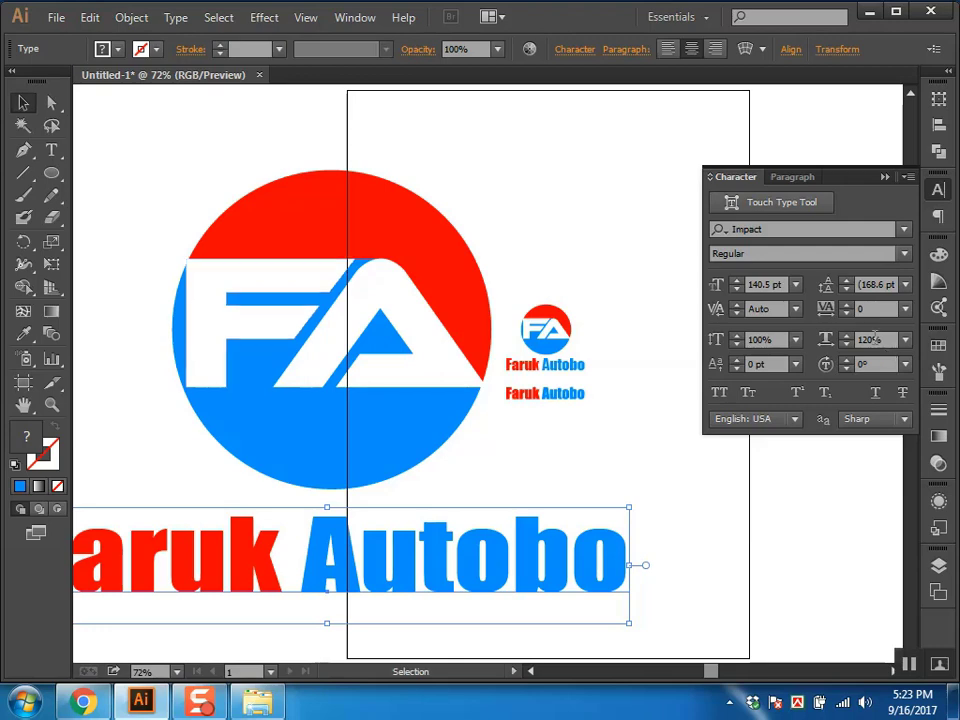
key("ctrl+a")
key("Delete")
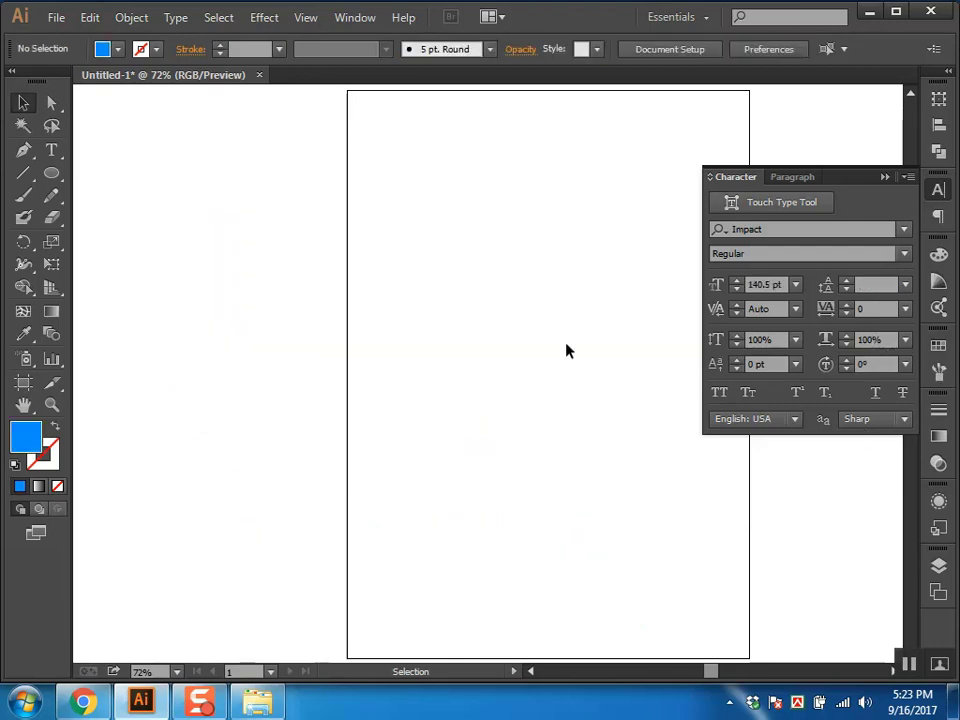
Step: Switch to the Facebook group page in the browser, then back to the empty Illustrator artboard
key("a")
left_click(78, 704)
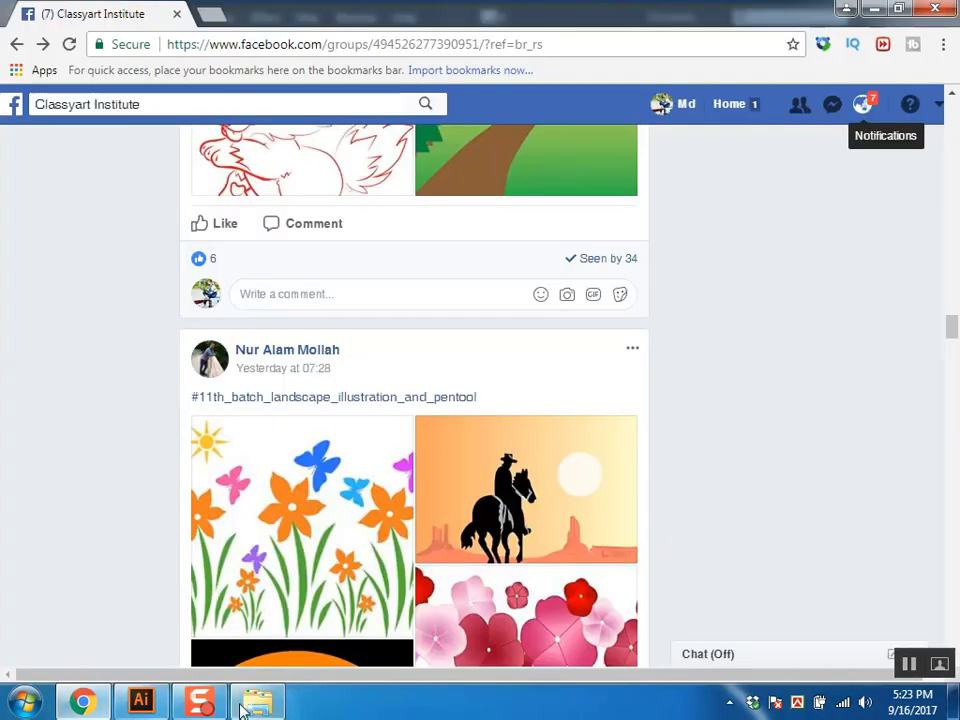
left_click(138, 703)
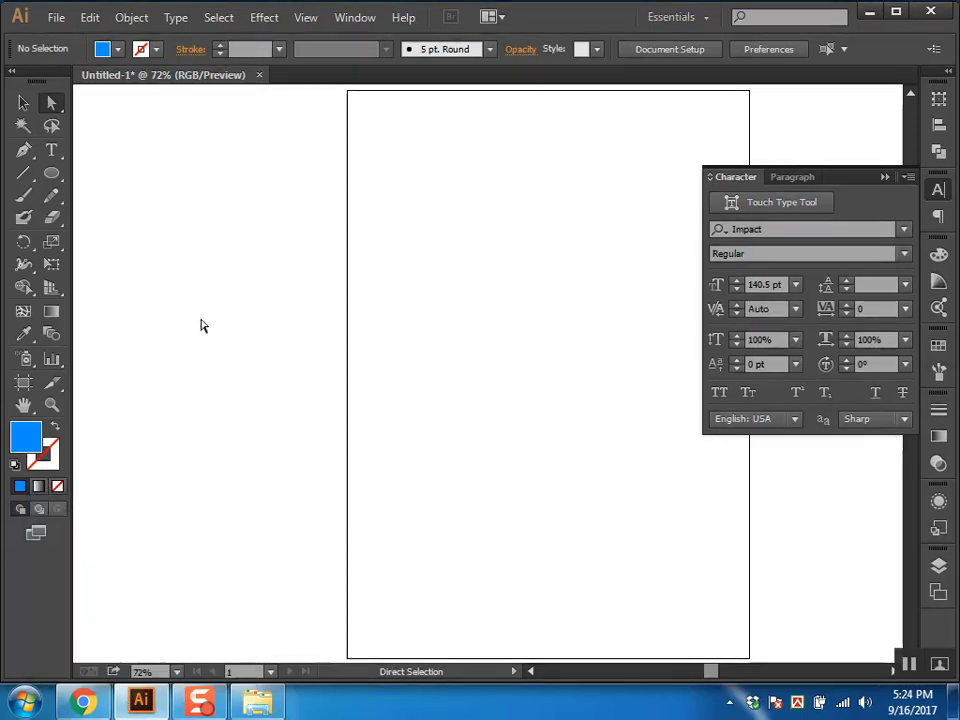
mouse_move(82, 701)
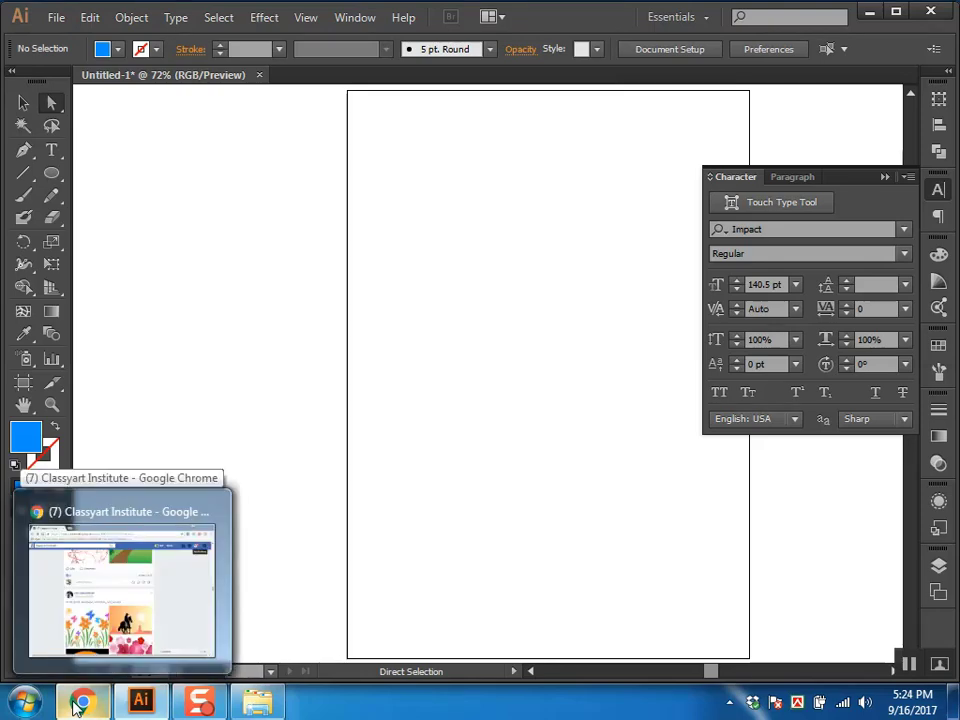
Step: Open a new Chrome tab and load dafont.com
left_click(78, 705)
left_click(194, 15)
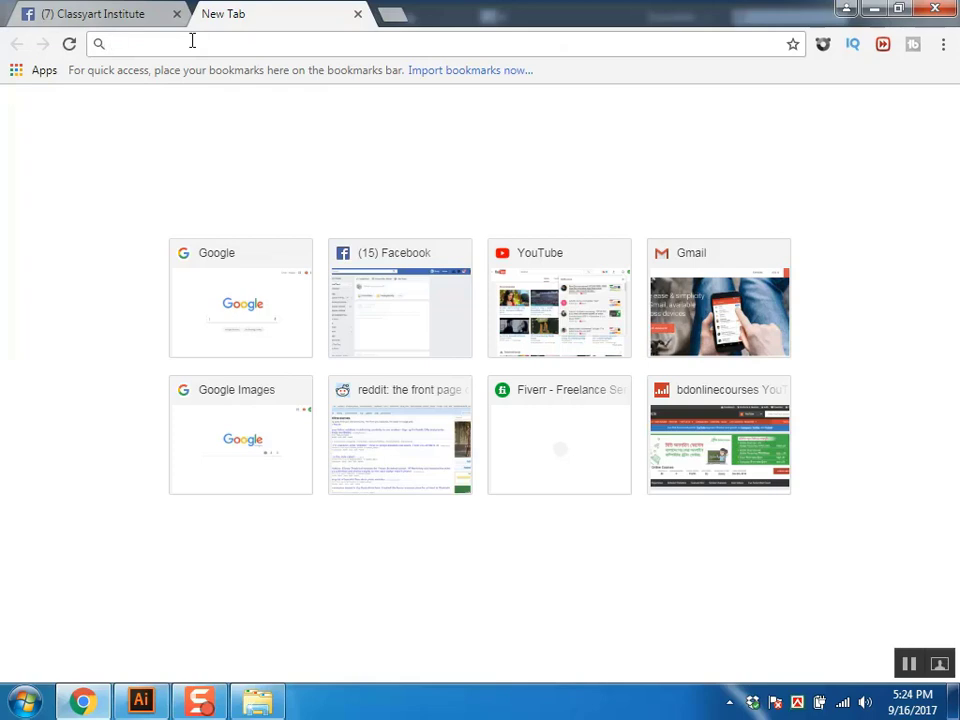
type("da")
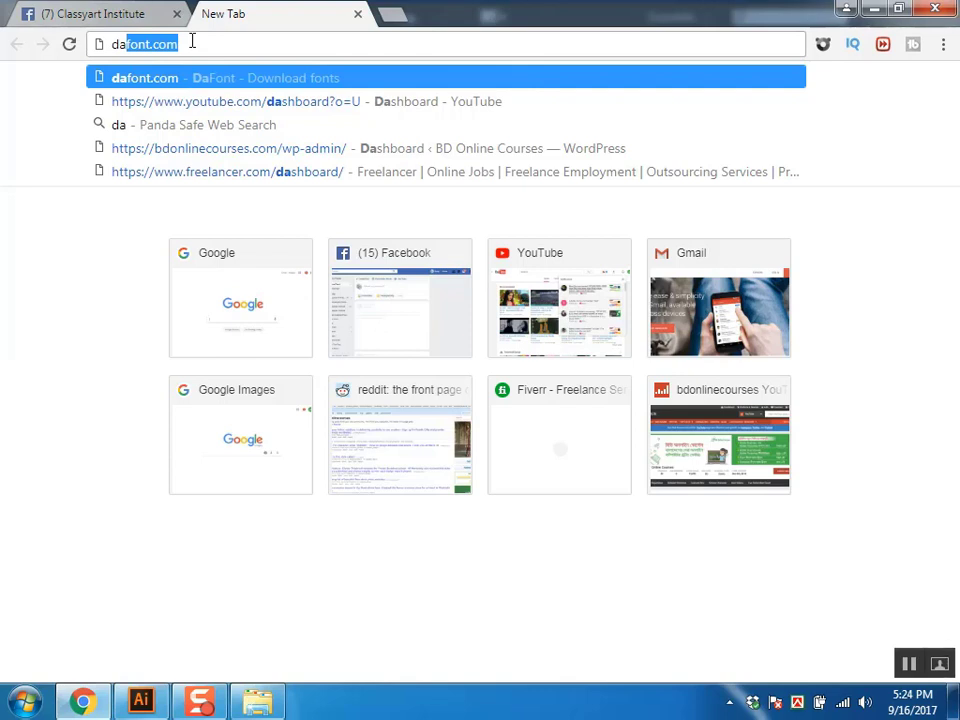
type("font.c")
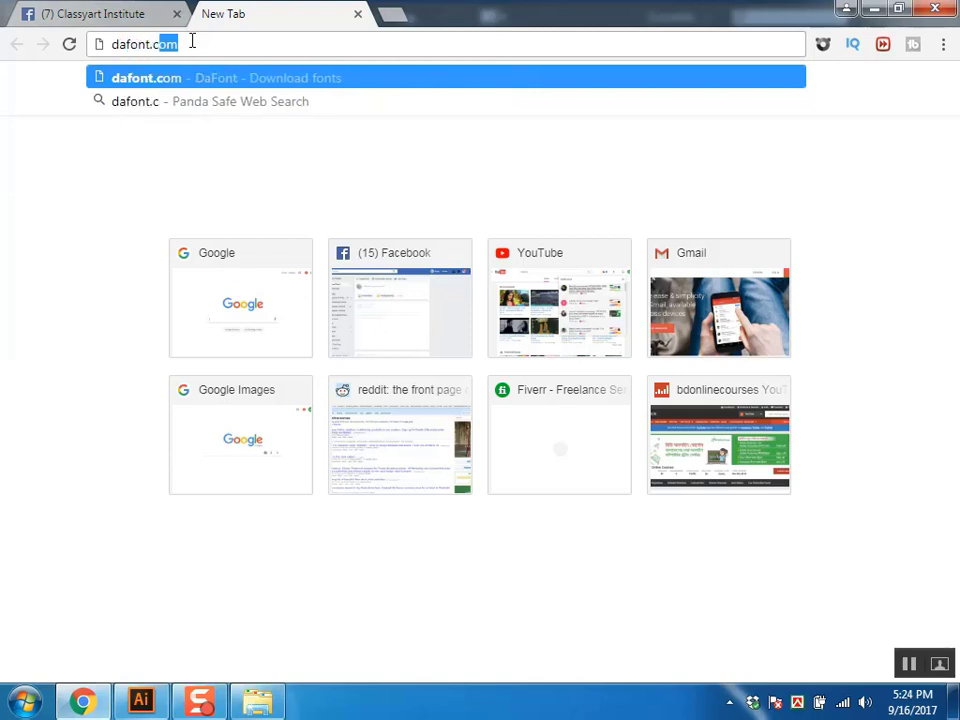
type("om")
key("Return")
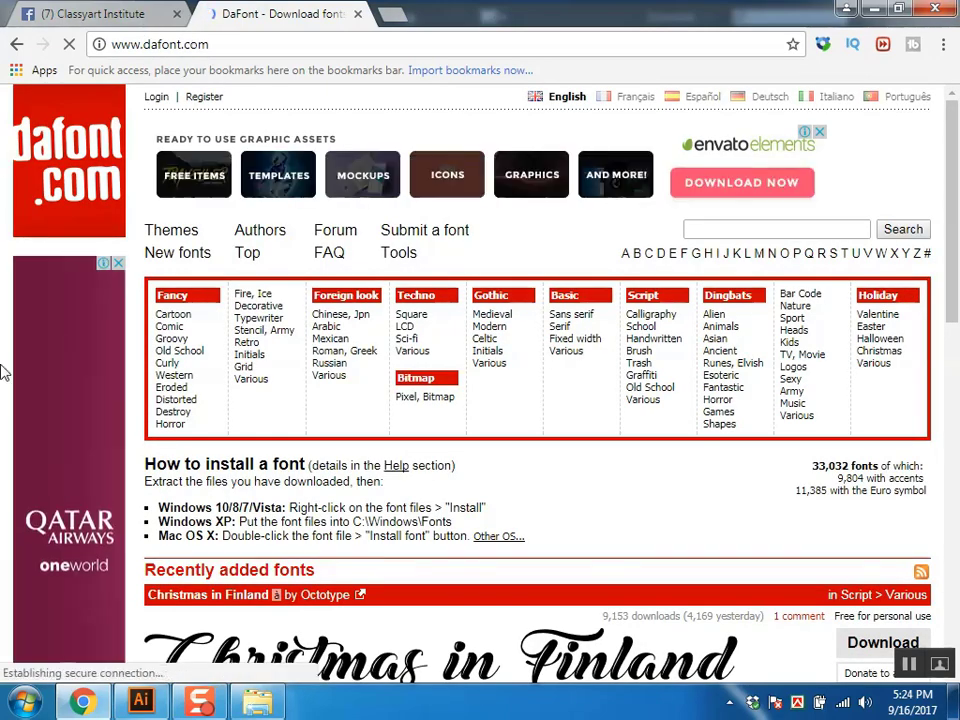
Step: Open DaFont's Fancy > Cartoon category and scroll through its fonts
scroll(740, 285, "down", 3)
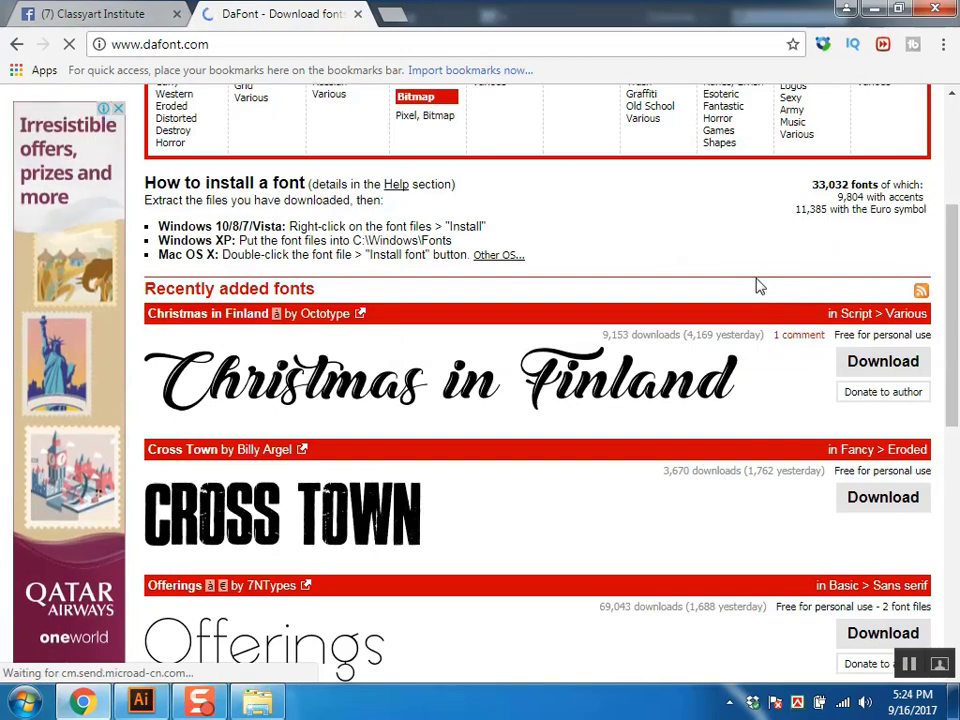
scroll(757, 285, "up", 3)
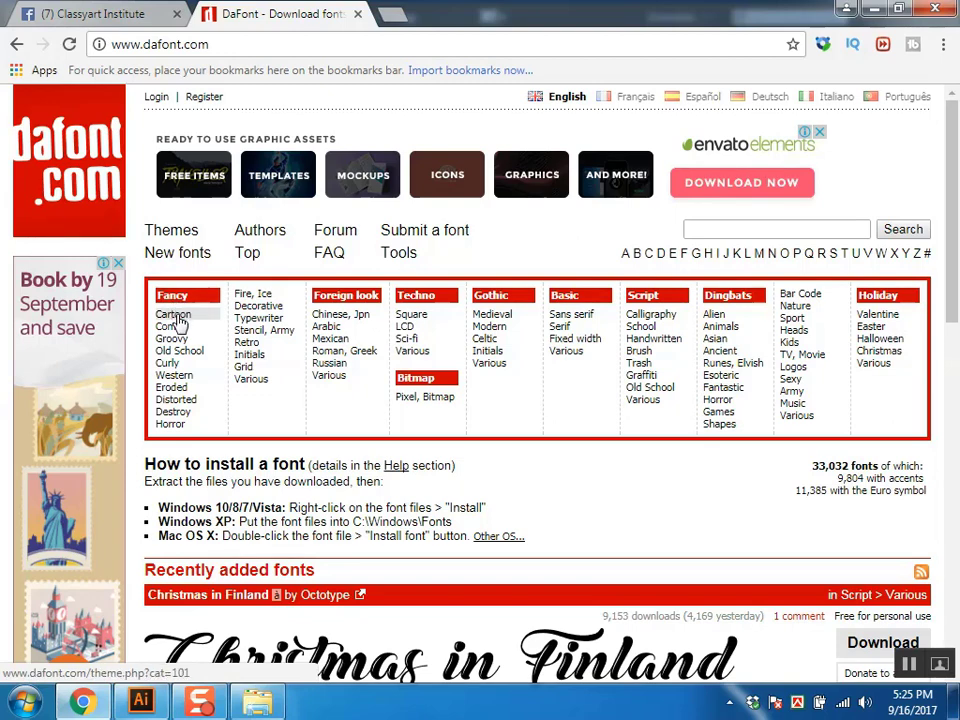
left_click(177, 318)
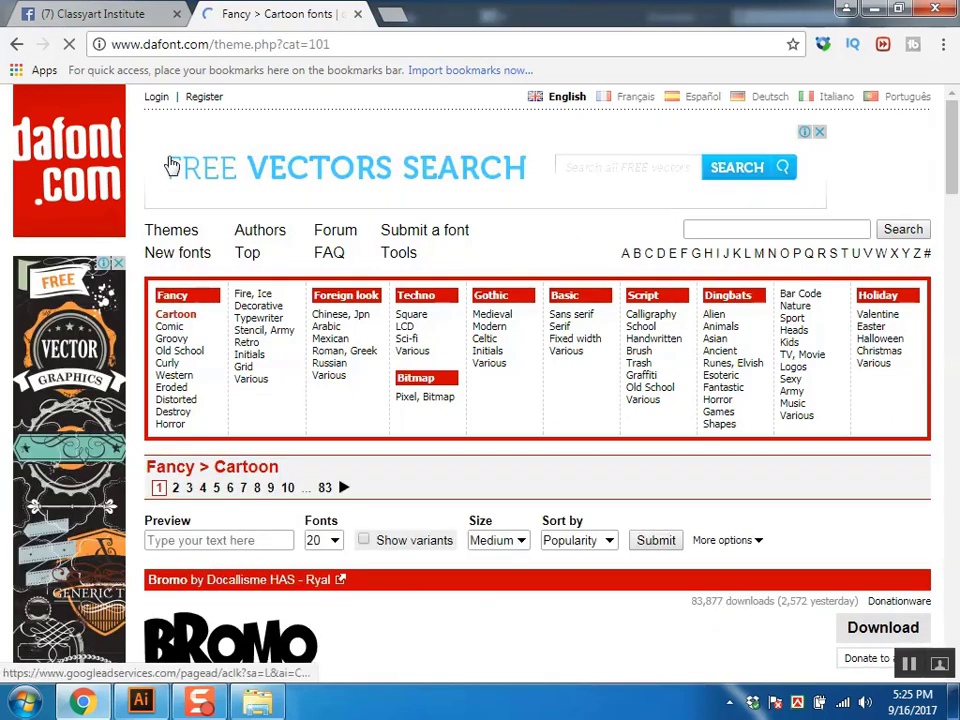
scroll(335, 450, "down", 5)
scroll(395, 378, "down", 3)
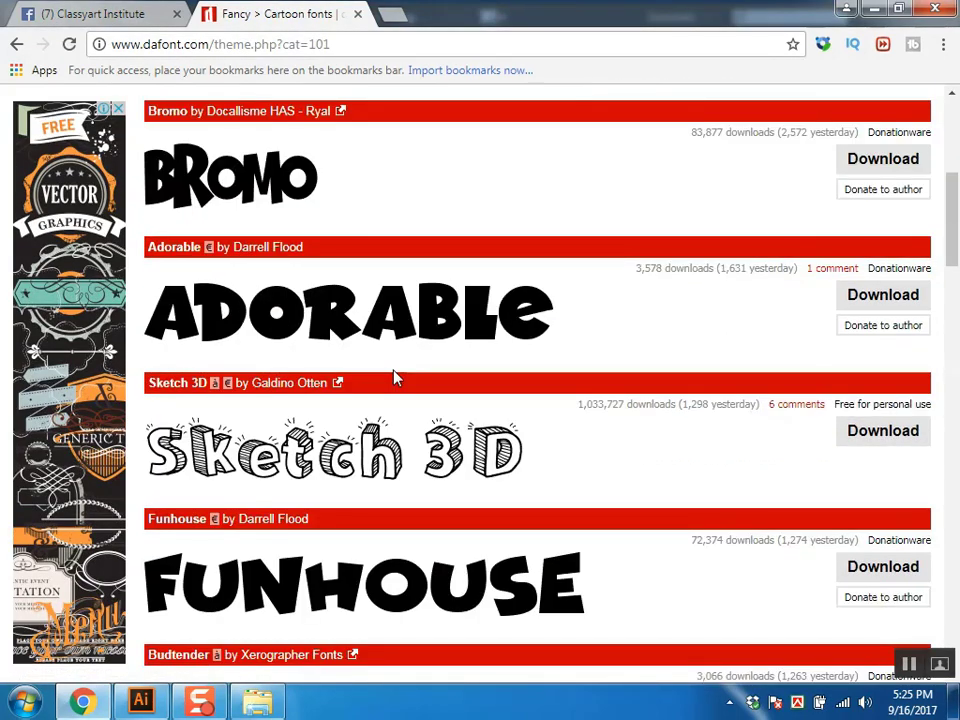
scroll(396, 379, "up", 5)
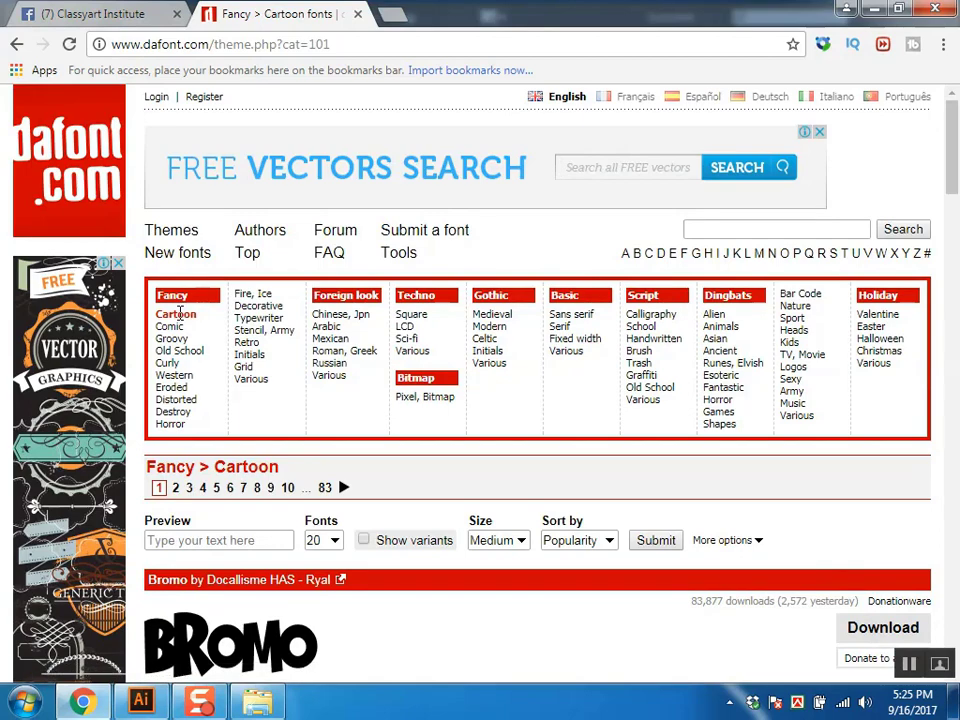
scroll(250, 370, "down", 3)
scroll(347, 450, "down", 4)
scroll(320, 350, "up", 4)
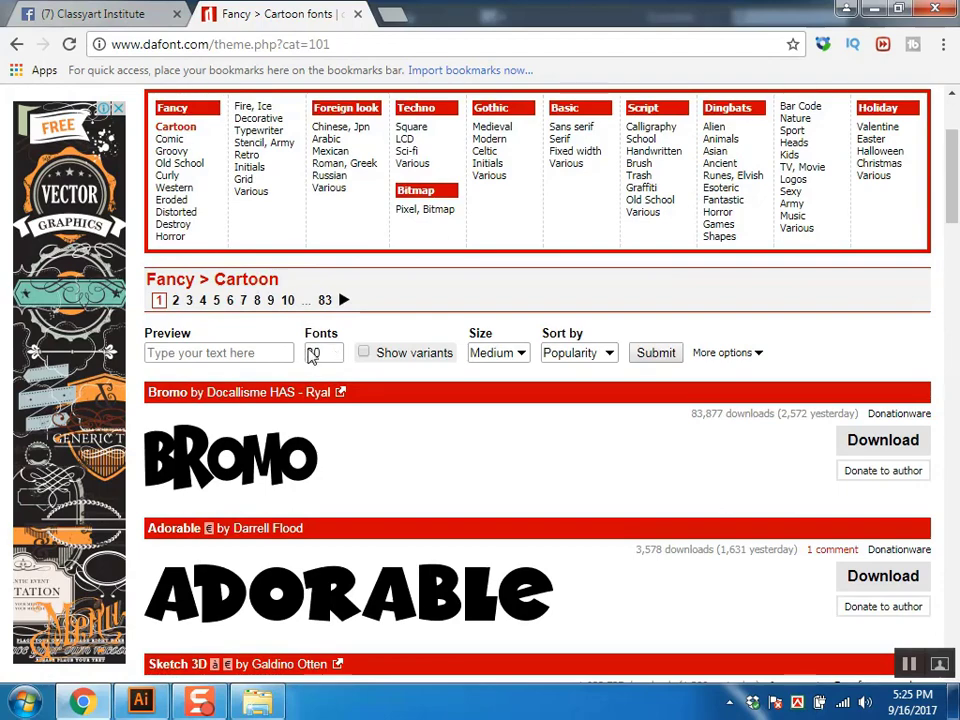
Step: Set the listing to 100 fonts per page
left_click(340, 354)
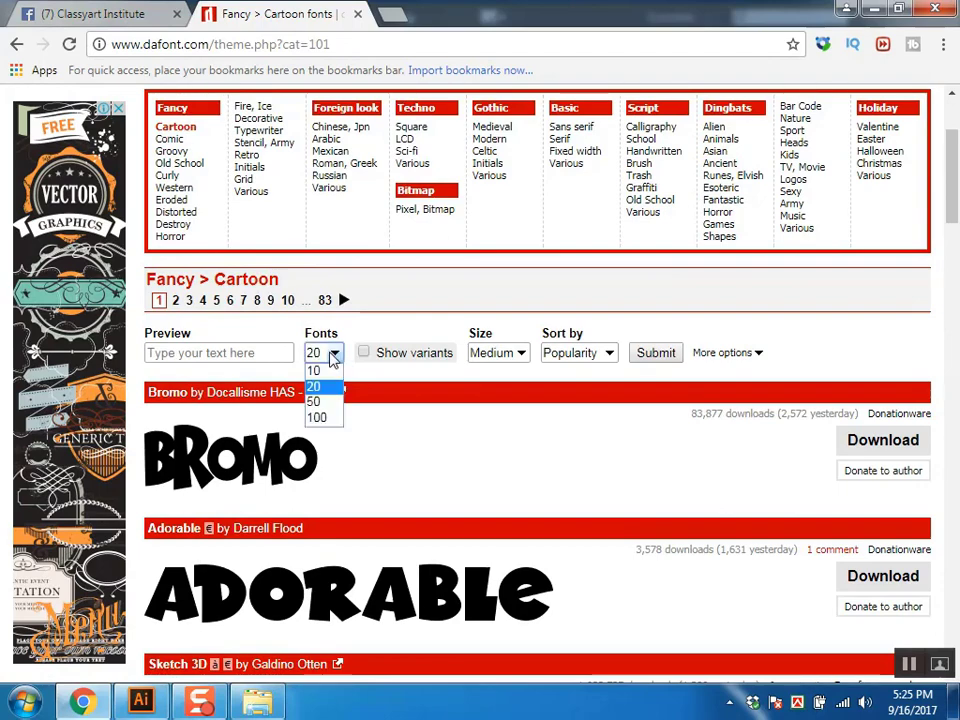
left_click(328, 419)
left_click_drag(955, 188, 955, 585)
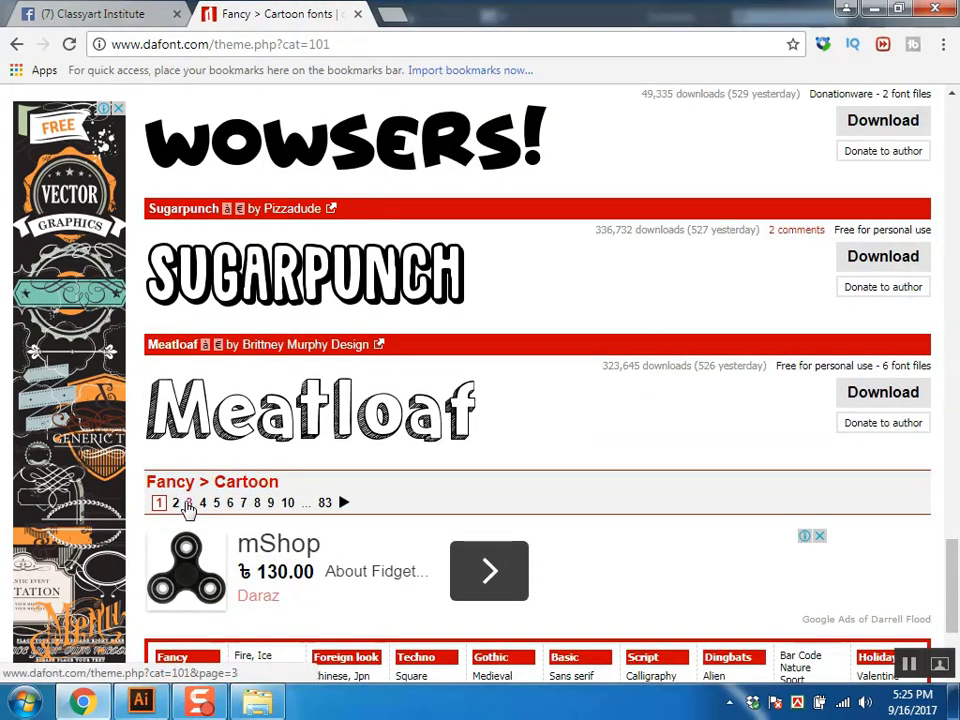
left_click_drag(953, 585, 955, 112)
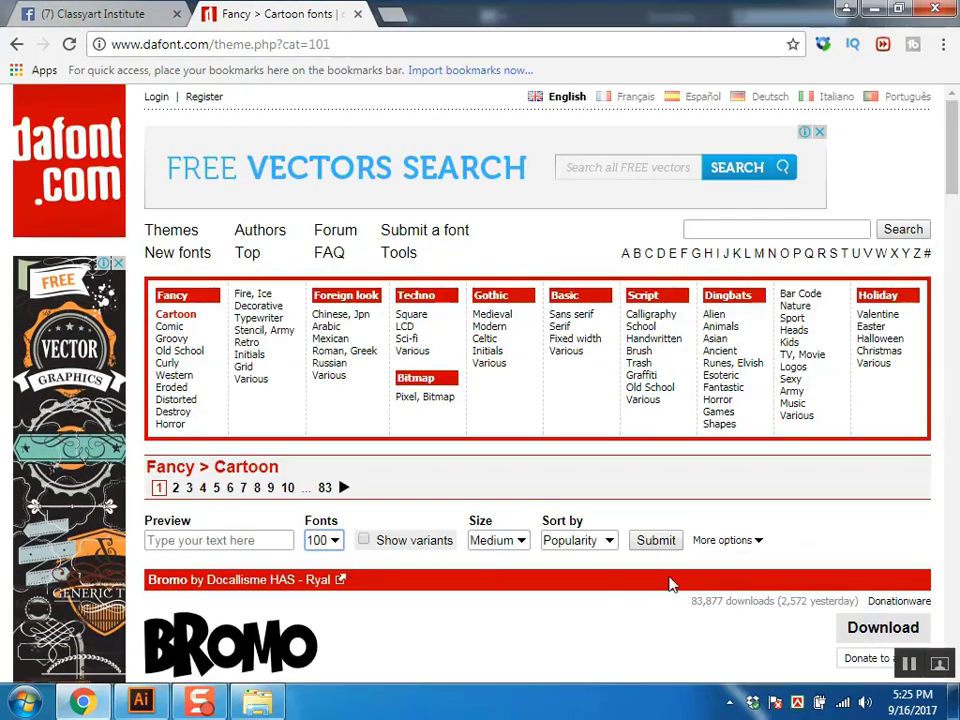
left_click(656, 541)
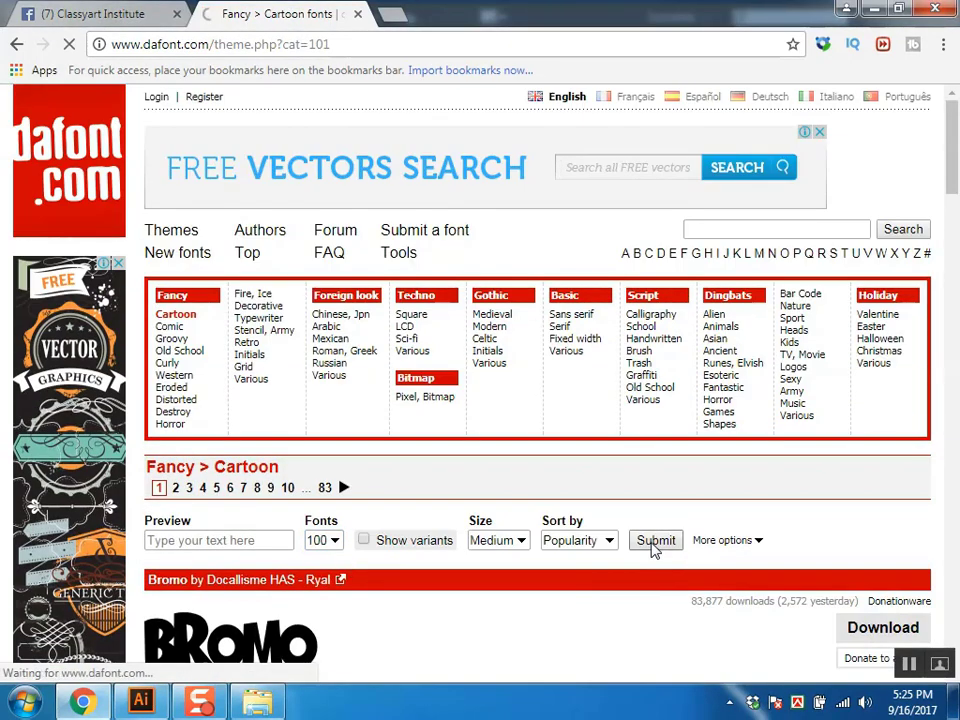
scroll(606, 294, "down", 5)
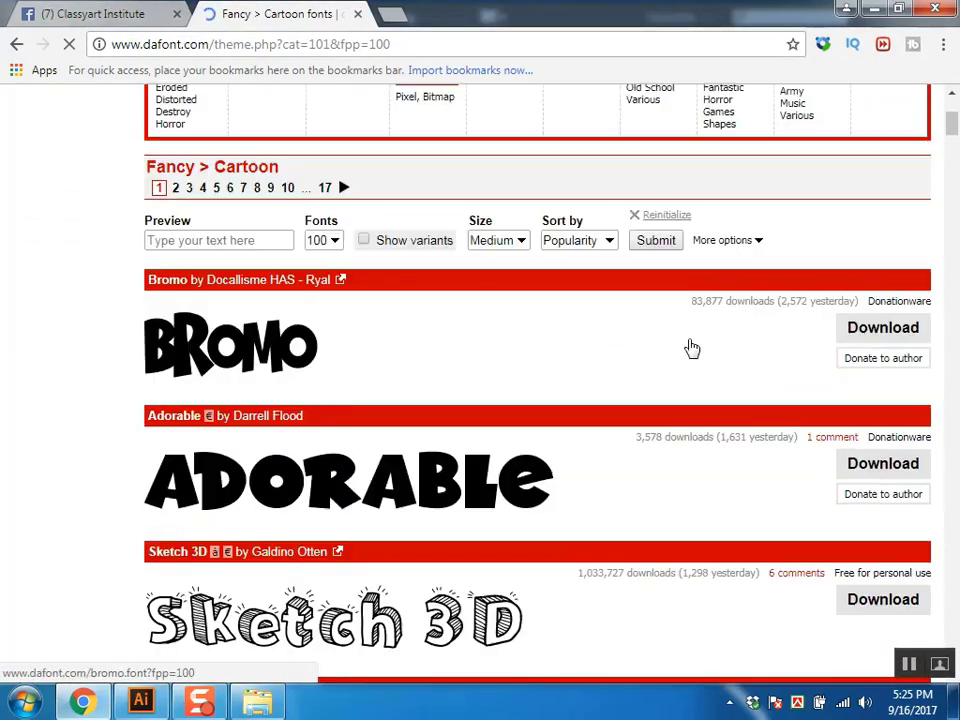
scroll(628, 354, "up", 2)
left_click_drag(955, 130, 955, 652)
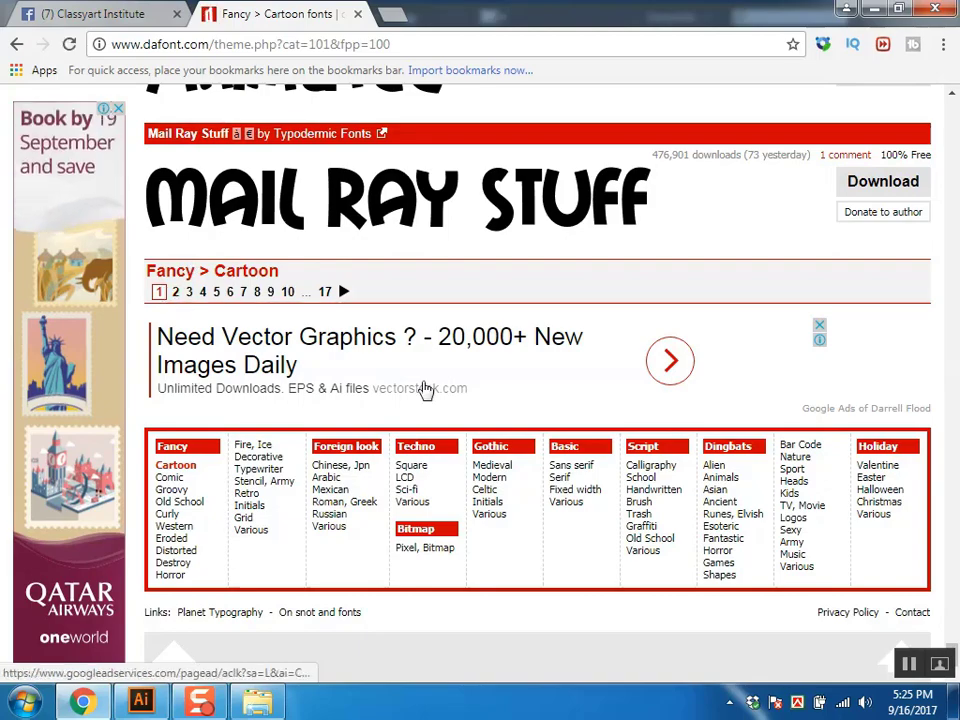
left_click_drag(955, 655, 950, 100)
scroll(257, 420, "down", 3)
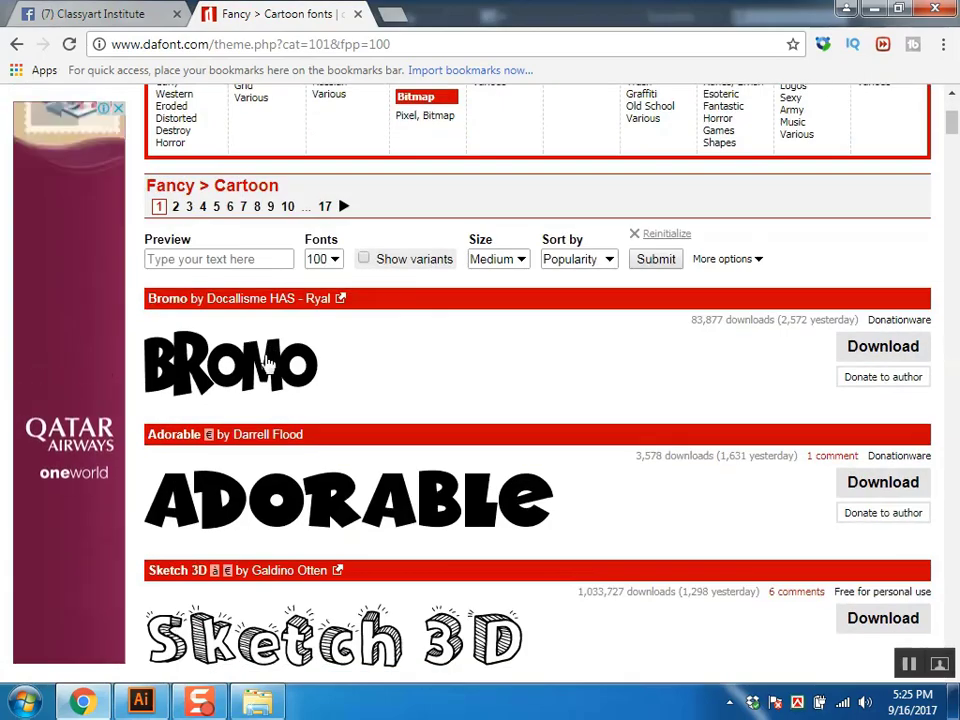
scroll(347, 371, "down", 2)
scroll(398, 330, "down", 1)
scroll(398, 340, "down", 4)
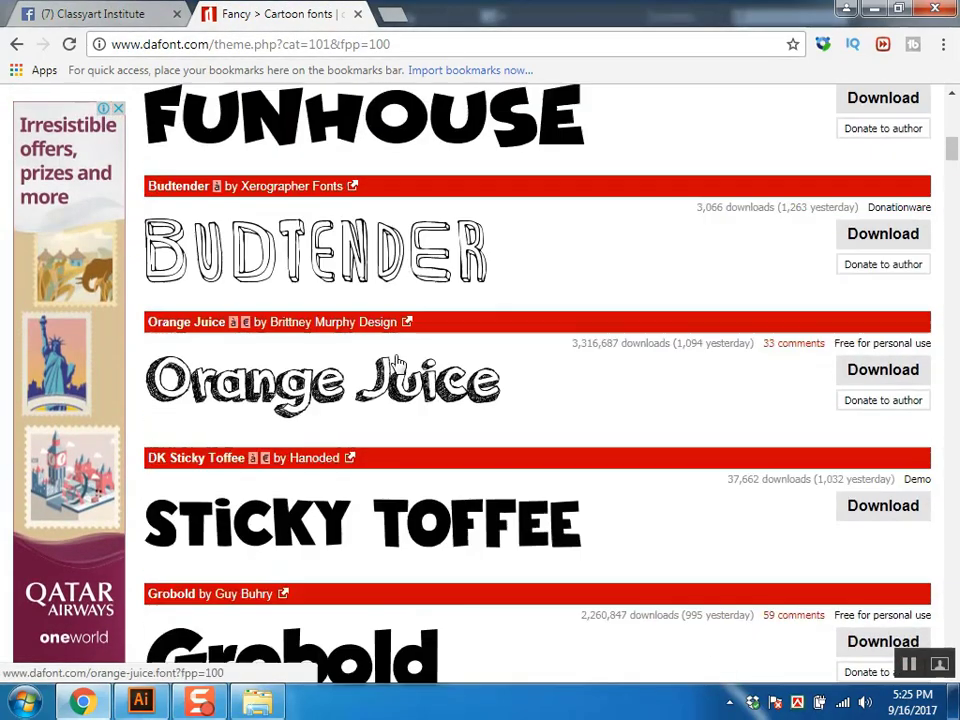
scroll(396, 360, "down", 3)
scroll(398, 360, "down", 3)
scroll(398, 360, "down", 5)
scroll(396, 360, "down", 2)
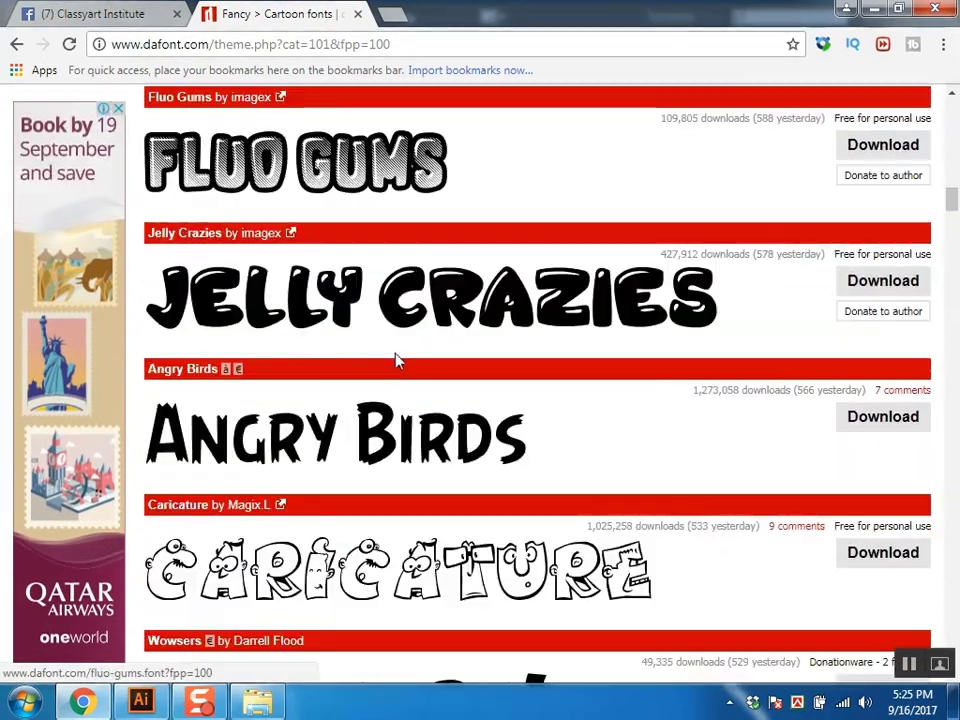
scroll(396, 360, "up", 2)
scroll(400, 357, "up", 10)
scroll(398, 355, "up", 15)
scroll(410, 354, "up", 2)
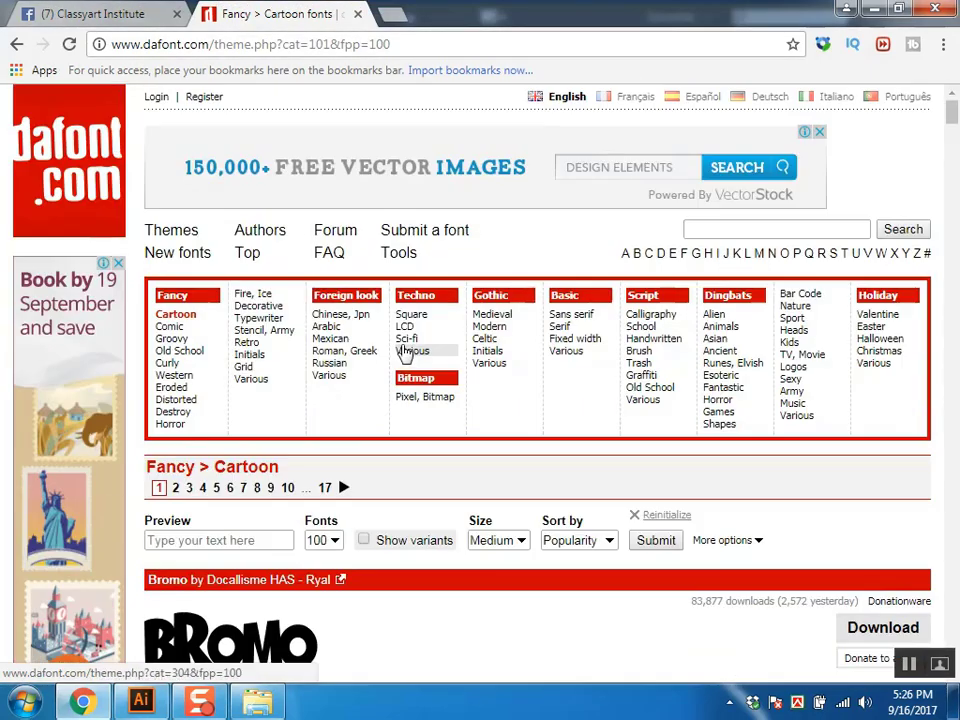
left_click(202, 541)
type("Kids Toon")
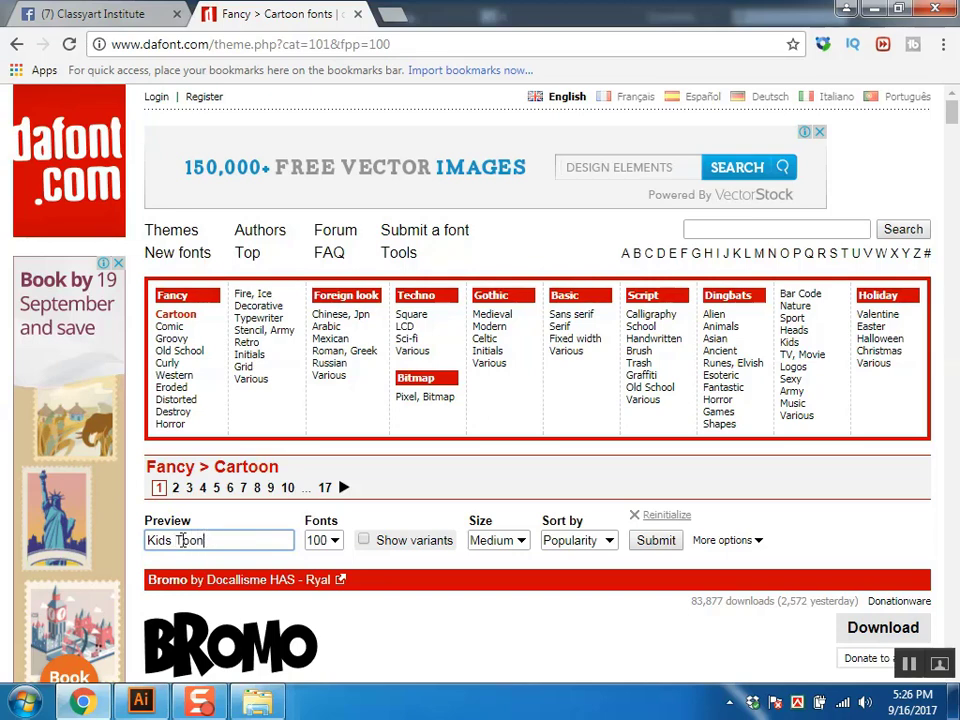
left_click(658, 540)
scroll(500, 370, "down", 1)
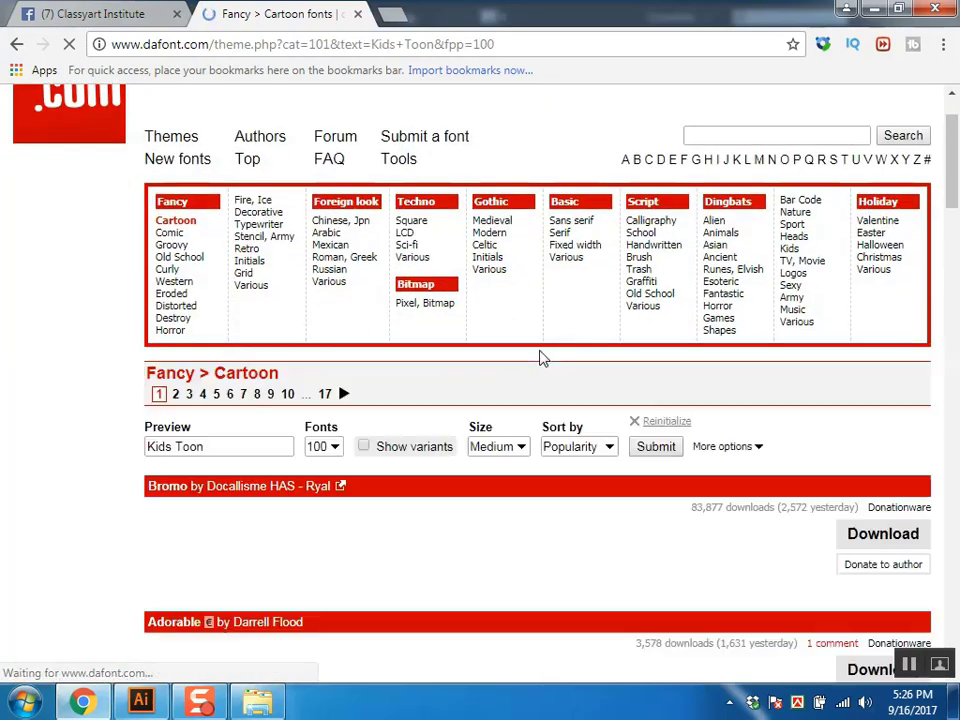
scroll(906, 279, "down", 2)
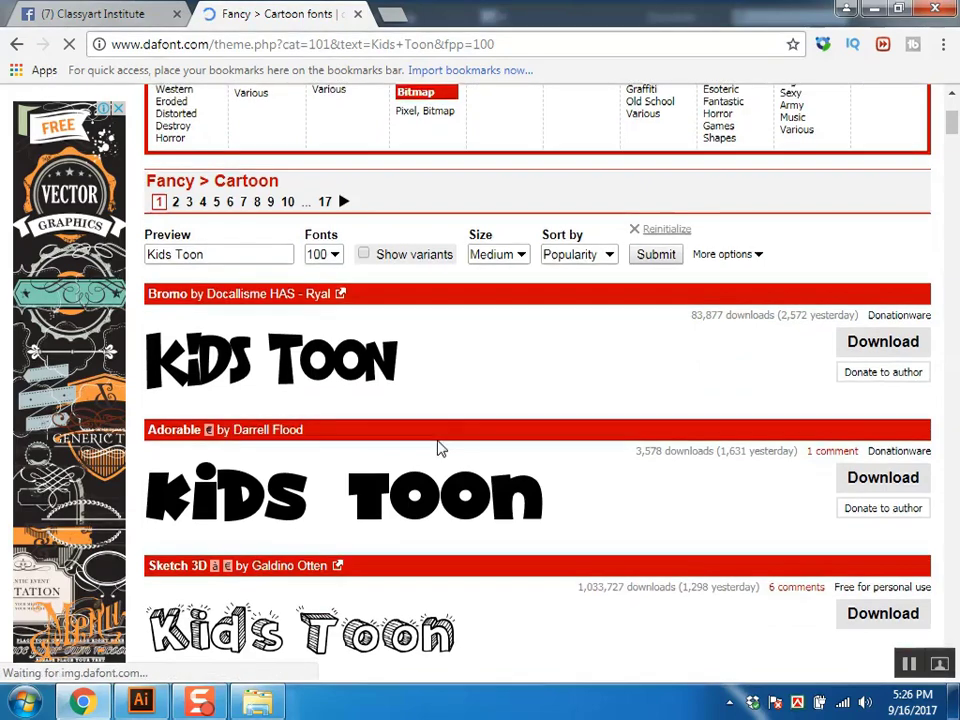
scroll(400, 452, "down", 2)
scroll(370, 456, "down", 3)
scroll(372, 458, "down", 1)
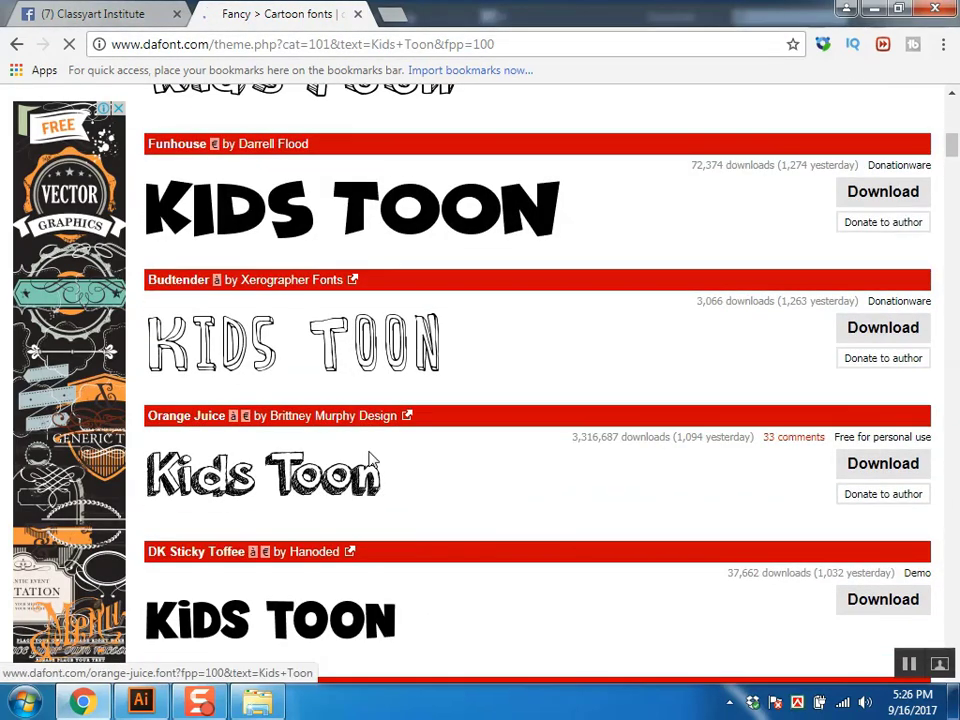
scroll(364, 446, "down", 1)
scroll(364, 437, "down", 5)
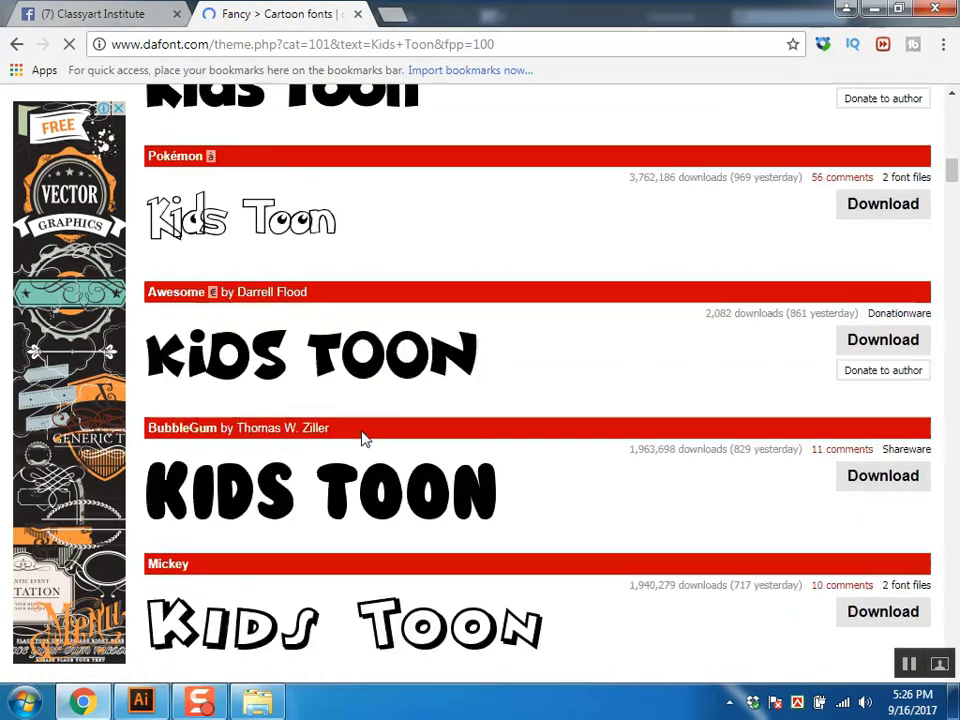
scroll(364, 437, "down", 3)
left_click_drag(951, 182, 943, 166)
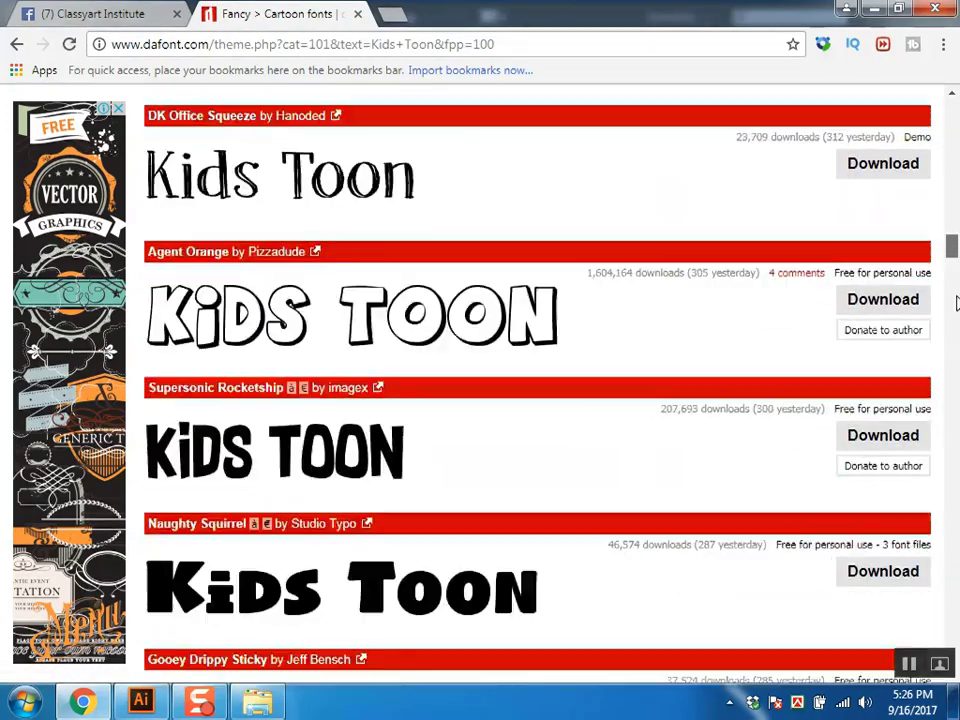
key("Home")
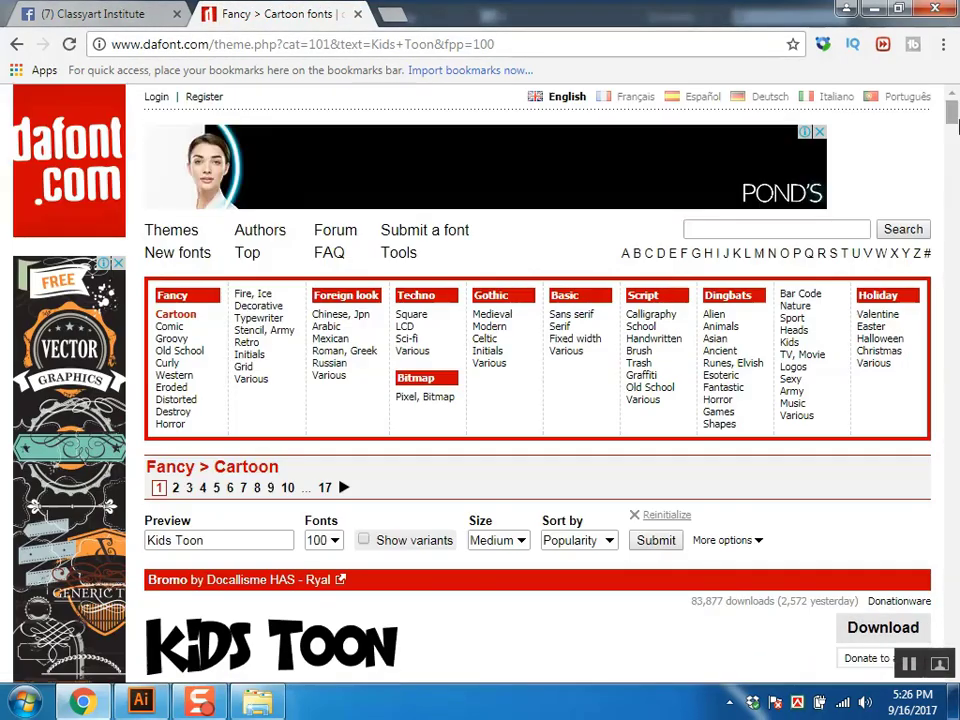
Step: Browse the Fancy > Comic and Fancy > Groovy font listings
left_click(169, 328)
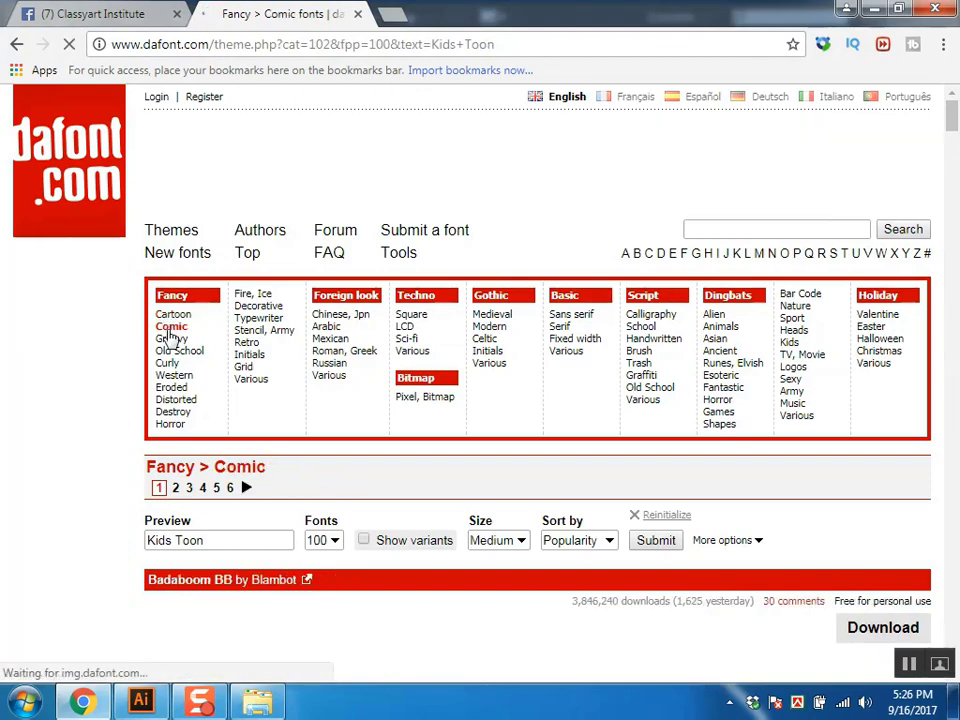
scroll(373, 459, "down", 3)
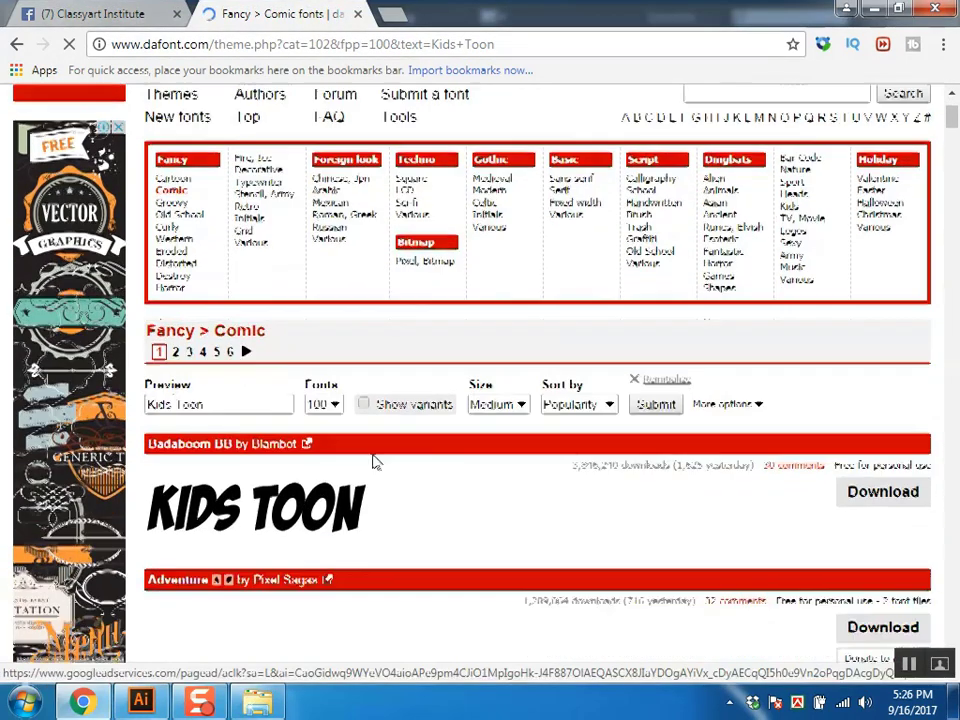
scroll(262, 346, "up", 3)
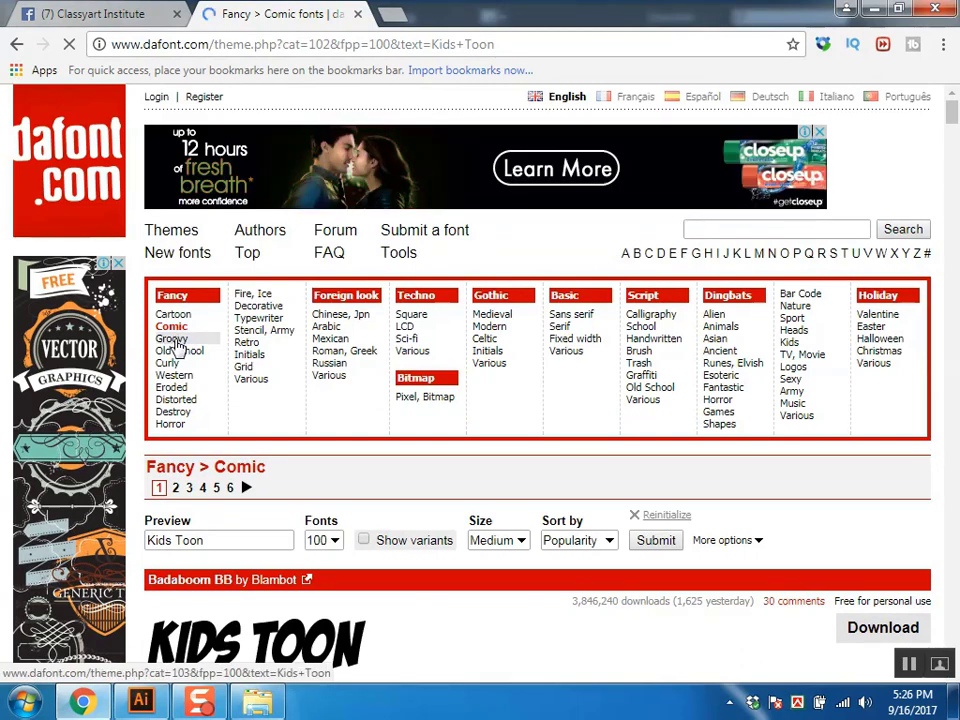
left_click(174, 339)
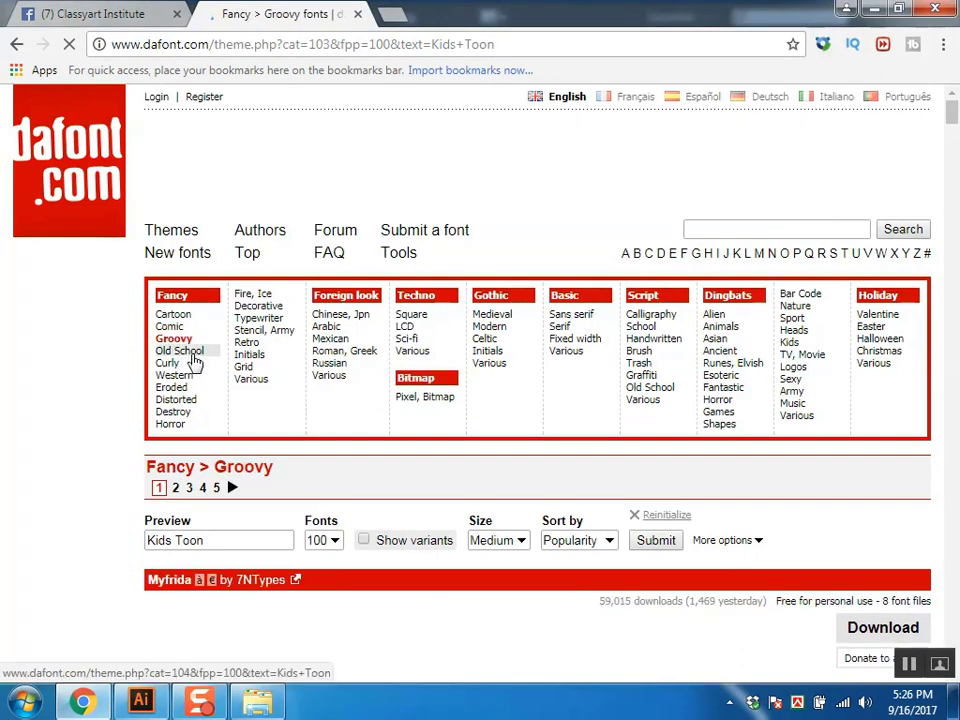
scroll(257, 460, "down", 4)
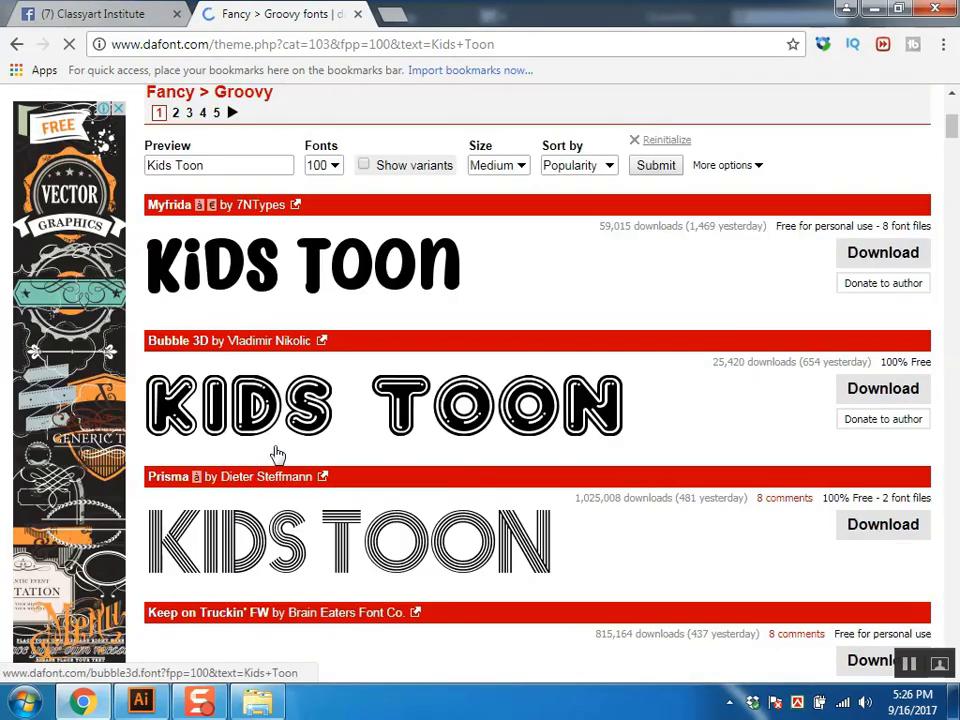
scroll(386, 460, "down", 4)
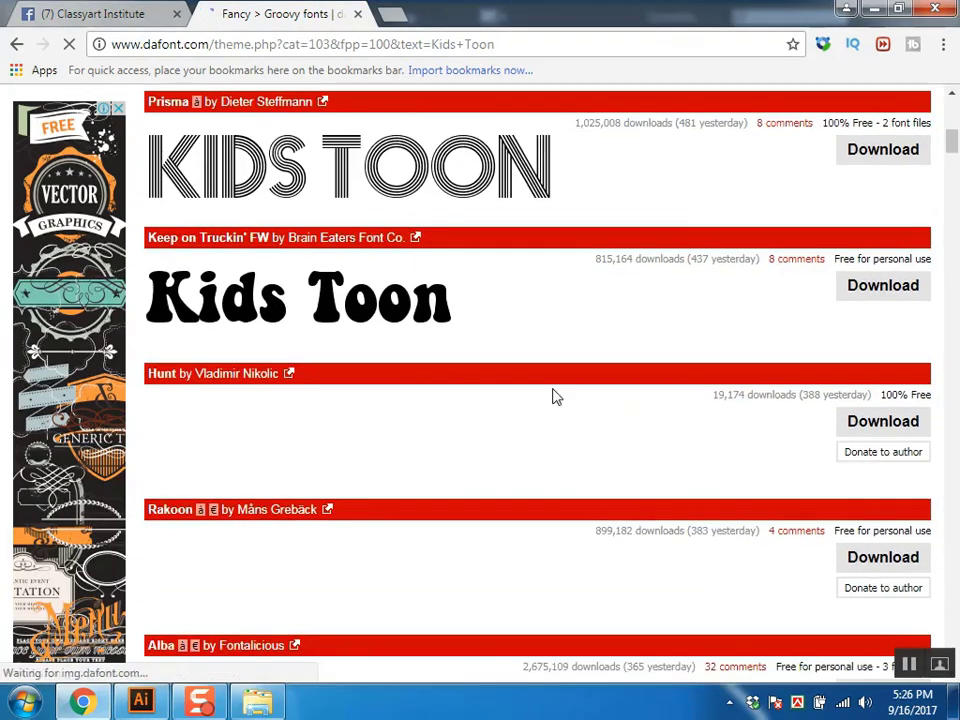
scroll(360, 370, "down", 3)
scroll(375, 411, "up", 4)
scroll(358, 396, "up", 7)
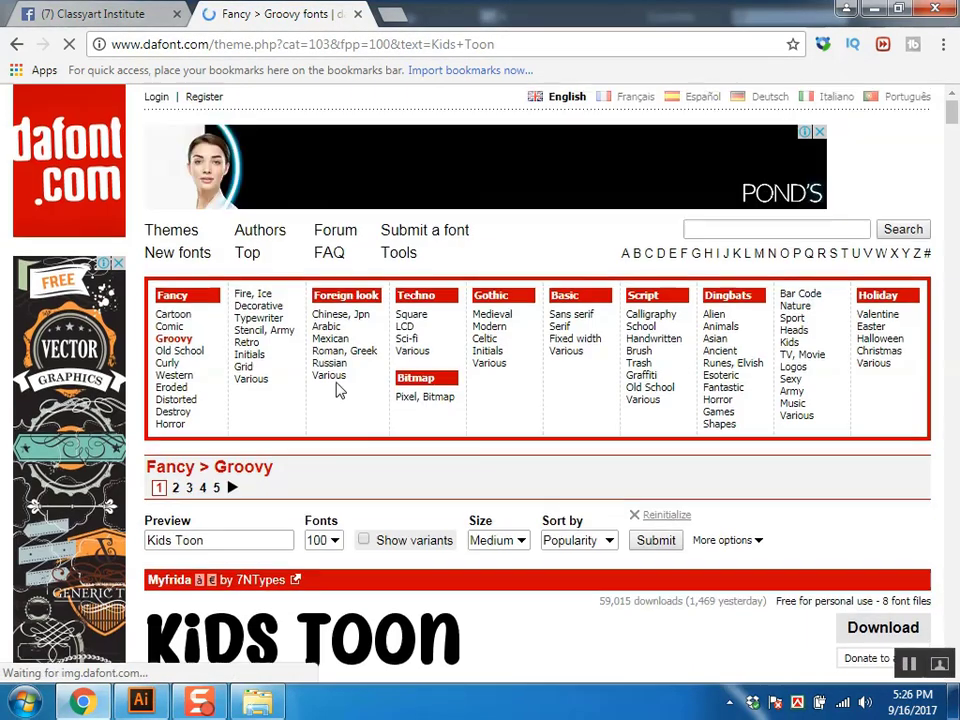
Step: Open the Fancy > Old School category and scroll through its 'Kids Toon' previews
left_click(180, 352)
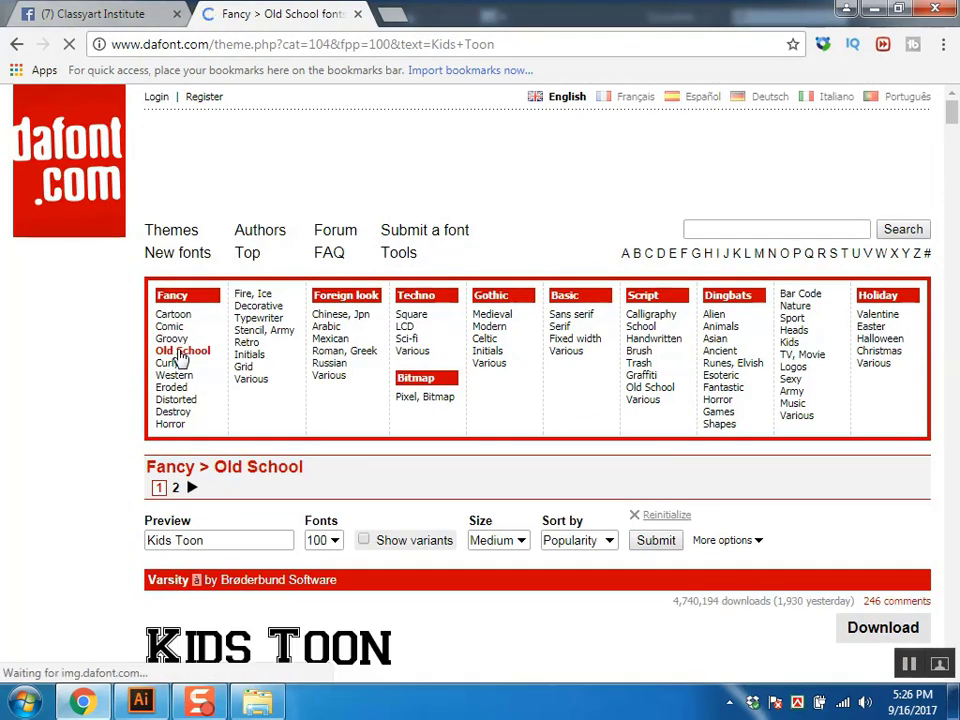
scroll(388, 418, "down", 3)
scroll(469, 394, "down", 3)
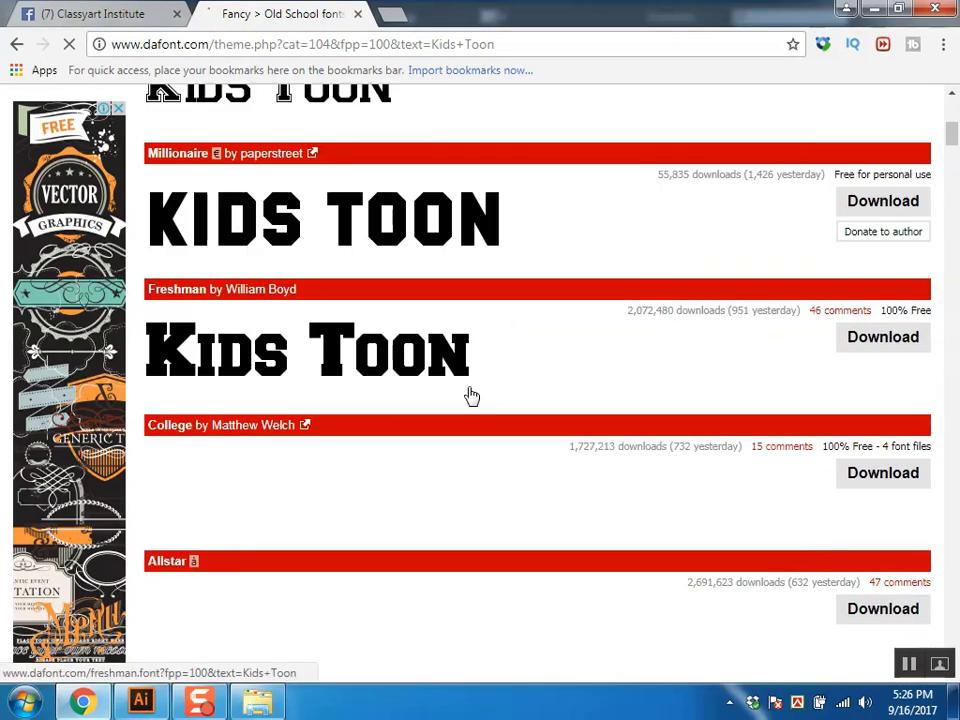
scroll(450, 440, "down", 2)
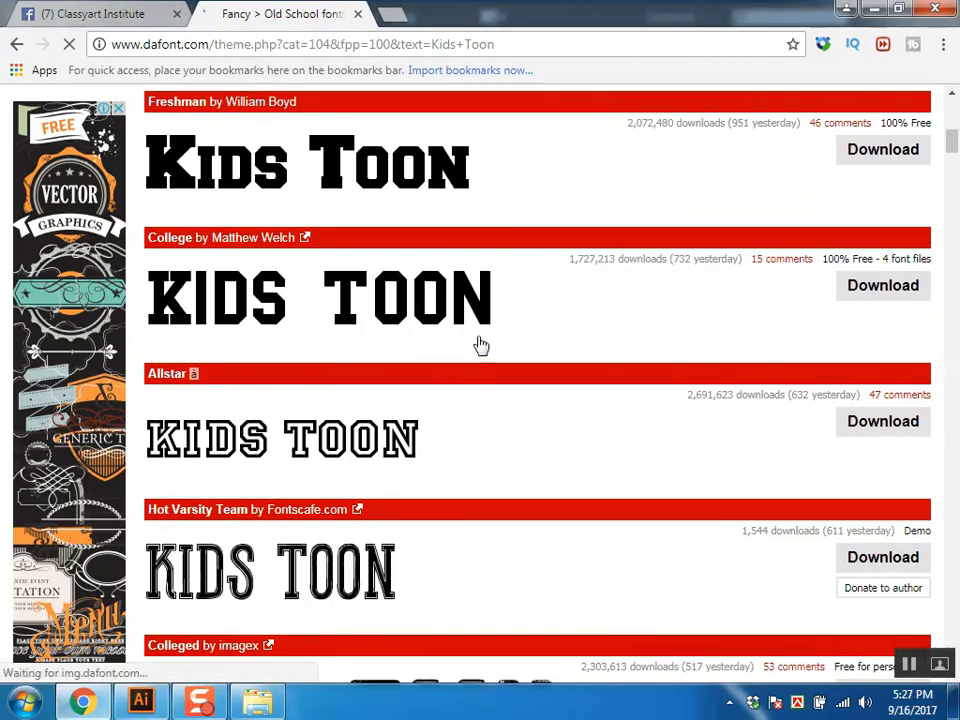
scroll(475, 360, "down", 4)
scroll(440, 390, "down", 3)
scroll(414, 445, "down", 3)
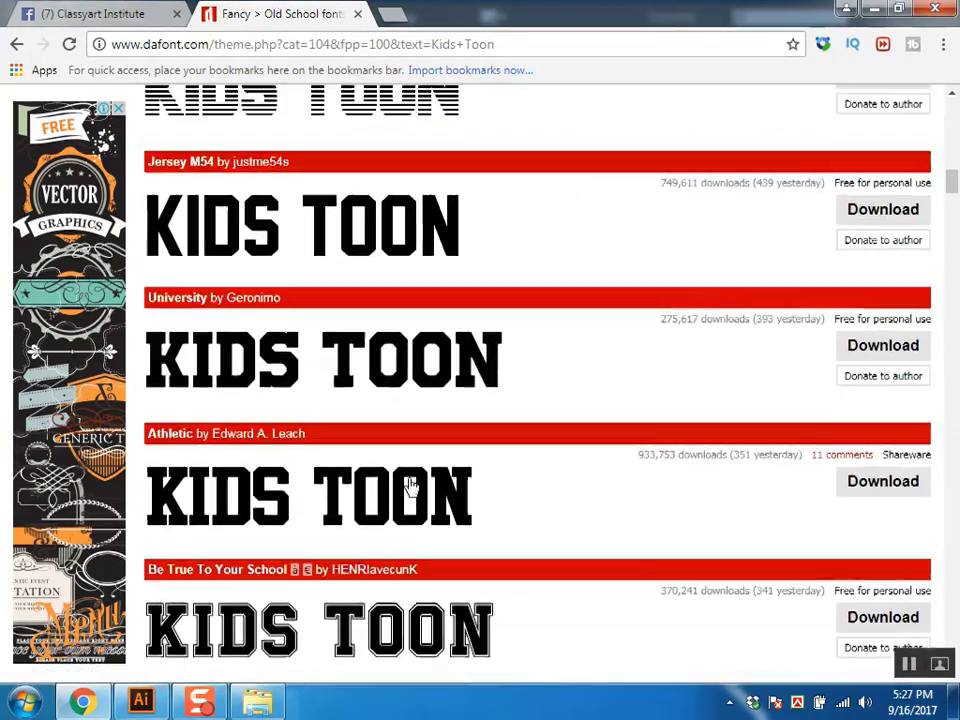
scroll(412, 483, "up", 1)
scroll(330, 430, "up", 3)
scroll(450, 345, "down", 3)
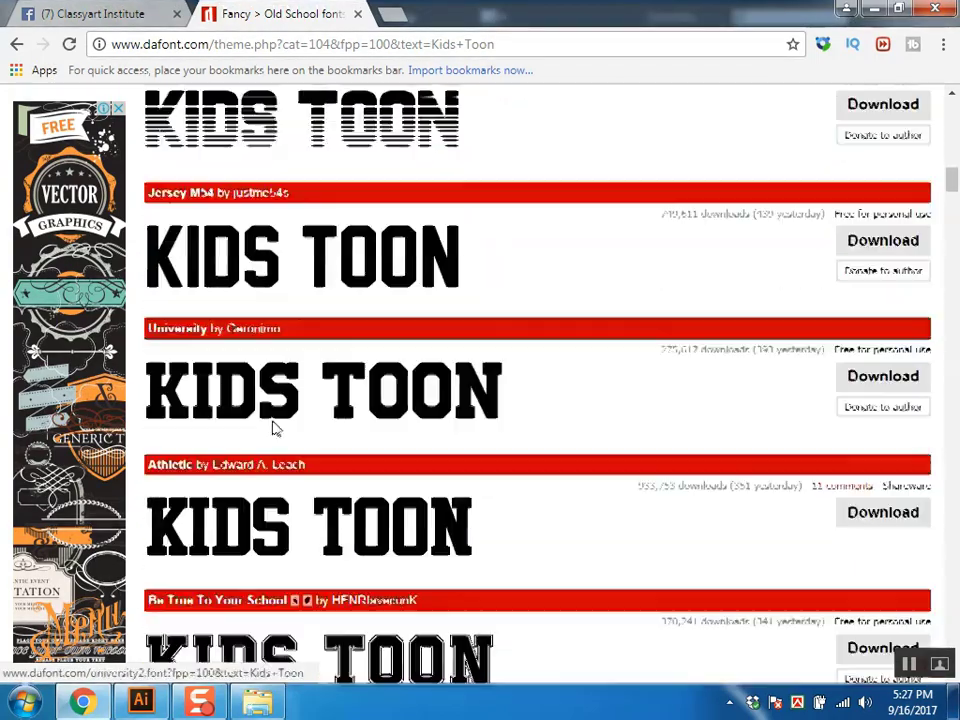
scroll(274, 426, "down", 4)
scroll(302, 446, "down", 4)
scroll(302, 444, "down", 5)
scroll(390, 450, "down", 3)
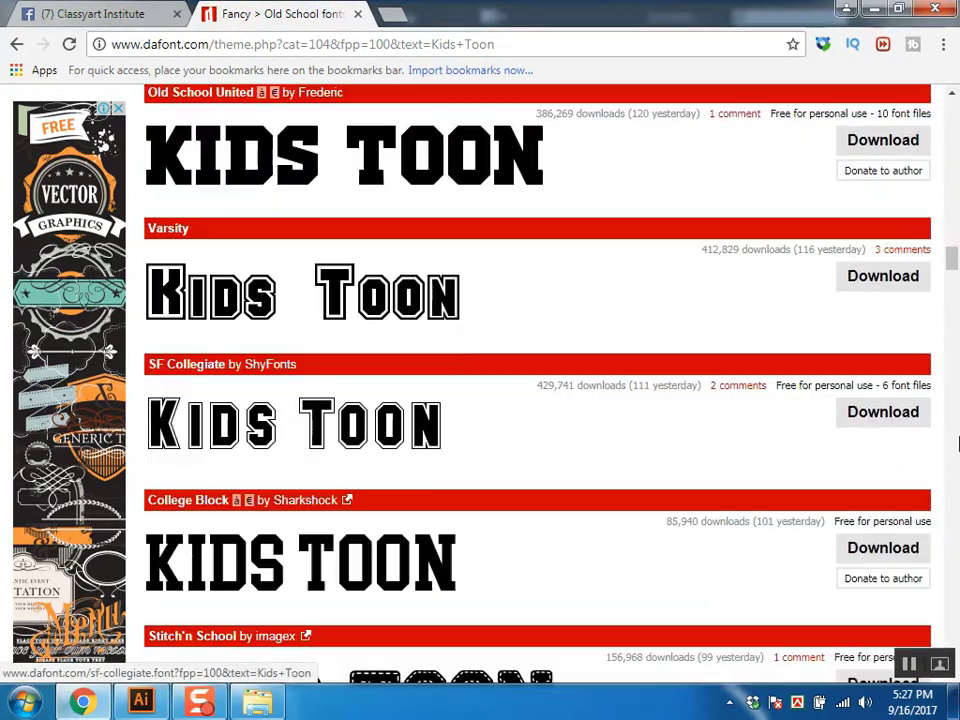
left_click_drag(951, 257, 951, 110)
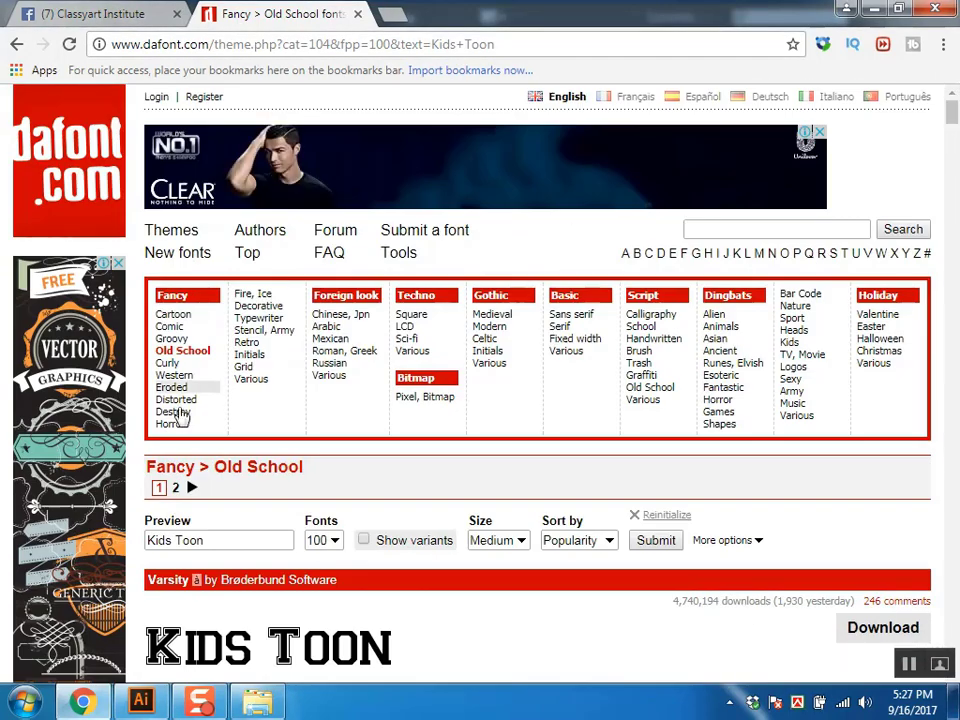
Step: Open the Fancy > Curly category and scroll through its fonts
left_click(175, 365)
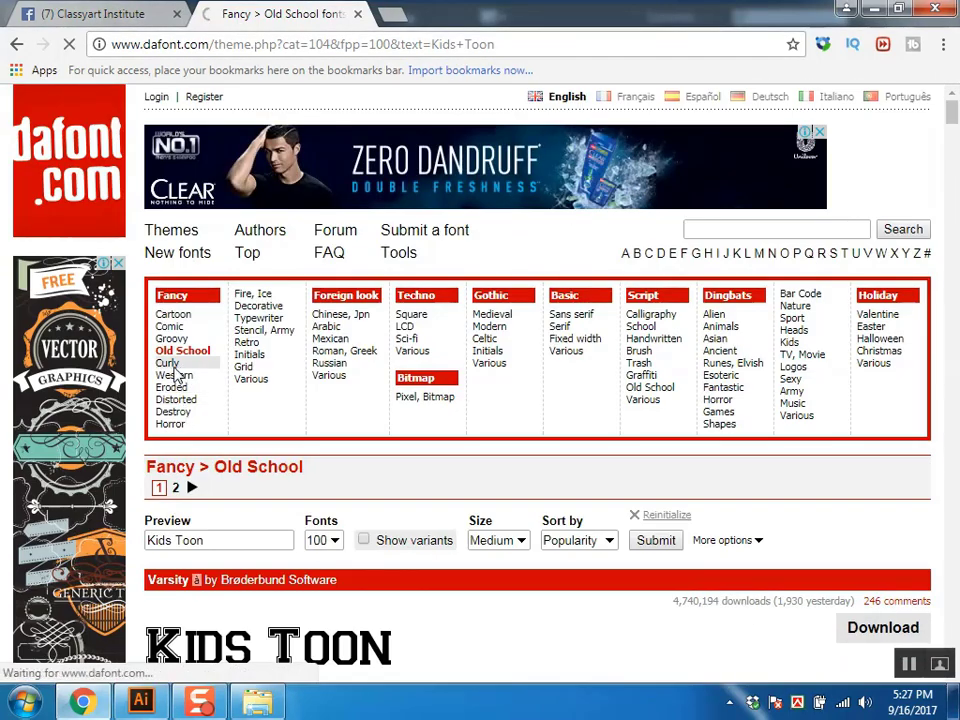
scroll(445, 398, "down", 1)
scroll(450, 390, "down", 1)
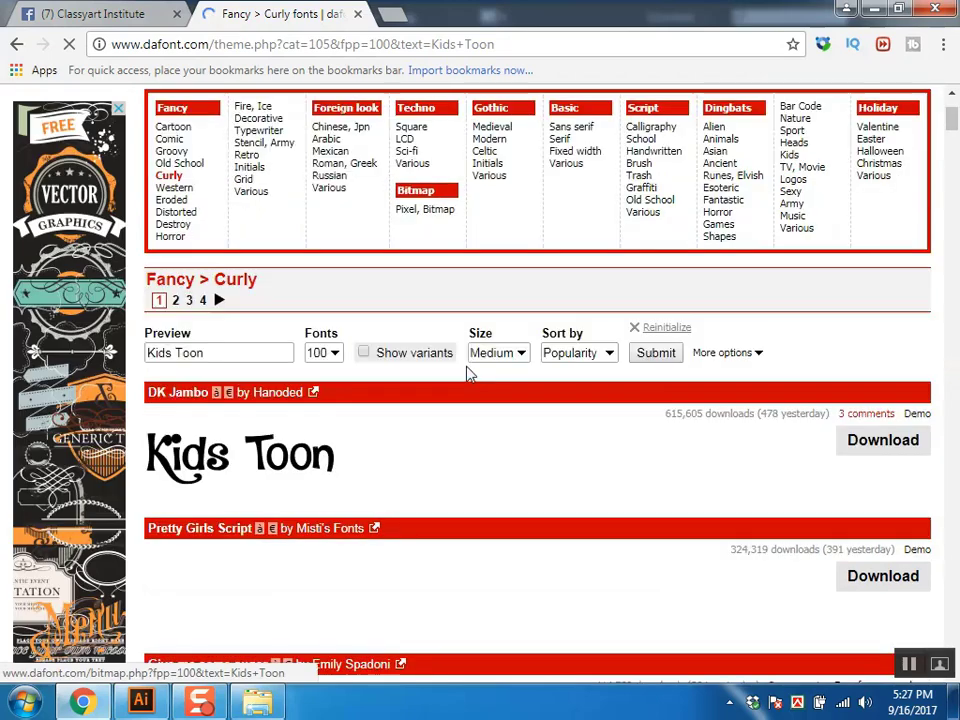
scroll(360, 590, "down", 1)
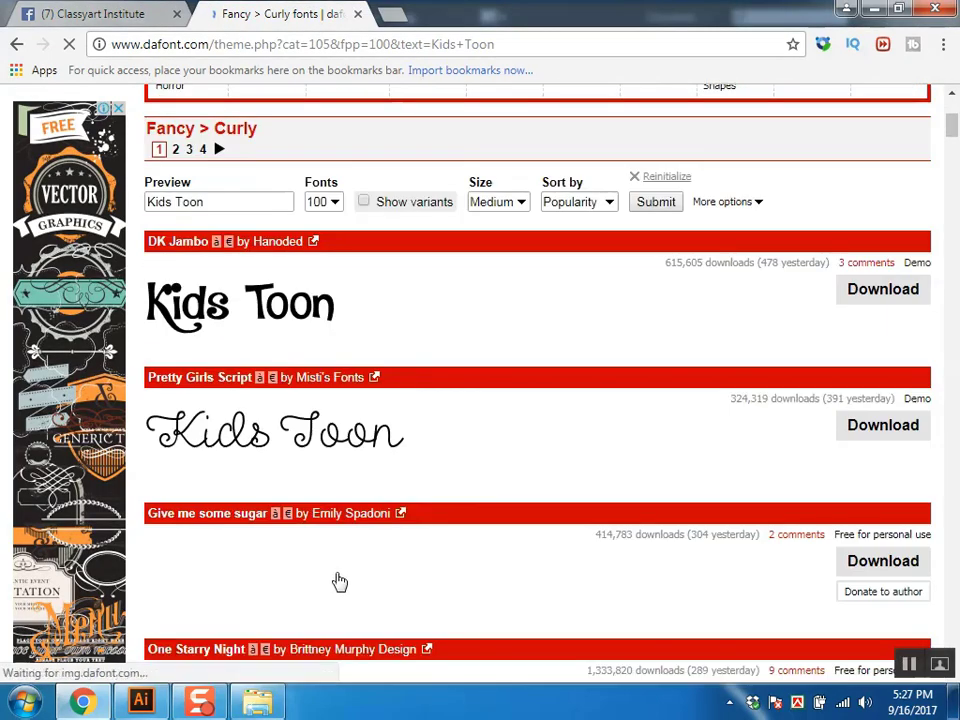
scroll(336, 580, "down", 1)
scroll(318, 576, "up", 1)
scroll(320, 578, "up", 3)
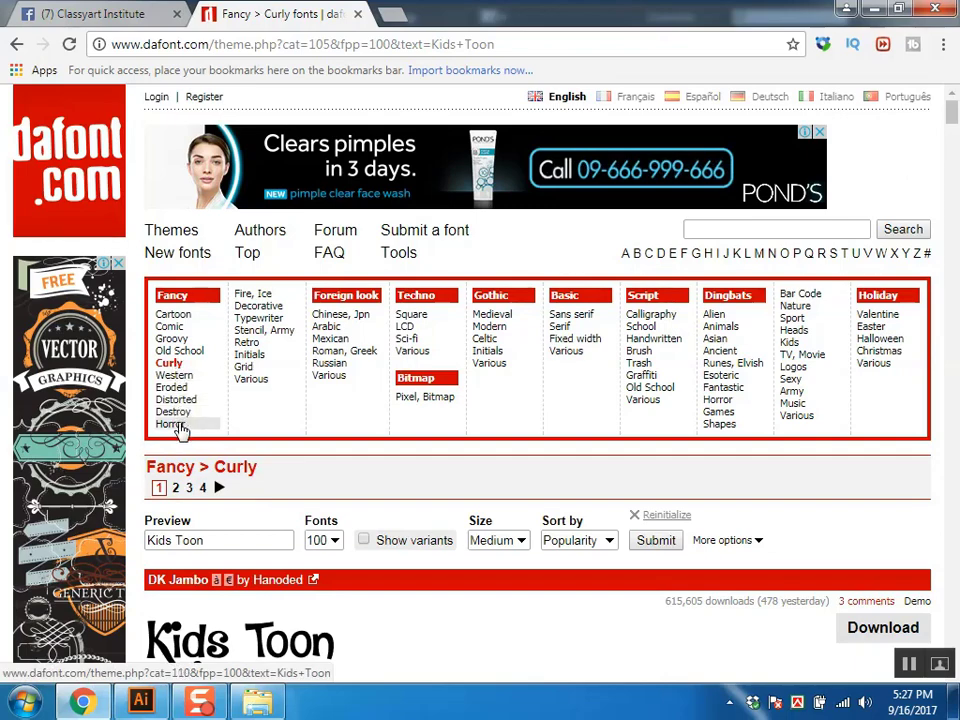
Step: Browse the Fancy > Horror font previews, then open a new blank browser tab
left_click(162, 424)
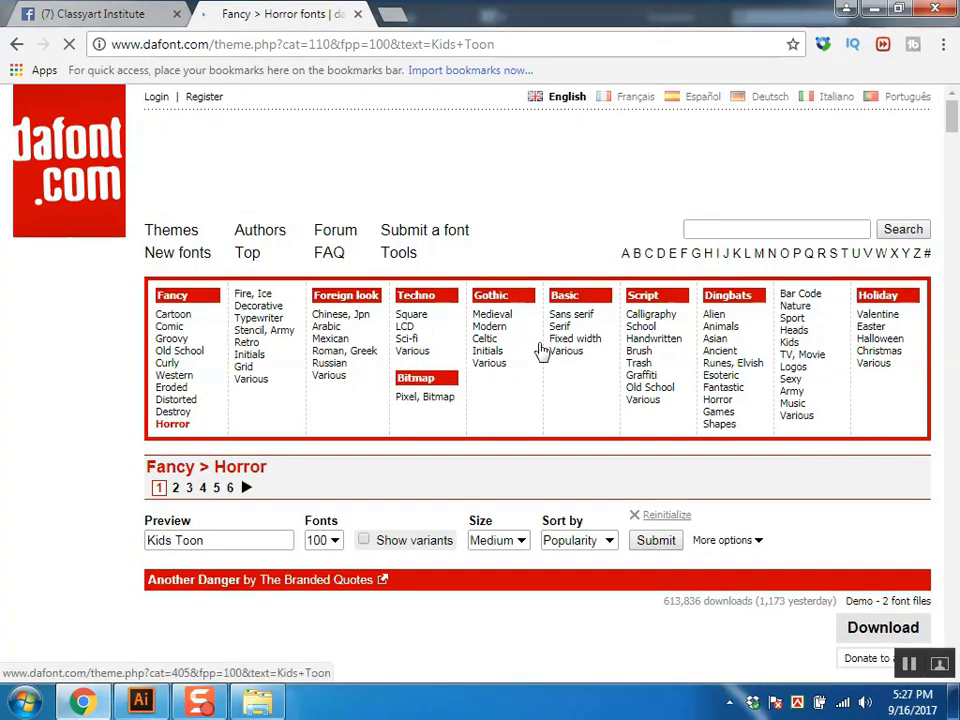
scroll(560, 360, "down", 3)
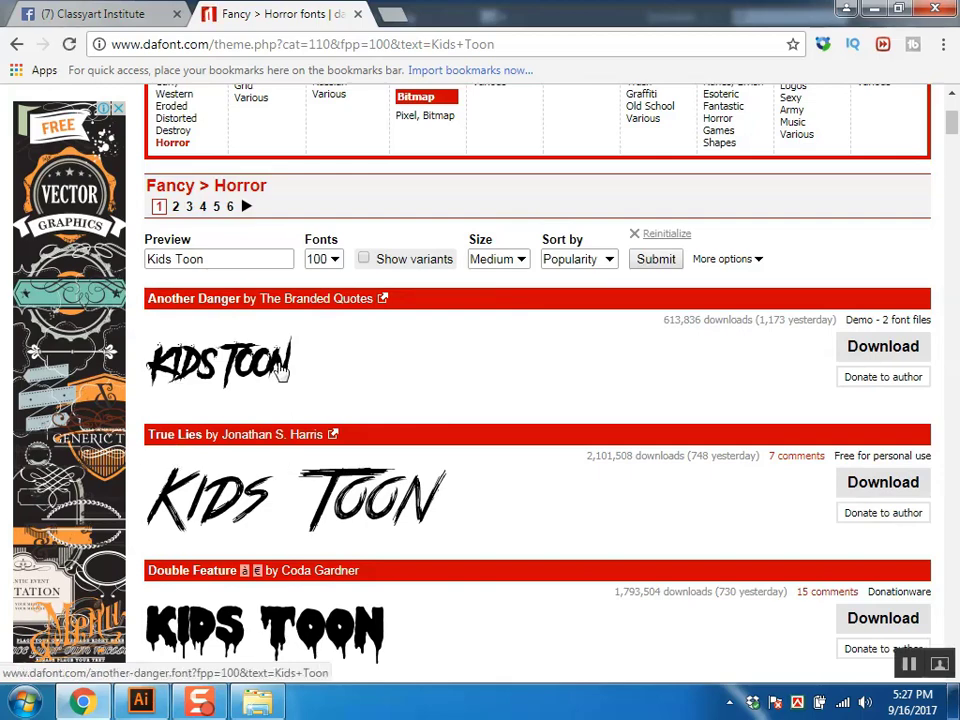
scroll(311, 389, "down", 6)
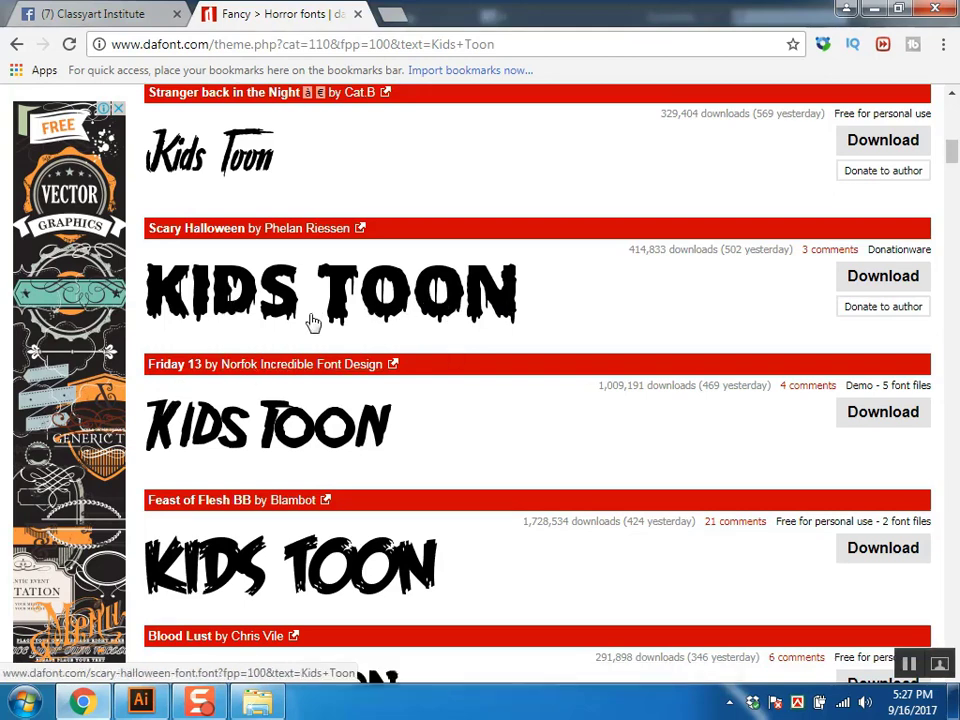
scroll(415, 360, "down", 2)
scroll(422, 392, "down", 5)
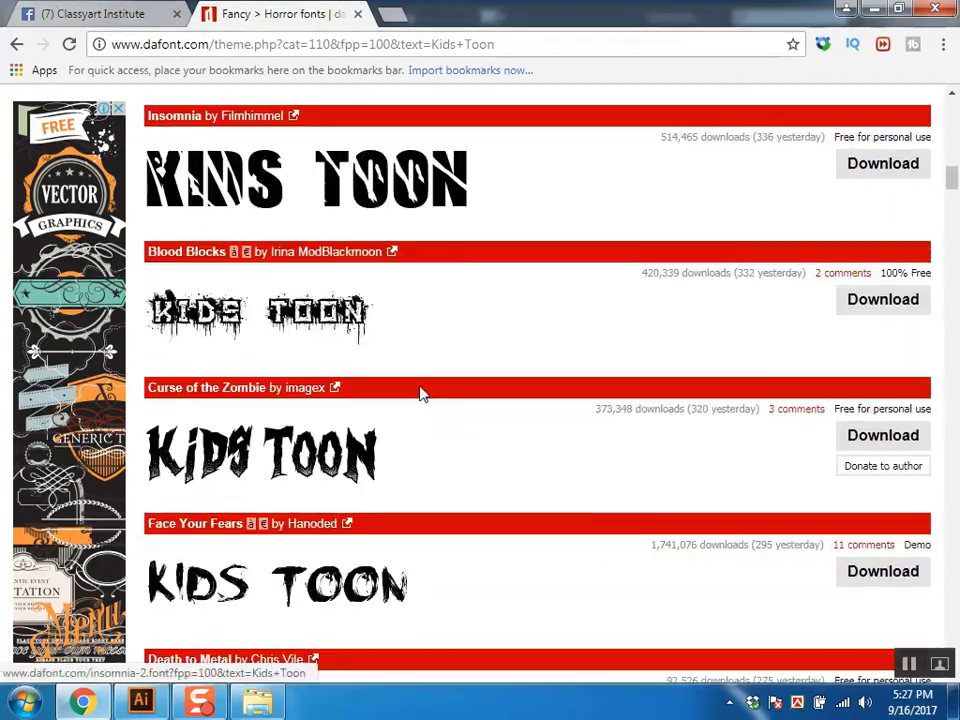
scroll(422, 392, "up", 8)
scroll(422, 392, "up", 10)
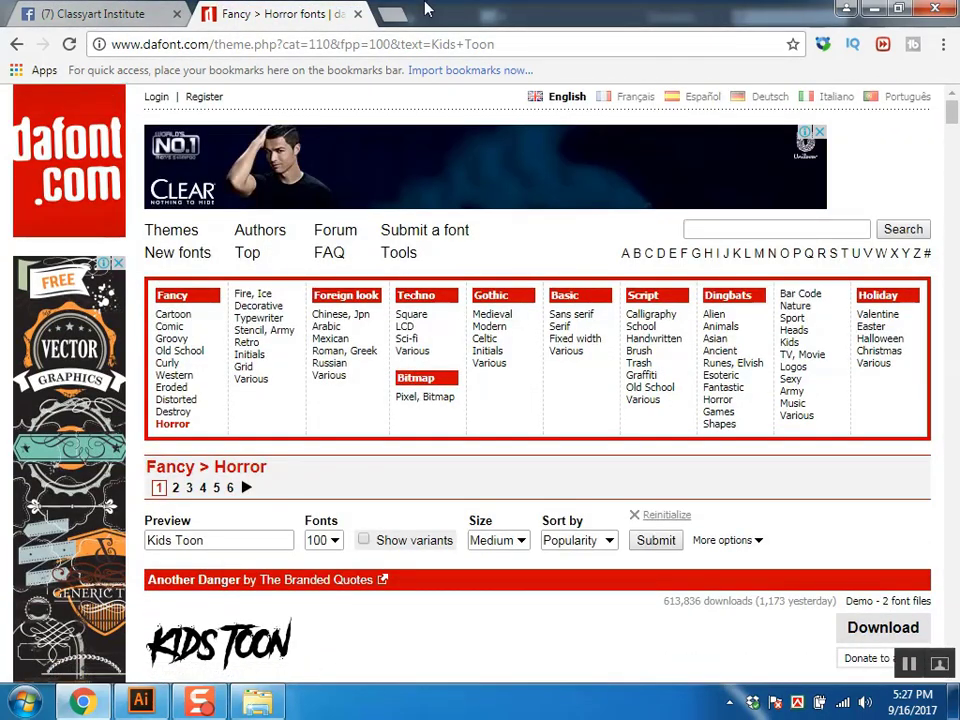
left_click(392, 15)
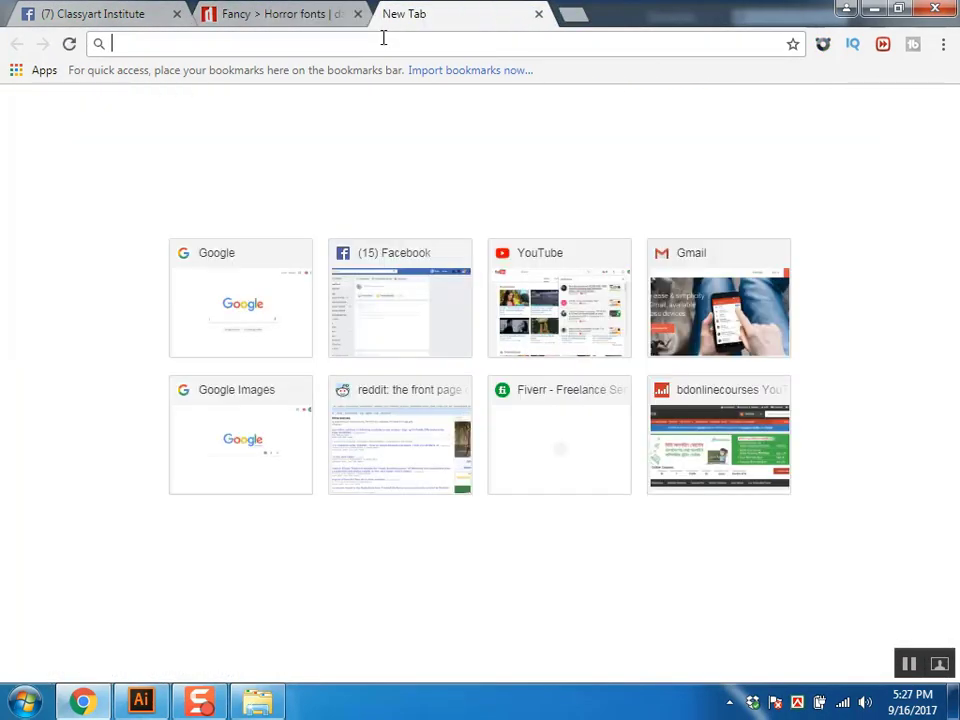
Step: Search Google Images for 'serif font'
type("images.google.com")
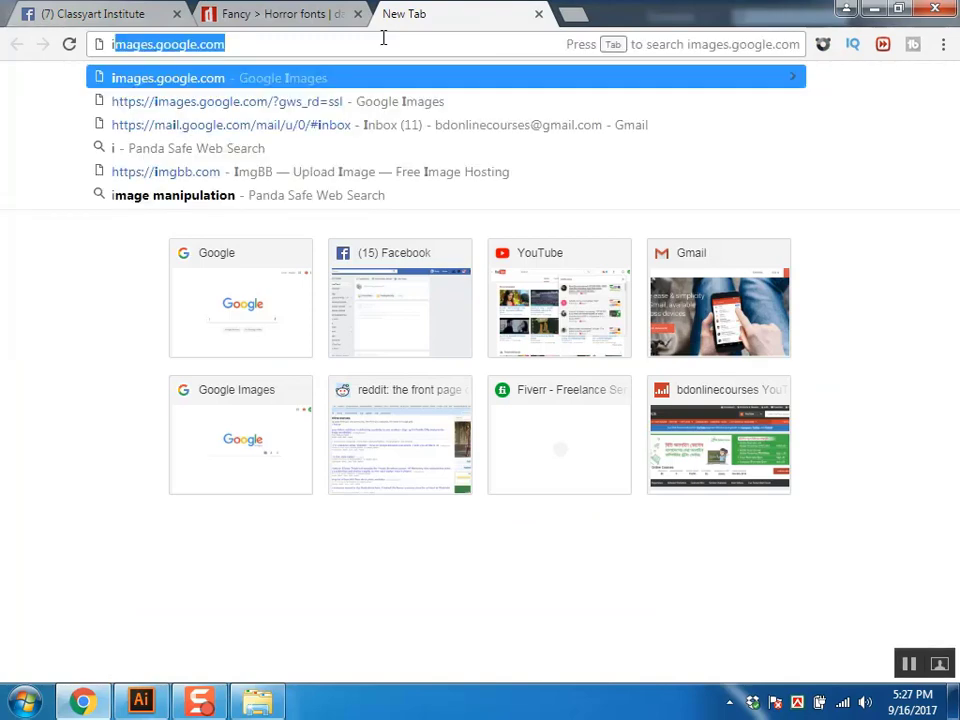
key("Return")
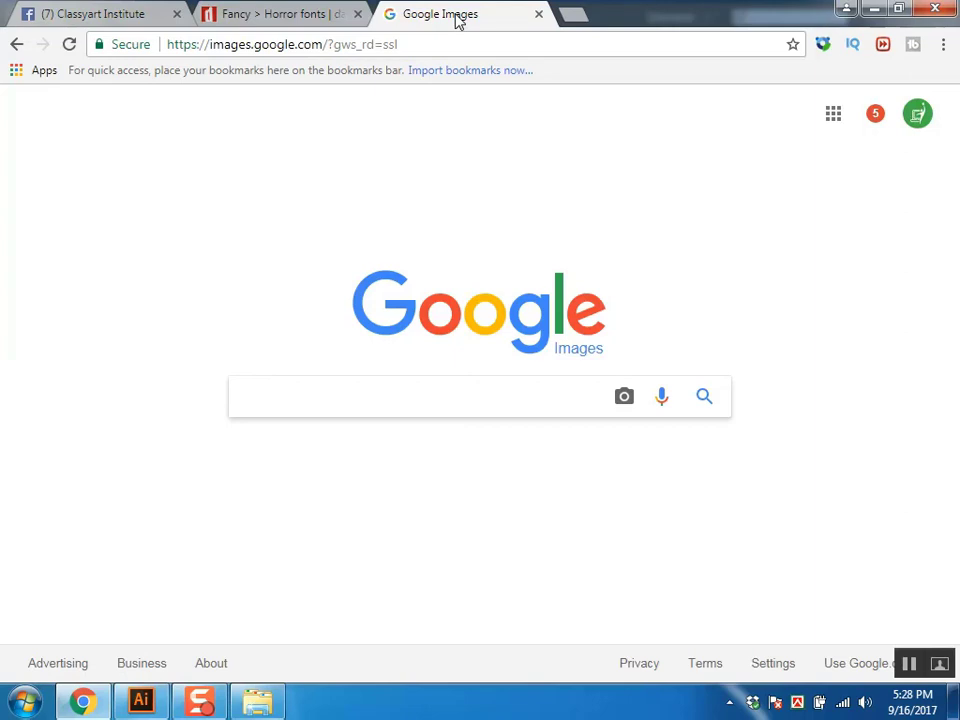
type("serif ")
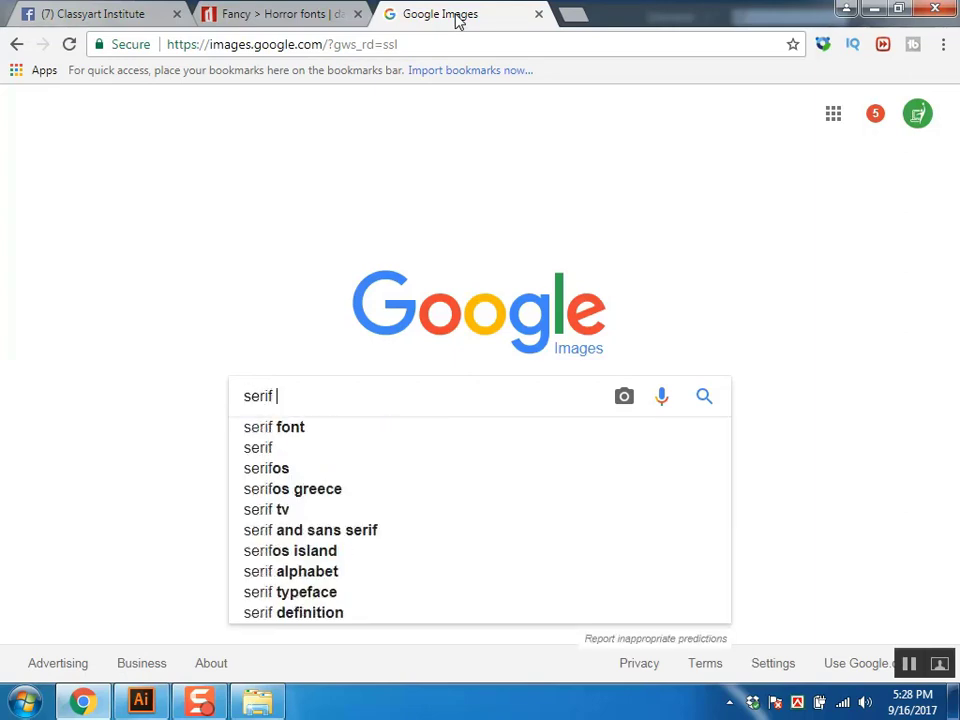
type("font")
key("Return")
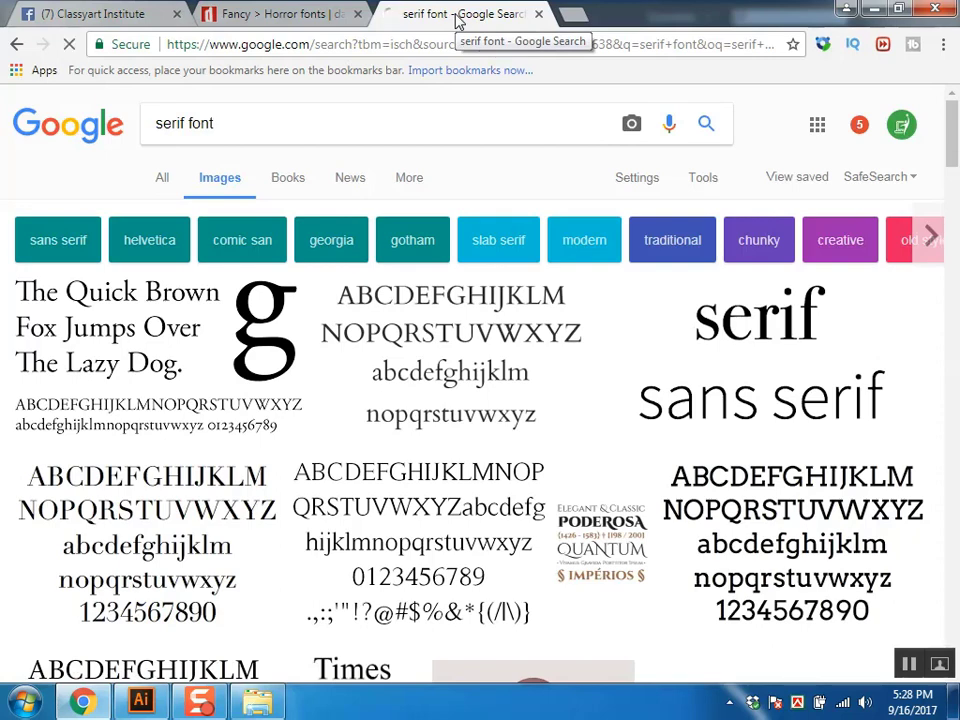
mouse_move(451, 353)
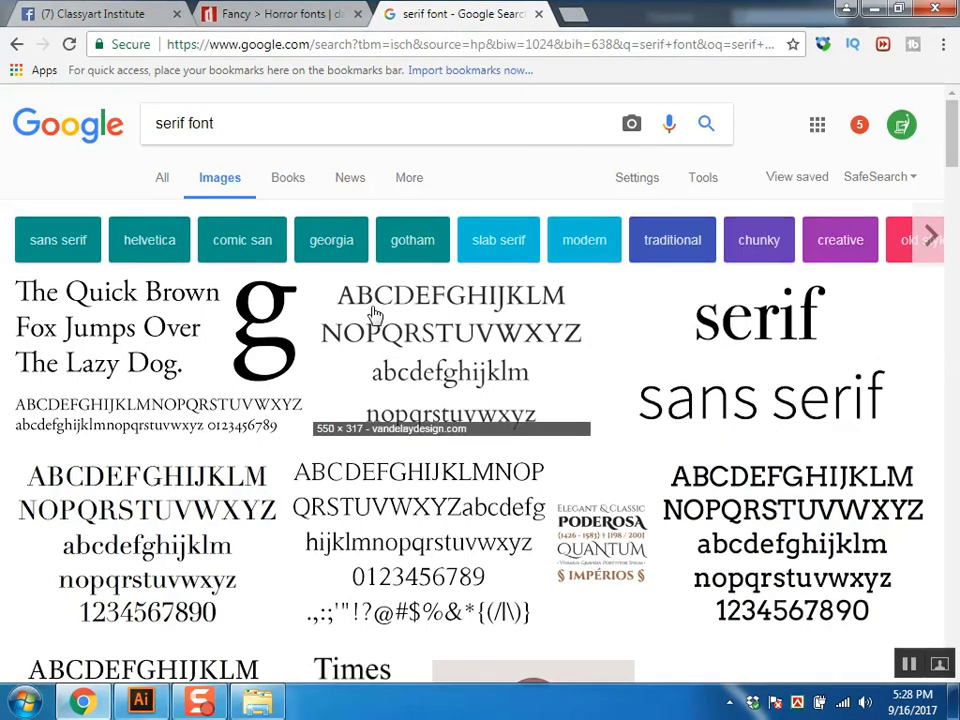
Step: Preview the Times, Century, Palatino, Garamond, Bodoni sample image, then return to the top
scroll(407, 416, "down", 3)
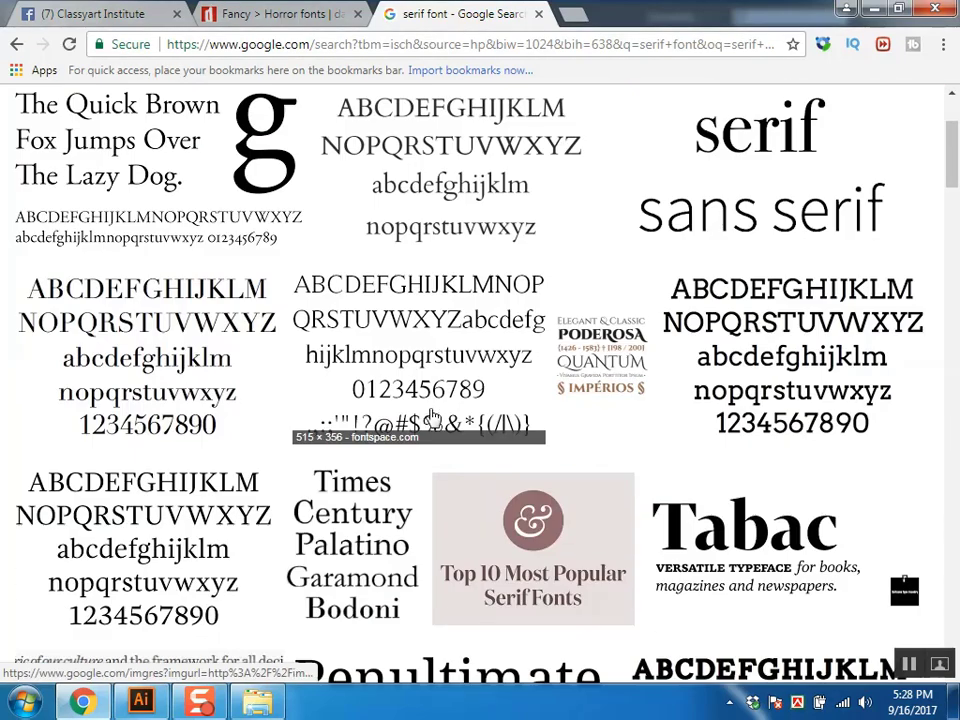
left_click(340, 553)
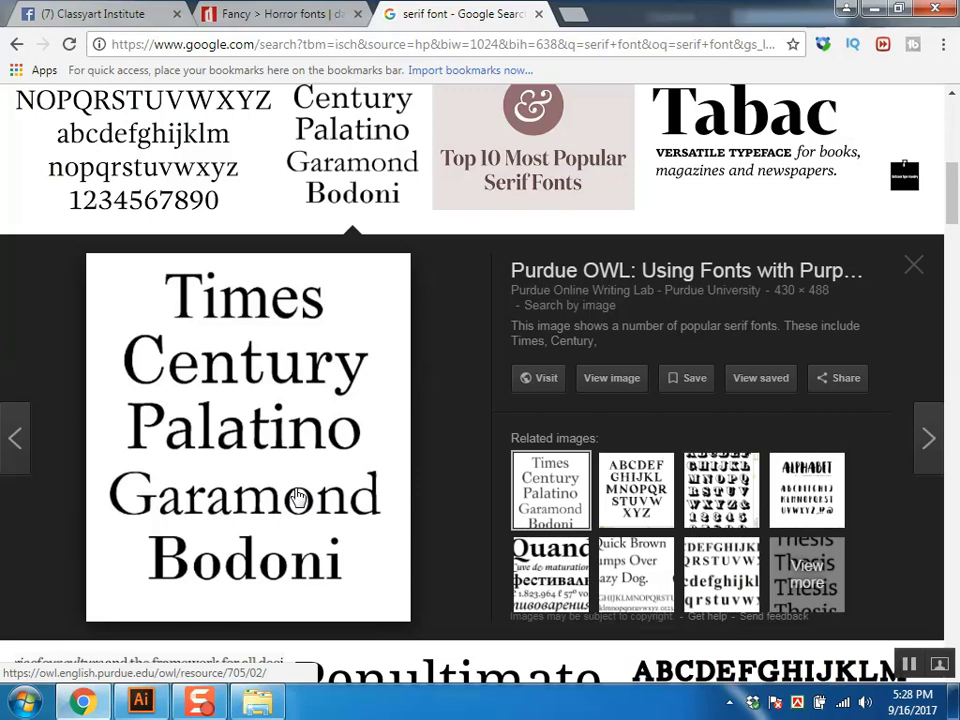
scroll(218, 480, "up", 5)
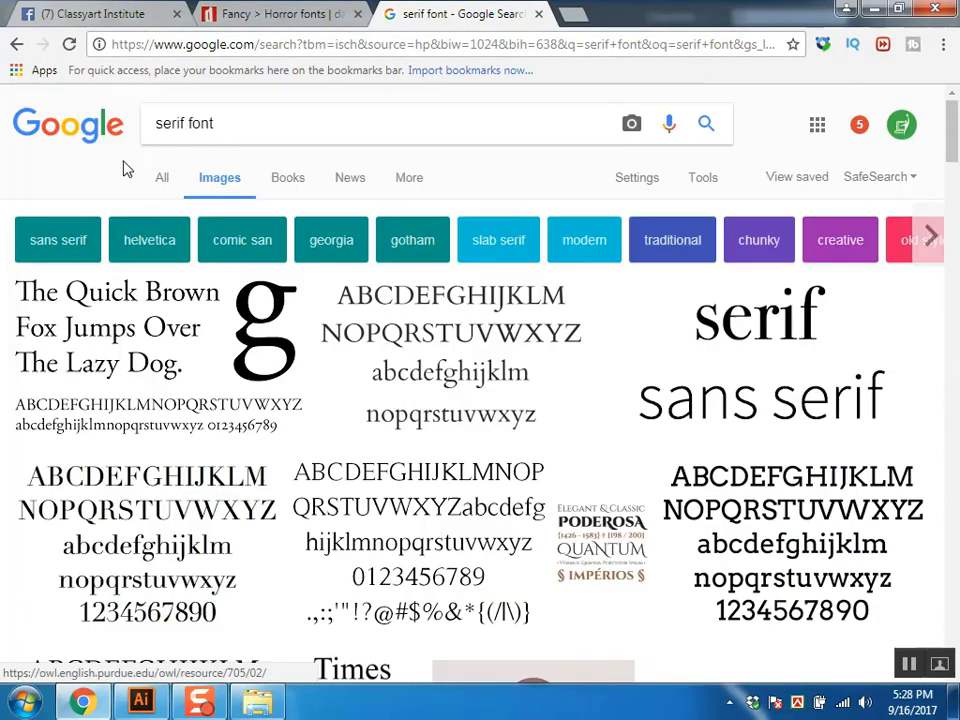
Step: Search images for 'sans serif font' and preview the first alphabet sample
left_click(158, 125)
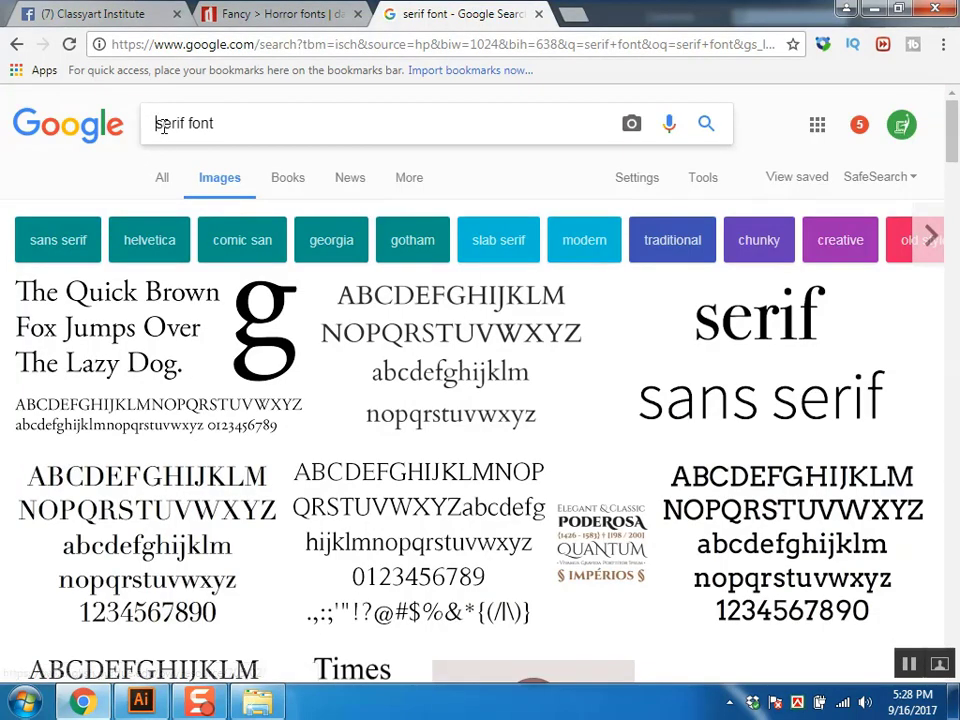
type("sans")
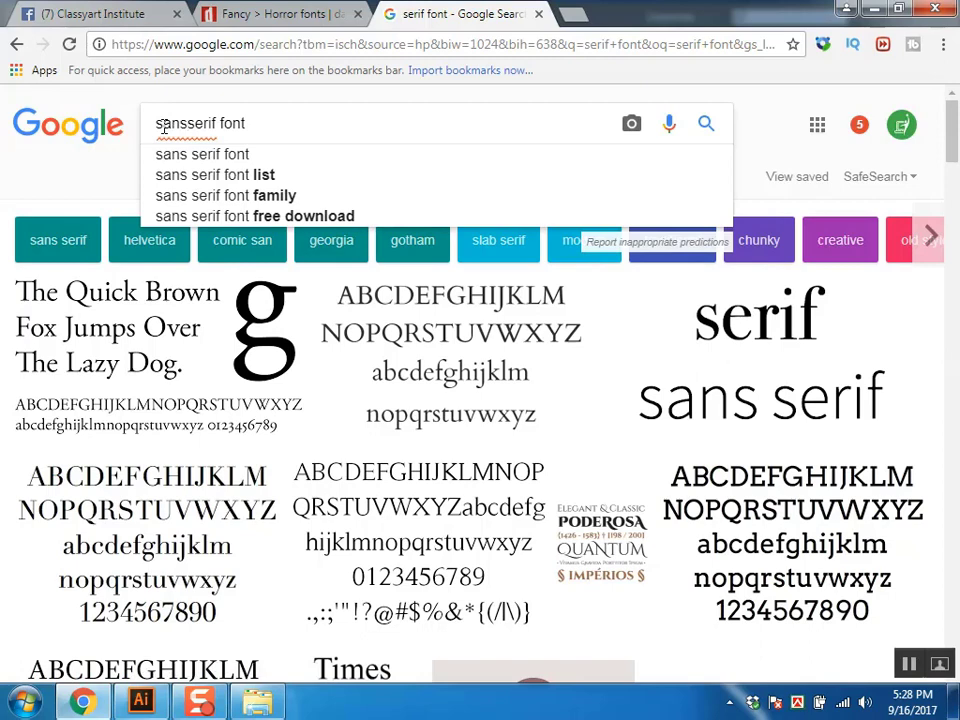
key("BackSpace")
type("s")
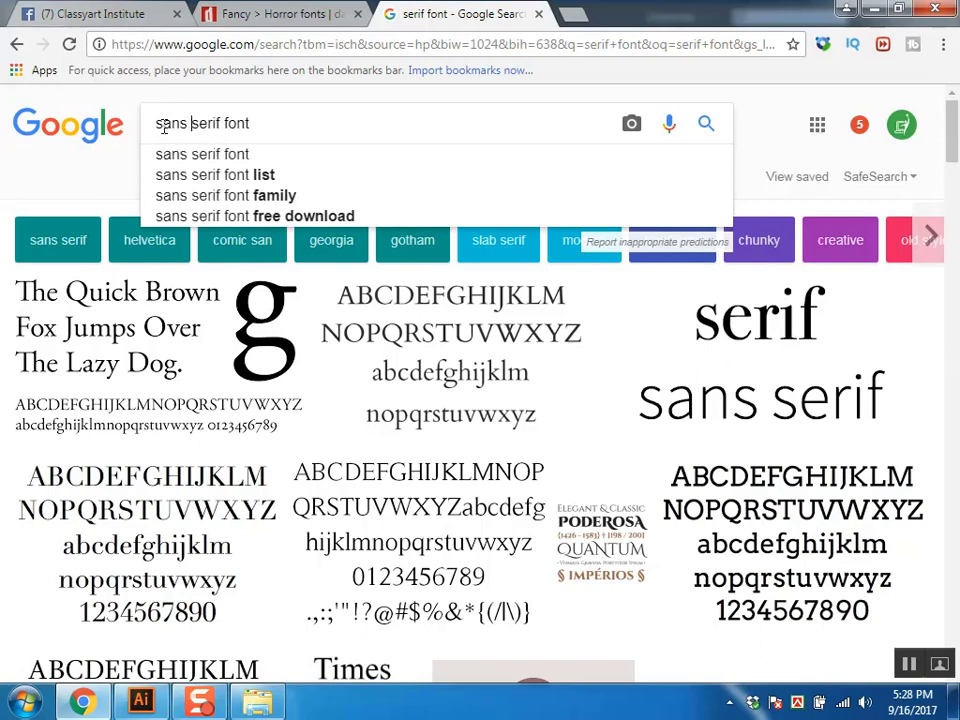
key("Return")
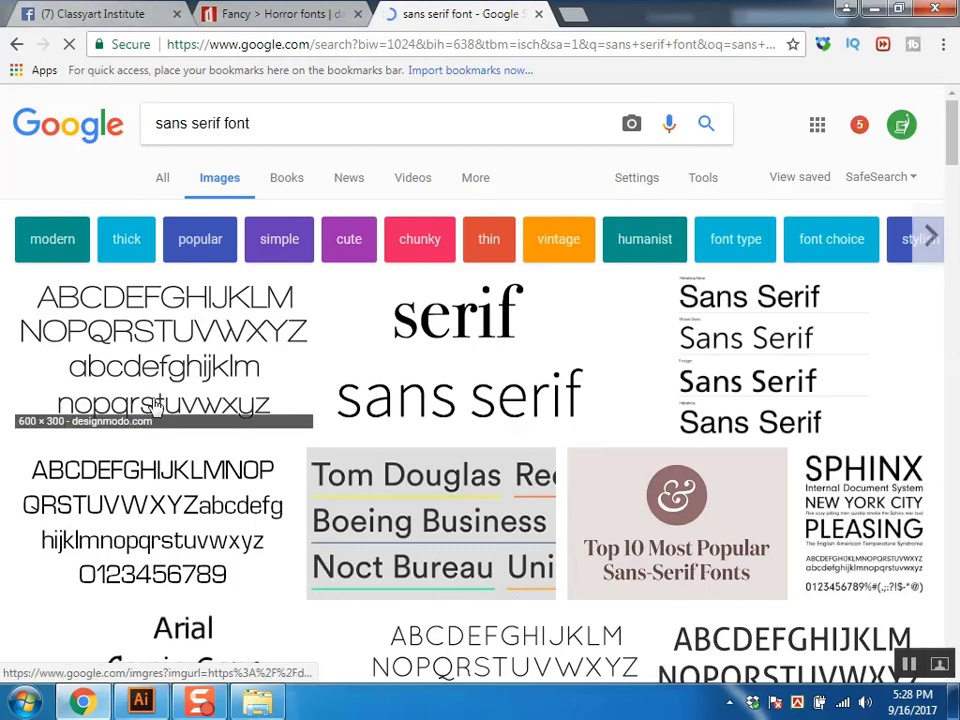
left_click(217, 361)
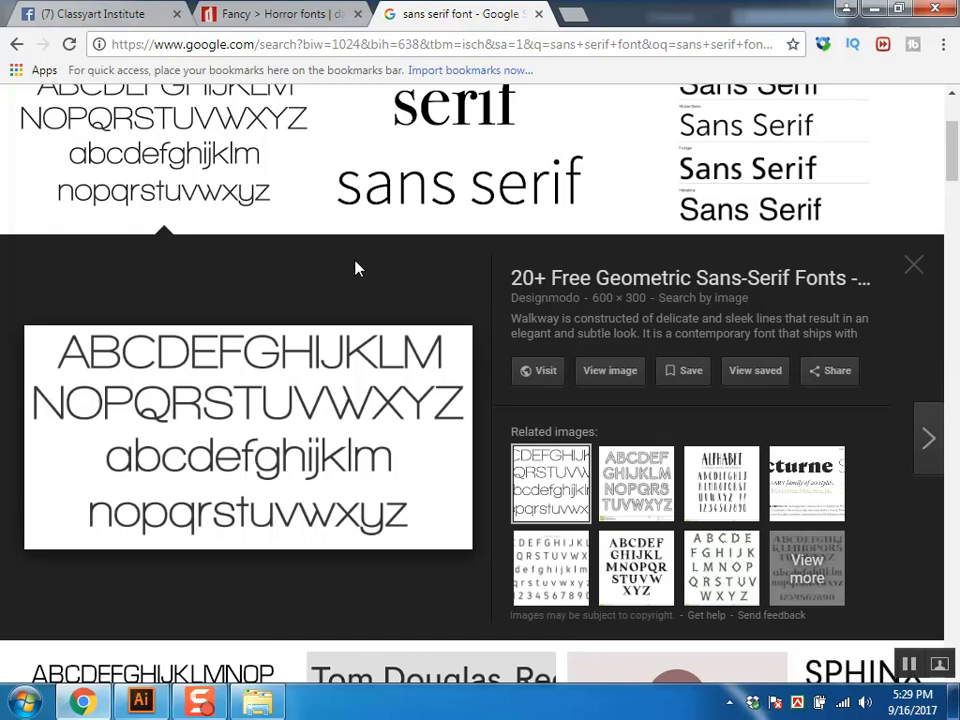
scroll(360, 262, "up", 2)
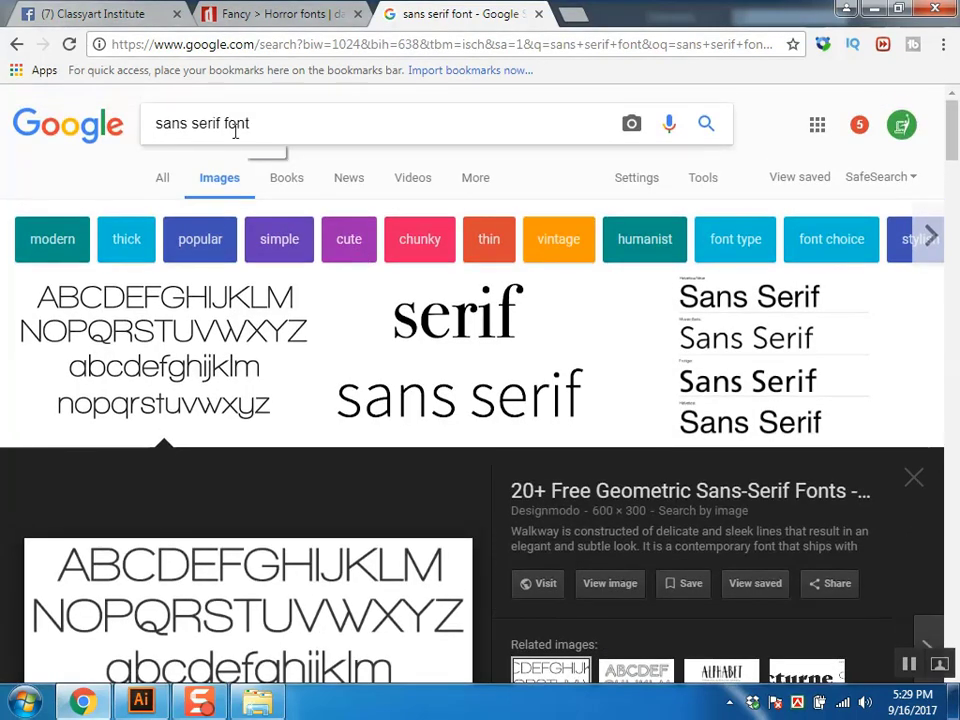
Step: Replace the query with 'script fonts' and browse the script font image results
left_click_drag(221, 122, 3, 153)
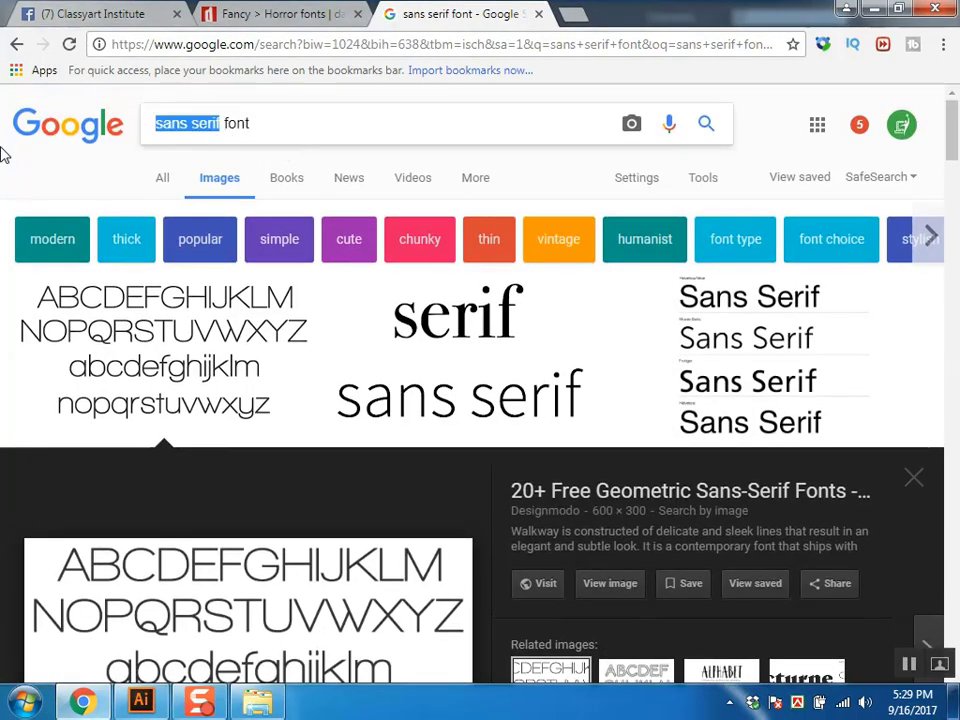
type("scrip")
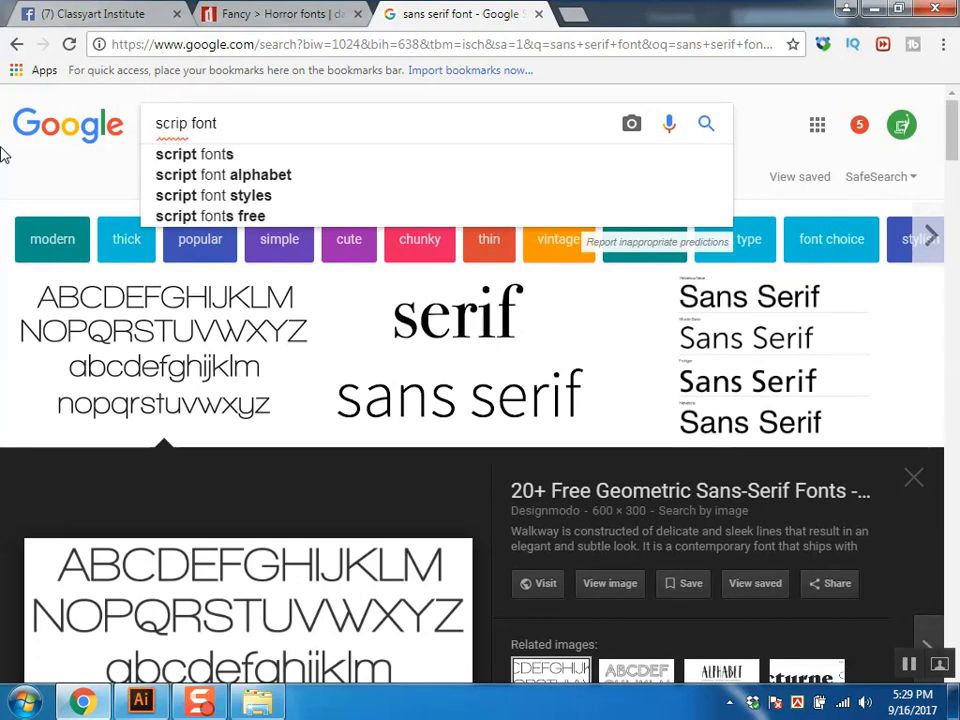
key("Down")
key("Return")
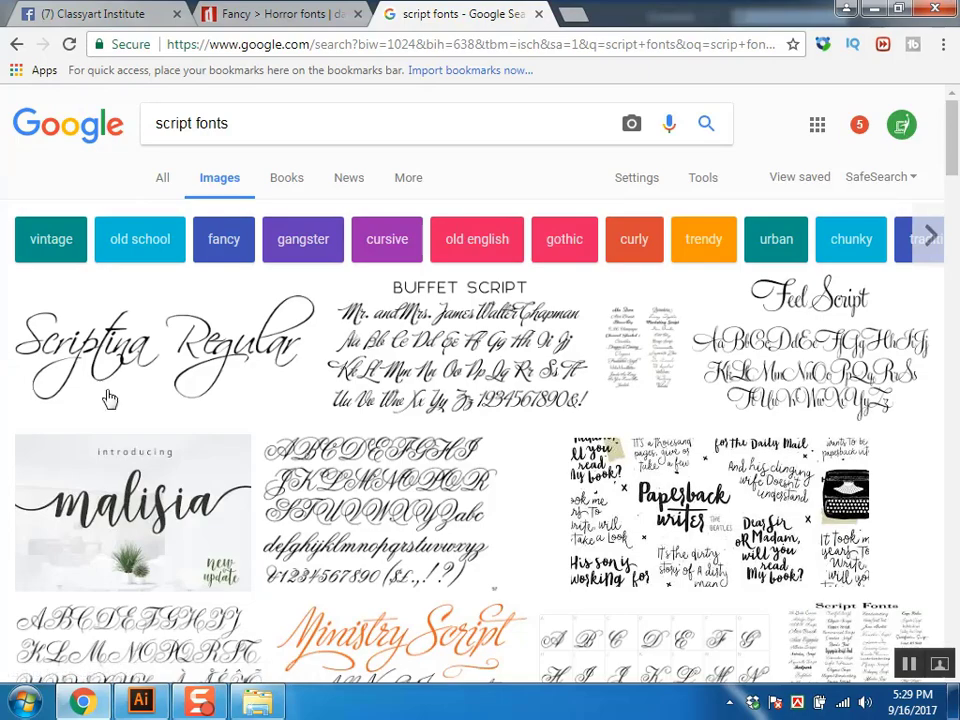
scroll(748, 628, "down", 3)
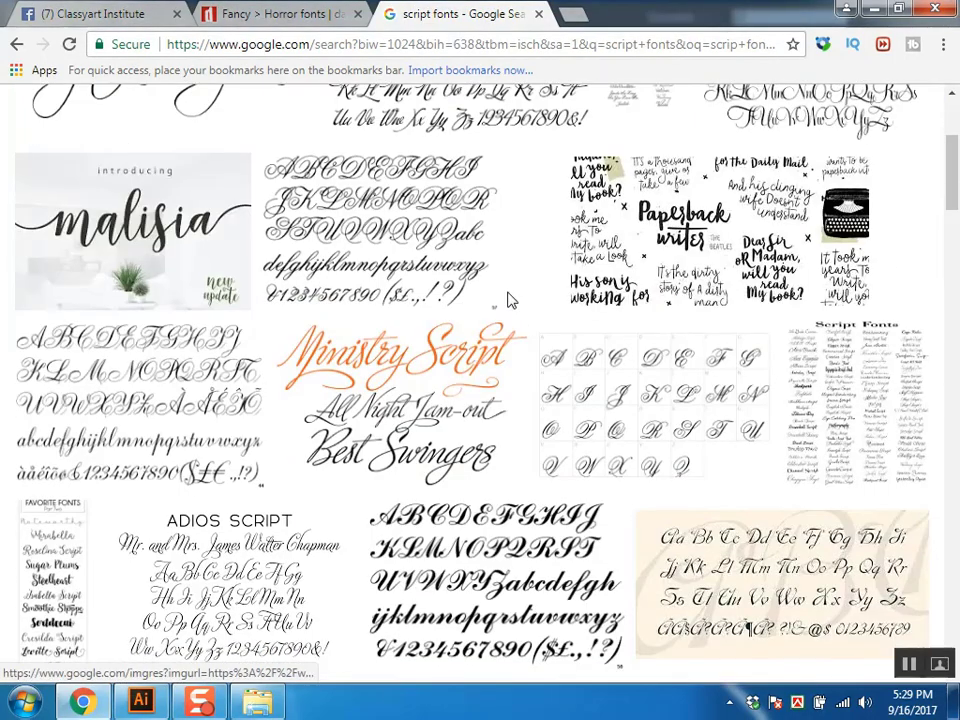
scroll(450, 600, "down", 3)
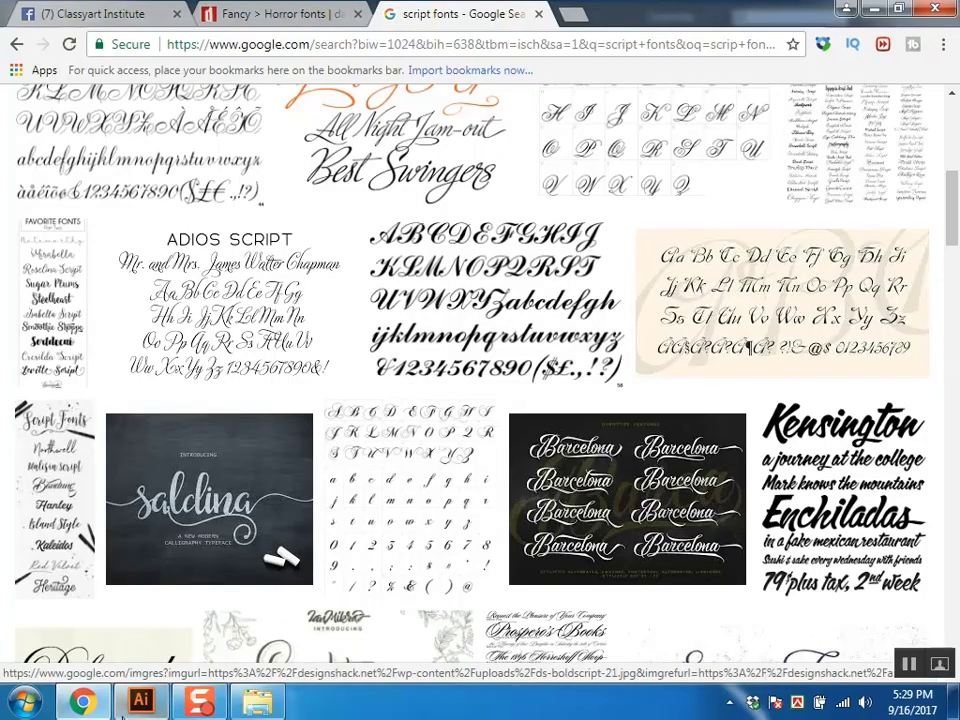
left_click(141, 702)
Step: Undo and redo edits until the artboard shows the two Bangladesh lines
key("ctrl+v")
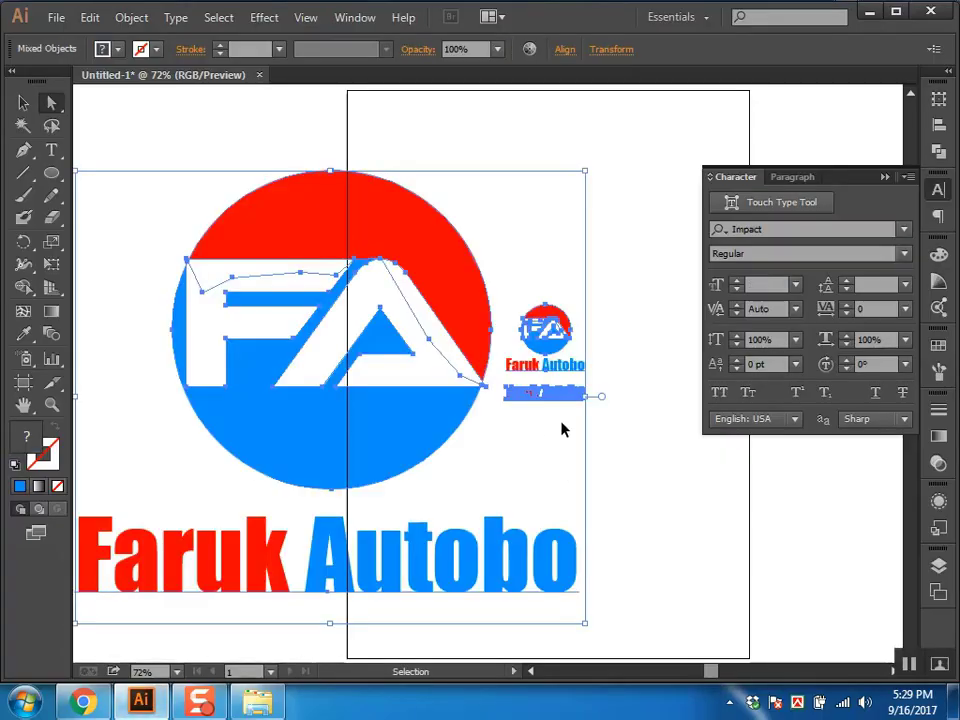
key("ctrl+z")
key("ctrl+z")
key("ctrl+z")
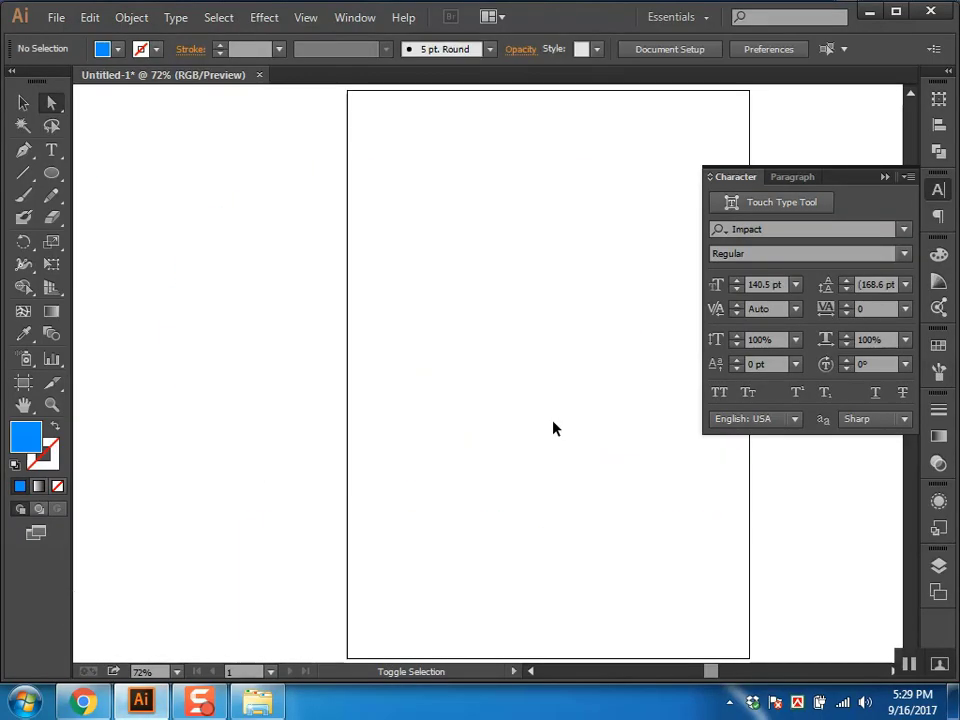
key("ctrl+shift+z")
key("ctrl+shift+z")
key("ctrl+shift+z")
key("ctrl+shift+z")
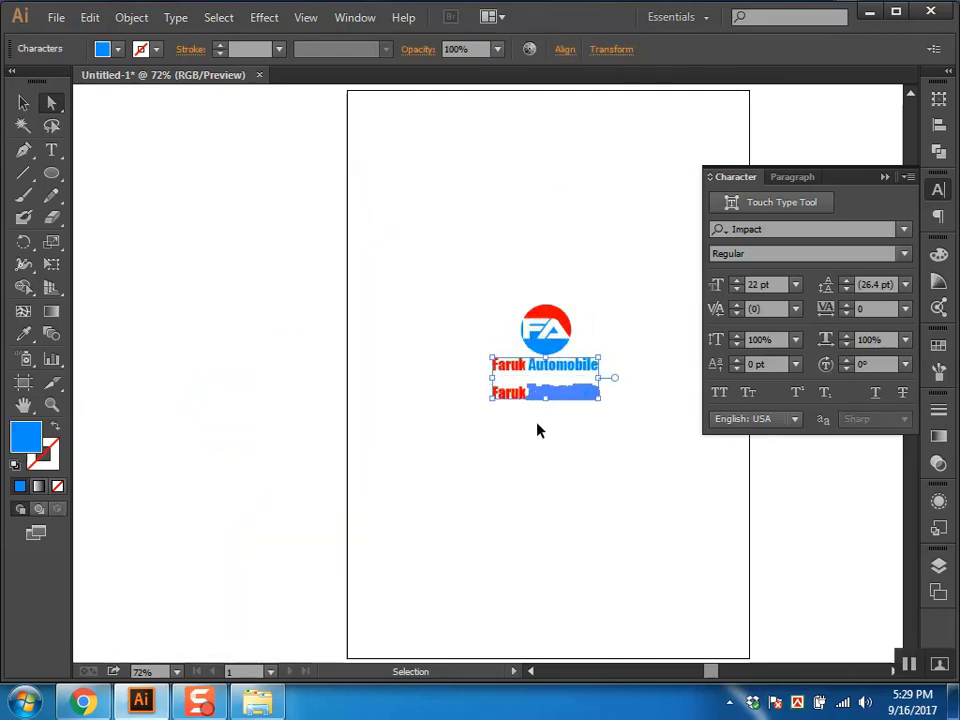
key("ctrl+shift+z")
key("ctrl+shift+z")
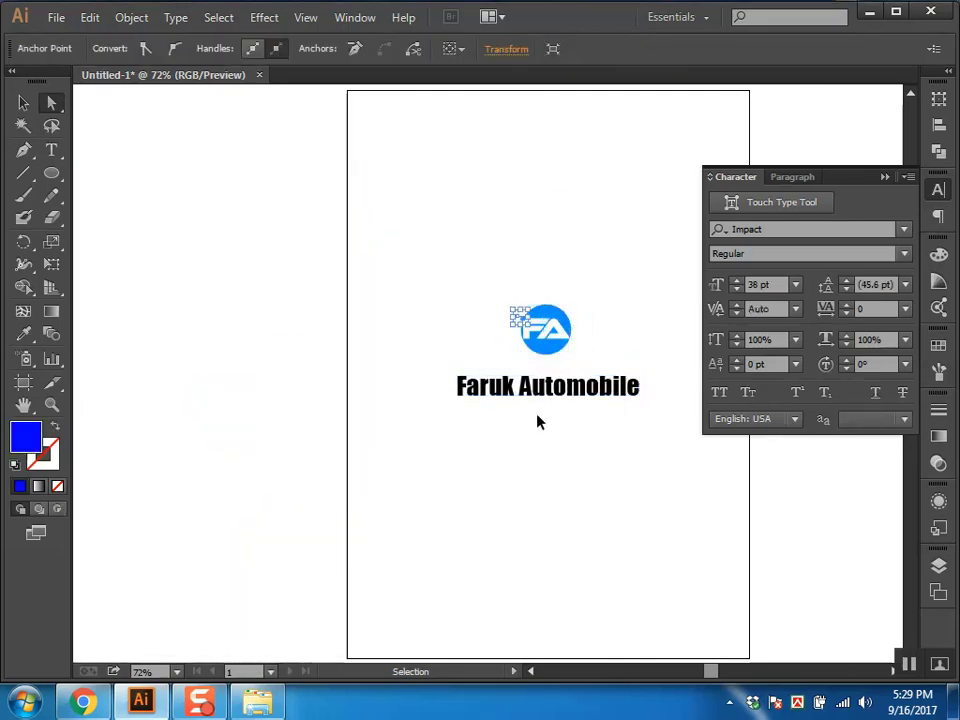
key("ctrl+z")
key("ctrl+z")
key("ctrl+z")
key("ctrl+z")
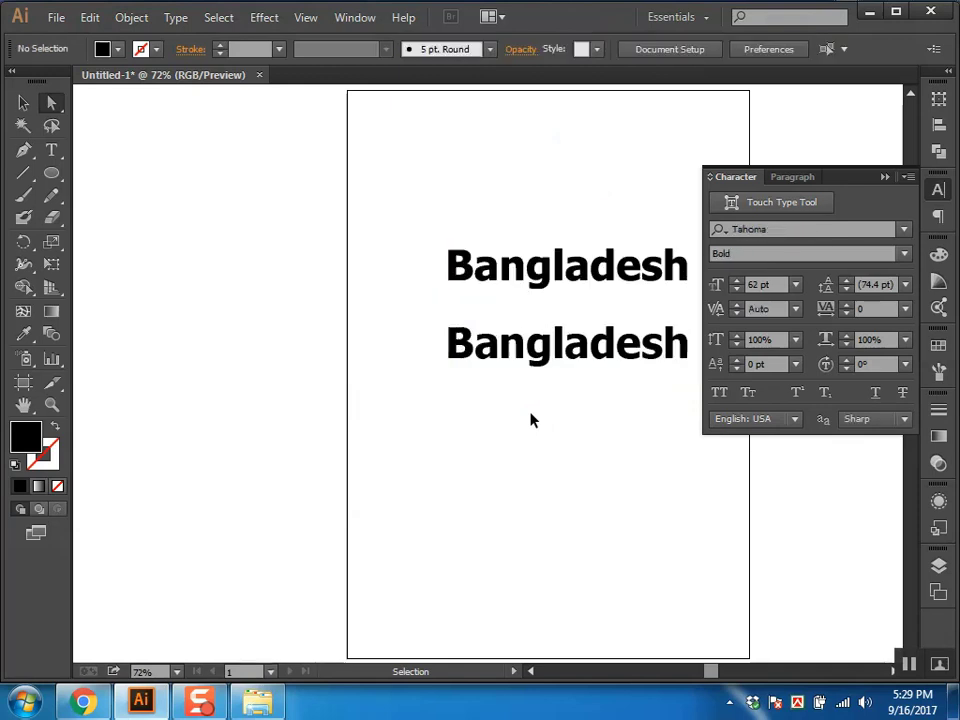
Step: Delete the first of the two Bangladesh lines
left_click(560, 350)
left_click(561, 275)
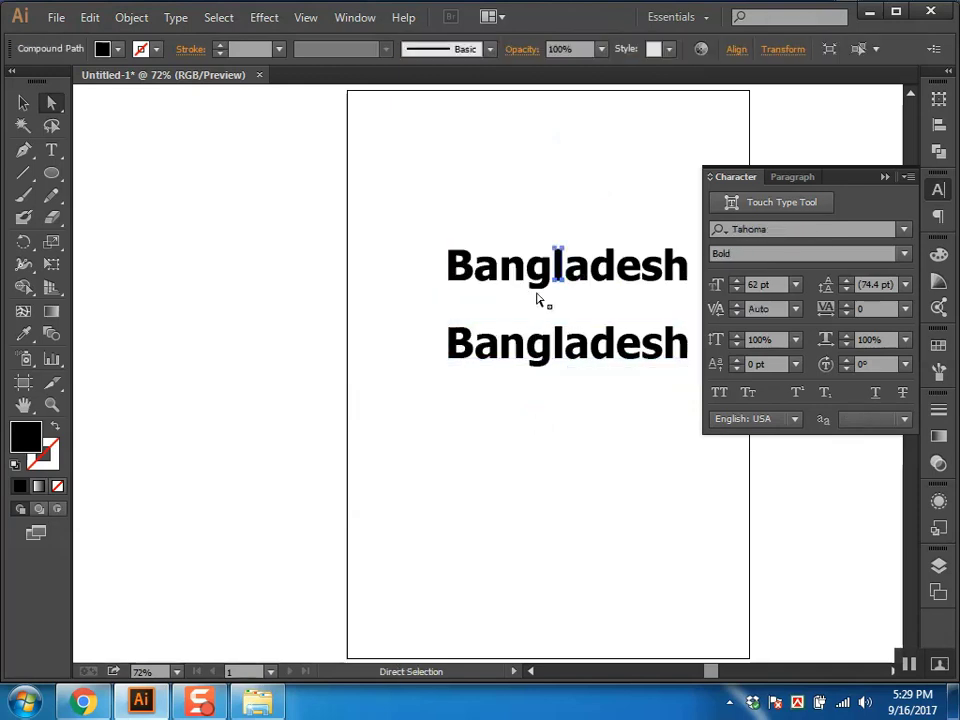
left_click_drag(492, 302, 400, 303)
left_click_drag(347, 231, 624, 287)
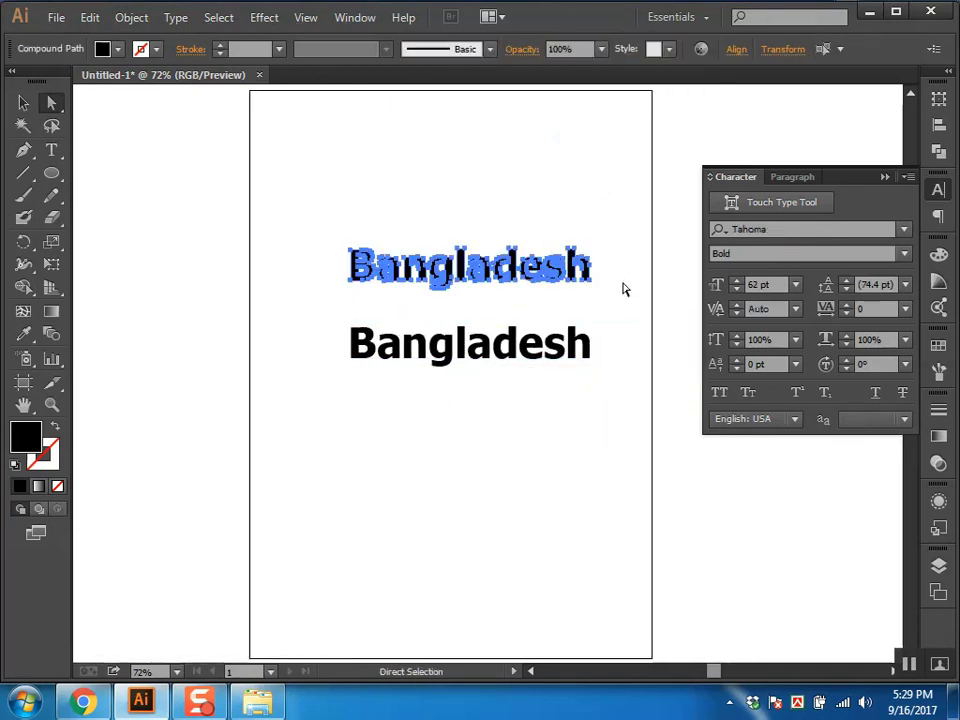
key("Delete")
Step: Set the remaining Bangladesh text to Candlescript Demo Version
left_click(515, 345)
left_click(765, 229)
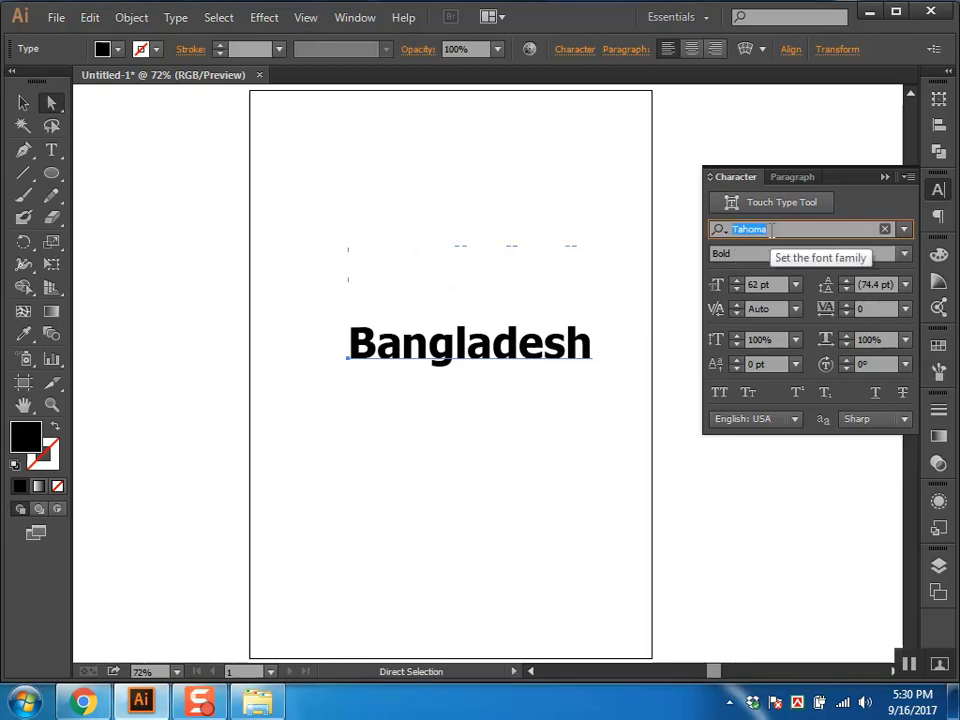
type("candl")
key("Return")
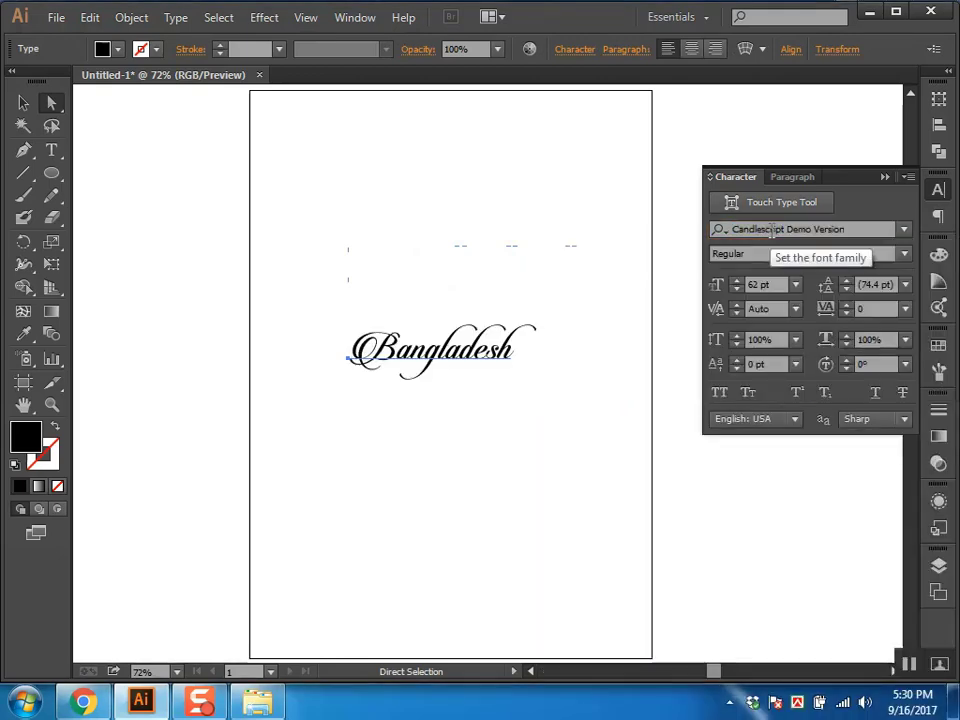
Step: Copy the Bangladesh line downward and repeat it for five stacked lines
left_click(456, 450)
left_click_drag(455, 361, 456, 430)
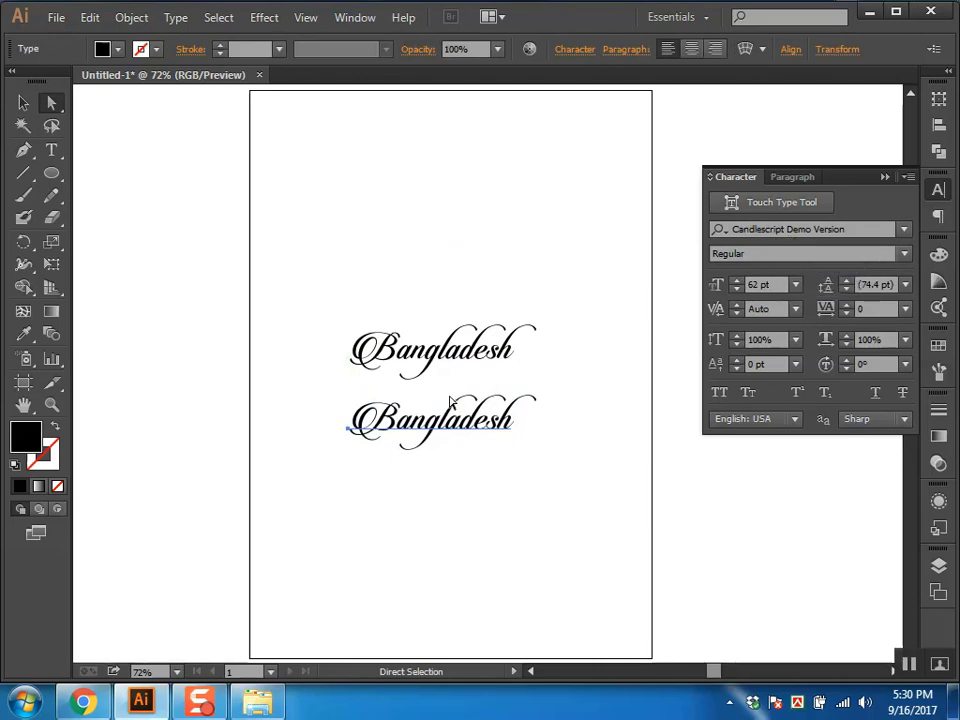
key("ctrl+d")
key("ctrl+d")
key("ctrl+d")
Step: Set the second Bangladesh to Edwardian Script ITC and the third to Great Vibes
scroll(507, 508, "down", 3)
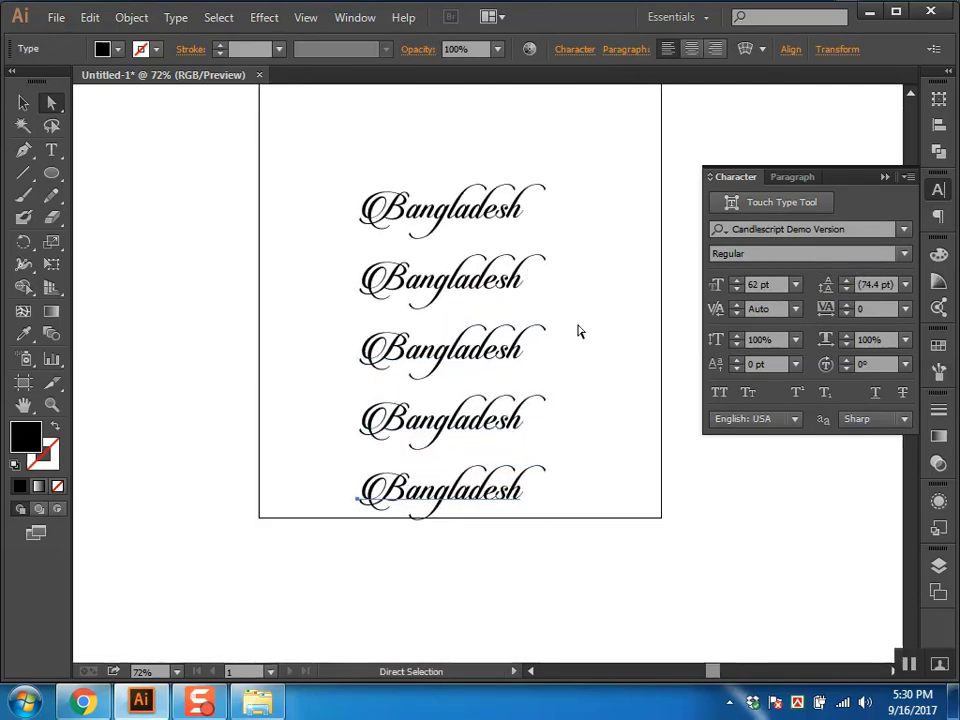
left_click(793, 228)
type("edw")
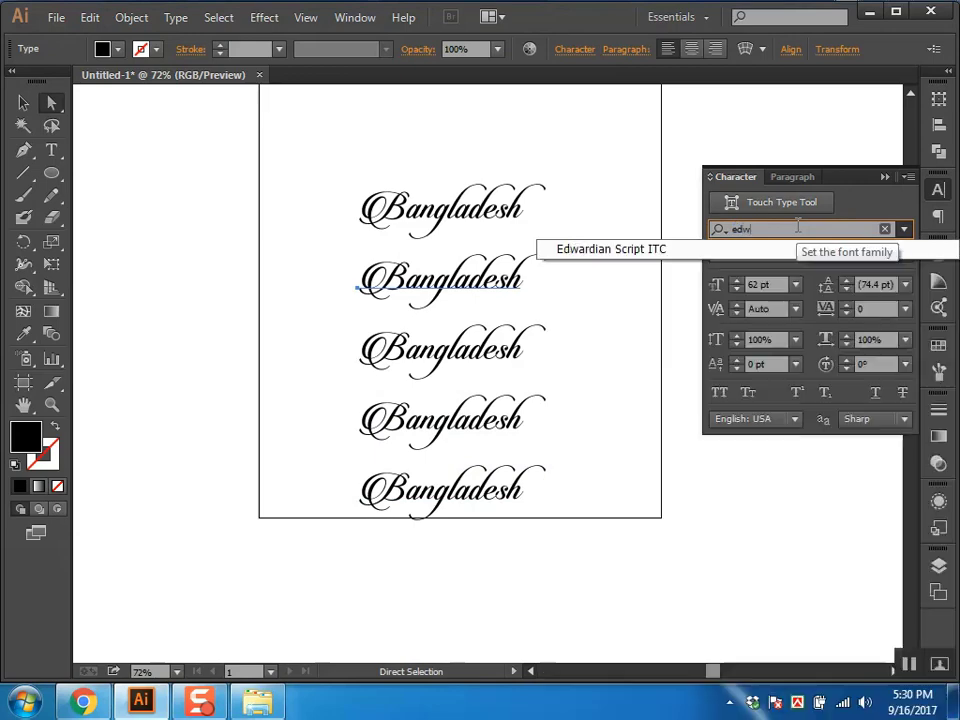
key("Return")
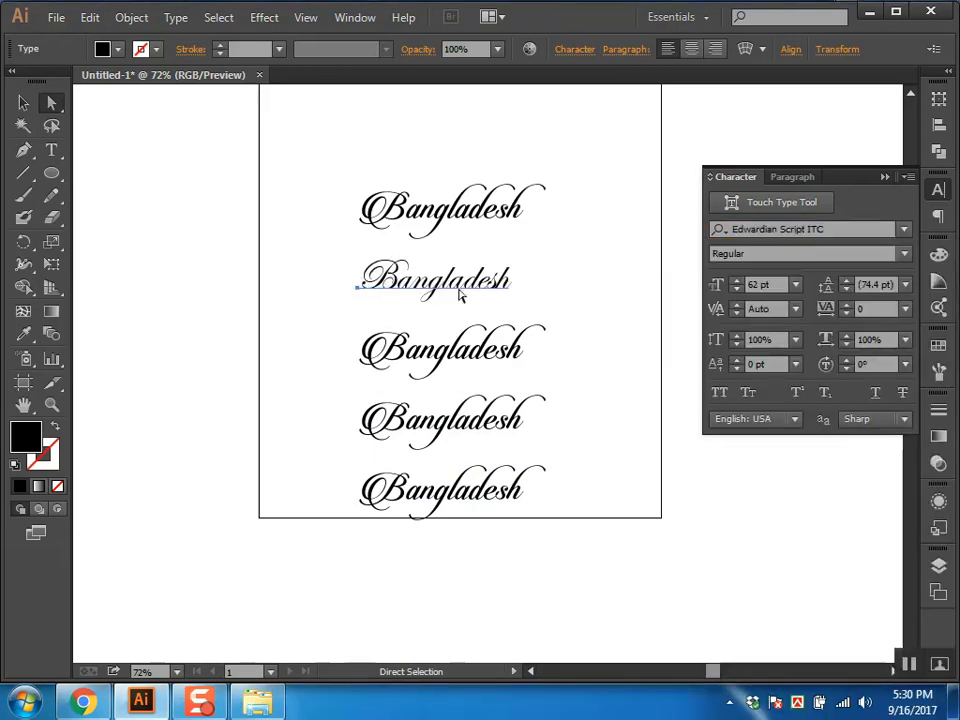
left_click(440, 352)
left_click(808, 229)
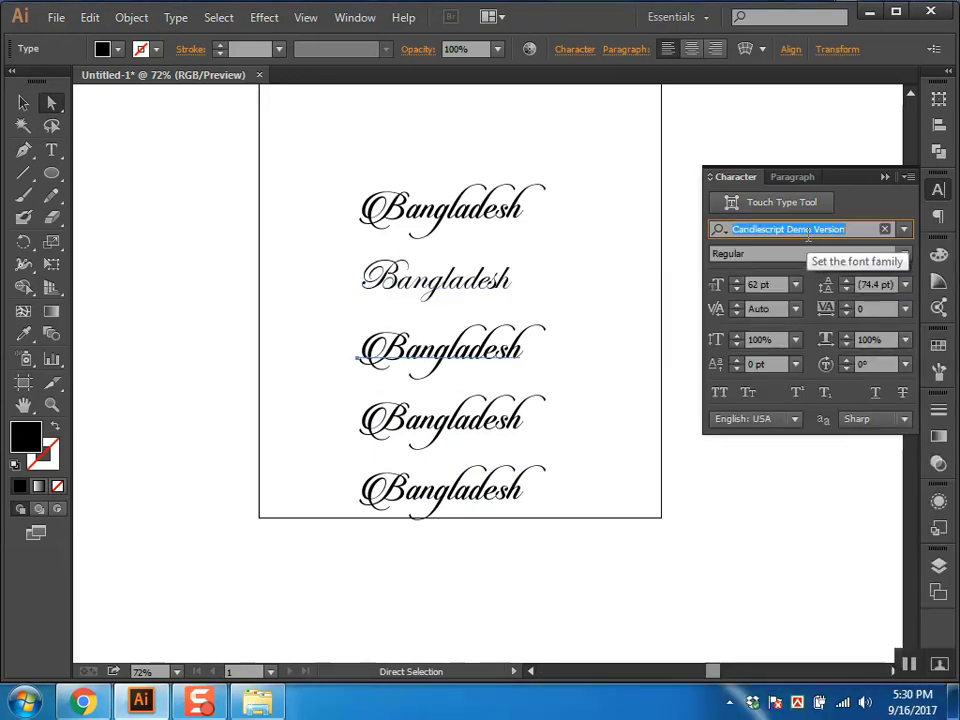
type("gre")
key("Return")
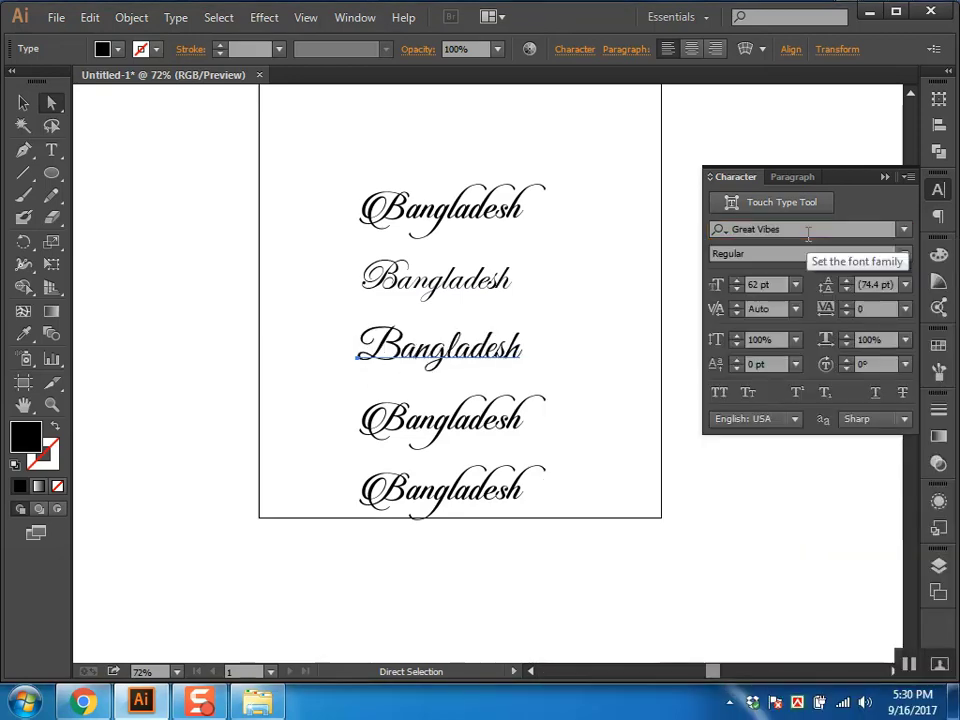
Step: Set the fourth Bangladesh line to Luxury Royale JF
left_click(450, 444)
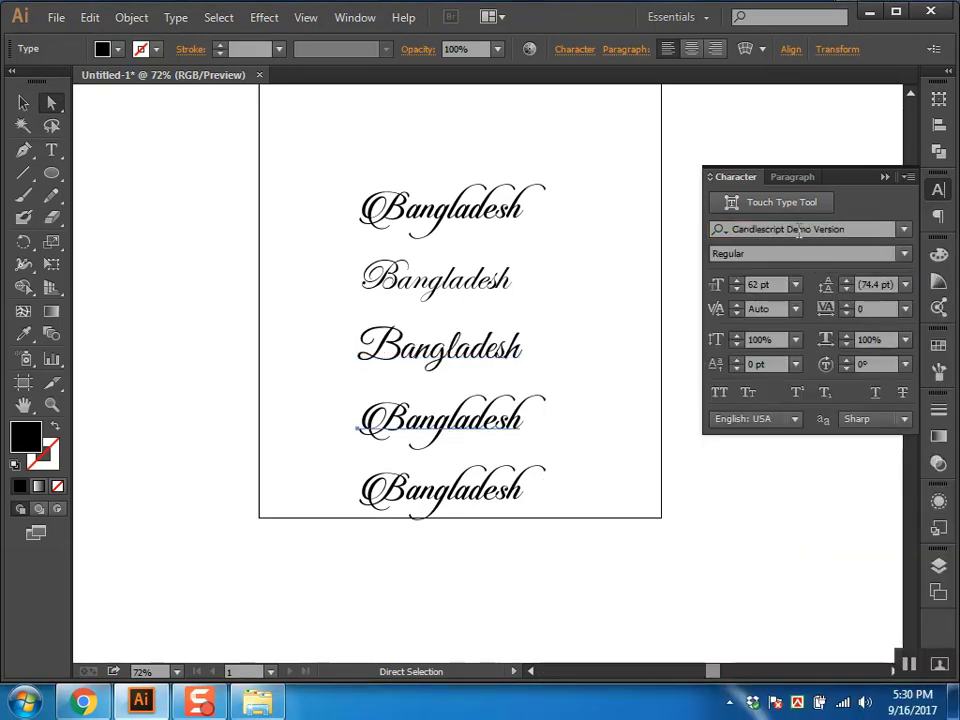
left_click(798, 229)
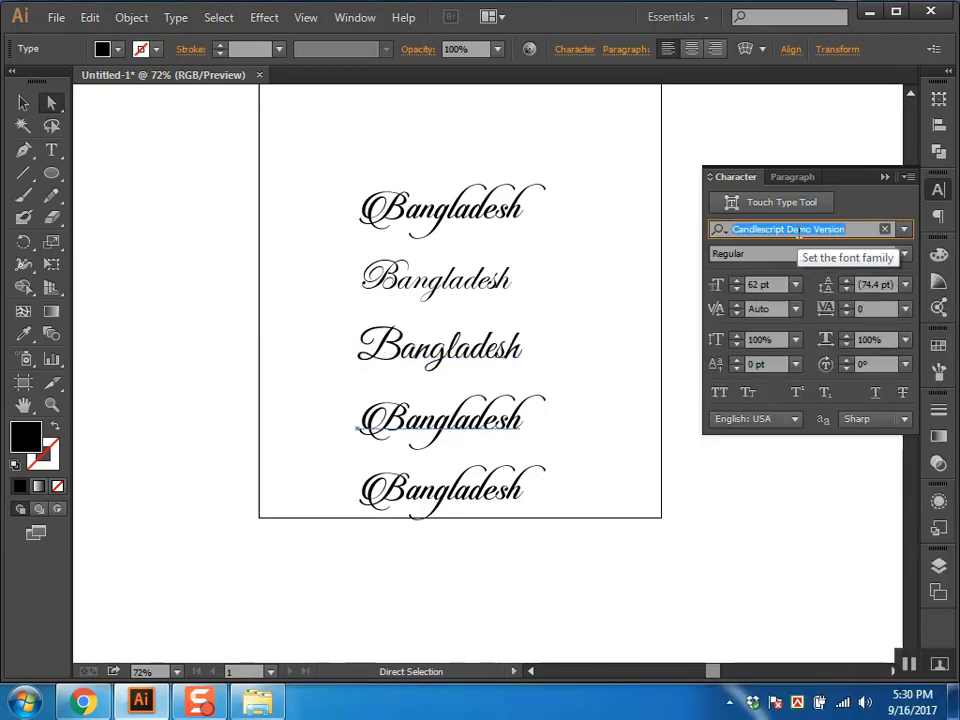
type("lux")
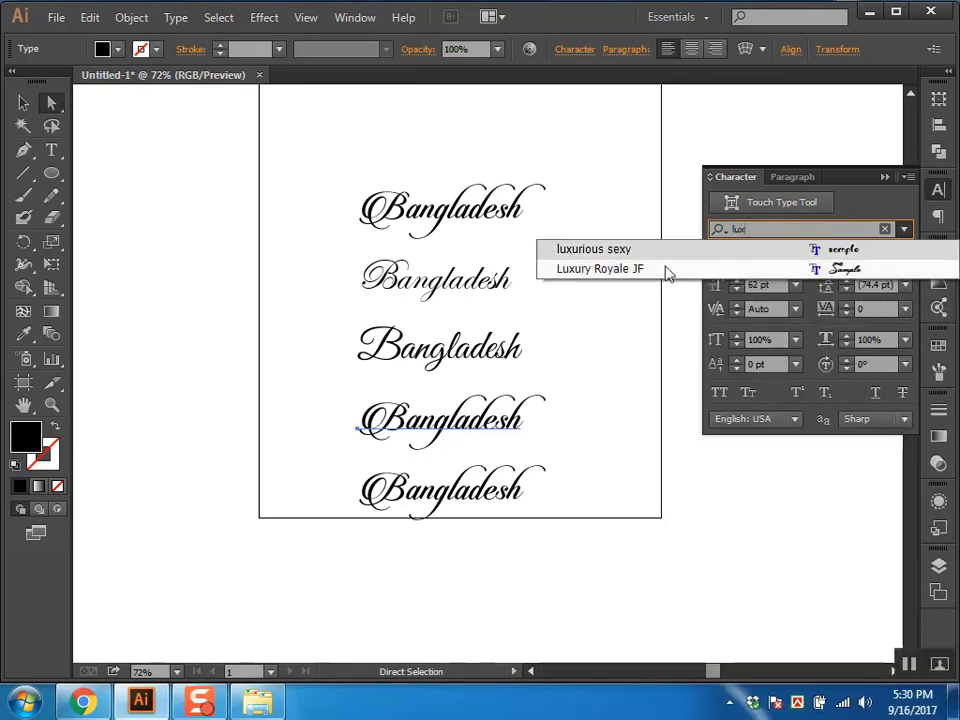
left_click(669, 269)
left_click(600, 480)
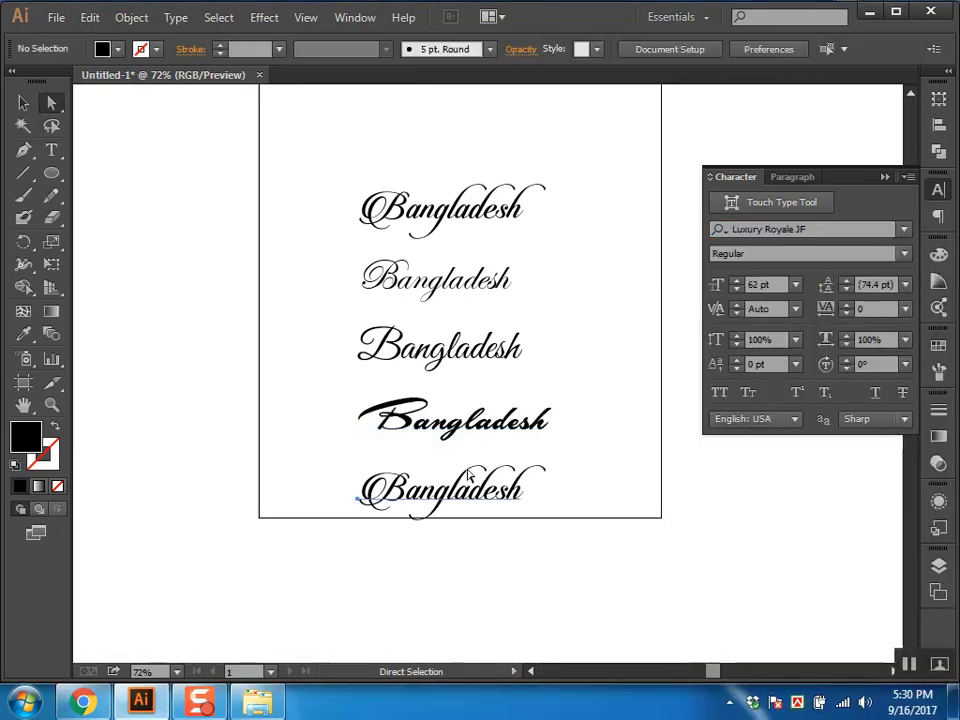
Step: Set the fifth Bangladesh line to Cellos Script Personal Use Only
left_click(364, 497)
left_click(781, 229)
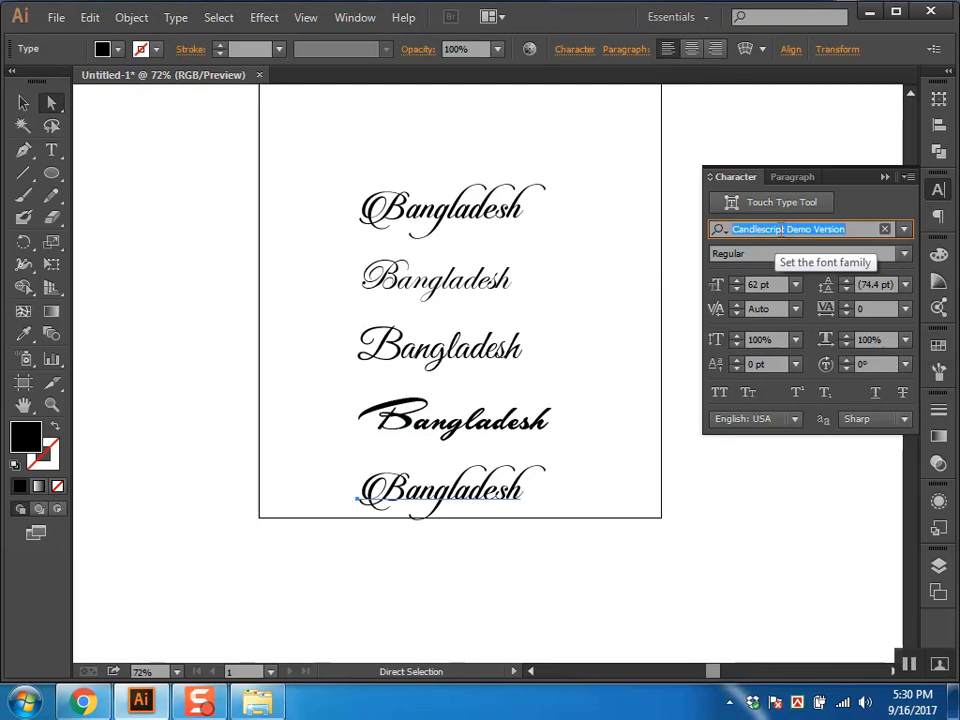
key("BackSpace")
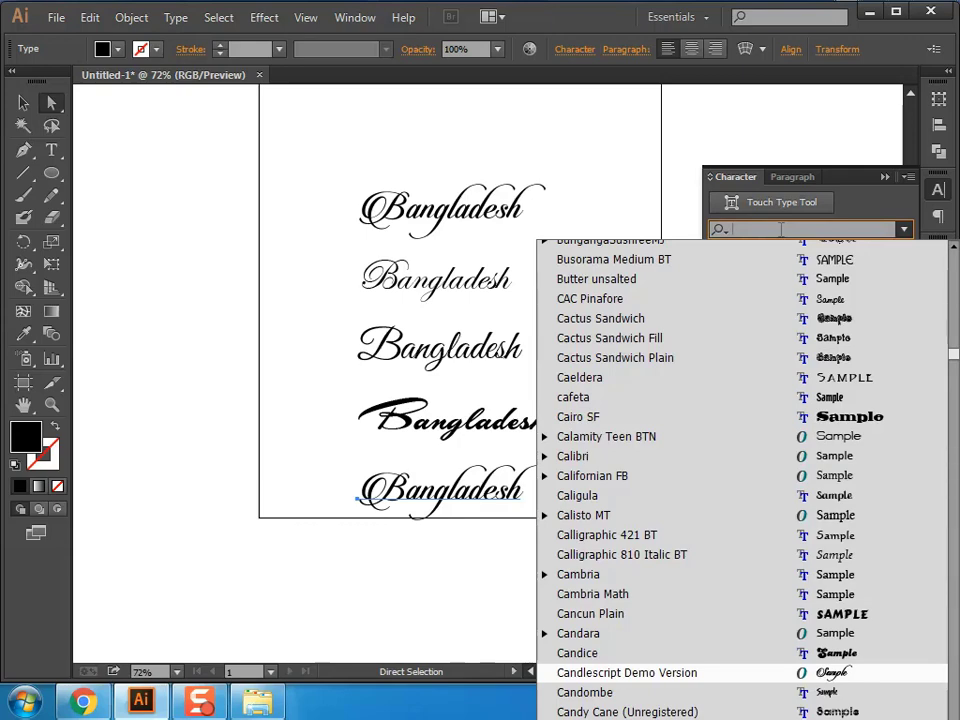
scroll(797, 650, "down", 4)
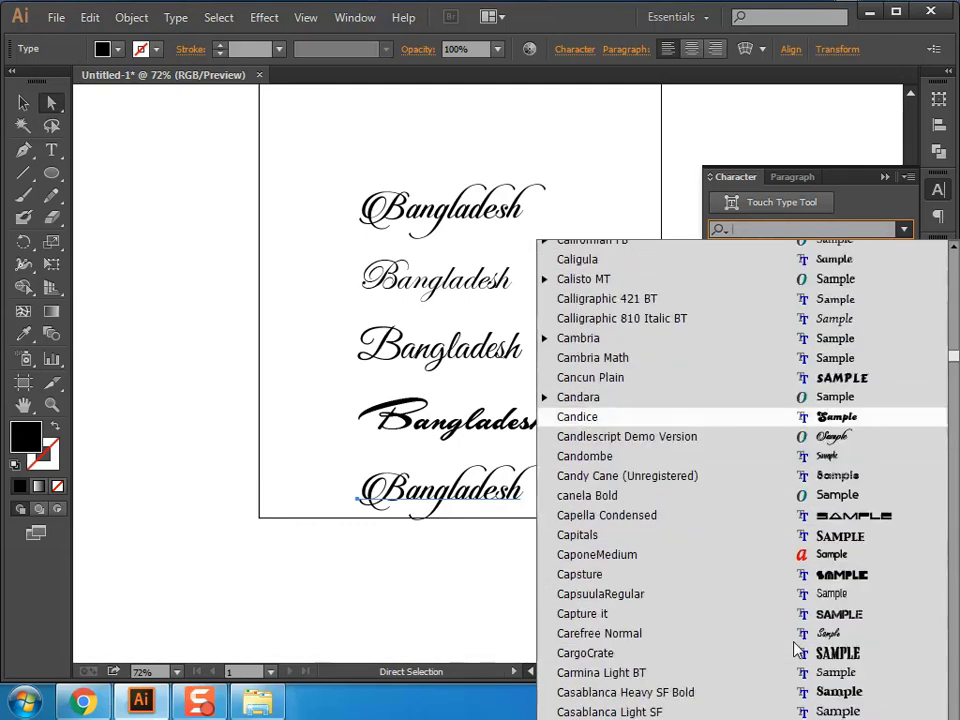
scroll(799, 636, "down", 7)
scroll(799, 636, "down", 4)
left_click(850, 339)
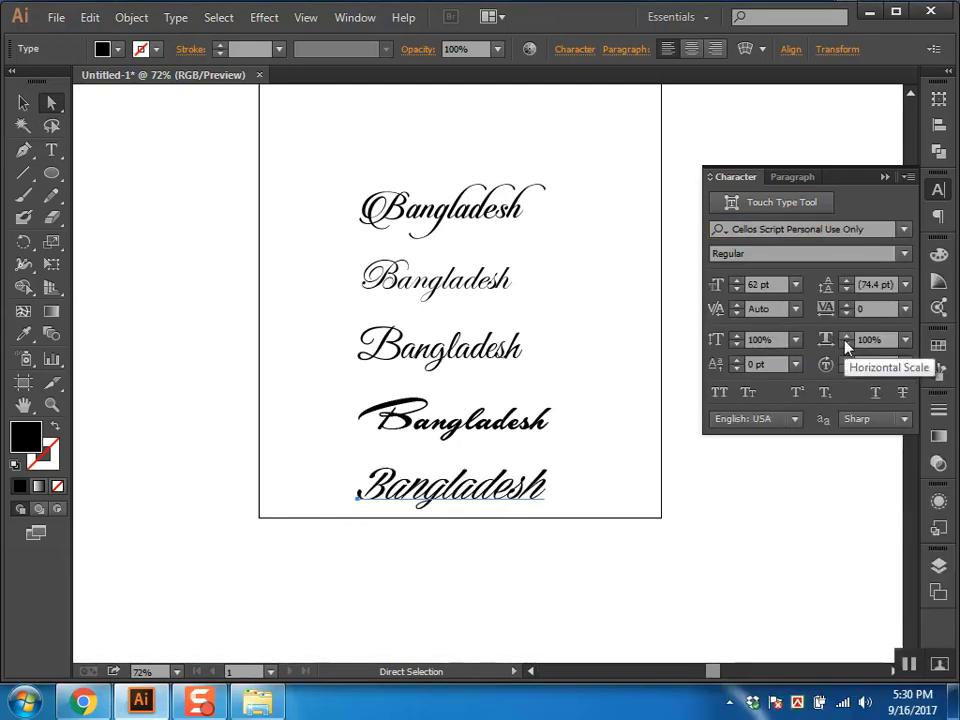
left_click(601, 536)
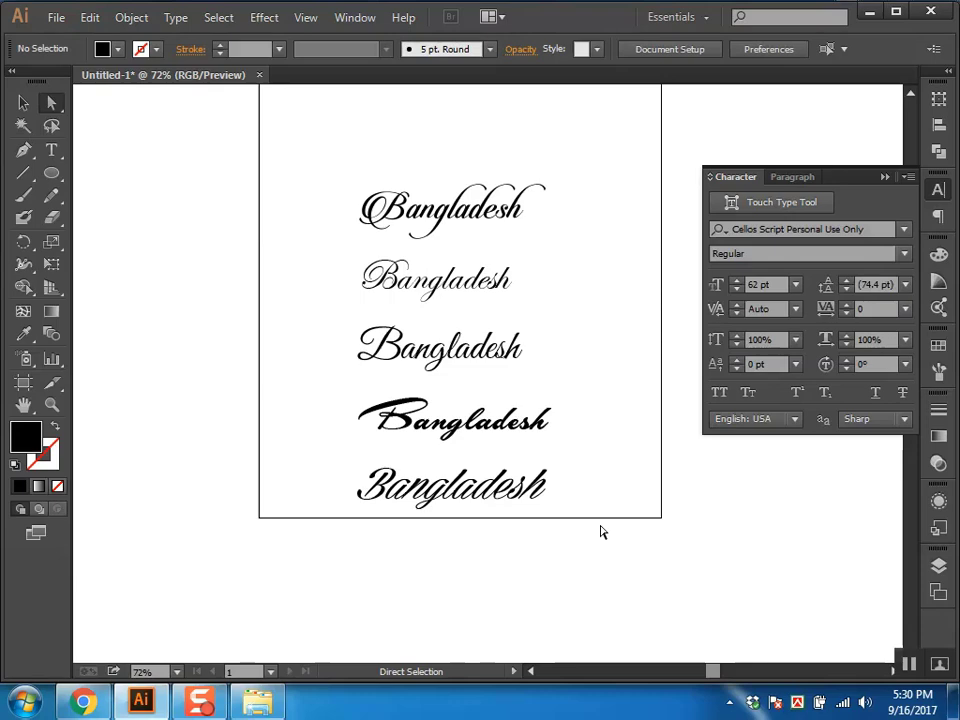
Step: Move all five Bangladesh lines higher, then delete them from the artboard
key("ctrl+0")
key("ctrl+a")
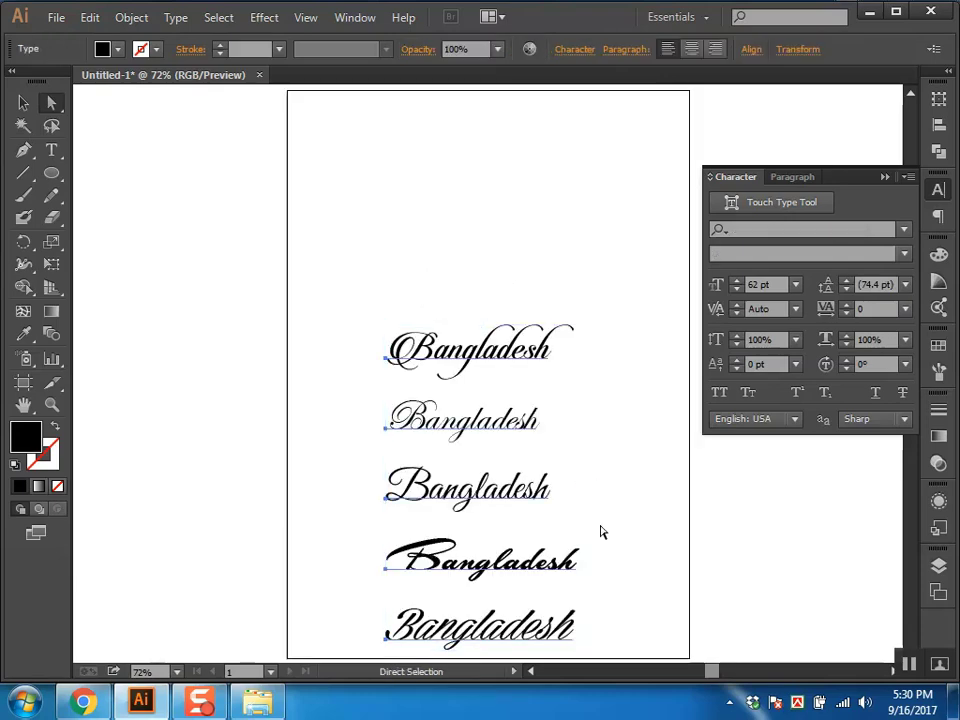
left_click_drag(474, 503, 448, 378)
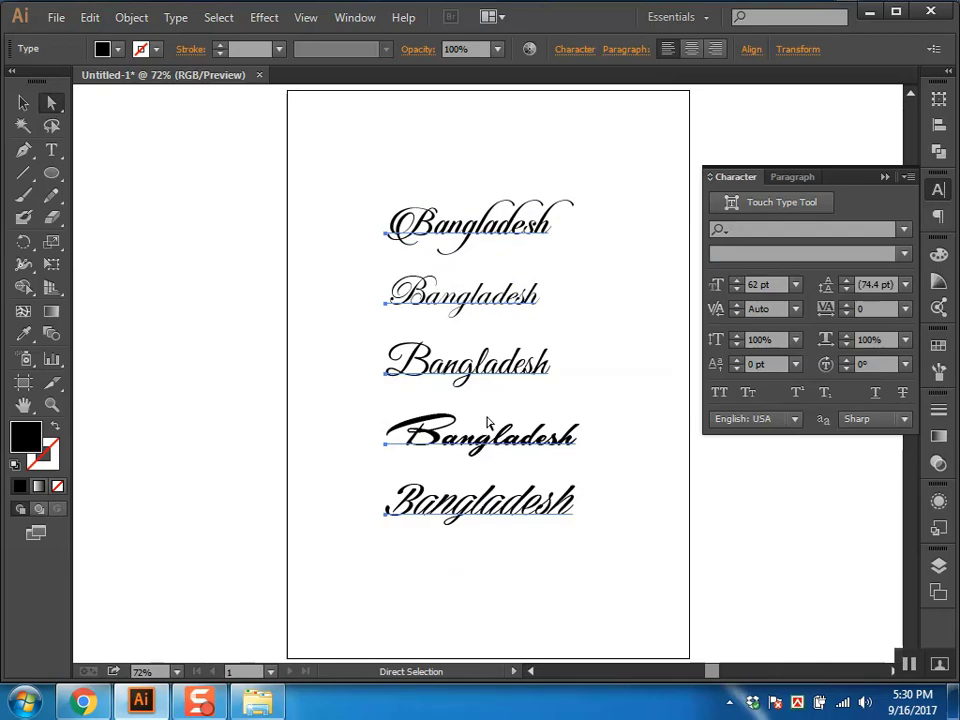
key("Delete")
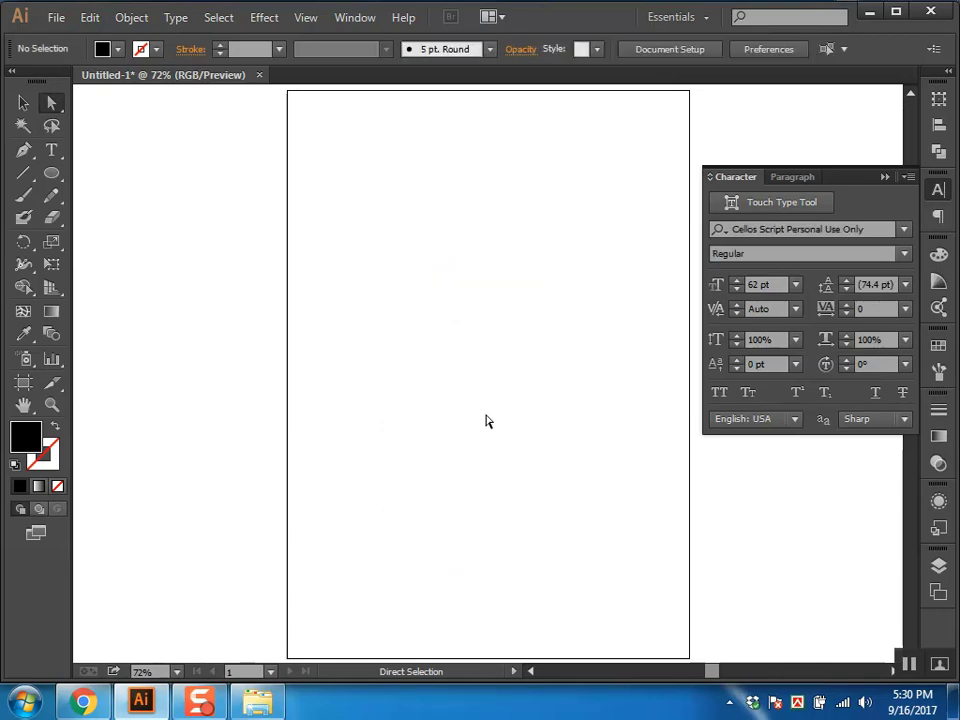
left_click(83, 700)
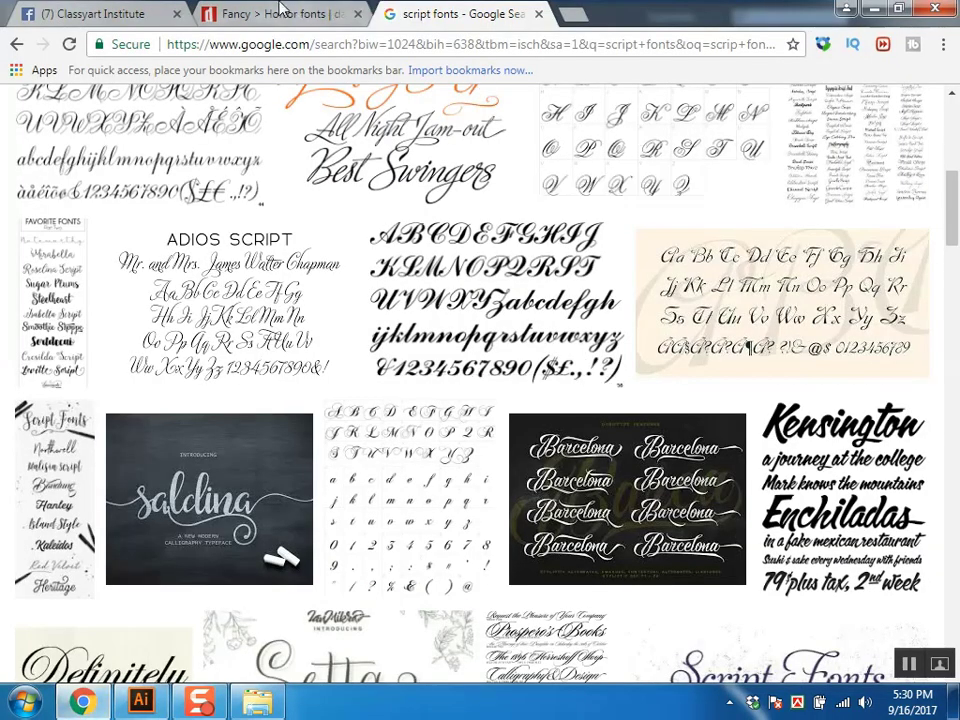
Step: Show dafont's Script > Calligraphy font category
left_click(262, 14)
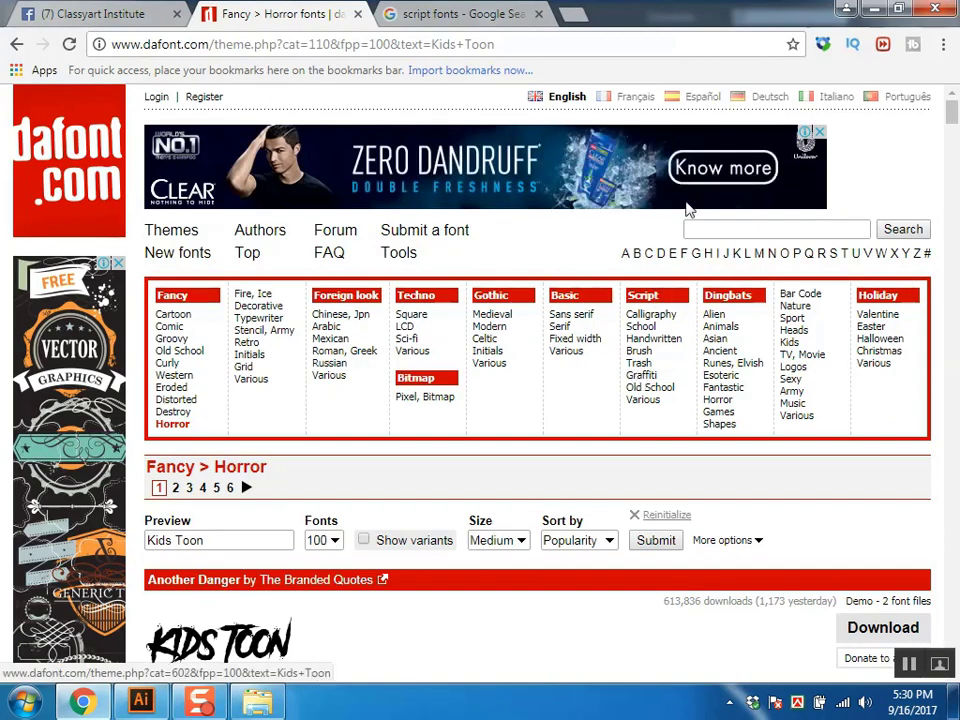
scroll(565, 352, "down", 3)
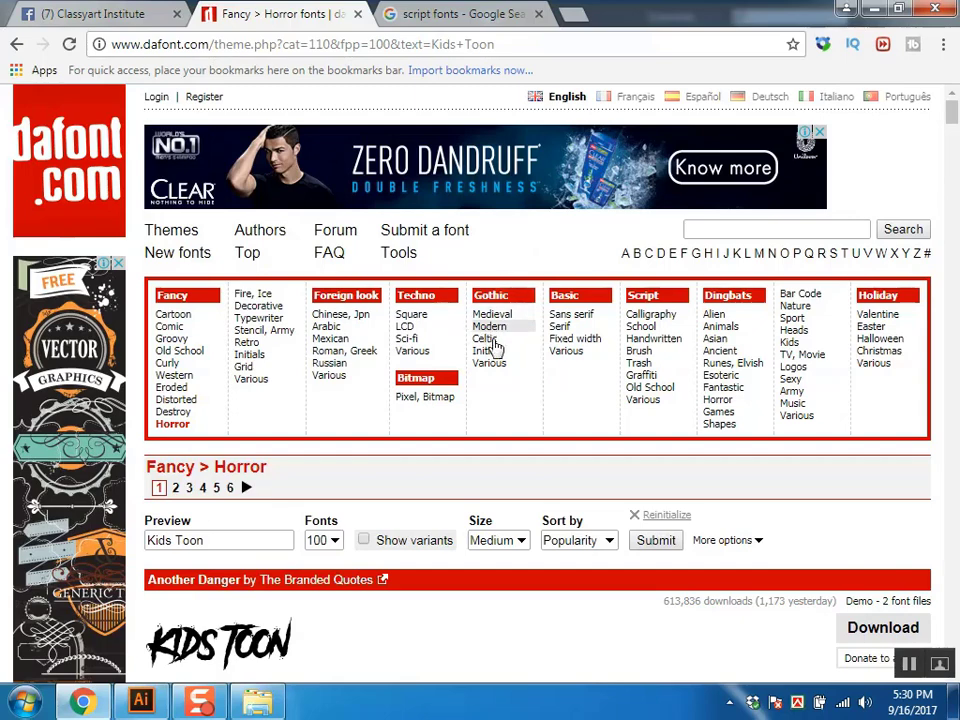
left_click(646, 321)
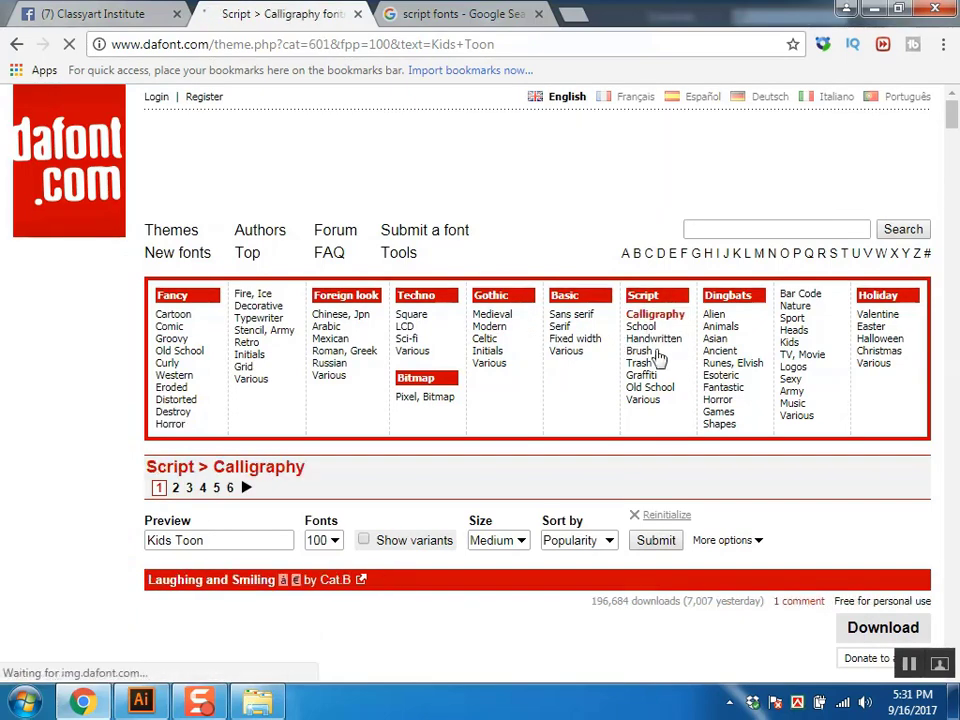
Step: Browse the calligraphy fonts and open Laughing and Smiling in a background tab
scroll(654, 375, "down", 2)
scroll(180, 489, "down", 2)
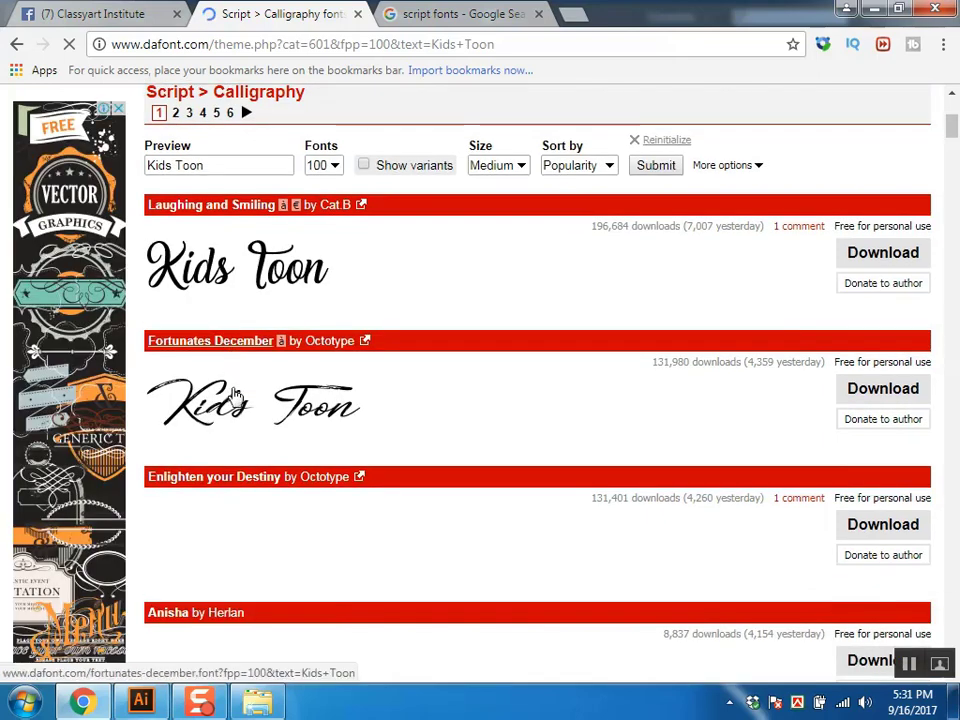
scroll(414, 510, "up", 4)
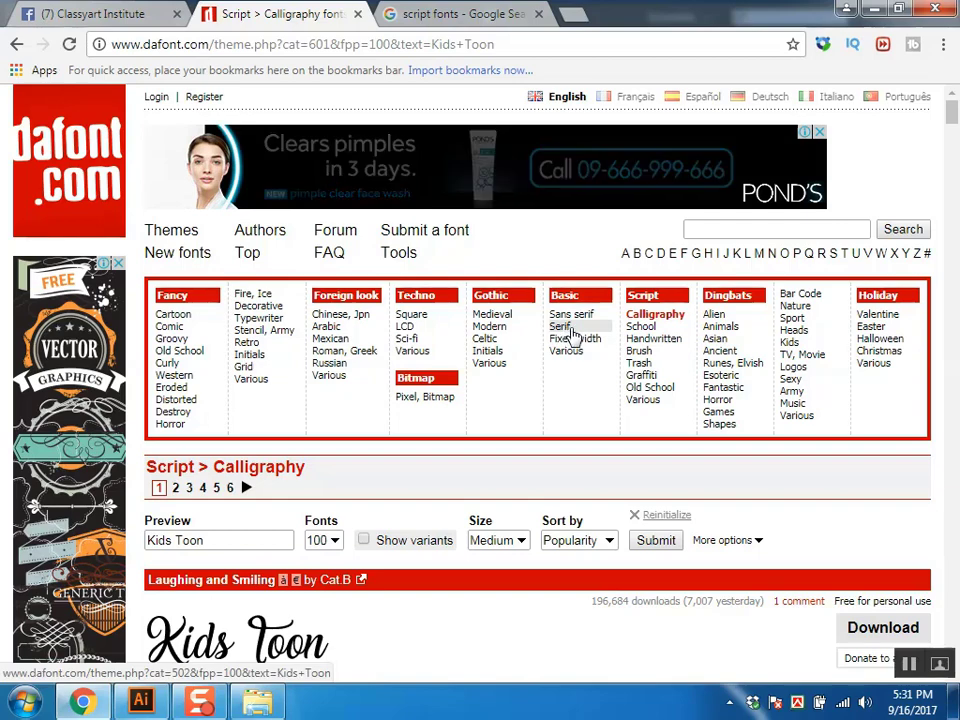
scroll(640, 415, "down", 4)
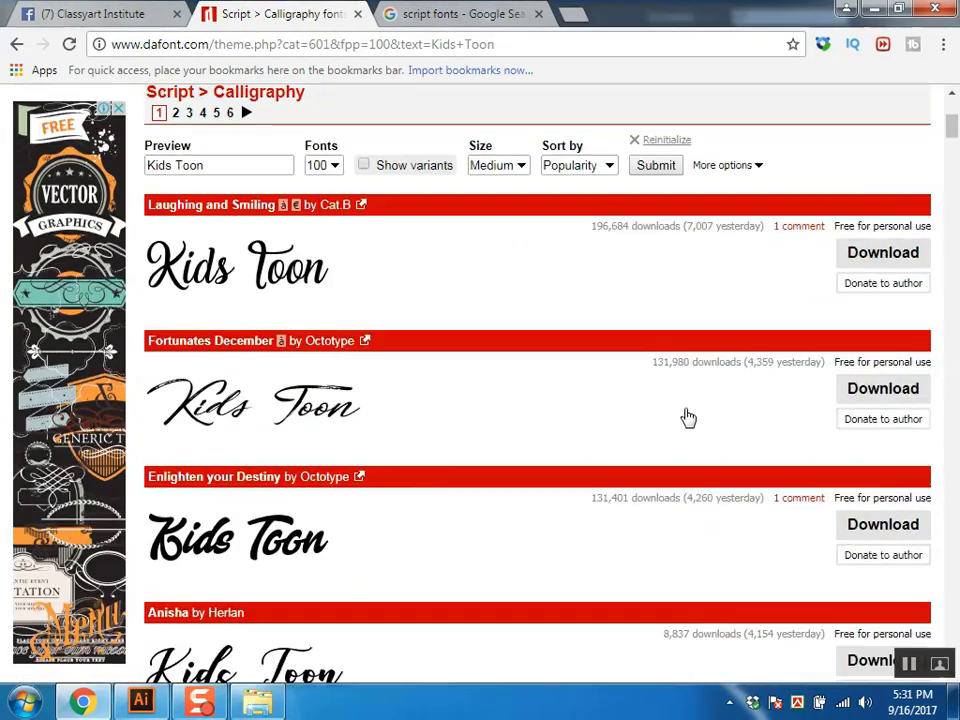
scroll(573, 402, "up", 2)
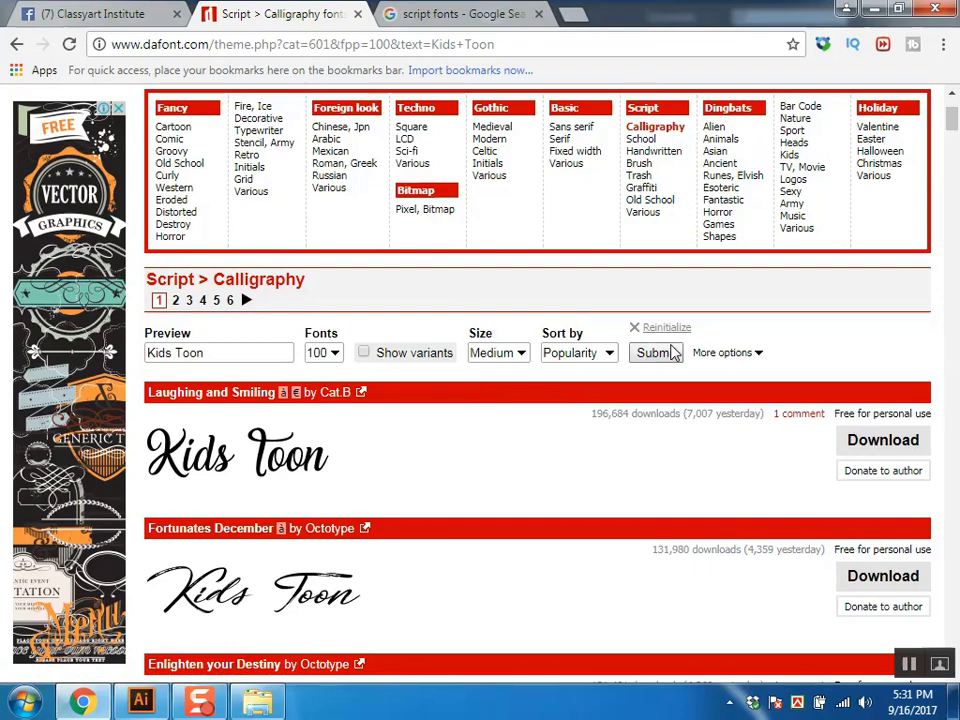
scroll(321, 264, "down", 2)
middle_click(230, 272)
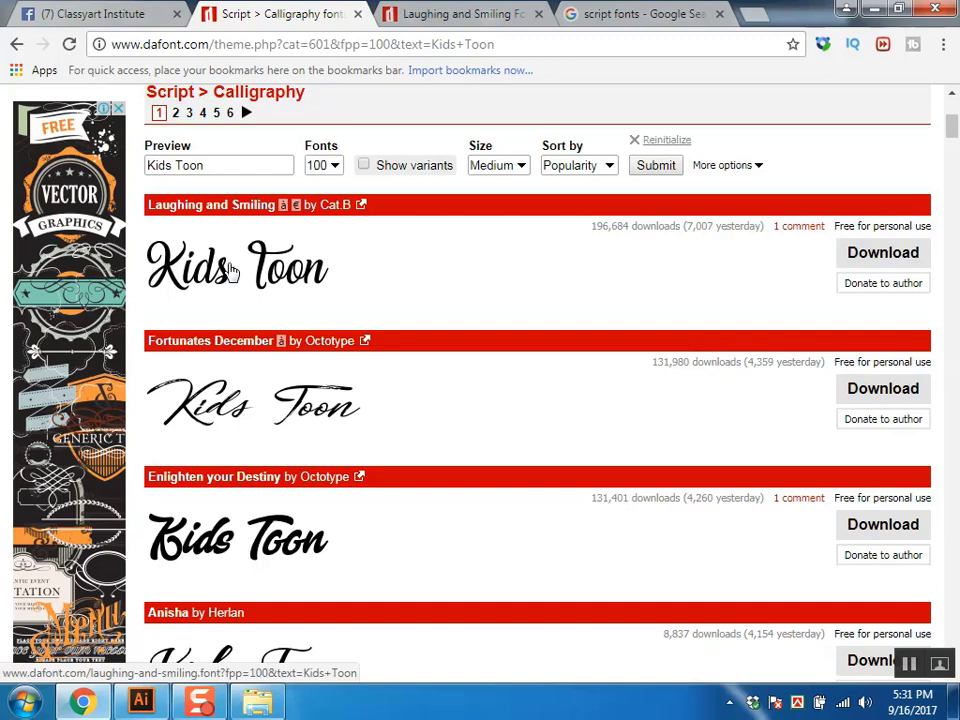
Step: Download the Laughing and Smiling font zip from its dafont page, then show the desktop
left_click(458, 12)
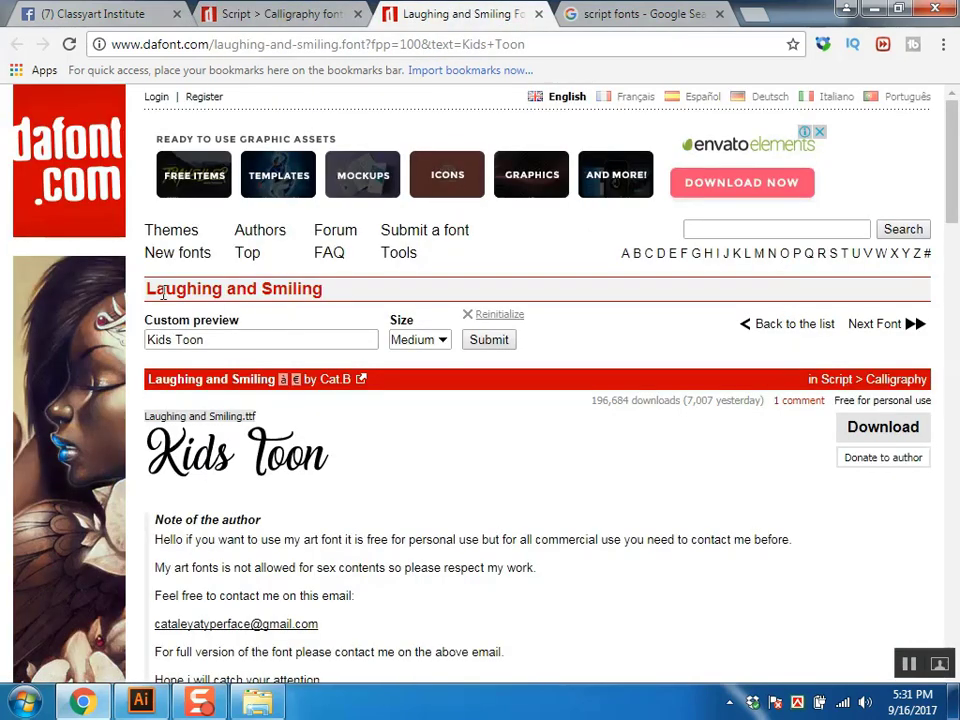
left_click_drag(147, 289, 350, 292)
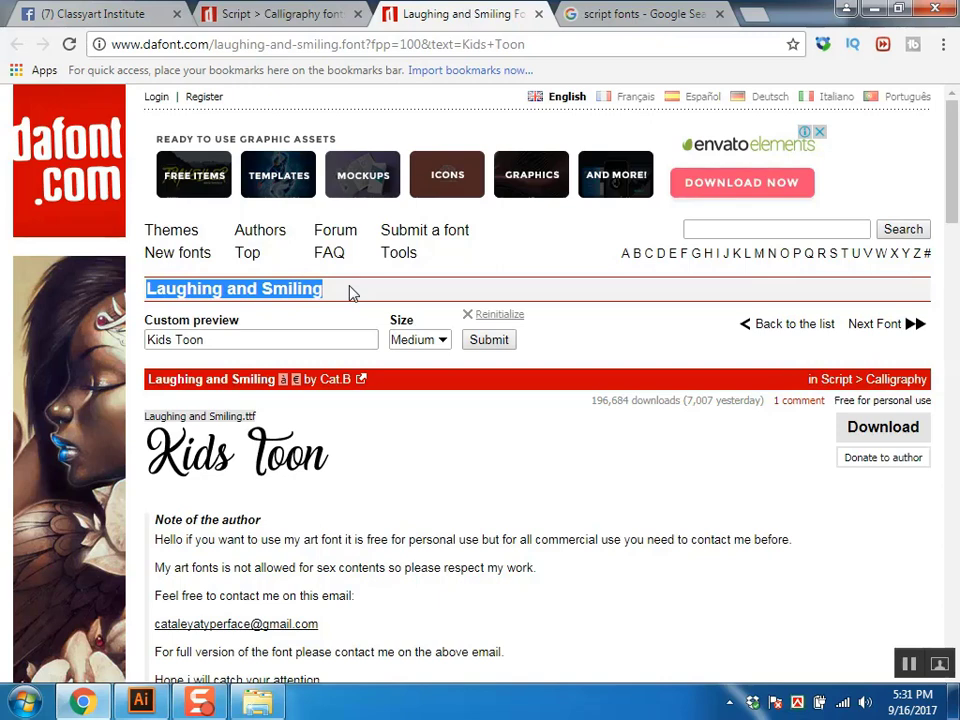
left_click(535, 497)
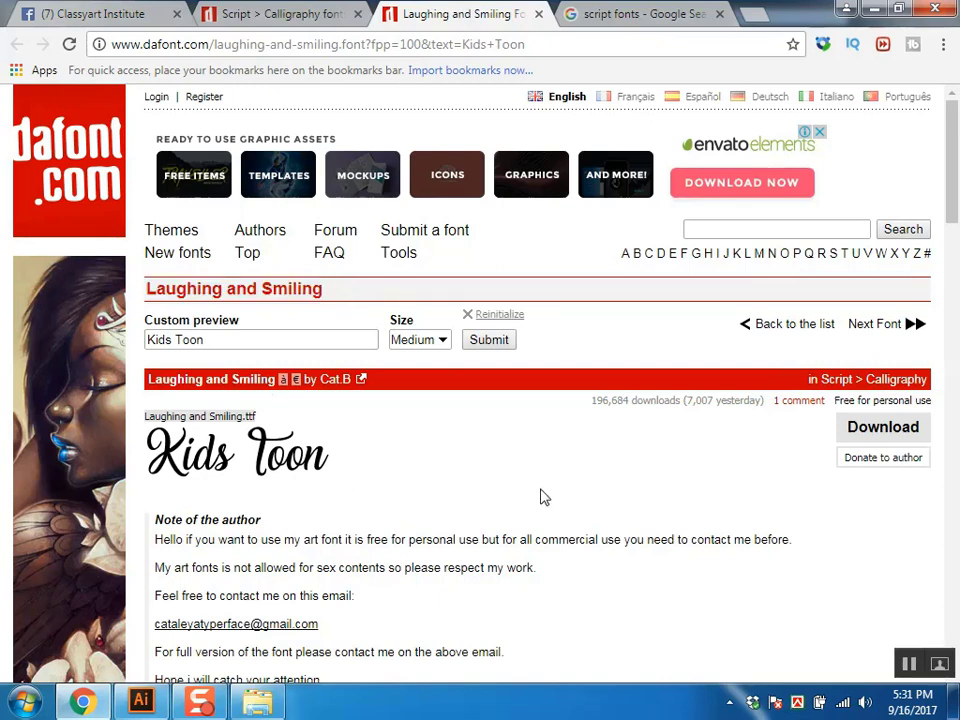
left_click(875, 428)
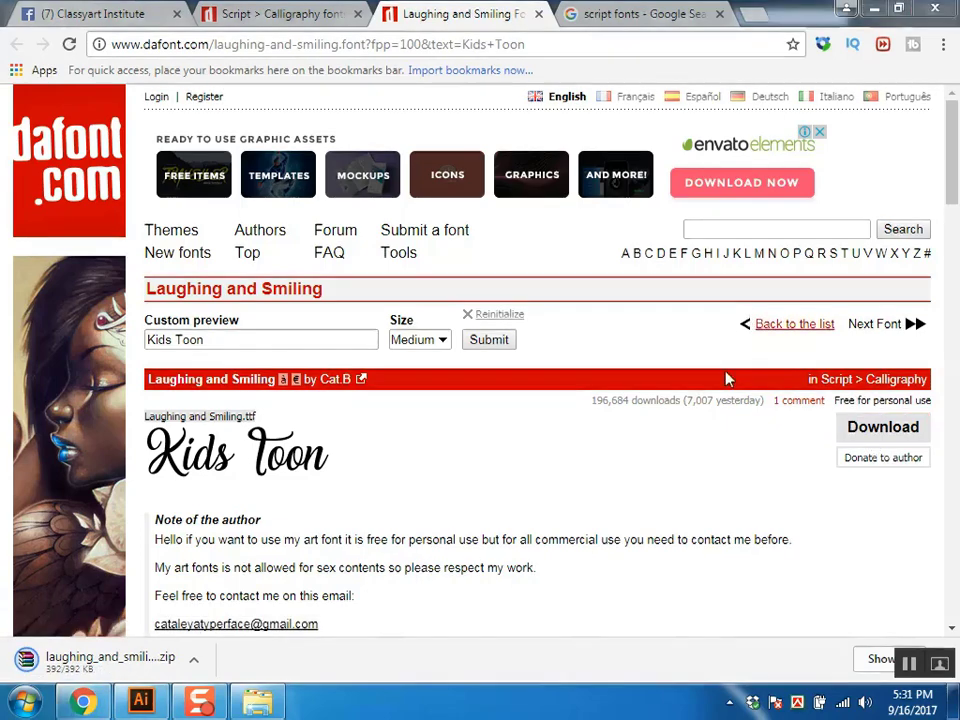
key("super+d")
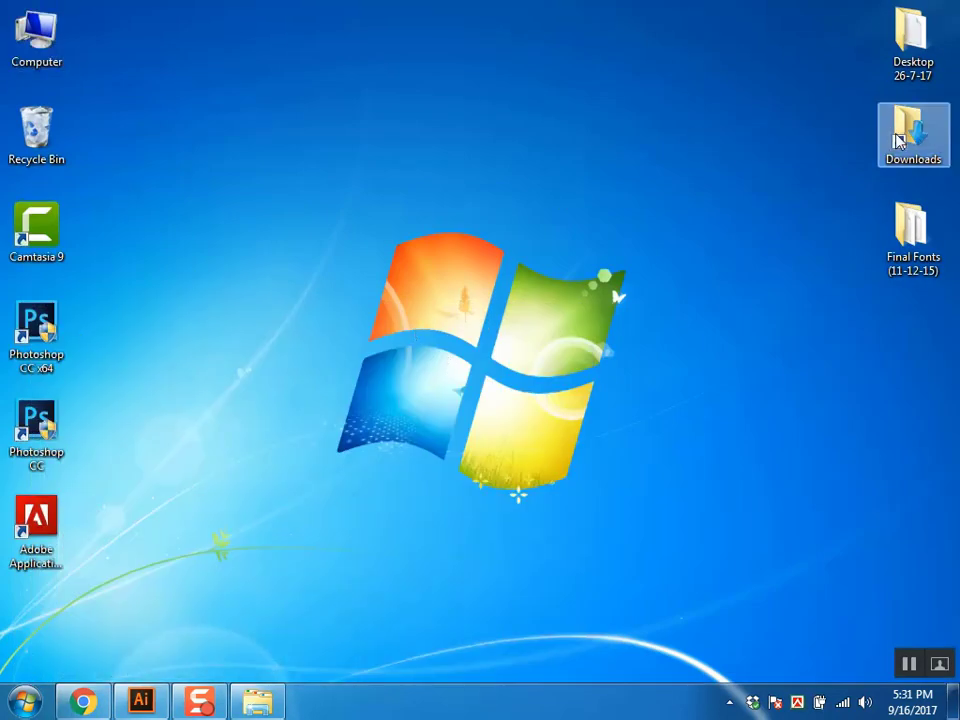
Step: Open Downloads and delete the six other items, keeping the font zip
double_click(905, 135)
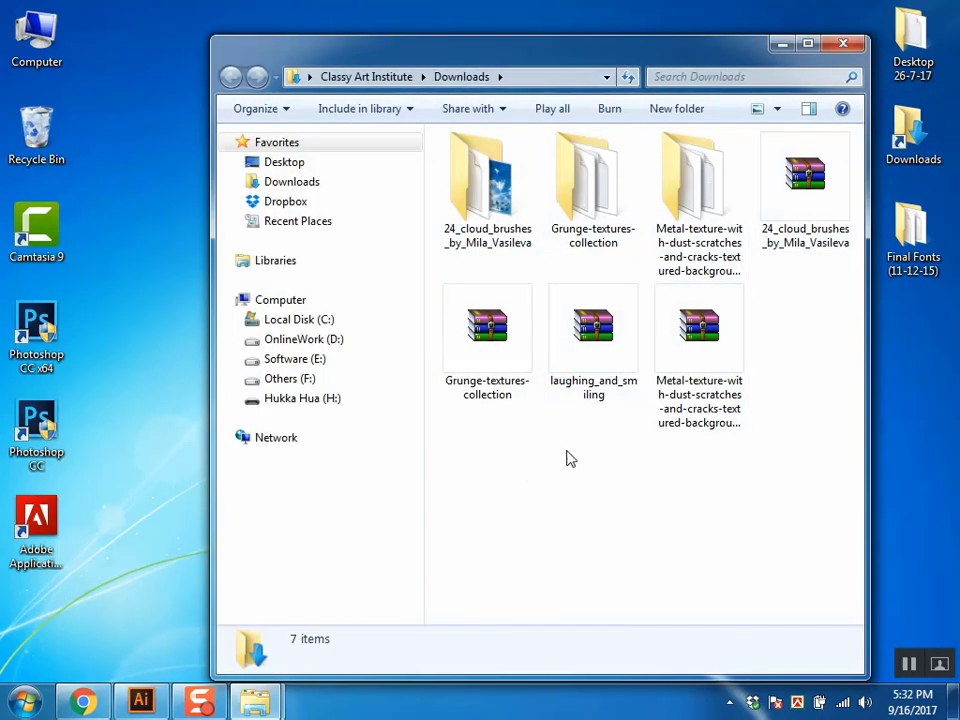
left_click(611, 353)
key("ctrl+a")
left_click(593, 340, "ctrl")
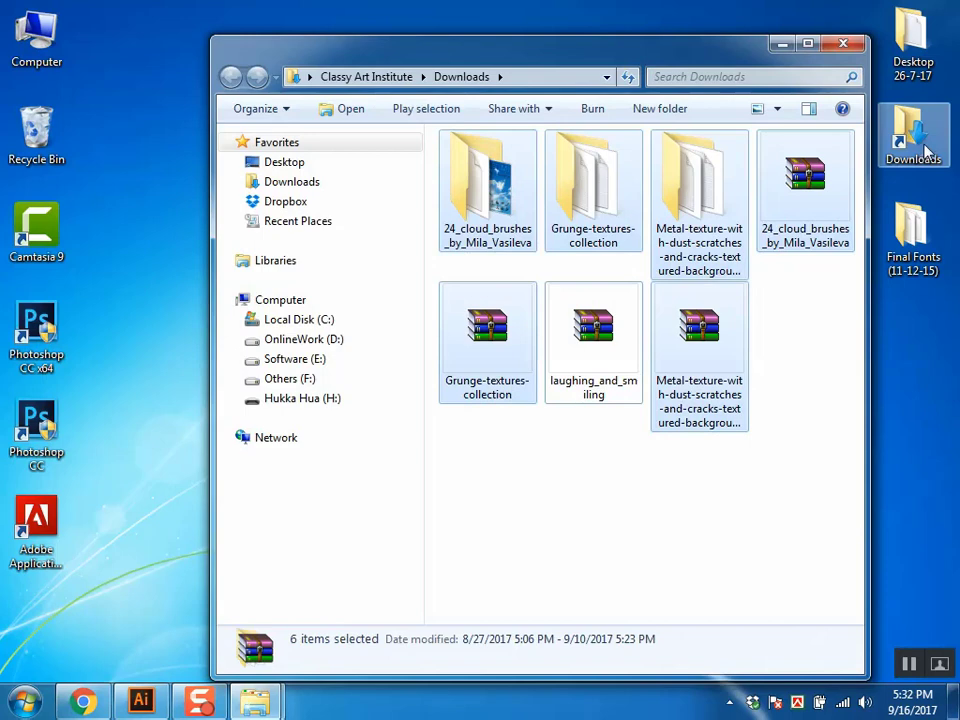
key("Delete")
left_click(562, 364)
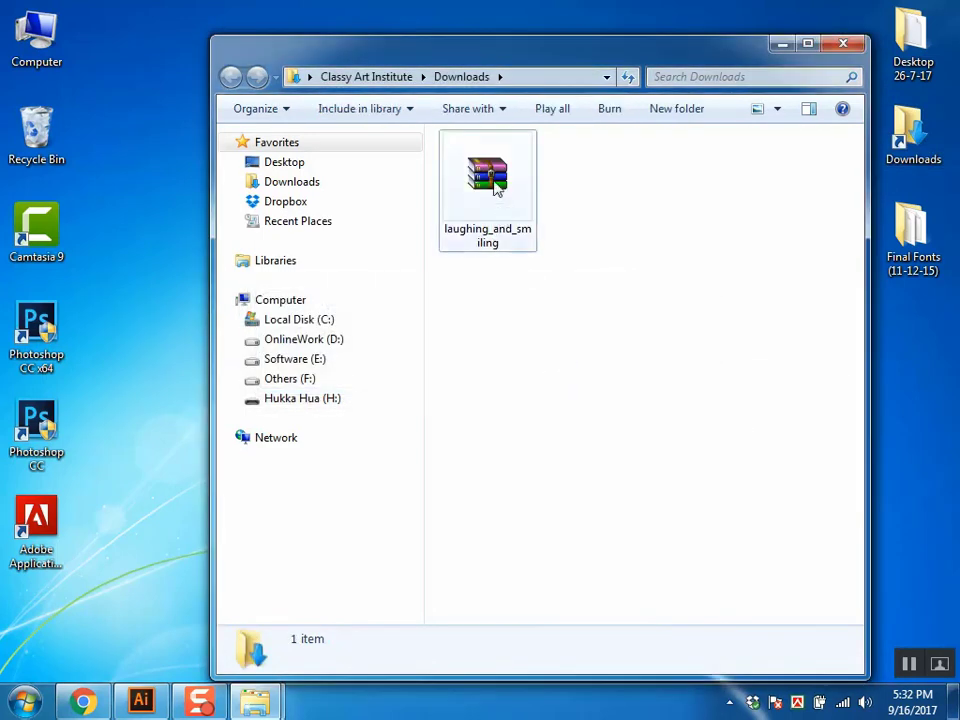
Step: Extract the laughing_and_smiling zip into the Downloads folder
right_click(494, 183)
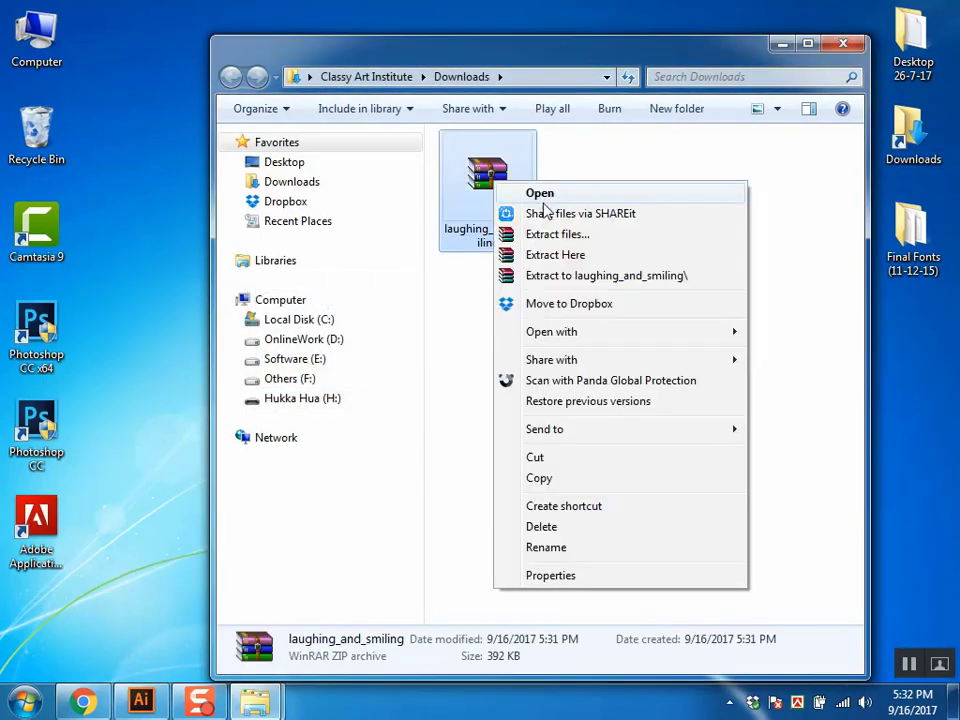
left_click(482, 190)
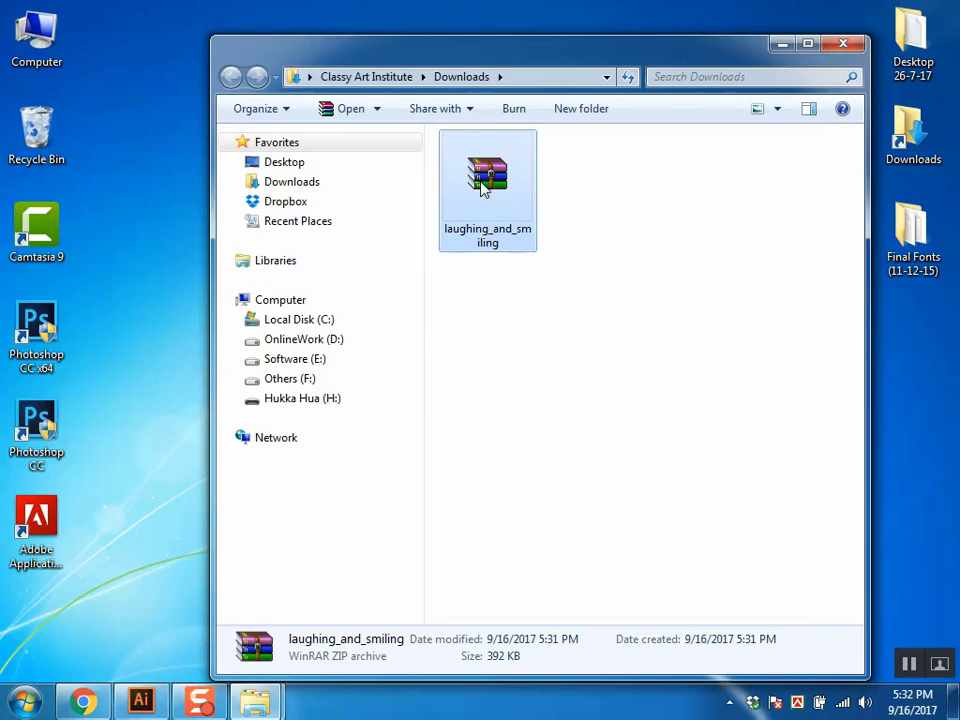
right_click(471, 174)
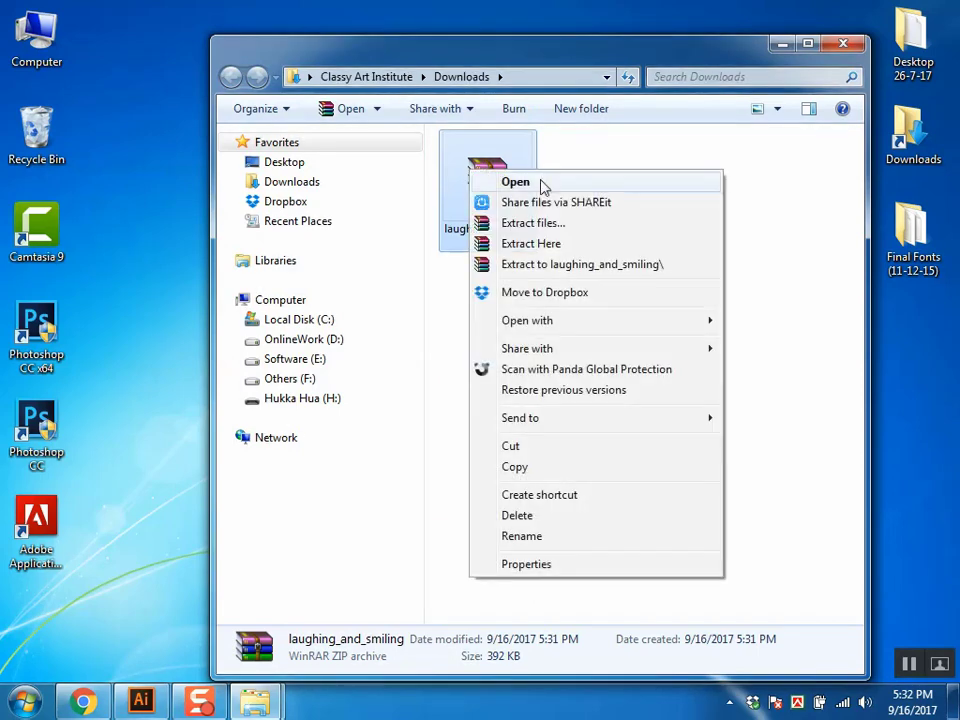
left_click(545, 245)
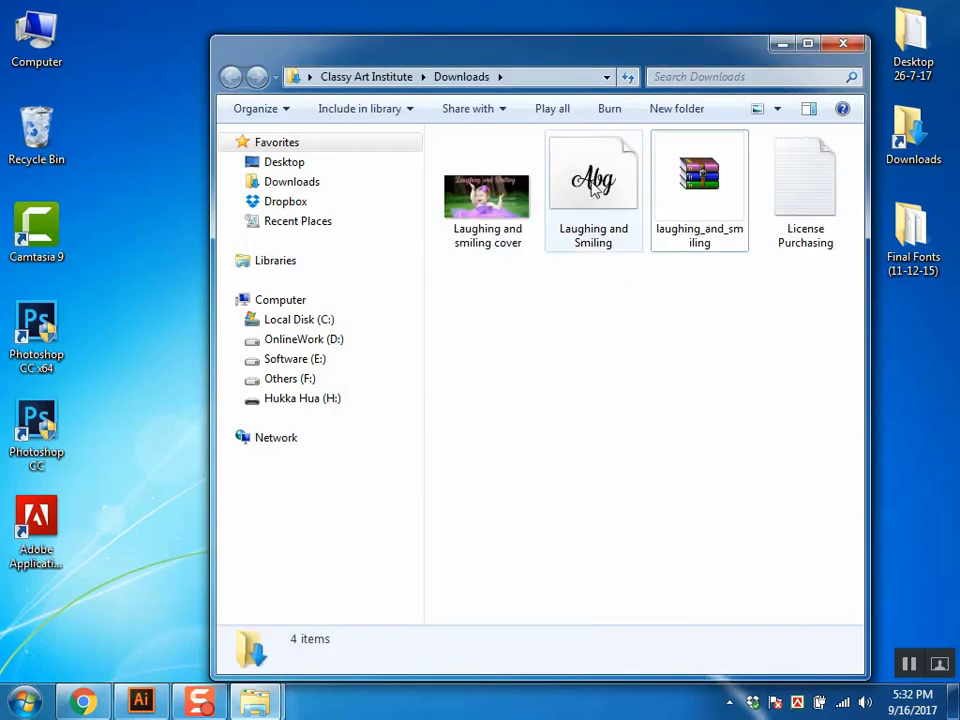
Step: Check the Laughing and Smiling font file's Properties, confirming it is a .ttf
left_click(593, 185)
right_click(597, 193)
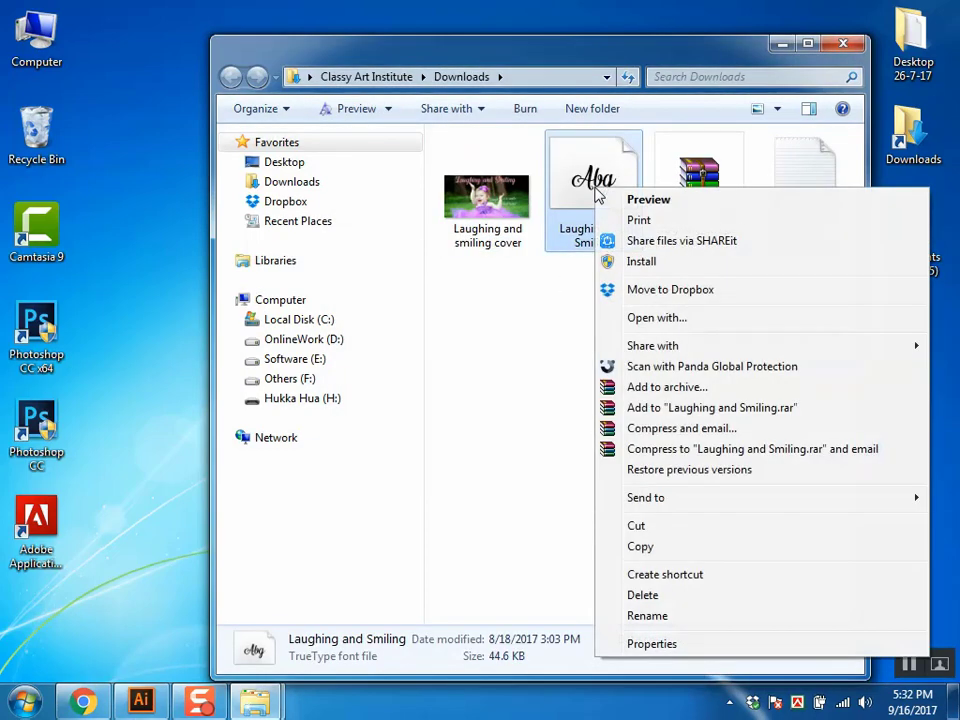
left_click(636, 644)
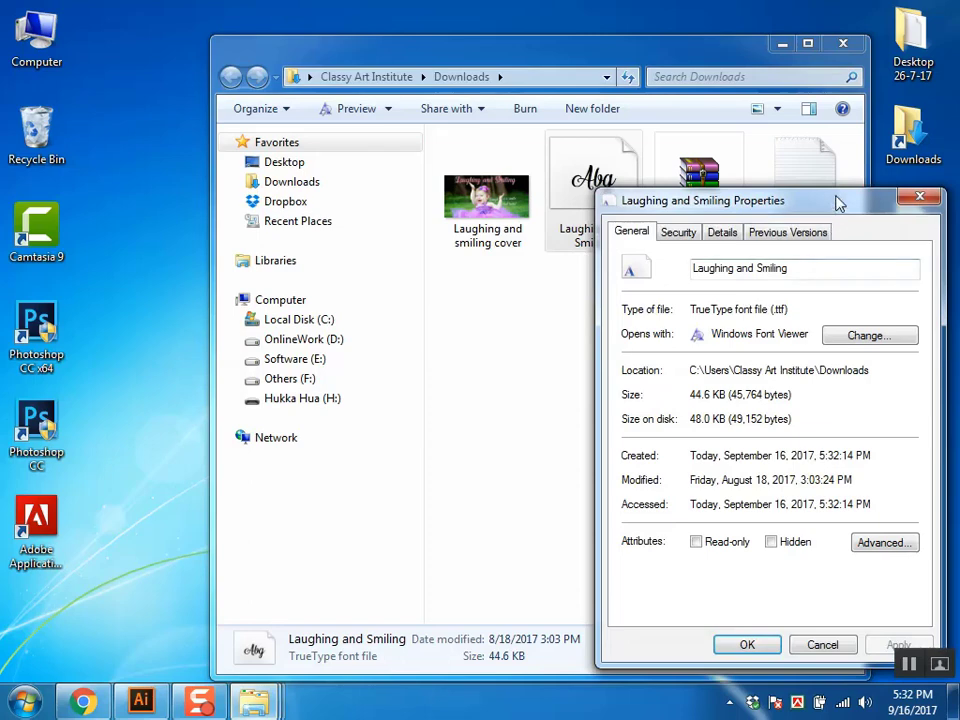
left_click_drag(836, 190, 714, 172)
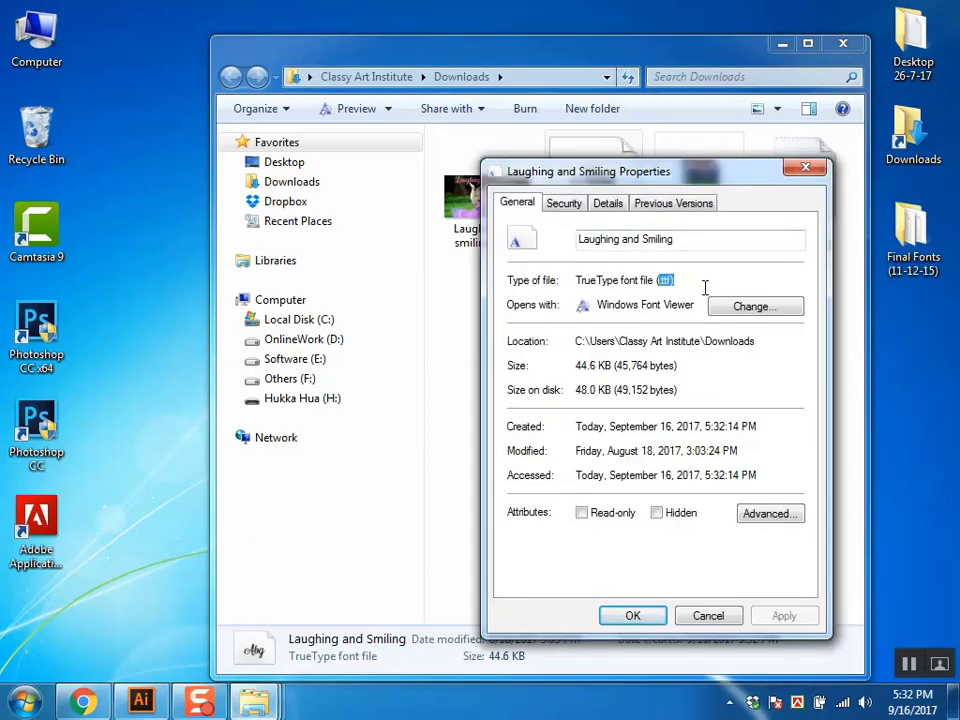
left_click(705, 287)
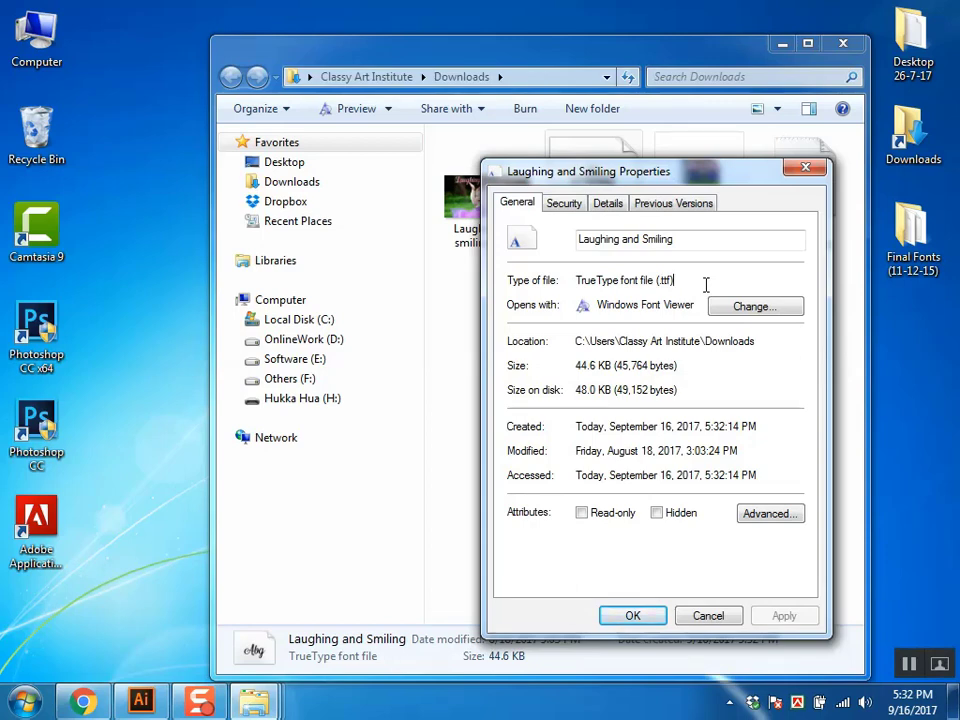
left_click(816, 172)
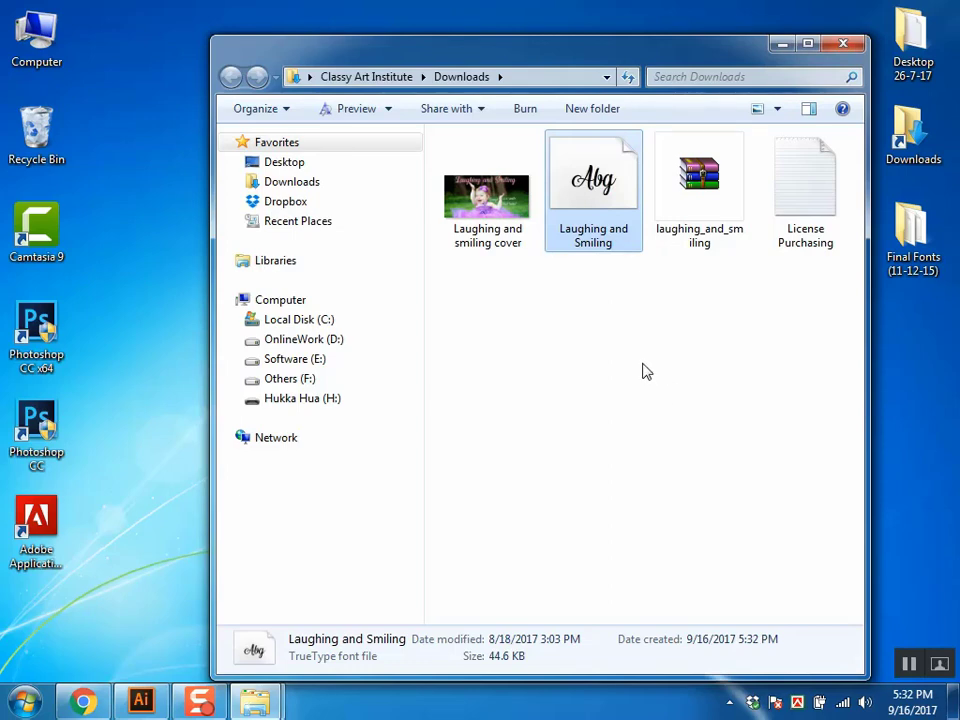
Step: Install the Laughing and Smiling font from its Font Viewer preview and close it
double_click(585, 180)
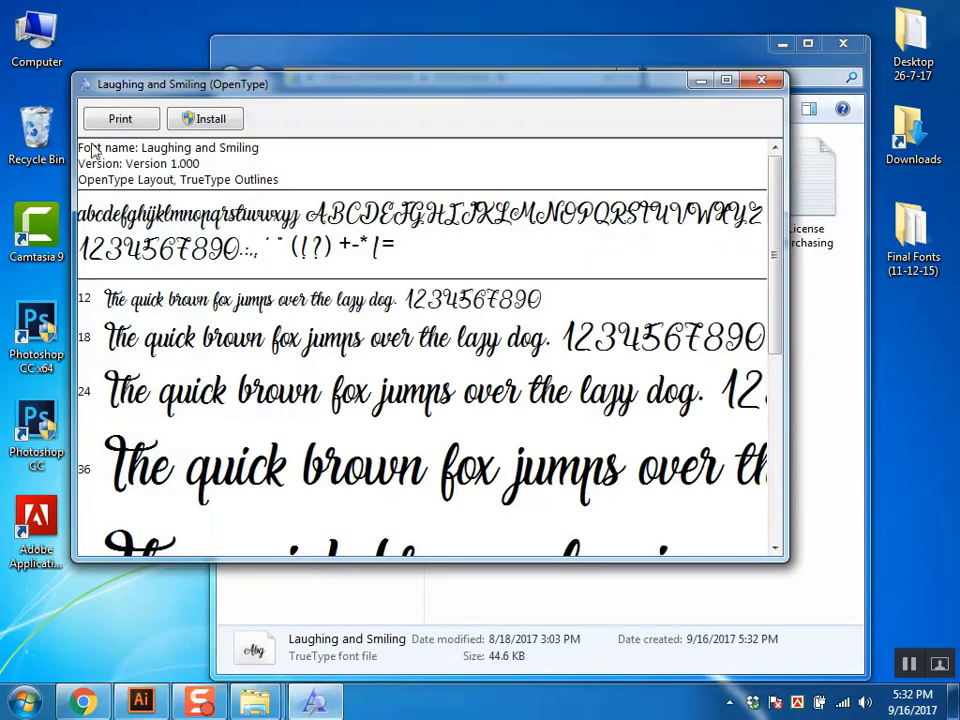
left_click(220, 120)
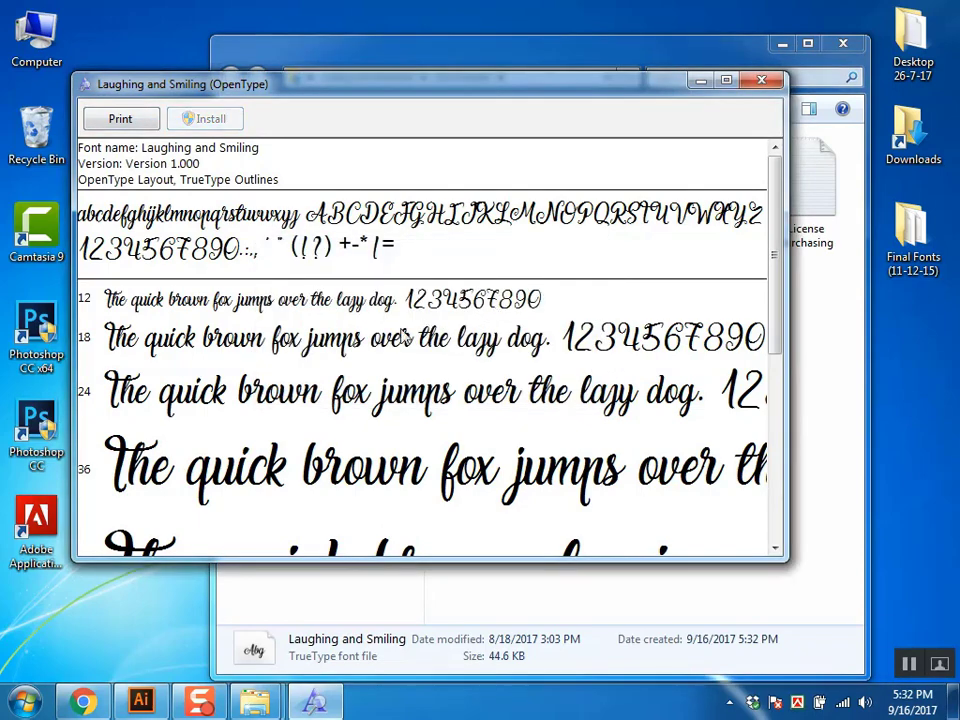
left_click(761, 80)
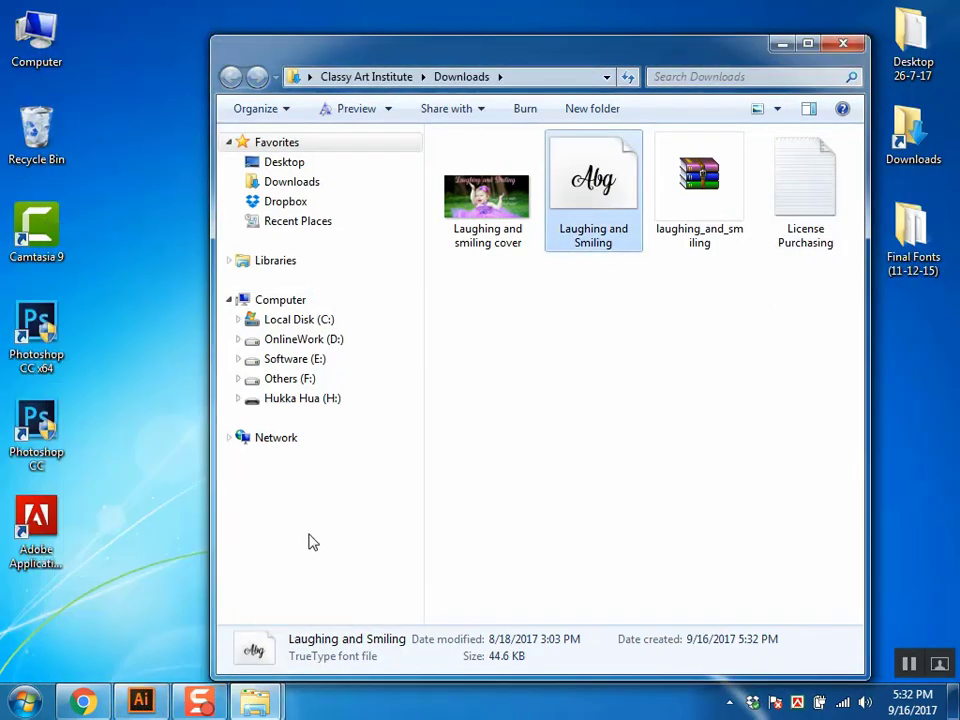
Step: Select the top Bangladesh line and change its font to Laughing and Smiling
left_click(145, 700)
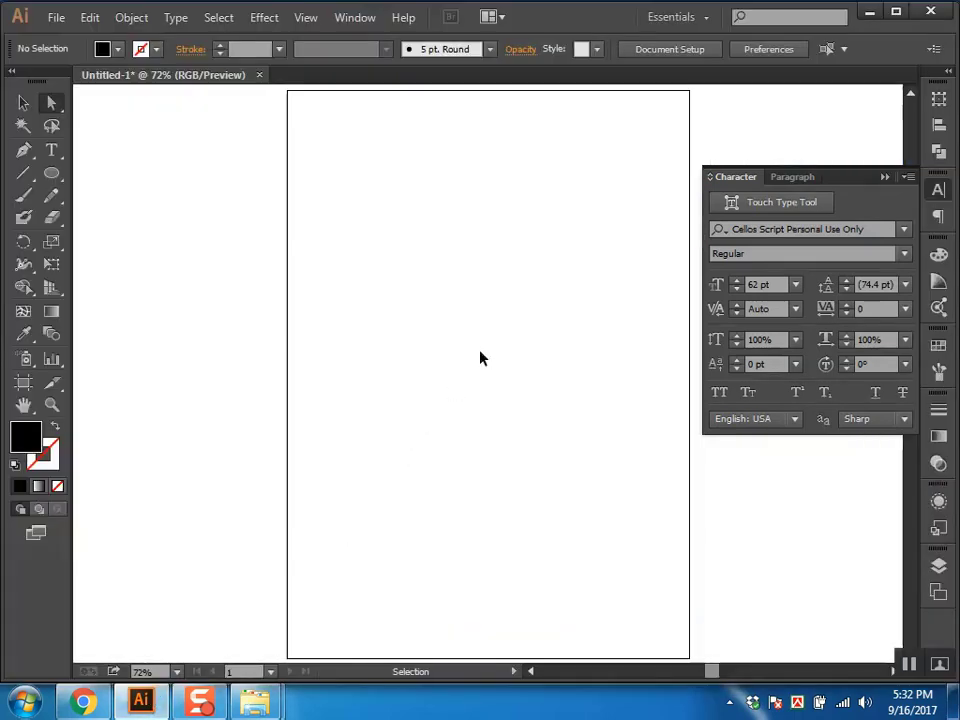
key("ctrl+v")
key("ctrl+shift+a")
left_click(395, 224)
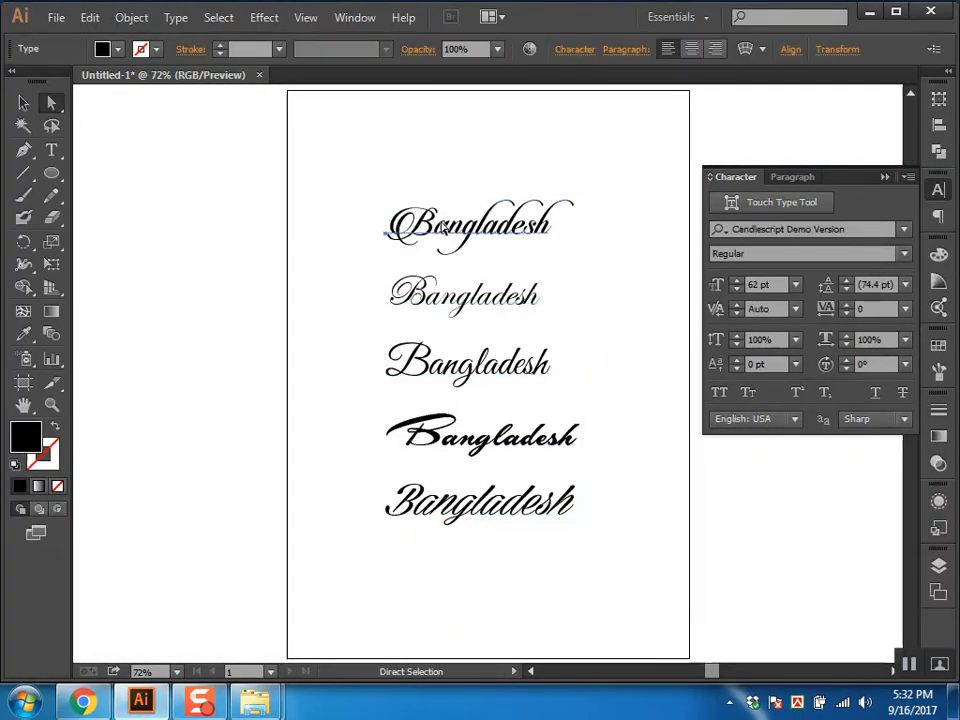
left_click(777, 229)
type("lu")
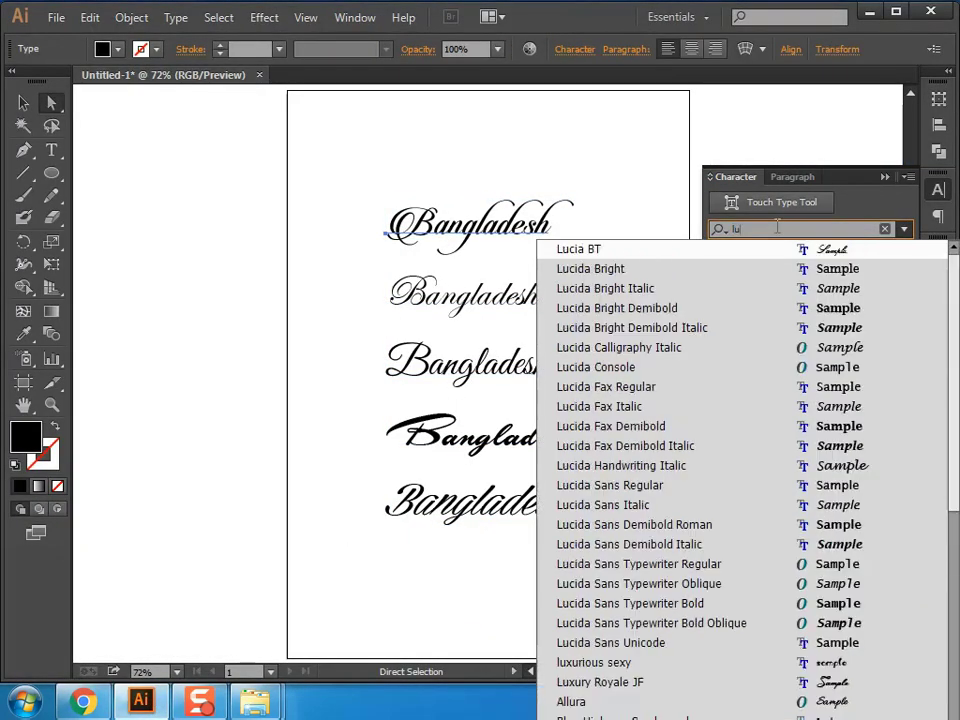
type("g")
key("BackSpace")
key("BackSpace")
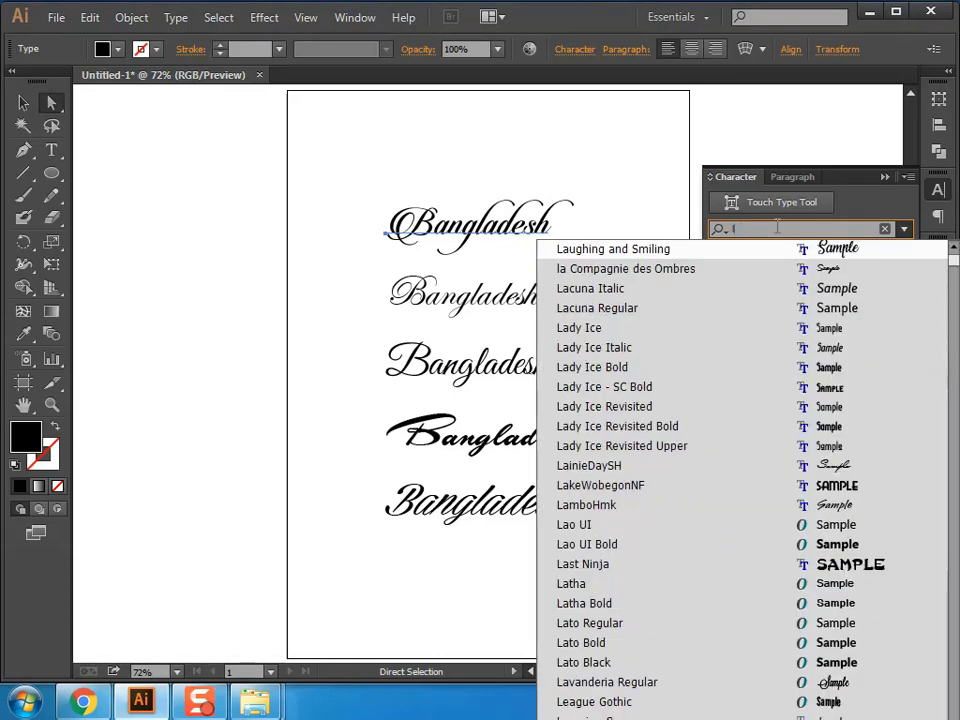
type("a")
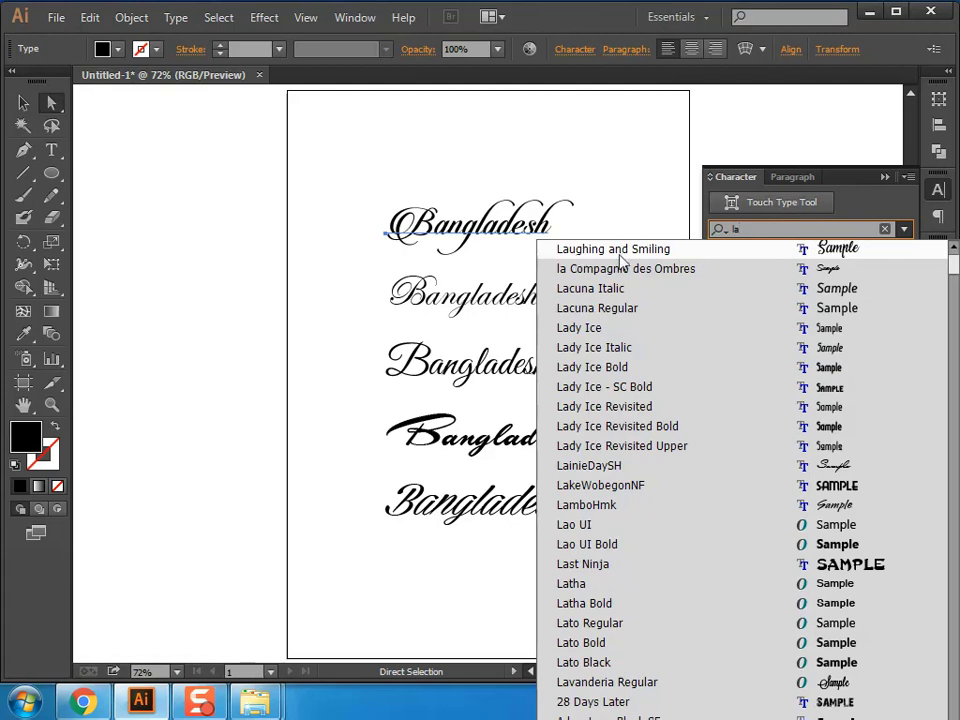
left_click(640, 252)
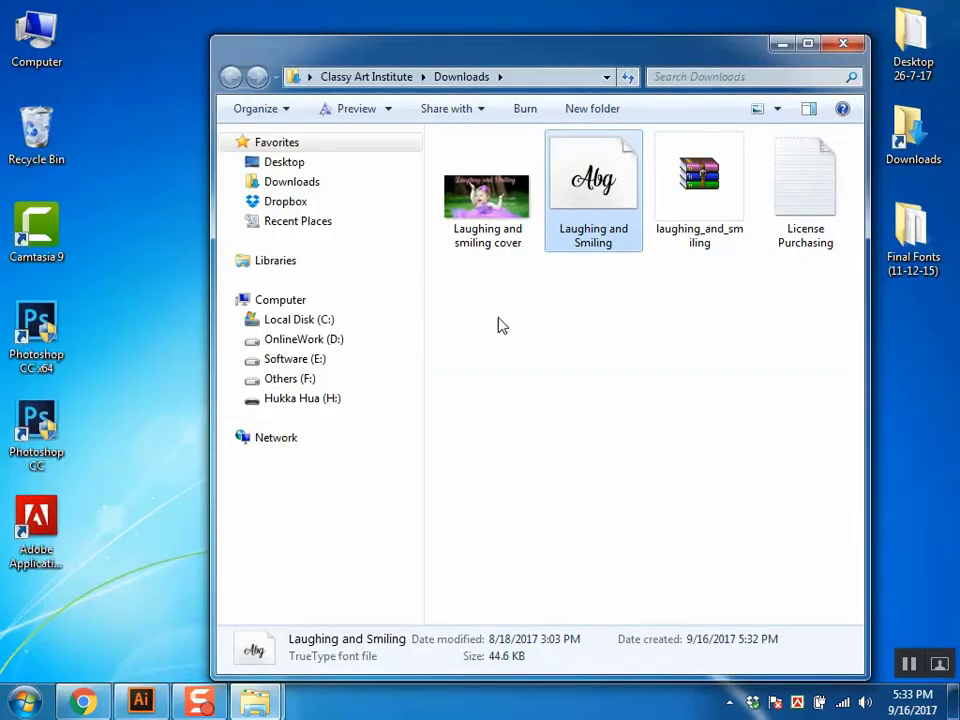
left_click(501, 326)
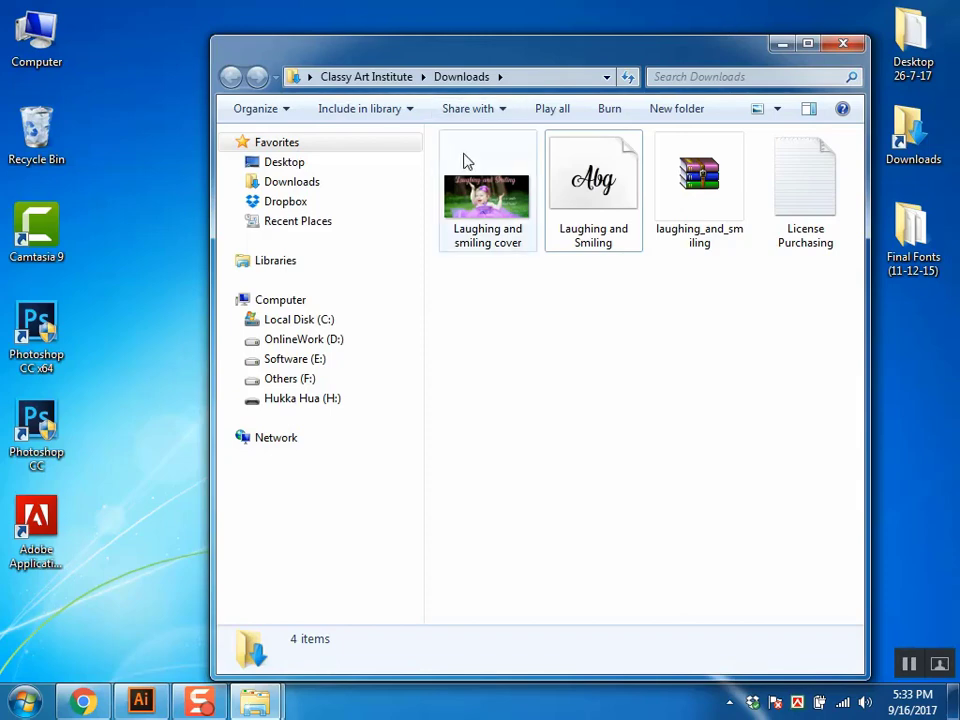
left_click(603, 207)
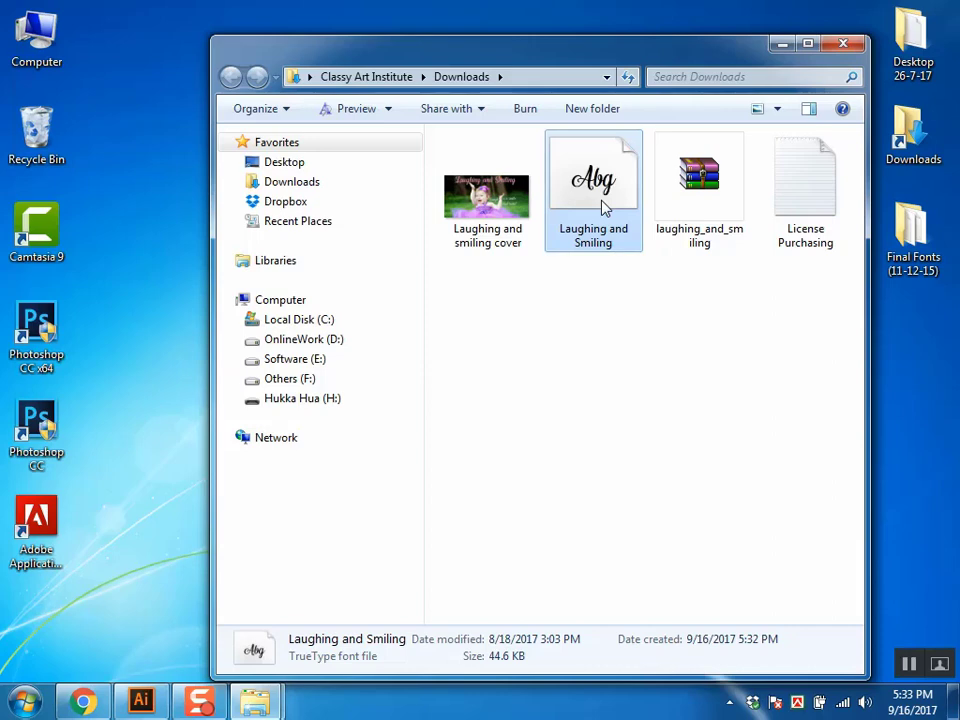
left_click(553, 281)
left_click(580, 229)
left_click(140, 700)
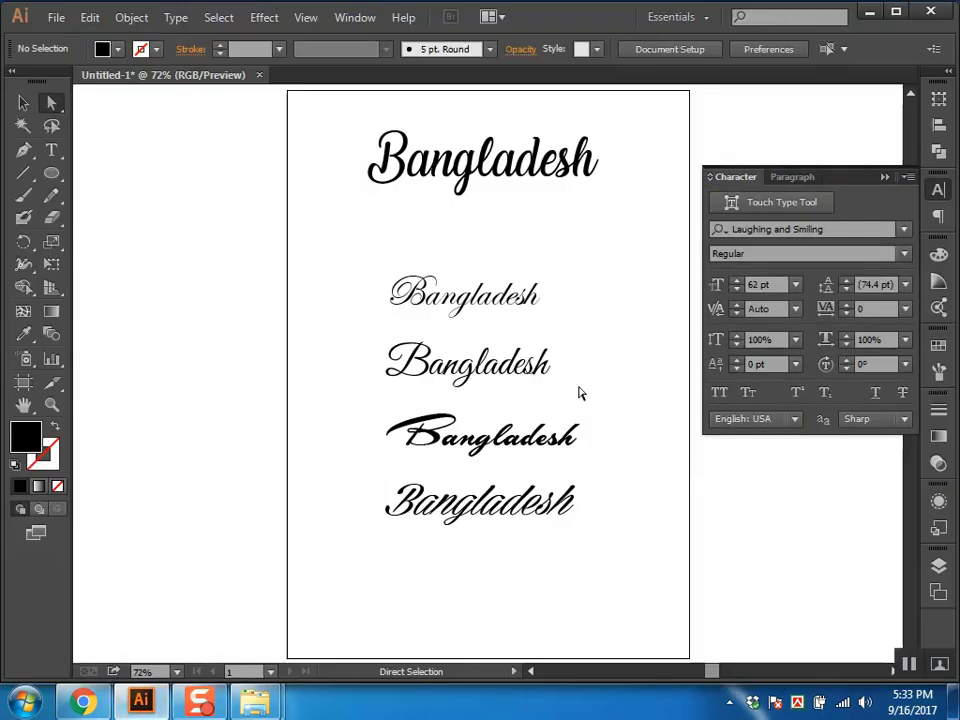
Step: Drag the top Bangladesh line slightly lower and select it
left_click_drag(518, 188, 514, 252)
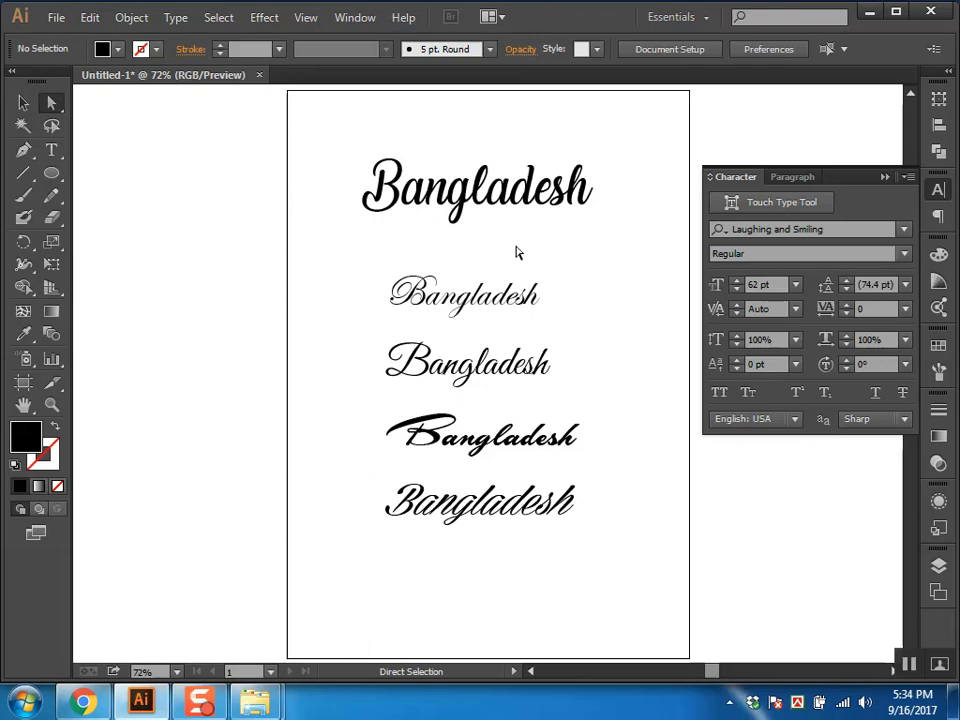
left_click(523, 208)
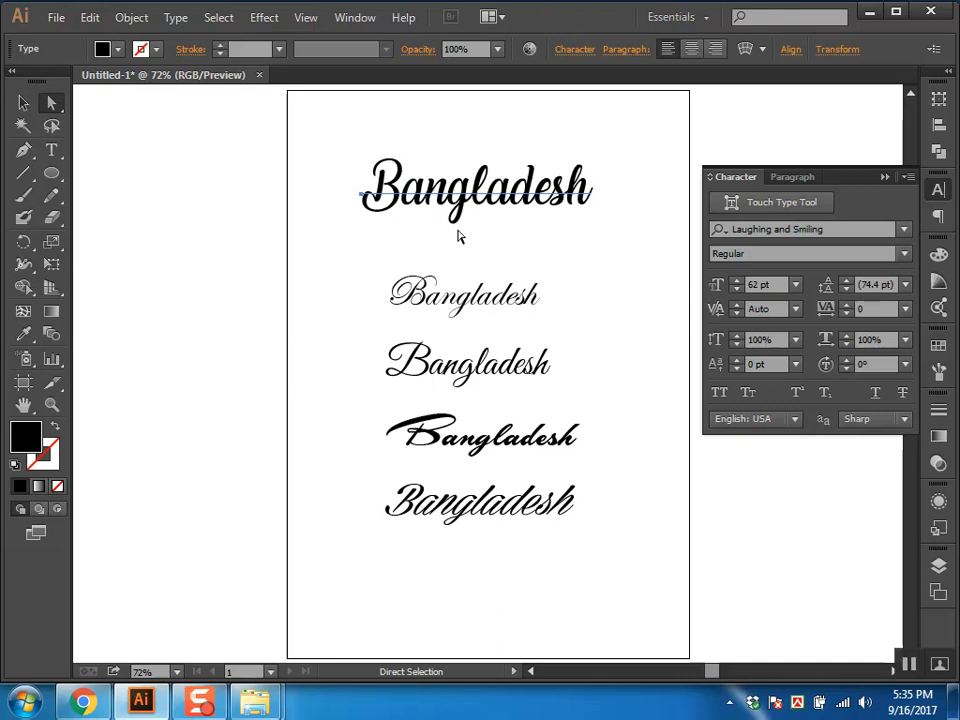
Step: Reselect the top Bangladesh sample, then switch to the Chrome browser
left_click(527, 270)
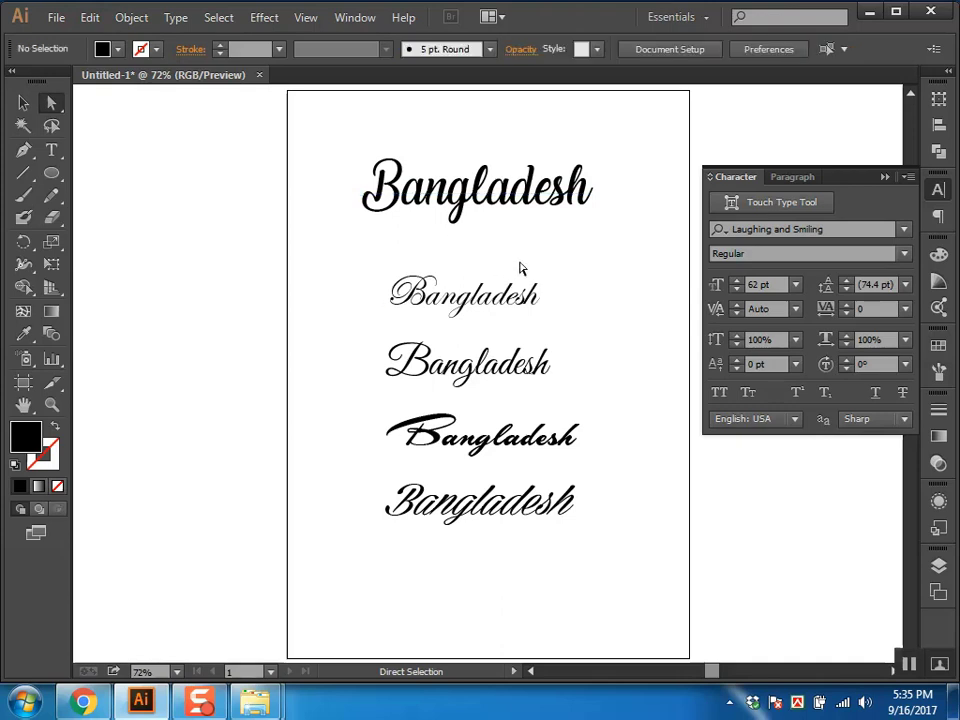
left_click(481, 196)
mouse_move(83, 701)
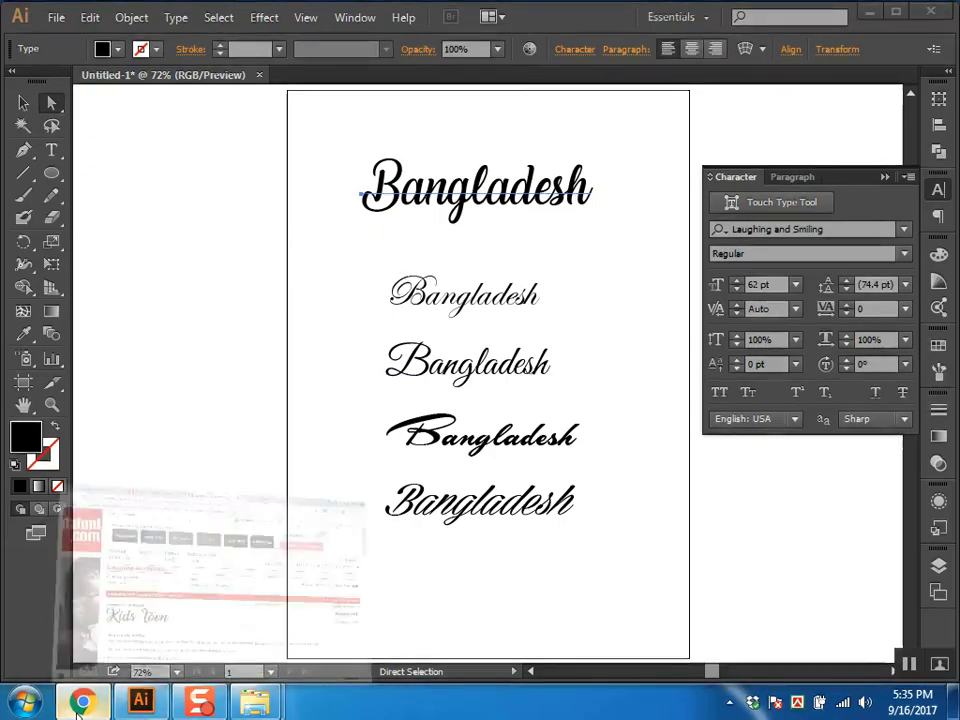
left_click(79, 706)
Step: Close the two old font tabs and load Google in a new tab
middle_click(405, 14)
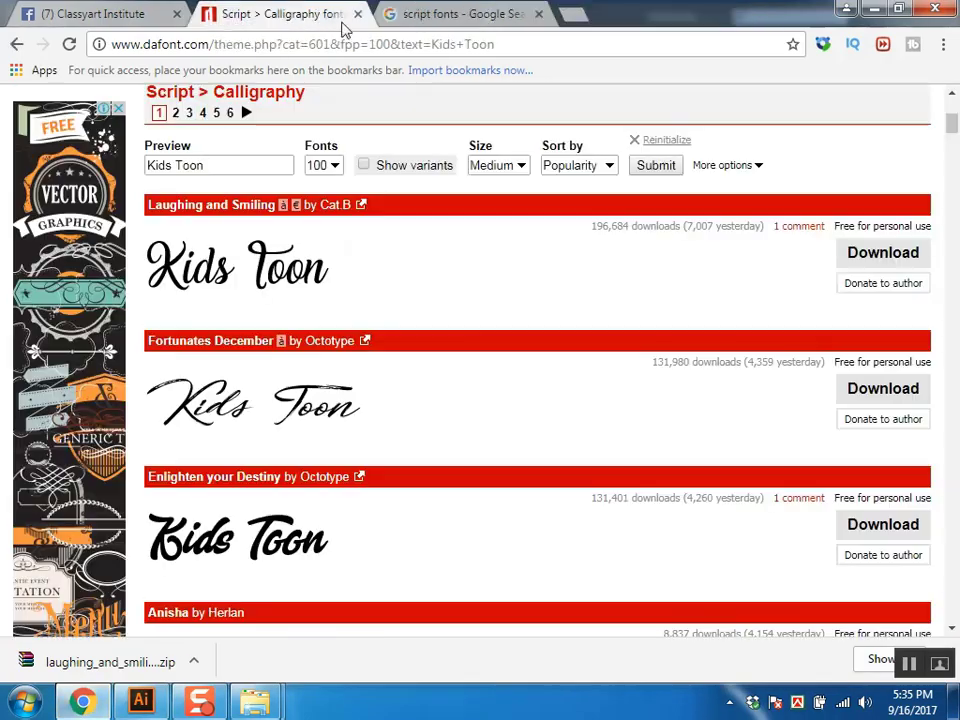
left_click(356, 16)
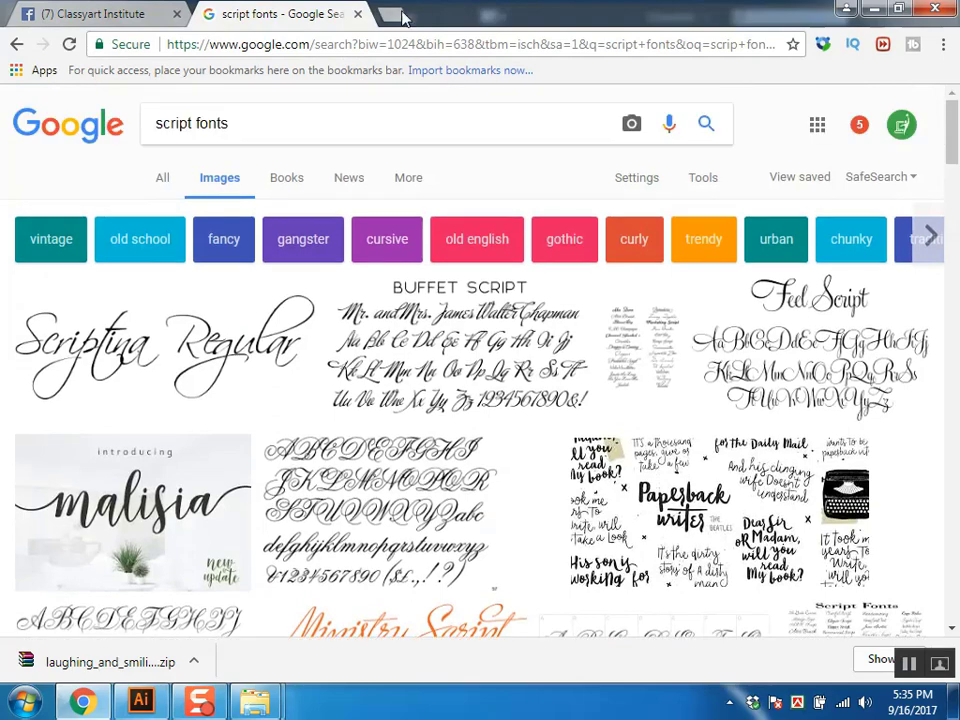
left_click(404, 15)
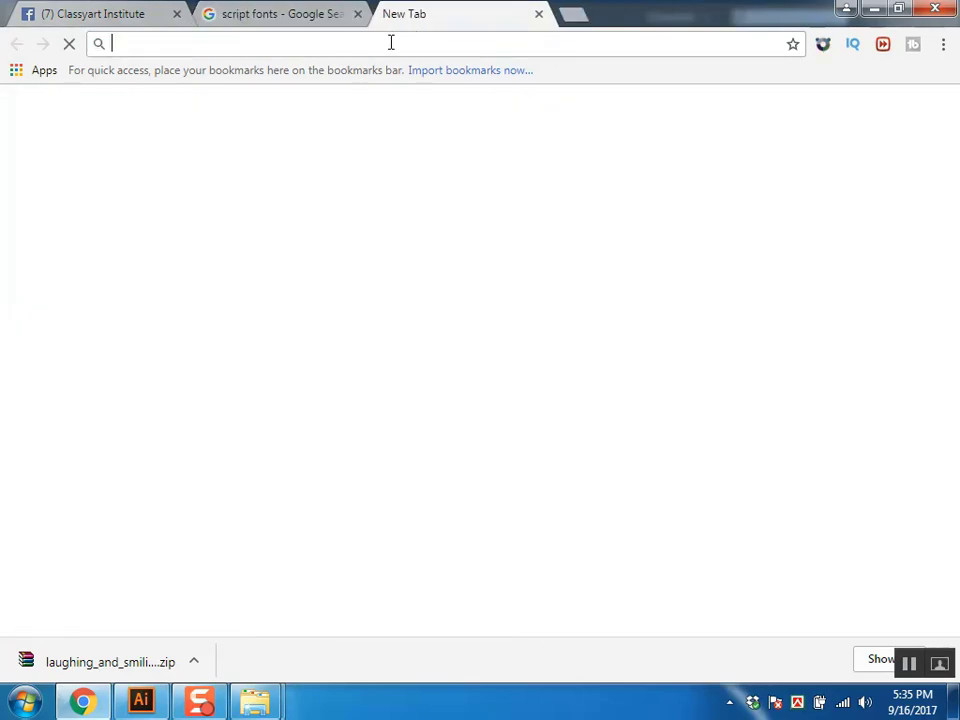
type("google.com")
left_click(229, 84)
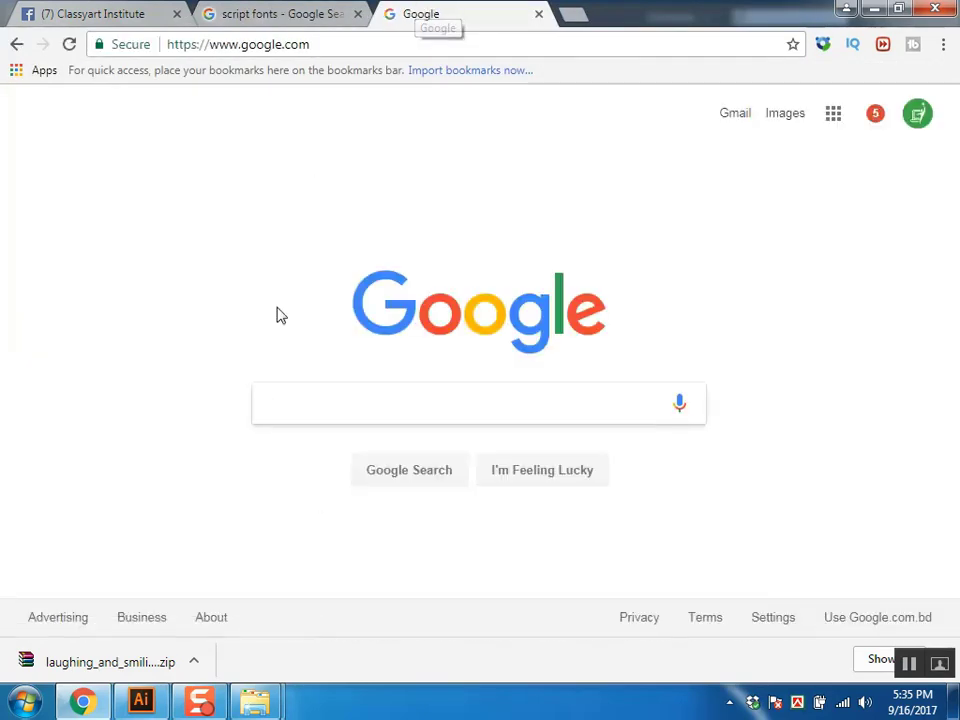
Step: Search Google for 'nexa bold font free download'
left_click(328, 411)
type("nex")
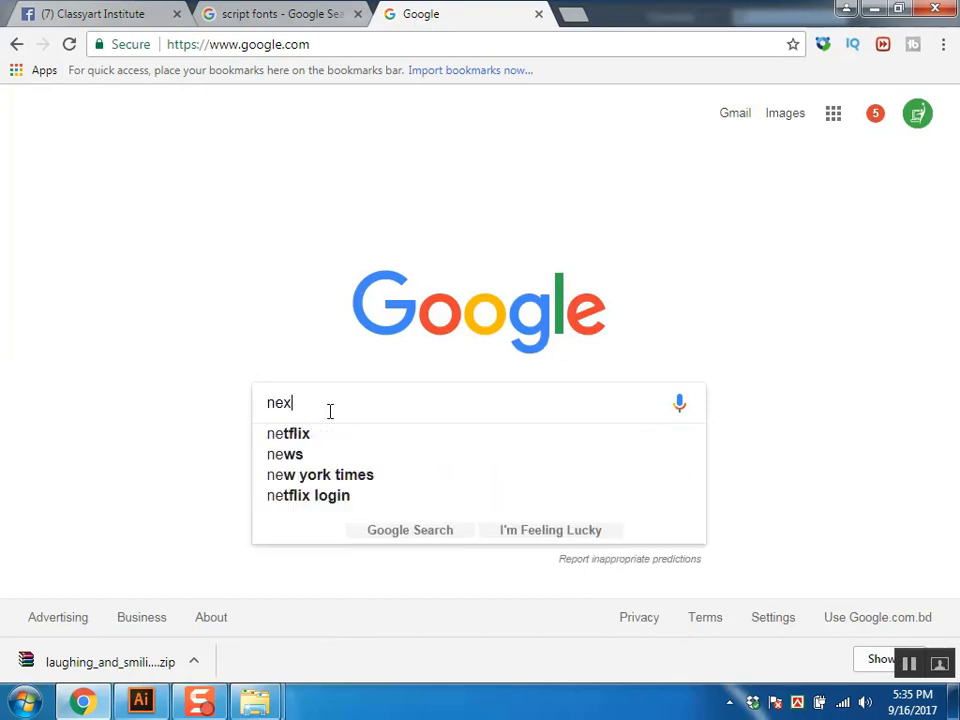
type("a bold ")
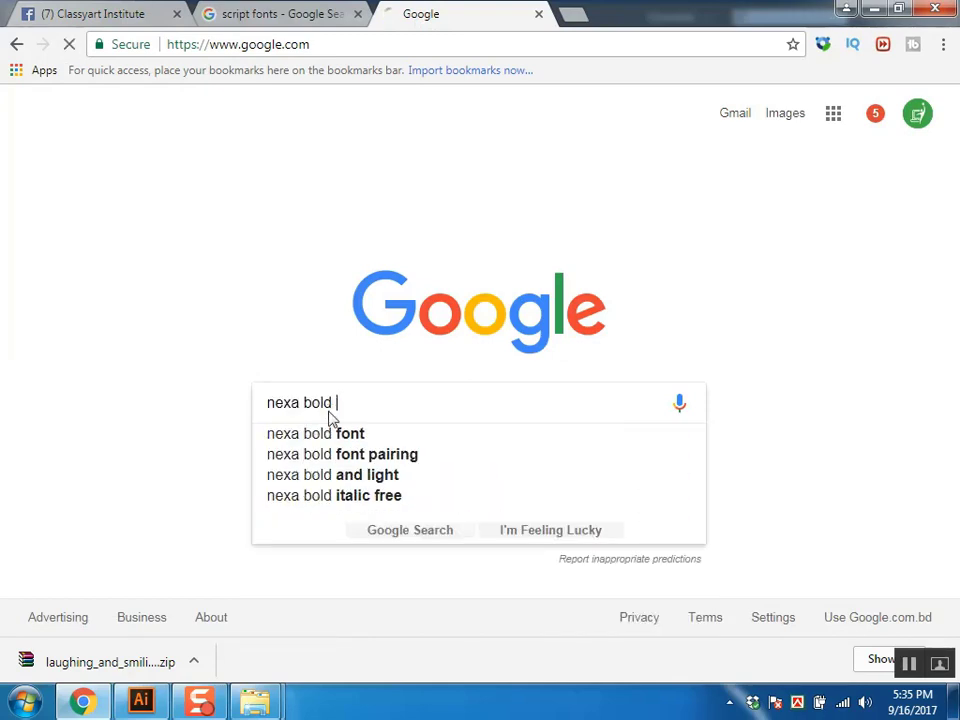
type("font free ")
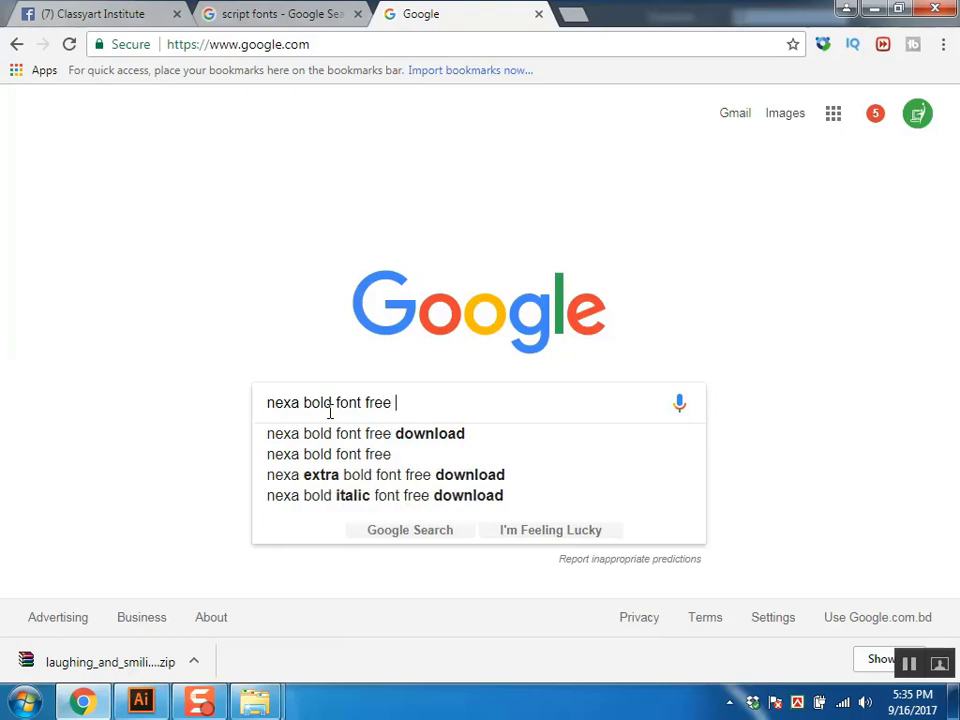
type("download")
key("Return")
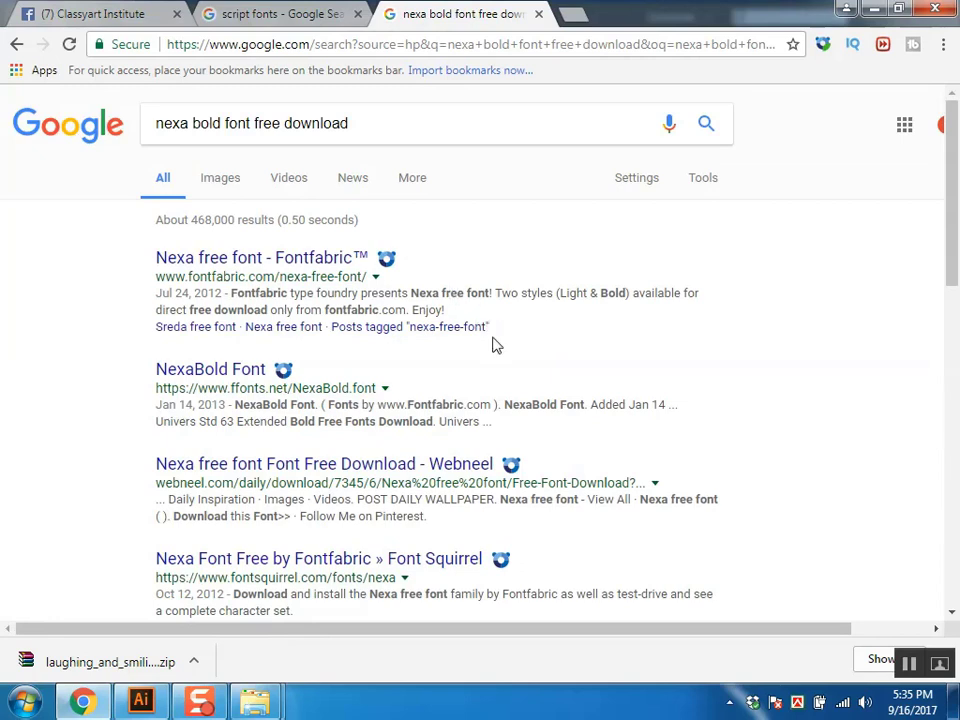
Step: On Fontfabric's Nexa page, download the free version as nexa.zip and close the newsletter popup
left_click(237, 259)
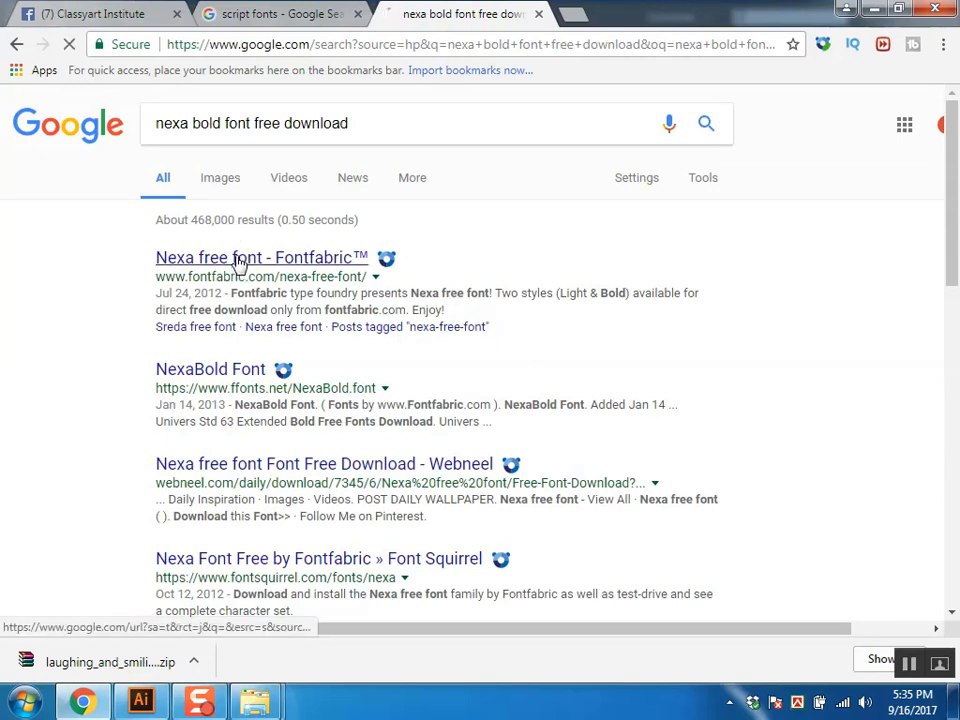
left_click(628, 10)
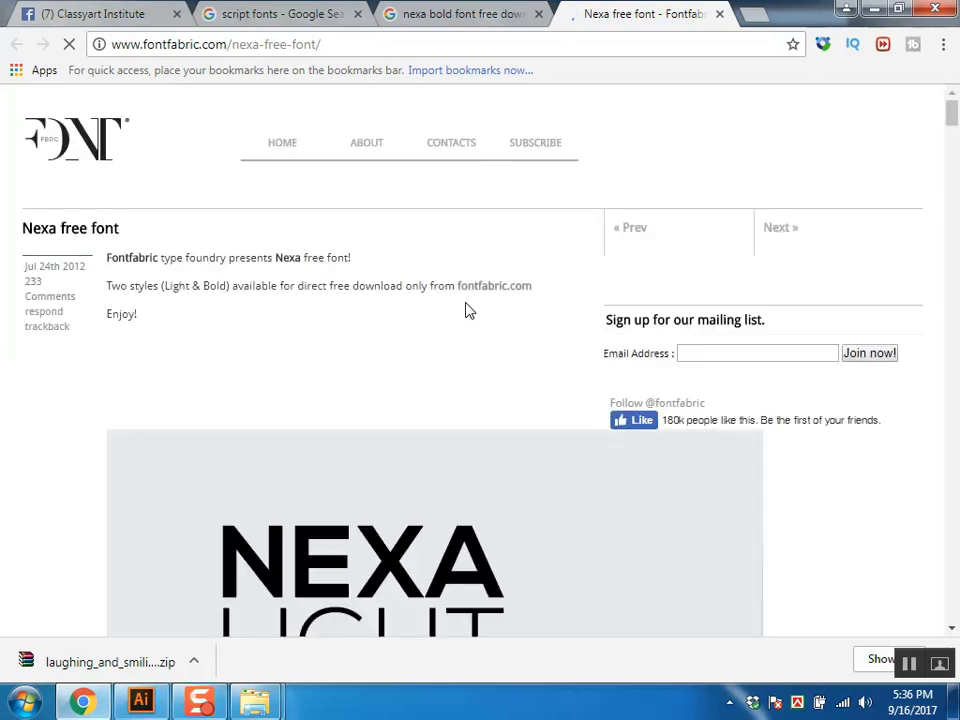
scroll(513, 371, "down", 3)
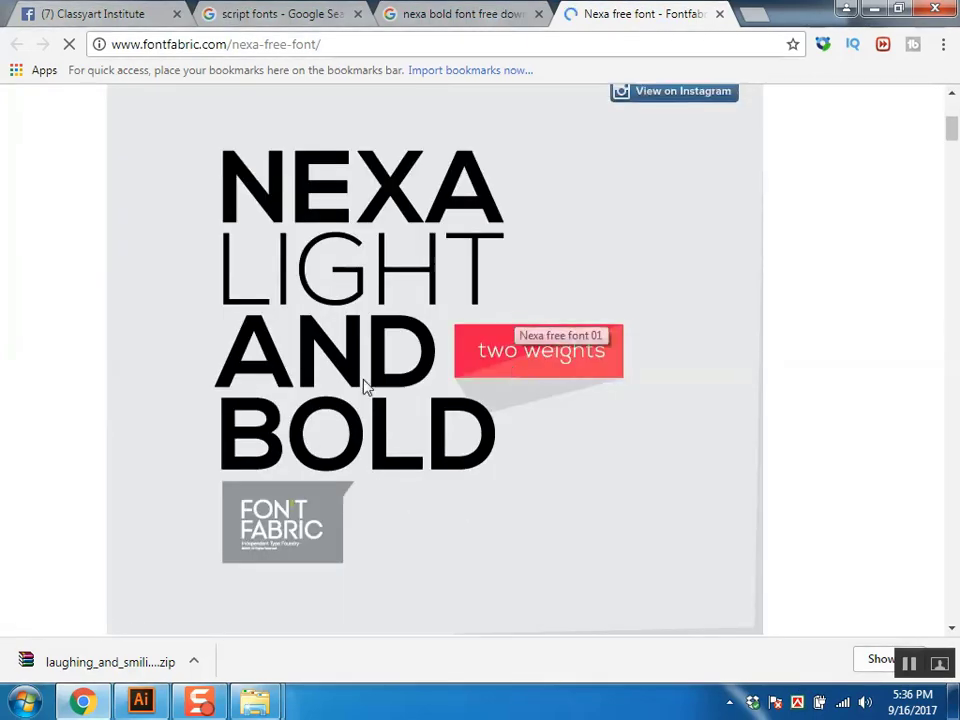
scroll(380, 410, "down", 4)
scroll(440, 420, "down", 5)
scroll(459, 420, "down", 4)
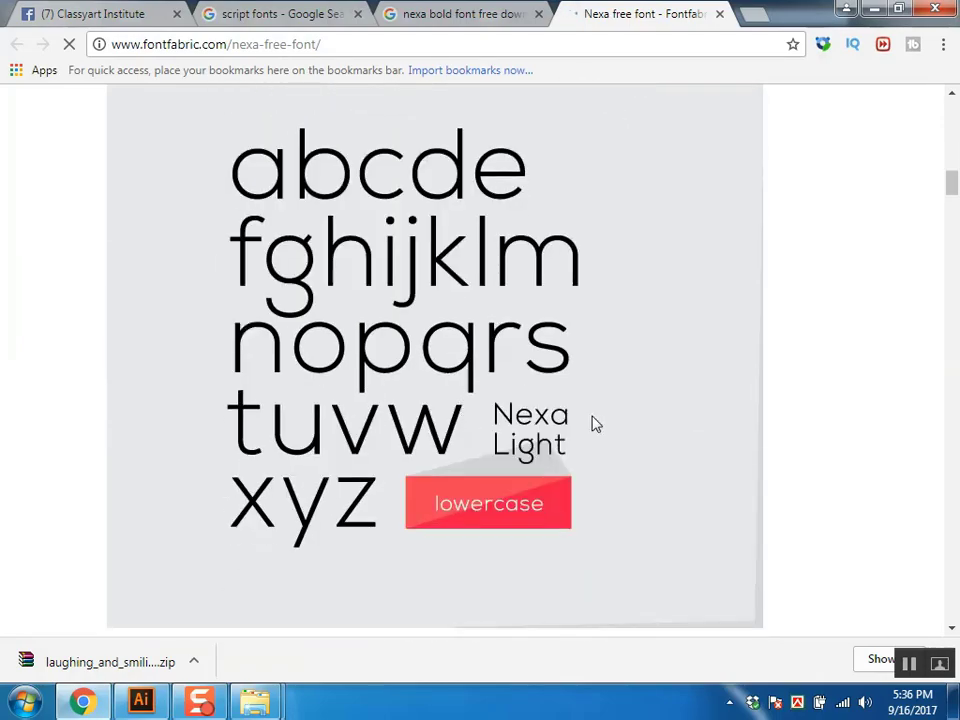
mouse_move(950, 185)
left_mouse_down()
mouse_move(955, 578)
mouse_move(955, 442)
left_mouse_up()
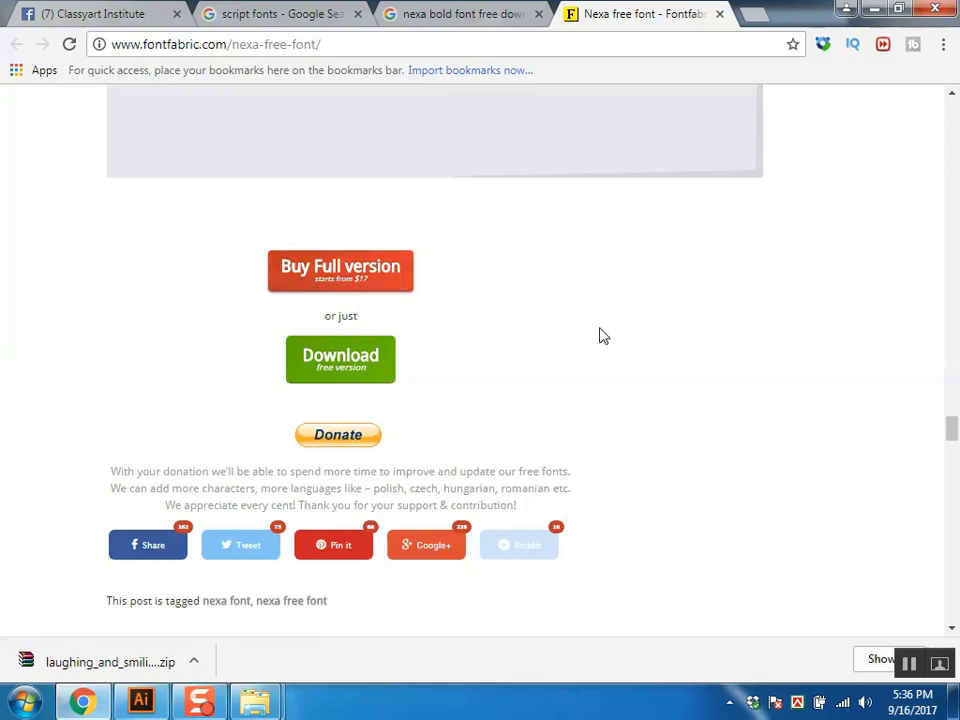
left_click(358, 368)
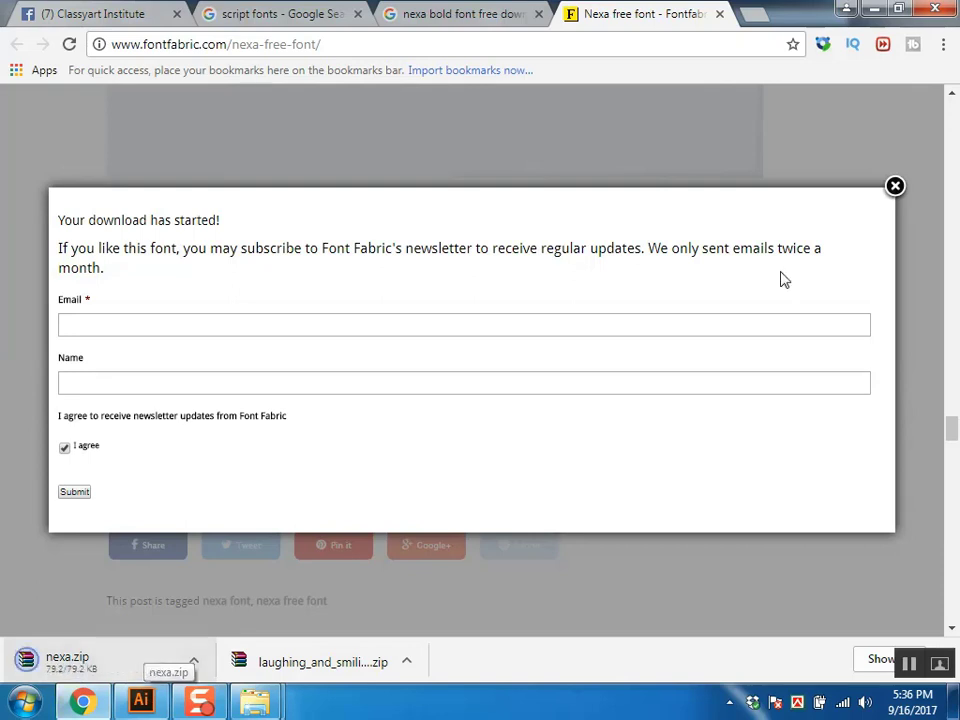
left_click(896, 192)
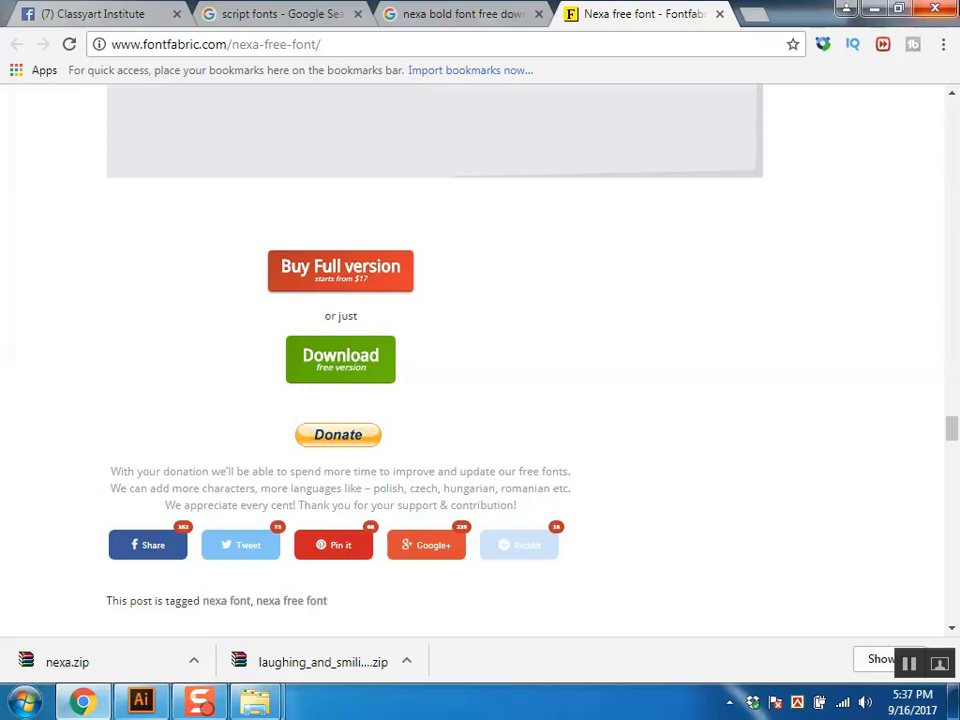
Step: Open nexa.zip from Chrome's download bar in WinRAR
scroll(800, 259, "up", 5)
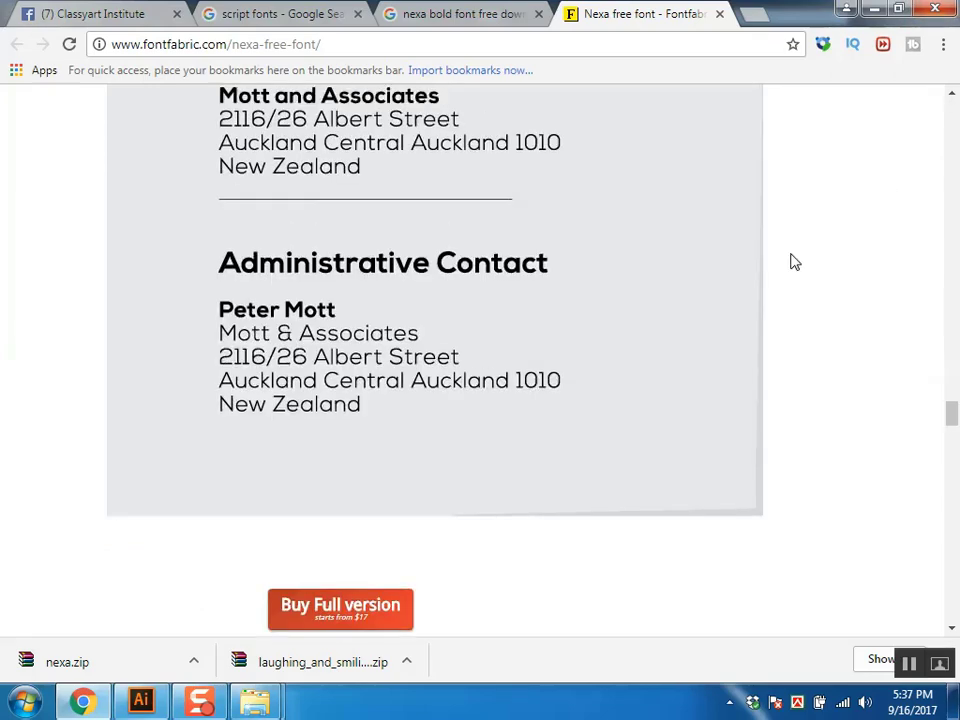
scroll(791, 275, "up", 5)
scroll(780, 287, "up", 5)
left_click(55, 665)
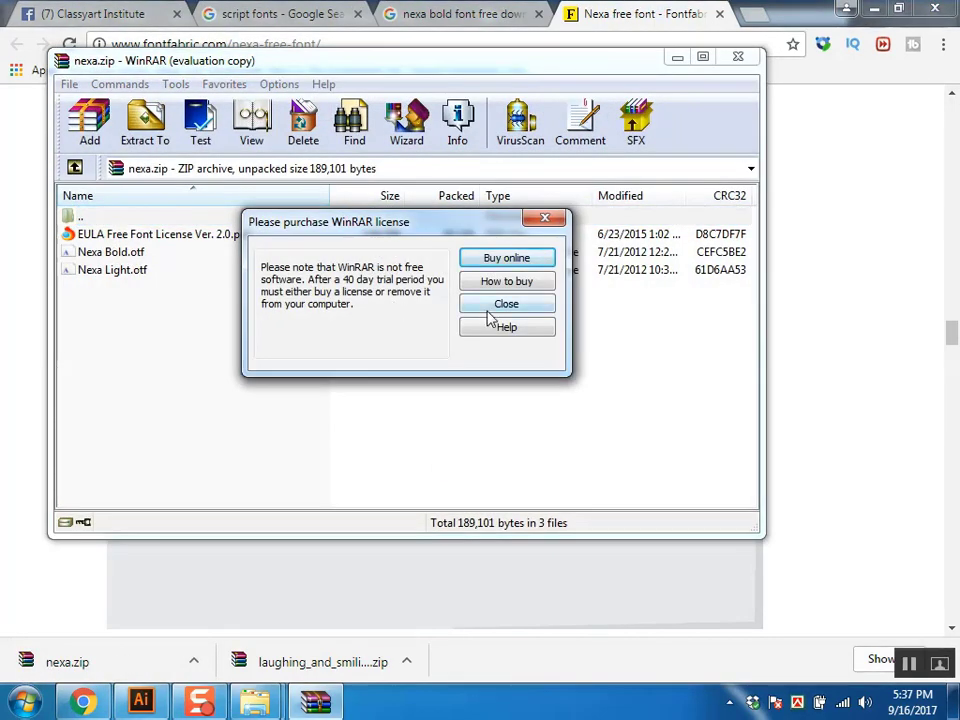
Step: Dismiss WinRAR's licence reminder, check Nexa Bold.otf, close the archive and minimize Chrome
left_click(494, 305)
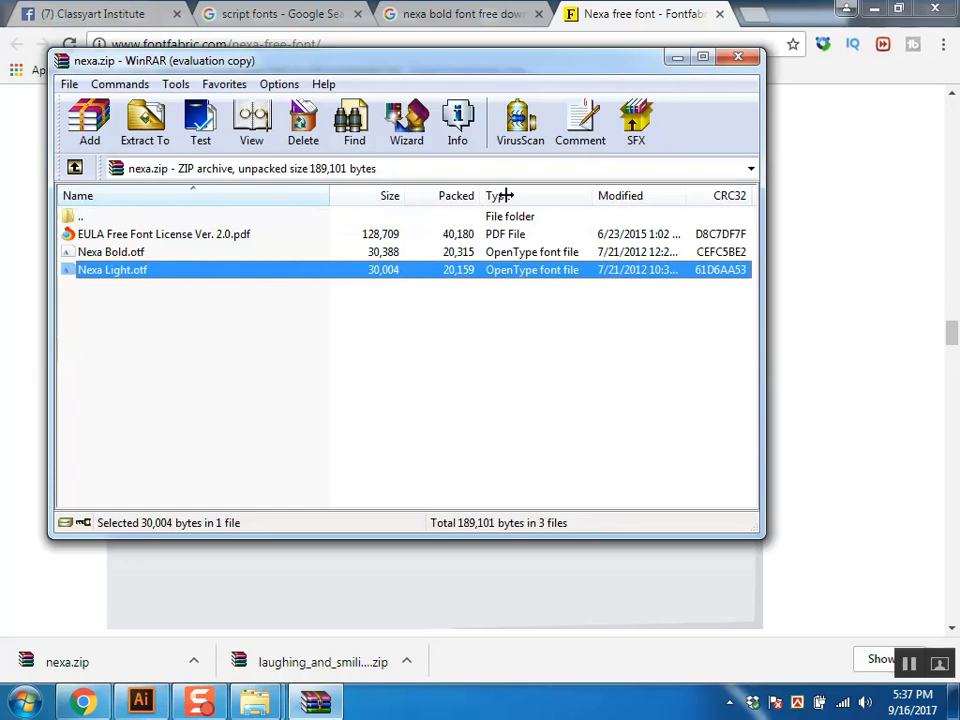
left_click(112, 252)
left_click(738, 57)
left_click(867, 10)
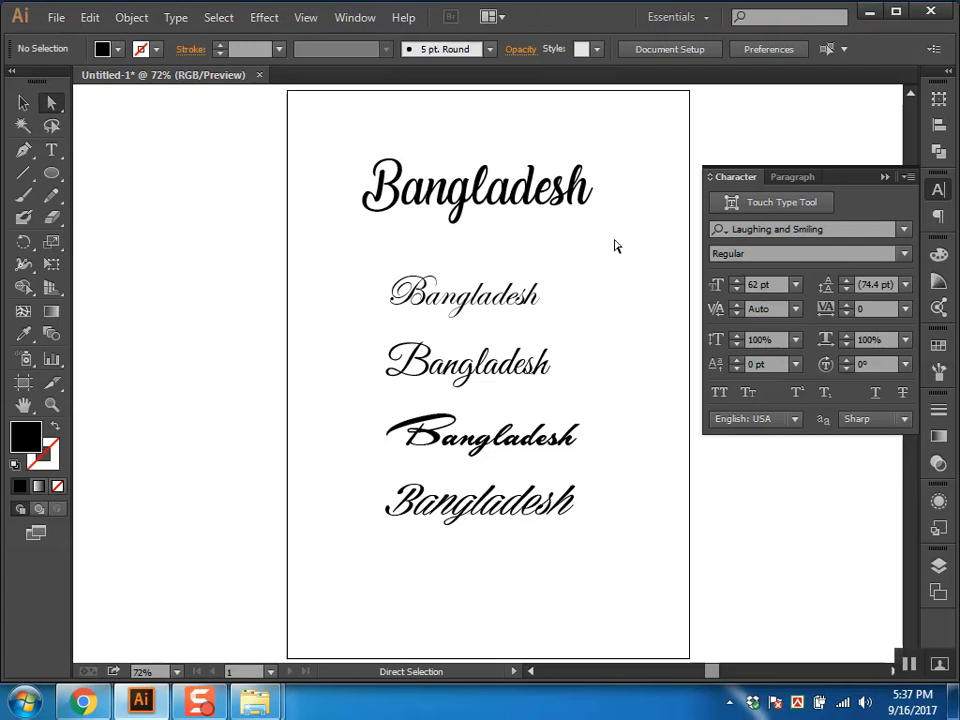
Step: Delete all five Bangladesh samples, close the Character panel and pick the Rectangle tool (M)
key("ctrl+a")
key("Delete")
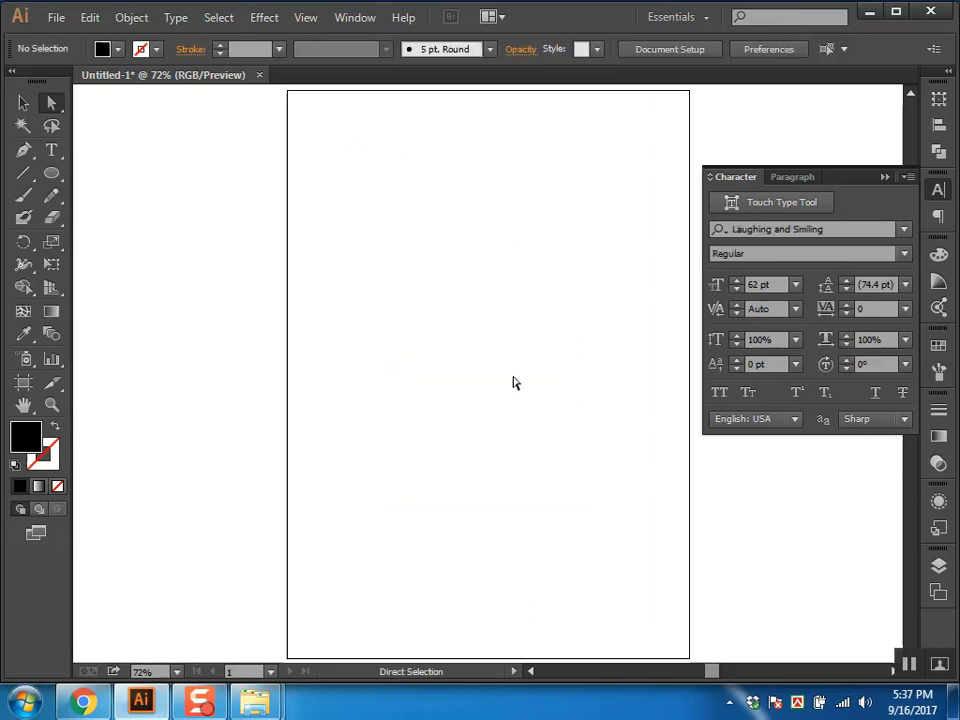
left_click(886, 177)
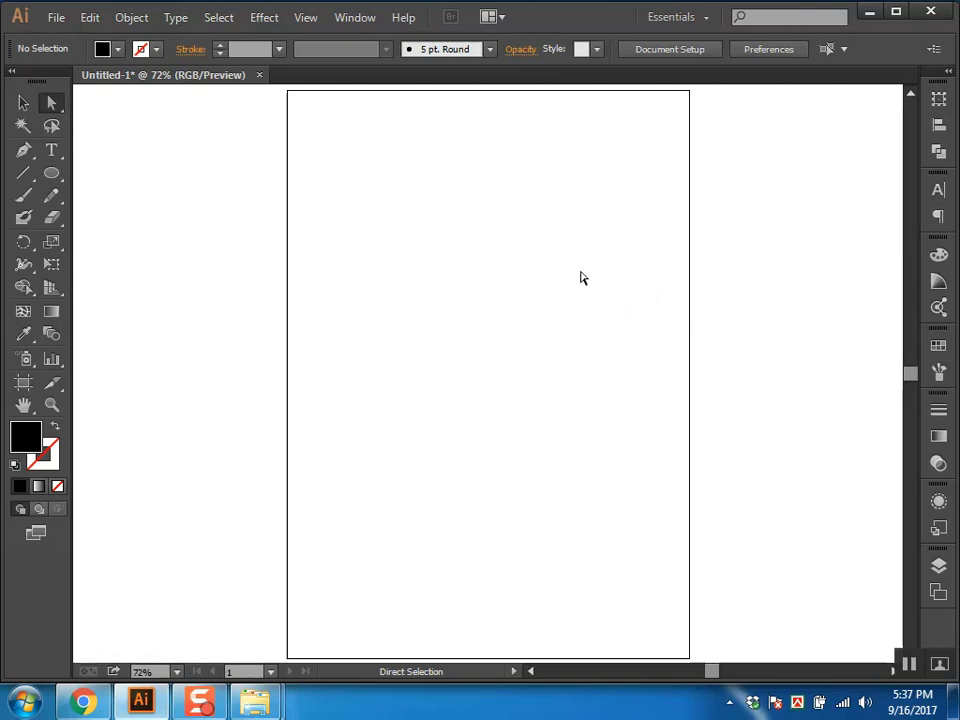
key("m")
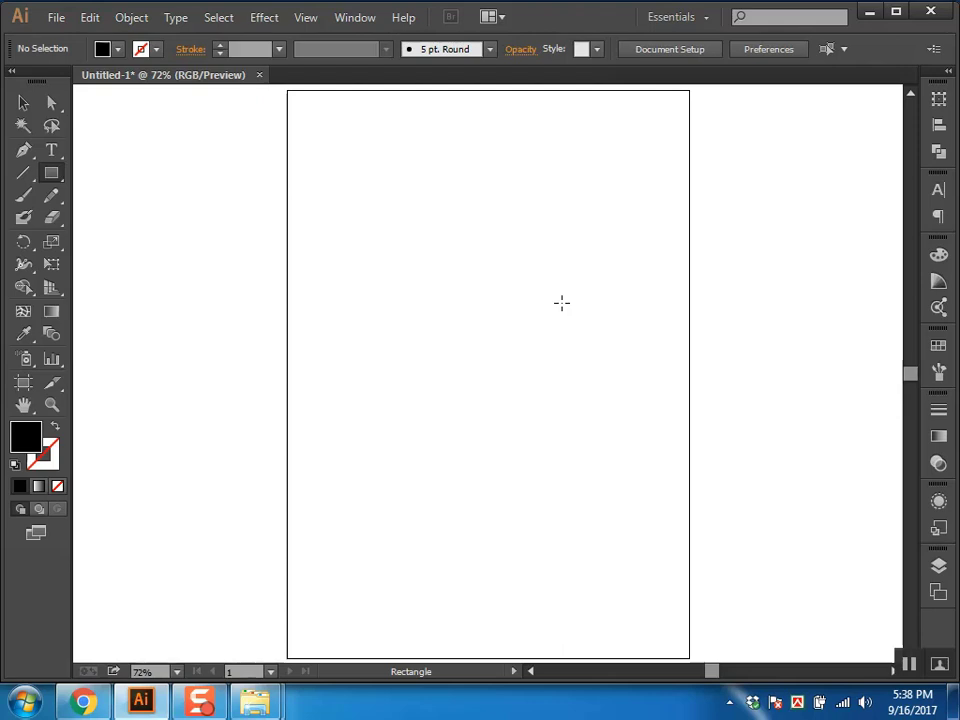
Step: Draw a wide rectangle in the artboard's upper half, toggling Outline view on and off
left_click_drag(365, 231, 647, 367)
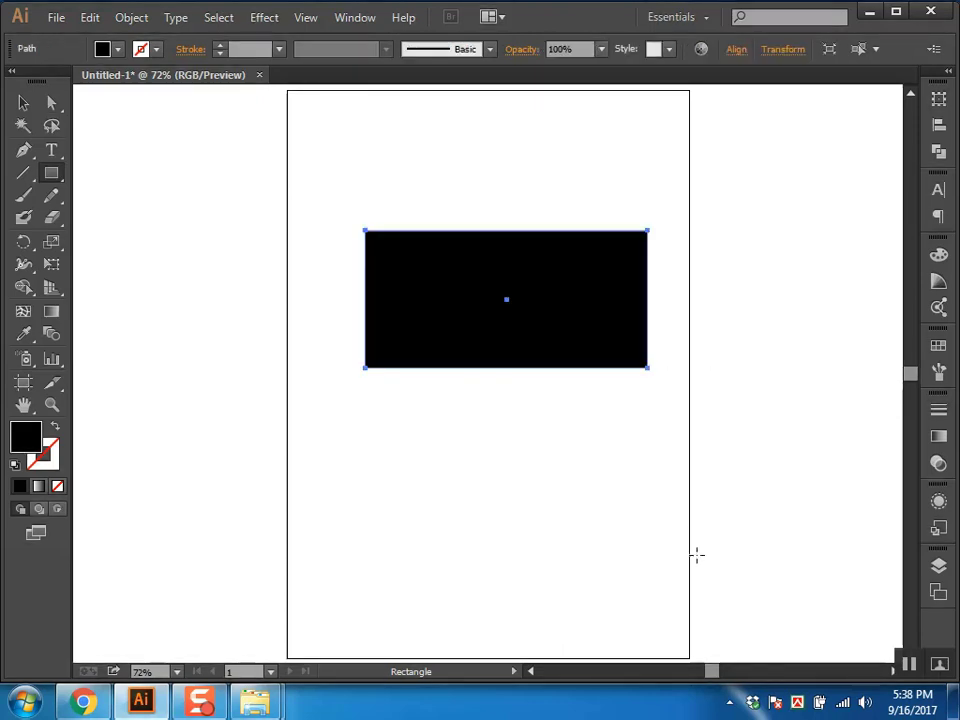
key("ctrl+y")
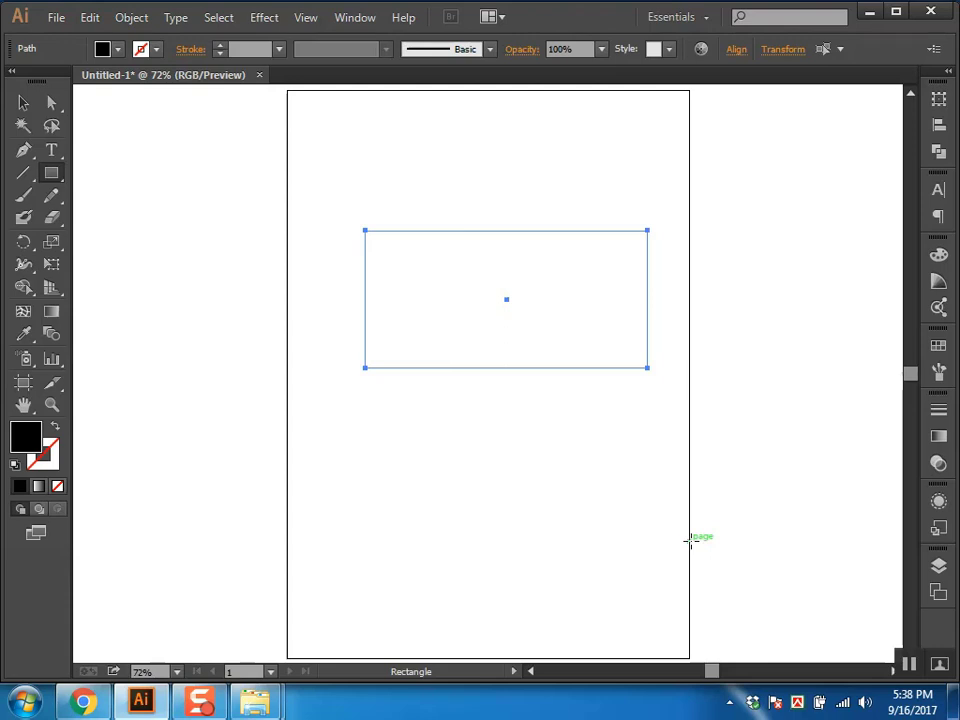
key("ctrl+y")
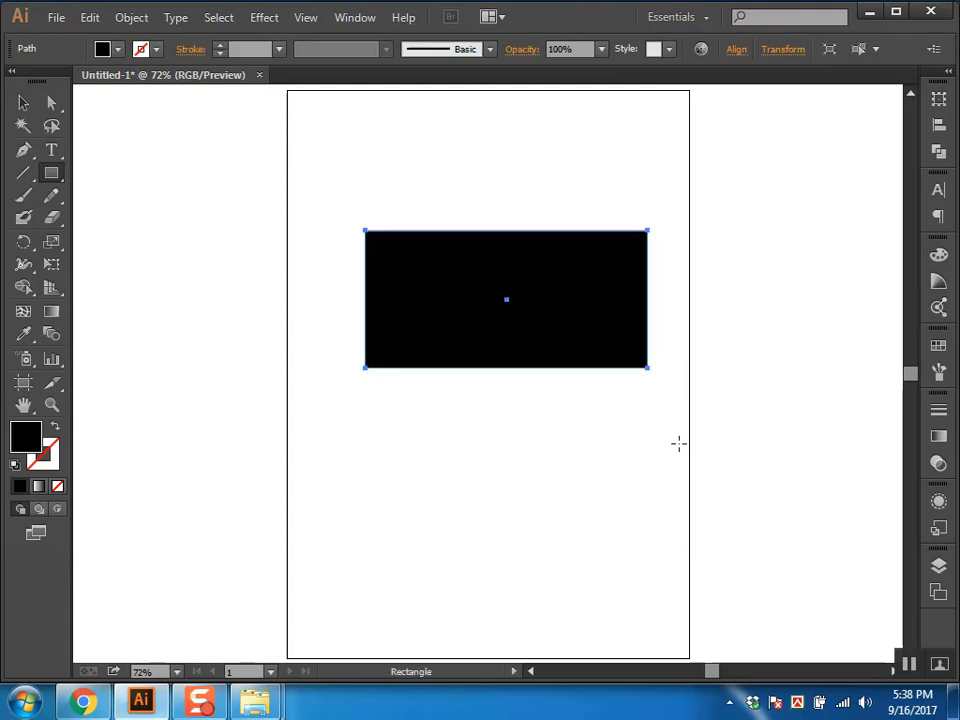
right_click(585, 342)
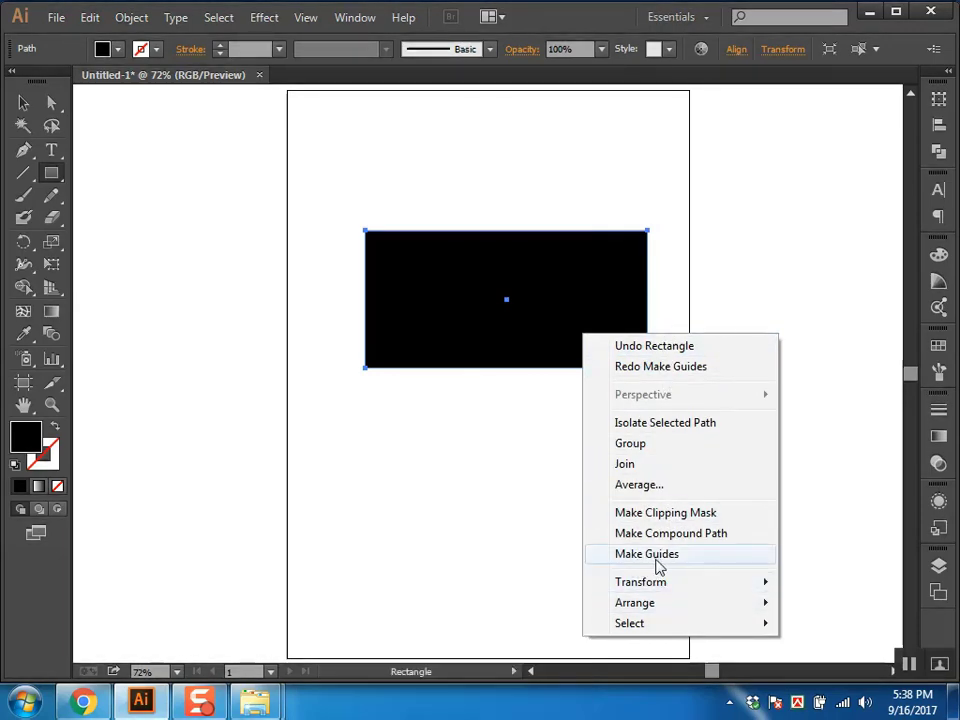
left_click(308, 18)
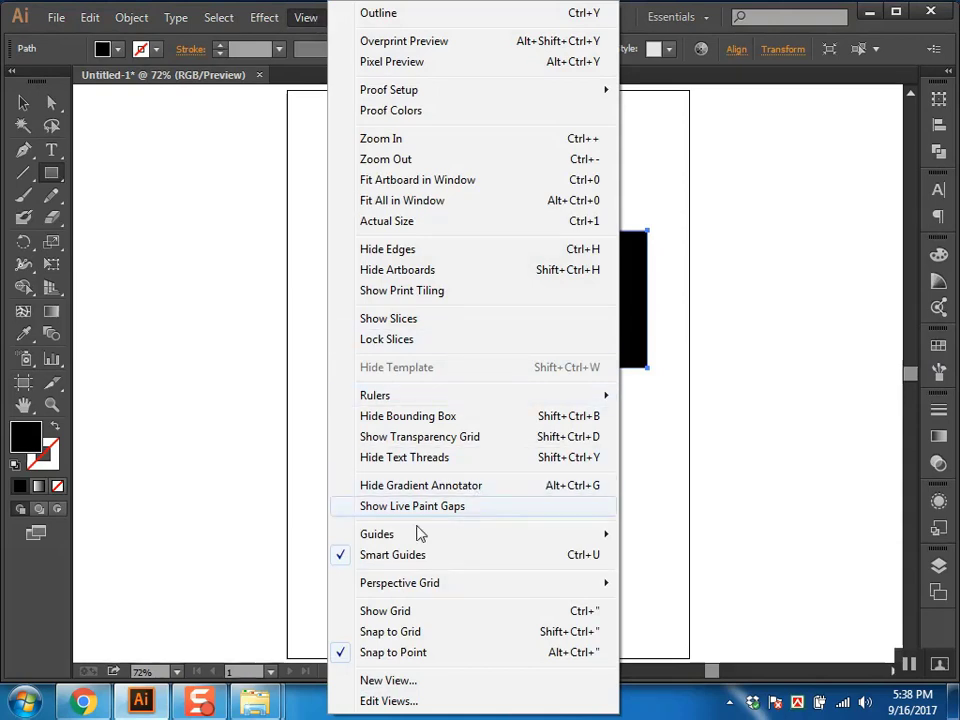
mouse_move(377, 534)
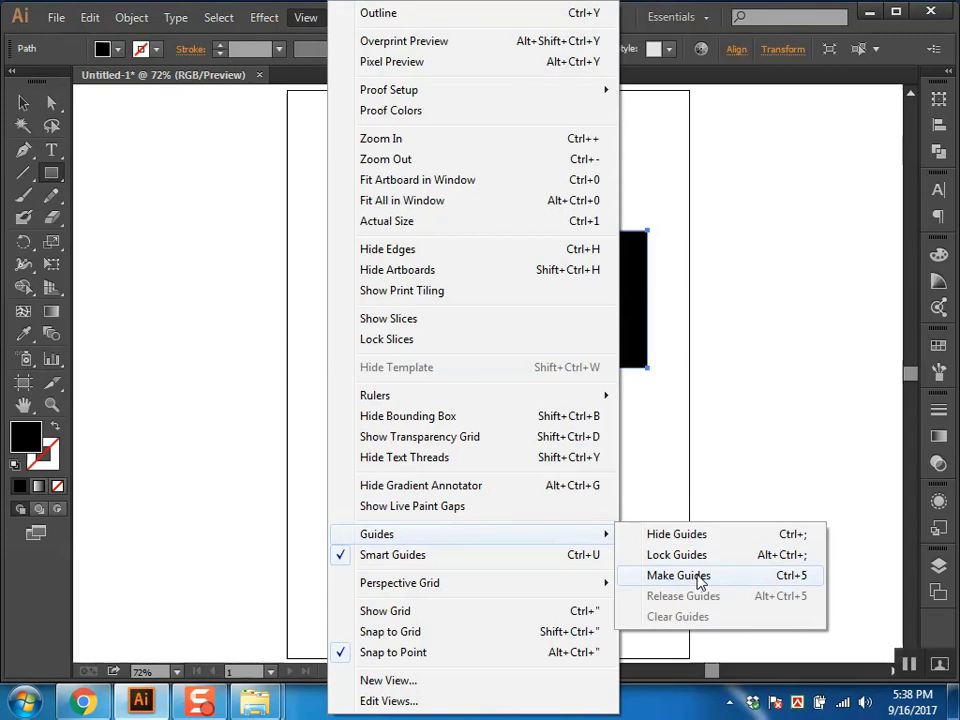
left_click(722, 342)
Step: Set the rectangle's fill to None and convert it into a guide
key("a")
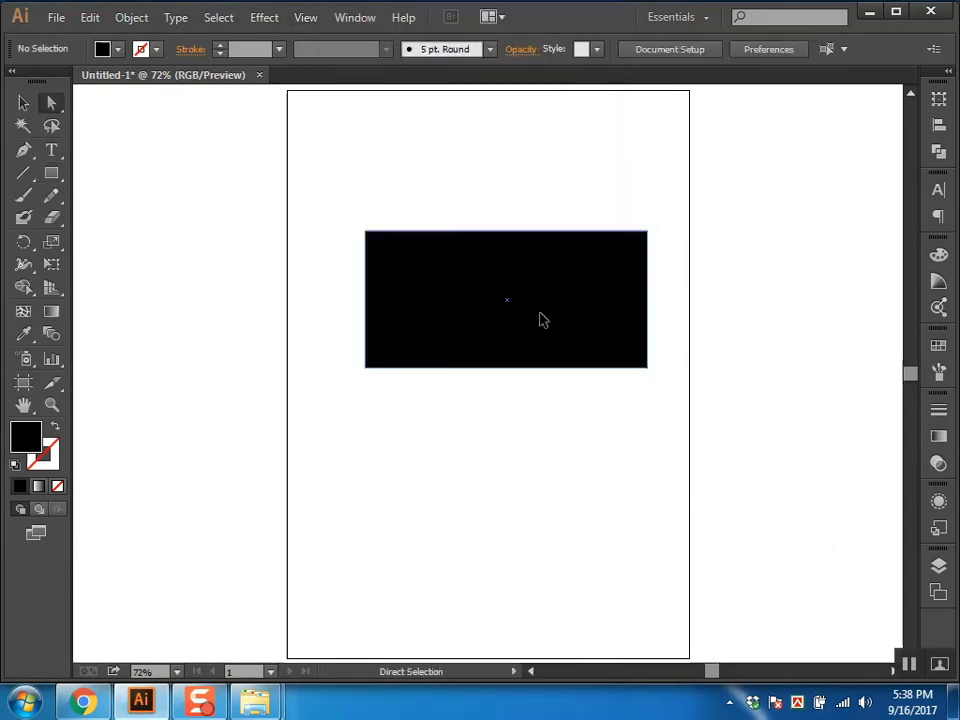
left_click(534, 321)
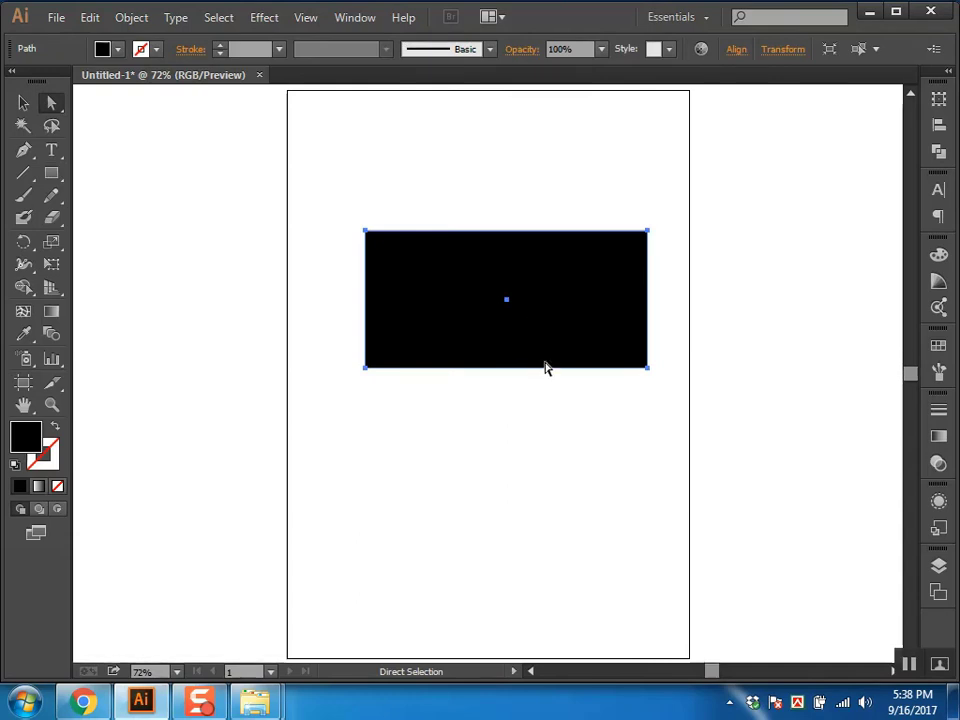
left_click(56, 488)
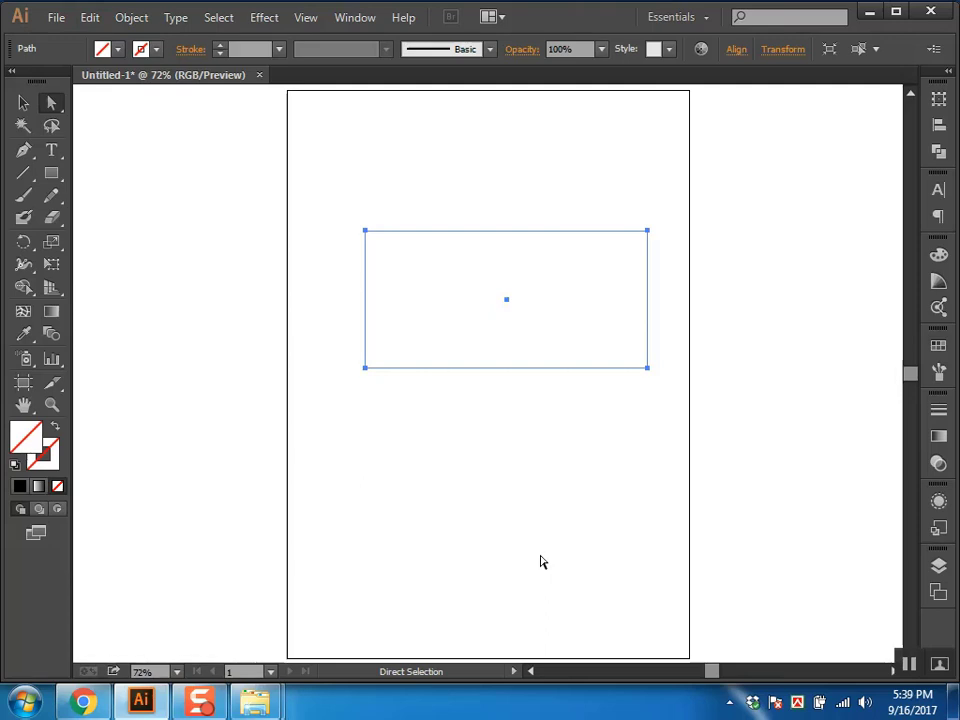
right_click(599, 329)
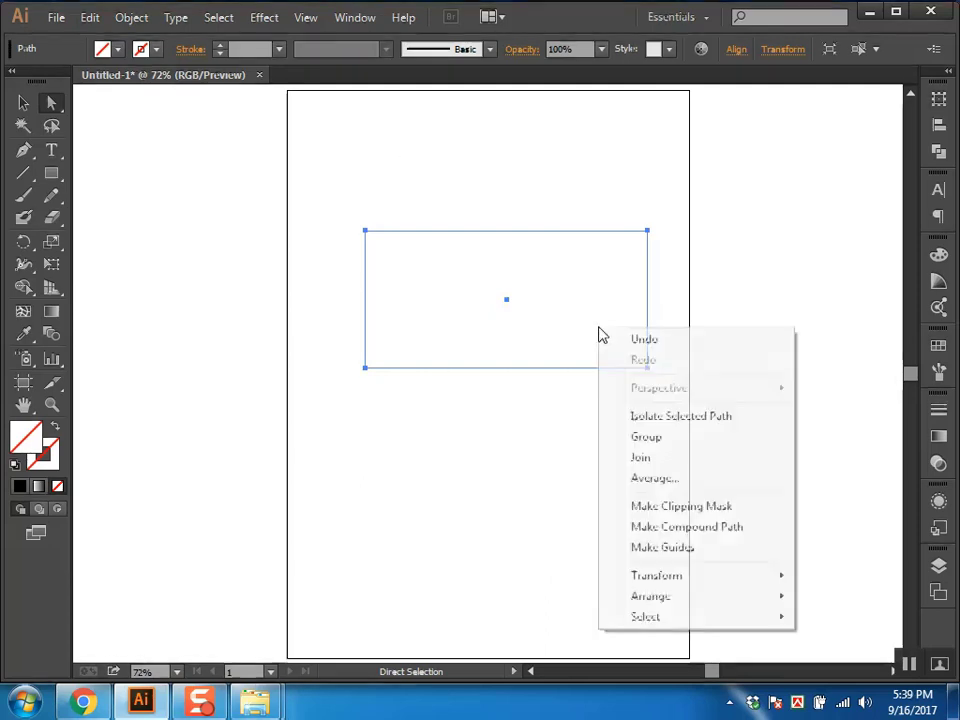
left_click(670, 548)
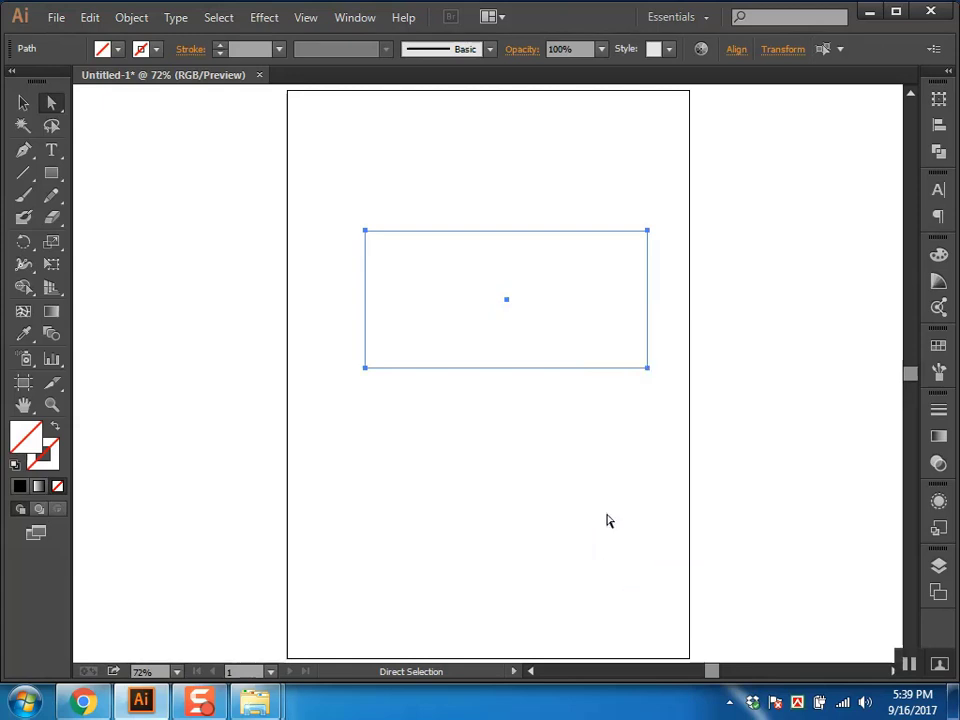
Step: Select the rectangle guide and undo an accidental reshape of its corner
left_click(568, 368)
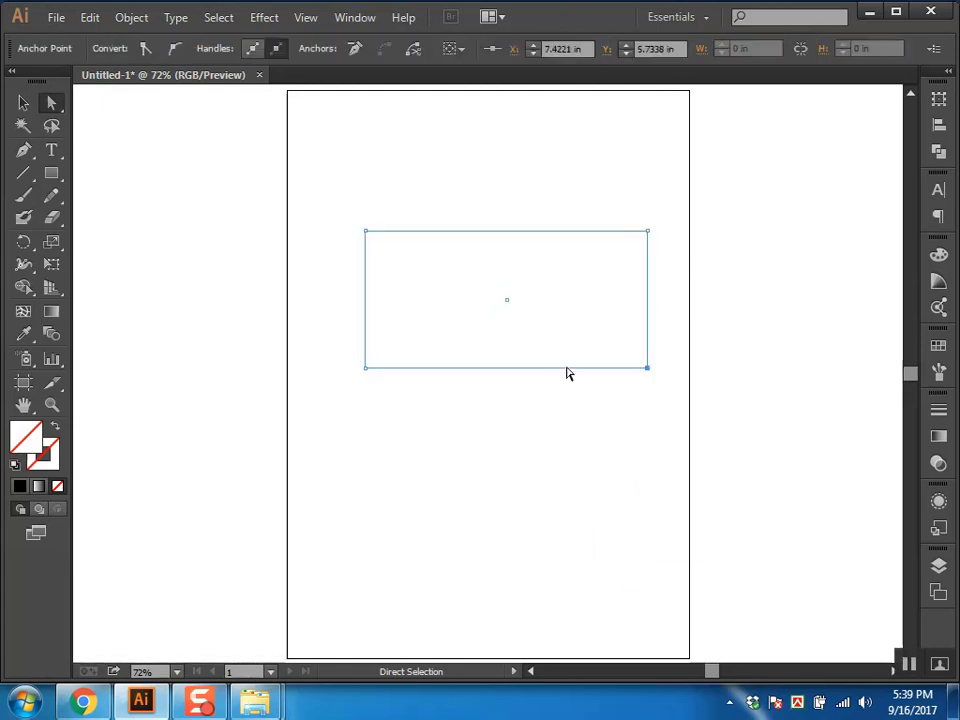
left_click(675, 296)
left_click_drag(651, 304, 393, 331)
key("ctrl+z")
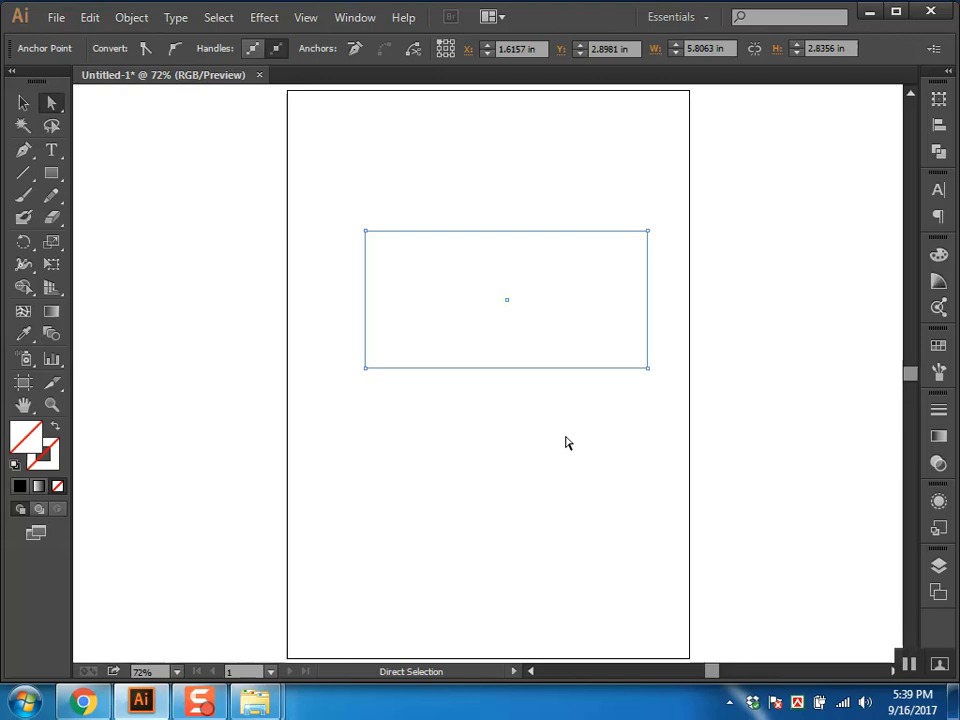
Step: Lock guides from the canvas menu and confirm the guide rectangle can't be selected
right_click(667, 307)
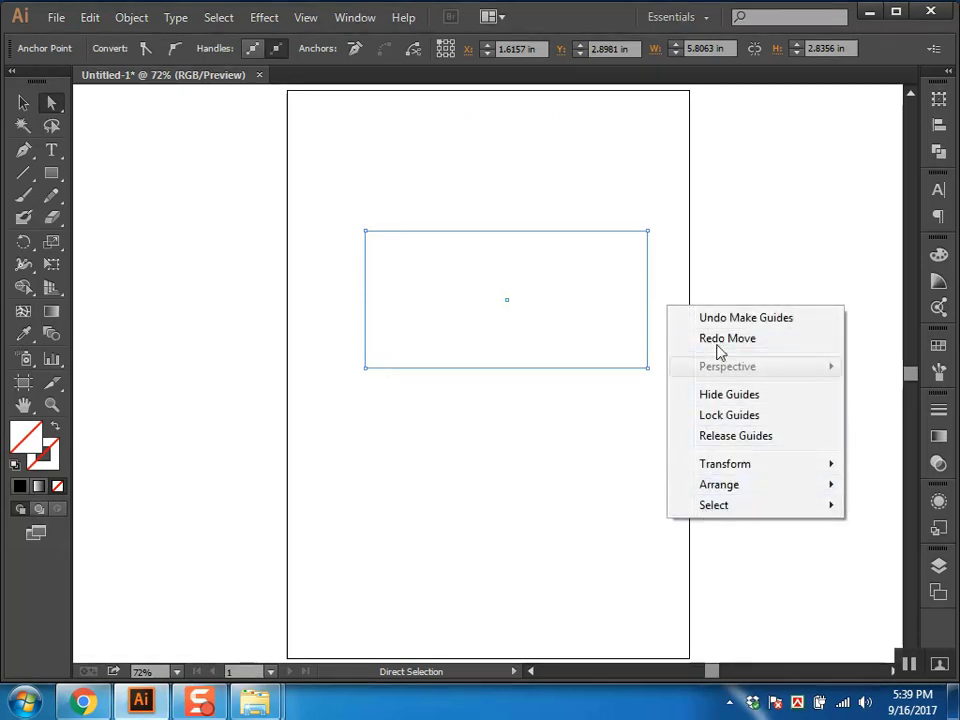
right_click(689, 223)
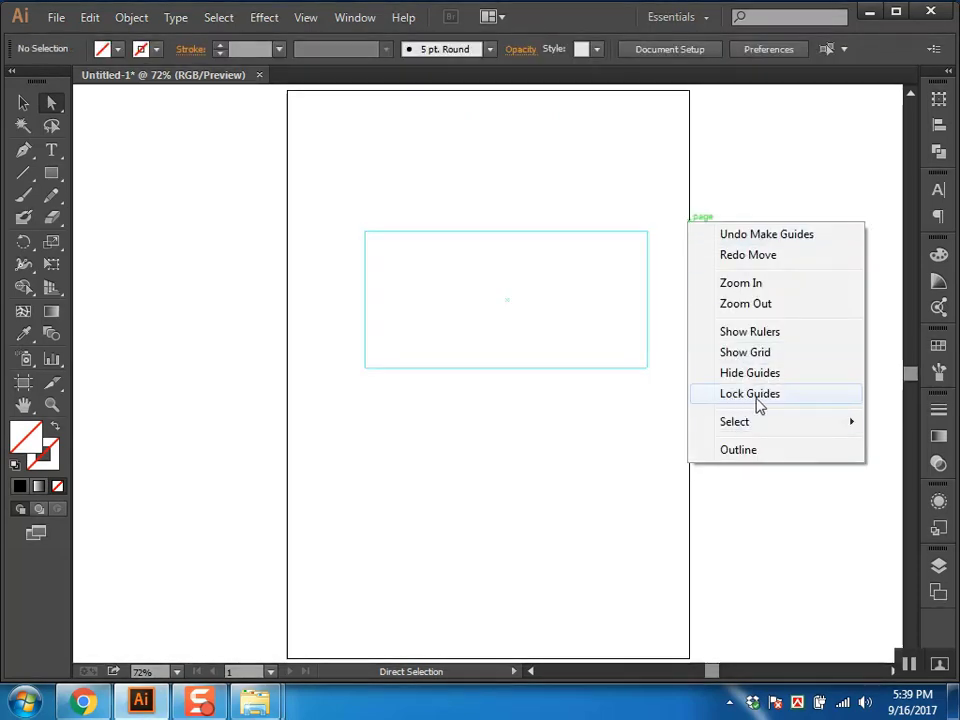
left_click(750, 396)
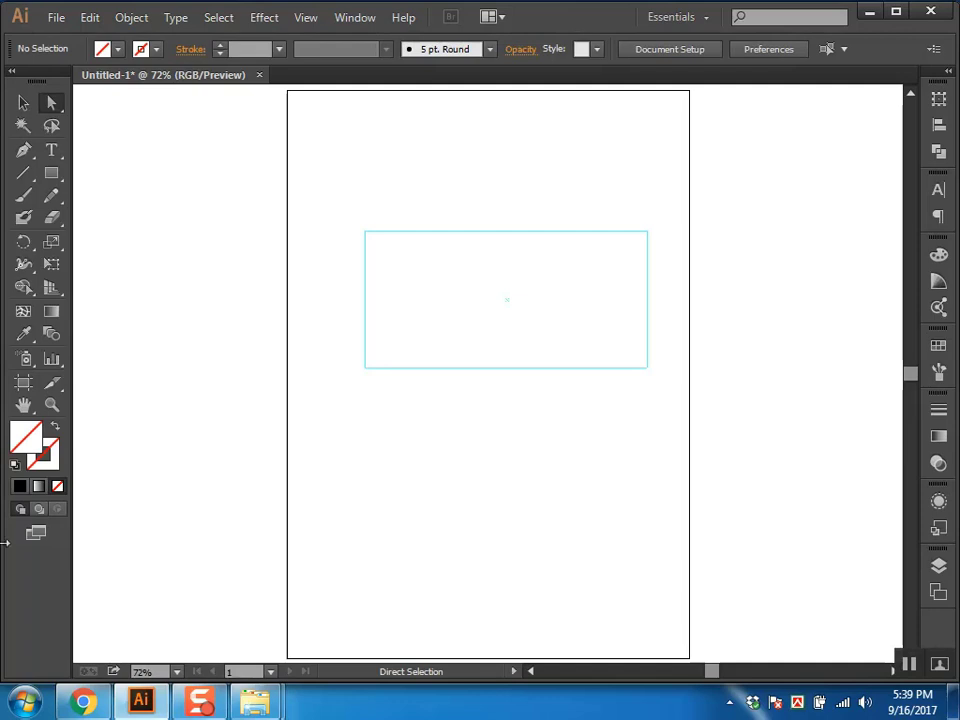
left_click_drag(489, 366, 433, 420)
right_click(783, 291)
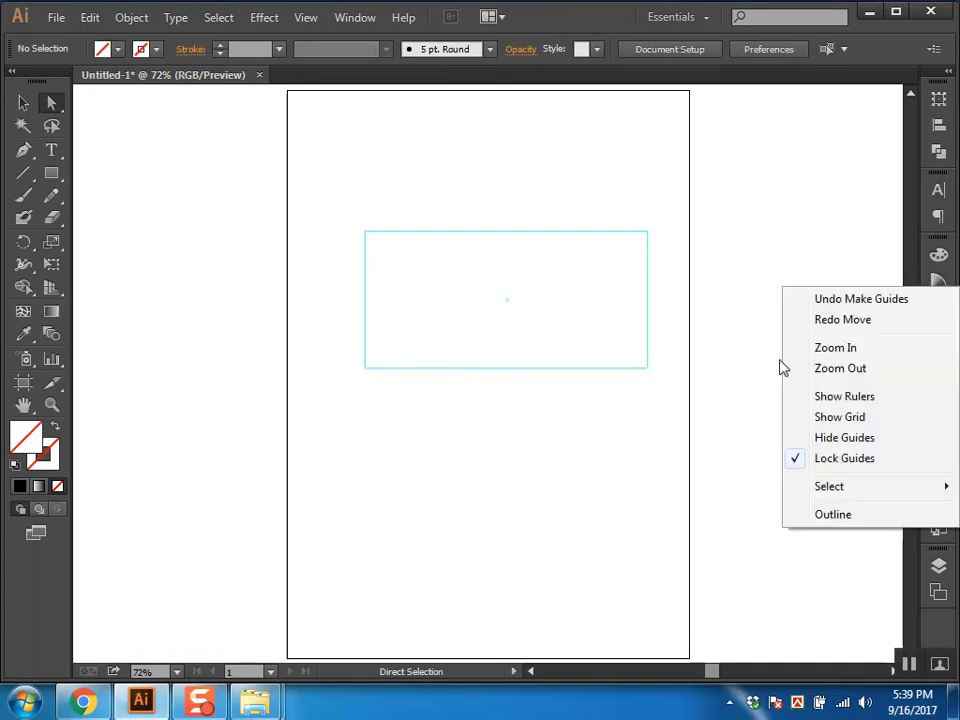
left_click(682, 303)
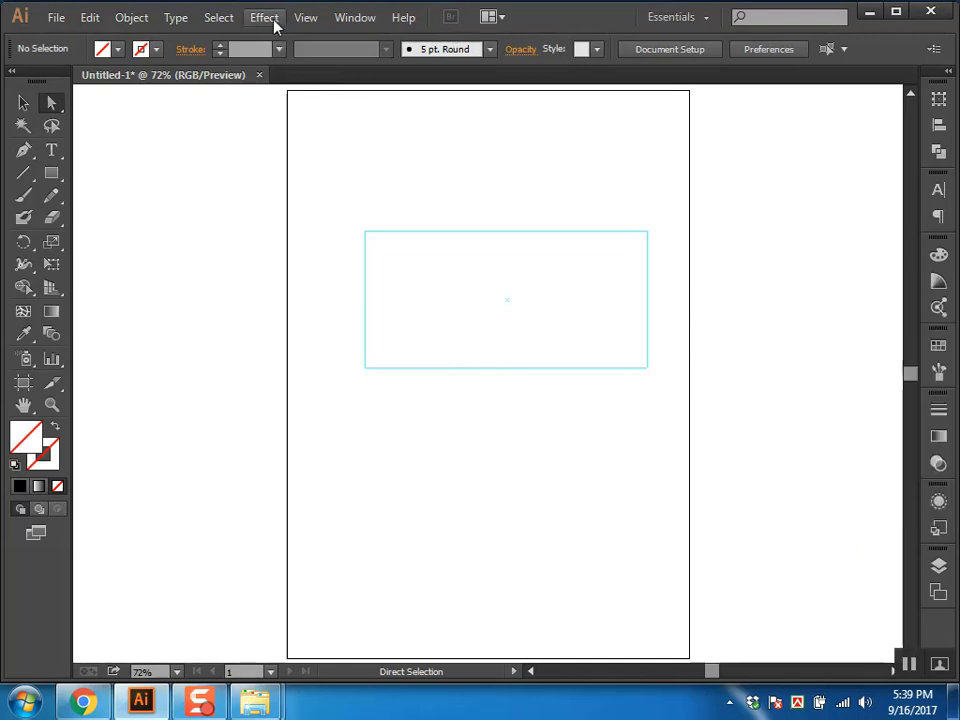
left_click(300, 20)
mouse_move(470, 534)
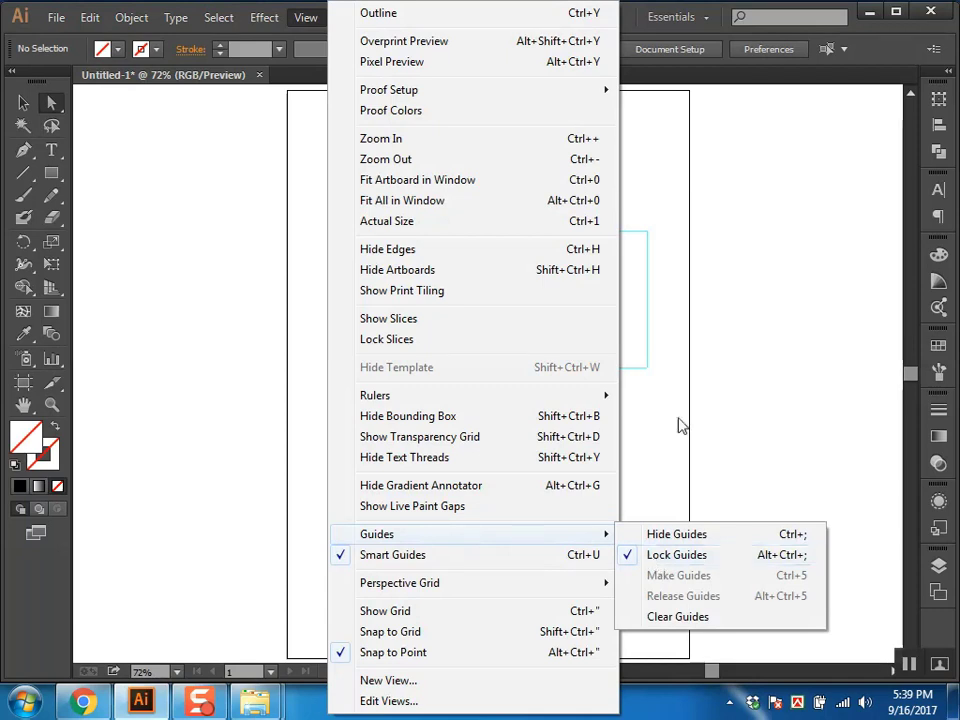
right_click(701, 352)
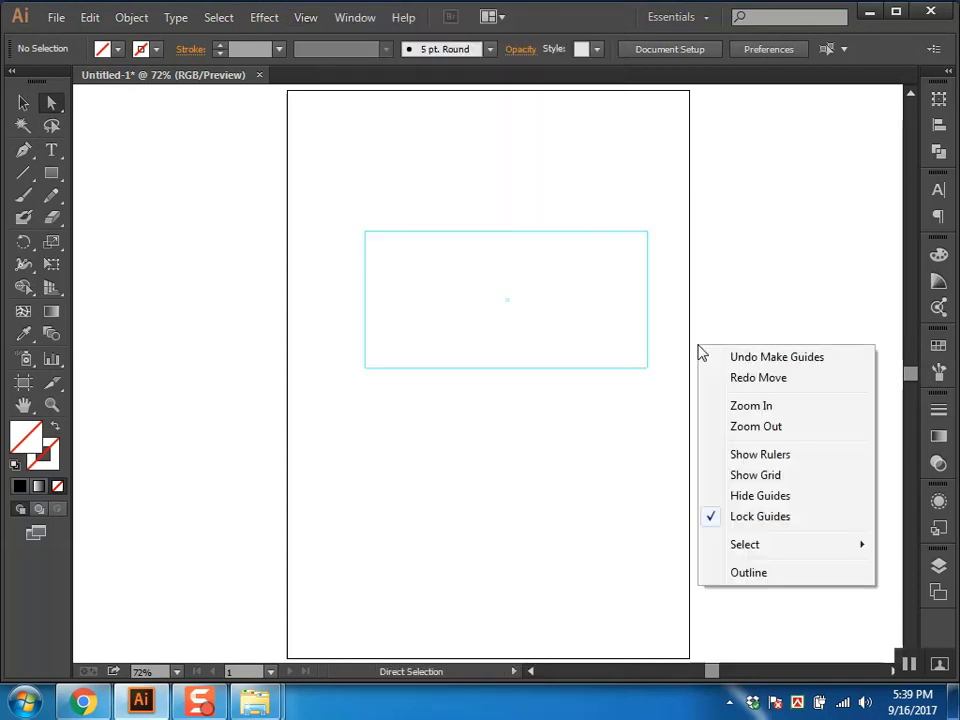
left_click(735, 518)
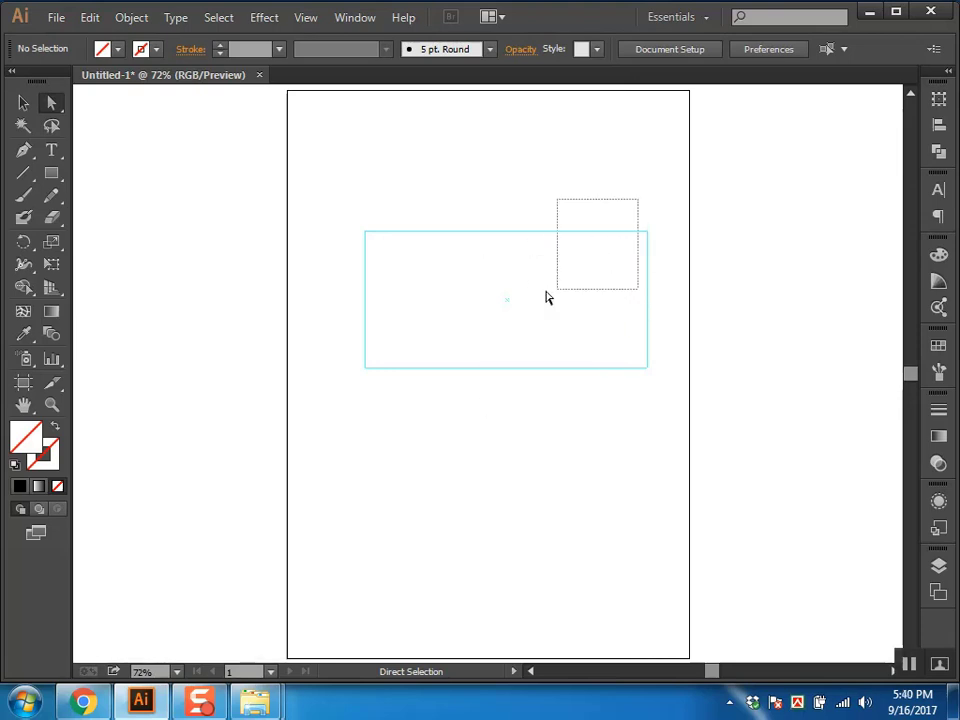
right_click(663, 310)
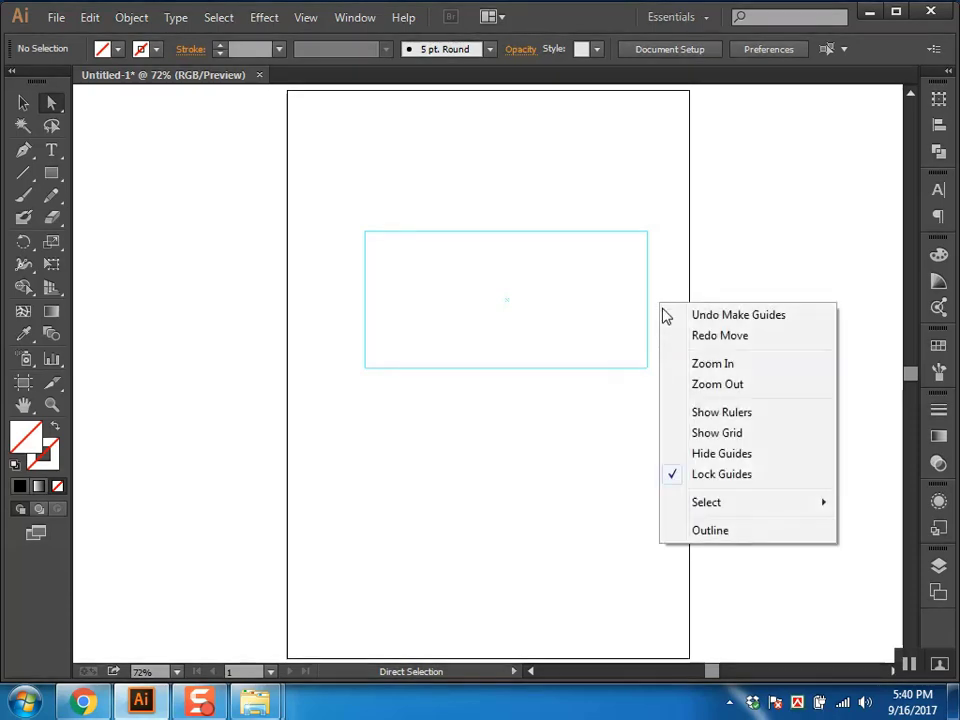
left_click(735, 476)
left_click(570, 368)
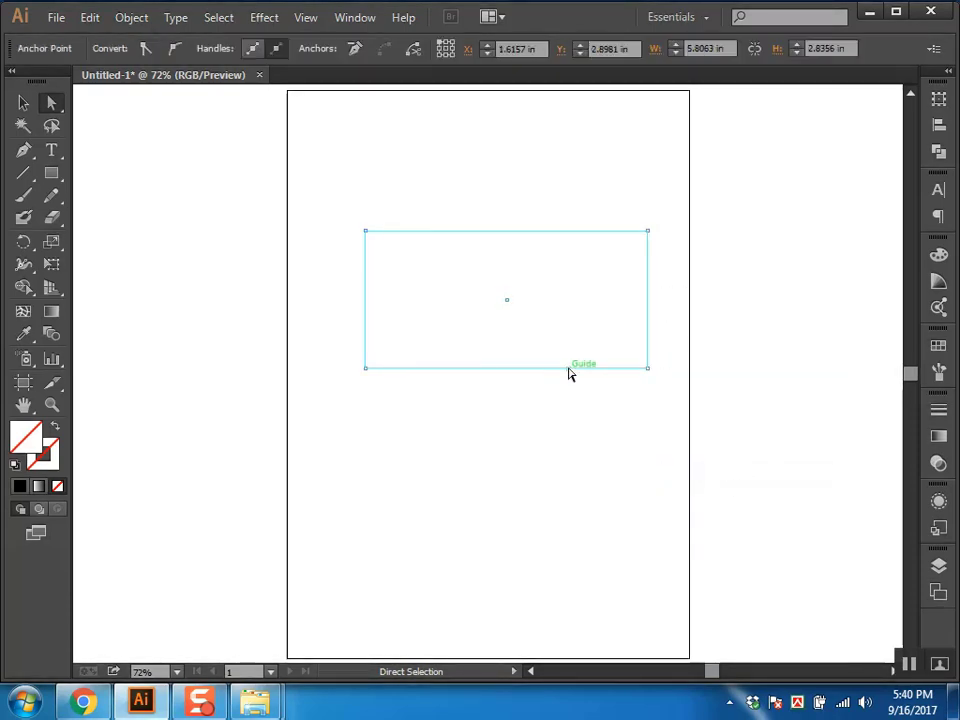
right_click(688, 310)
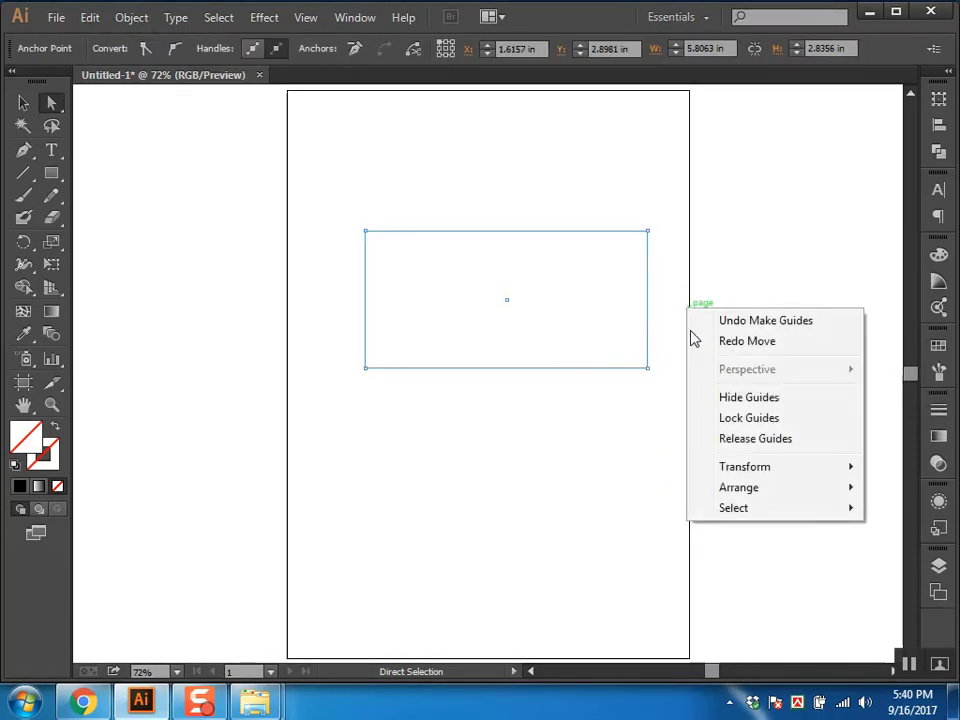
left_click(703, 306)
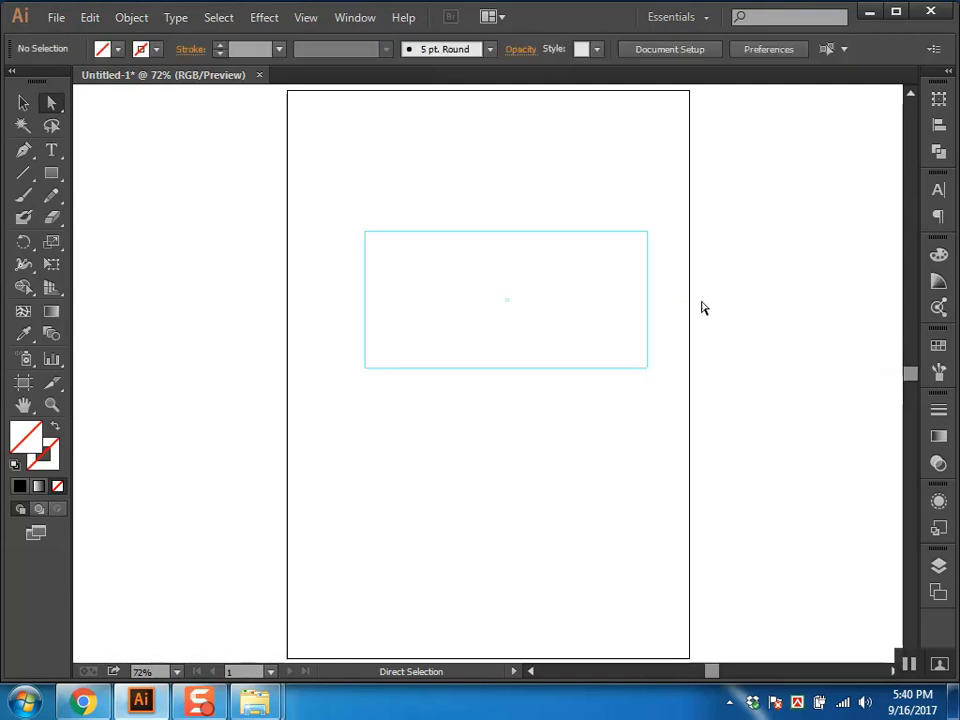
left_click(655, 371)
right_click(678, 301)
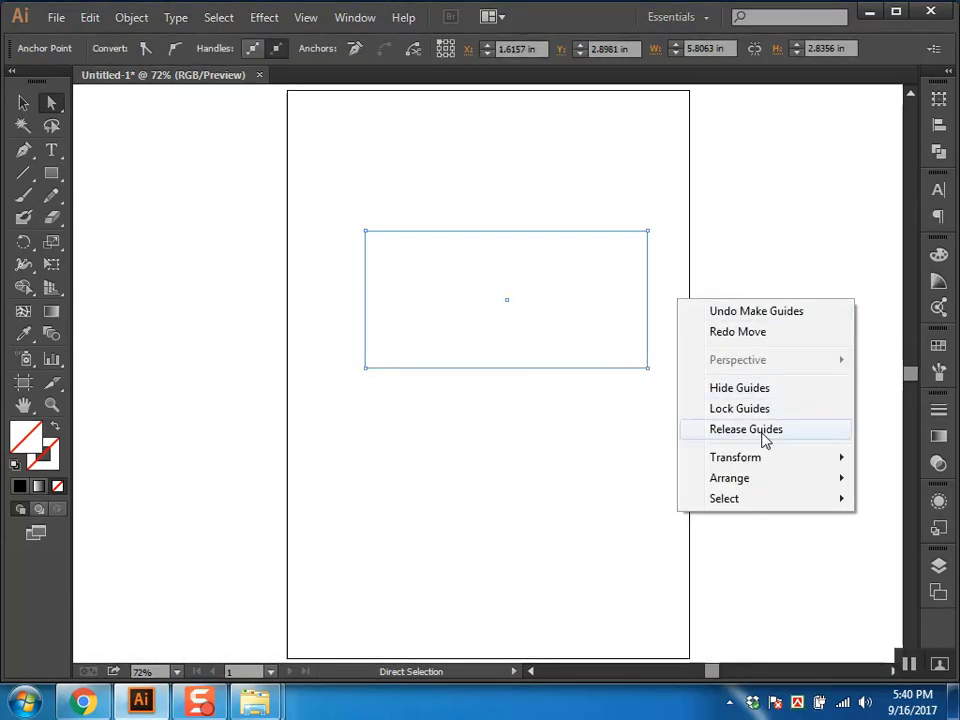
left_click(673, 227)
right_click(674, 272)
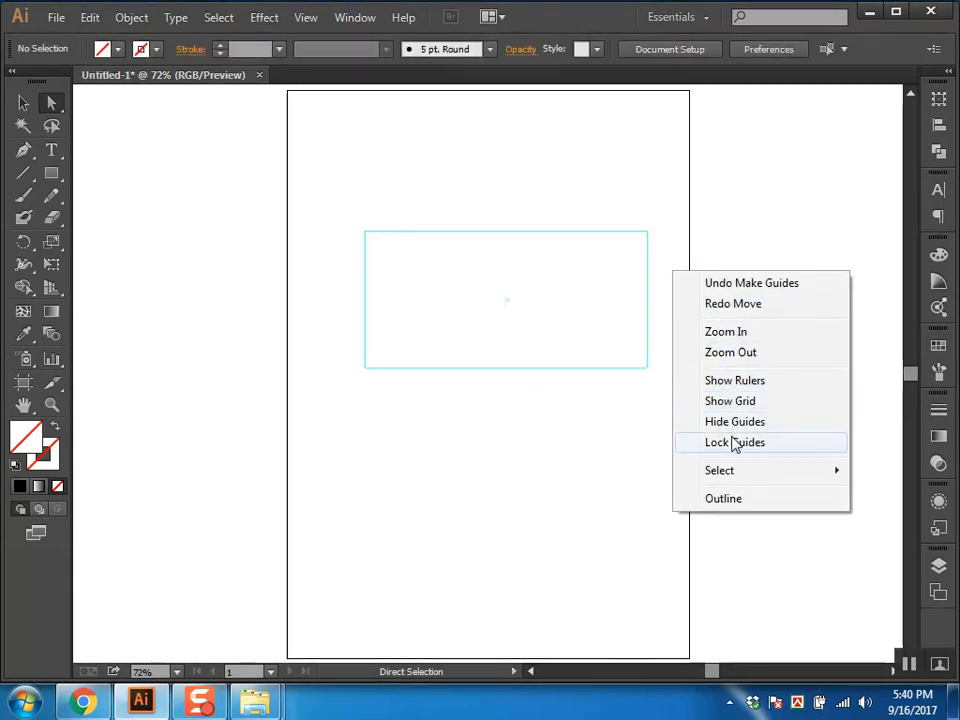
left_click(735, 442)
right_click(671, 268)
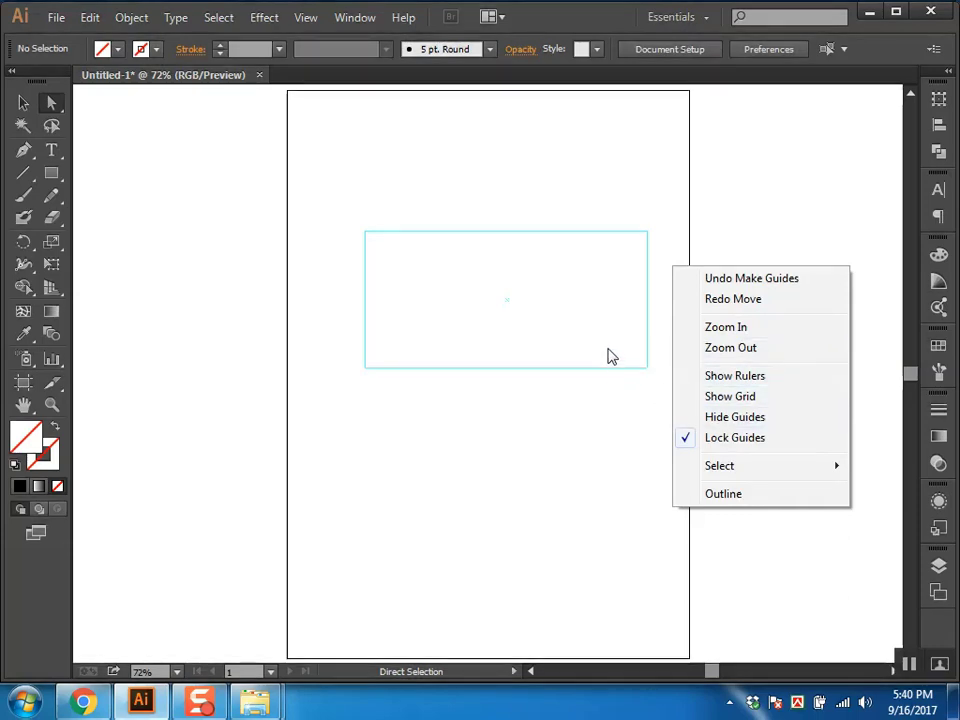
left_click(332, 75)
left_click(310, 18)
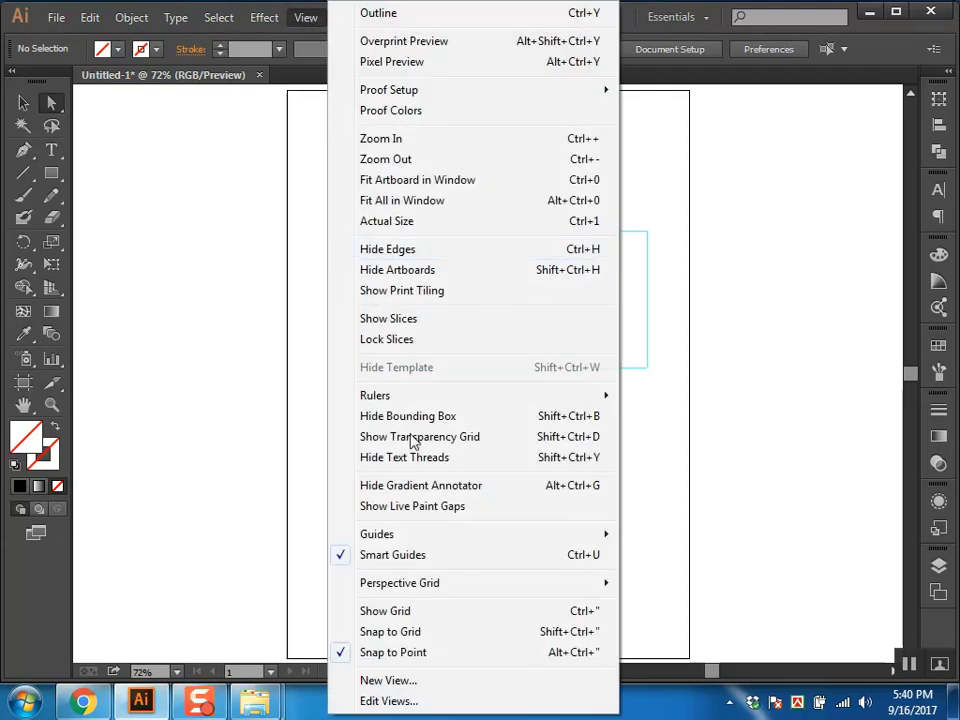
mouse_move(377, 534)
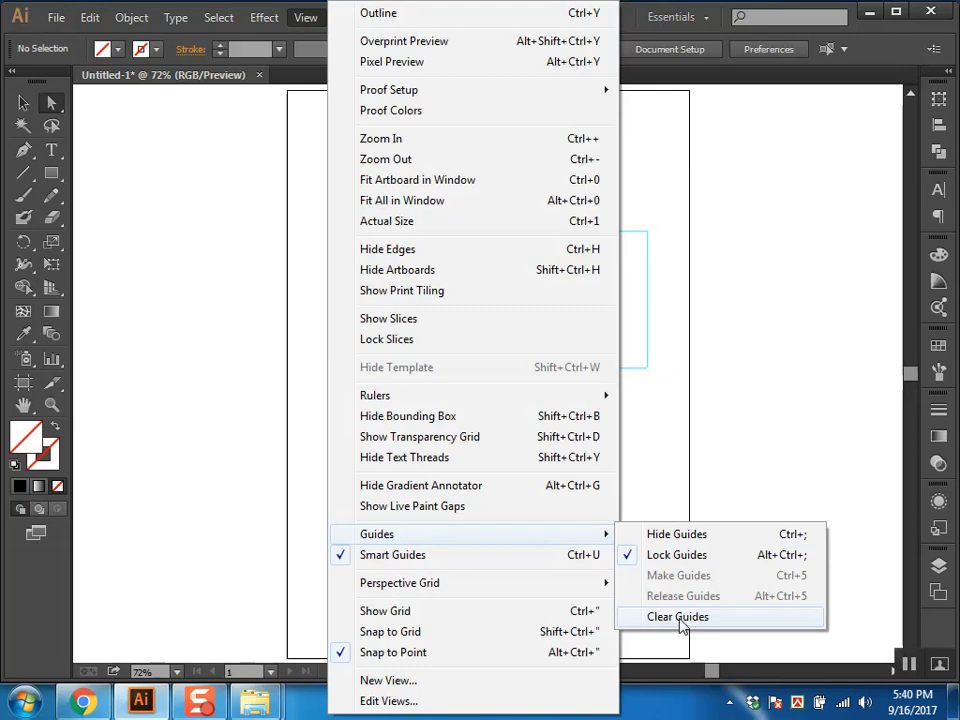
left_click(775, 380)
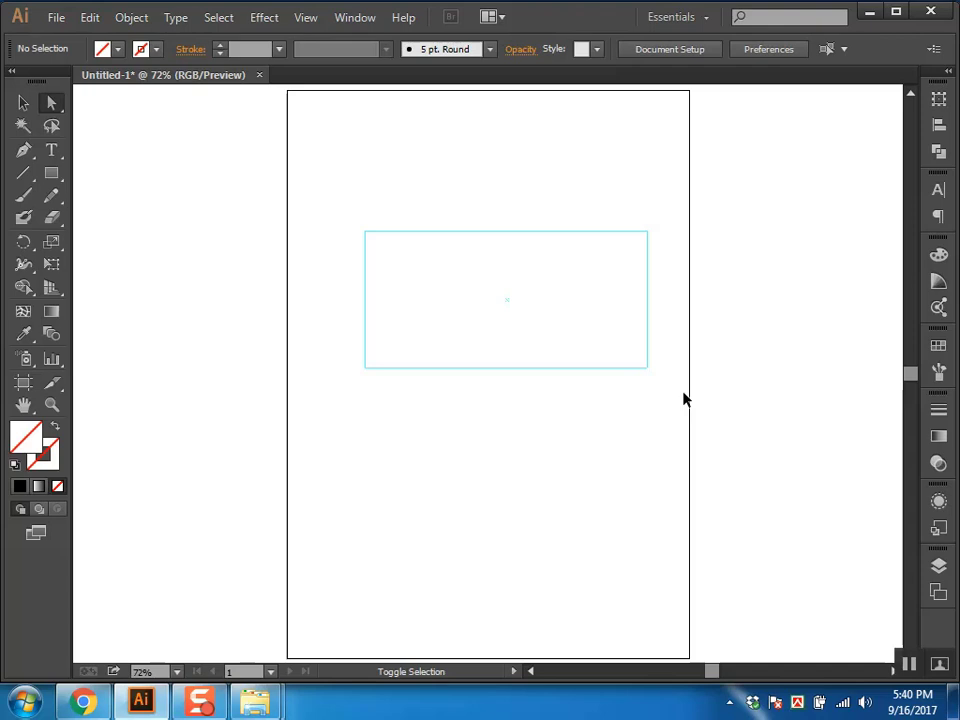
Step: Release the guide into a path with Ctrl+Alt+5 and reselect the rectangle
key("ctrl+alt+5")
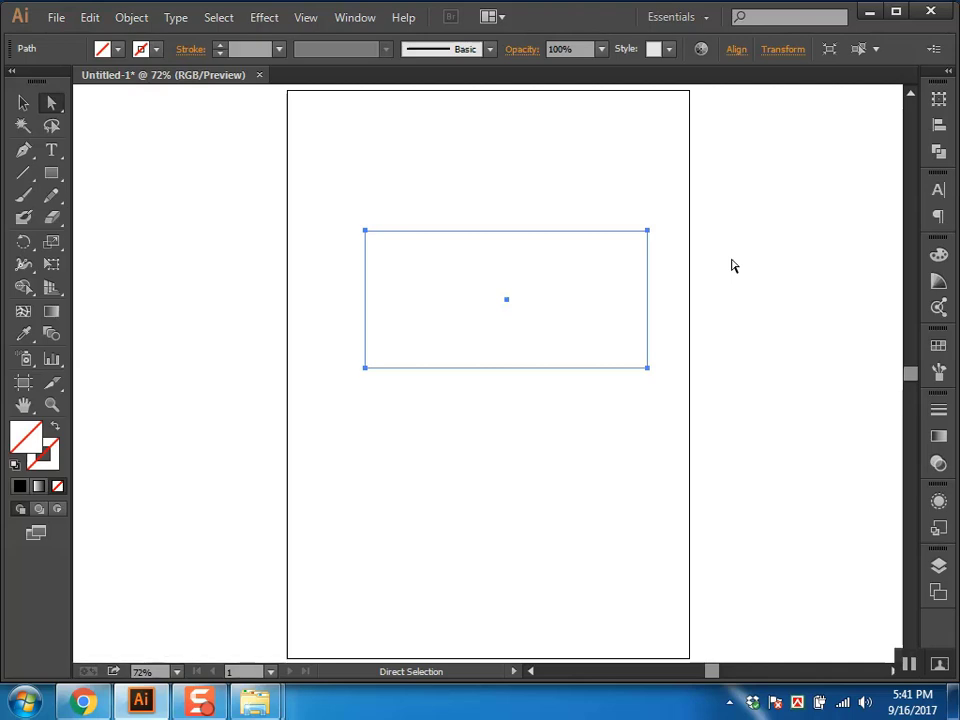
key("ctrl")
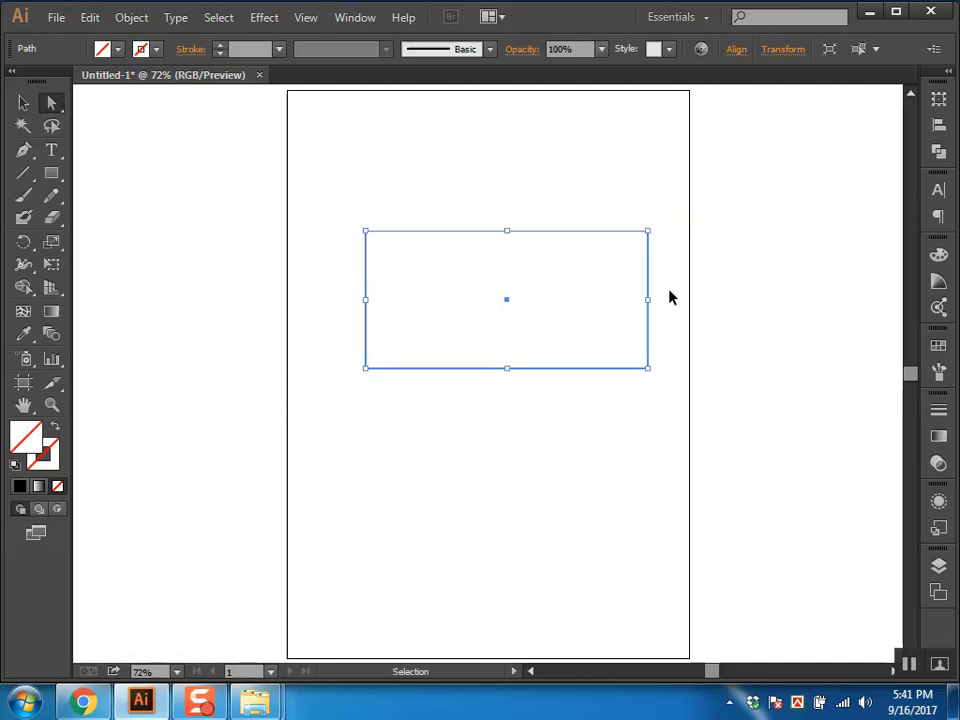
left_click(670, 297)
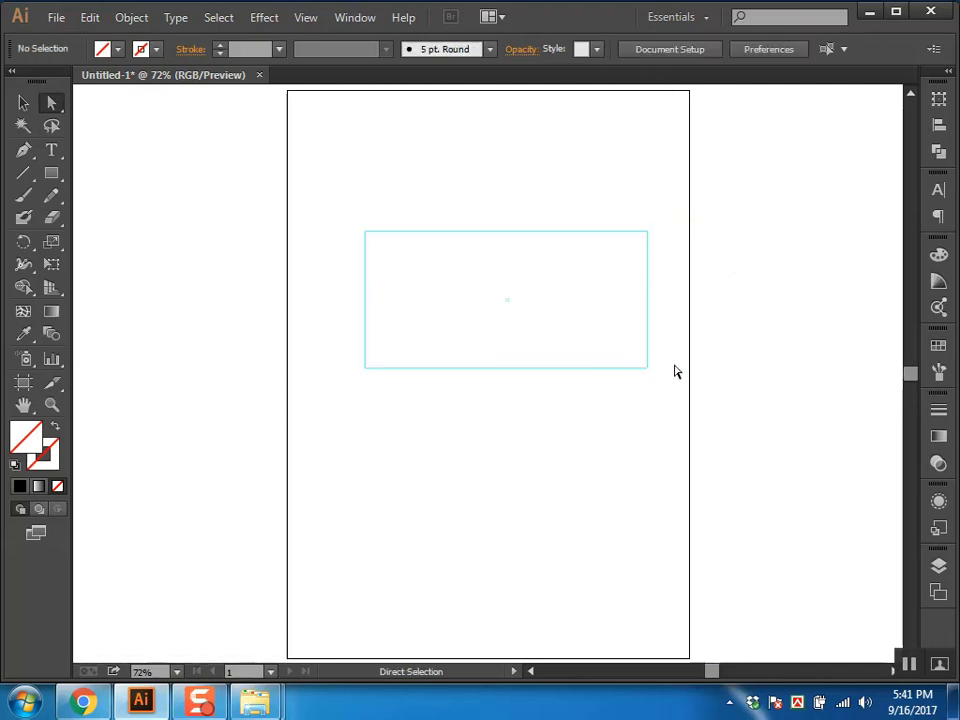
left_click(648, 292)
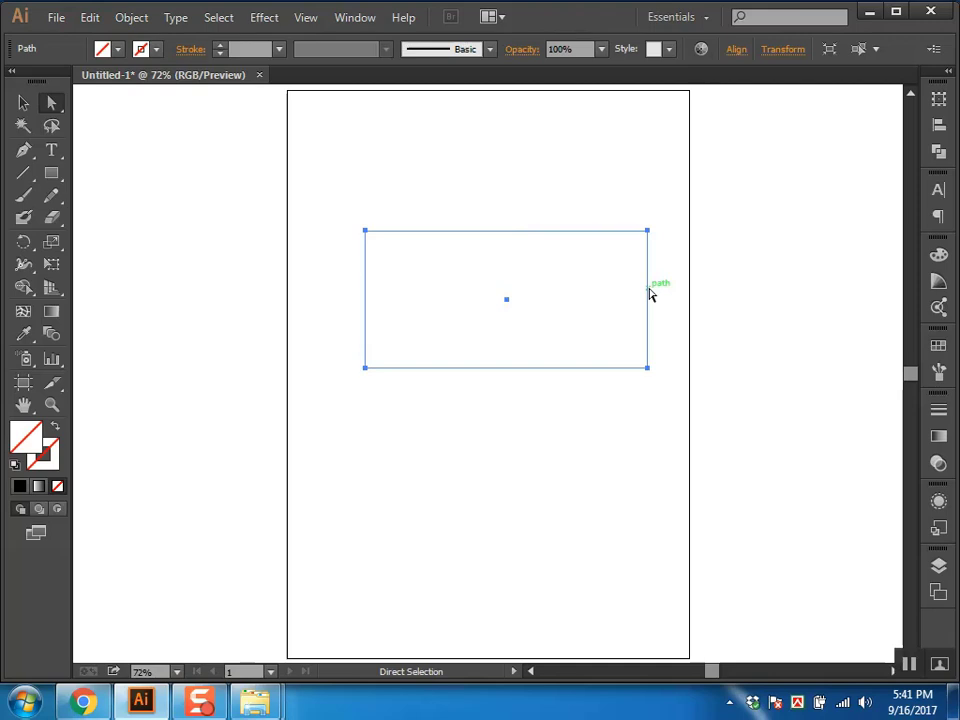
Step: Deselect the unfilled, unstroked rectangle path by clicking empty canvas
left_click(645, 275)
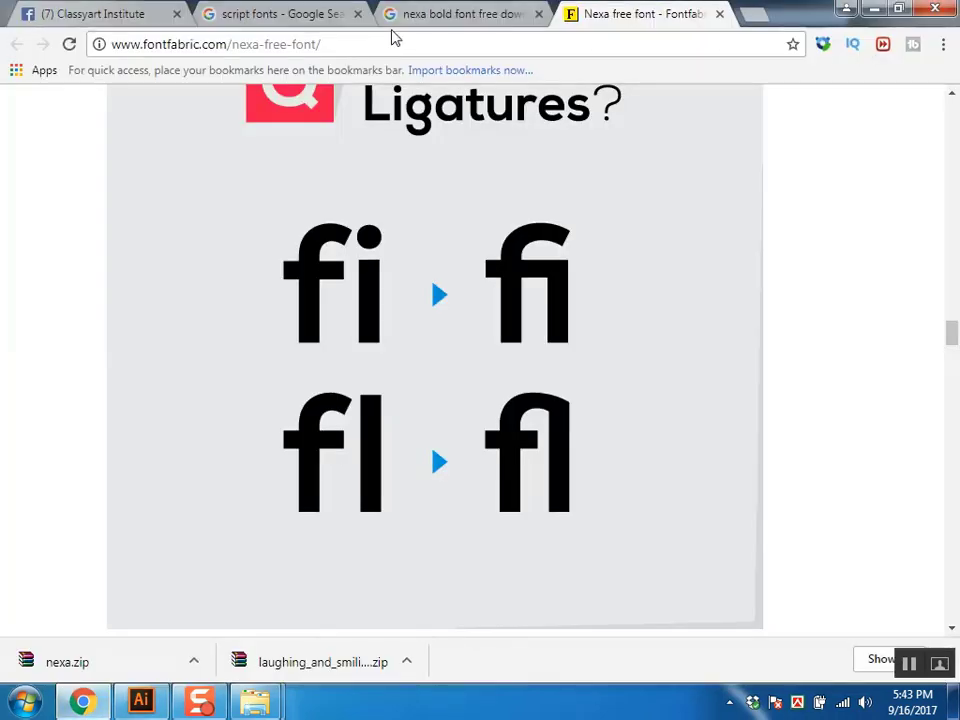
Step: Close the nexa bold font tab and run a Google Images search for "visiting card"
left_click(395, 14)
left_click(539, 14)
left_click(272, 12)
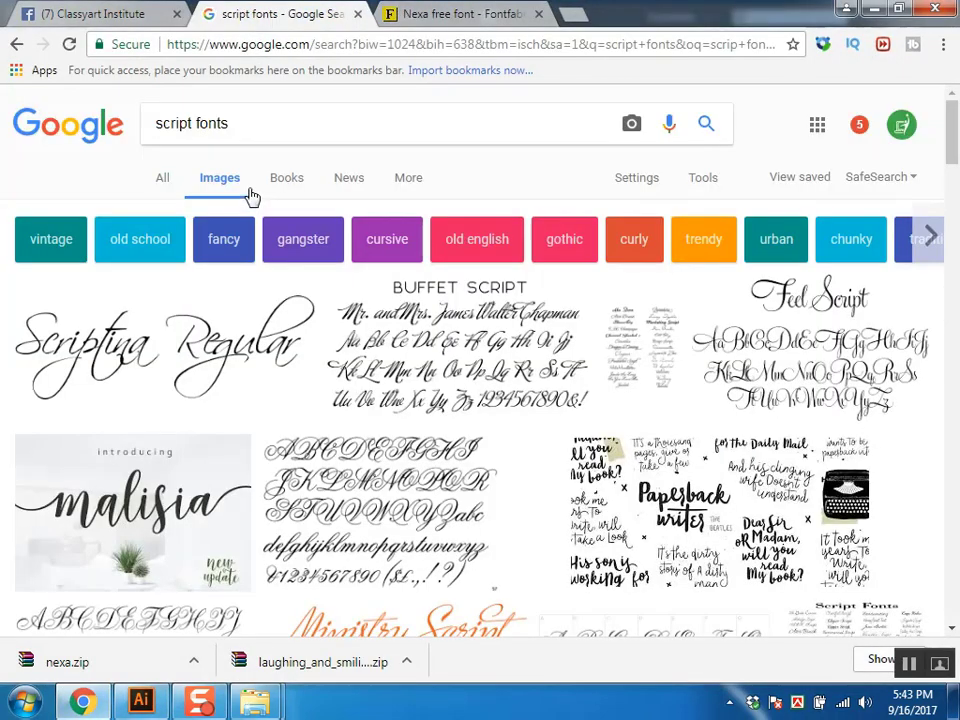
left_click(262, 130)
left_click_drag(262, 136, 3, 141)
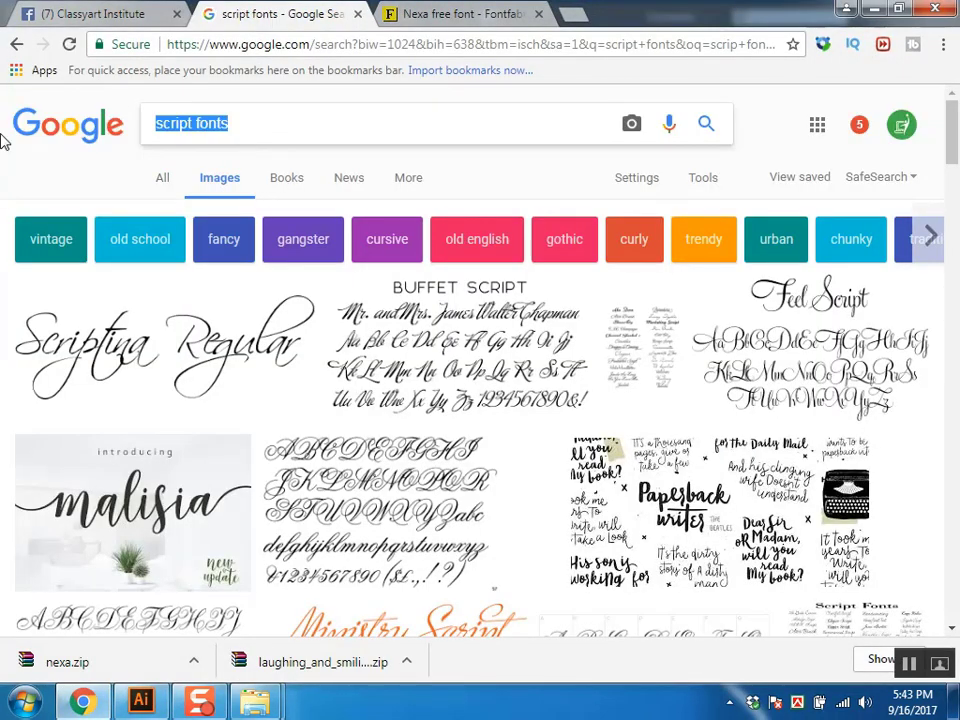
type("visiting car")
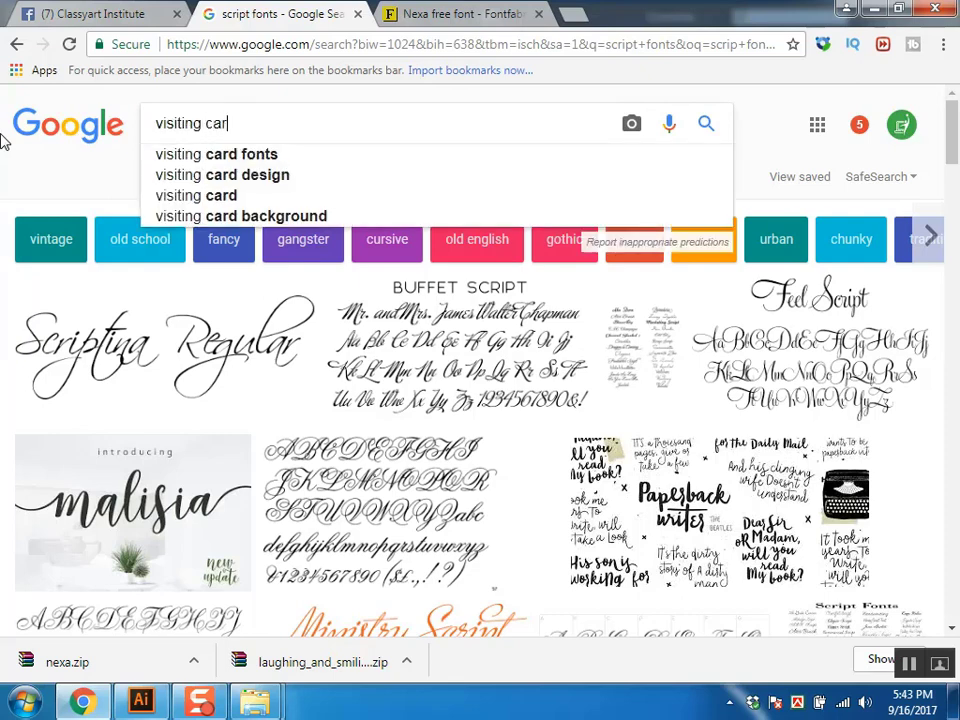
type("d")
key("Return")
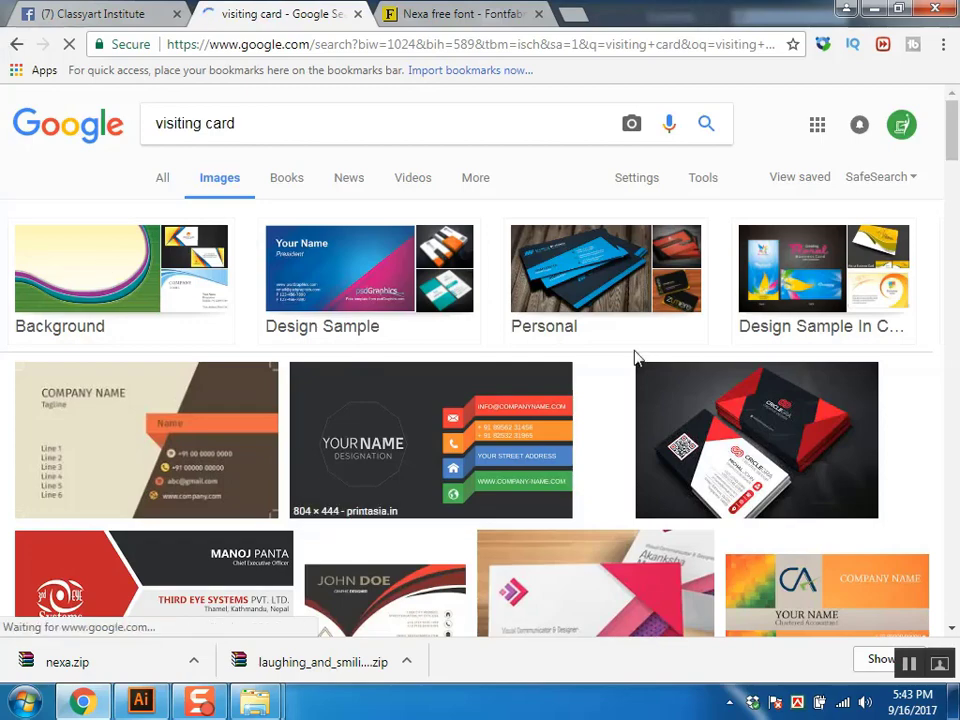
Step: Browse the visiting card results, then change the search to "business card"
scroll(737, 420, "down", 3)
scroll(947, 425, "down", 2)
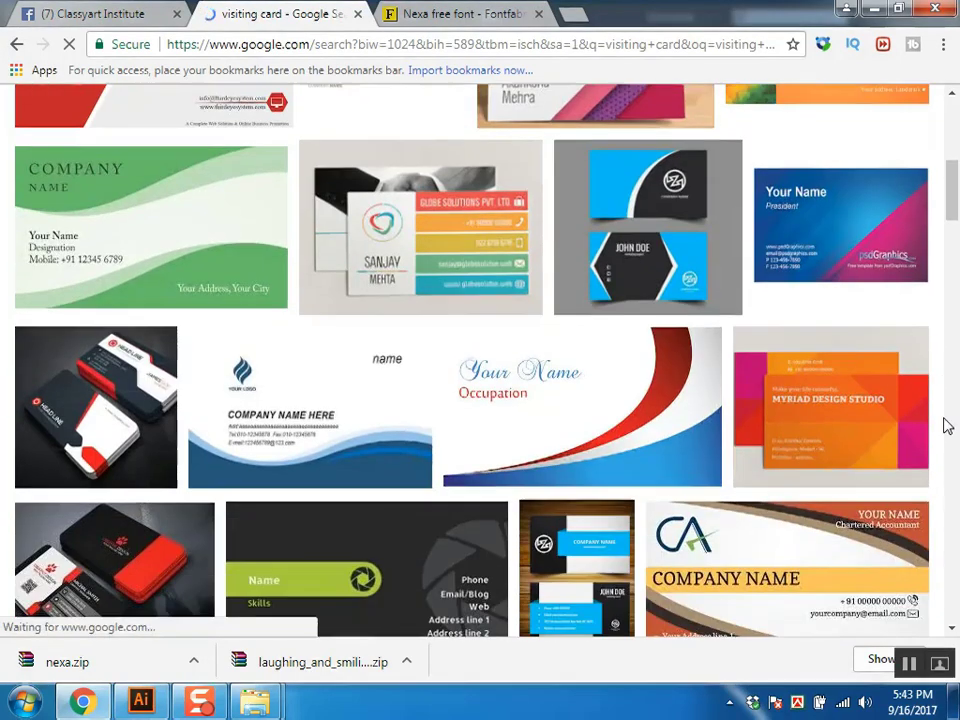
scroll(668, 399, "up", 3)
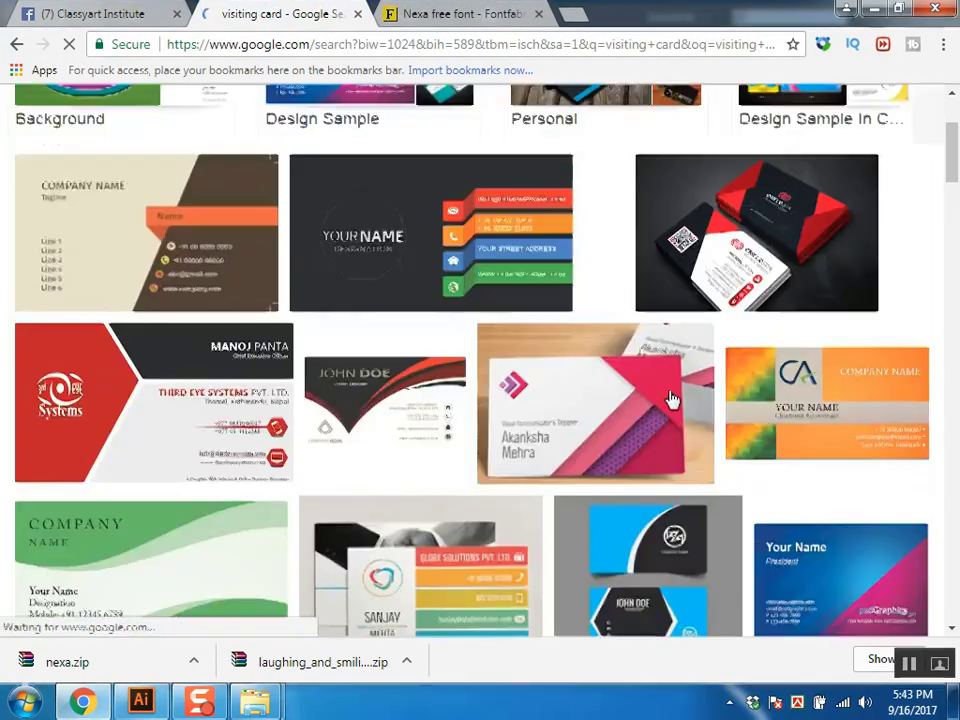
scroll(670, 399, "up", 2)
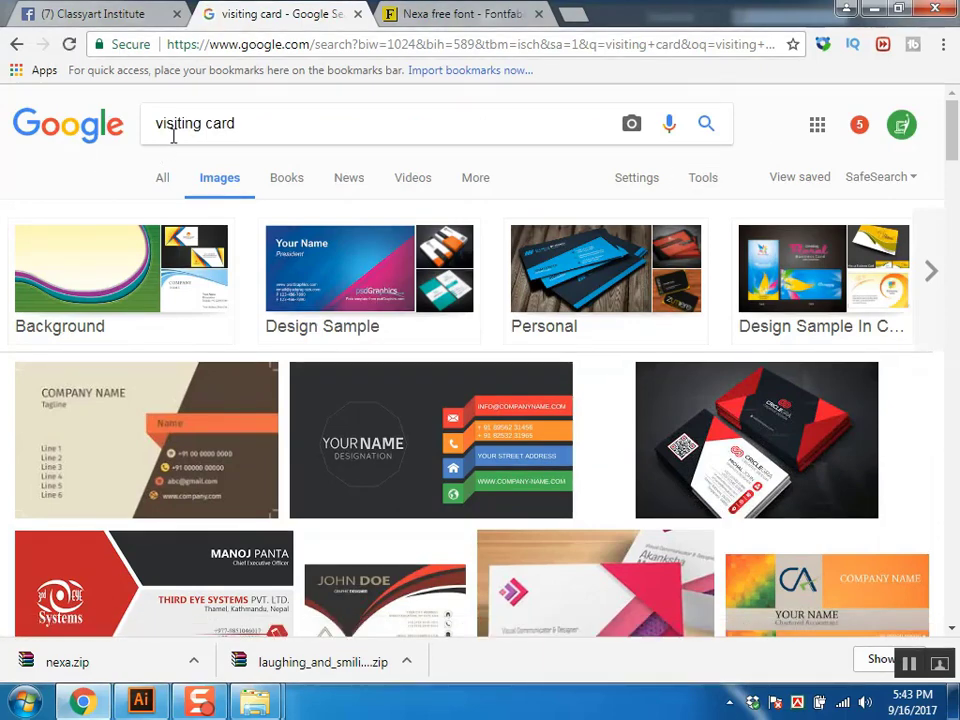
left_click_drag(201, 123, 2, 117)
type("bus")
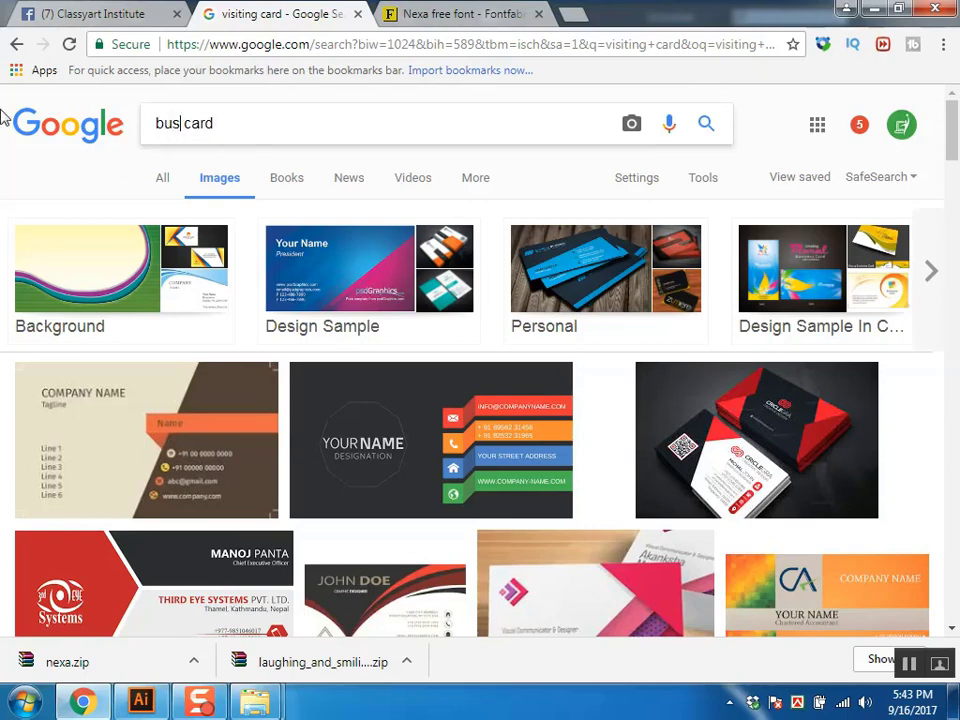
type("iness")
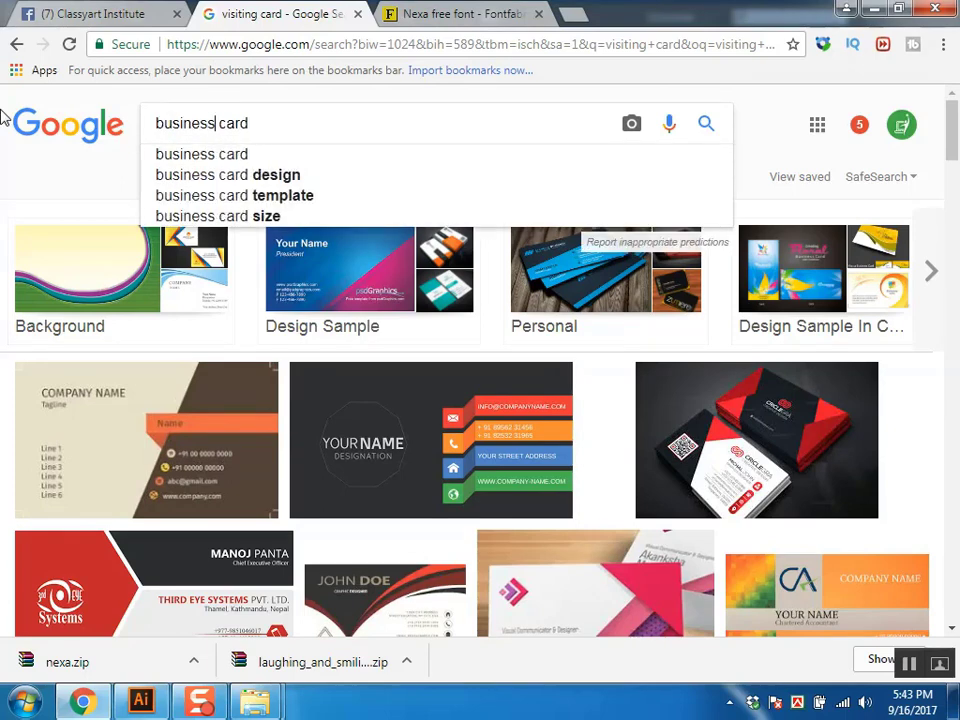
key("Return")
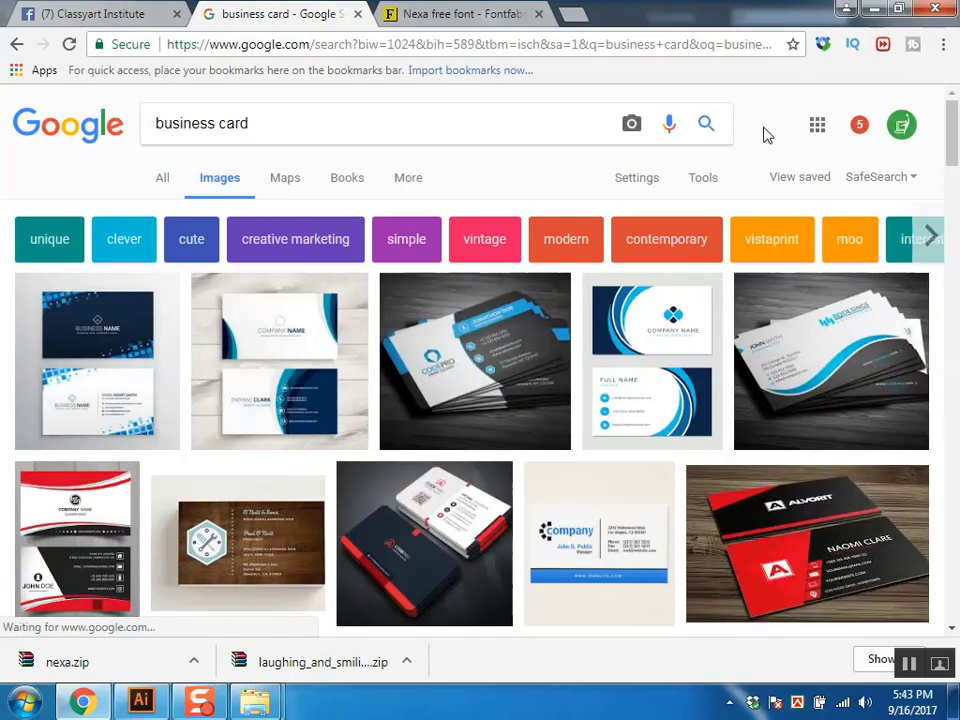
Step: Minimize Chrome to return to the Illustrator artboard
left_click(876, 8)
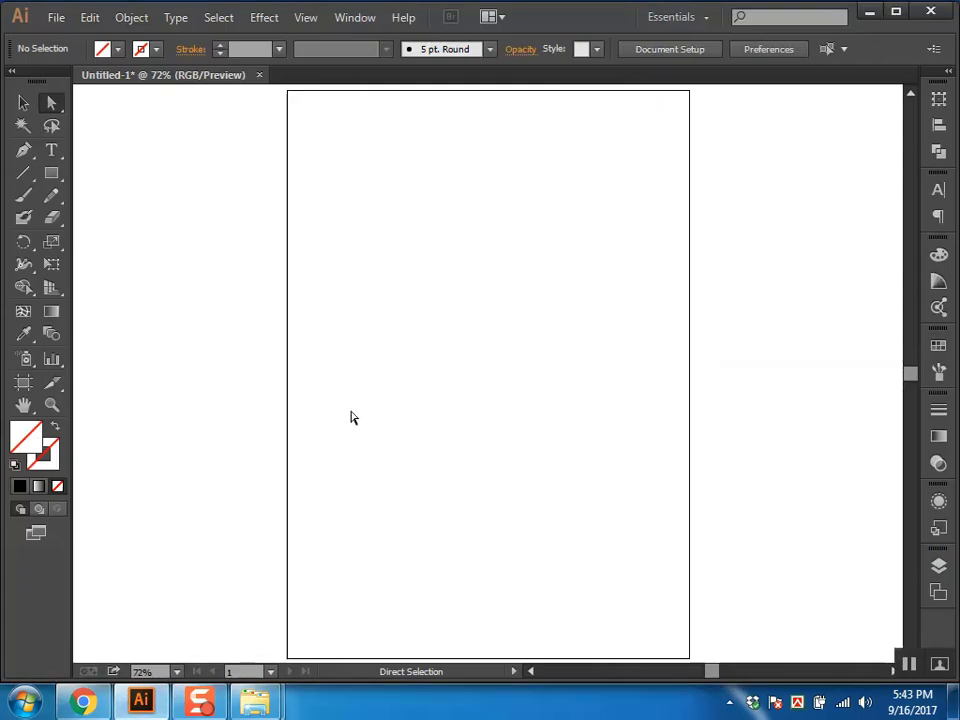
left_click(82, 700)
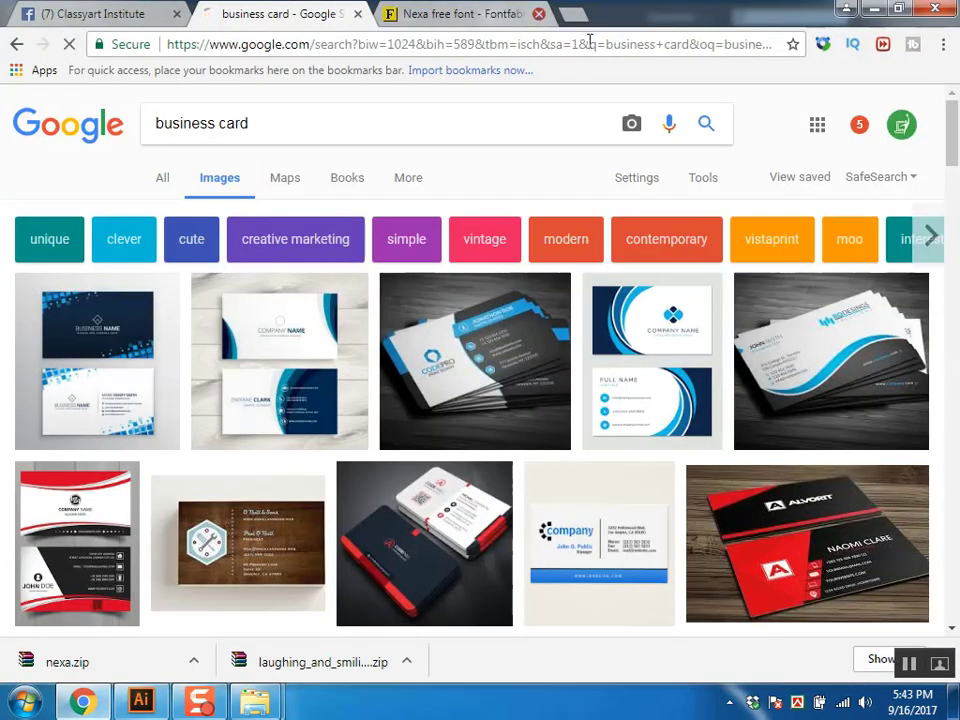
left_click(876, 8)
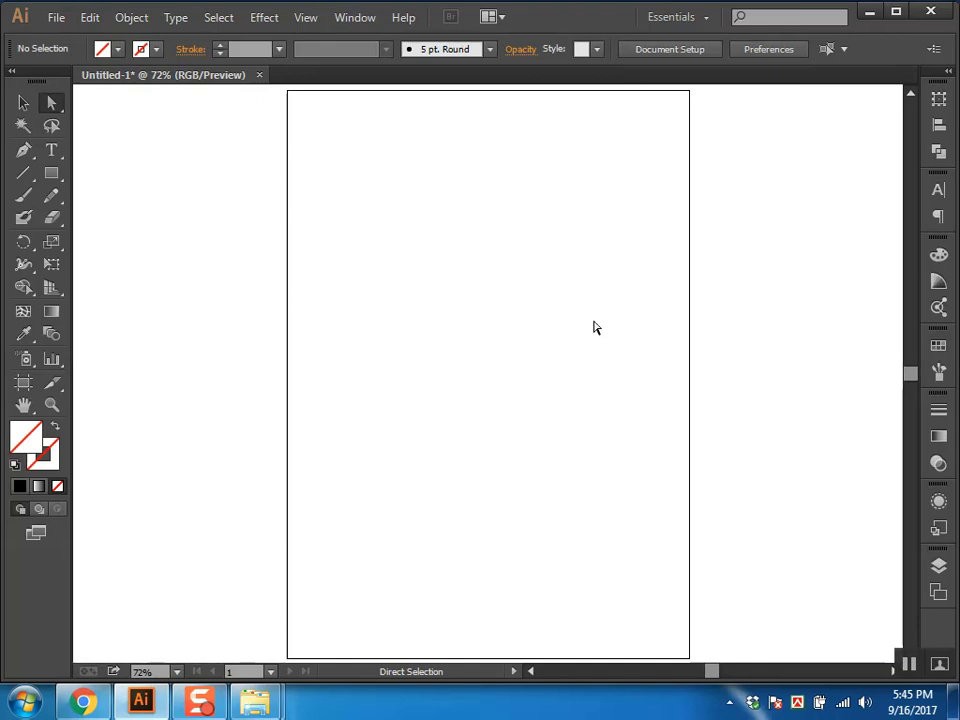
Step: Switch to the Rectangle tool and drag out a rough trial rectangle on the artboard, then deselect it
left_click(51, 173)
left_click(434, 326)
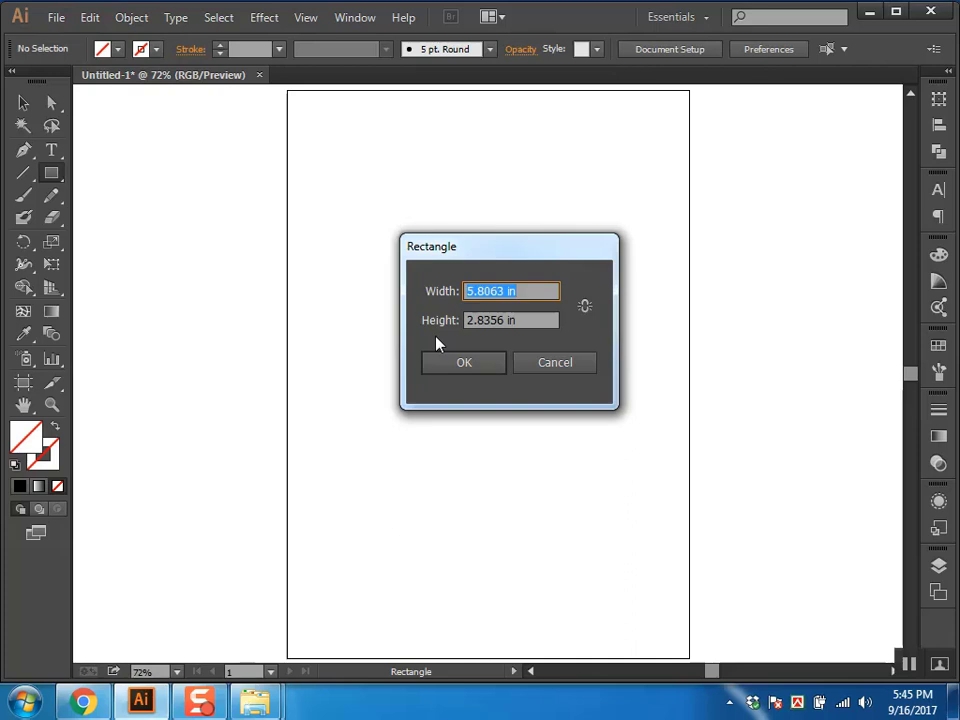
key("Escape")
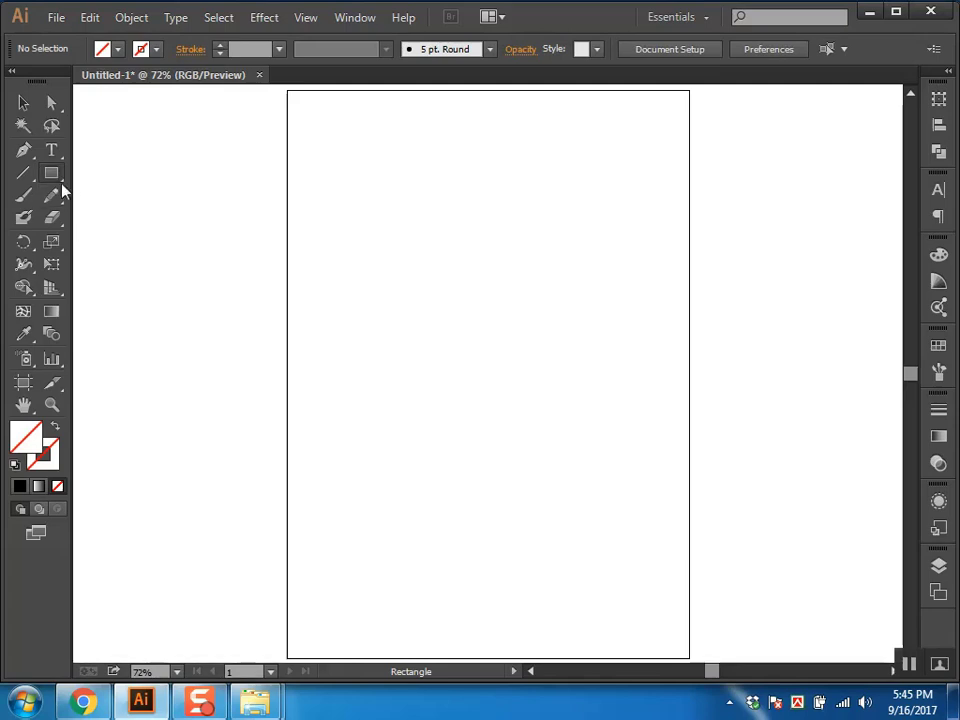
left_click(485, 287)
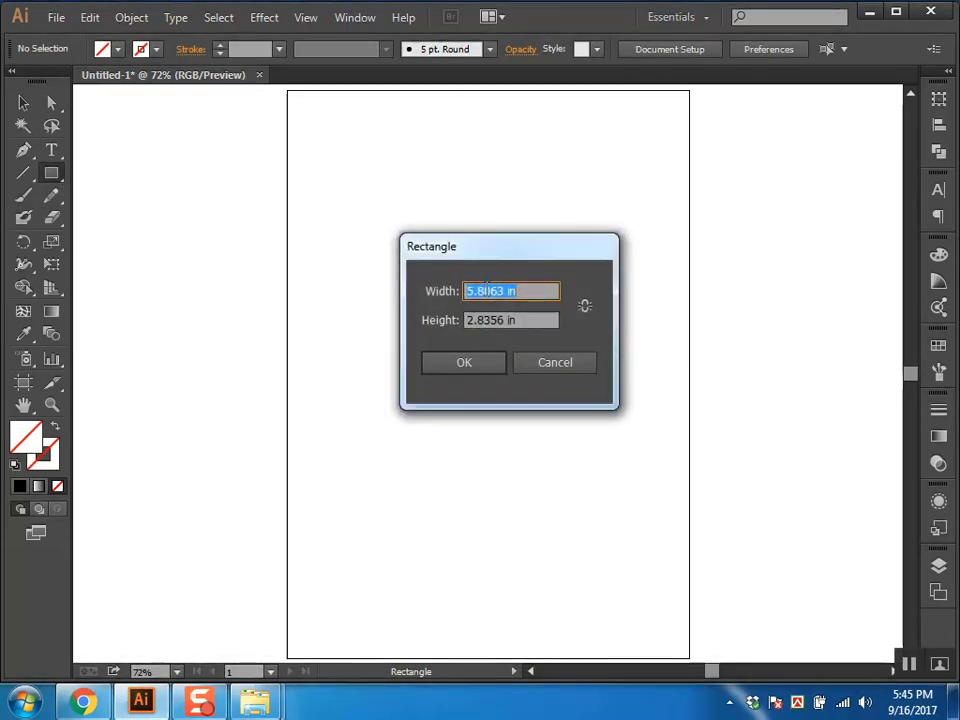
key("Escape")
left_click_drag(375, 231, 669, 405)
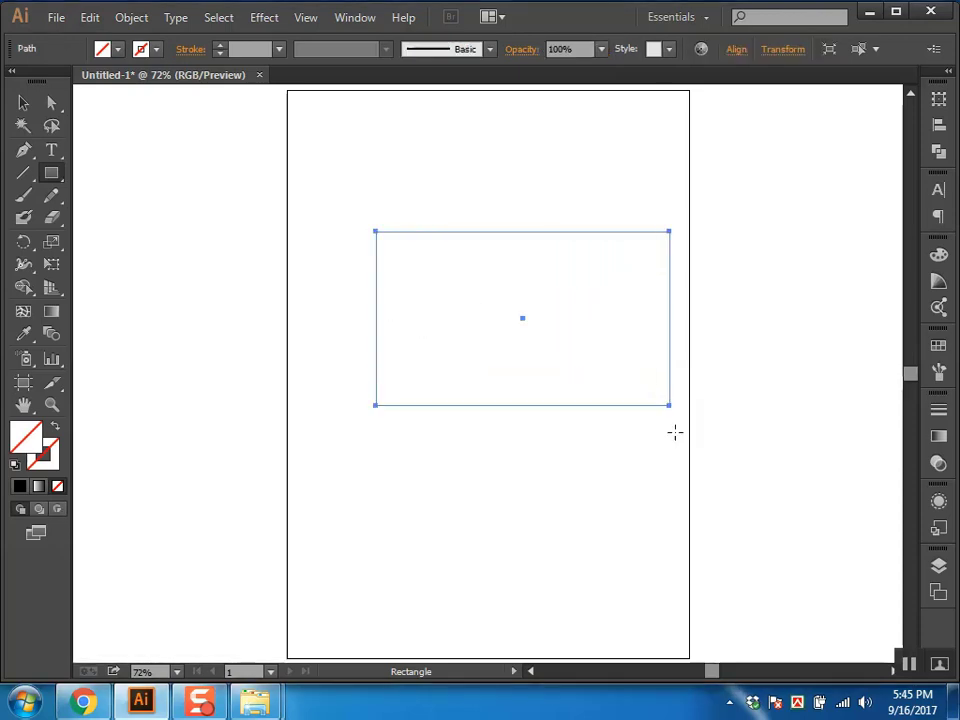
key("ctrl+shift+a")
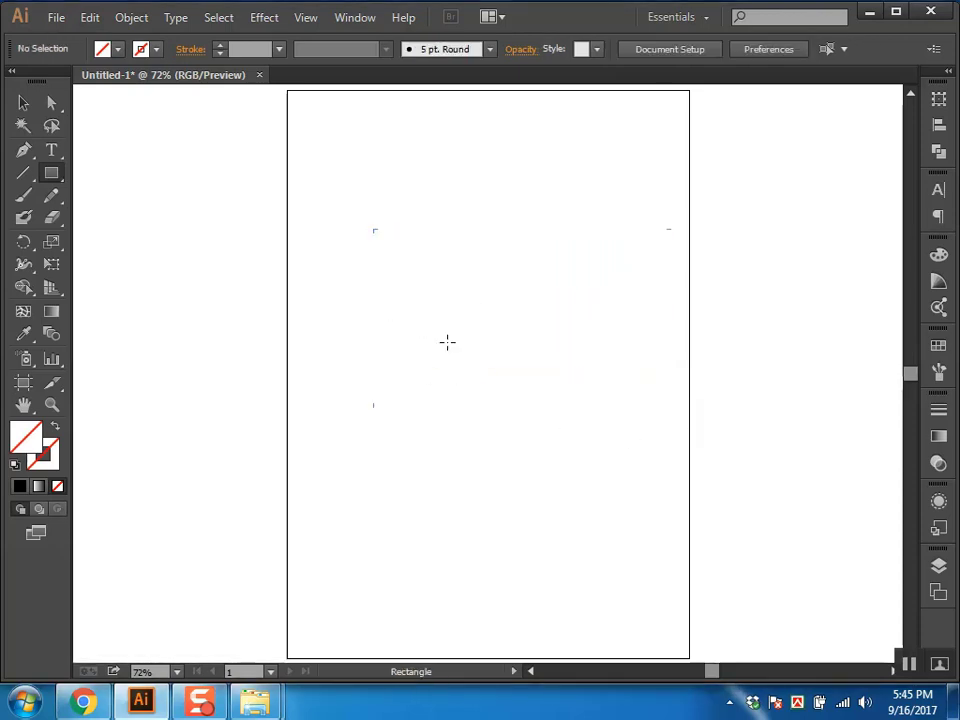
Step: Create a rectangle exactly 3.5 in wide by 2 in high in the Rectangle dialog
left_click(479, 347)
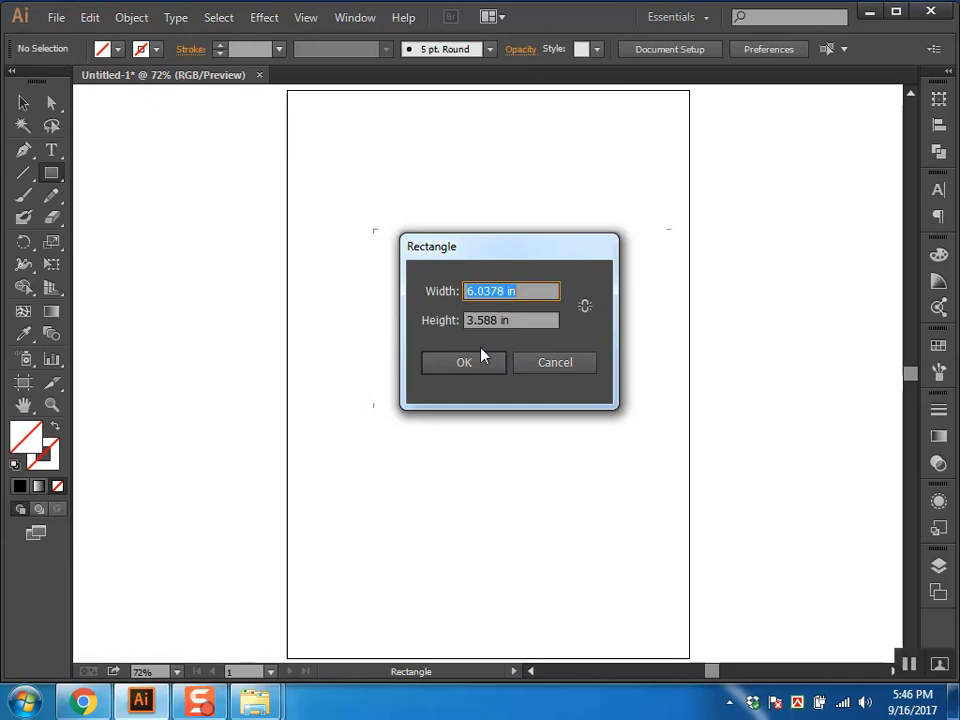
type("3")
type(".")
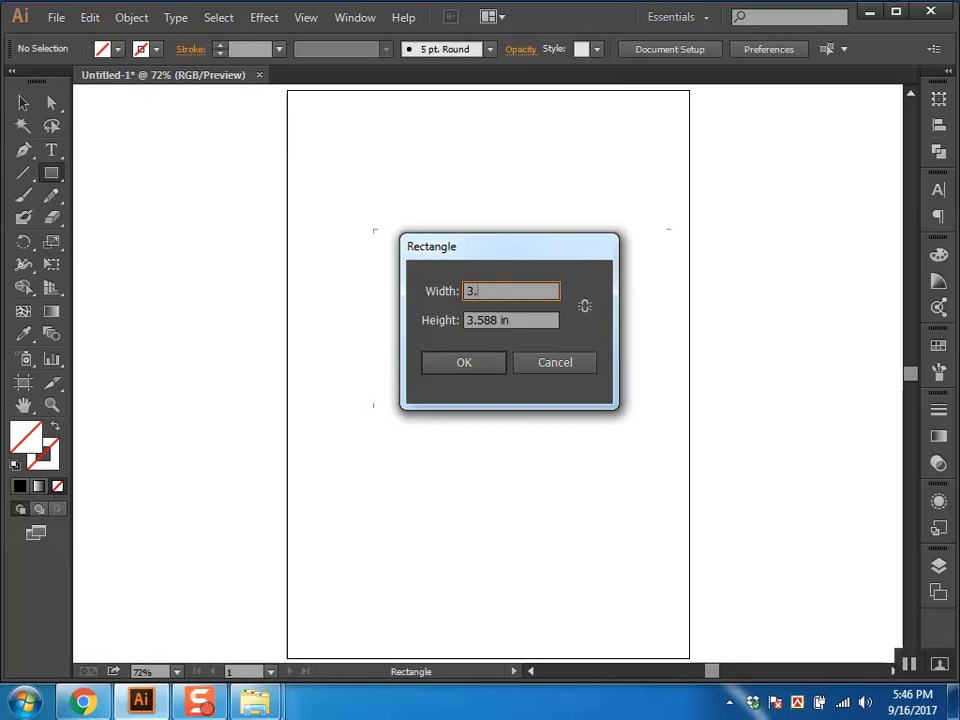
type("5")
key("Tab")
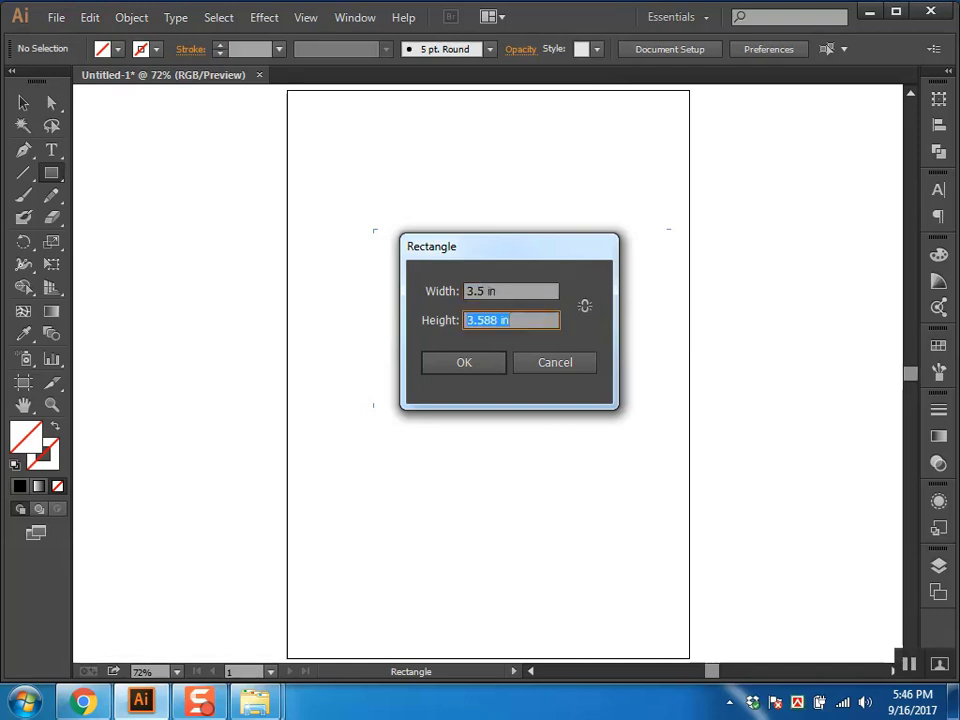
type("2")
key("Return")
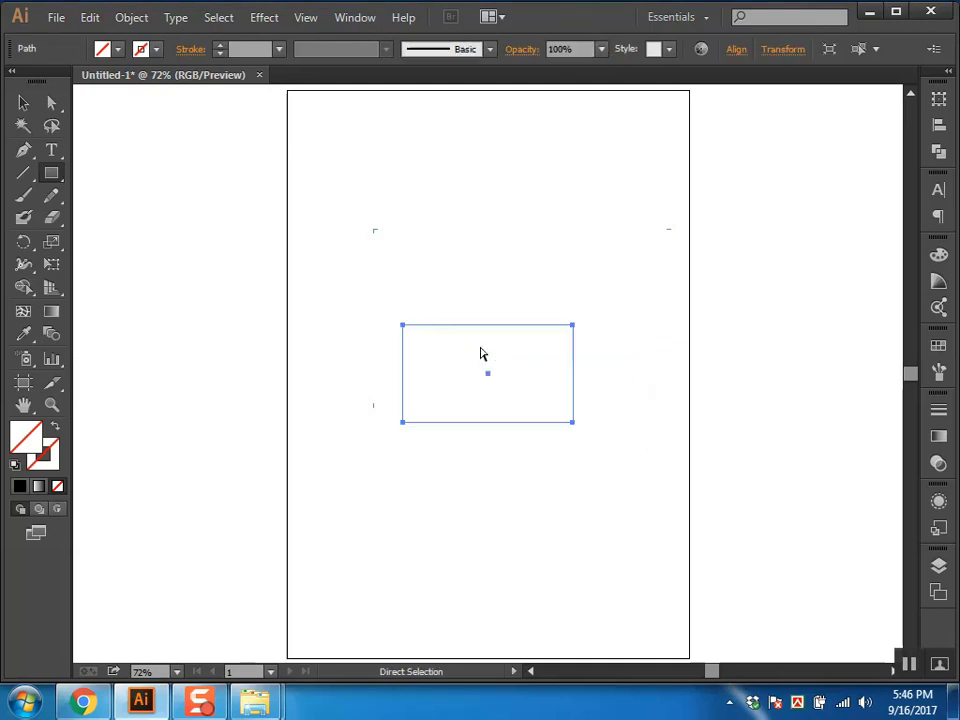
Step: Set the rectangle's stroke colour to black
key("a")
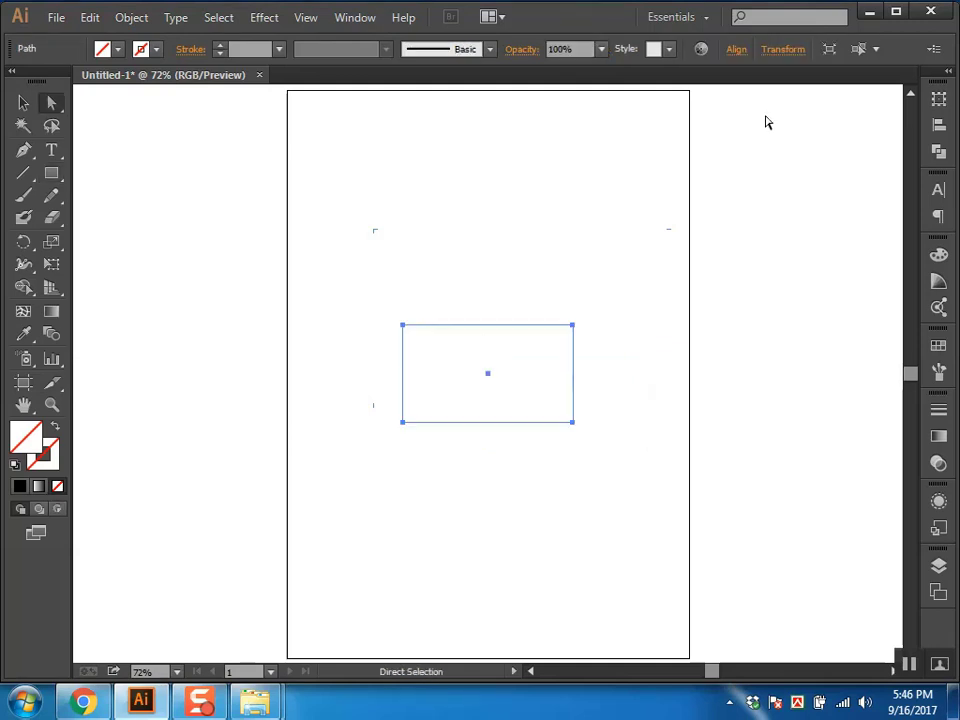
left_click(43, 455)
left_click(19, 486)
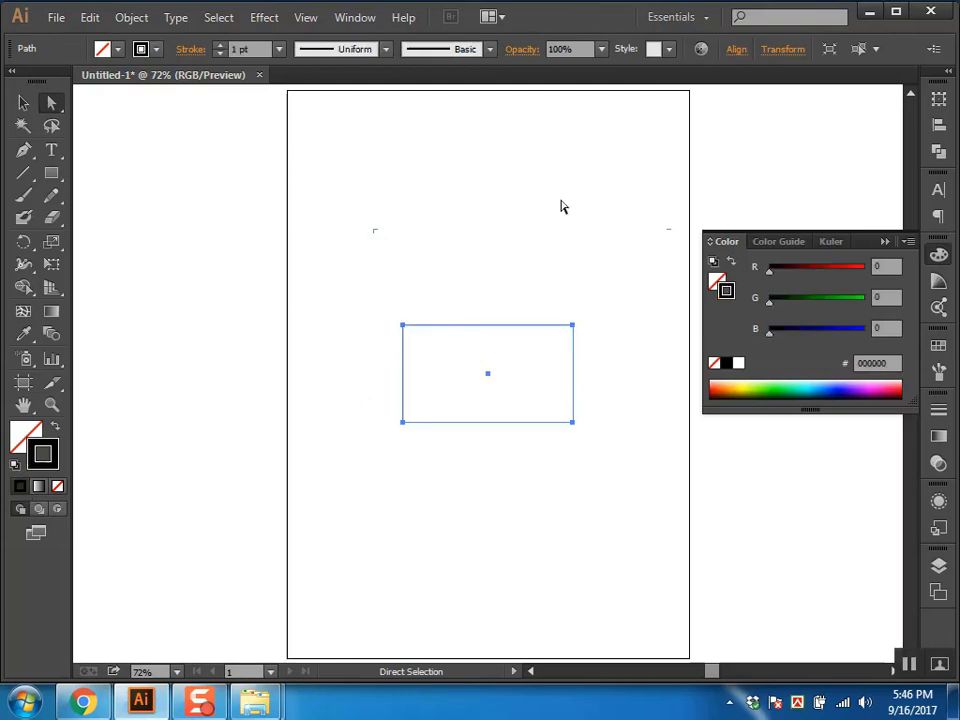
left_click(566, 212)
Step: Zoom in on the rectangle and select it
key("z")
double_click(536, 391)
scroll(469, 366, "up", 2)
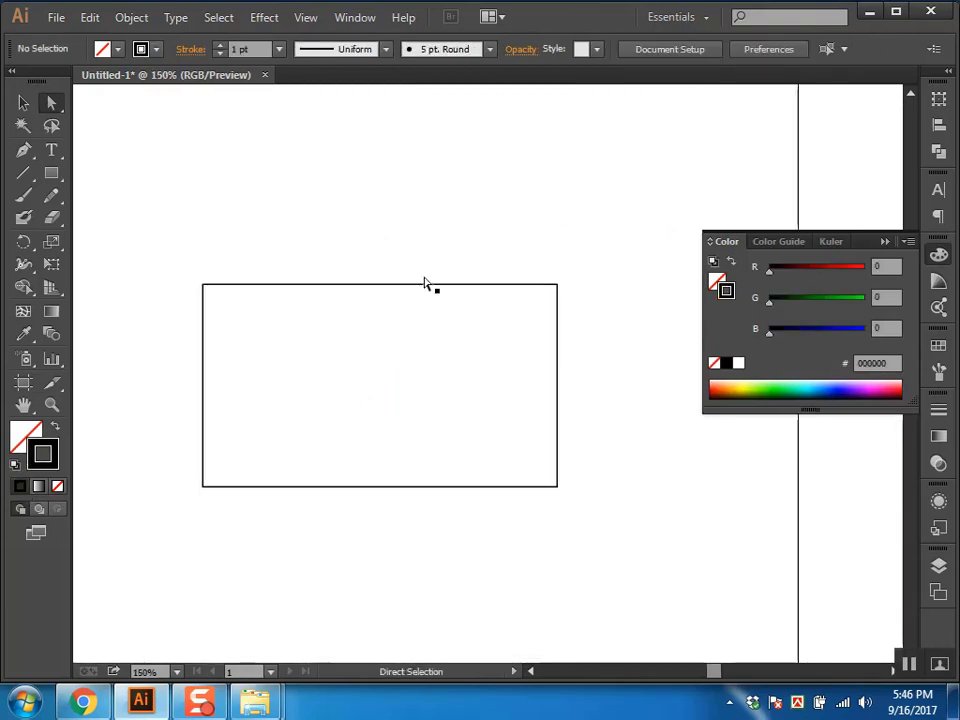
scroll(429, 285, "up", 2)
key("ctrl+a")
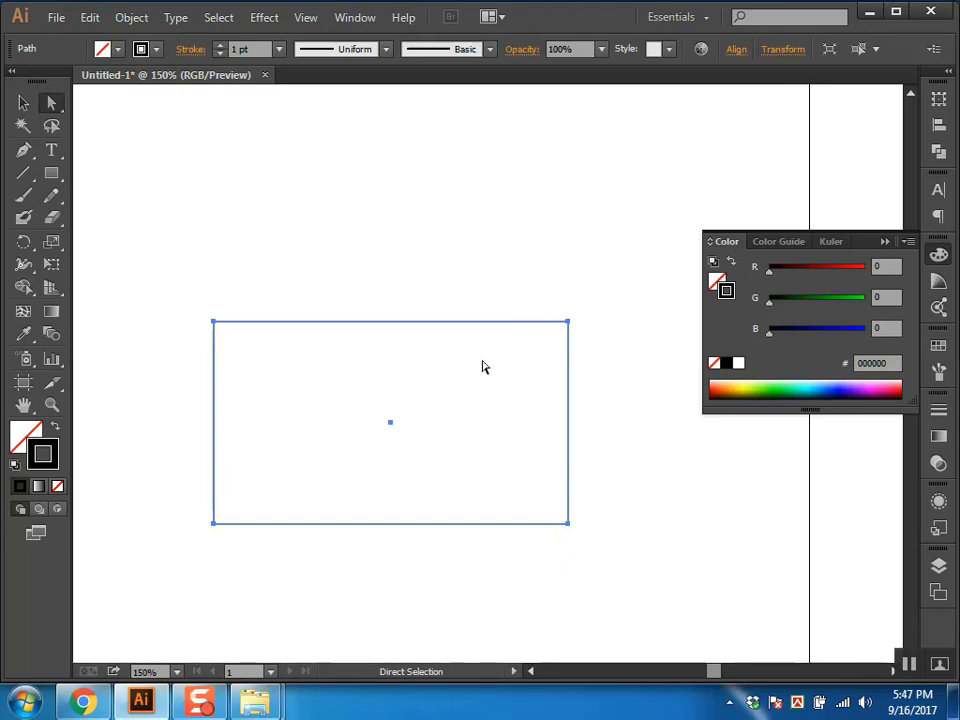
left_click(92, 17)
left_click(174, 110)
key("v")
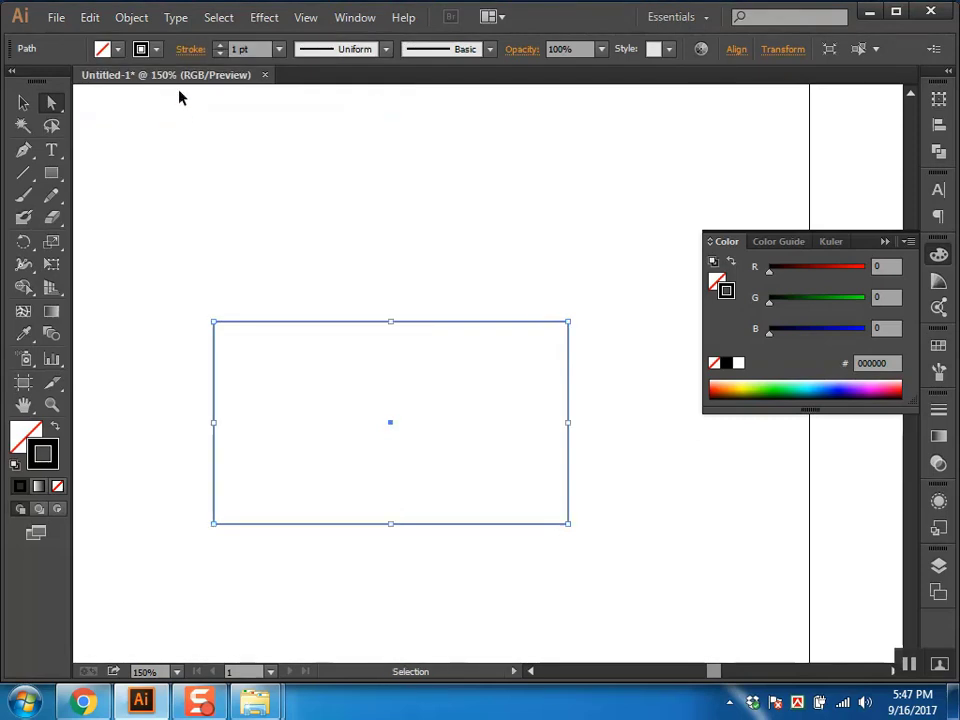
left_click(180, 96, "ctrl")
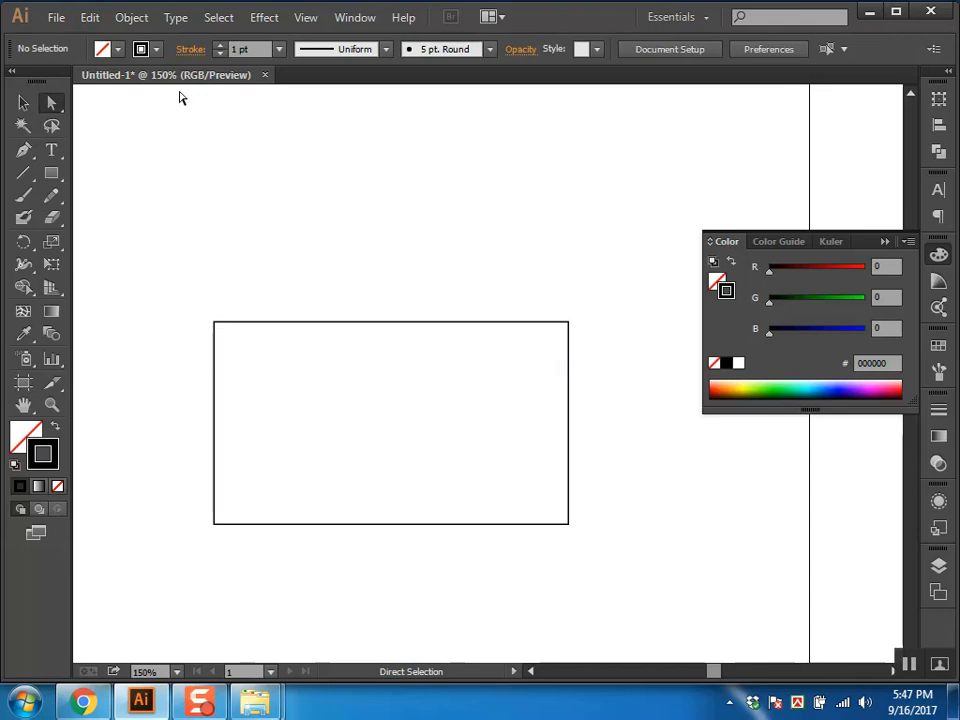
key("ctrl")
left_click_drag(321, 403, 290, 452)
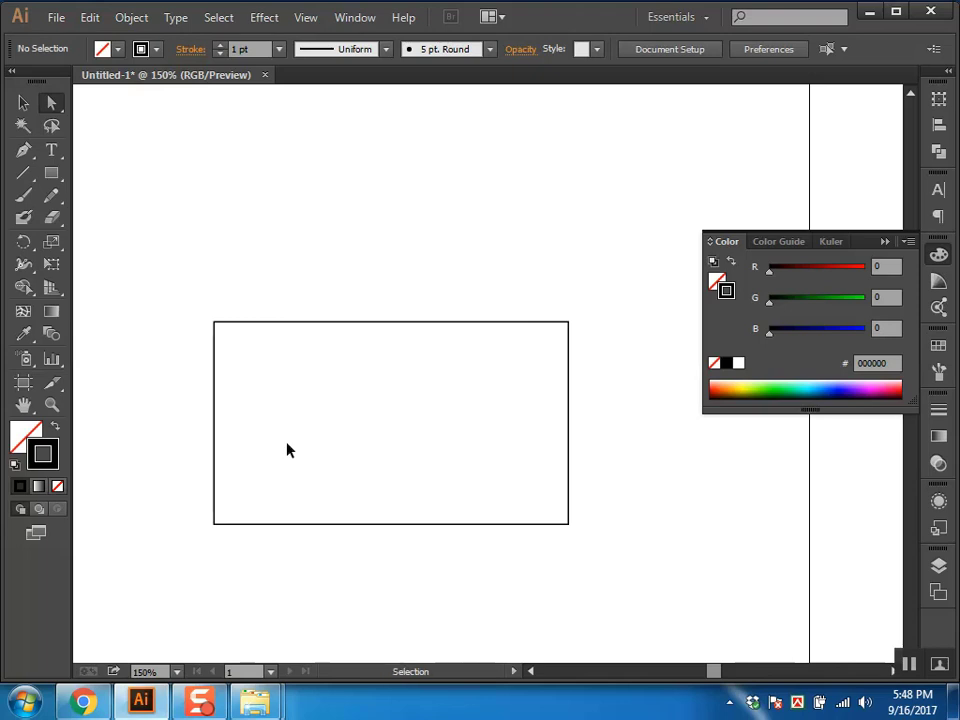
key("ctrl+a")
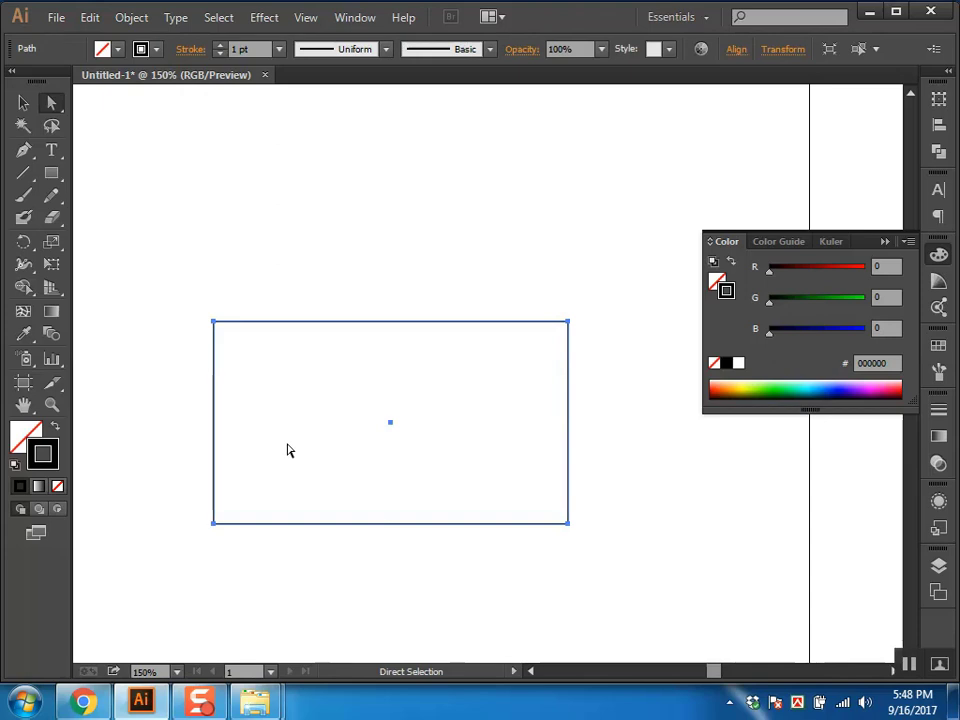
Step: Set the Keyboard Increment in General preferences to .1 in
left_click(409, 276)
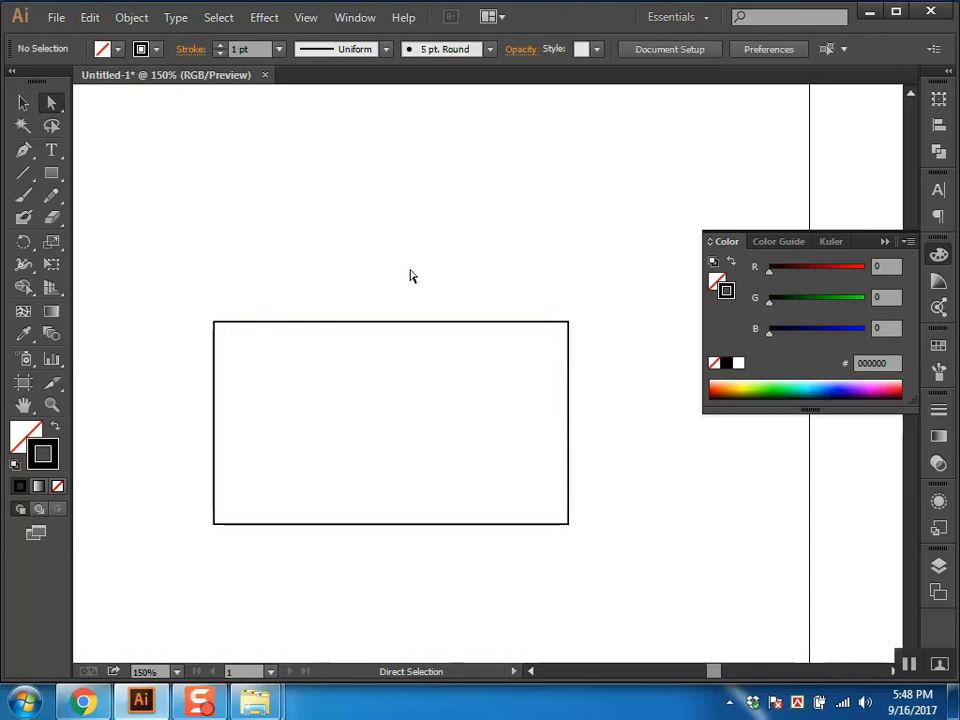
key("ctrl+k")
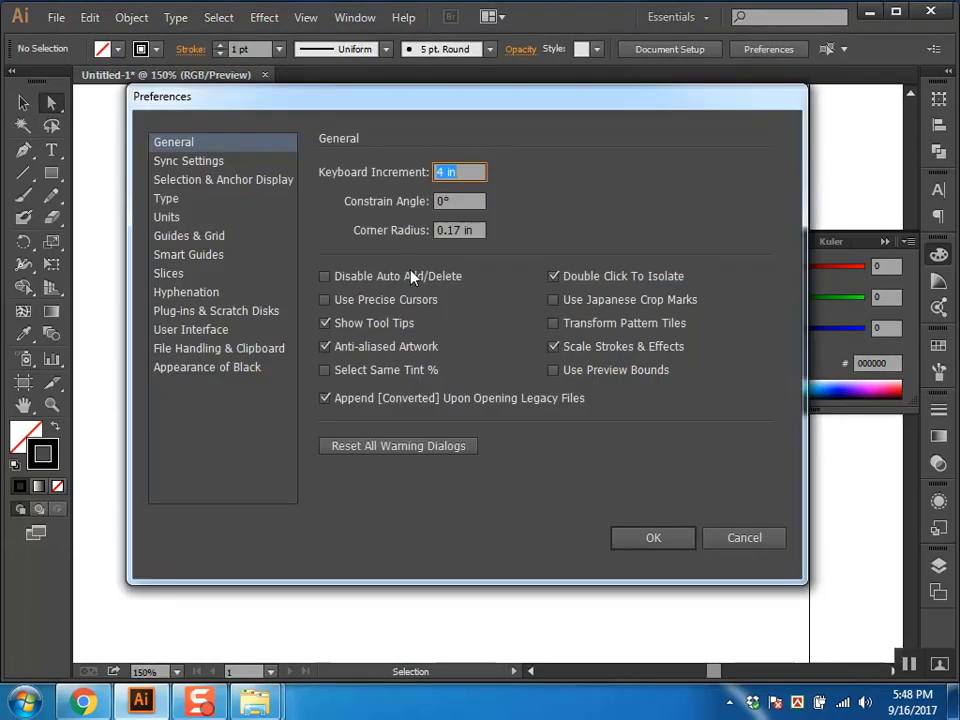
type(".1")
key("Return")
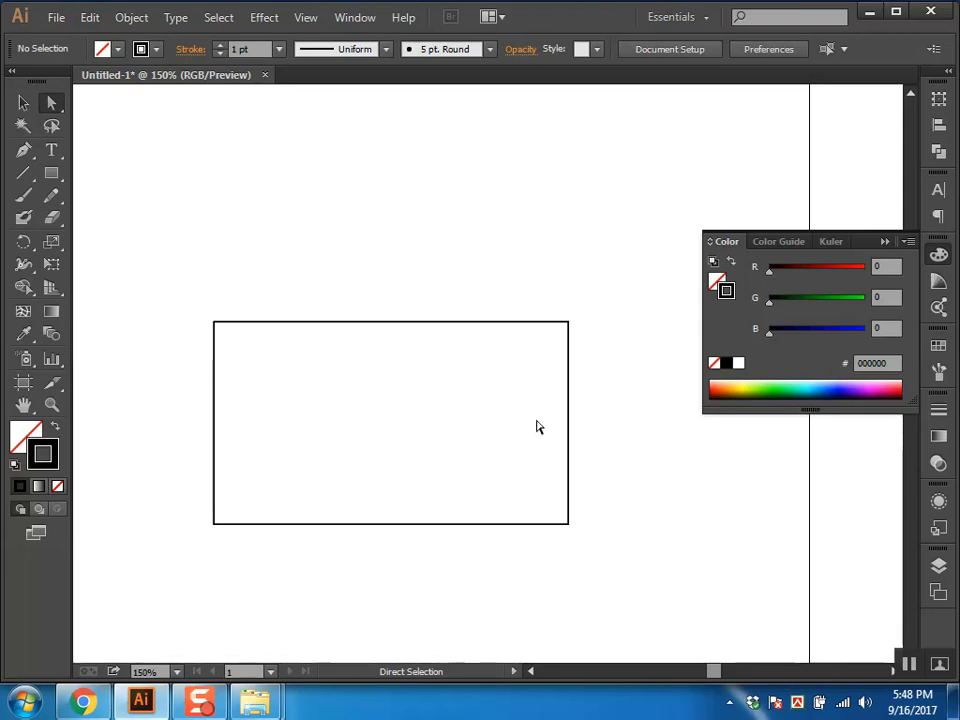
Step: Marquee-select the rectangle's top-edge anchor points
left_click(568, 322)
left_click_drag(176, 261, 676, 600)
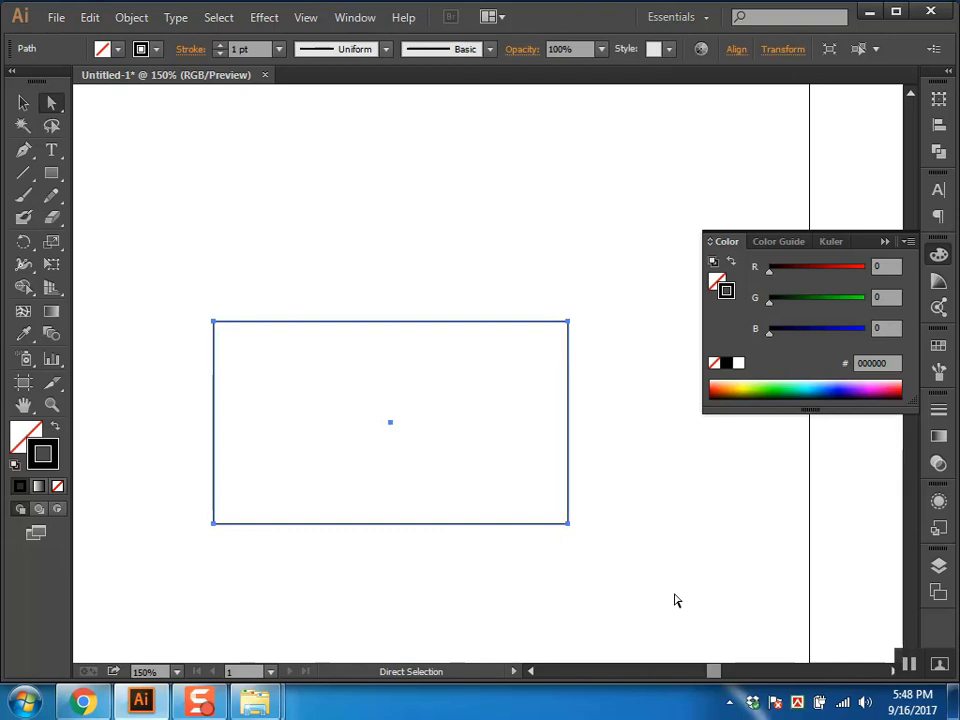
left_click_drag(413, 270, 437, 372)
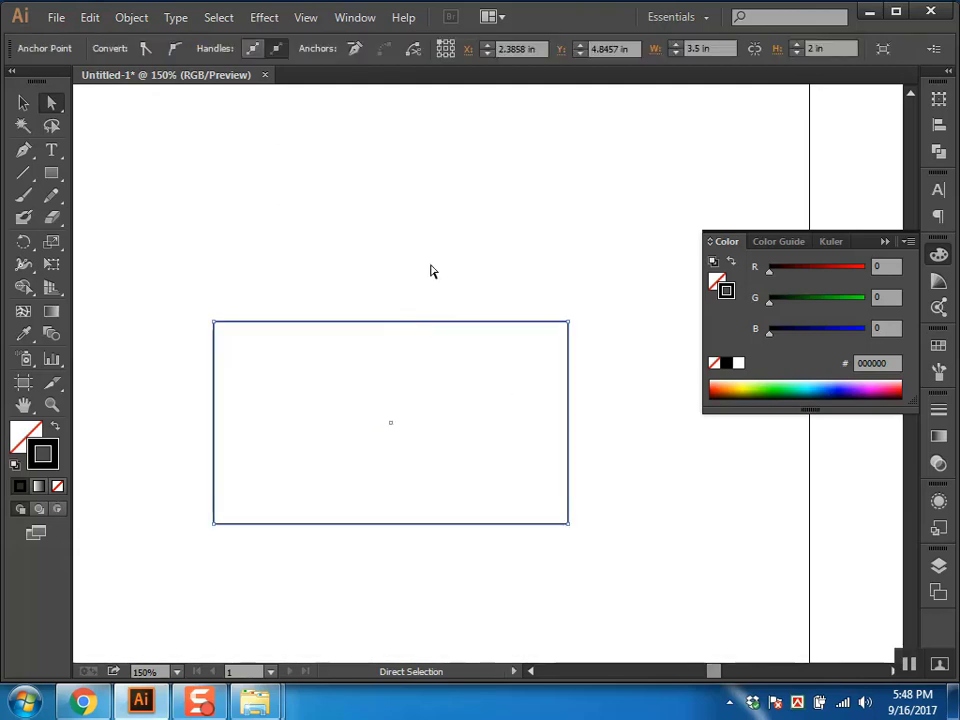
left_click_drag(467, 270, 402, 349)
left_click_drag(436, 291, 398, 350)
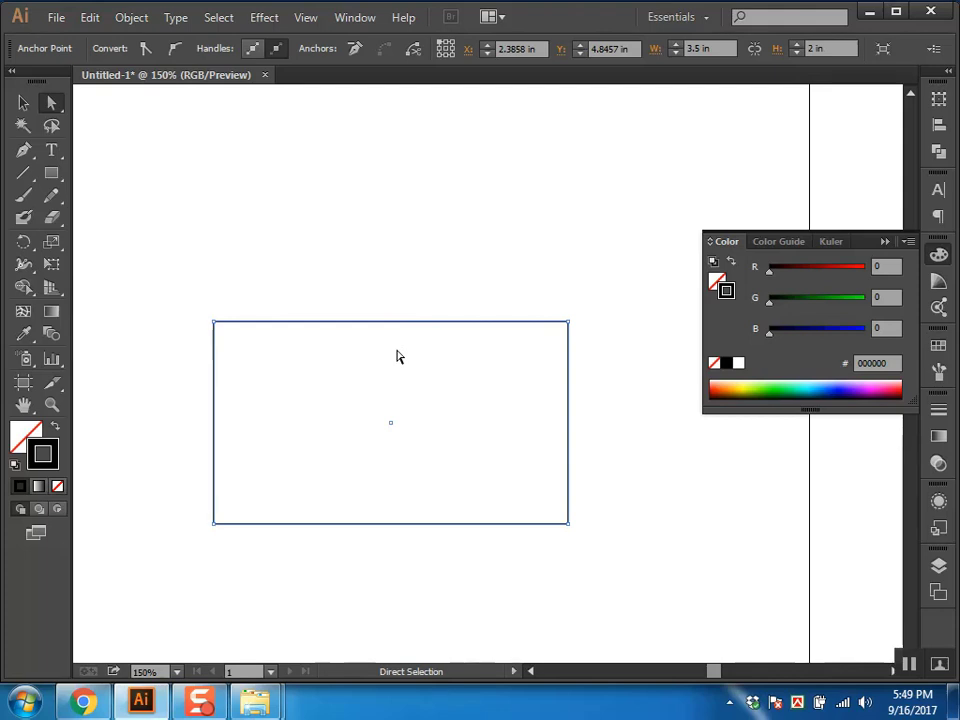
Step: Nudge the top, bottom, left and right edges inward by 0.1 in each
type("1.9")
key("Return")
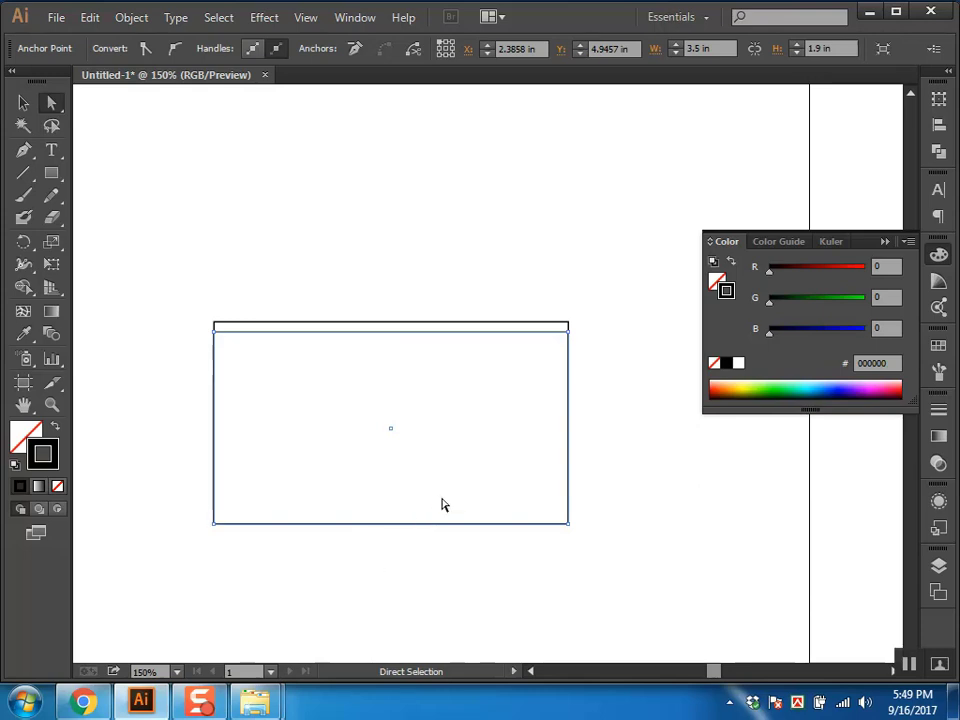
key("Up")
key("Up")
key("Up")
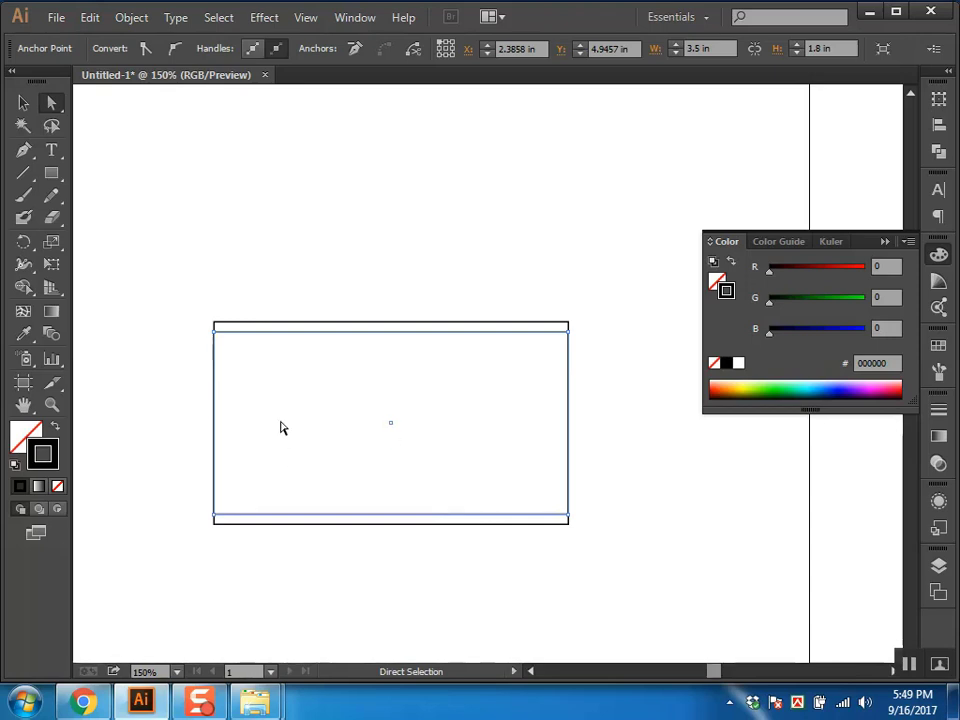
key("Right")
key("Right")
key("Right")
key("Left")
key("Left")
key("Left")
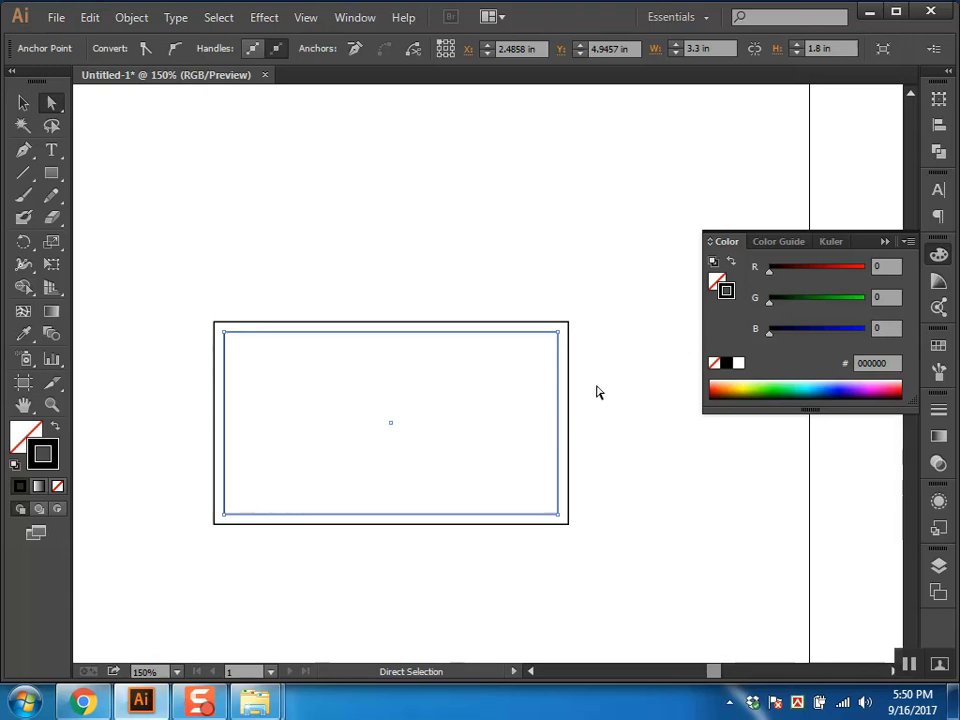
Step: Undo the inset edits and show the rectangle's 3.5 × 2 in size in the Transform panel
left_click(591, 332)
key("ctrl+z")
key("ctrl+z")
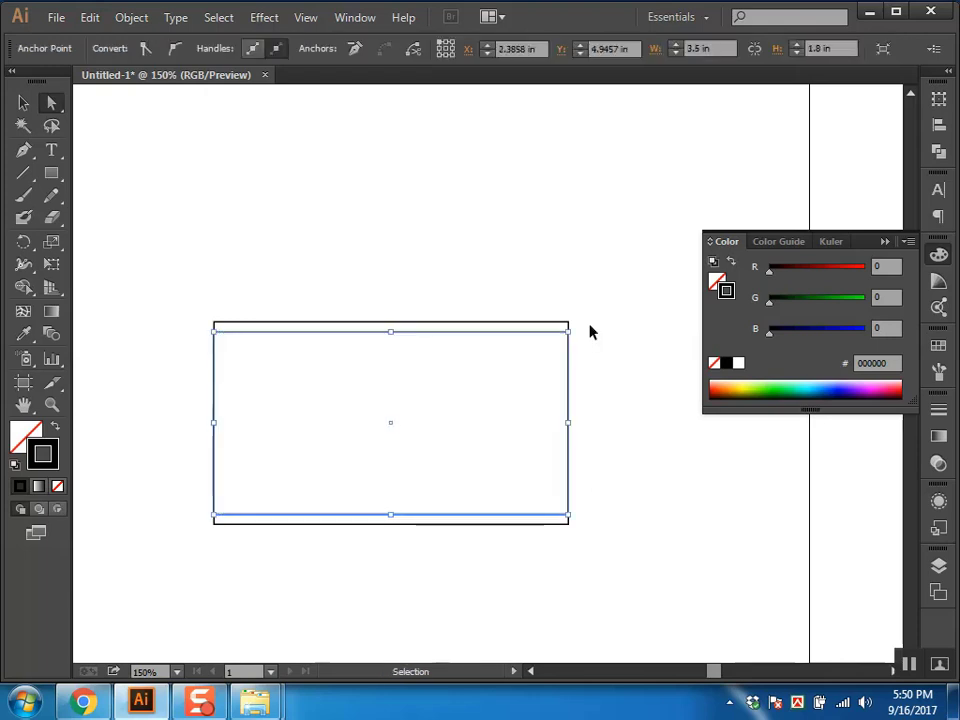
key("ctrl+z")
left_click(603, 288)
key("ctrl+a")
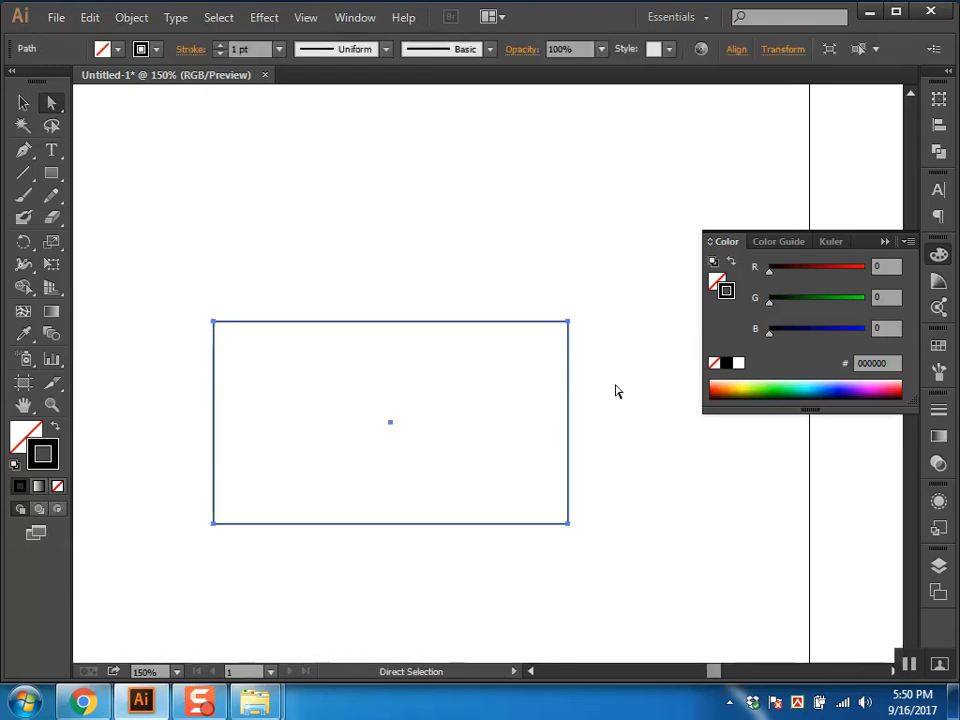
left_click(938, 98)
left_click(855, 109)
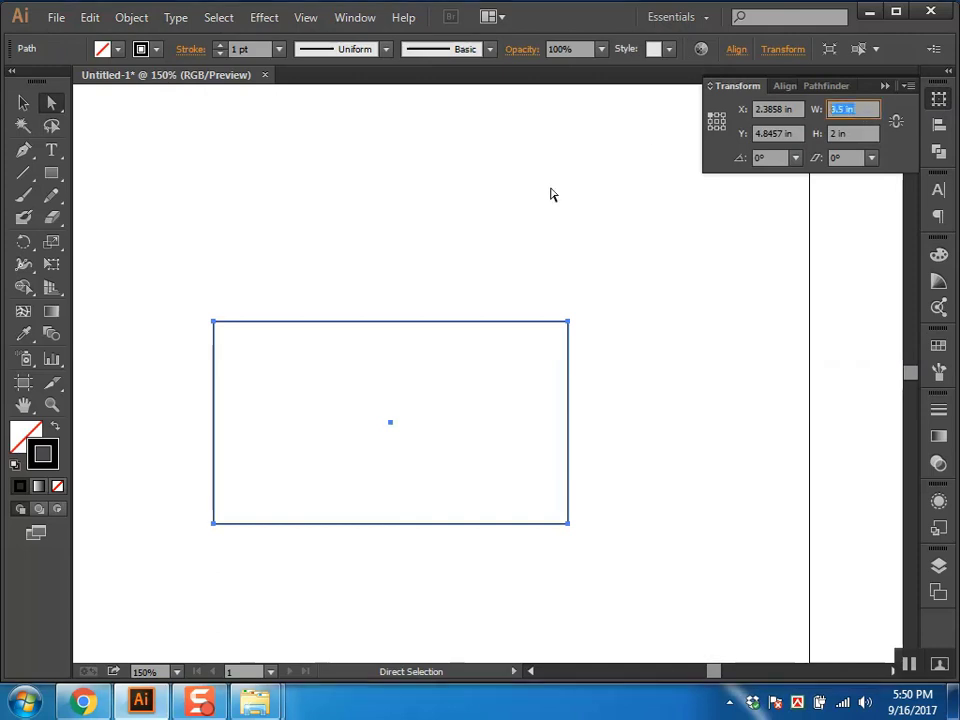